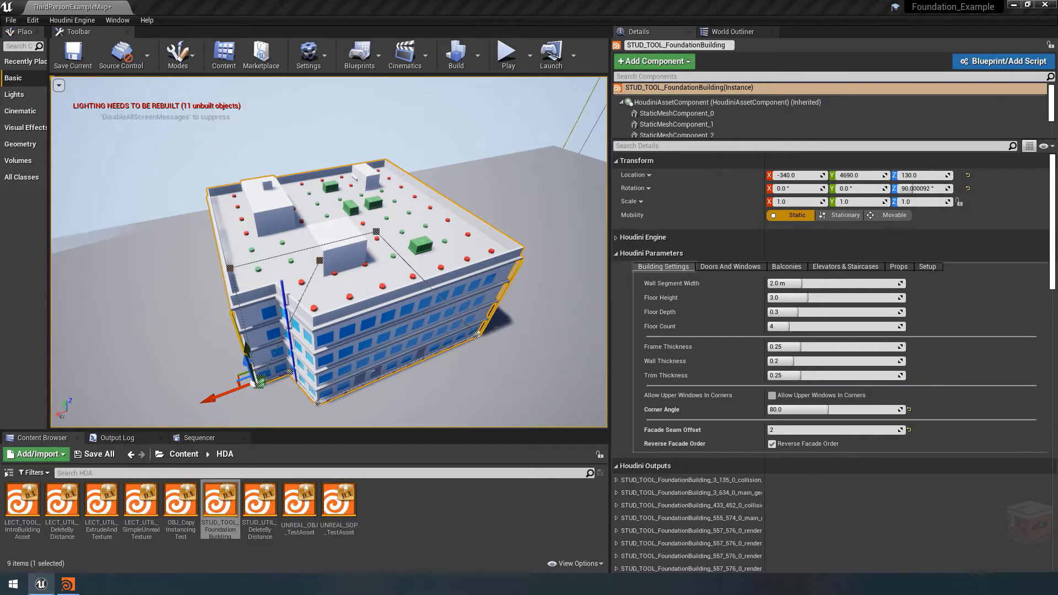
# Orbit around the foundation building and its Props Output Status readout, then deselect the building.
pyautogui.moveTo(259, 380); pyautogui.dragTo(534, 239, button='right')
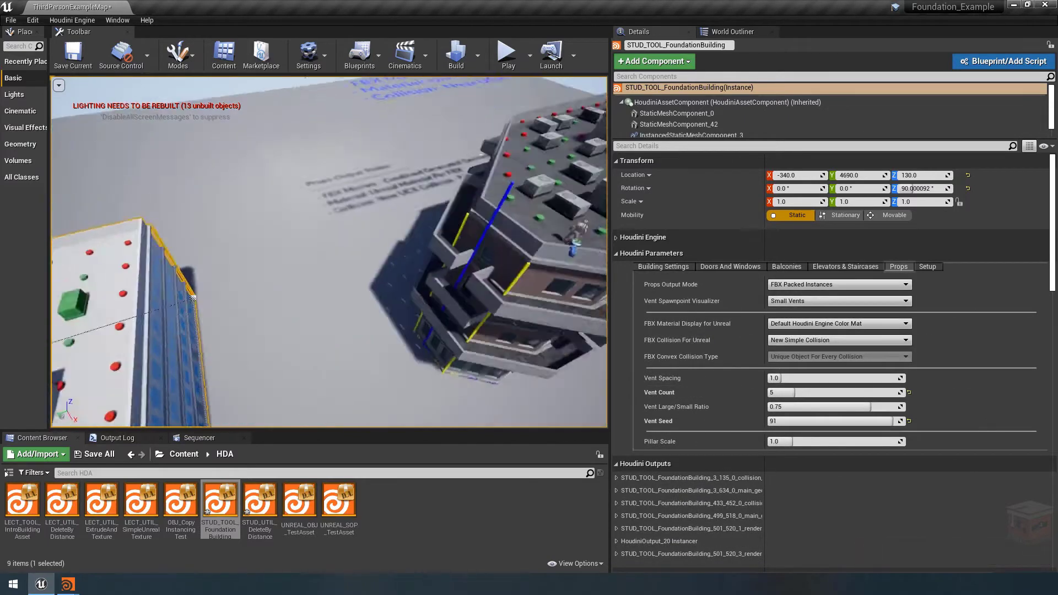
pyautogui.moveTo(315, 205); pyautogui.dragTo(315, 205, button='right')
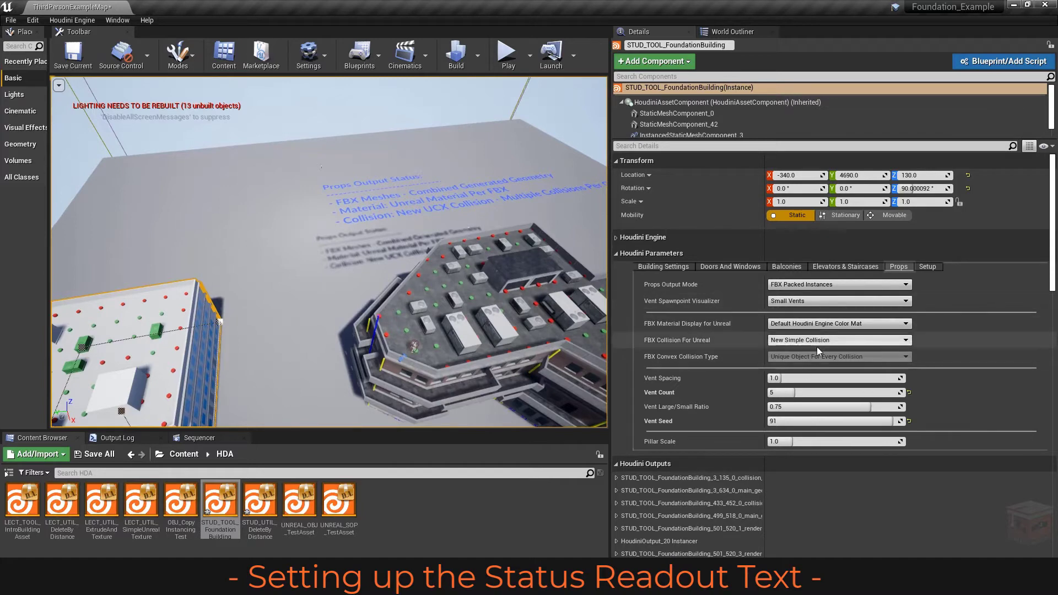
pyautogui.moveTo(331, 248); pyautogui.dragTo(330, 248, button='right')
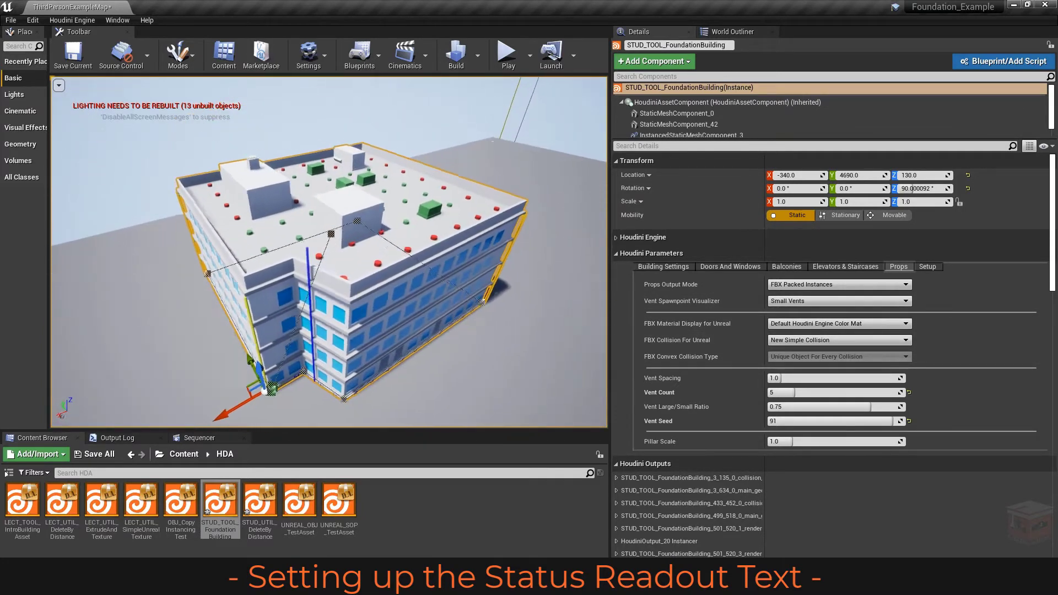
pyautogui.keyDown('alt'); pyautogui.moveTo(445, 310); pyautogui.dragTo(445, 310); pyautogui.keyUp('alt')
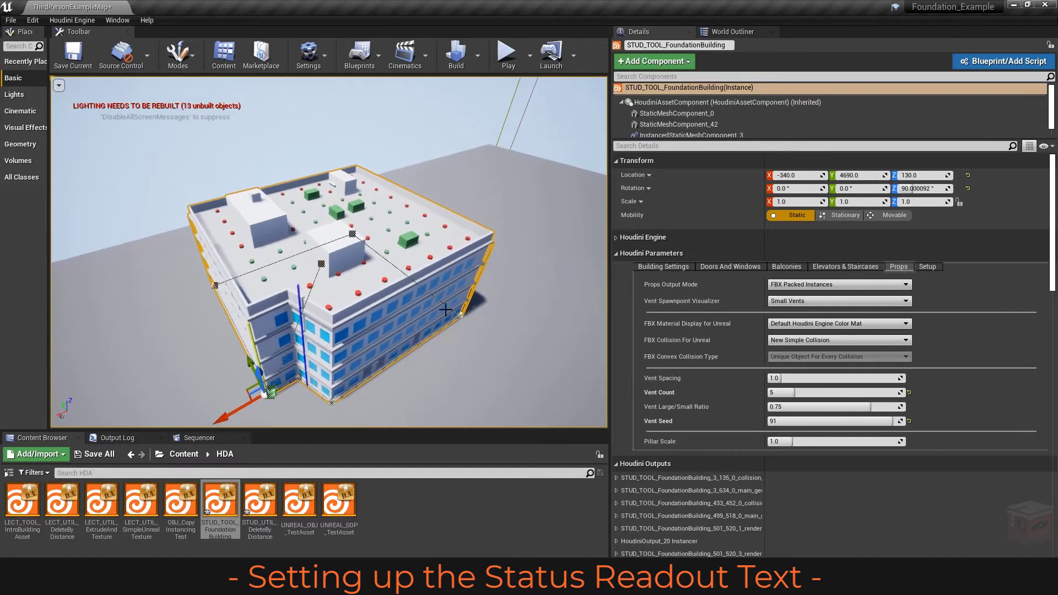
pyautogui.click(401, 130)
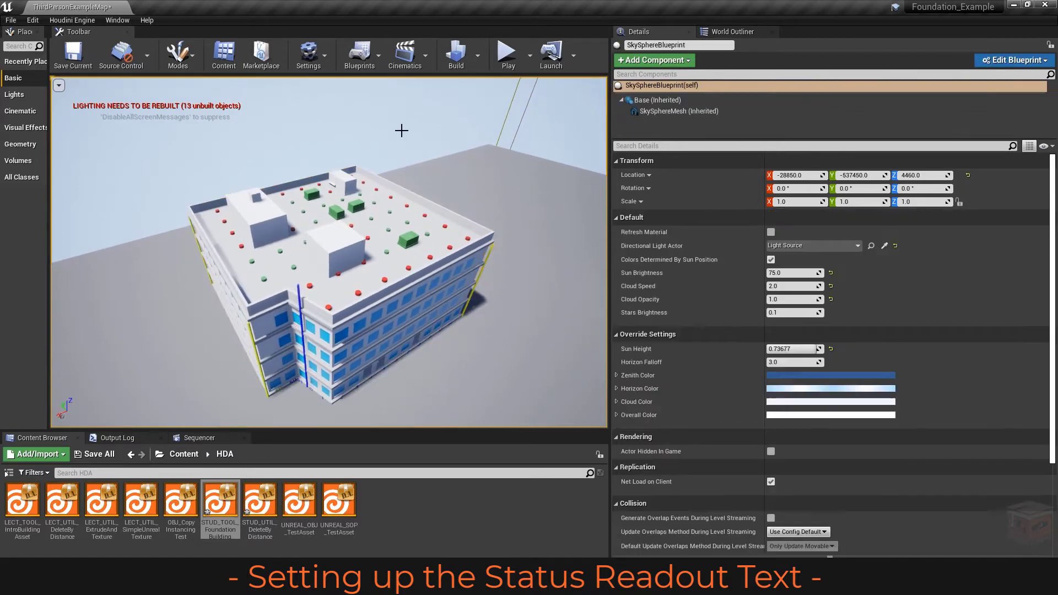
# Switch to Houdini FX and move the purple network box lower in the network.
pyautogui.moveTo(68, 583)
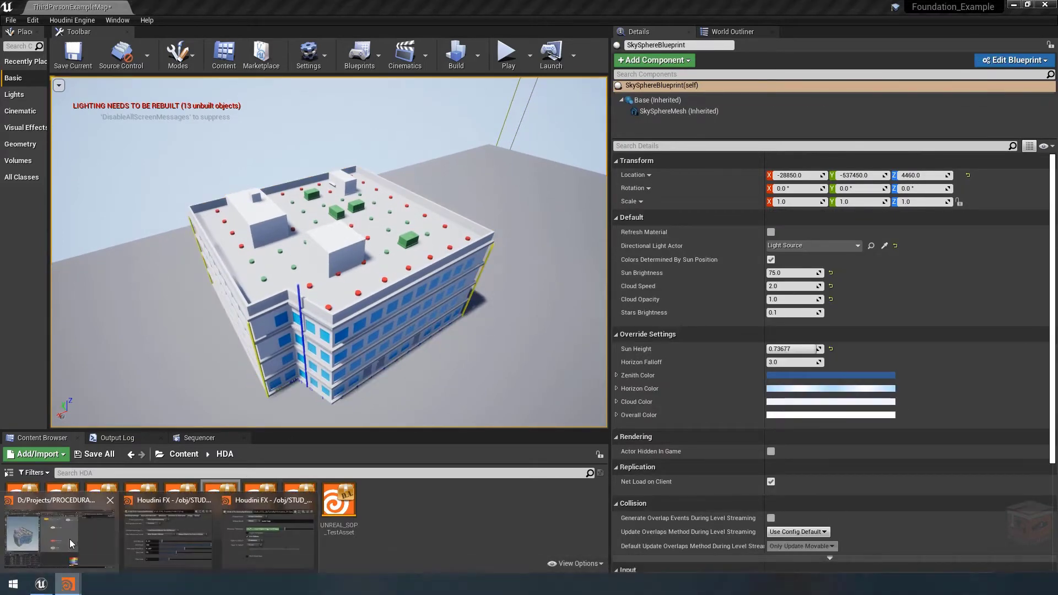
pyautogui.click(68, 538)
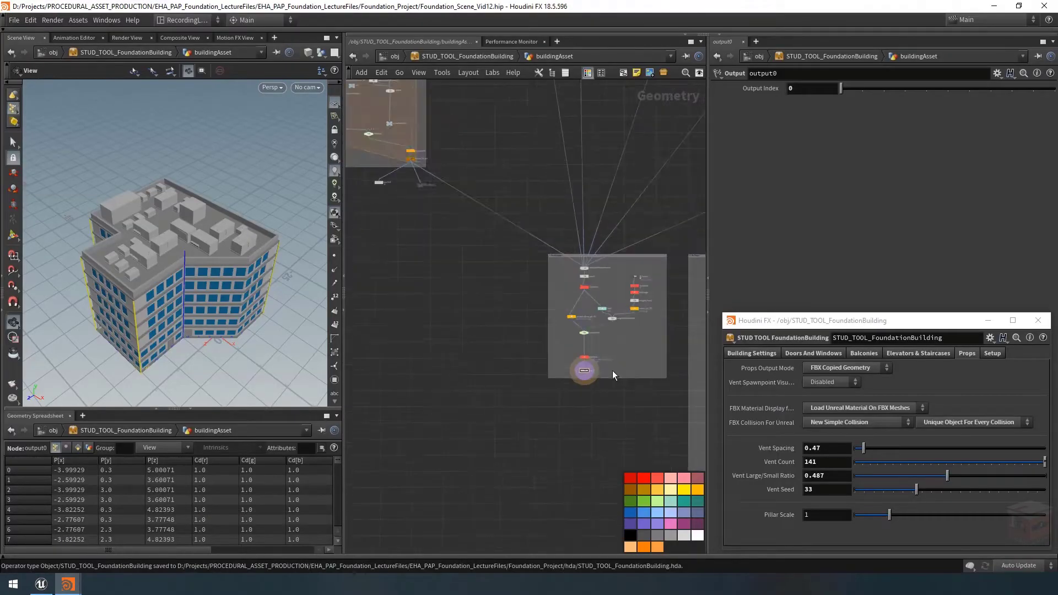
pyautogui.scroll(-5, 613, 370)
pyautogui.moveTo(600, 419); pyautogui.dragTo(431, 410, button='middle')
pyautogui.moveTo(606, 366); pyautogui.dragTo(560, 363, button='middle')
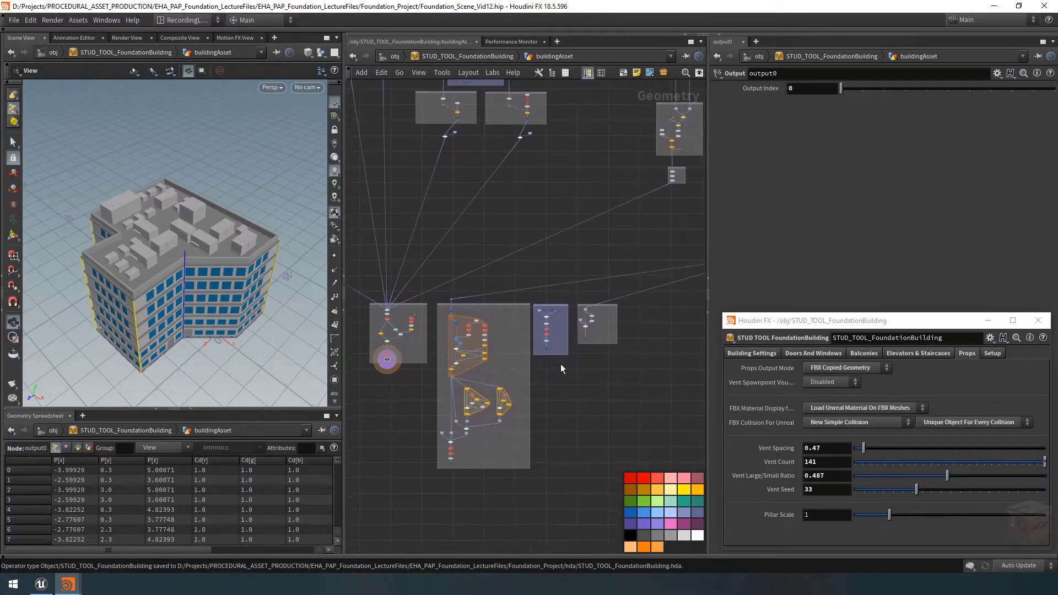
pyautogui.scroll(4, 559, 319)
pyautogui.moveTo(560, 282); pyautogui.dragTo(562, 395)
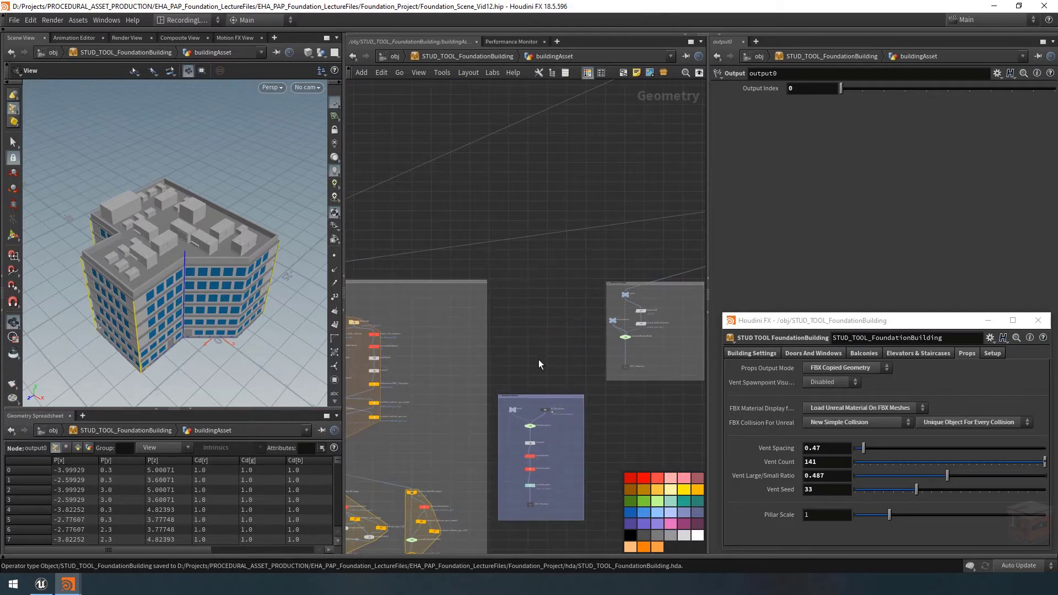
pyautogui.scroll(5, 538, 359)
pyautogui.scroll(-5, 514, 370)
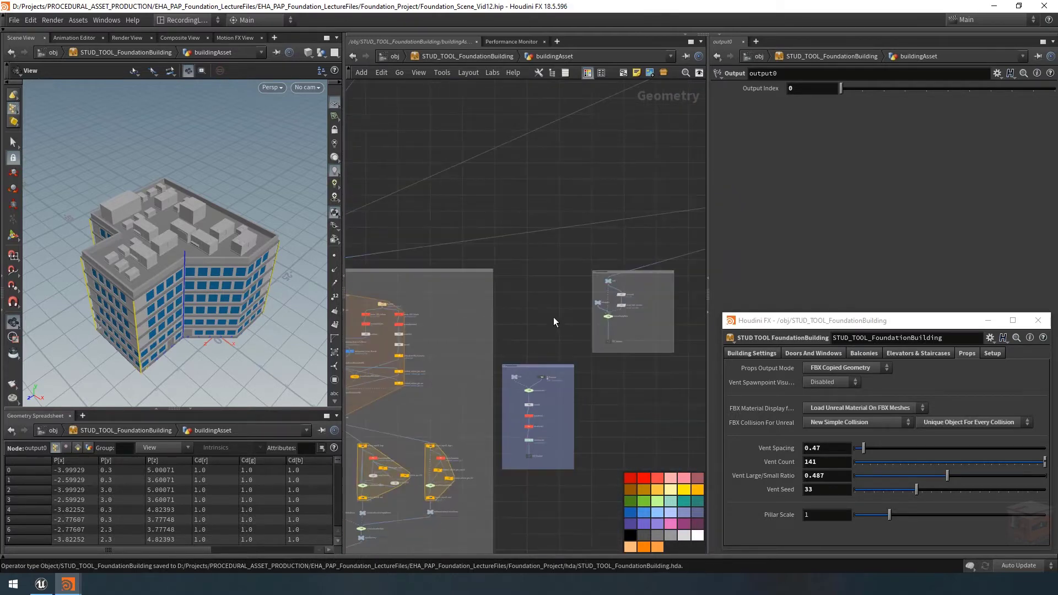
pyautogui.scroll(1, 524, 299)
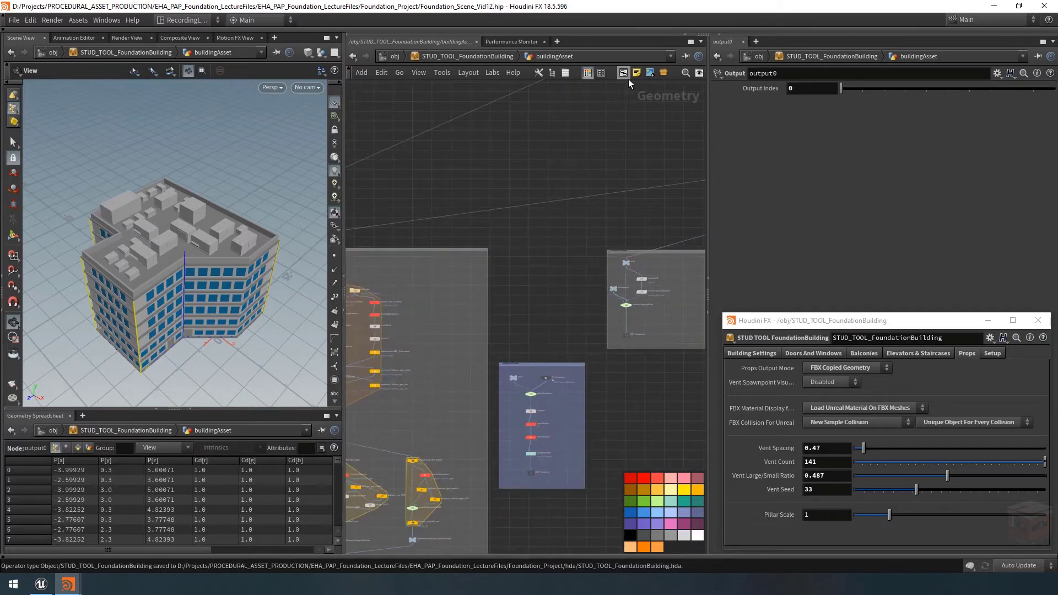
# Create a new network box beside the visualizer boxes and colour it blue.
pyautogui.hotkey('shift', 'o')
pyautogui.moveTo(540, 292); pyautogui.dragTo(574, 338)
pyautogui.scroll(2, 622, 286)
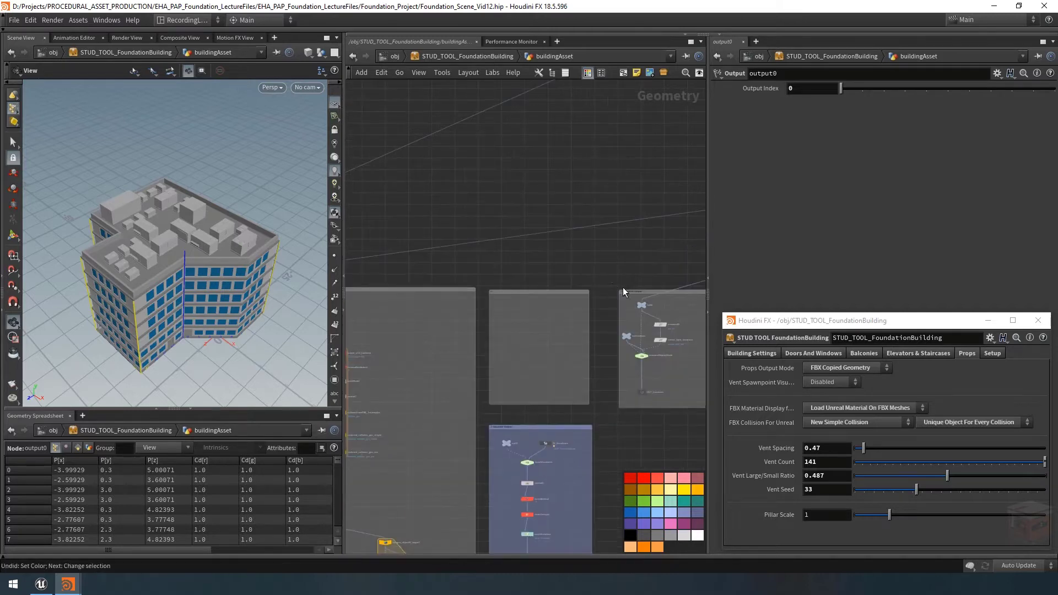
pyautogui.moveTo(657, 512); pyautogui.dragTo(544, 309)
pyautogui.hotkey('ctrl', 'z')
pyautogui.click(686, 513)
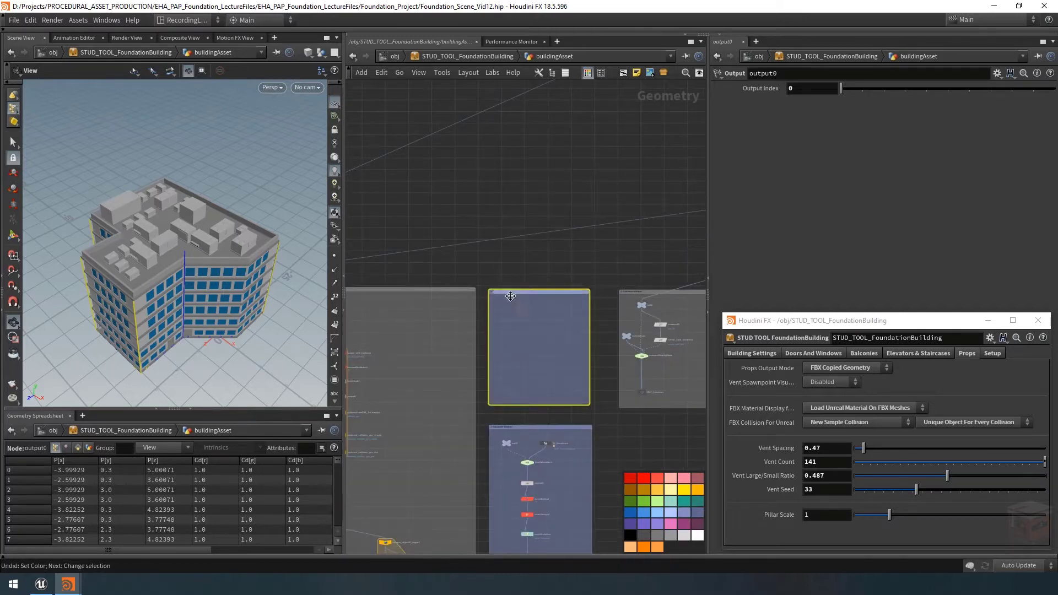
# Title the new network box 'Props Output Visualizer'.
pyautogui.scroll(5, 508, 296)
pyautogui.doubleClick(509, 286)
pyautogui.write('Prop')
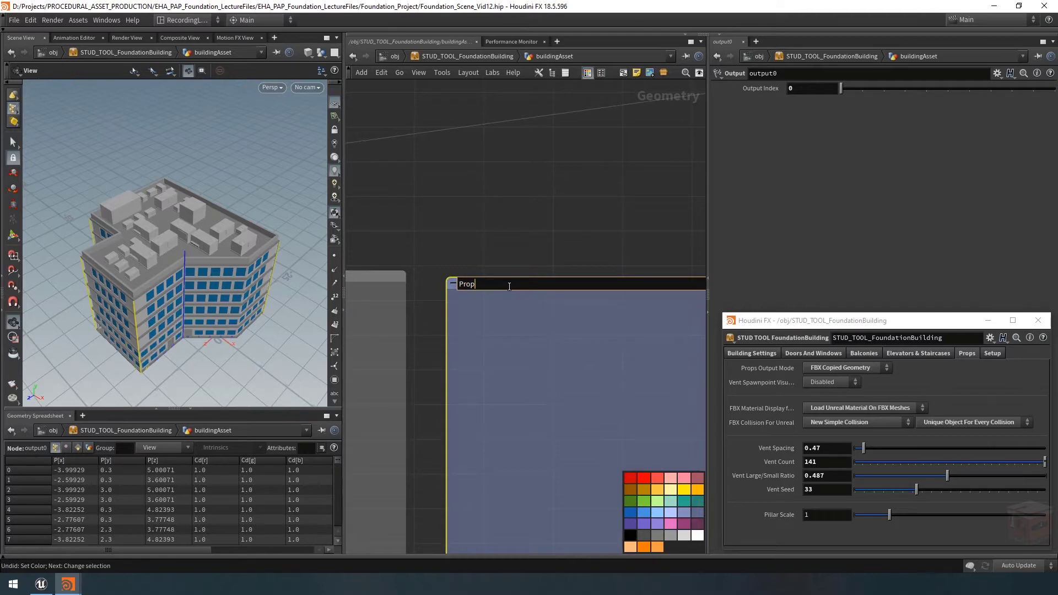
pyautogui.write('s Output Visualizer')
pyautogui.press('Return')
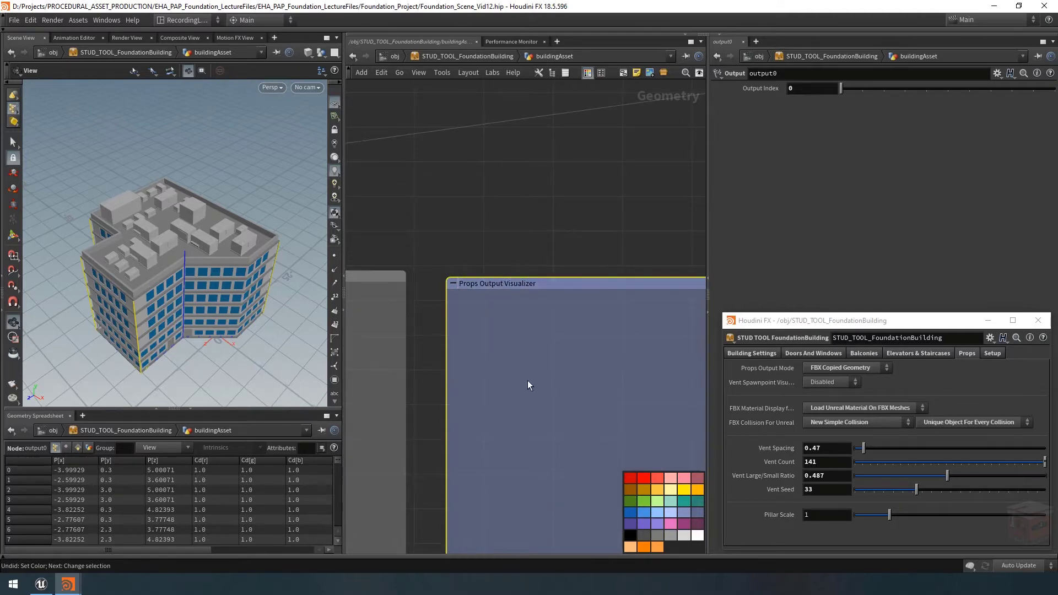
pyautogui.scroll(-5, 533, 383)
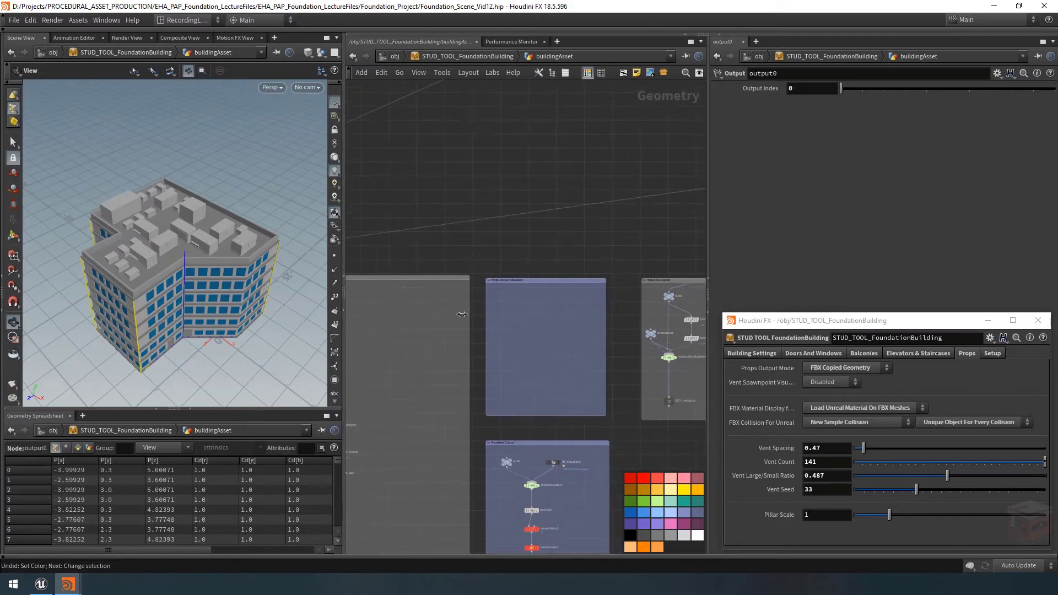
# Tumble the viewport to look down on the building from higher up.
pyautogui.moveTo(177, 205); pyautogui.dragTo(309, 234)
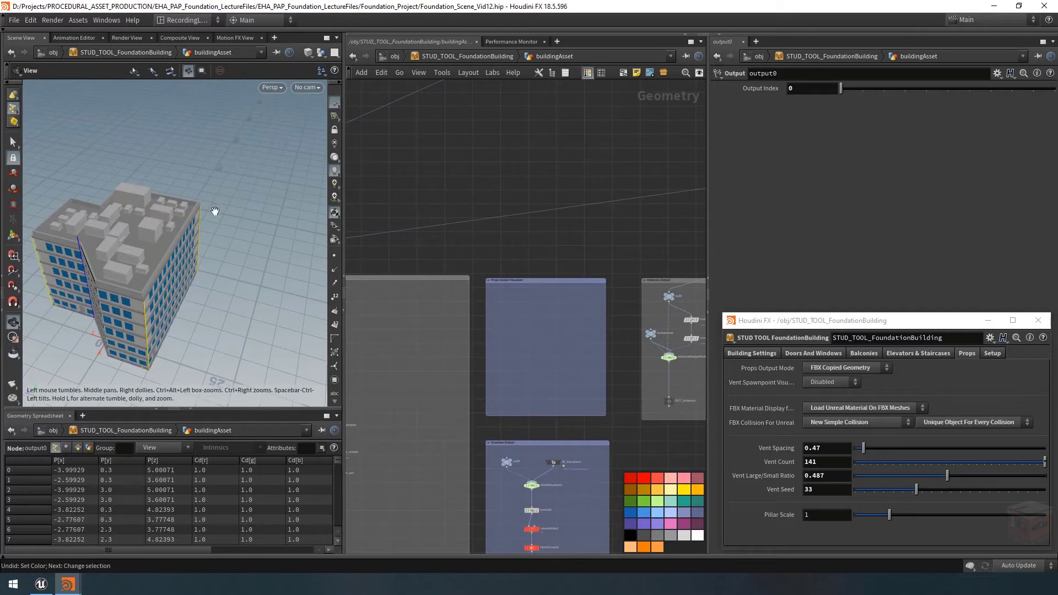
pyautogui.moveTo(255, 217); pyautogui.dragTo(180, 199)
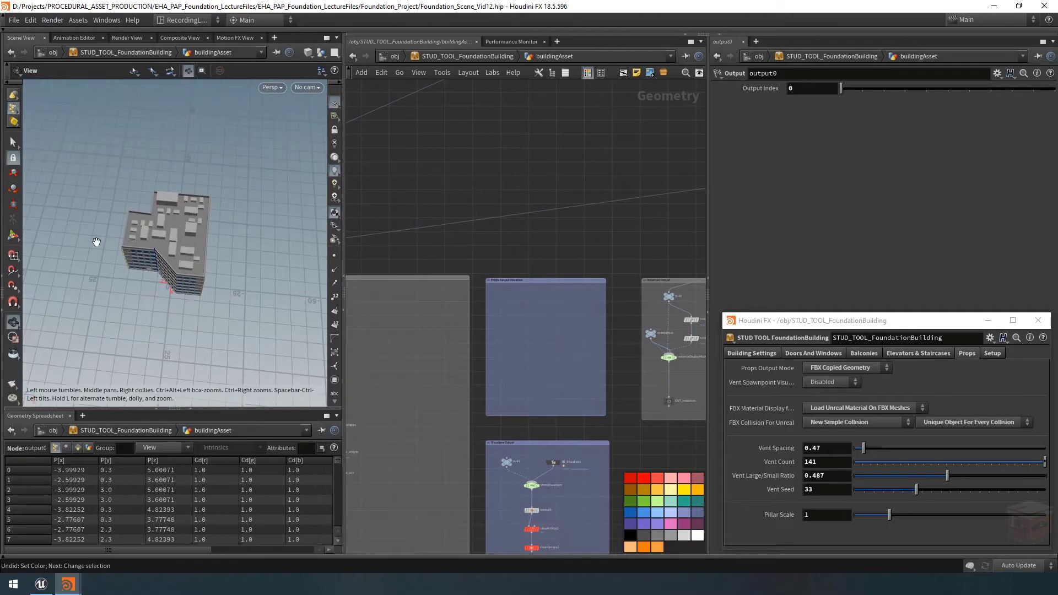
pyautogui.scroll(6, 242, 209)
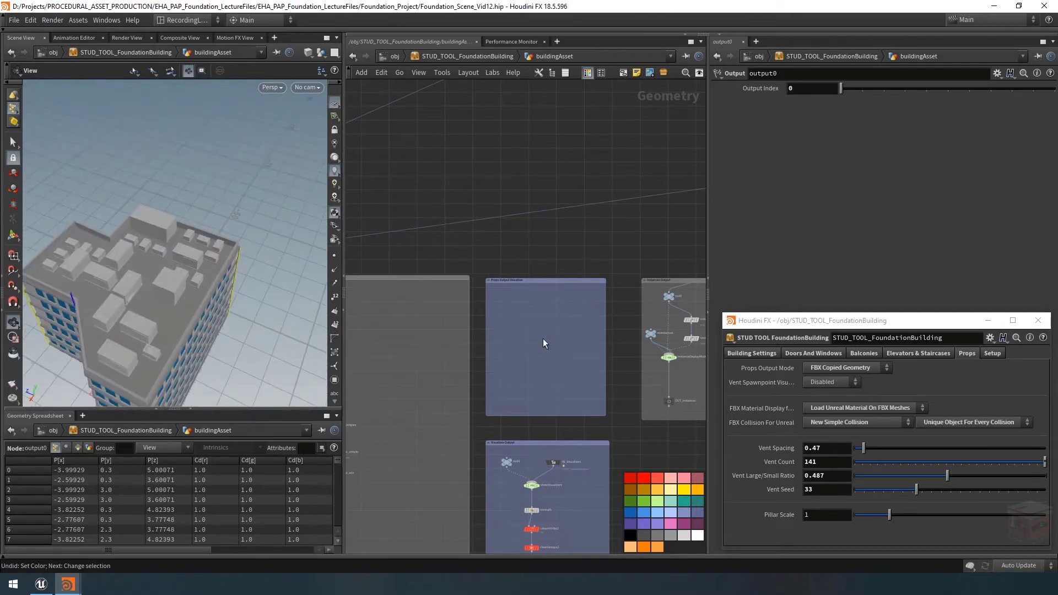
pyautogui.scroll(2, 547, 326)
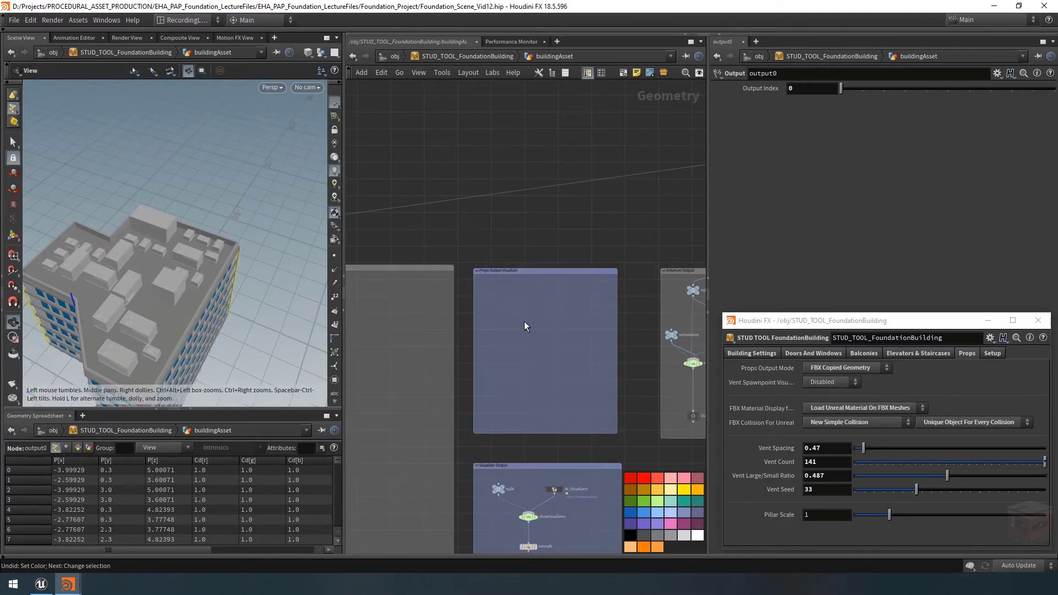
# Place a Font node, font1, inside the Props Output Visualizer box.
pyautogui.press('Tab')
pyautogui.press('Escape')
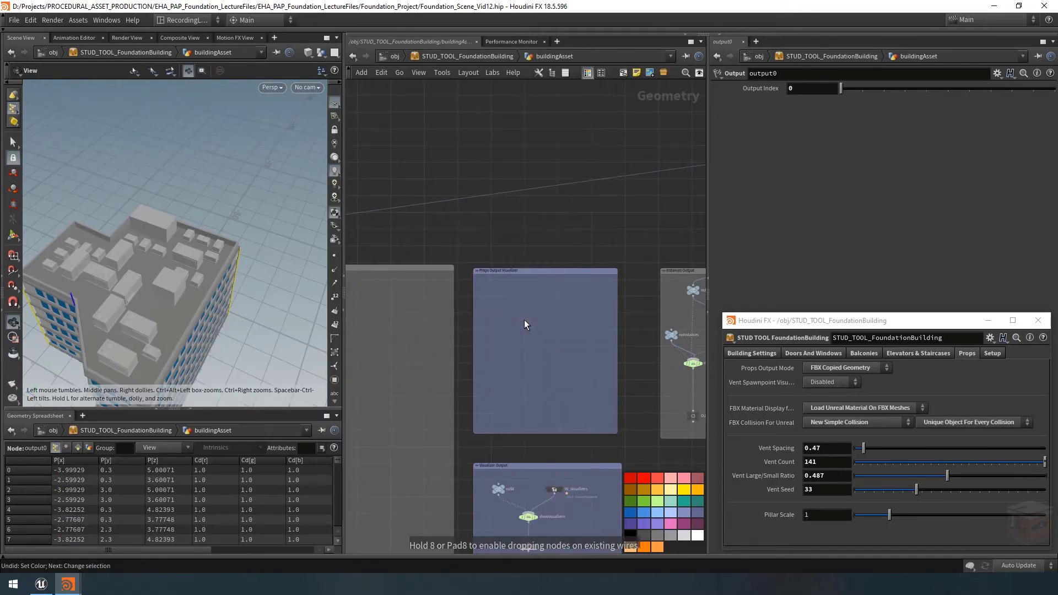
pyautogui.scroll(2, 523, 318)
pyautogui.click(515, 310)
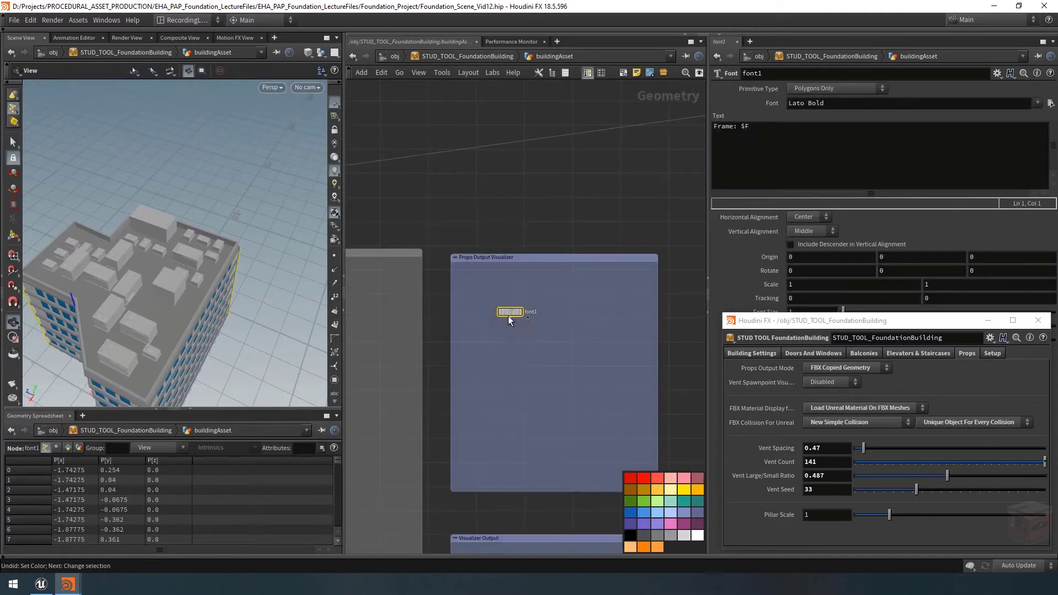
# Rename font1 to props_Info_Text, close the floating building parameters window, and widen the parameter pane.
pyautogui.moveTo(508, 315); pyautogui.dragTo(520, 322)
pyautogui.doubleClick(528, 316)
pyautogui.moveTo(514, 315)
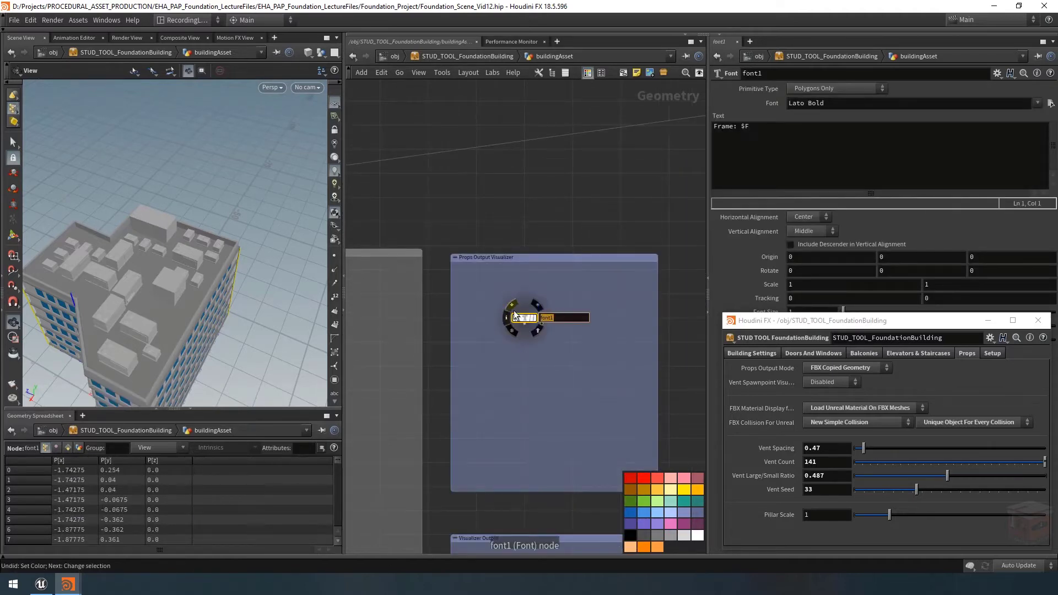
pyautogui.write('U')
pyautogui.write('props_Info')
pyautogui.write('_Text')
pyautogui.press('Return')
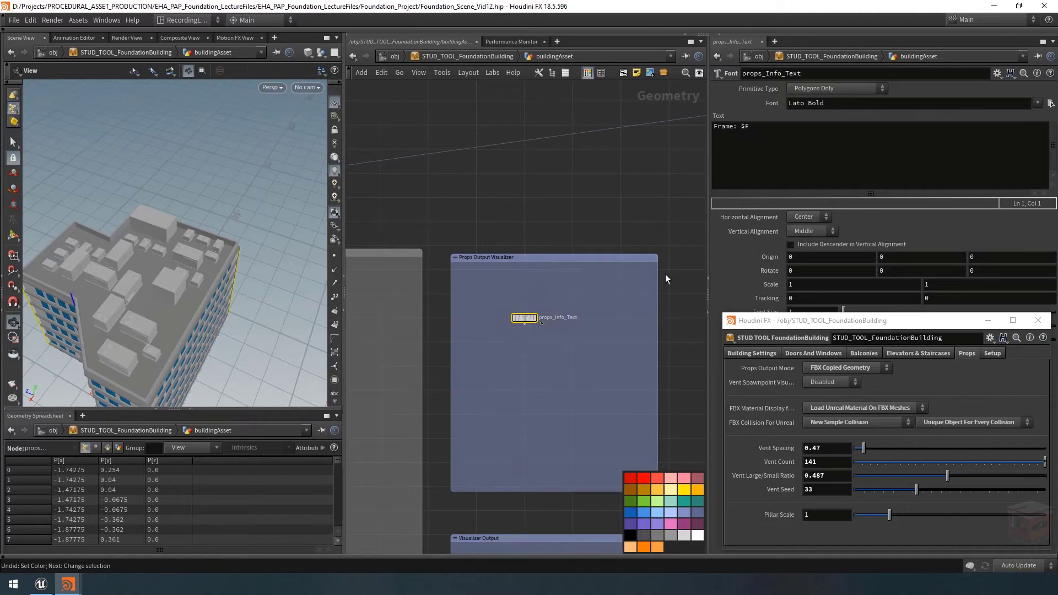
pyautogui.click(987, 320)
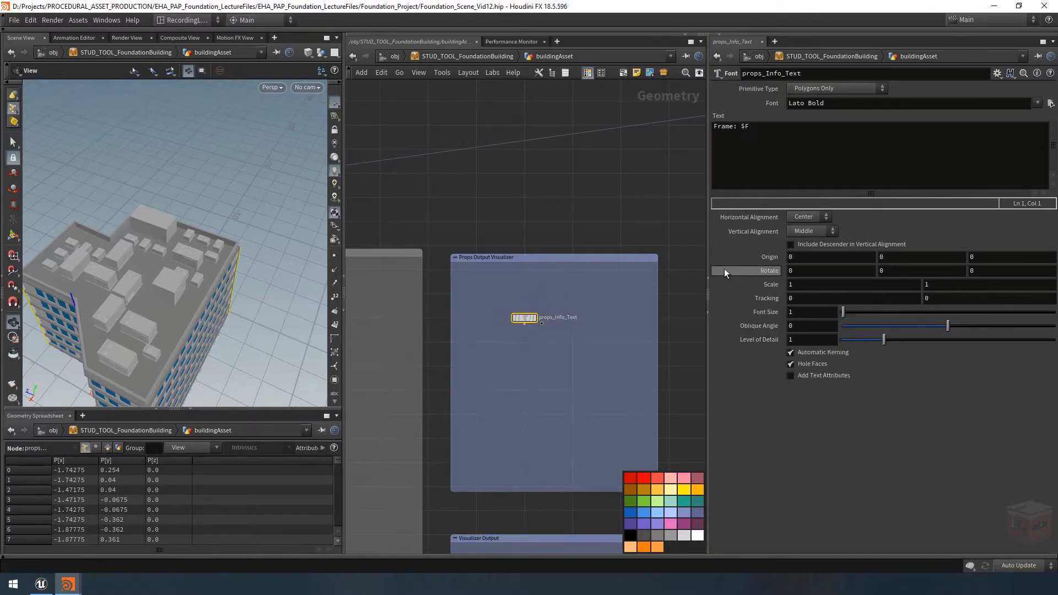
pyautogui.moveTo(708, 253); pyautogui.dragTo(679, 253)
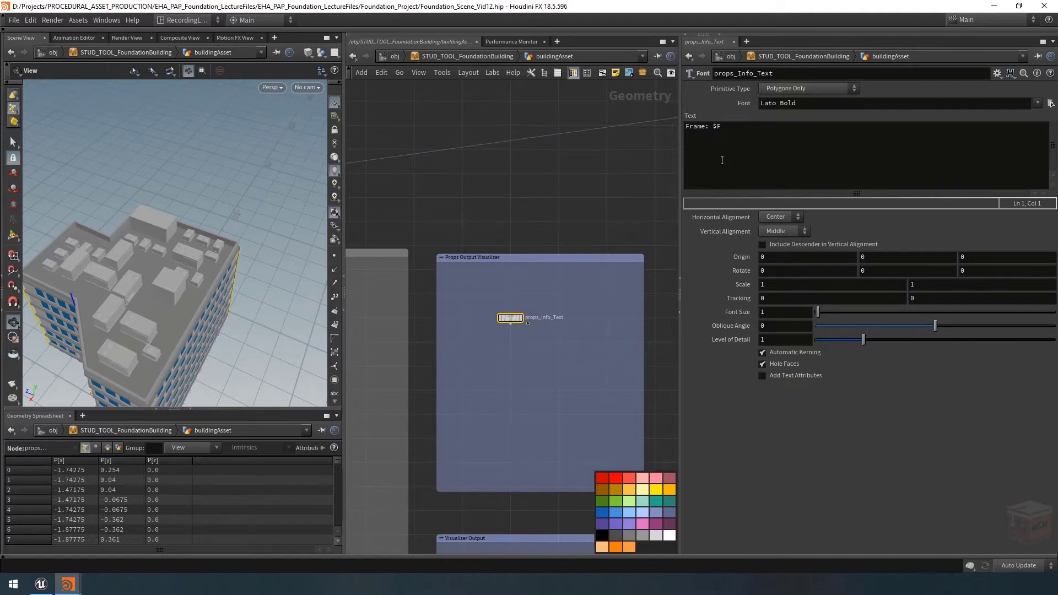
# Replace 'Frame: $F' with 'Props Output Status:', a dashed line, and a dash on line three.
pyautogui.moveTo(210, 314); pyautogui.dragTo(228, 260)
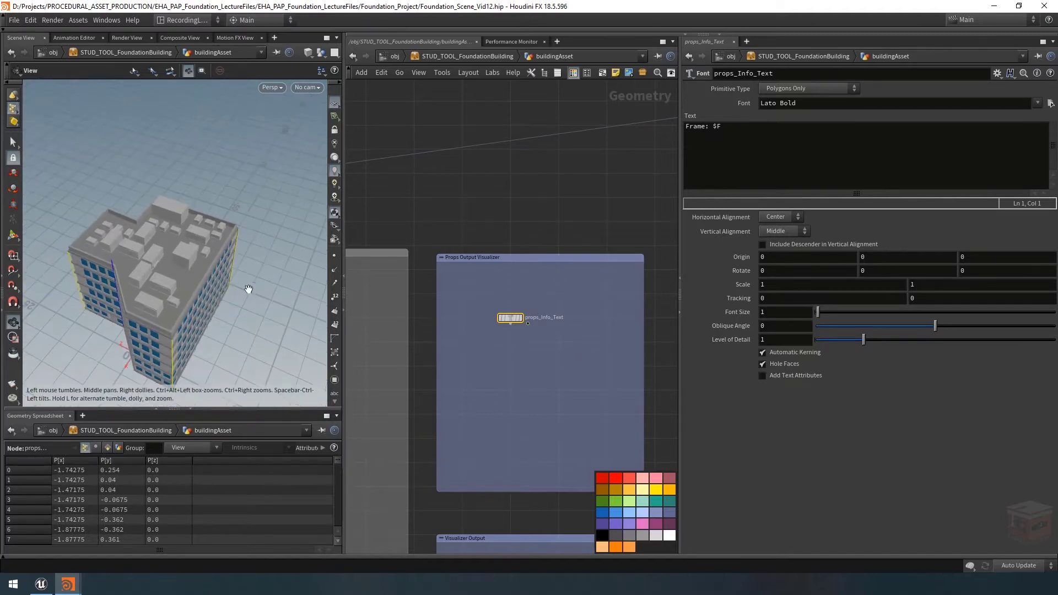
pyautogui.tripleClick(723, 145)
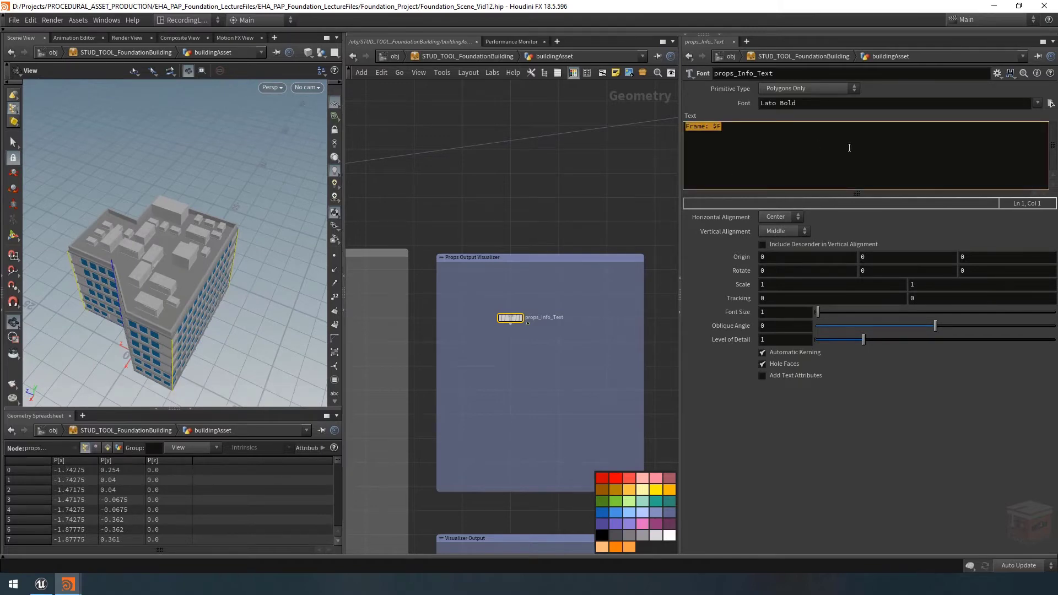
pyautogui.write('Props Output Status:')
pyautogui.press('Return')
pyautogui.write('--------------------------')
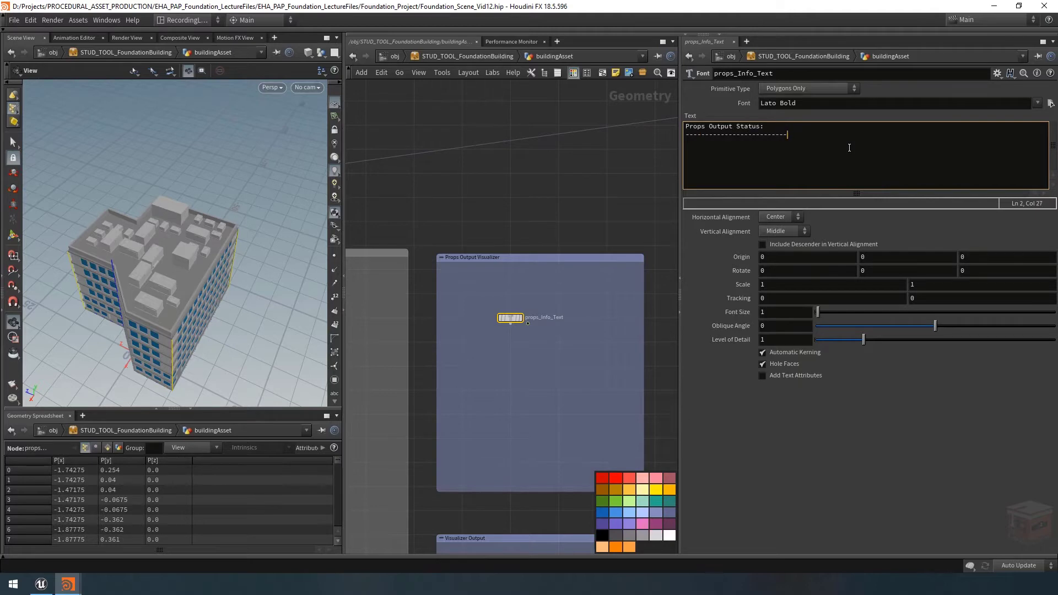
pyautogui.write('-')
pyautogui.press('Return')
pyautogui.write('-')
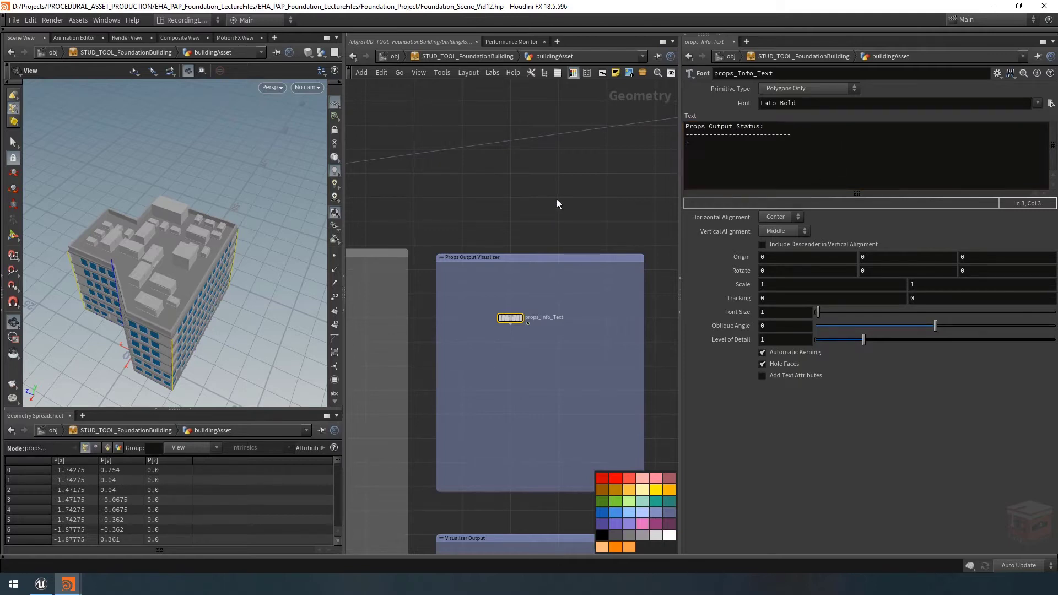
# Display props_Info_Text's text in the viewport and undo the accidental network box move.
pyautogui.click(520, 318)
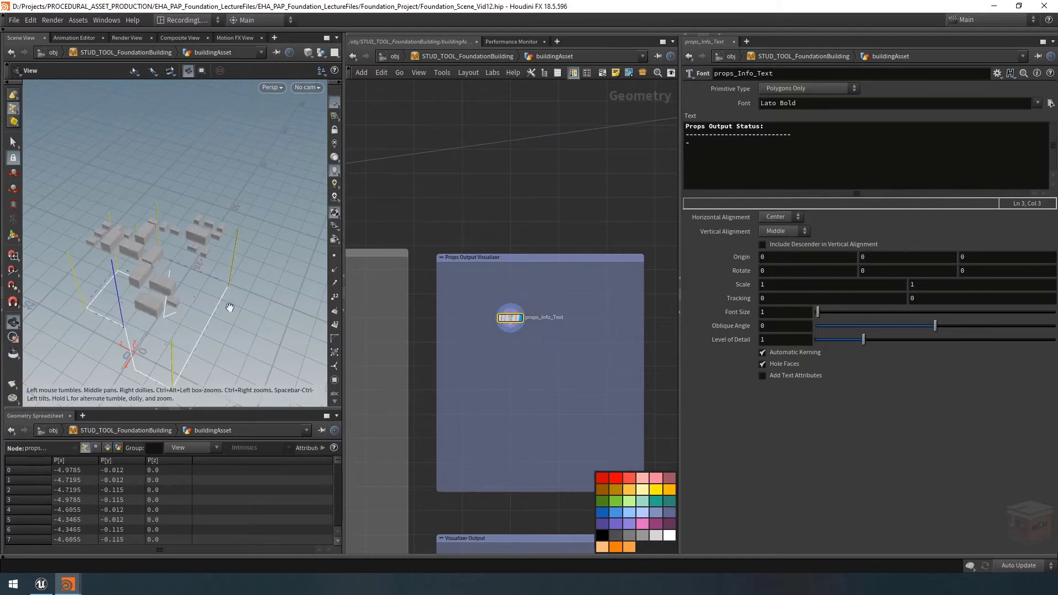
pyautogui.scroll(10, 200, 331)
pyautogui.scroll(-8, 162, 328)
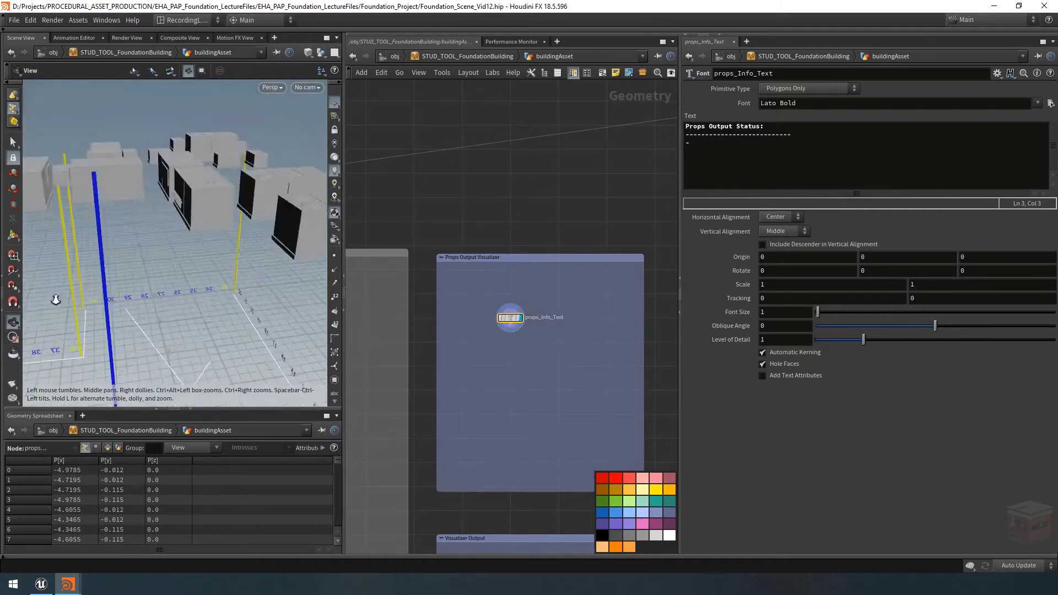
pyautogui.scroll(8, 270, 270)
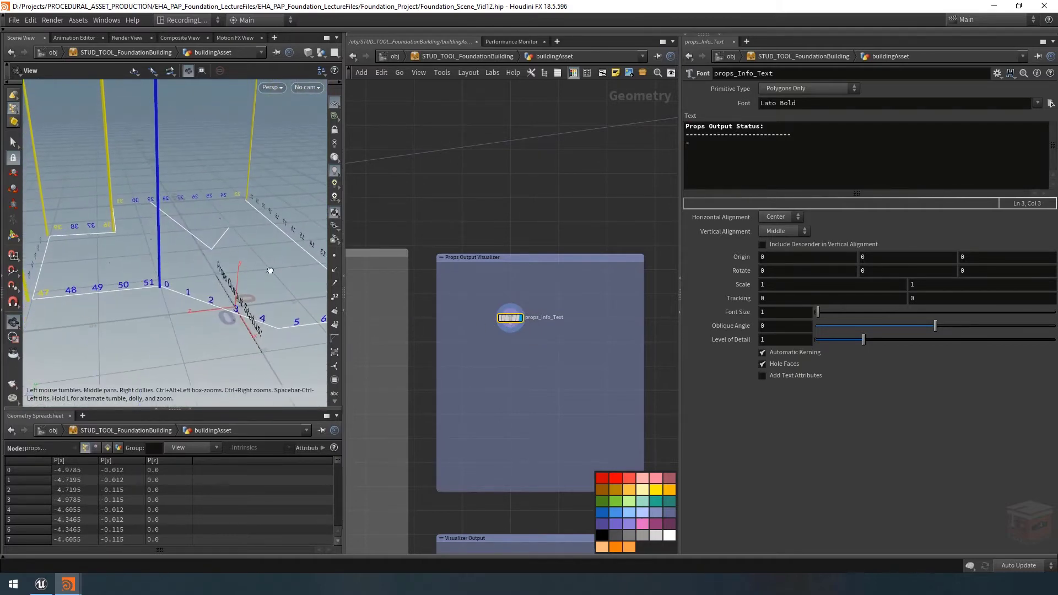
pyautogui.moveTo(270, 271); pyautogui.dragTo(204, 256)
pyautogui.scroll(-5, 240, 298)
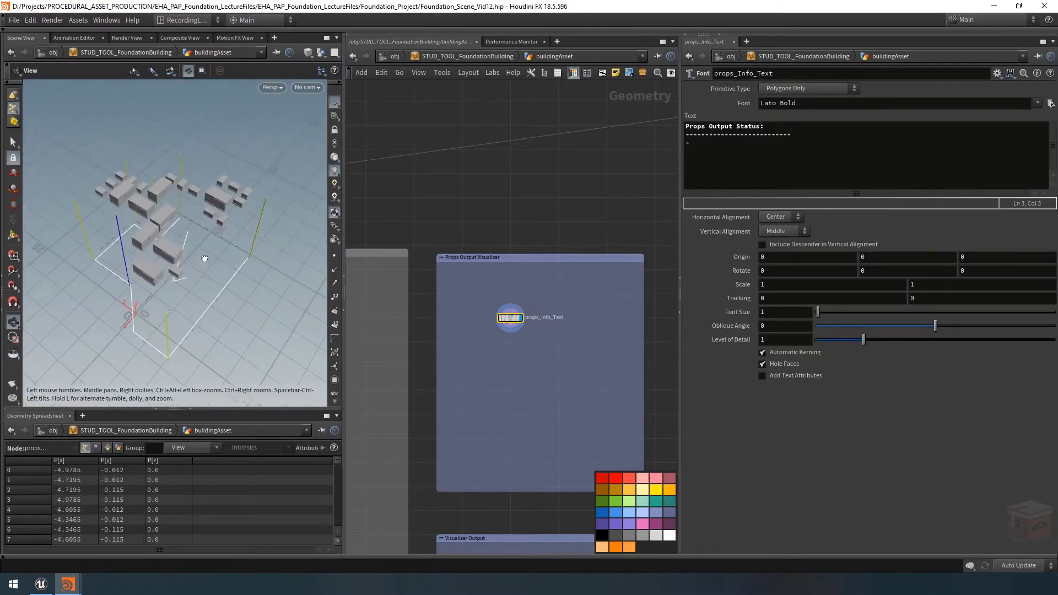
pyautogui.hotkey('ctrl', 'z')
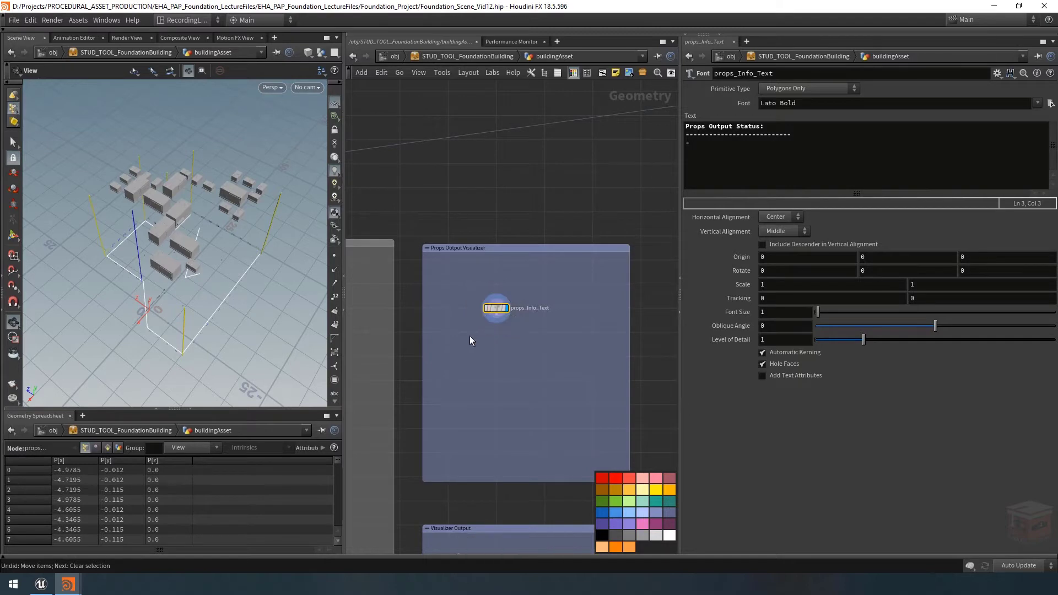
# Set the display flag on output0 to show the full building and inspect it.
pyautogui.scroll(-10, 505, 402)
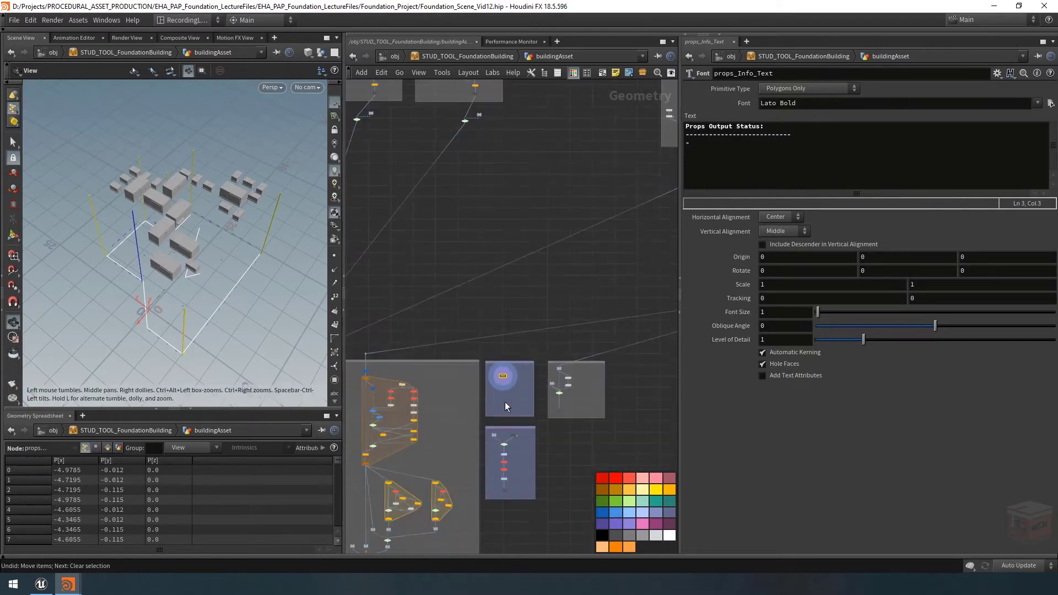
pyautogui.scroll(8, 460, 342)
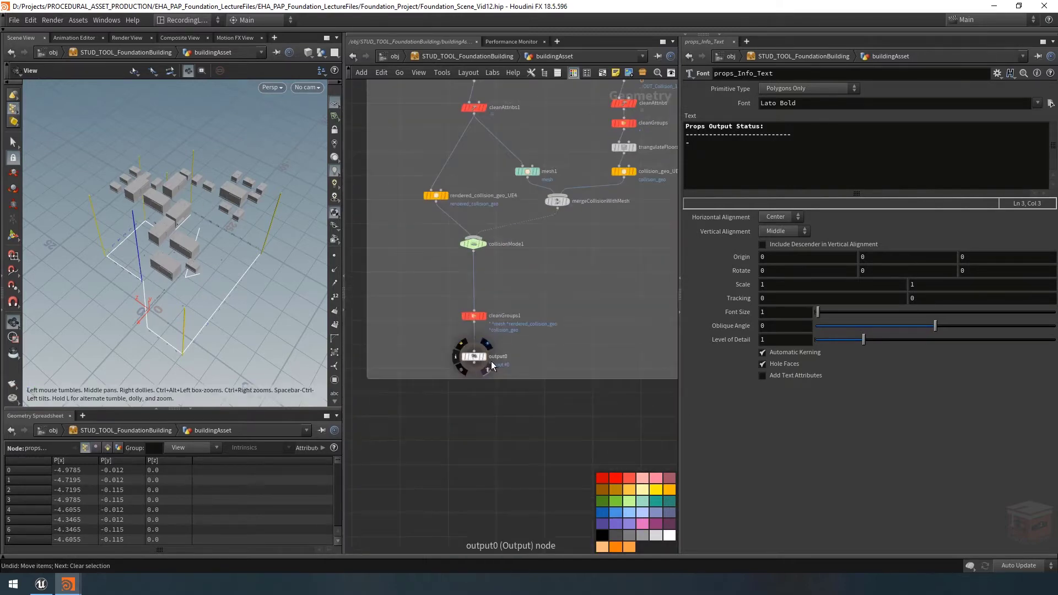
pyautogui.click(483, 357)
pyautogui.click(471, 356)
pyautogui.moveTo(185, 223); pyautogui.dragTo(217, 210)
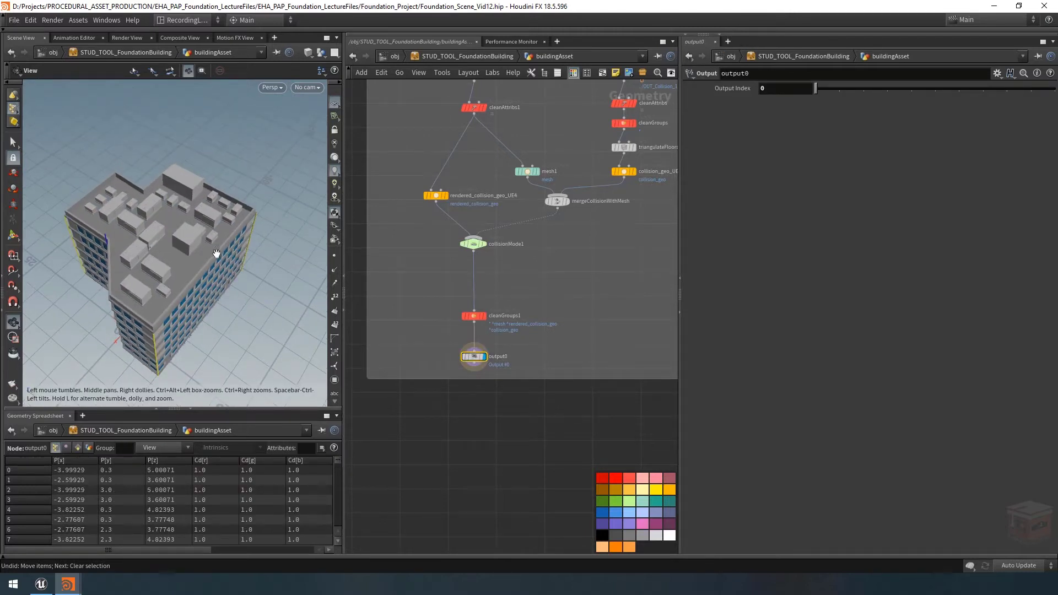
pyautogui.scroll(-3, 528, 309)
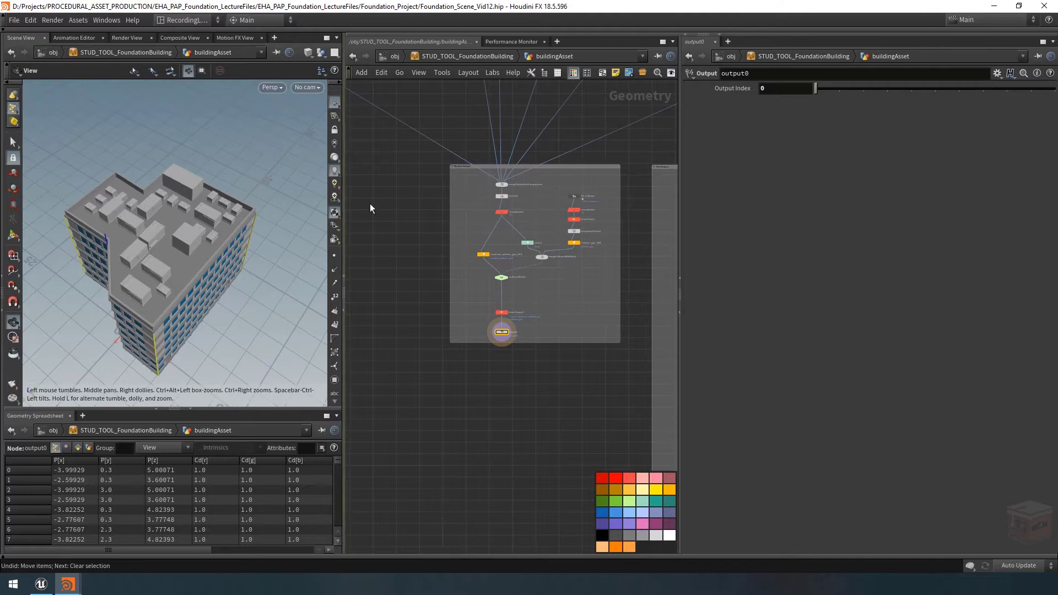
# Display collision_geo_UE4's orange collision geometry and orbit to inspect it from low and high angles.
pyautogui.moveTo(581, 286); pyautogui.dragTo(543, 311, button='middle')
pyautogui.moveTo(215, 243); pyautogui.dragTo(195, 203)
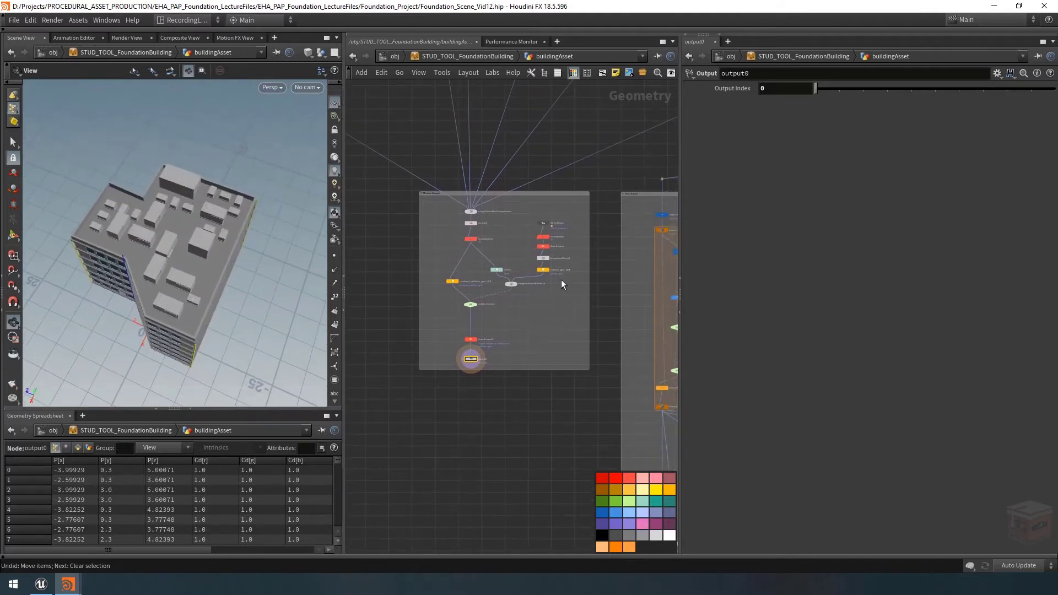
pyautogui.scroll(5, 561, 279)
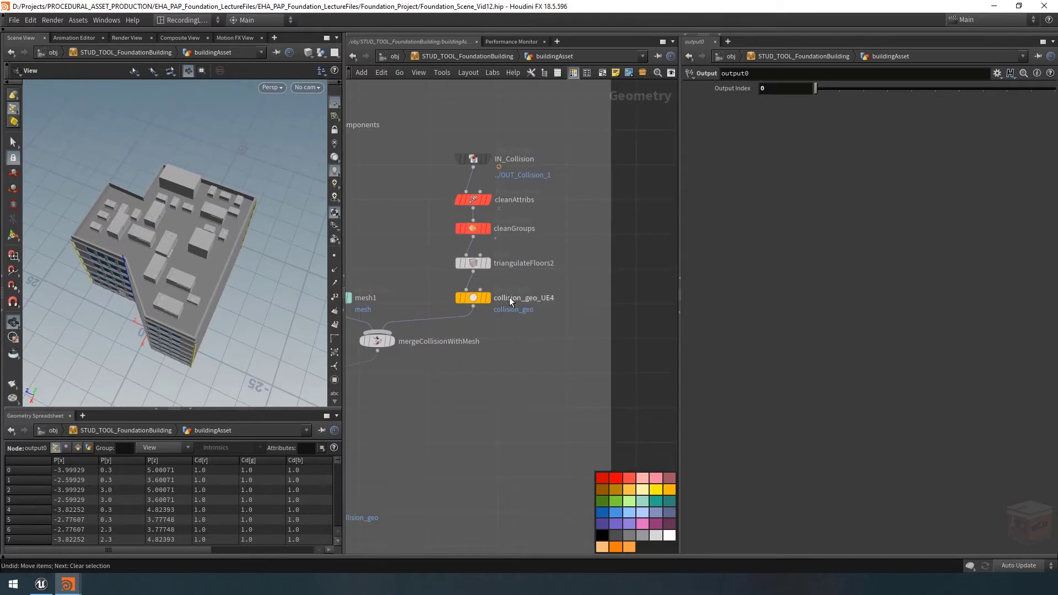
pyautogui.click(486, 299)
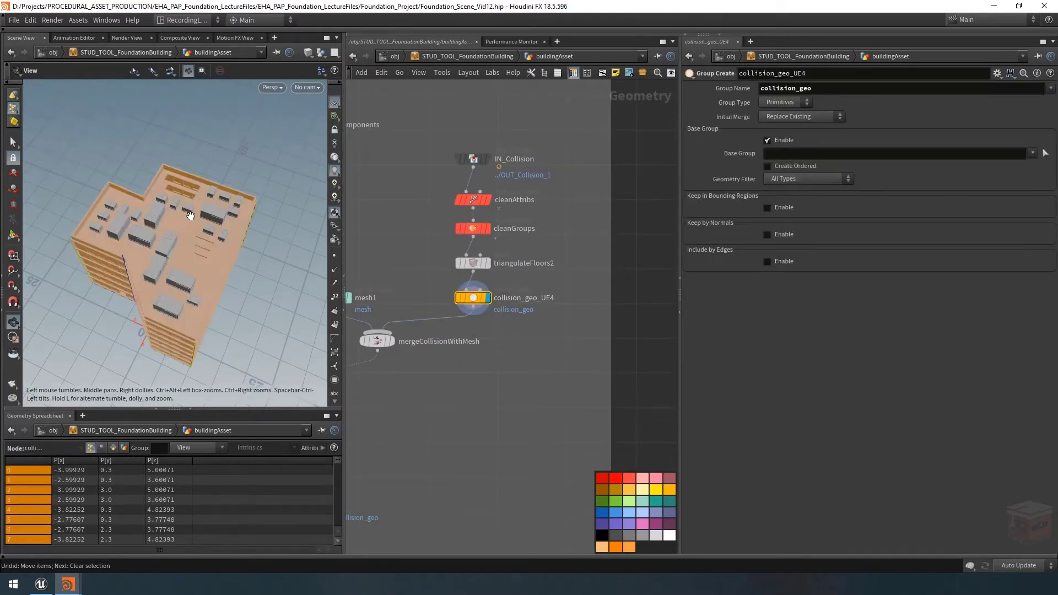
pyautogui.moveTo(165, 275); pyautogui.dragTo(124, 247)
pyautogui.moveTo(513, 356); pyautogui.dragTo(487, 340, button='middle')
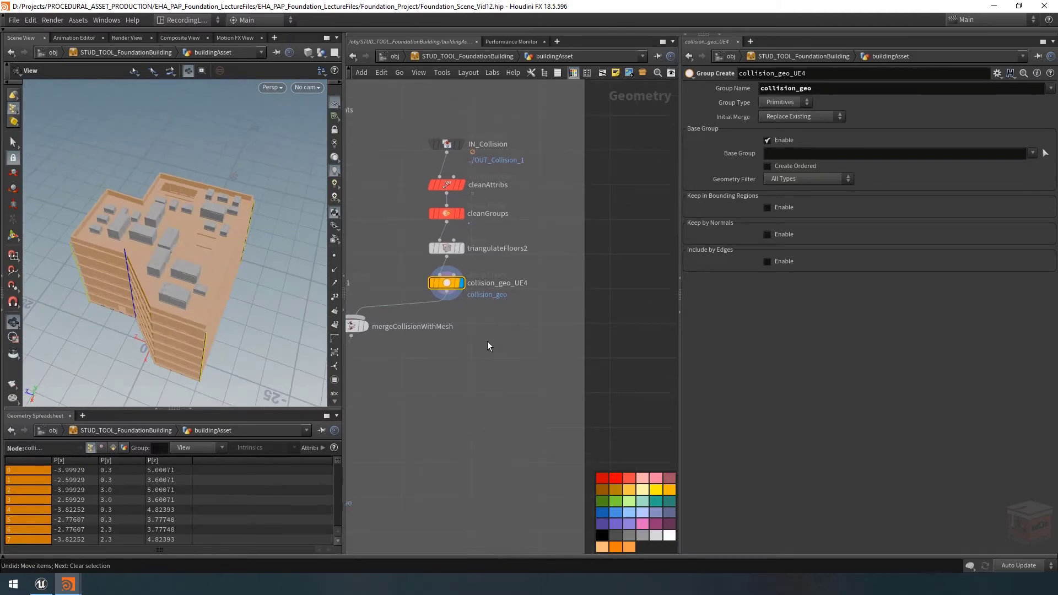
# Add bound1 under collision_geo_UE4, display it with other objects hidden, in wireframe.
pyautogui.press('Tab')
pyautogui.write('bound')
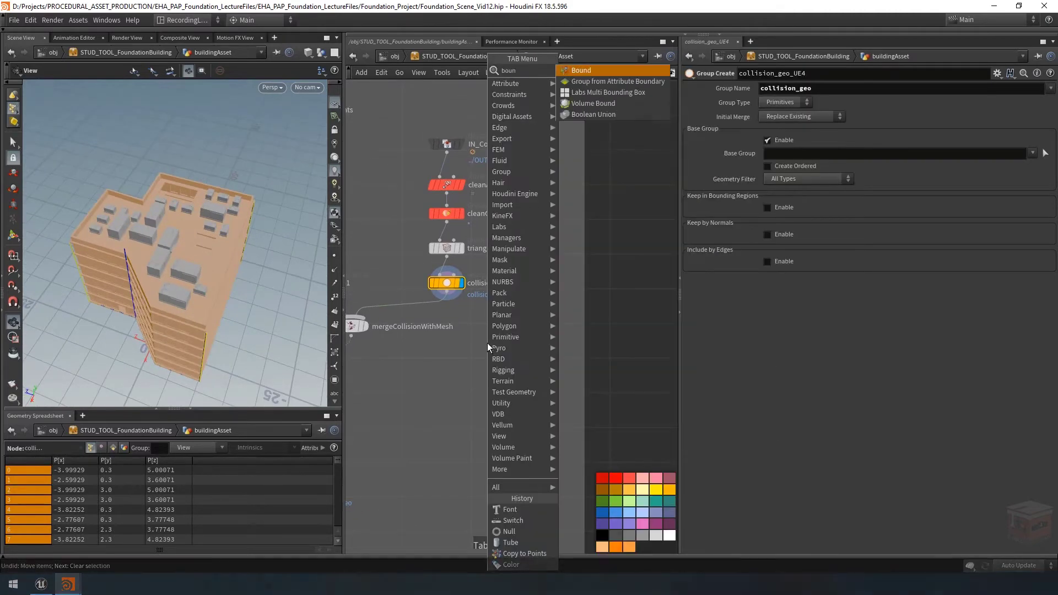
pyautogui.press('Return')
pyautogui.click(496, 348)
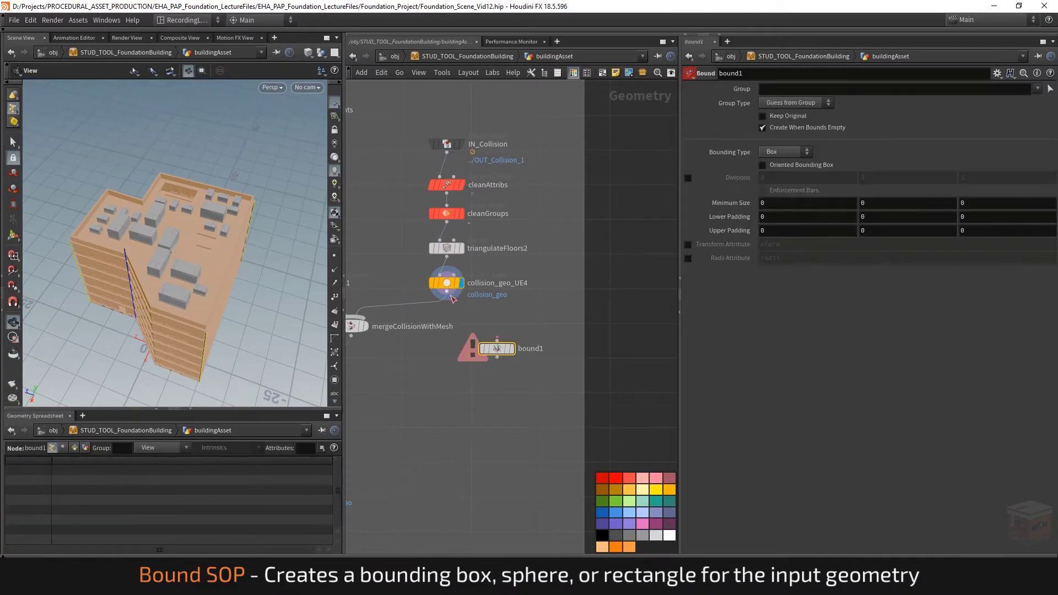
pyautogui.click(513, 349)
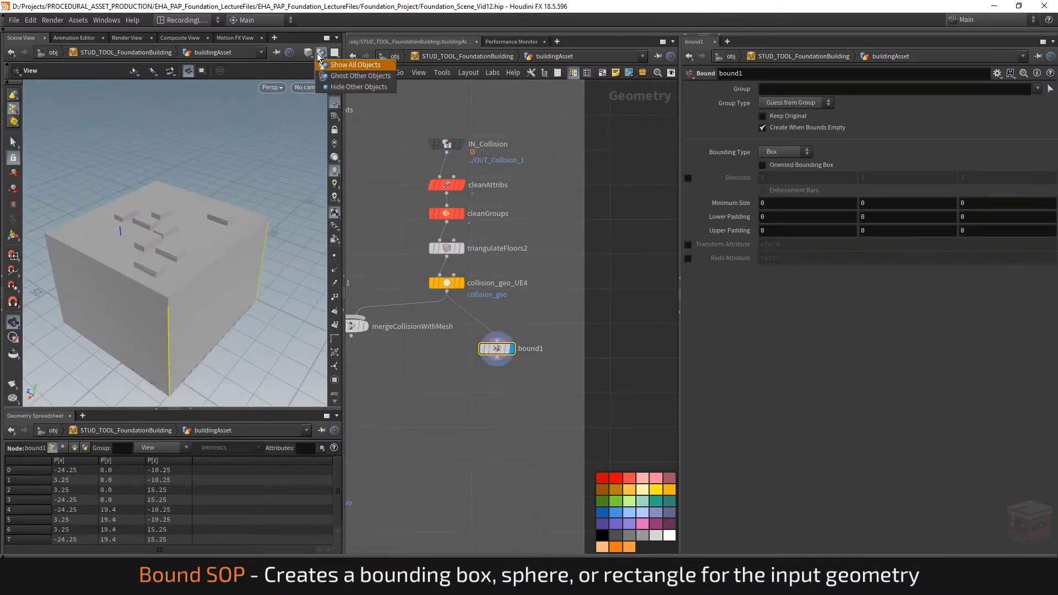
pyautogui.click(334, 115)
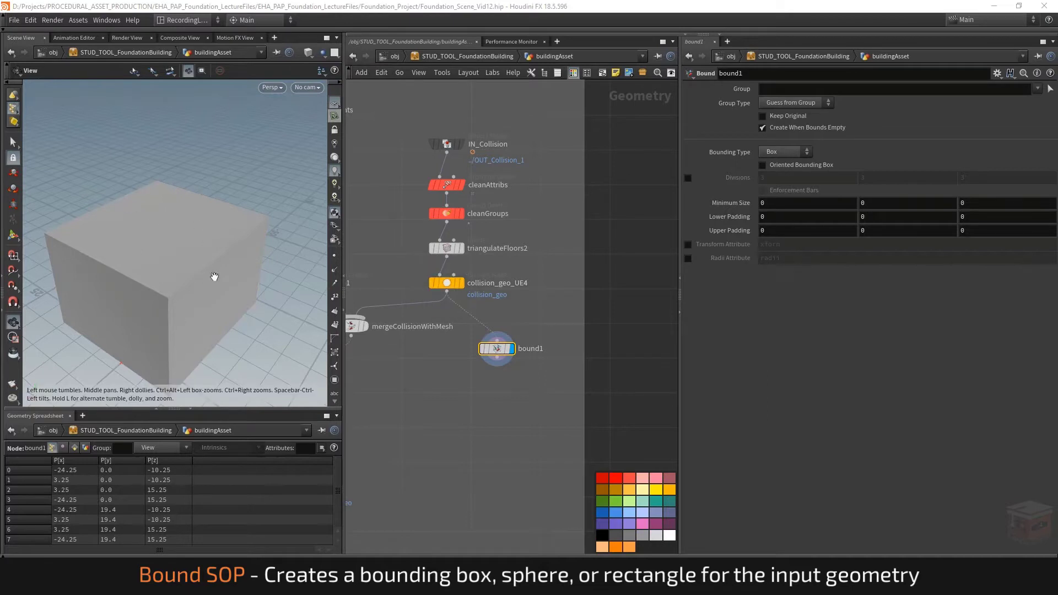
pyautogui.moveTo(167, 241)
pyautogui.mouseDown()
pyautogui.moveTo(134, 229)
pyautogui.moveTo(193, 276)
pyautogui.moveTo(224, 255)
pyautogui.mouseUp()
pyautogui.press('w')
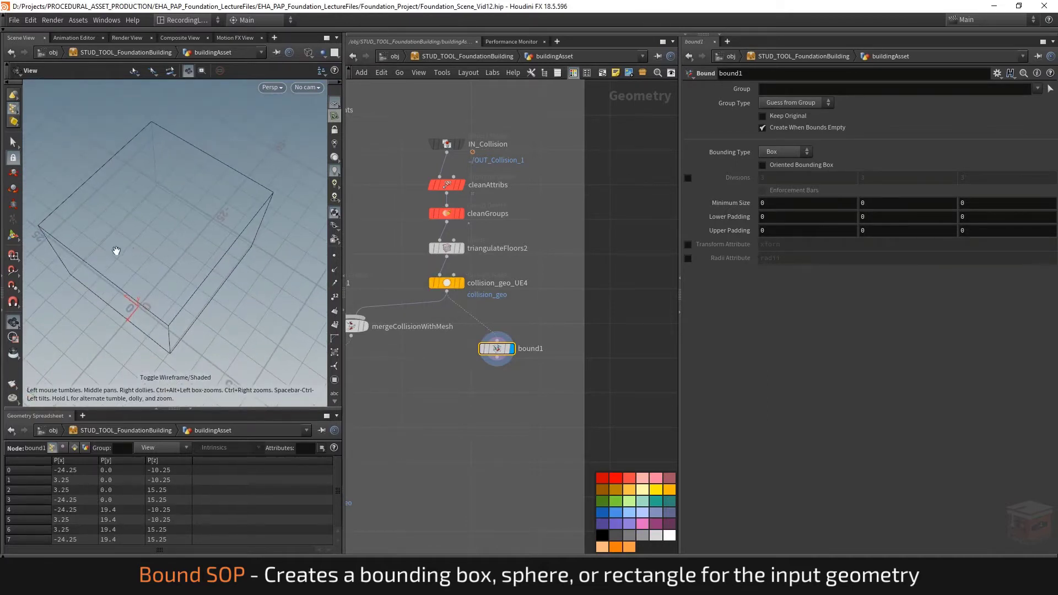
# Set the template flag on collision_geo_UE4 to see it inside the bounding box.
pyautogui.click(465, 300)
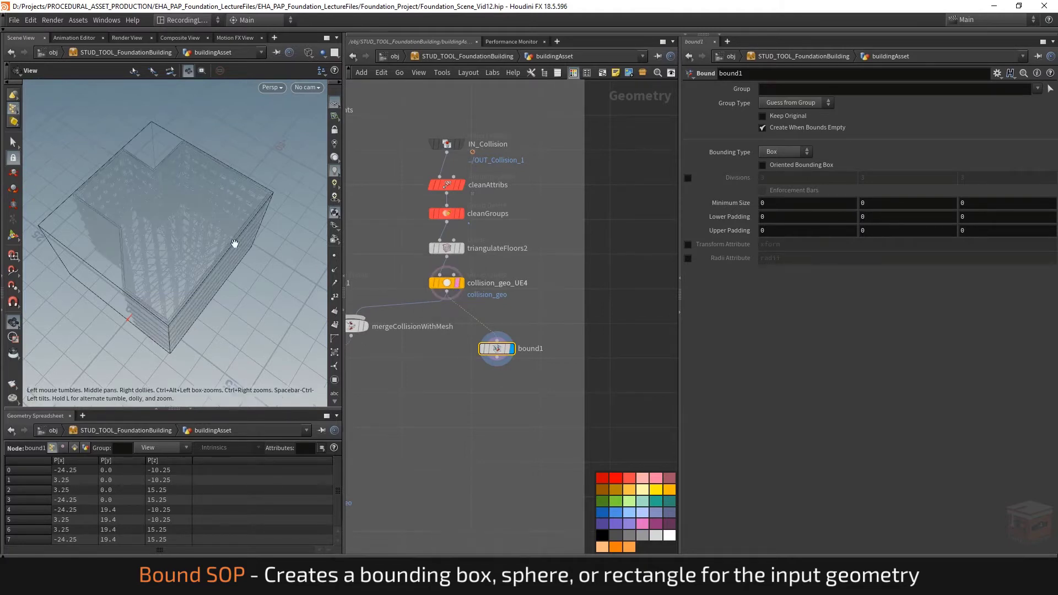
pyautogui.moveTo(187, 193); pyautogui.dragTo(208, 240)
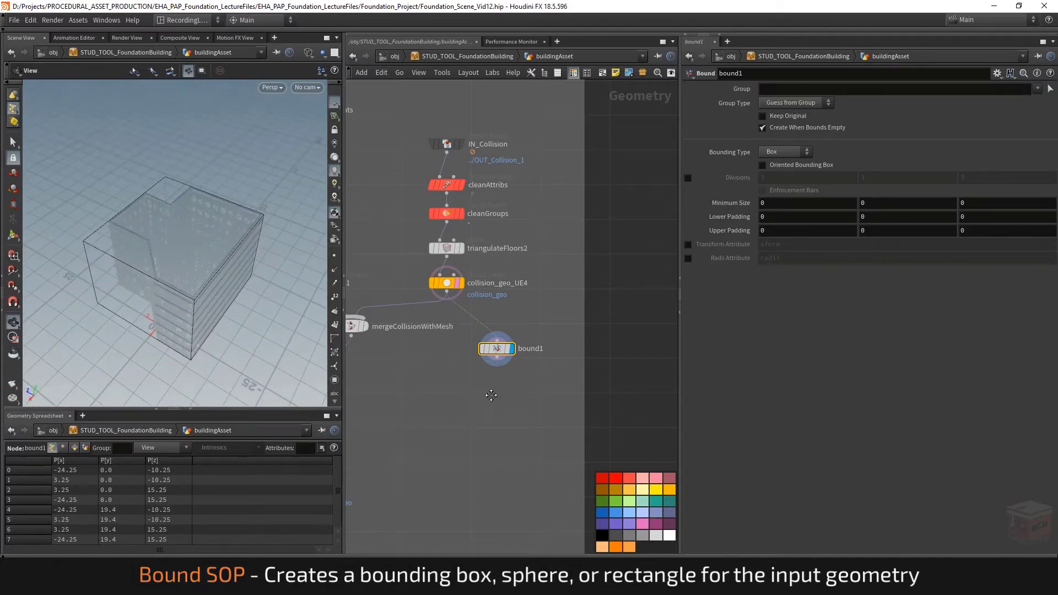
pyautogui.moveTo(493, 398); pyautogui.dragTo(494, 394, button='middle')
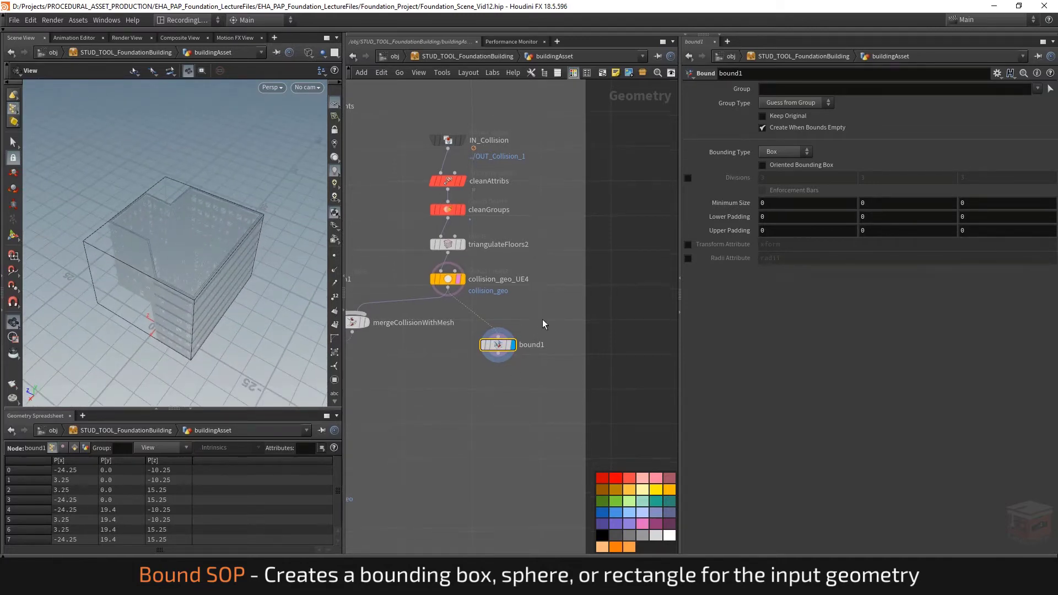
# Try a padding of 2 on bound1's lower and upper X and Z.
pyautogui.click(783, 216)
pyautogui.write('2')
pyautogui.press('Return')
pyautogui.click(788, 230)
pyautogui.write('2')
pyautogui.press('Return')
pyautogui.click(963, 217)
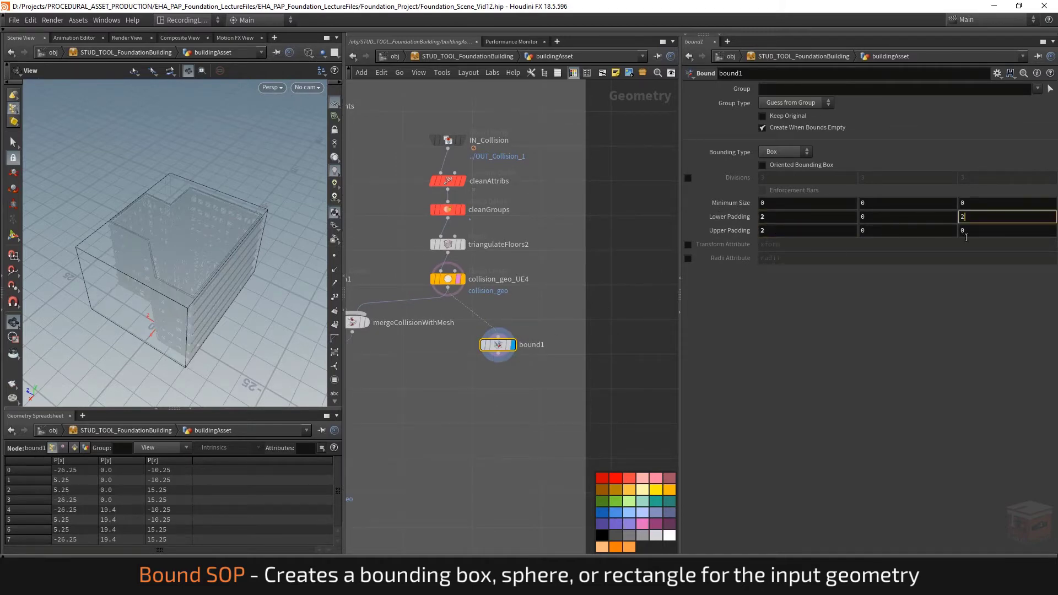
pyautogui.write('2')
pyautogui.press('Return')
pyautogui.click(963, 231)
pyautogui.write('2')
pyautogui.press('Return')
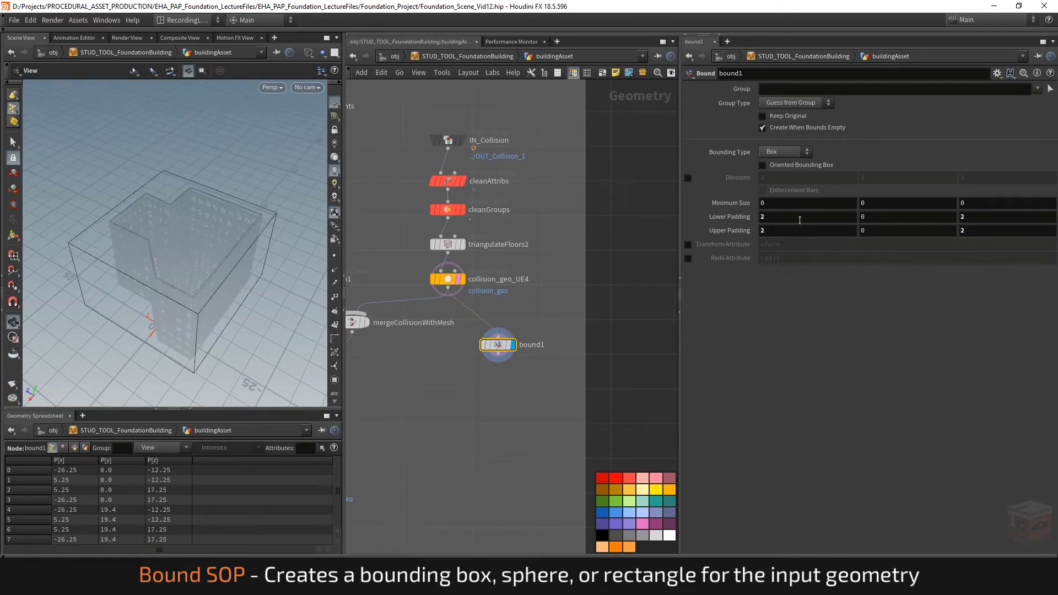
# Reset all four bound1 padding values back to 0.
pyautogui.click(788, 216)
pyautogui.write('0')
pyautogui.press('Return')
pyautogui.click(788, 230)
pyautogui.write('0')
pyautogui.press('Return')
pyautogui.click(871, 217)
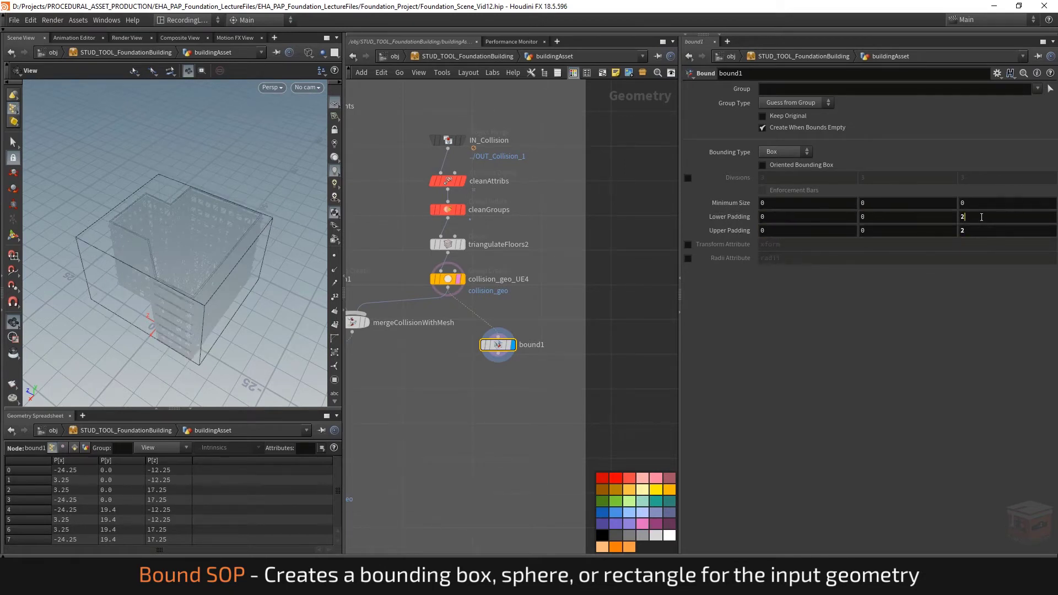
pyautogui.keyDown('ctrl'); pyautogui.middleClick(729, 216); pyautogui.keyUp('ctrl')
pyautogui.keyDown('ctrl'); pyautogui.middleClick(729, 230); pyautogui.keyUp('ctrl')
# Try a Sphere bound, revert to Box, and colour bound1 dark blue.
pyautogui.click(774, 150)
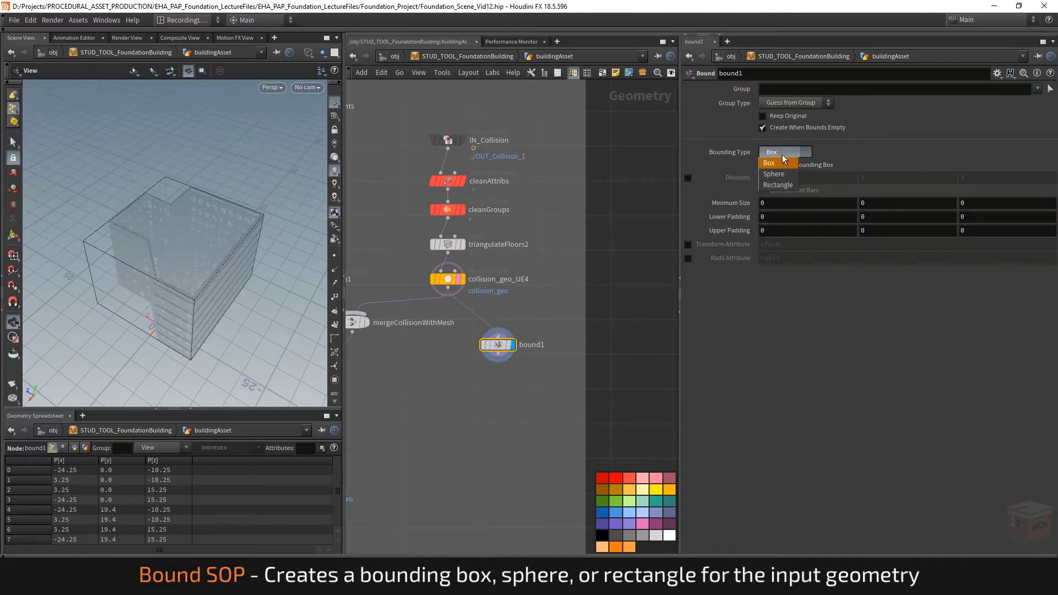
pyautogui.click(783, 172)
pyautogui.moveTo(151, 260)
pyautogui.mouseDown()
pyautogui.moveTo(189, 217)
pyautogui.moveTo(188, 253)
pyautogui.moveTo(165, 259)
pyautogui.mouseUp()
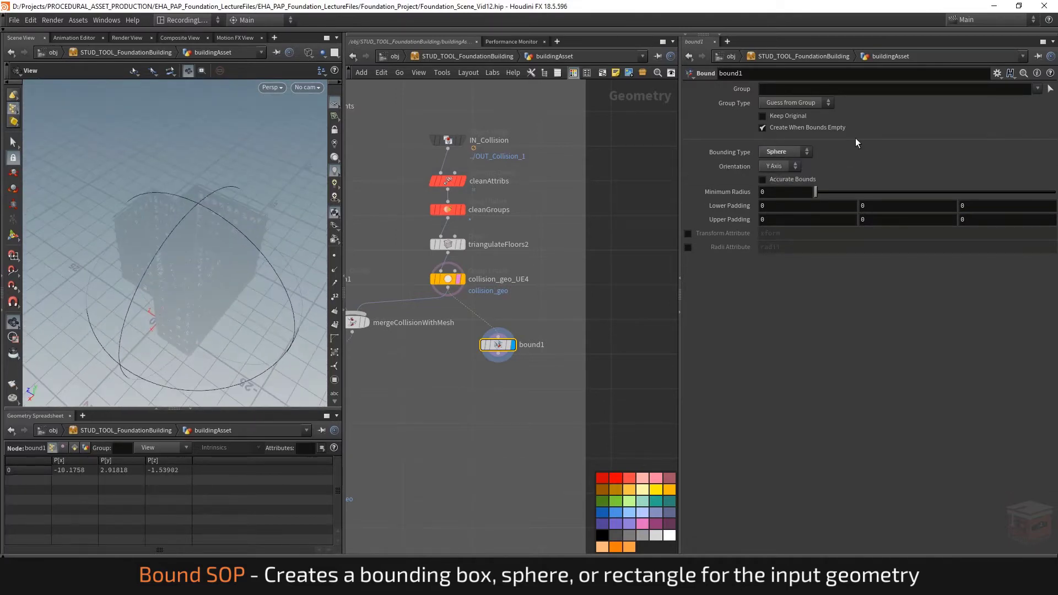
pyautogui.click(792, 156)
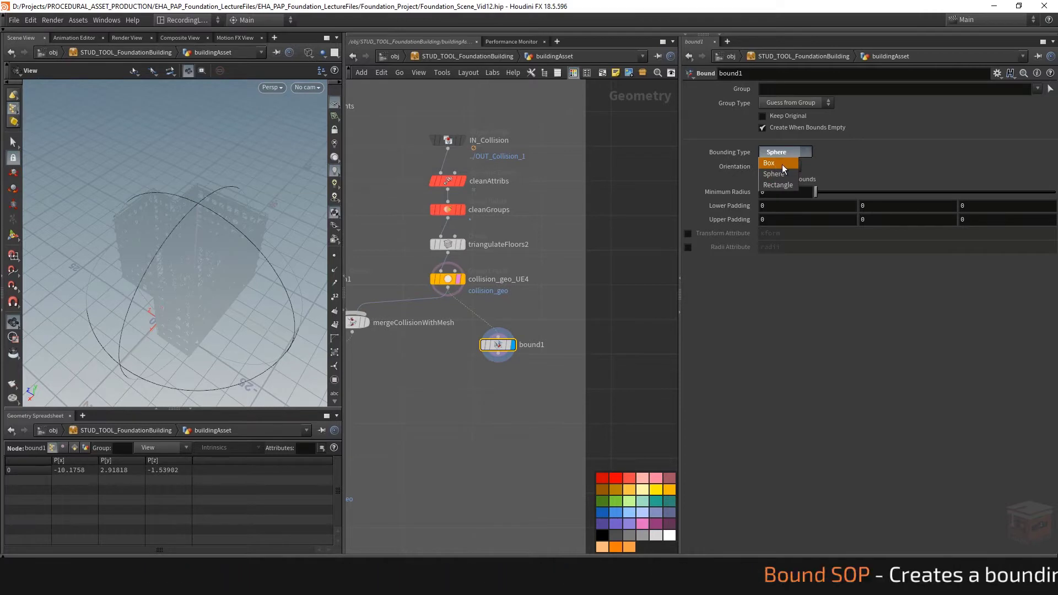
pyautogui.click(782, 164)
pyautogui.moveTo(293, 264); pyautogui.dragTo(213, 241)
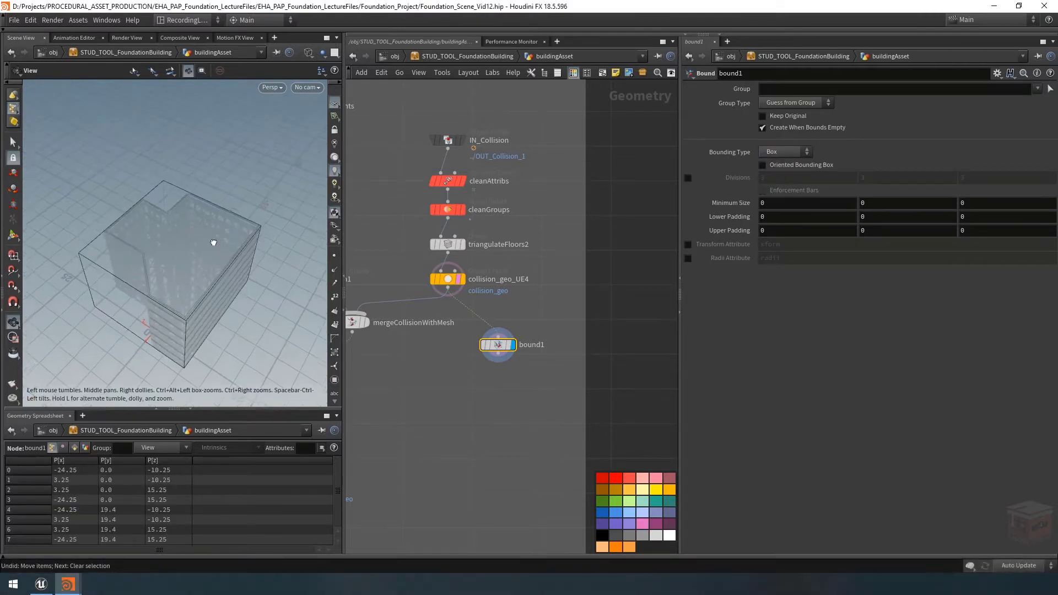
pyautogui.moveTo(542, 325); pyautogui.dragTo(485, 376)
pyautogui.click(601, 511)
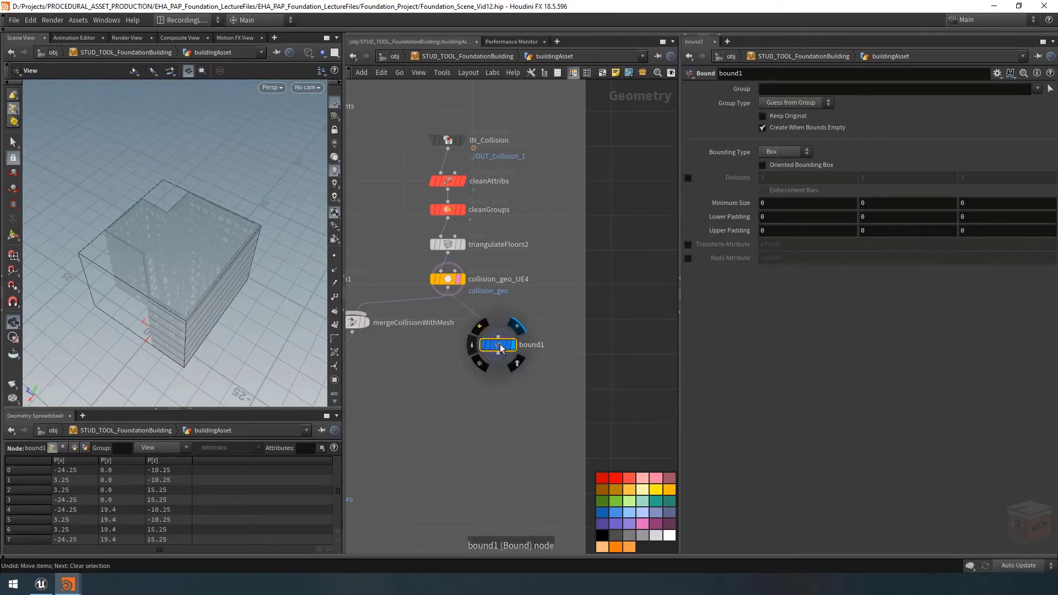
# Add a spare input to props_Info_Text and set Spare Input 0 to ../bound1.
pyautogui.scroll(-2, 500, 346)
pyautogui.scroll(-3, 500, 346)
pyautogui.scroll(3, 485, 352)
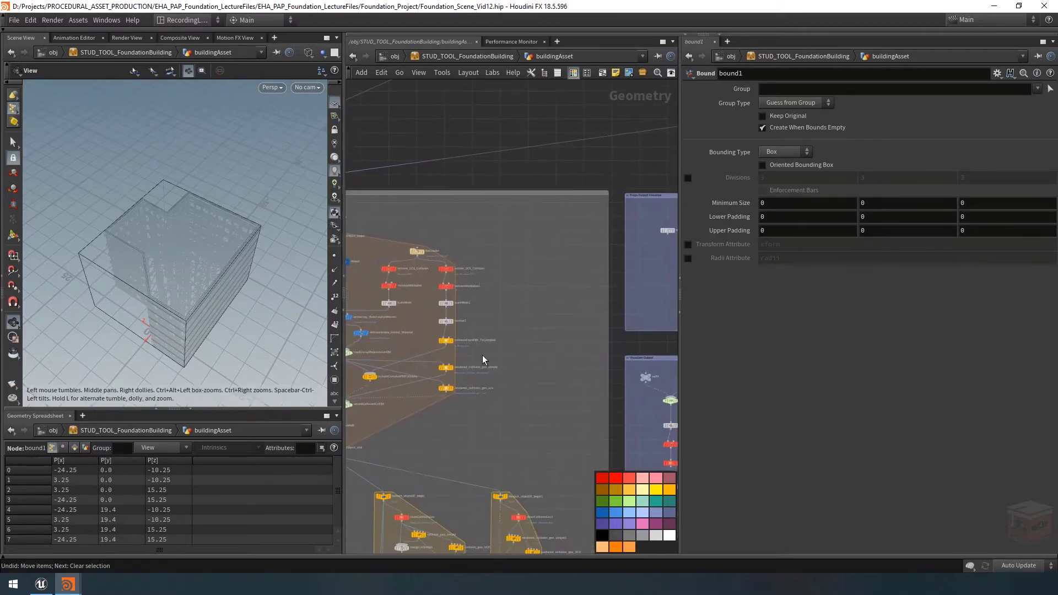
pyautogui.scroll(5, 472, 252)
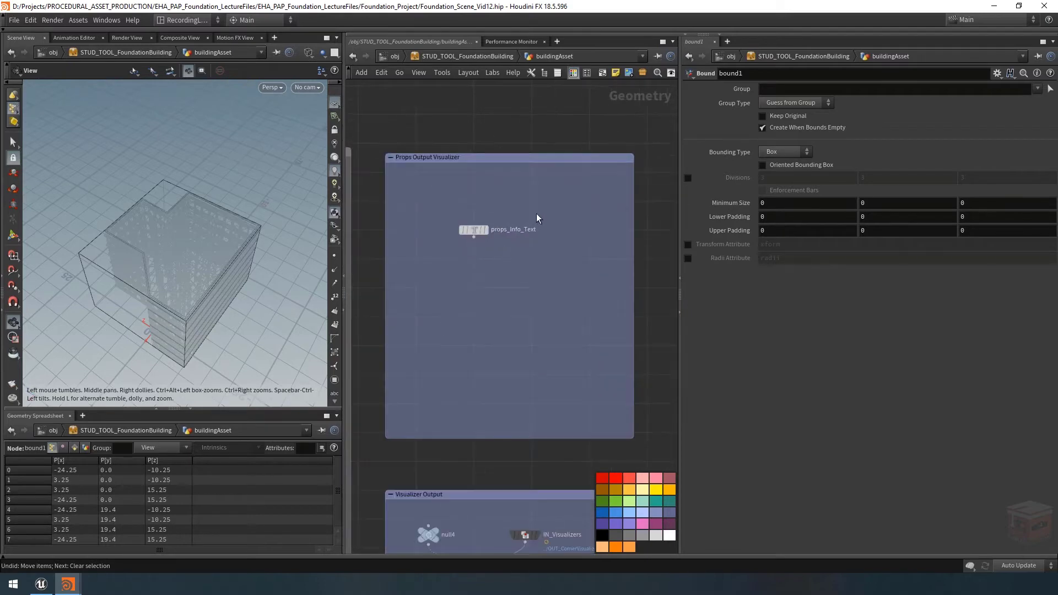
pyautogui.click(474, 230)
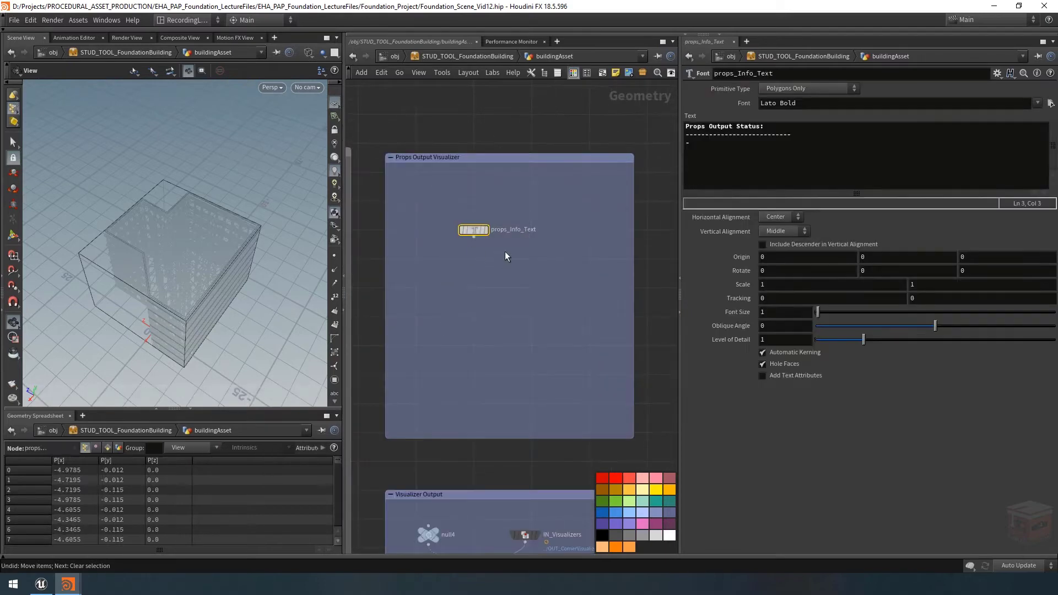
pyautogui.click(999, 74)
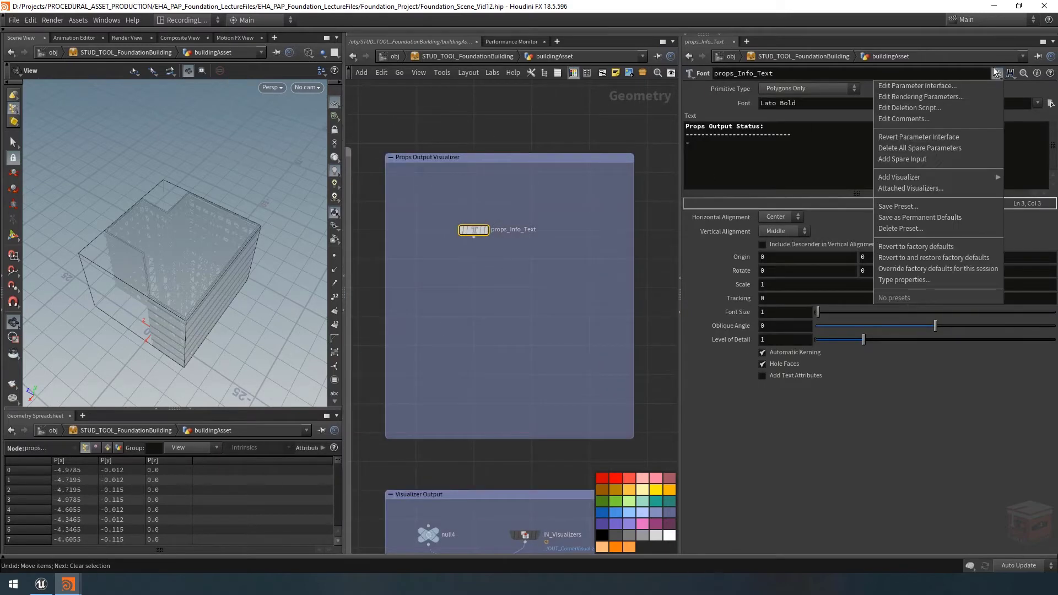
pyautogui.click(938, 160)
pyautogui.click(790, 386)
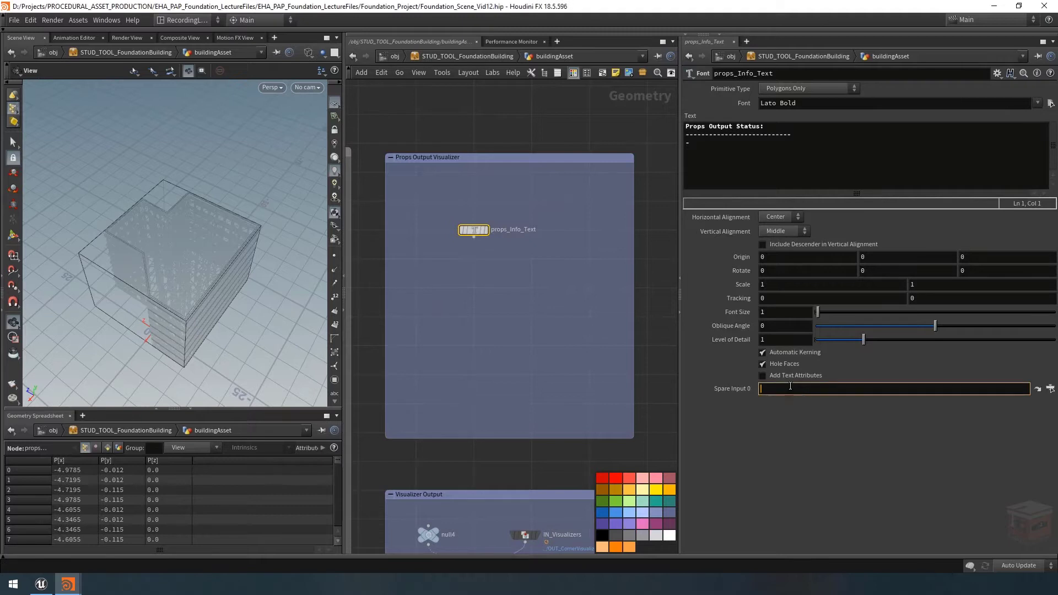
pyautogui.write('../bound1')
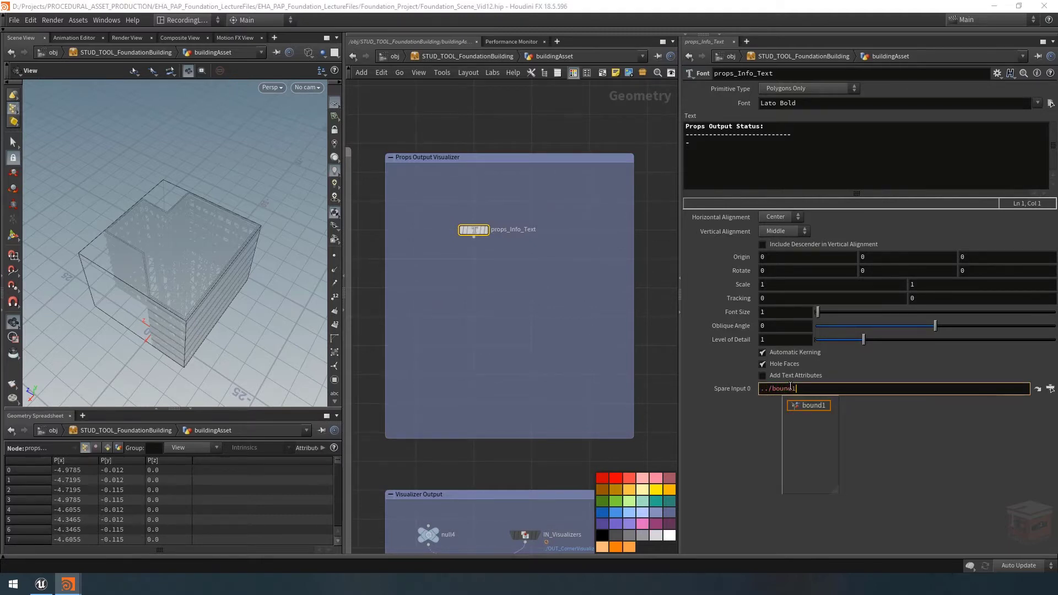
pyautogui.press('Return')
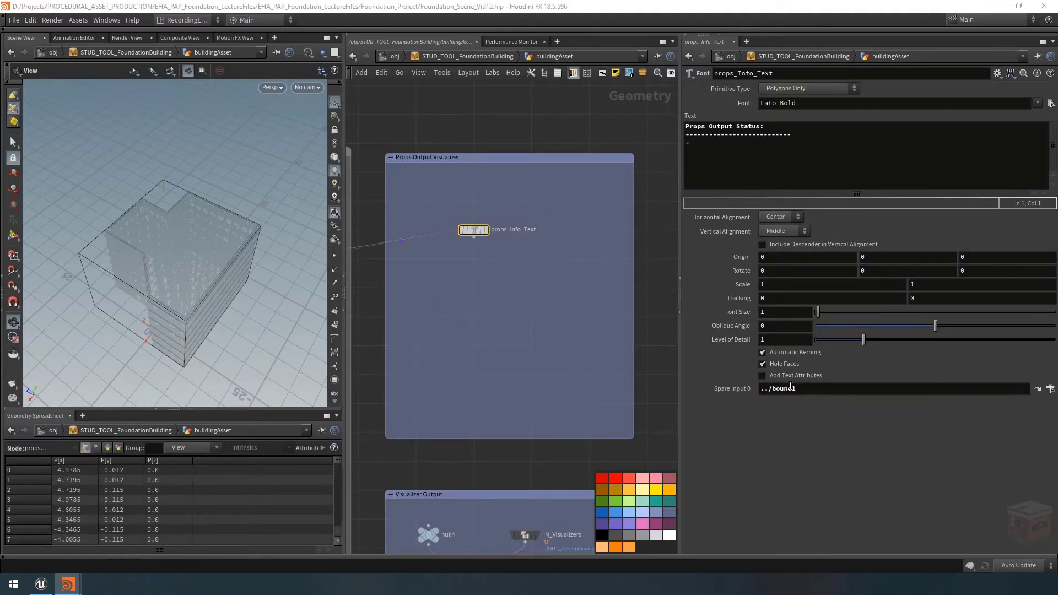
# Display props_Info_Text in the viewport, widening the viewport and text parameter panes.
pyautogui.scroll(-5, 490, 275)
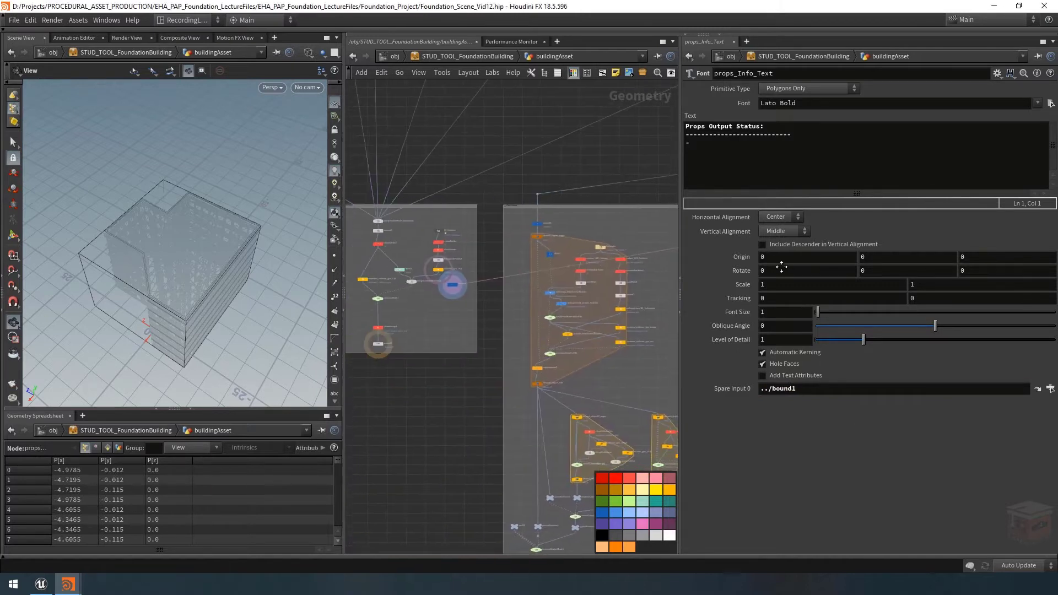
pyautogui.scroll(5, 518, 267)
pyautogui.click(507, 268)
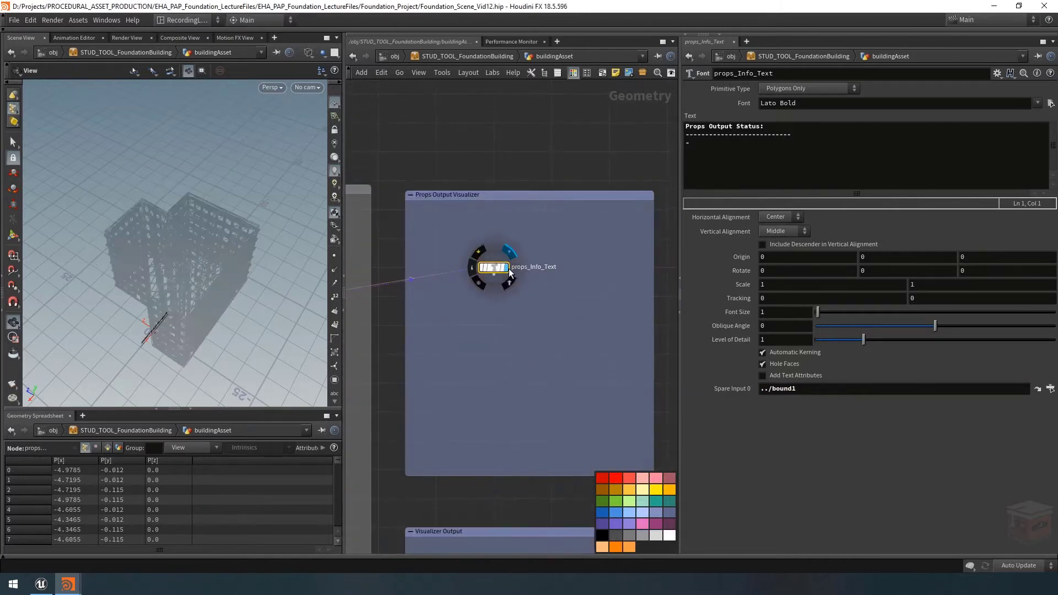
pyautogui.moveTo(132, 248); pyautogui.dragTo(452, 238)
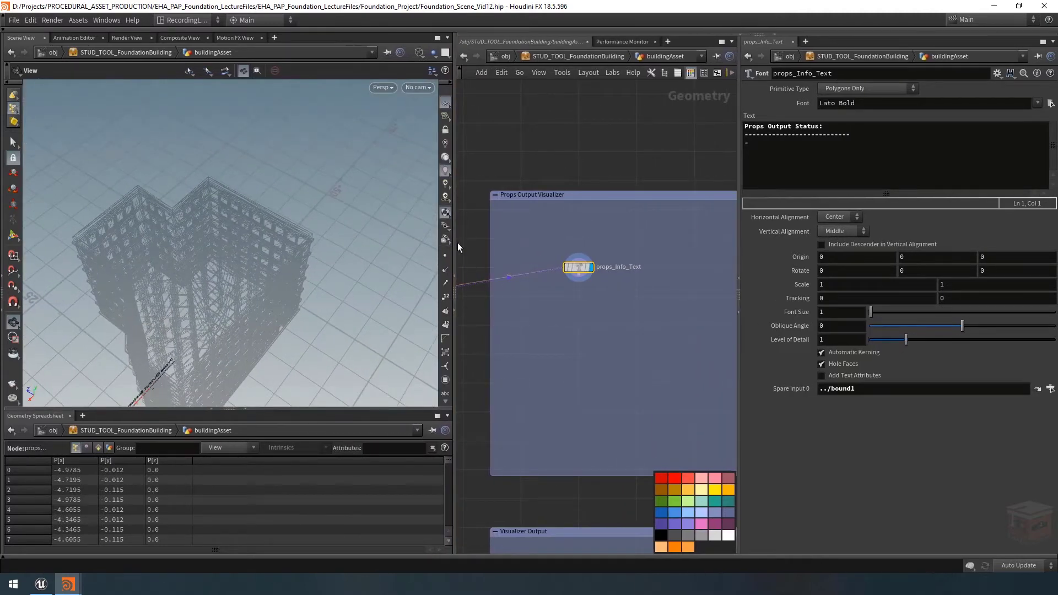
pyautogui.moveTo(455, 242); pyautogui.dragTo(581, 242)
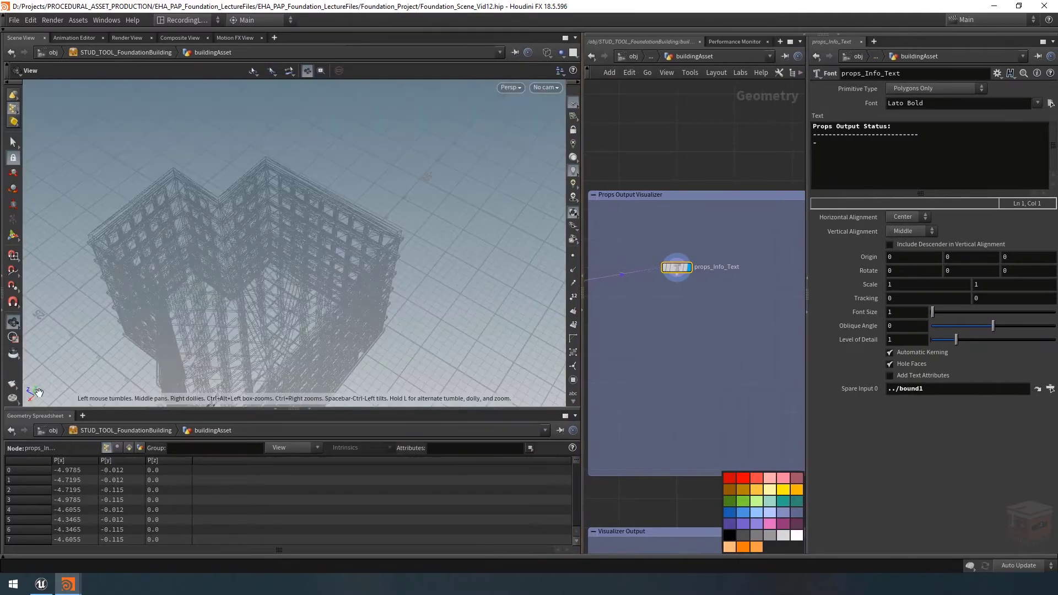
pyautogui.moveTo(229, 323); pyautogui.dragTo(322, 246)
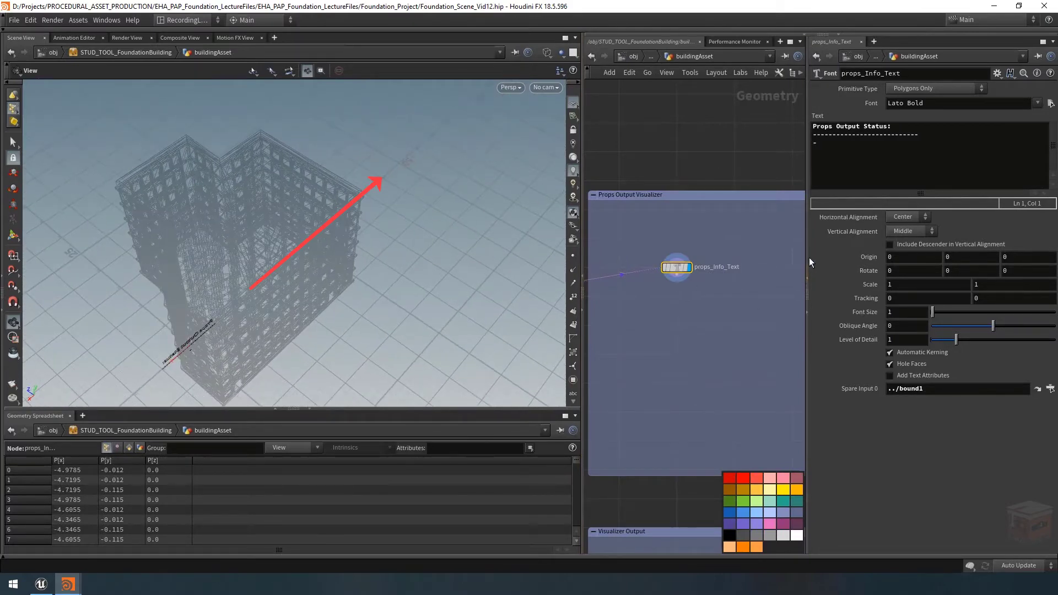
pyautogui.moveTo(807, 257); pyautogui.dragTo(709, 271)
# Set the text's Origin X to bbox(-1,D_XMIN)-2, moving it 2 units past the building's edge.
pyautogui.click(843, 257)
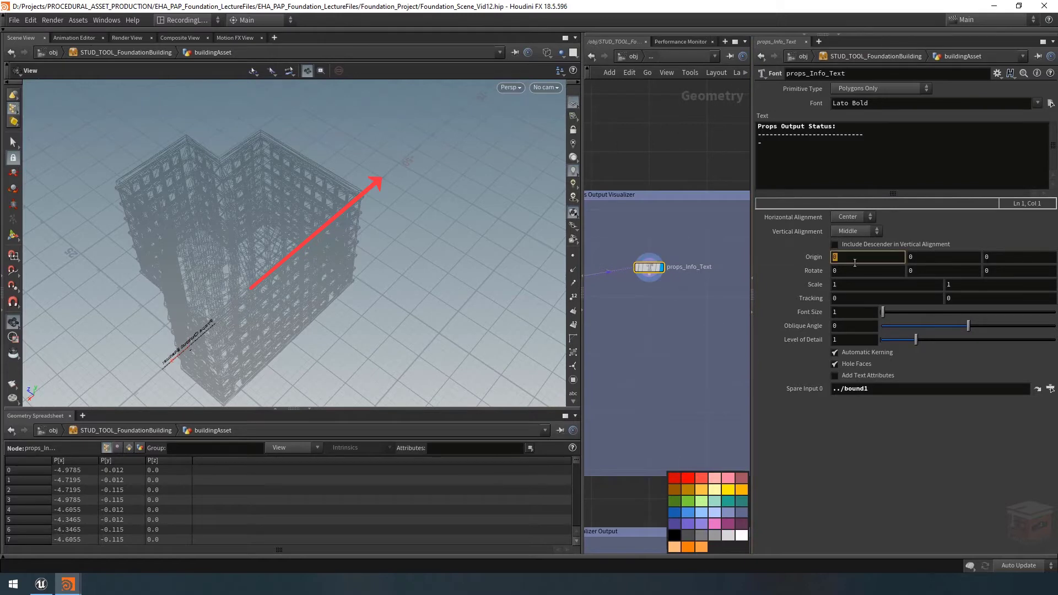
pyautogui.write('bbox()')
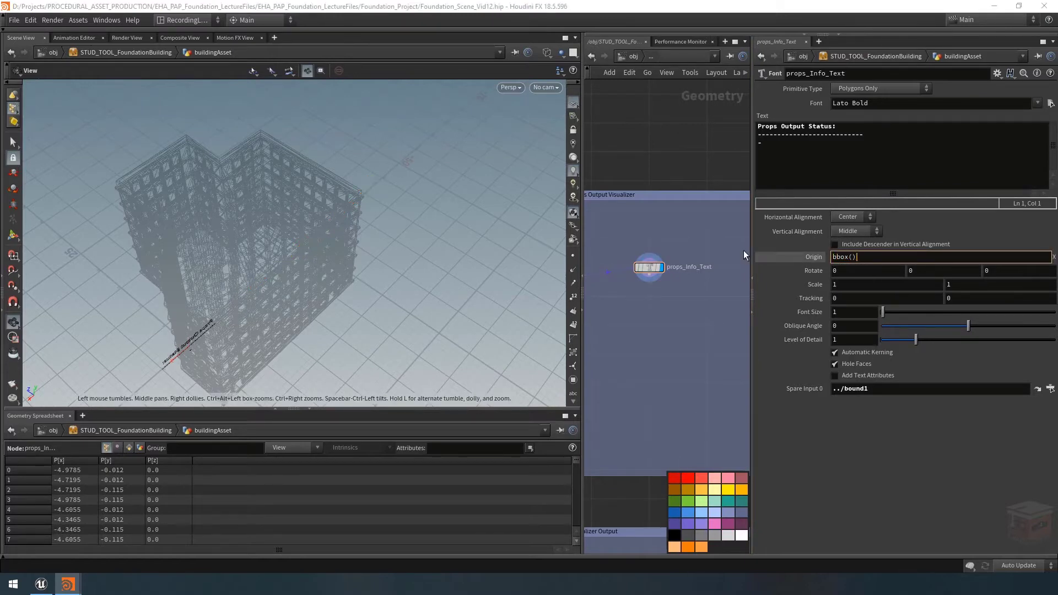
pyautogui.write('-1,')
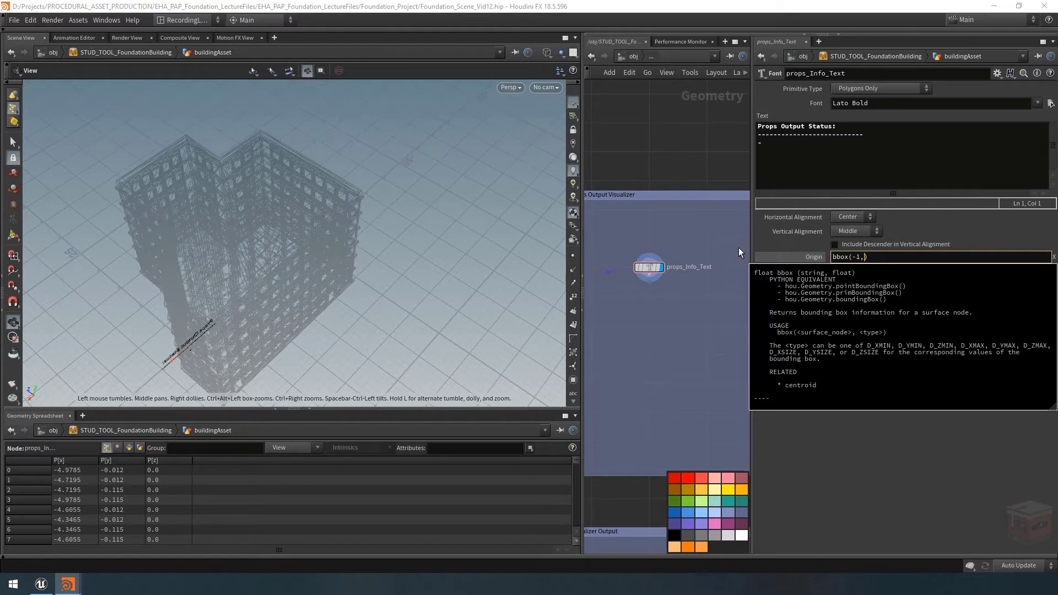
pyautogui.write('D_XMIN')
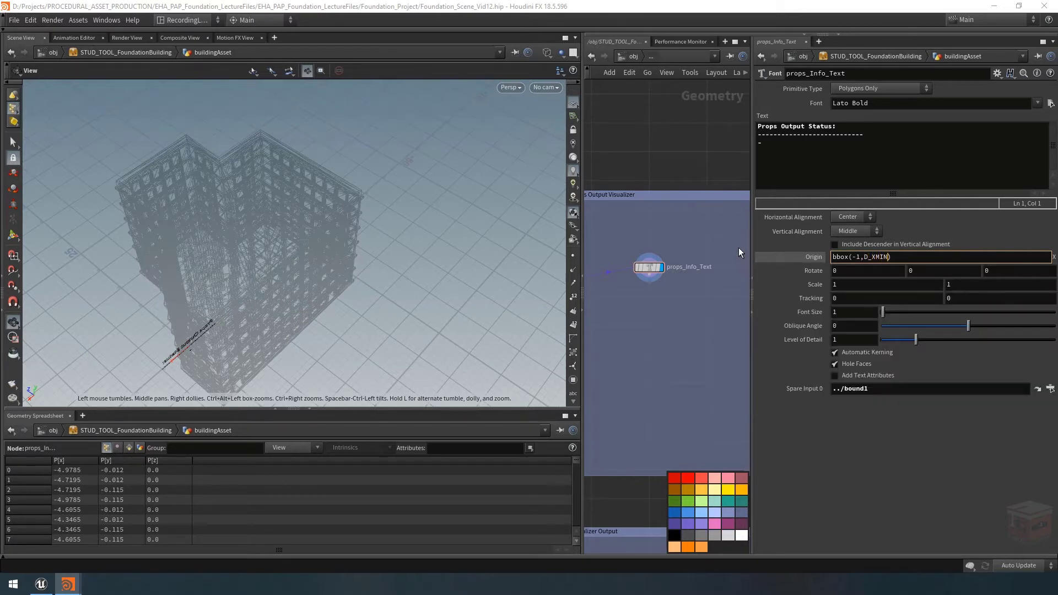
pyautogui.press('Return')
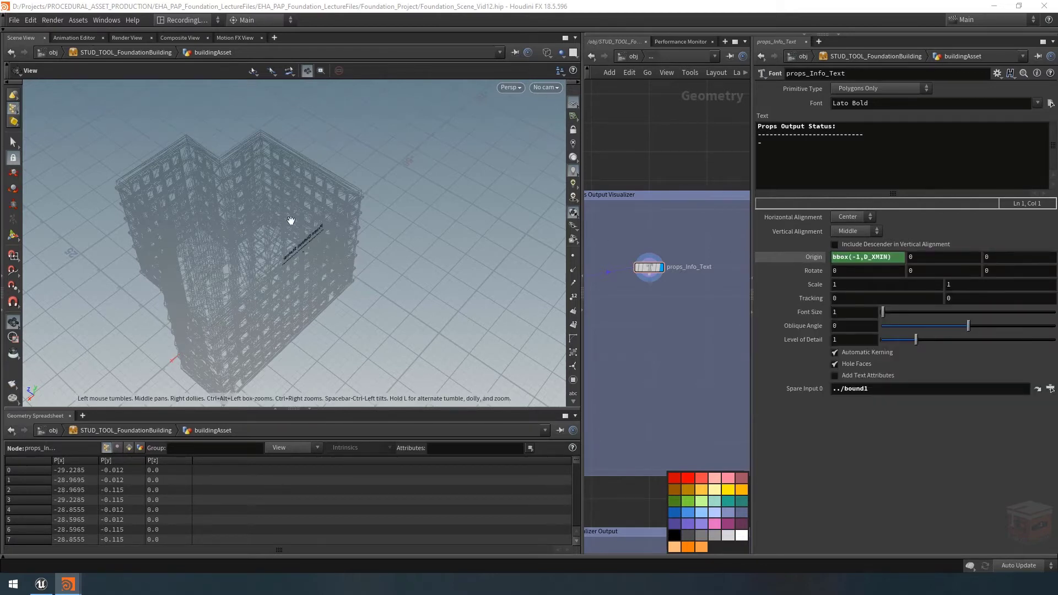
pyautogui.moveTo(238, 230); pyautogui.dragTo(536, 222)
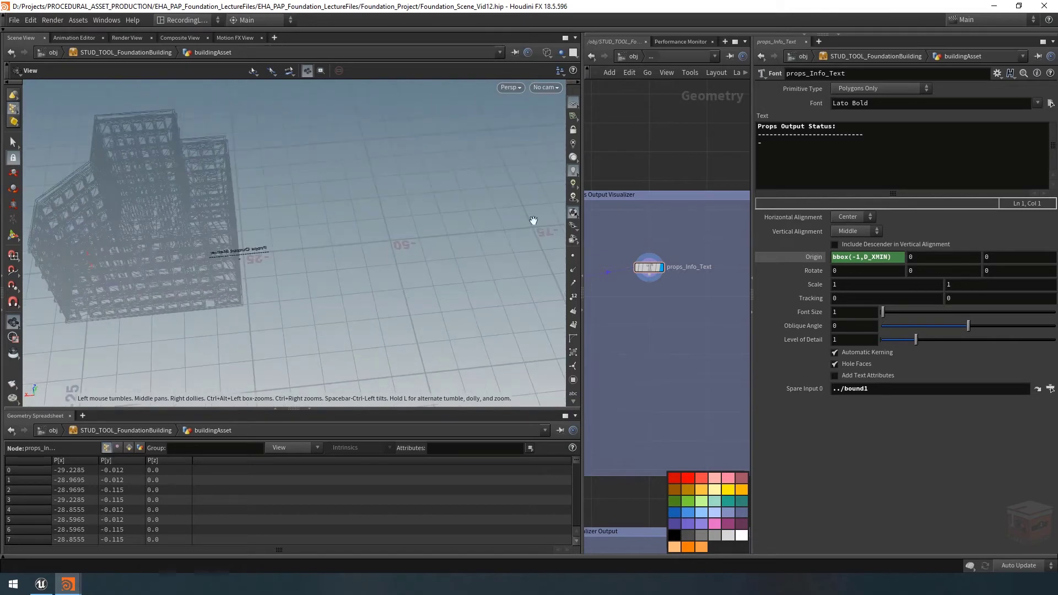
pyautogui.click(903, 258)
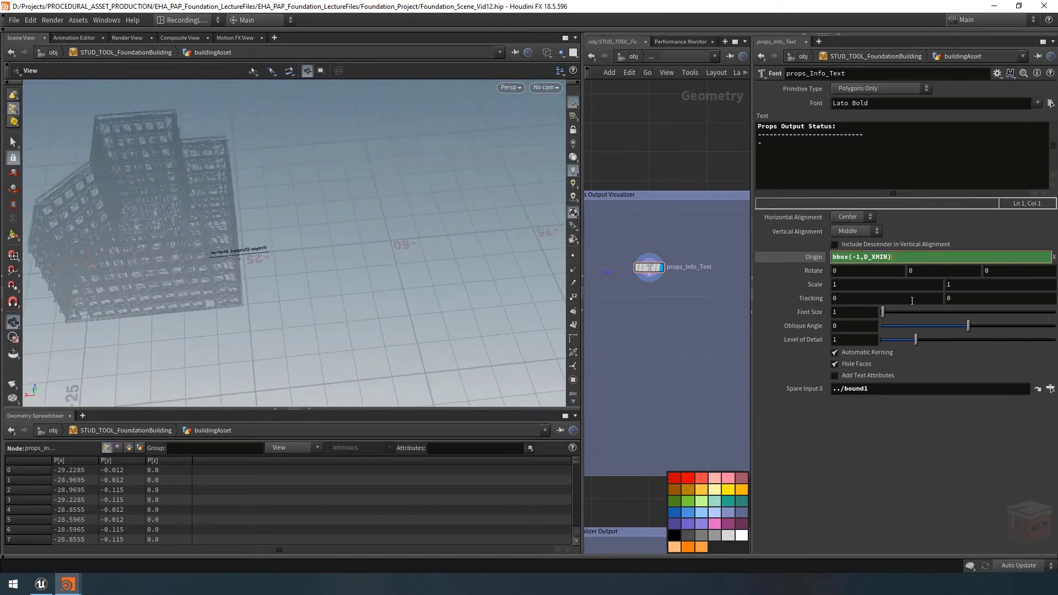
pyautogui.write('-2')
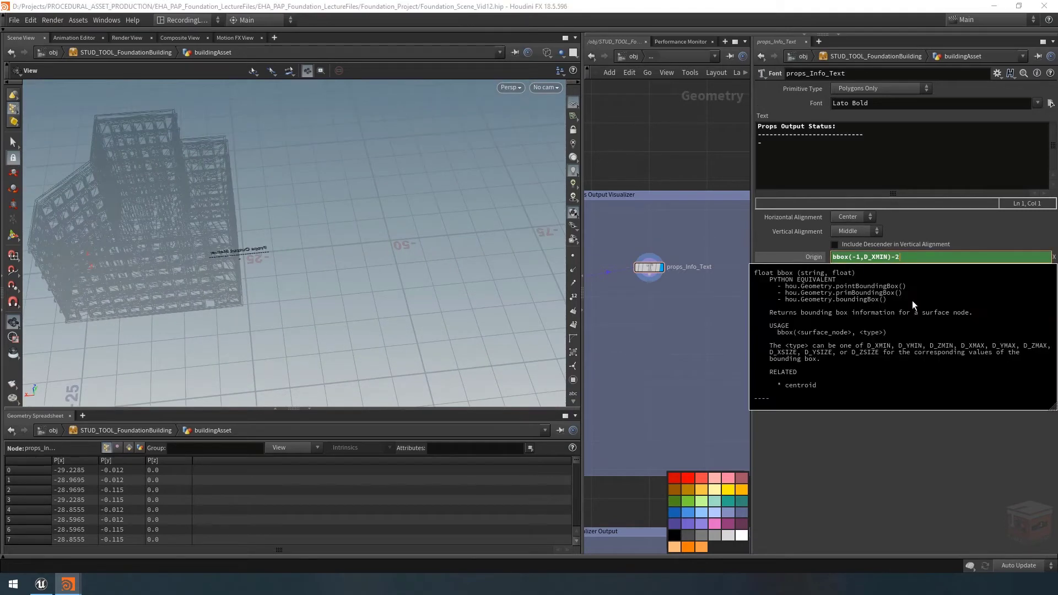
pyautogui.press('Return')
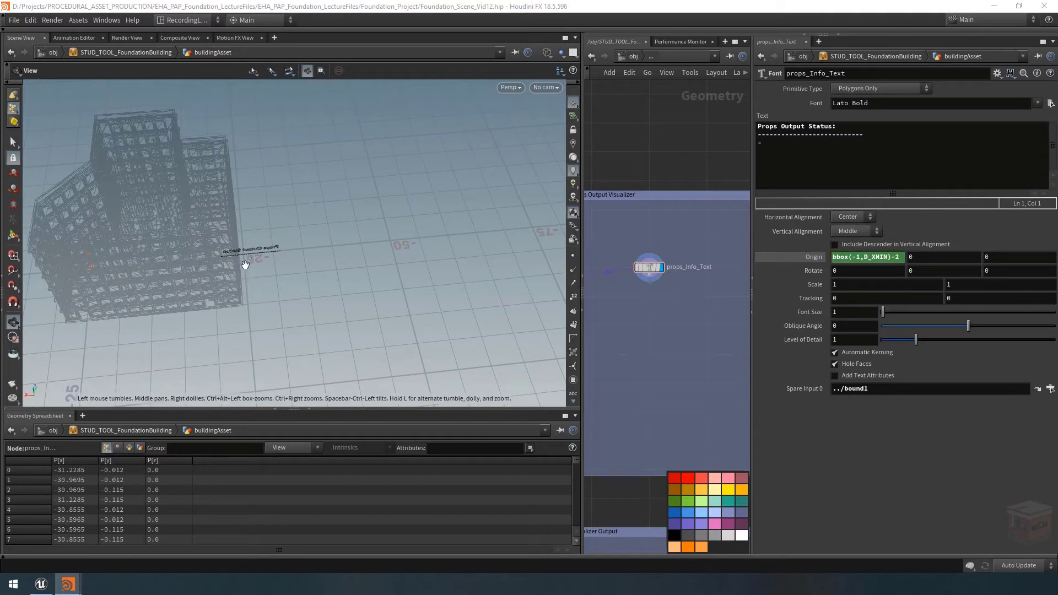
pyautogui.moveTo(252, 263); pyautogui.dragTo(451, 224)
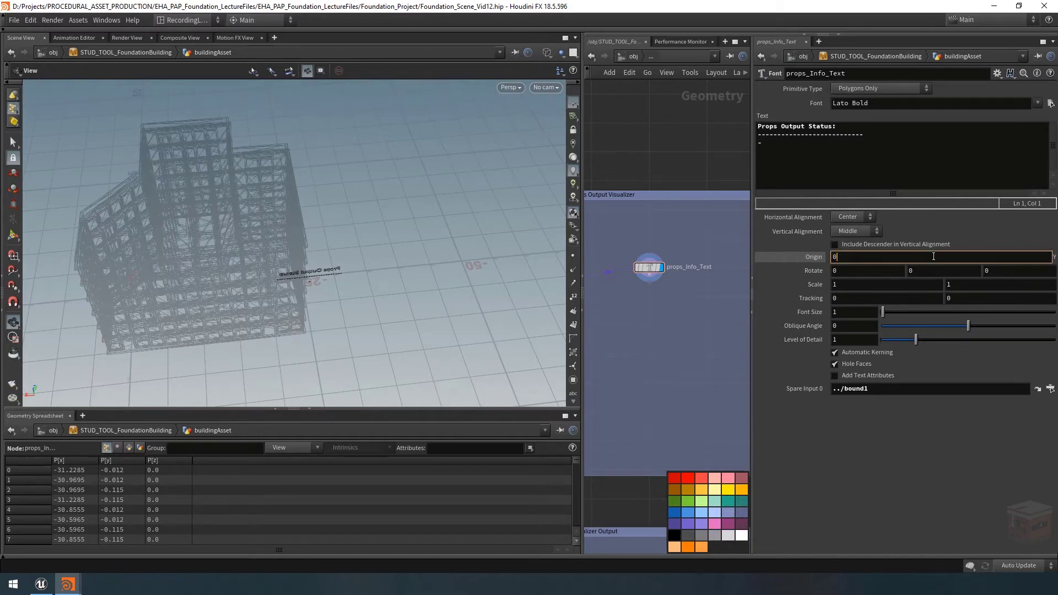
# Set Origin Y to bbox(-1,D_YMAX) and rotate the text about 92° around Y.
pyautogui.write('bbox()')
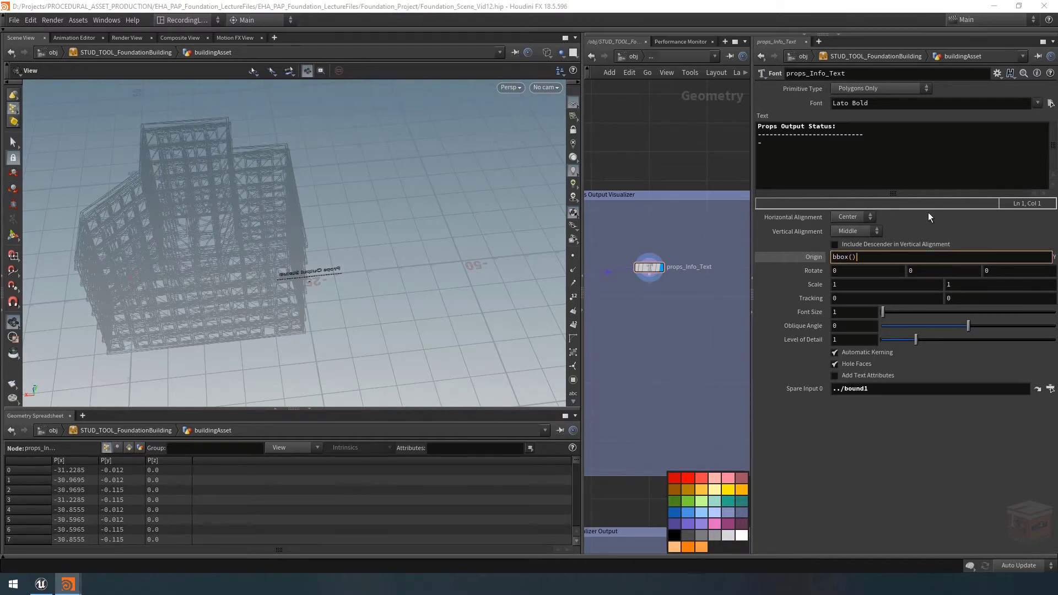
pyautogui.write('-1,')
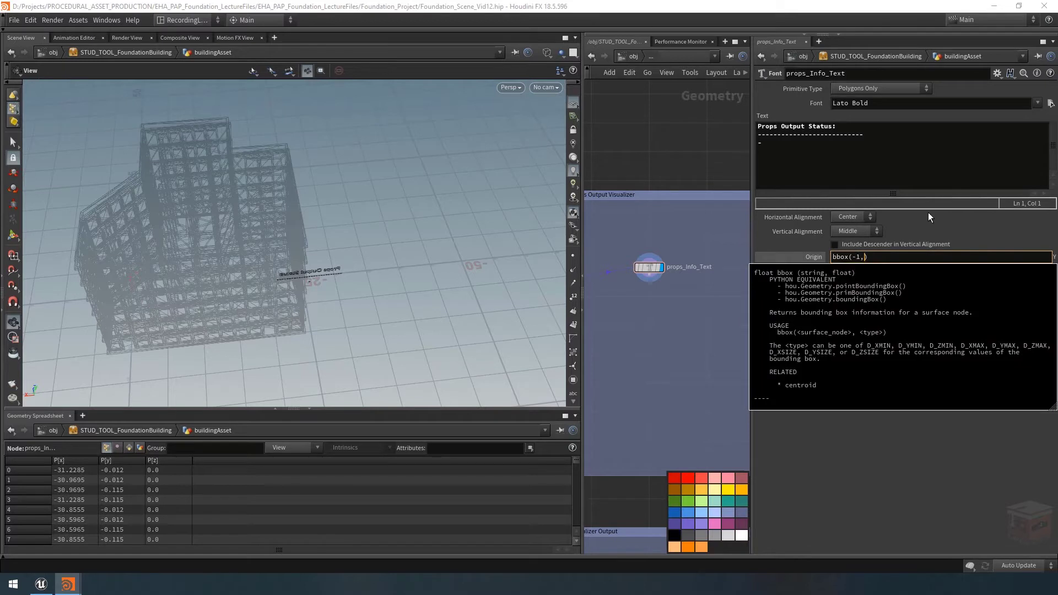
pyautogui.write('D_YM')
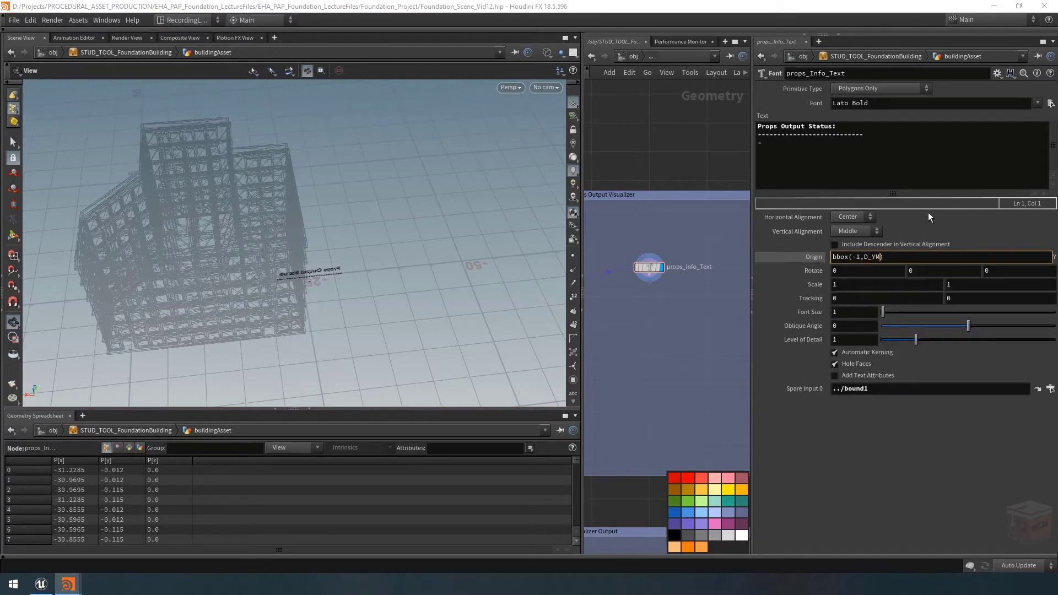
pyautogui.write('AX')
pyautogui.press('Return')
pyautogui.moveTo(303, 170); pyautogui.dragTo(281, 243)
pyautogui.hotkey('ctrl', 'z')
pyautogui.moveTo(920, 271)
pyautogui.mouseDown(button='middle')
pyautogui.moveTo(918, 246)
pyautogui.moveTo(972, 246)
pyautogui.moveTo(939, 262)
pyautogui.mouseUp(button='middle')
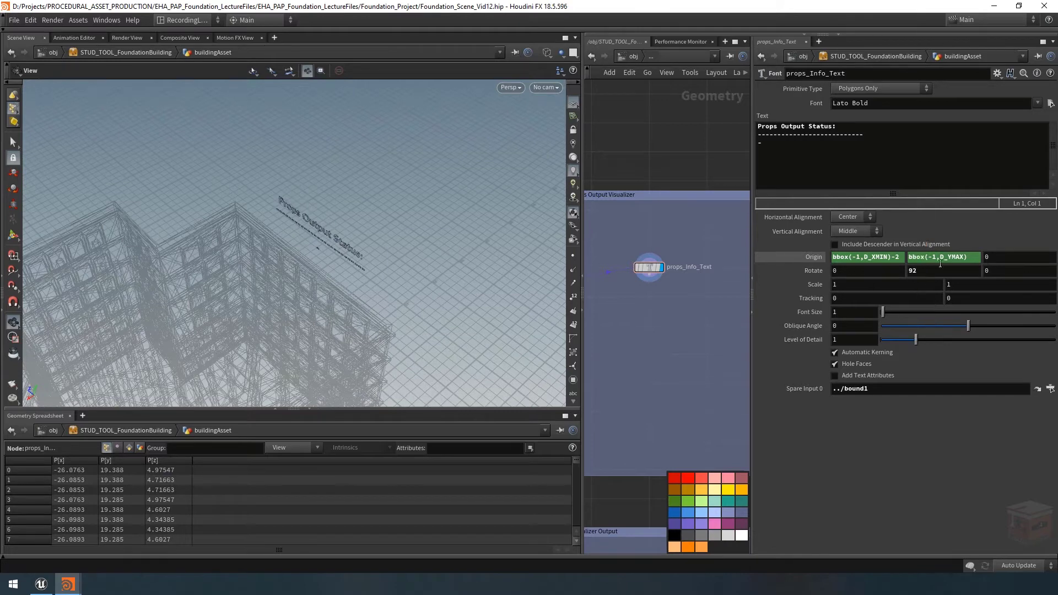
# Set Rotate Y to exactly 90 and Rotate X to -90, then check the upright text.
pyautogui.click(939, 271)
pyautogui.write('90')
pyautogui.press('Return')
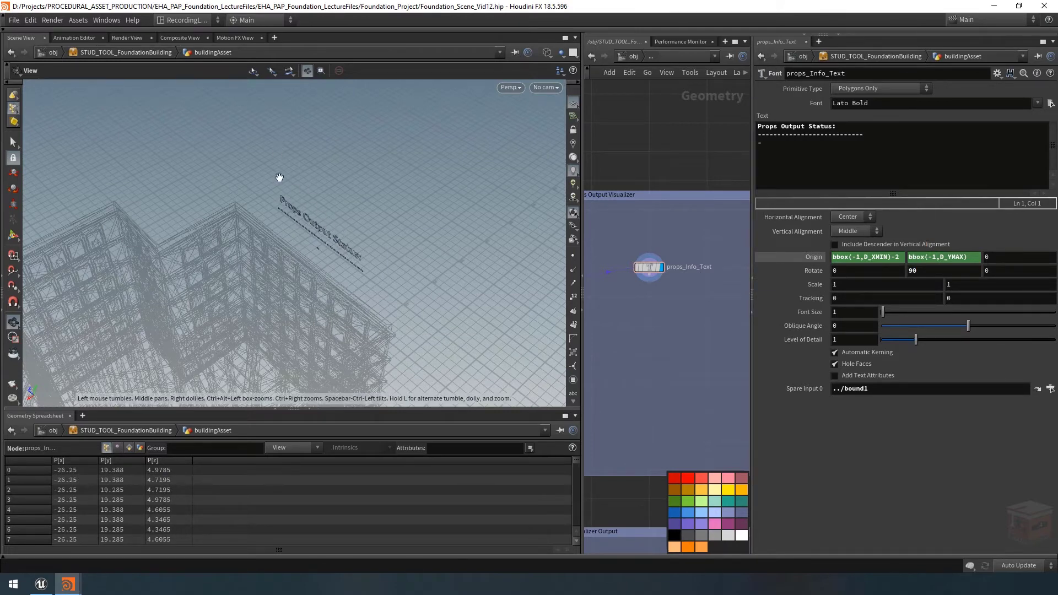
pyautogui.moveTo(864, 272); pyautogui.dragTo(450, 258, button='middle')
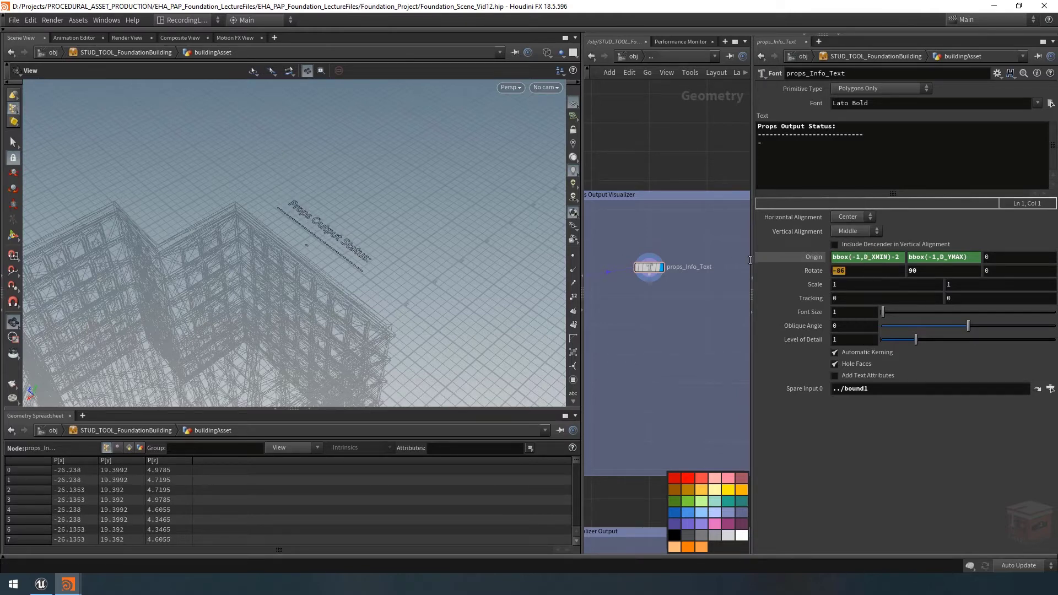
pyautogui.write('-')
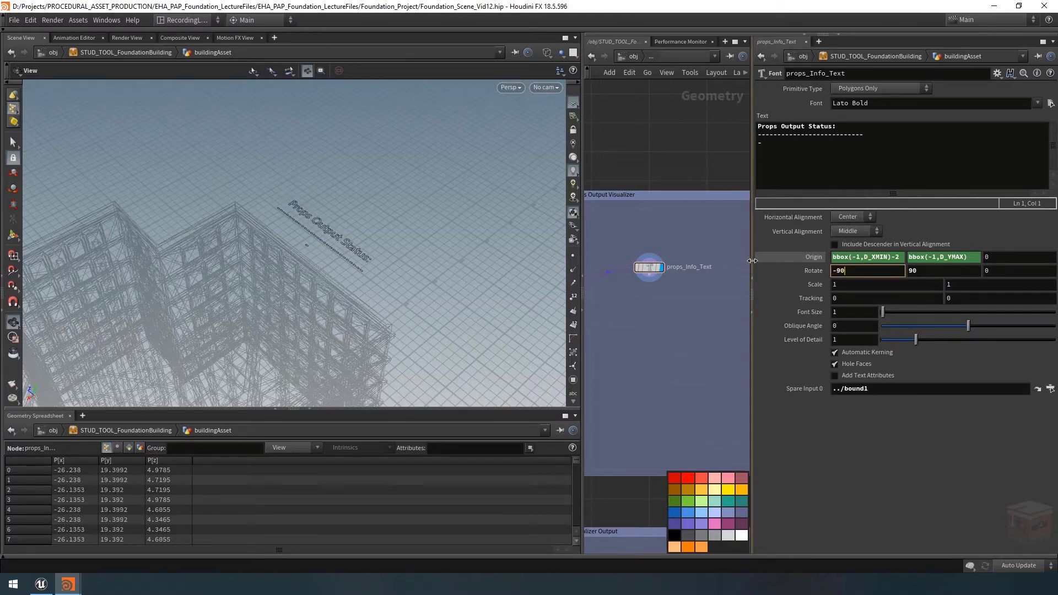
pyautogui.write('90')
pyautogui.press('Return')
pyautogui.moveTo(339, 238); pyautogui.dragTo(408, 257)
pyautogui.moveTo(361, 276)
pyautogui.mouseDown(button='right')
pyautogui.moveTo(353, 239)
pyautogui.moveTo(344, 266)
pyautogui.mouseUp(button='right')
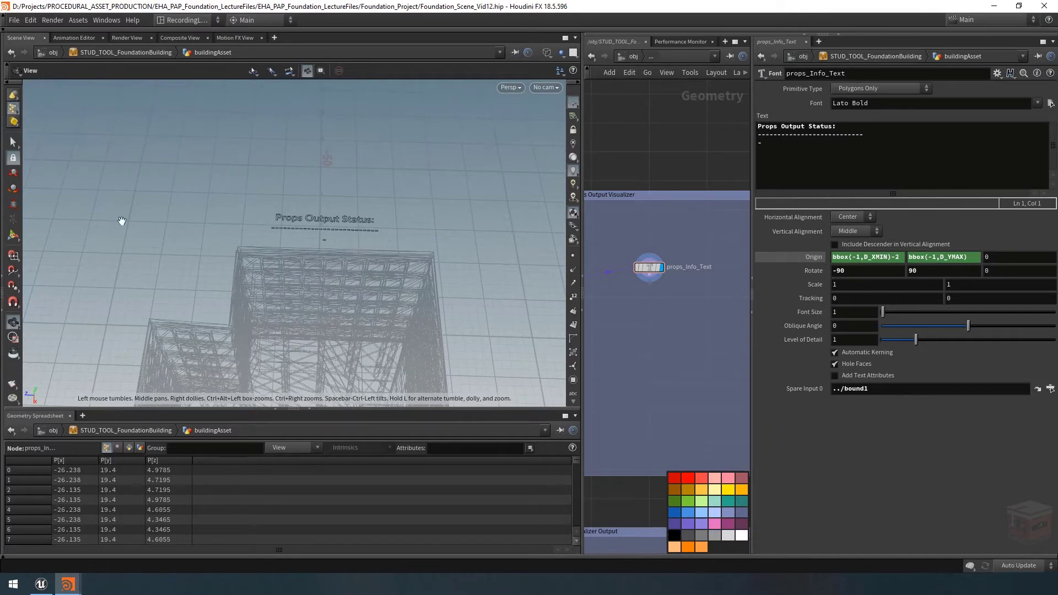
pyautogui.moveTo(218, 217); pyautogui.dragTo(309, 201)
pyautogui.moveTo(310, 200); pyautogui.dragTo(380, 225, button='right')
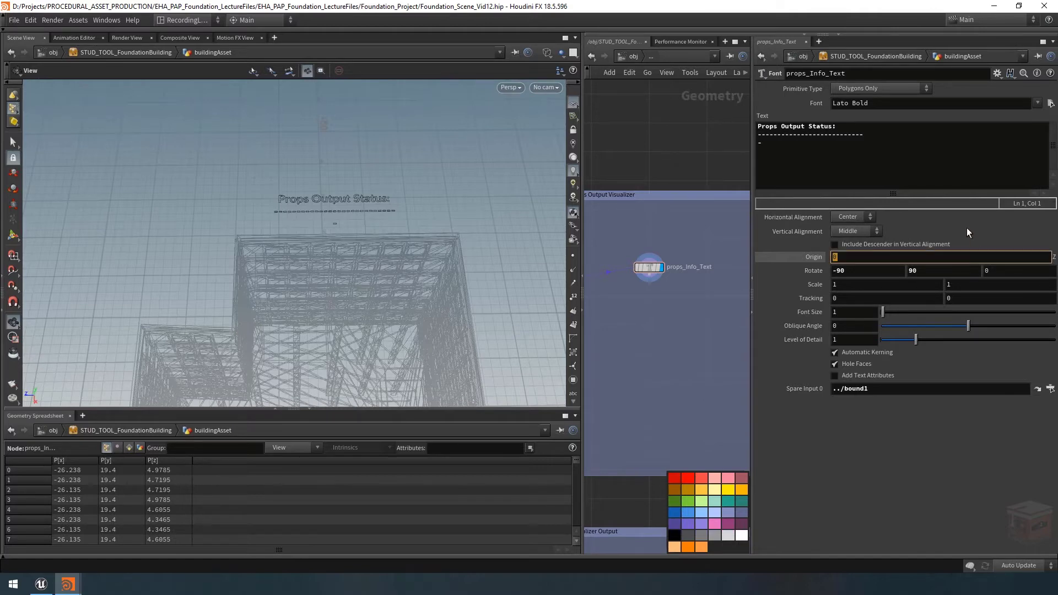
# Set the text's Origin Z to bbox(-1,D_ZMAX).
pyautogui.write('bbox(')
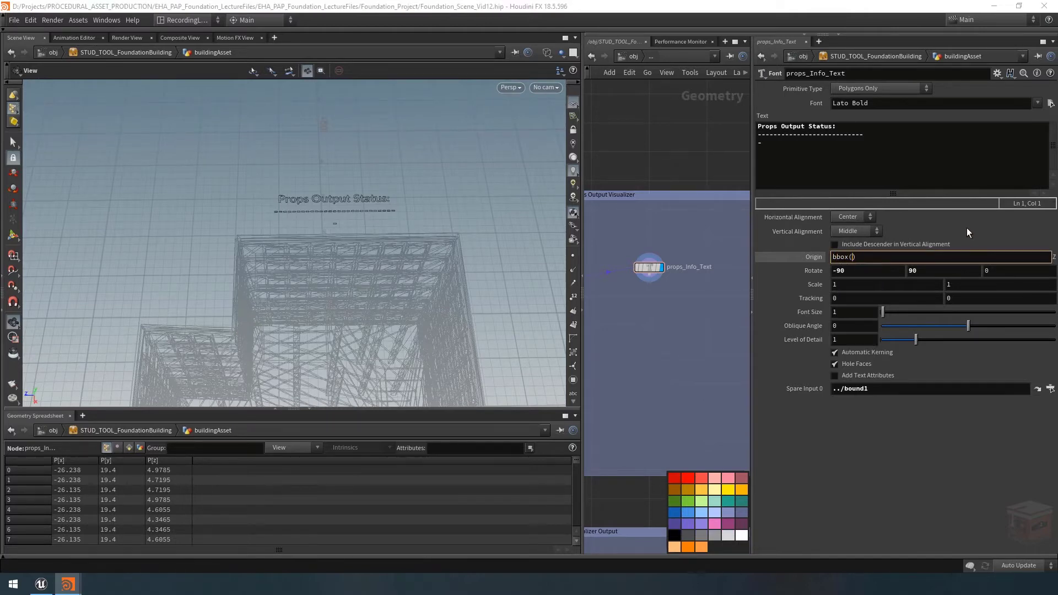
pyautogui.write('-1,D_ZMAX')
pyautogui.press('Return')
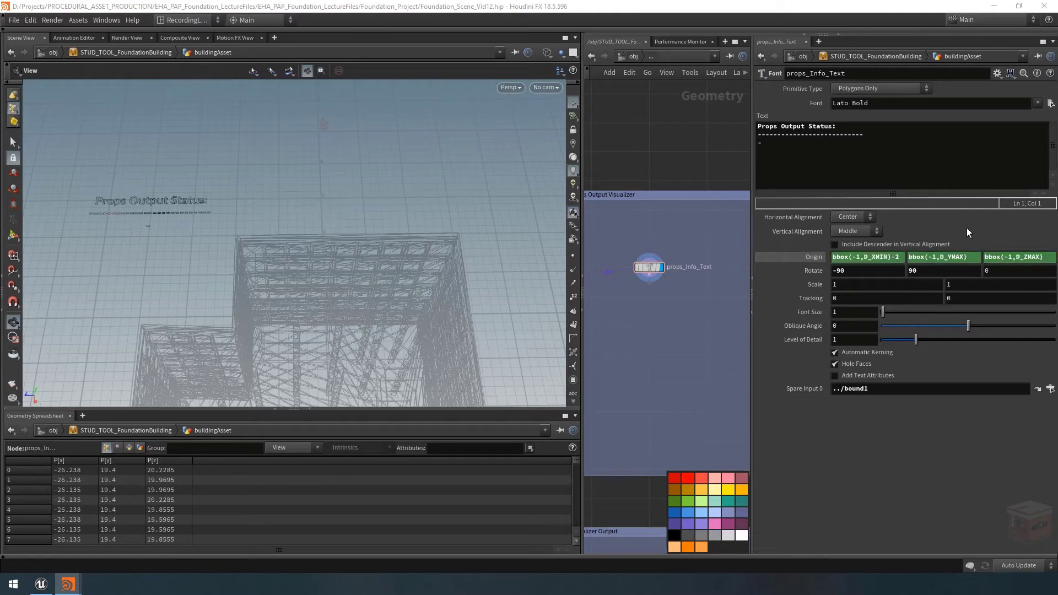
pyautogui.moveTo(476, 250); pyautogui.dragTo(500, 233, button='middle')
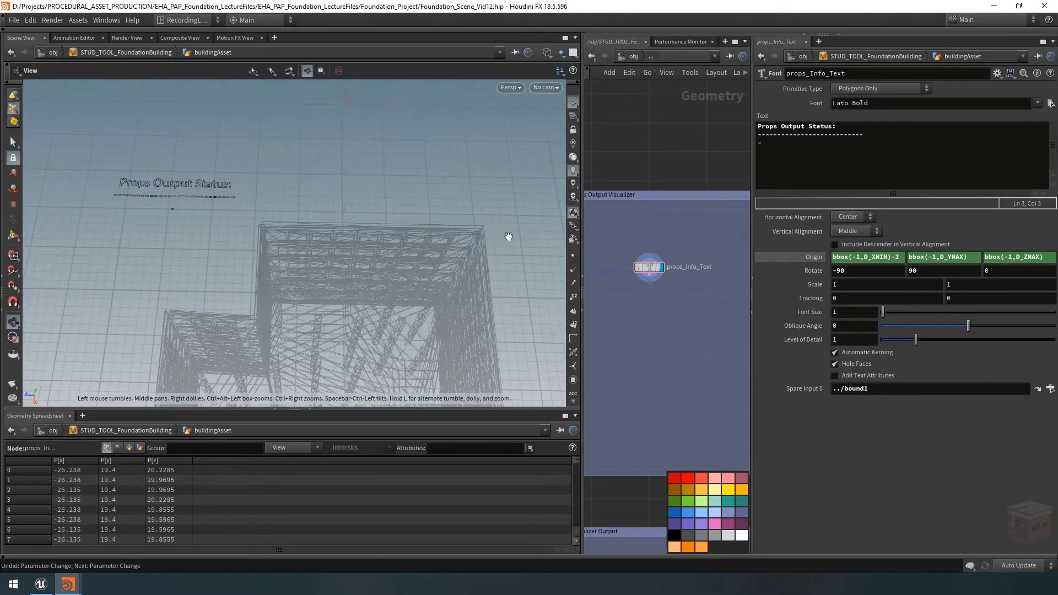
# Set the Font node's Horizontal Alignment to Left and Vertical Alignment to Bottom.
pyautogui.click(853, 217)
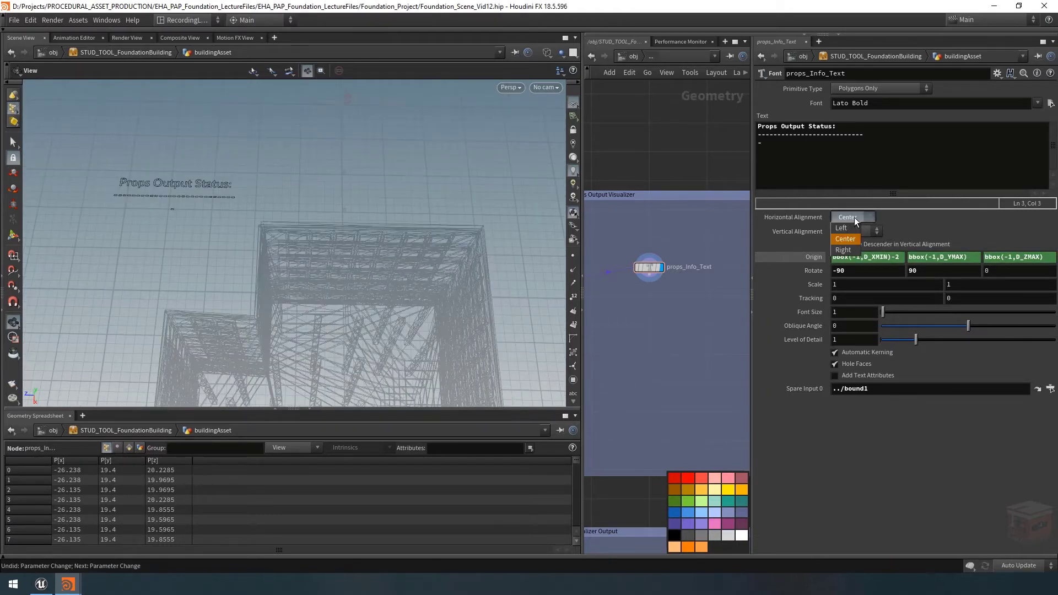
pyautogui.click(849, 228)
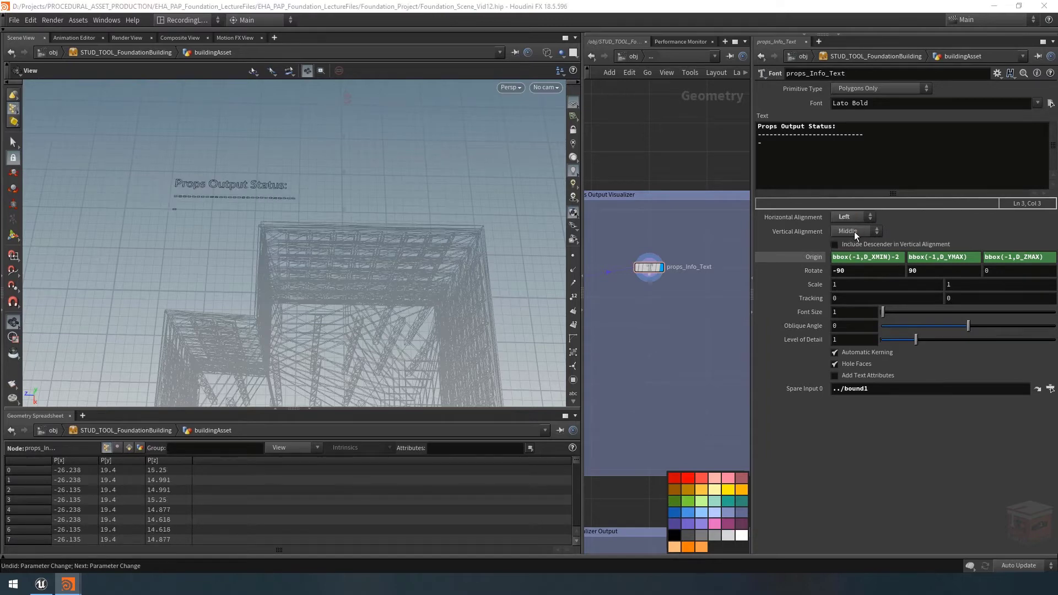
pyautogui.click(854, 232)
pyautogui.click(854, 275)
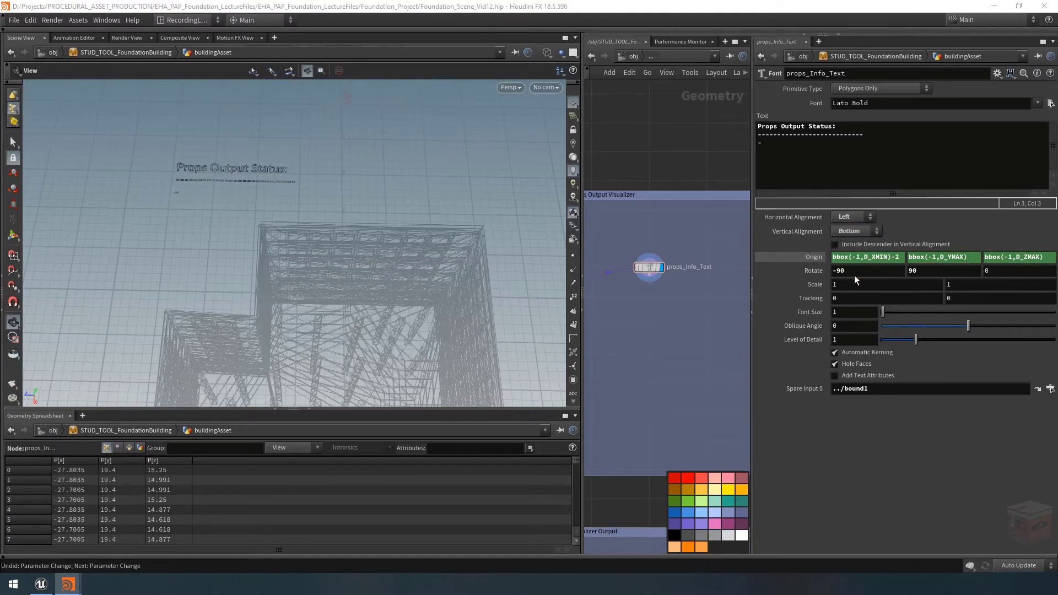
pyautogui.moveTo(330, 203); pyautogui.dragTo(354, 179)
# Add extra '-' placeholder lines under the status heading in the Text box.
pyautogui.click(786, 150)
pyautogui.press('Return')
pyautogui.write('-')
pyautogui.press('Return')
pyautogui.write('-')
pyautogui.press('Return')
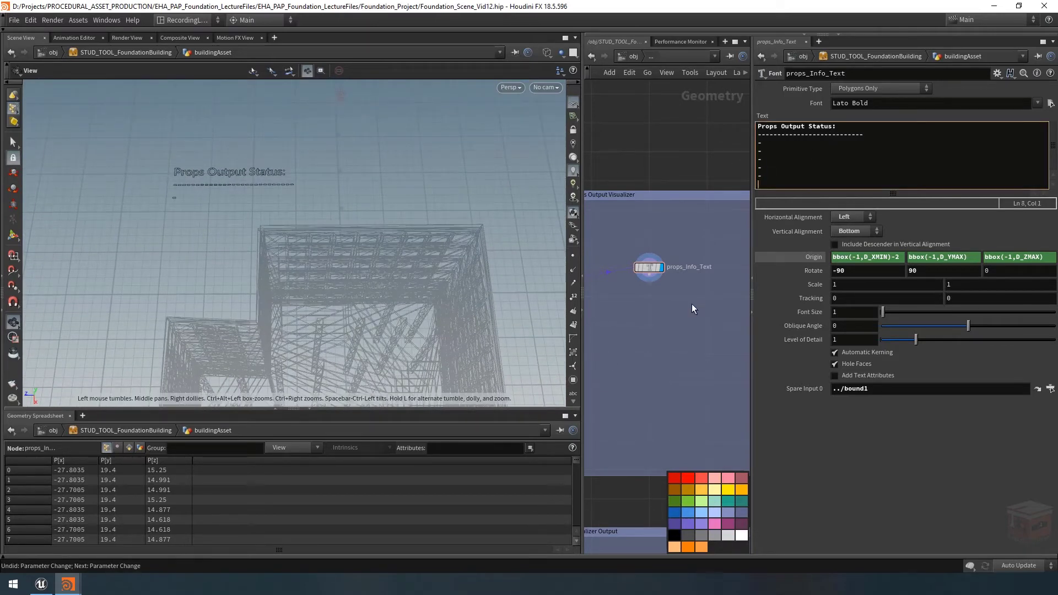
pyautogui.click(692, 325)
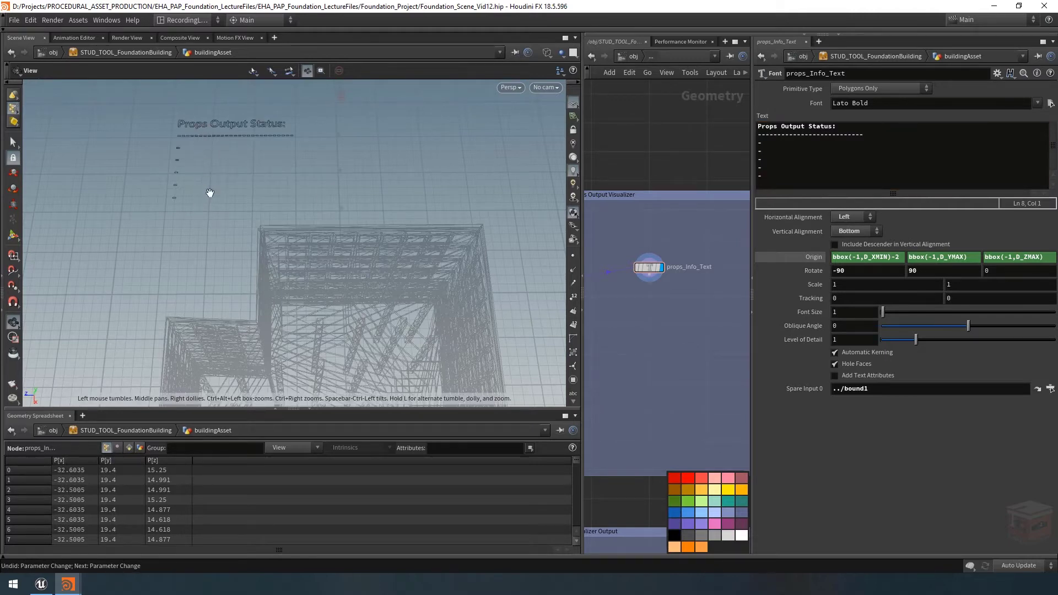
pyautogui.scroll(-10, 210, 192)
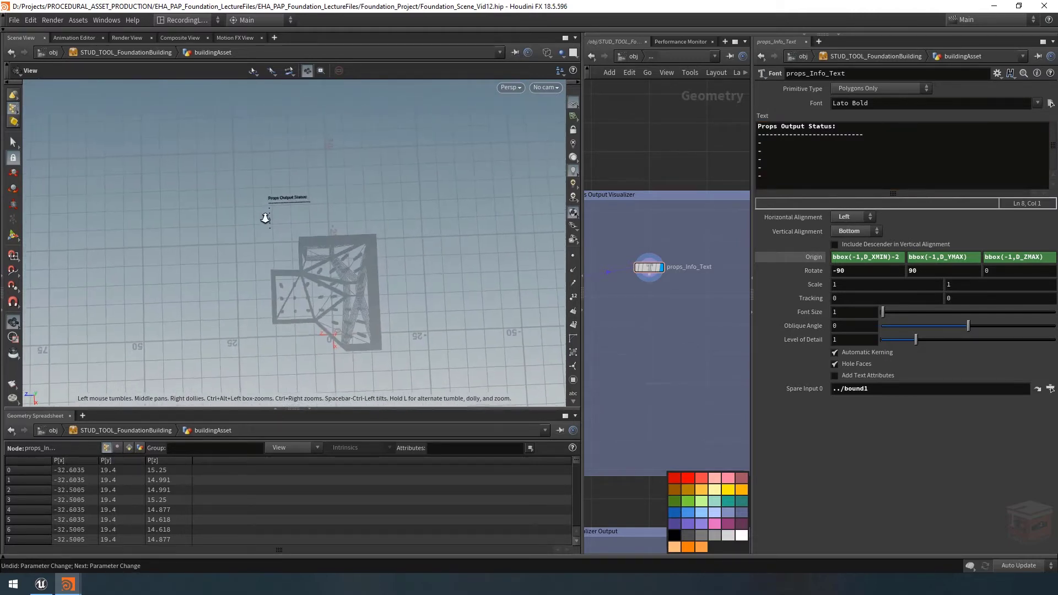
pyautogui.scroll(3, 265, 218)
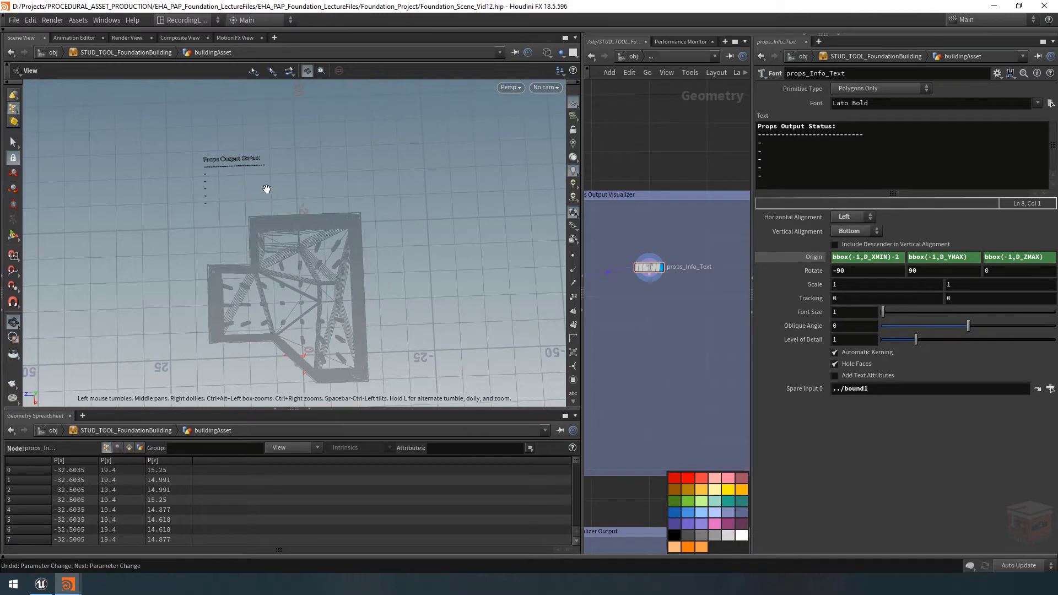
pyautogui.moveTo(220, 198); pyautogui.dragTo(292, 177, button='right')
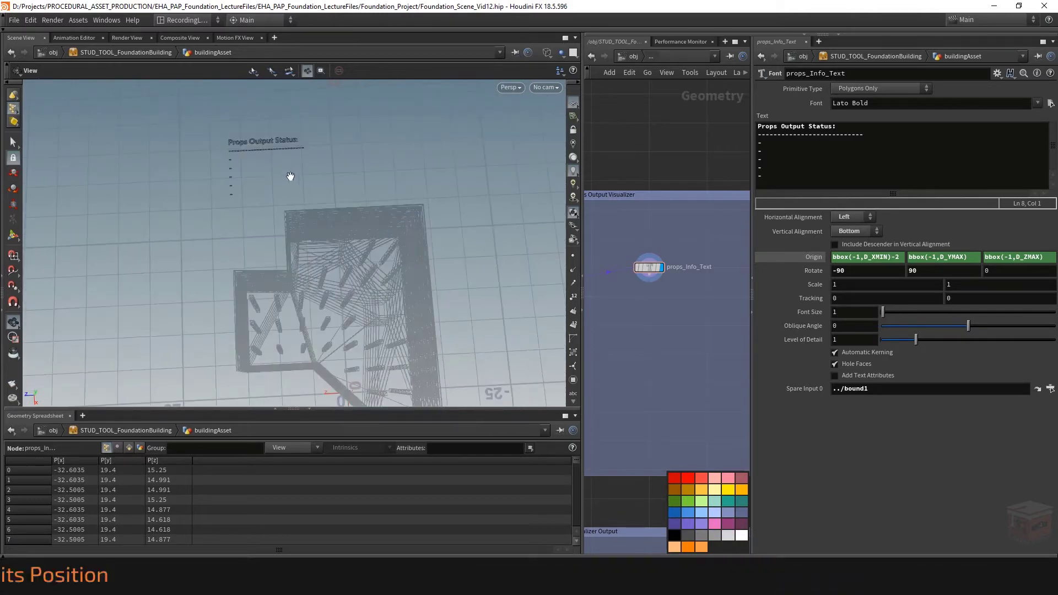
pyautogui.moveTo(291, 172); pyautogui.dragTo(361, 194)
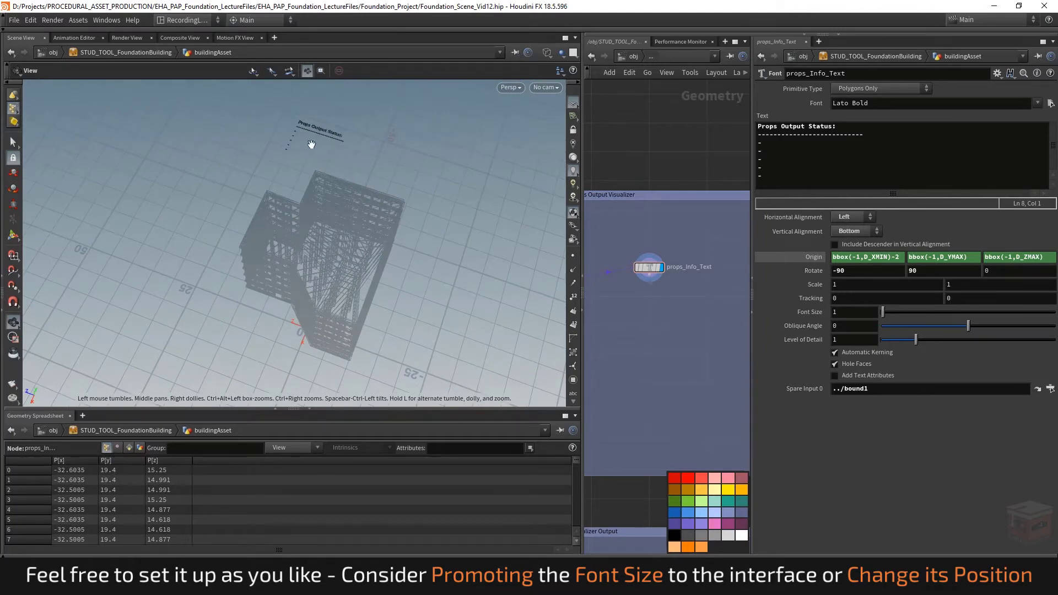
pyautogui.moveTo(309, 145); pyautogui.dragTo(389, 202, button='middle')
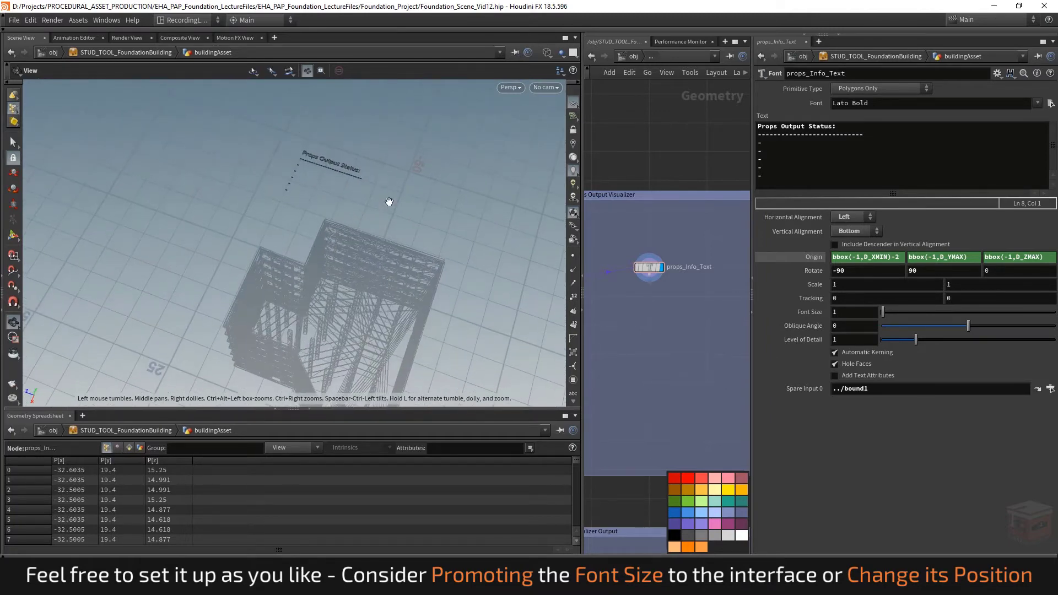
pyautogui.scroll(-2, 656, 312)
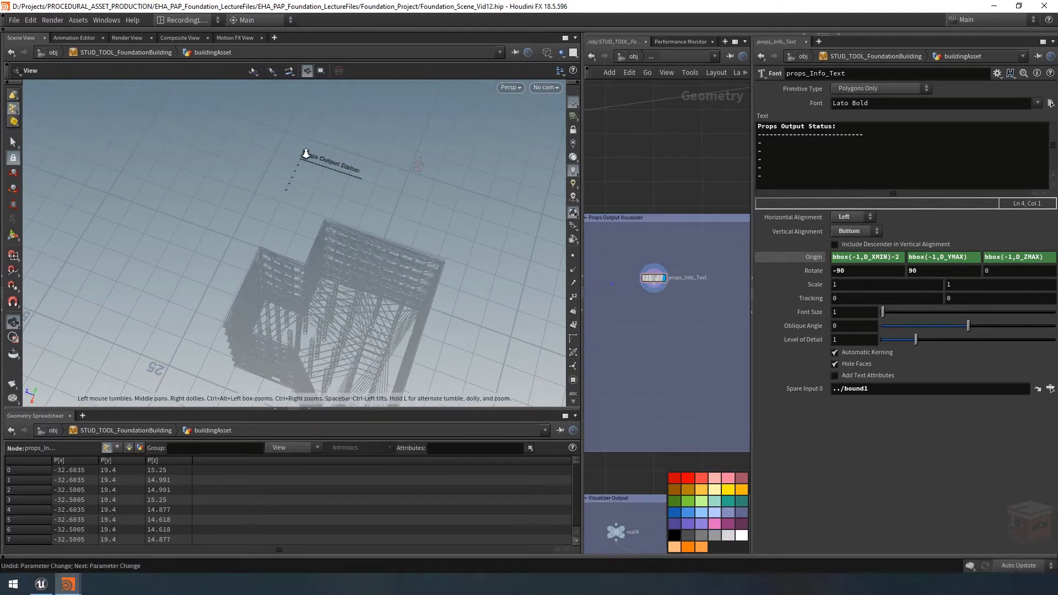
pyautogui.scroll(5, 302, 155)
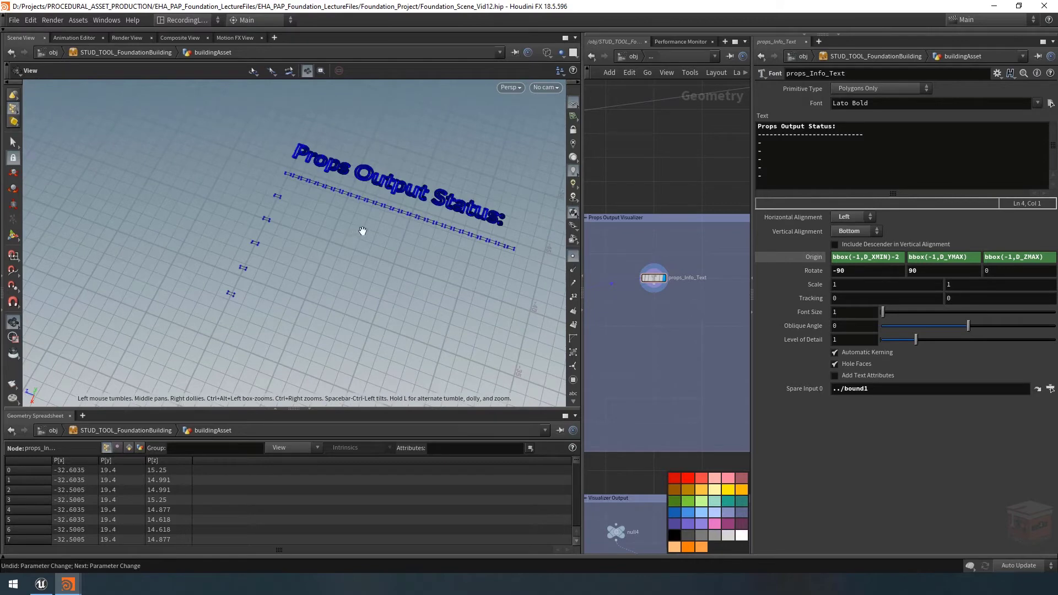
pyautogui.scroll(6, 361, 229)
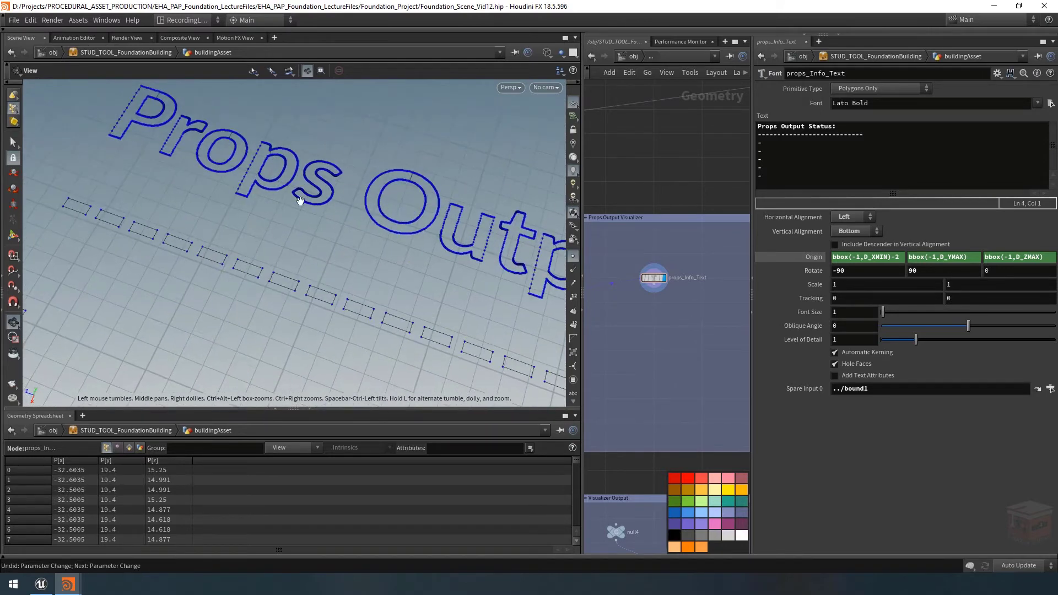
# Switch to shaded display and lower the text's Level of Detail to 0.001.
pyautogui.press('w')
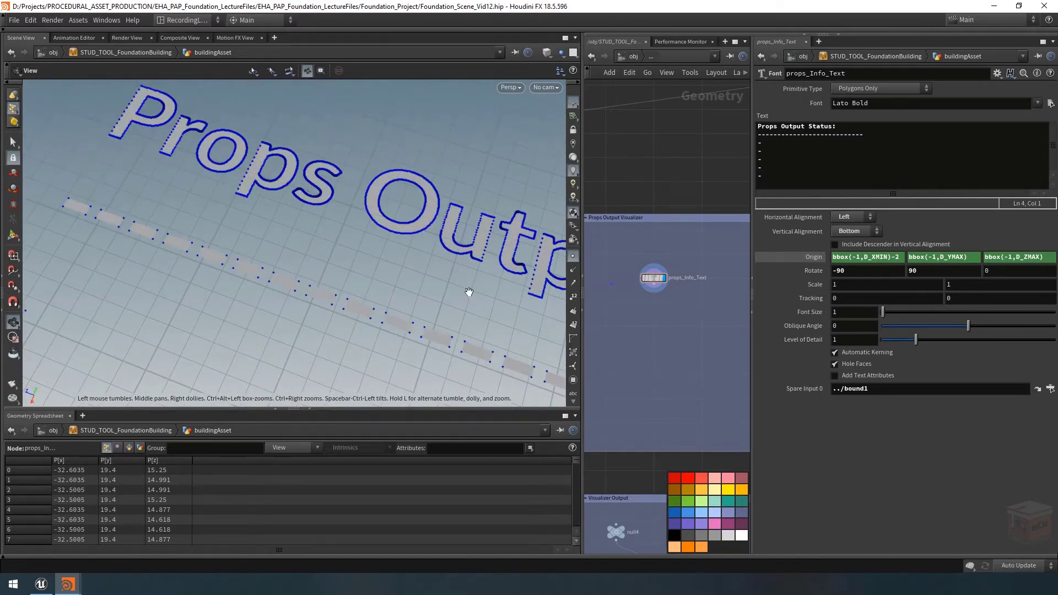
pyautogui.moveTo(914, 339); pyautogui.dragTo(866, 344)
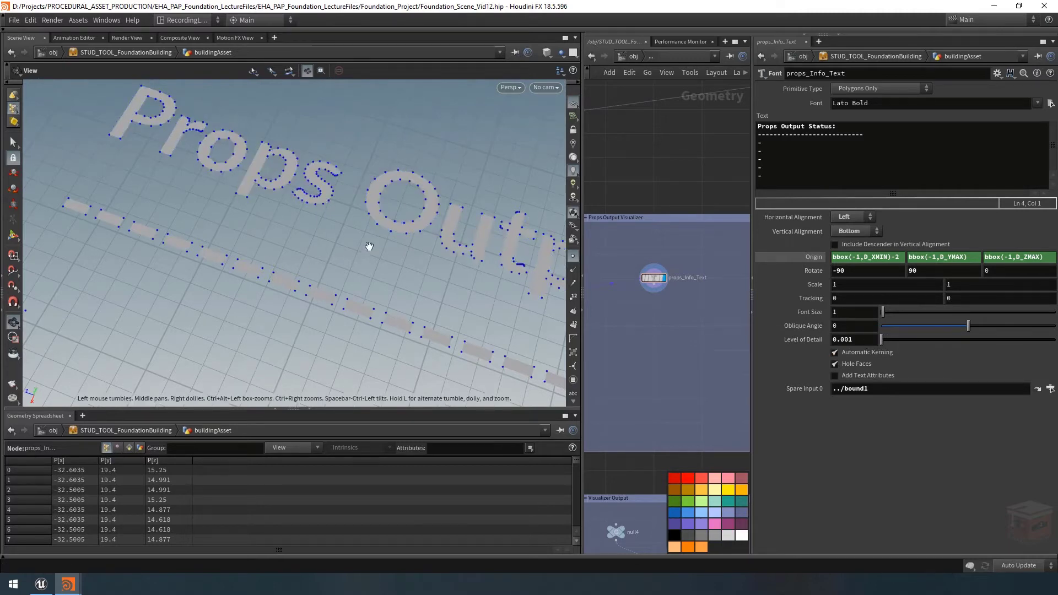
pyautogui.scroll(-5, 386, 248)
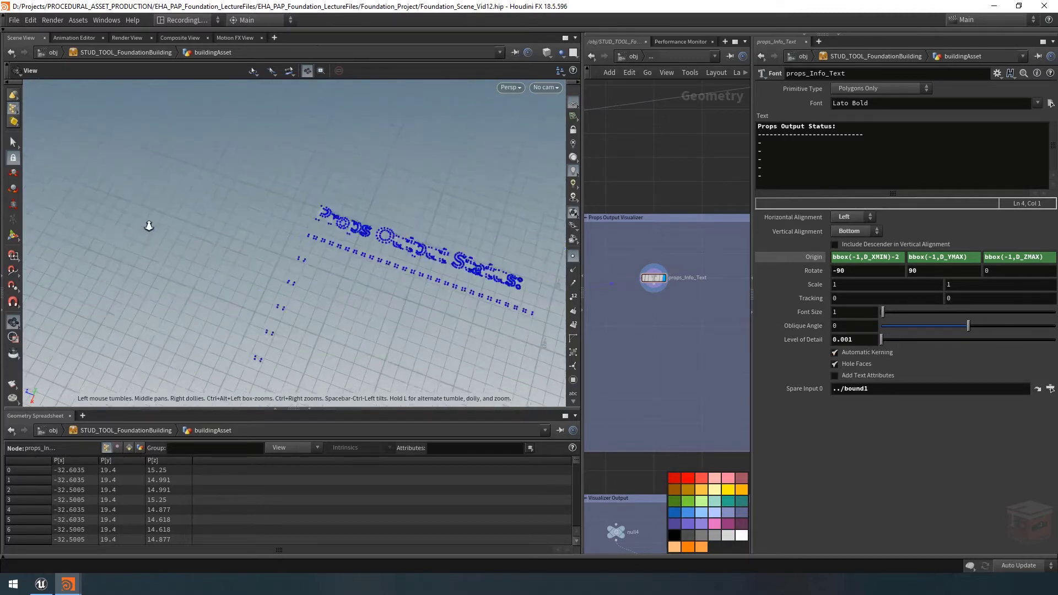
pyautogui.scroll(-2, 396, 250)
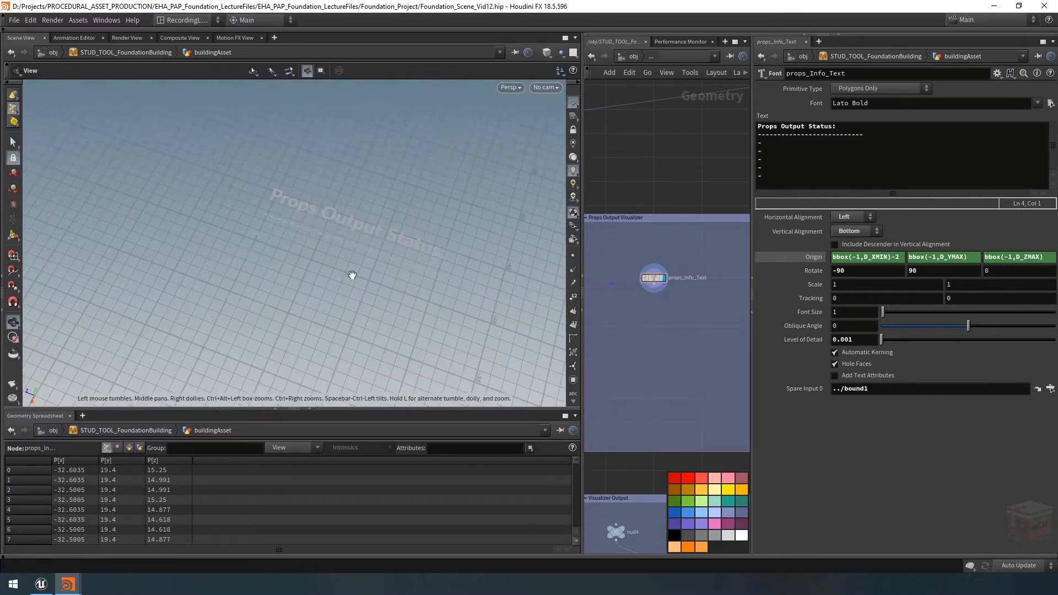
pyautogui.moveTo(349, 276); pyautogui.dragTo(390, 281)
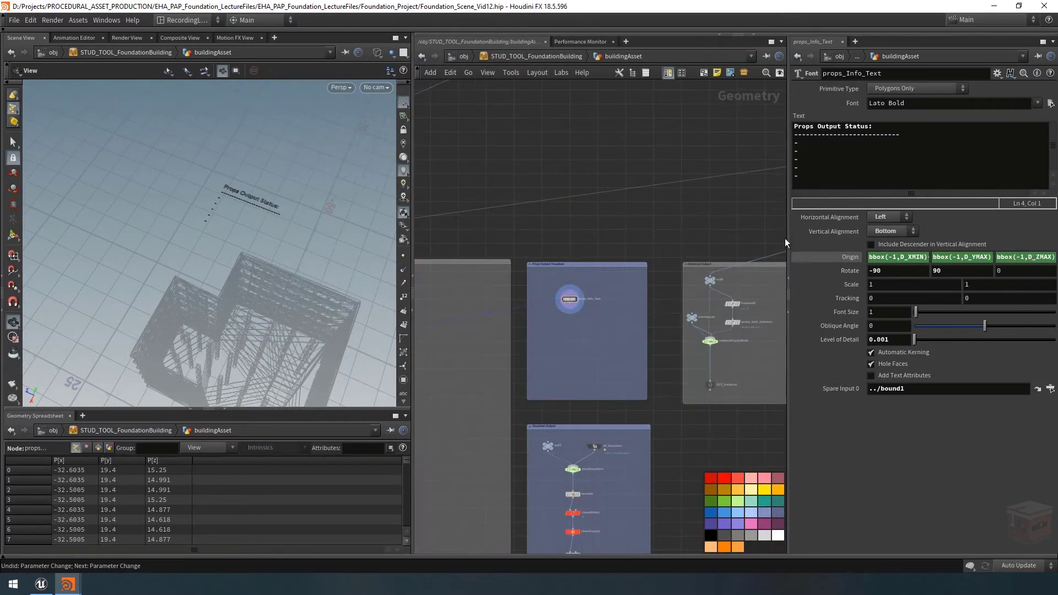
# Delete dash lines 4–7 so only one dash line remains under the divider.
pyautogui.moveTo(806, 178); pyautogui.dragTo(801, 155)
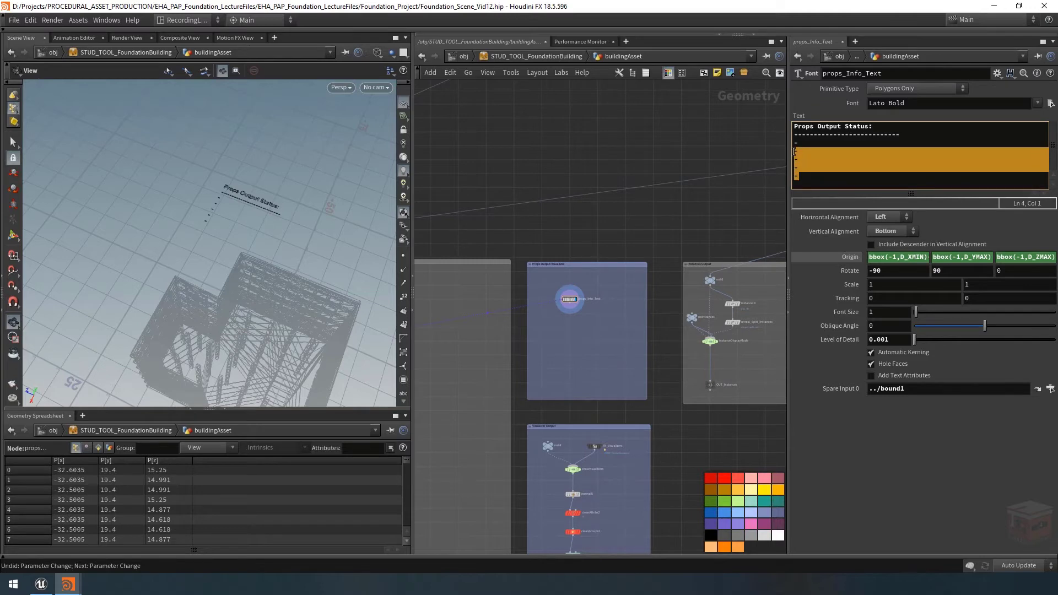
pyautogui.press('BackSpace')
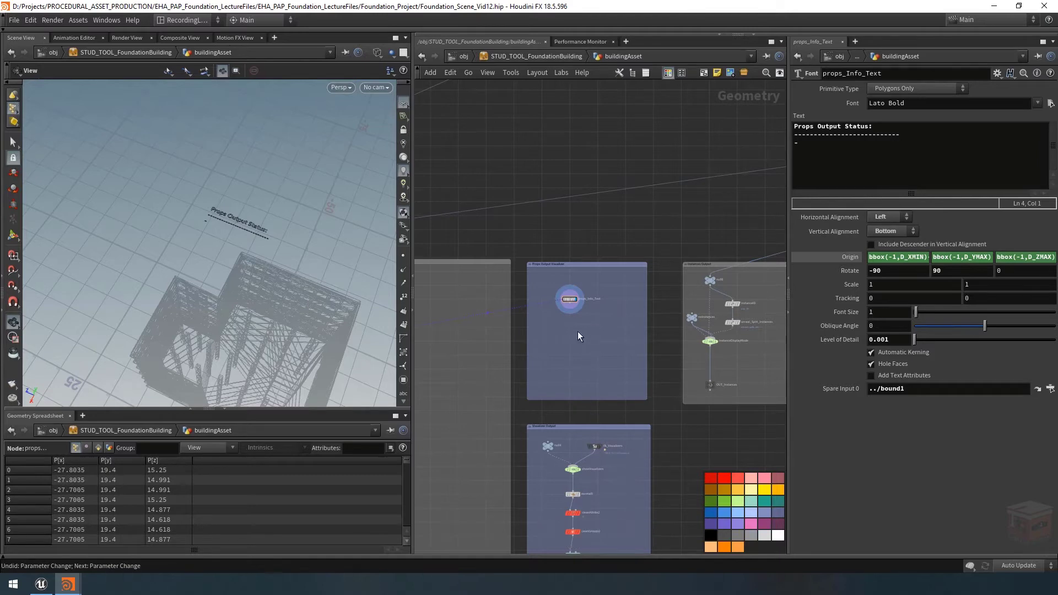
pyautogui.scroll(3, 576, 318)
# Choose a Color node from the node search using 'col'.
pyautogui.press('Tab')
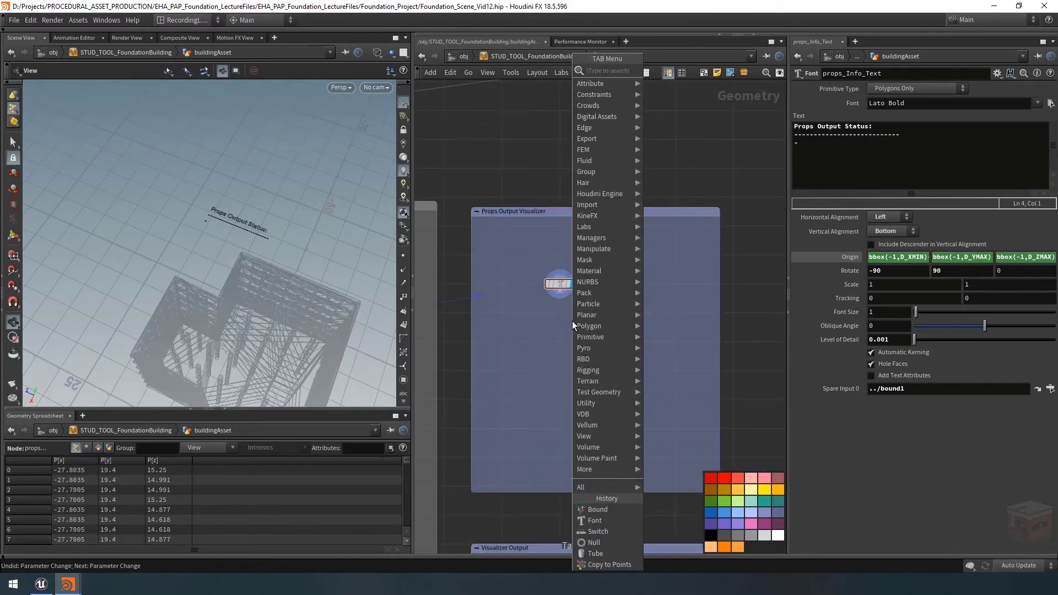
pyautogui.write('colo')
pyautogui.press('Return')
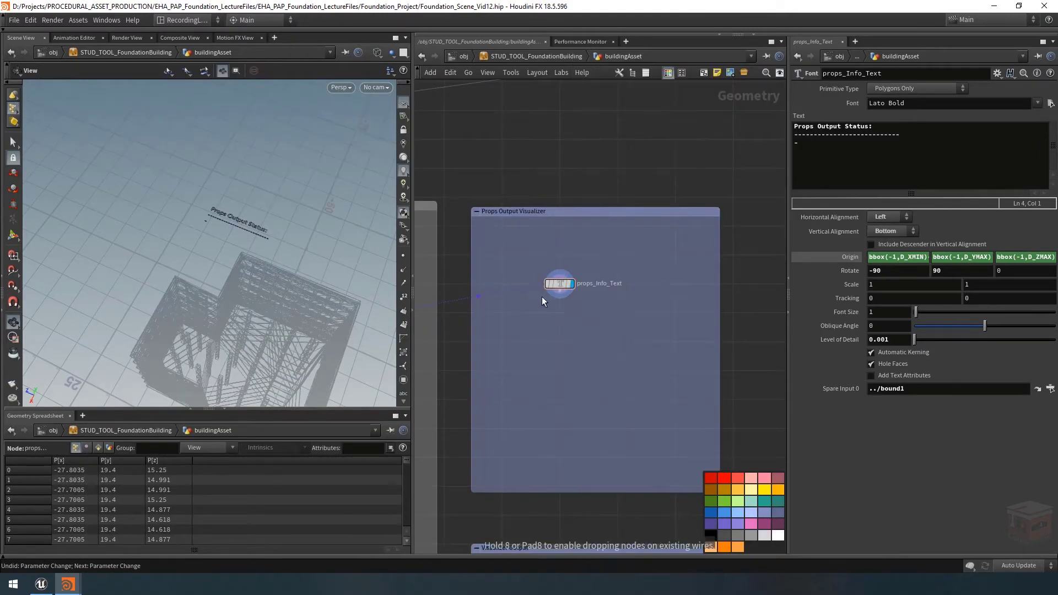
# Place the Color node below props_Info_Text and display it, setting the colour to blue 0, 0, 2.
pyautogui.click(560, 339)
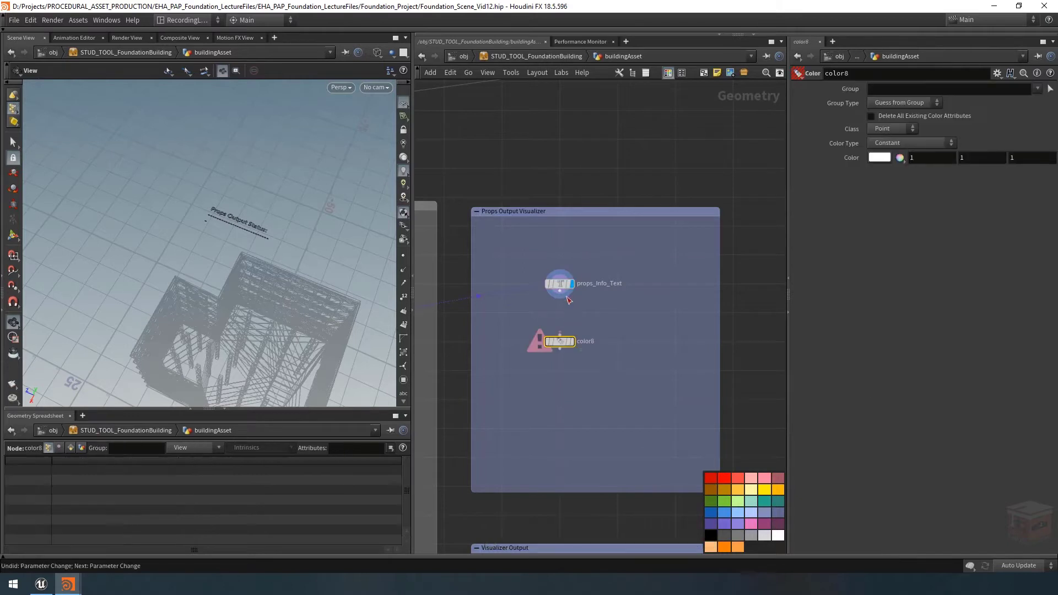
pyautogui.click(571, 341)
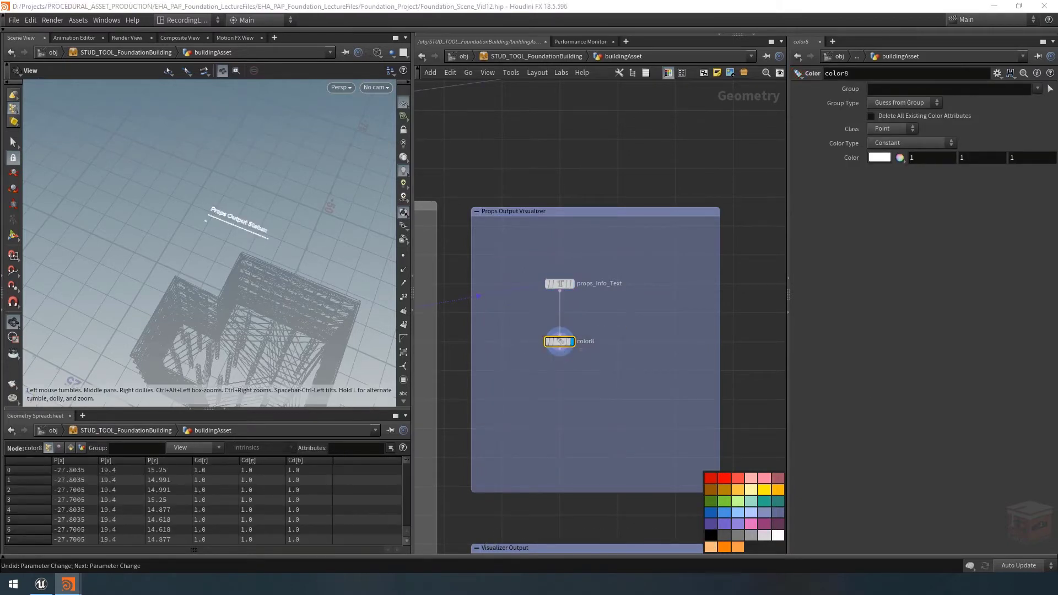
pyautogui.click(880, 157)
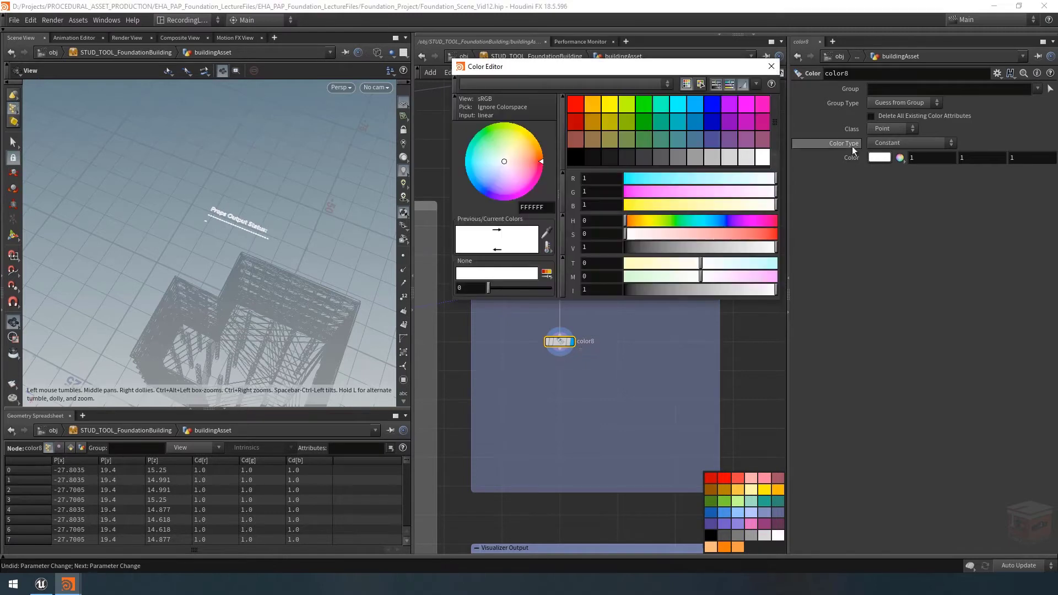
pyautogui.click(713, 104)
pyautogui.click(770, 67)
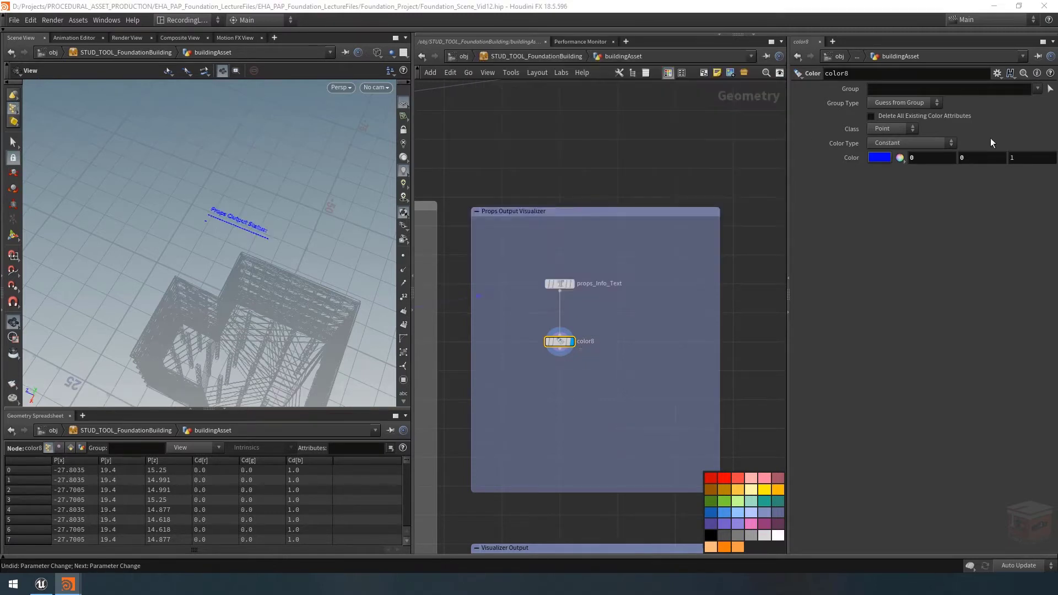
pyautogui.click(1030, 157)
pyautogui.write('2')
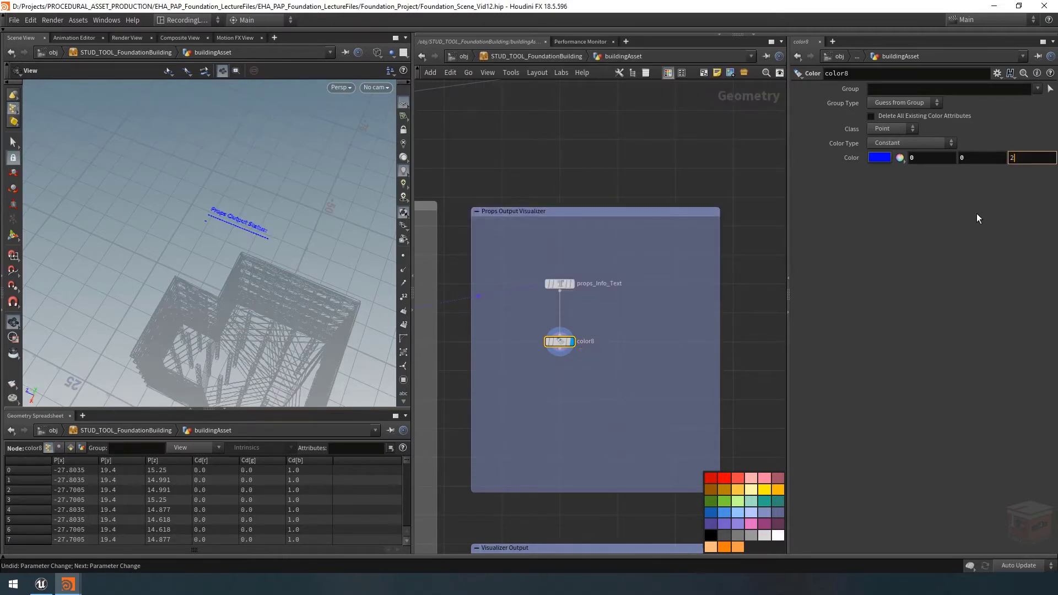
pyautogui.press('Return')
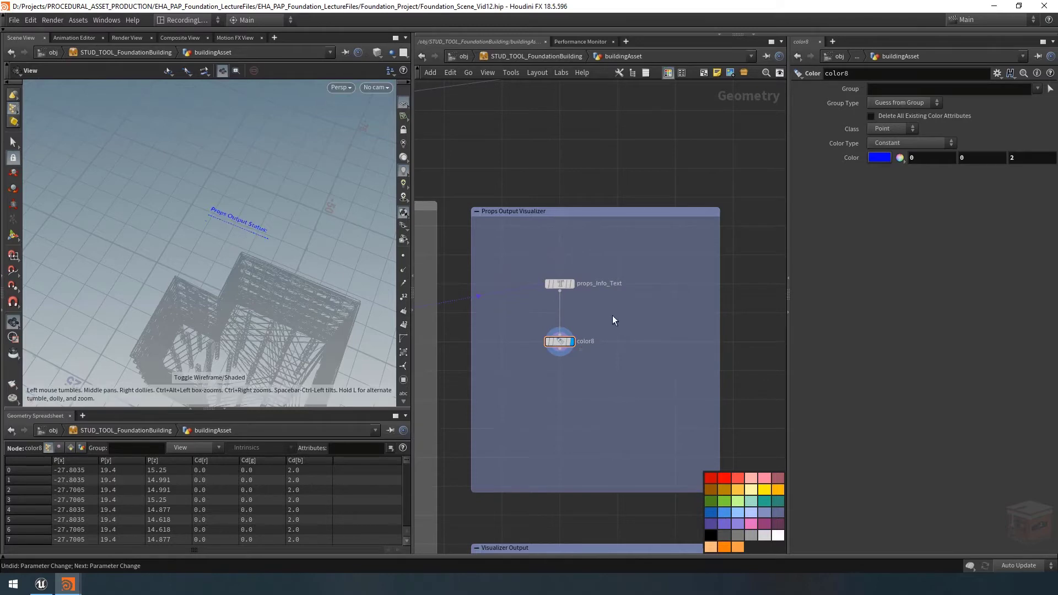
# Zoom in on the blue status text and pan the network to make room for a Null.
pyautogui.scroll(5, 255, 214)
pyautogui.scroll(-2, 255, 214)
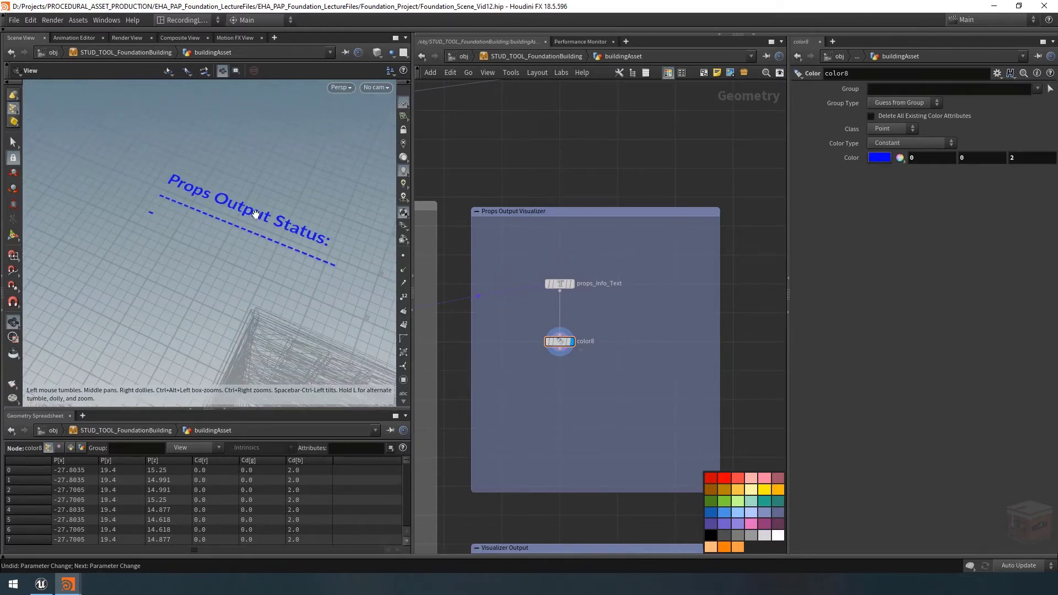
pyautogui.scroll(-2, 154, 227)
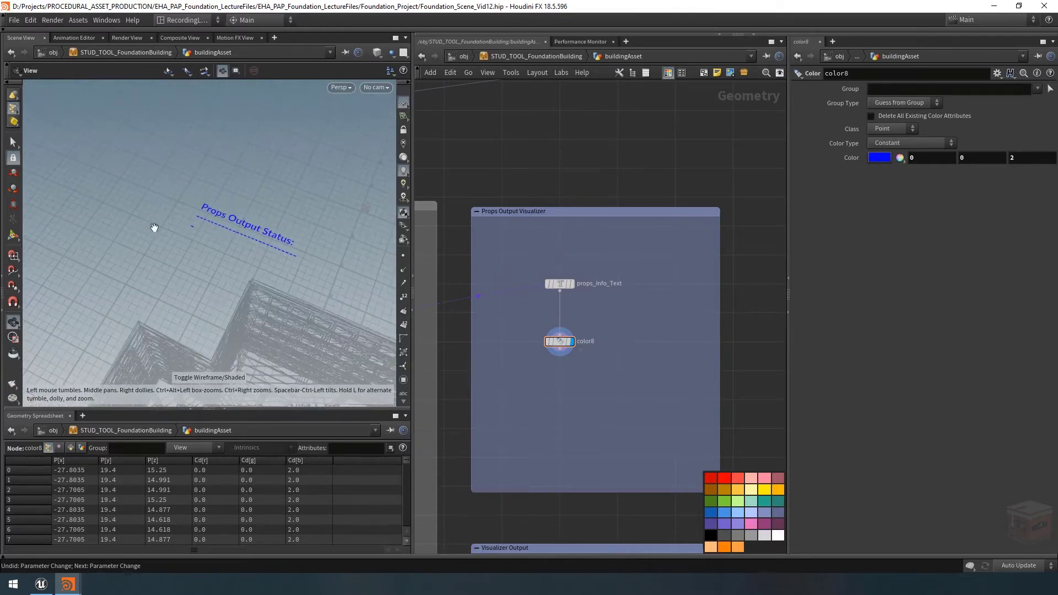
pyautogui.moveTo(661, 337); pyautogui.dragTo(647, 292, button='middle')
pyautogui.moveTo(615, 354); pyautogui.dragTo(599, 341, button='middle')
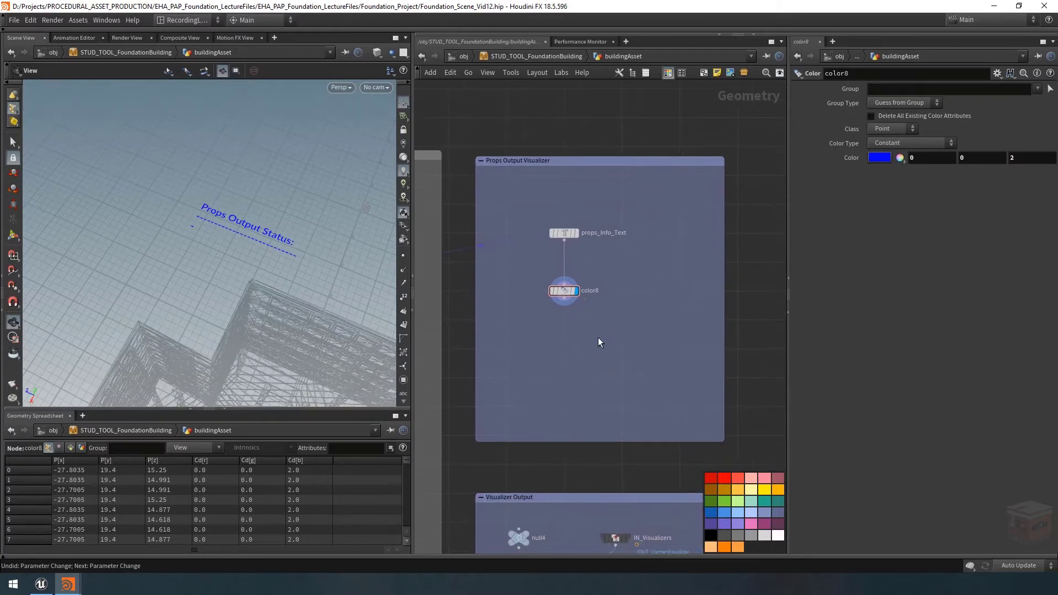
pyautogui.press('Tab')
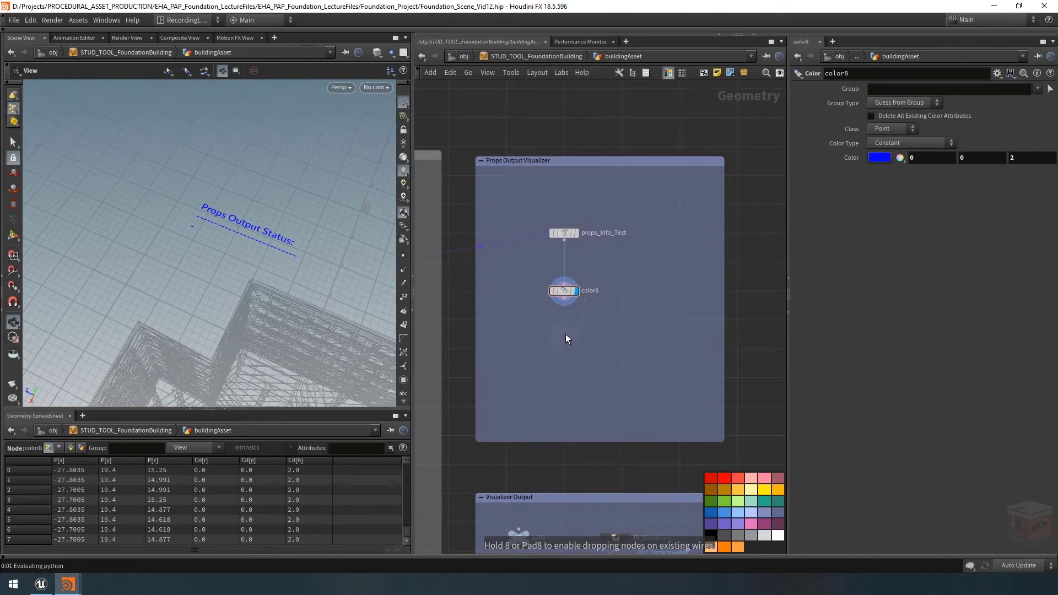
# Place a Null below color8 and rename it OUT_PropsOutput_Visualizer.
pyautogui.click(564, 336)
pyautogui.doubleClick(588, 336)
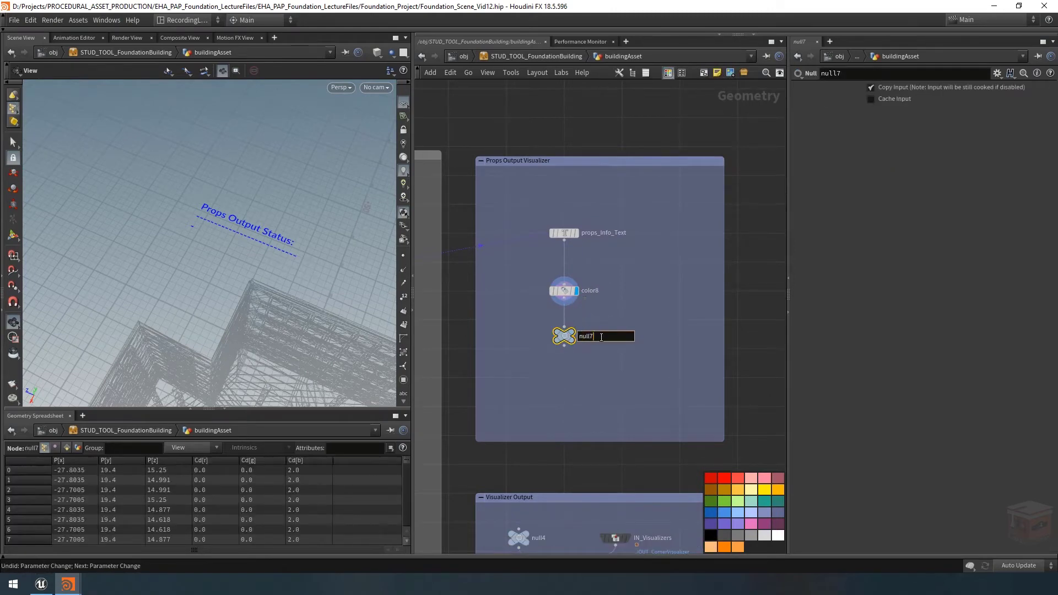
pyautogui.moveTo(562, 333)
pyautogui.write('OUT_')
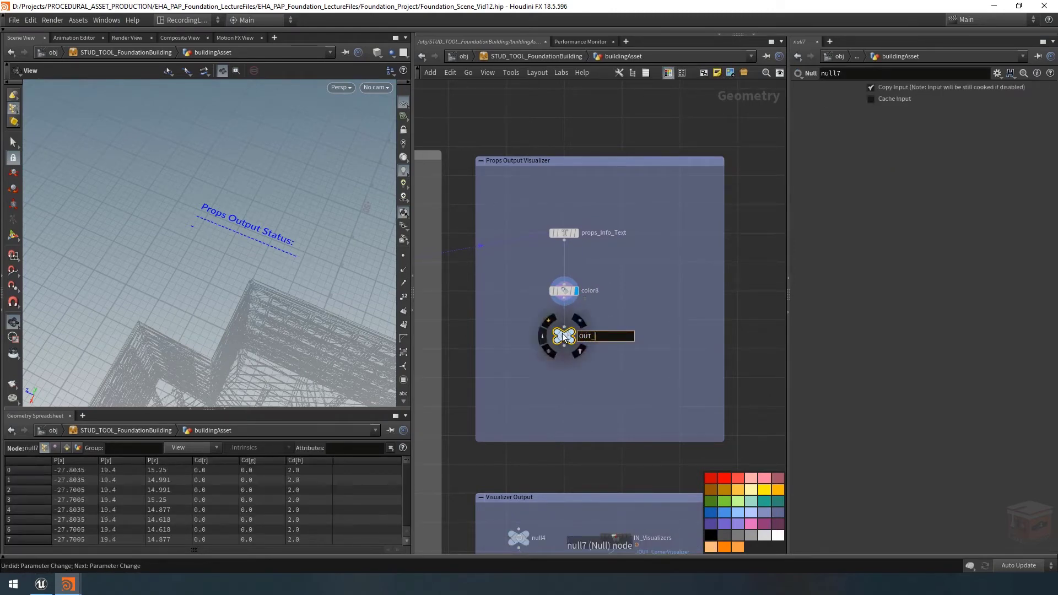
pyautogui.write('PropsOutput_Visualizer')
pyautogui.press('Return')
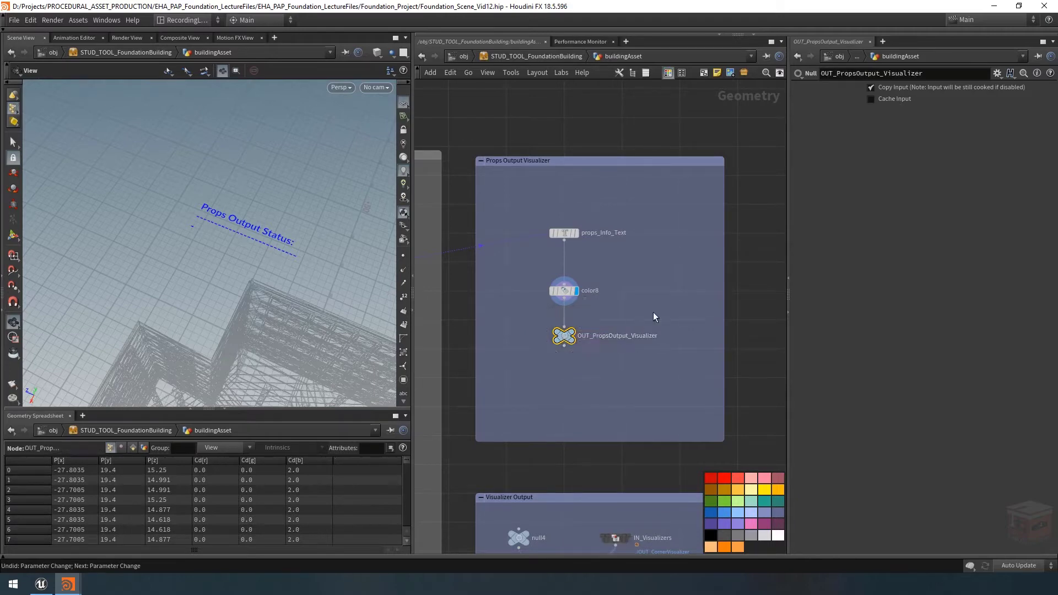
# Select the IN_Visualizers merge node to show its parameters.
pyautogui.doubleClick(644, 335)
pyautogui.hotkey('ctrl', 'c')
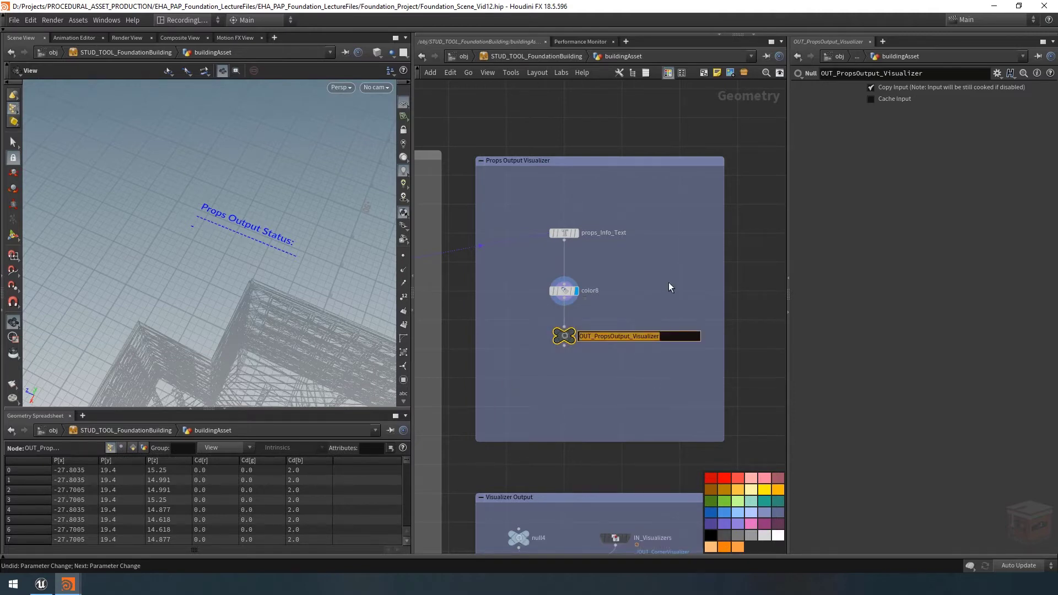
pyautogui.click(671, 287)
pyautogui.scroll(-2, 661, 375)
pyautogui.moveTo(600, 480); pyautogui.dragTo(600, 479)
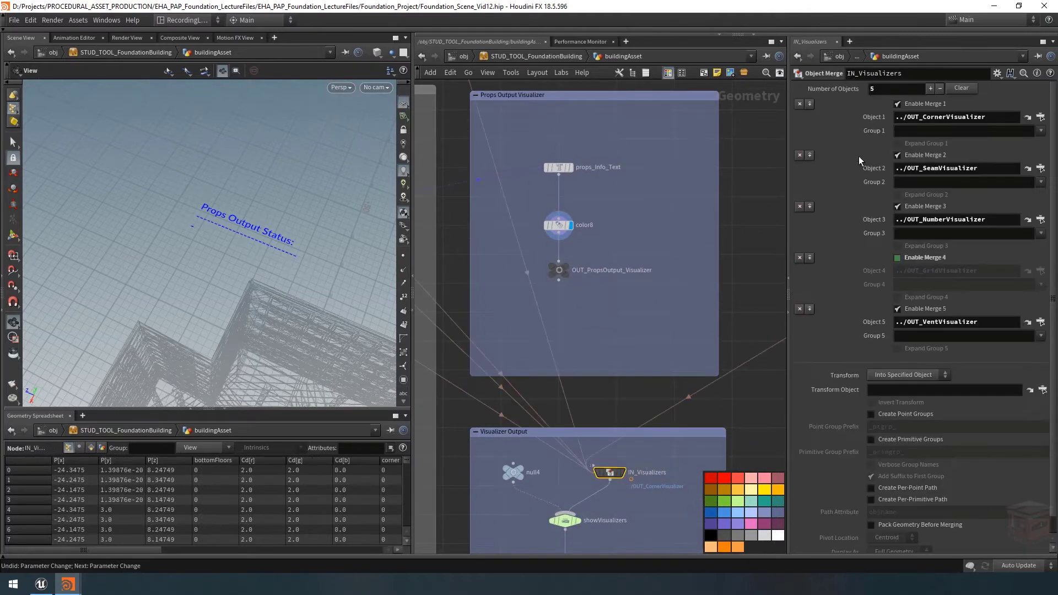
# Add a sixth merge slot and set Object 6 to ../OUT_PropsOutput_Visualizer.
pyautogui.click(930, 88)
pyautogui.click(925, 374)
pyautogui.write('..')
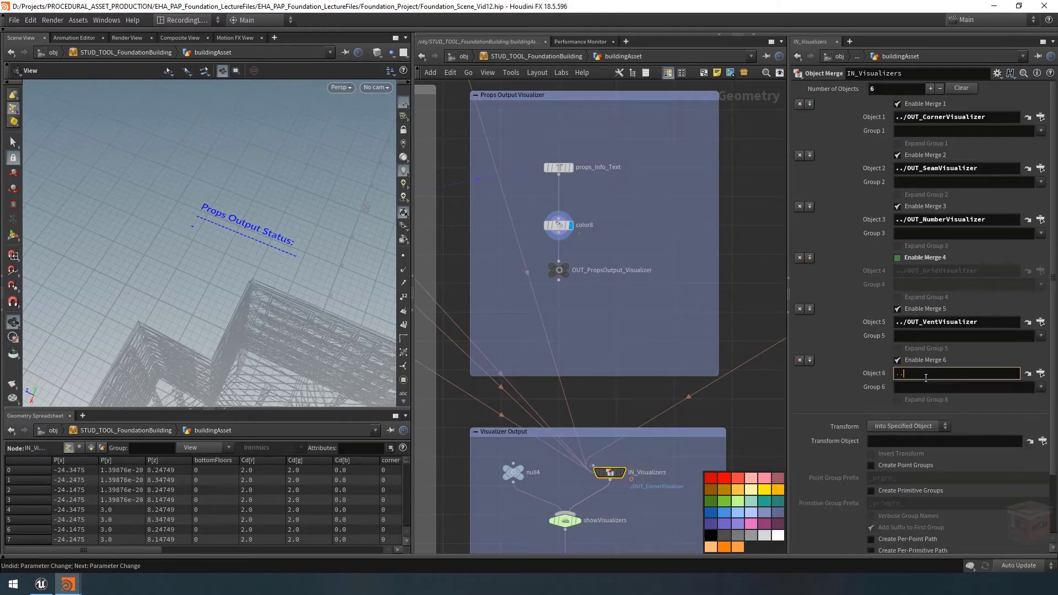
pyautogui.write('/')
pyautogui.hotkey('ctrl', 'v')
pyautogui.press('Return')
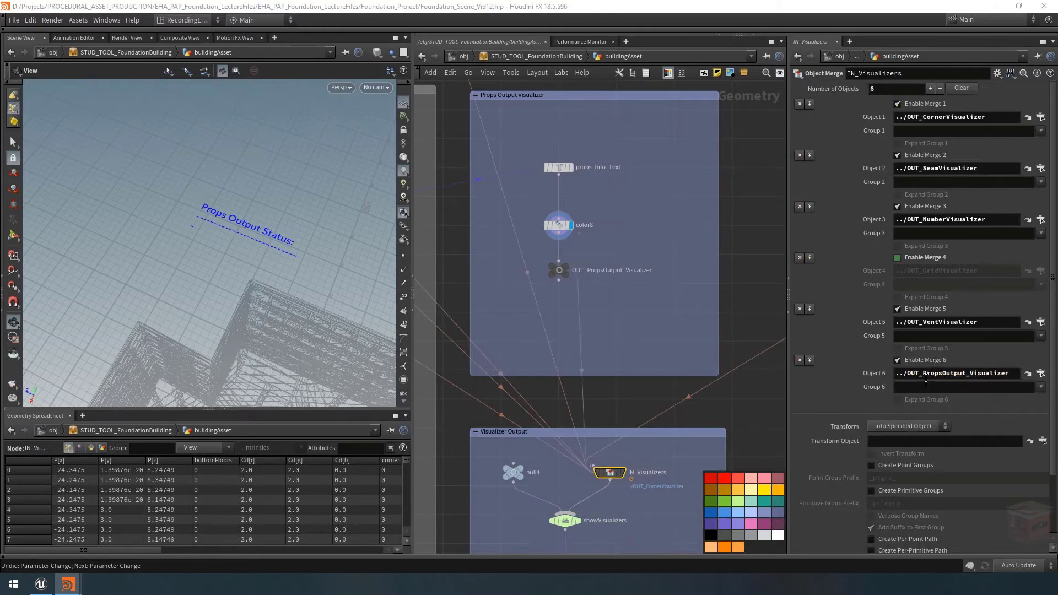
pyautogui.click(653, 344)
pyautogui.moveTo(631, 344); pyautogui.dragTo(622, 319, button='middle')
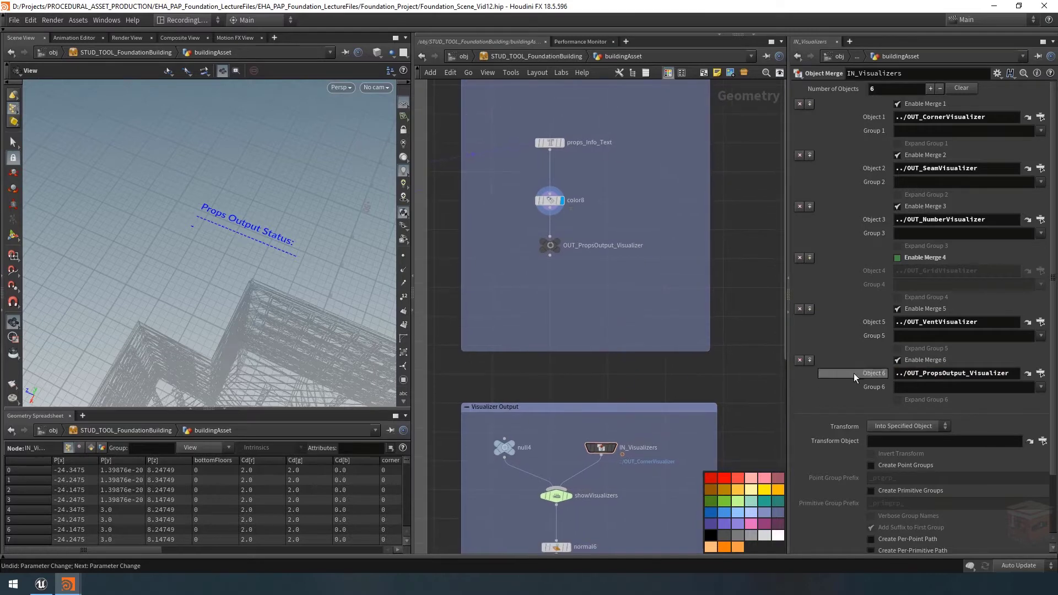
pyautogui.scroll(-2, 615, 438)
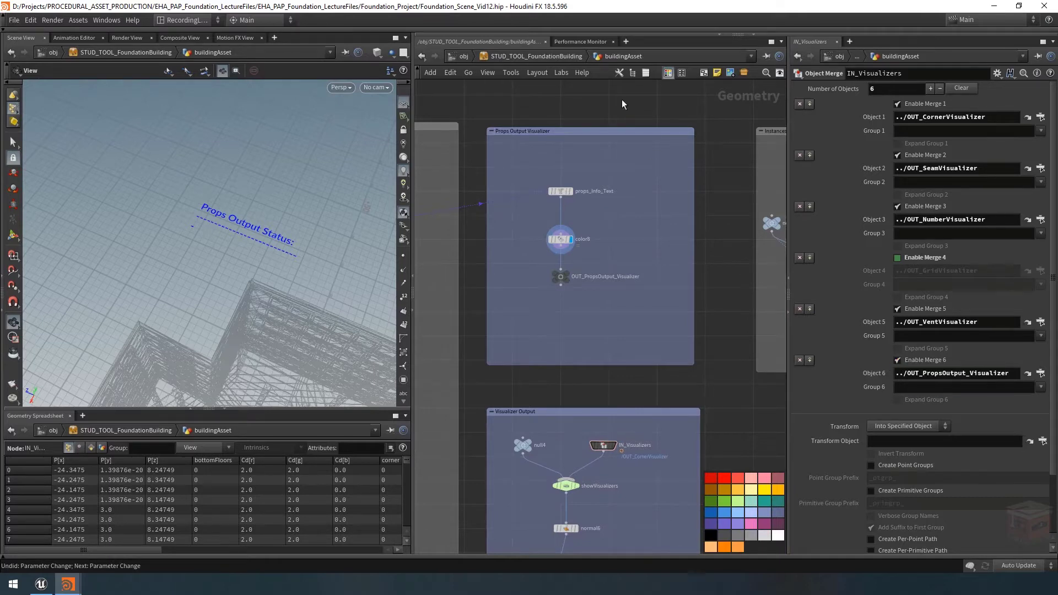
# In the building asset's Type Properties, add Enable Merge 6 to the Props parameters.
pyautogui.rightClick(536, 57)
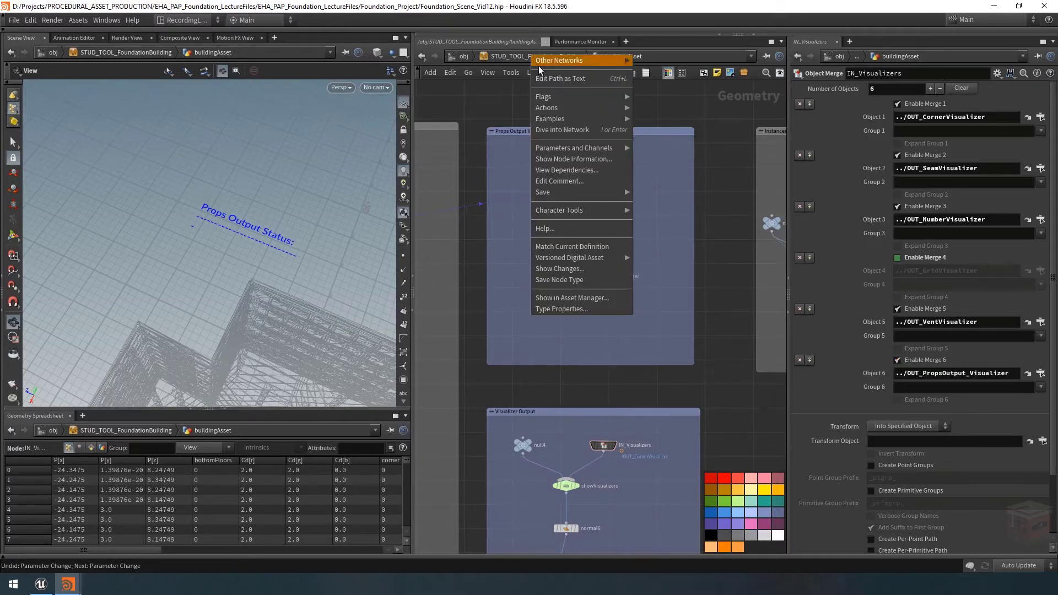
pyautogui.click(581, 312)
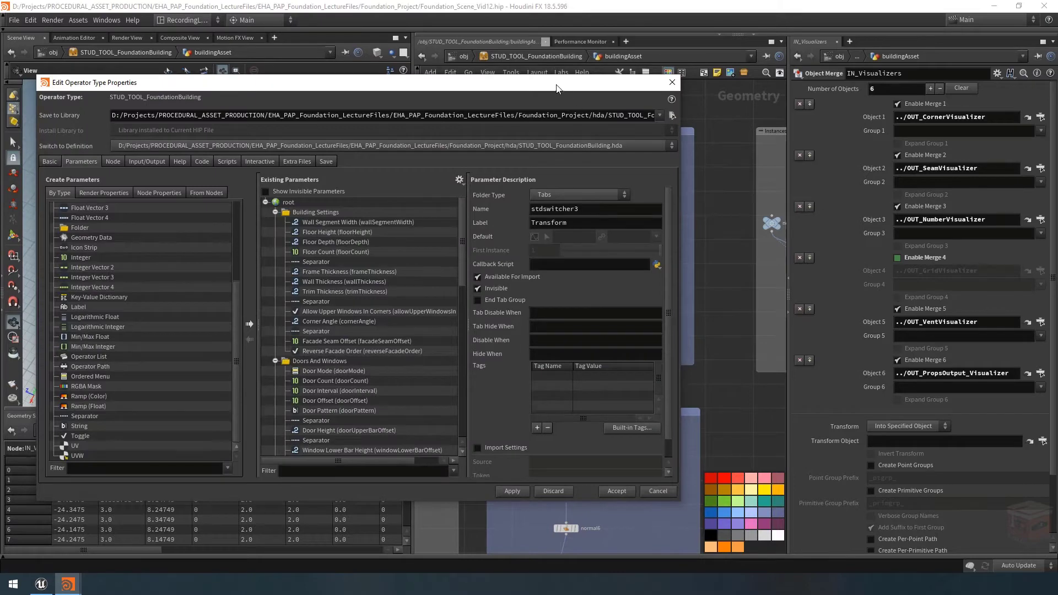
pyautogui.moveTo(556, 88); pyautogui.dragTo(551, 73)
pyautogui.scroll(-10, 358, 311)
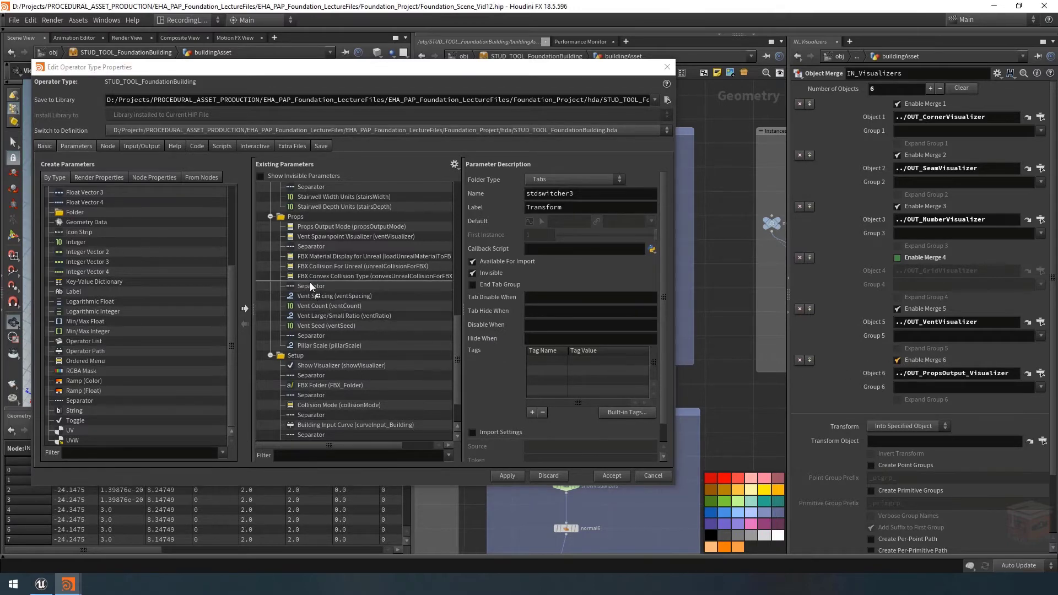
pyautogui.moveTo(312, 246); pyautogui.dragTo(311, 245)
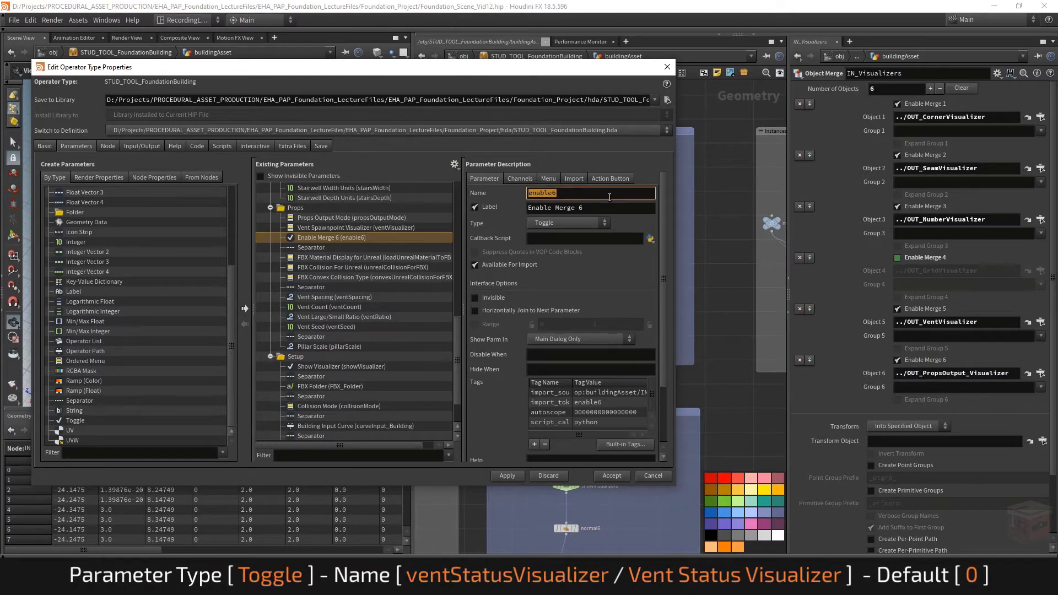
# Name the parameter ventStatusVisualizer and label it Vent Status Visualizer.
pyautogui.write('vent')
pyautogui.write('StatusVisualizer')
pyautogui.press('Return')
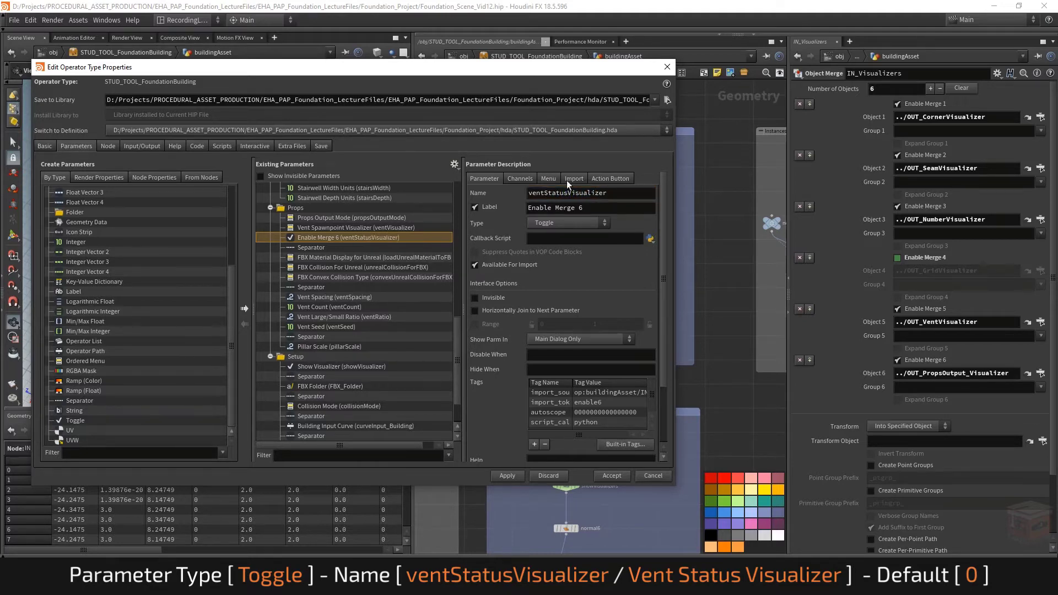
pyautogui.press('Tab')
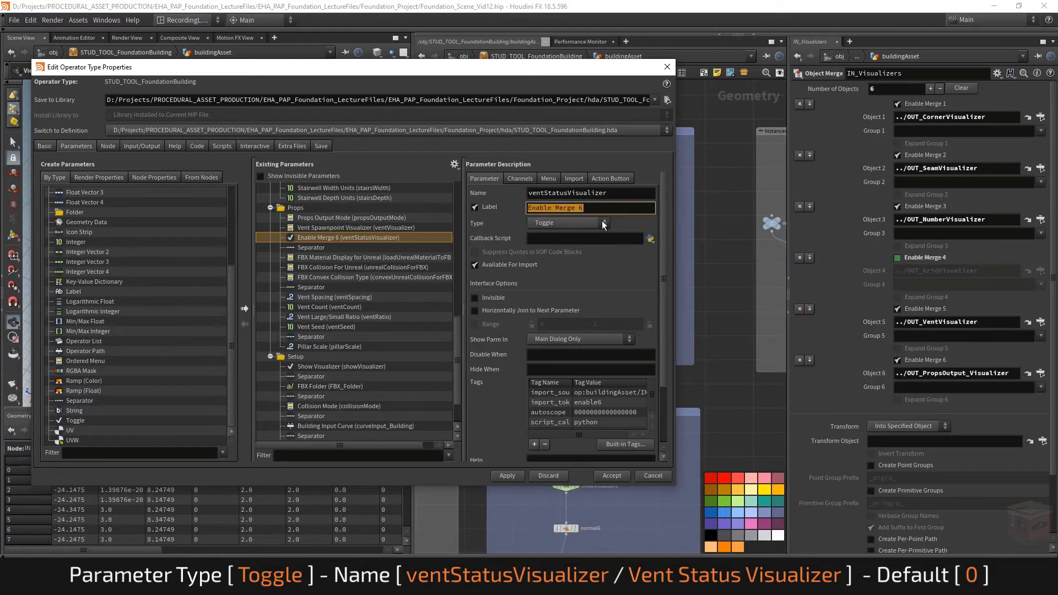
pyautogui.write('Vent Status Visualizer')
pyautogui.press('Return')
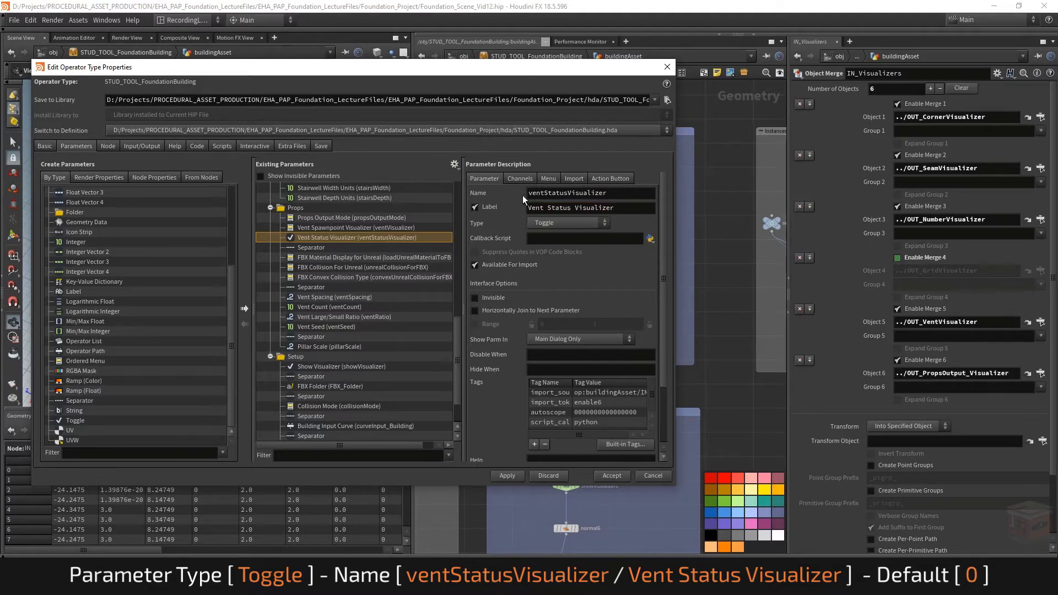
# Give the toggle a default of 0 and accept the asset definition changes.
pyautogui.click(519, 180)
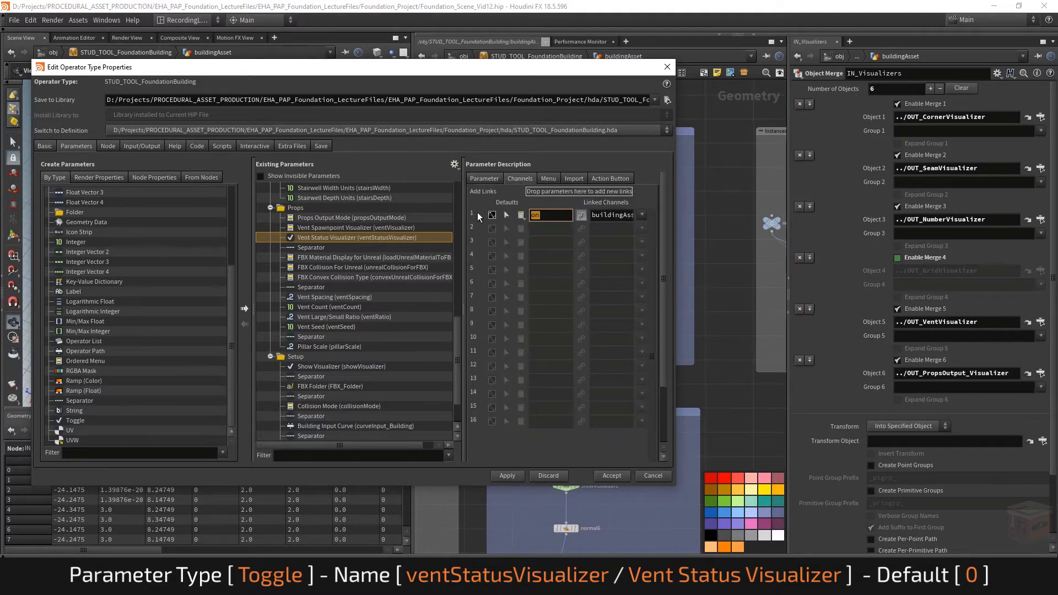
pyautogui.write('0')
pyautogui.click(667, 66)
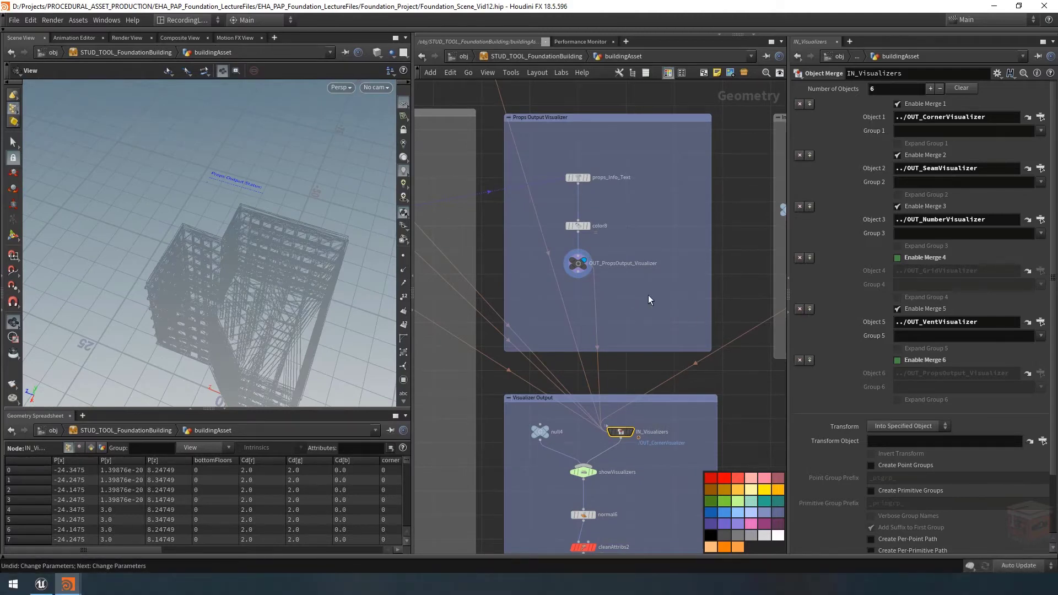
pyautogui.scroll(-5, 648, 299)
pyautogui.scroll(3, 536, 387)
pyautogui.scroll(5, 489, 338)
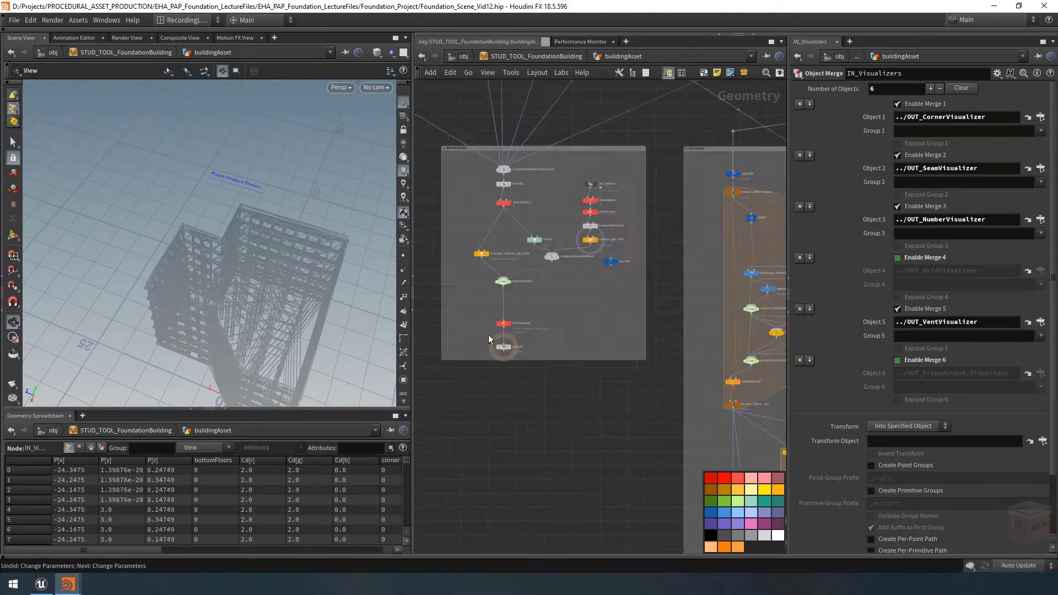
pyautogui.scroll(2, 489, 339)
# Display output0 and bring up the floating building parameters window, browsing its Setup tabs.
pyautogui.click(518, 353)
pyautogui.click(516, 356)
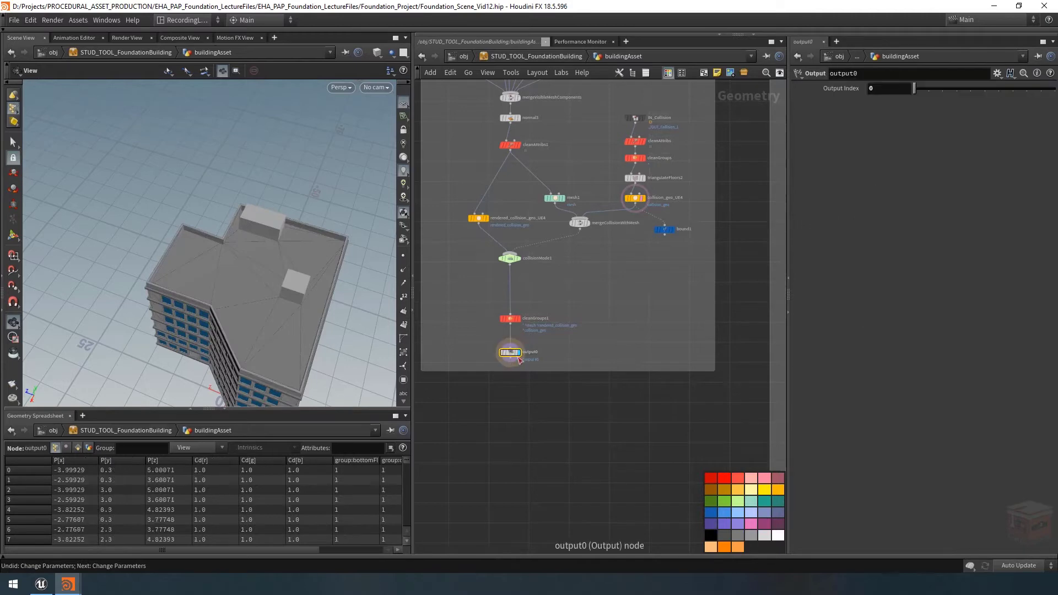
pyautogui.moveTo(69, 584)
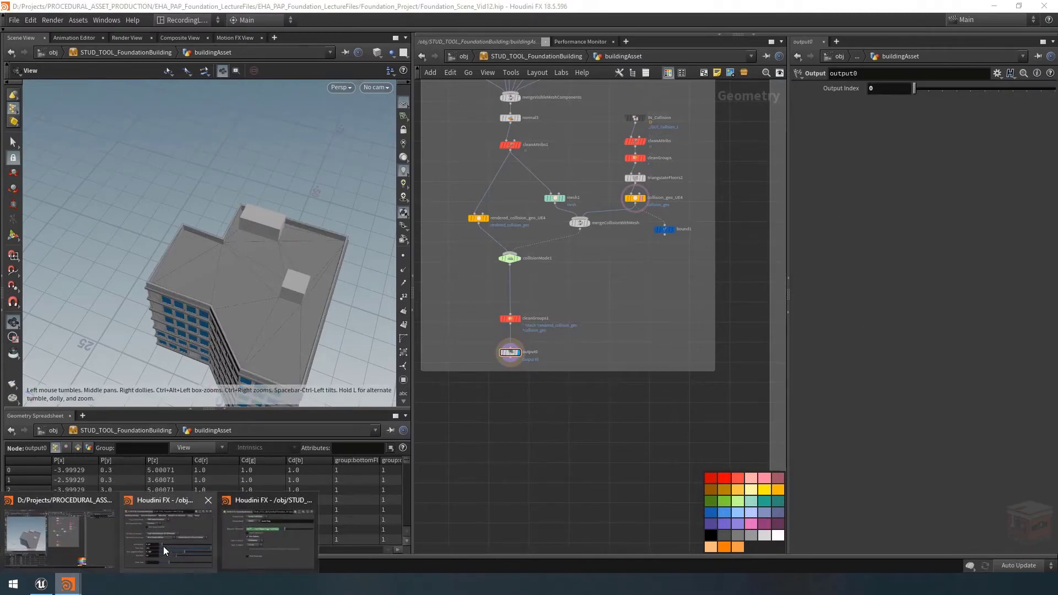
pyautogui.click(160, 529)
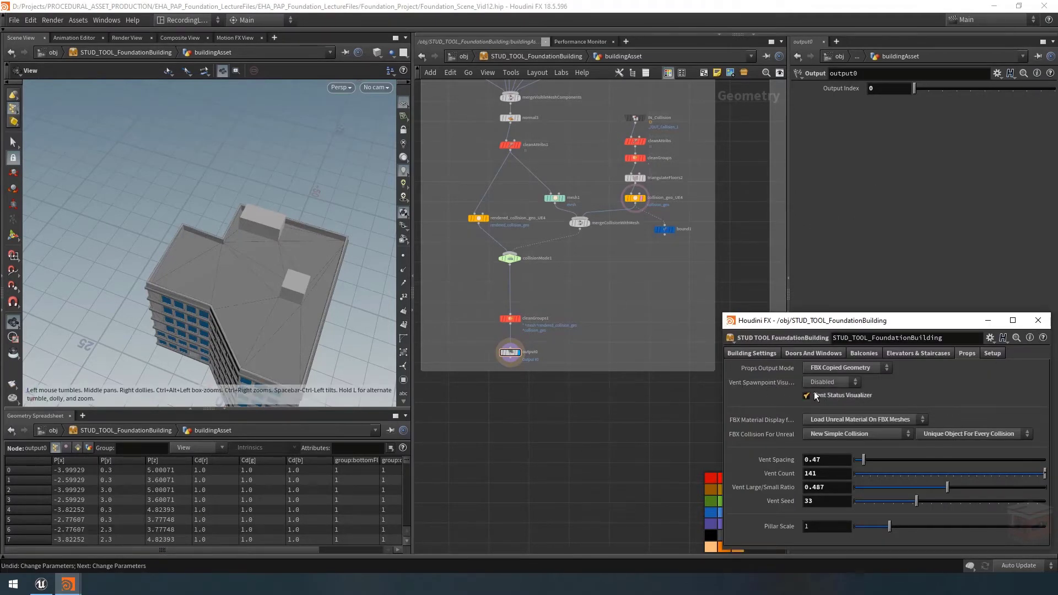
pyautogui.click(991, 353)
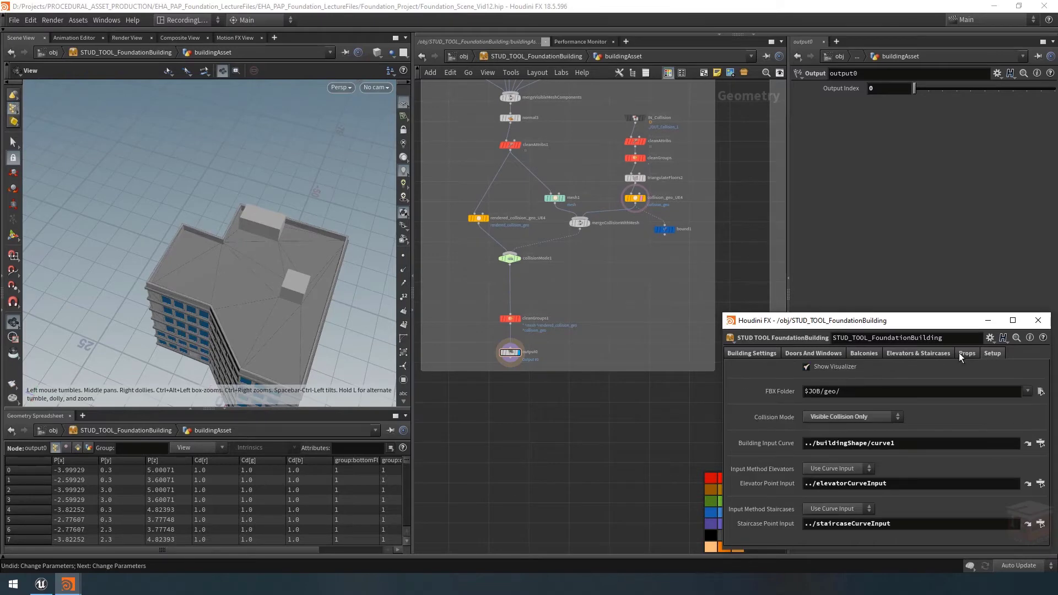
pyautogui.click(918, 353)
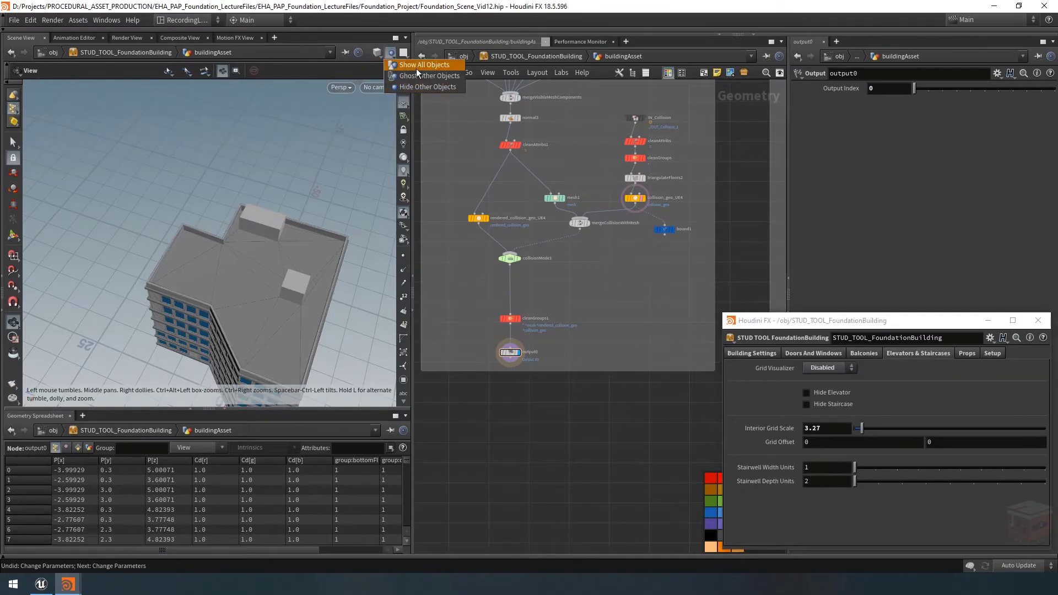
pyautogui.moveTo(259, 237); pyautogui.dragTo(267, 211)
pyautogui.scroll(5, 267, 211)
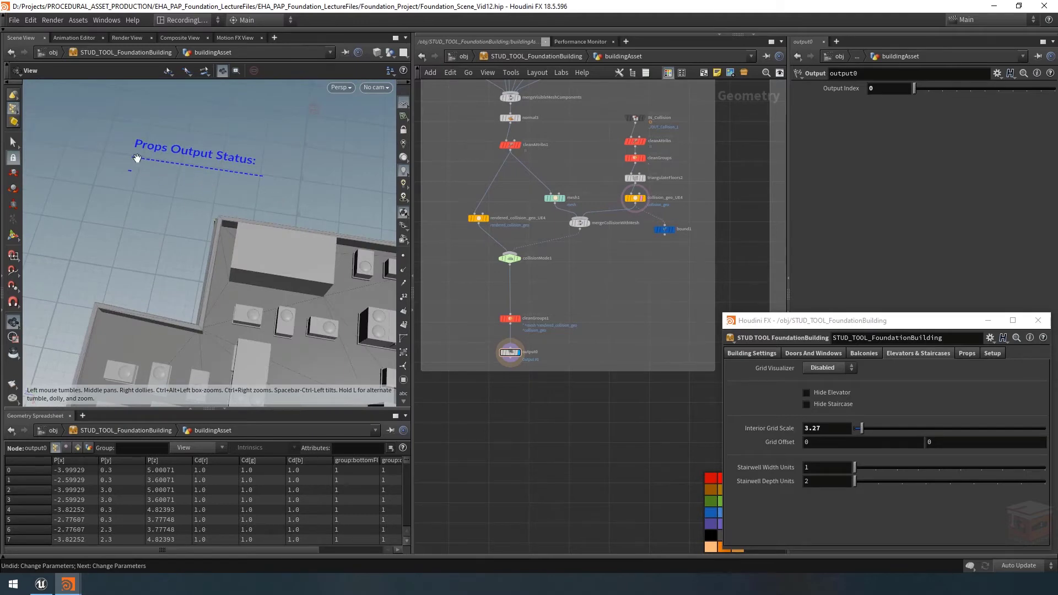
# On the Props tab, switch Vent Status Visualizer off and back on.
pyautogui.click(966, 353)
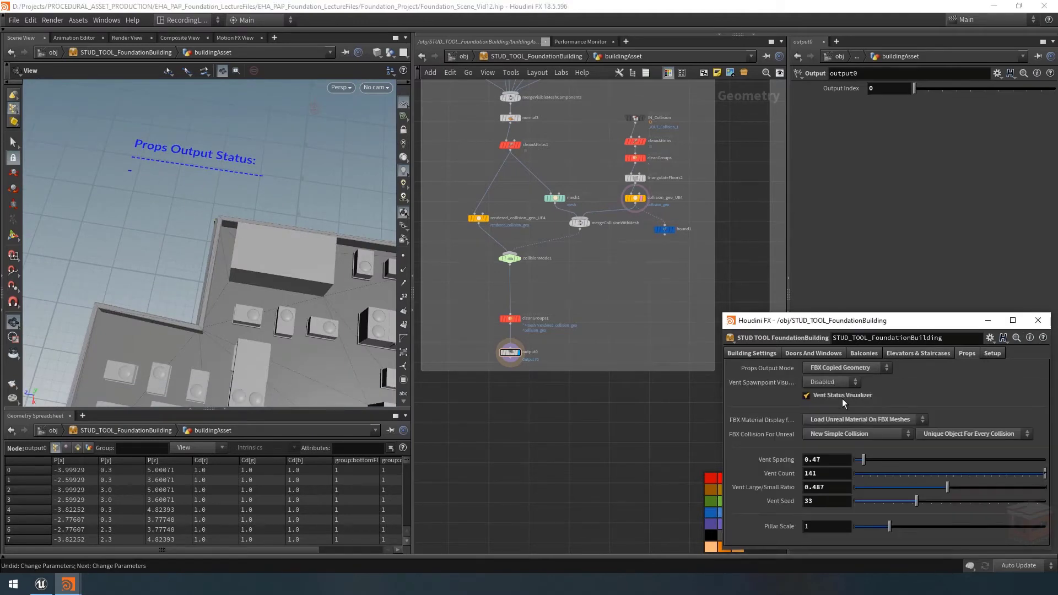
pyautogui.click(844, 396)
pyautogui.click(844, 396)
# Place a new Attribute Wrangle beside props_Info_Text in the Props Output Visualizer box.
pyautogui.scroll(-8, 623, 356)
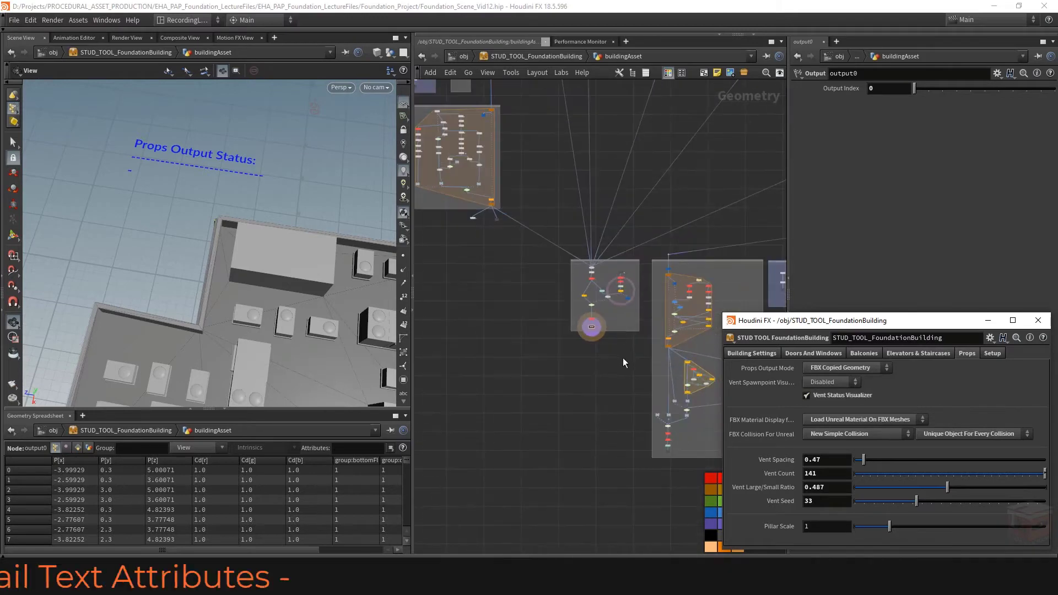
pyautogui.scroll(3, 505, 373)
pyautogui.scroll(1, 577, 322)
pyautogui.scroll(3, 578, 320)
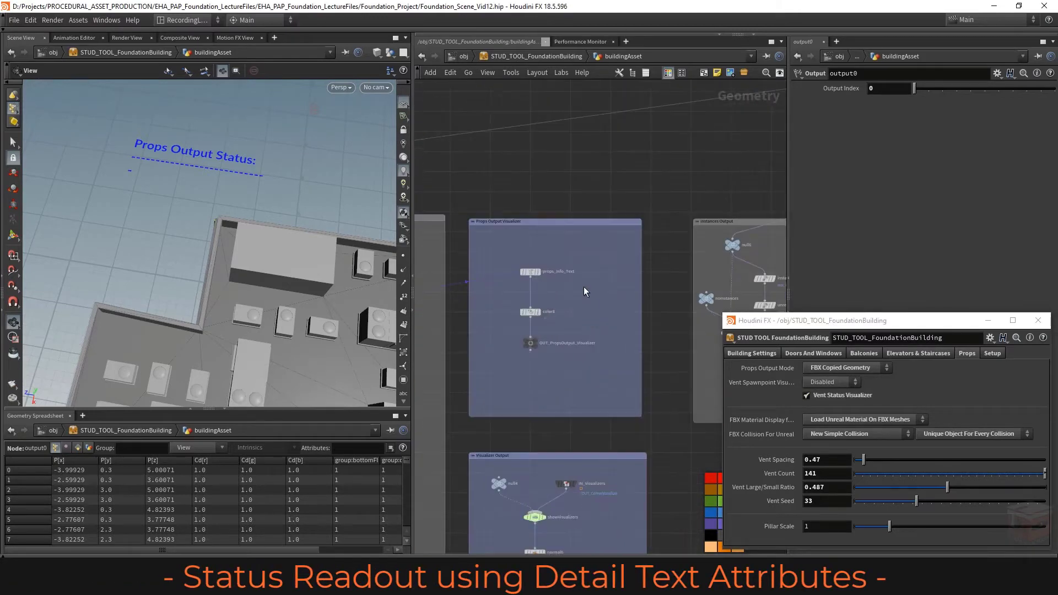
pyautogui.click(526, 294)
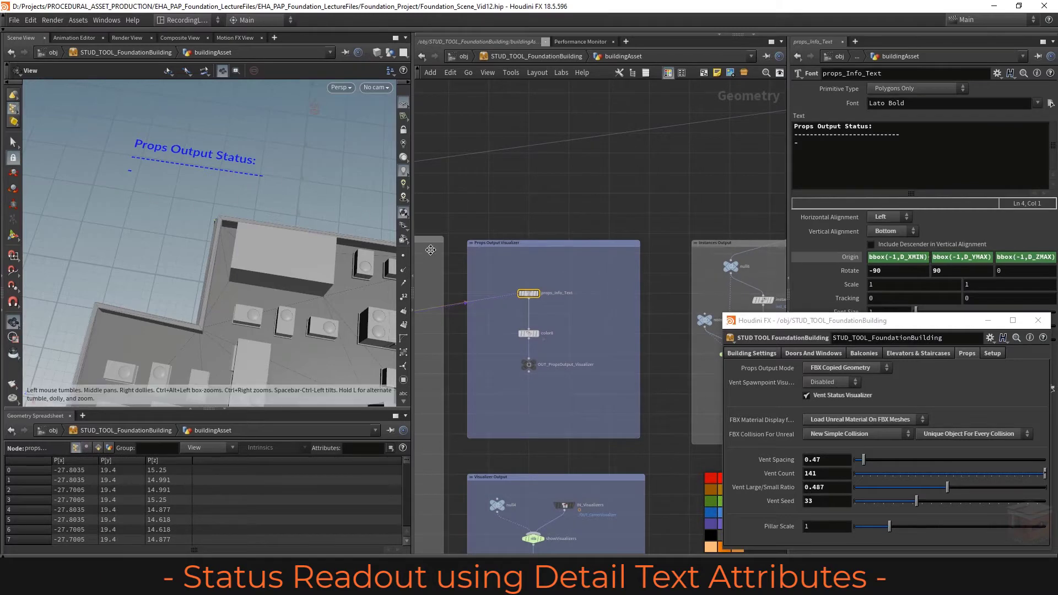
pyautogui.scroll(1, 583, 312)
pyautogui.click(583, 300)
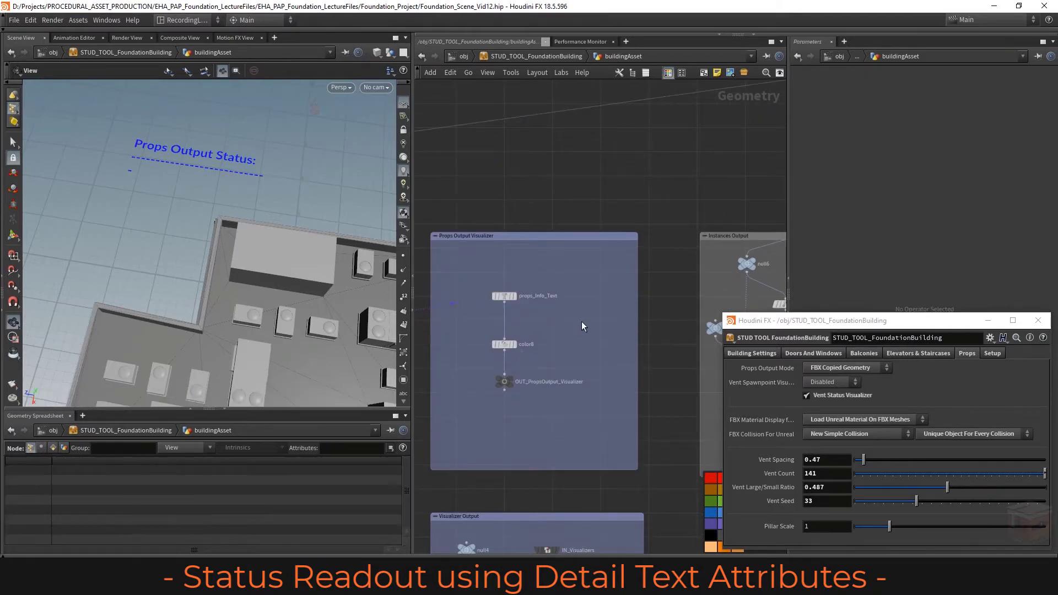
pyautogui.press('Tab')
pyautogui.write('attribwran')
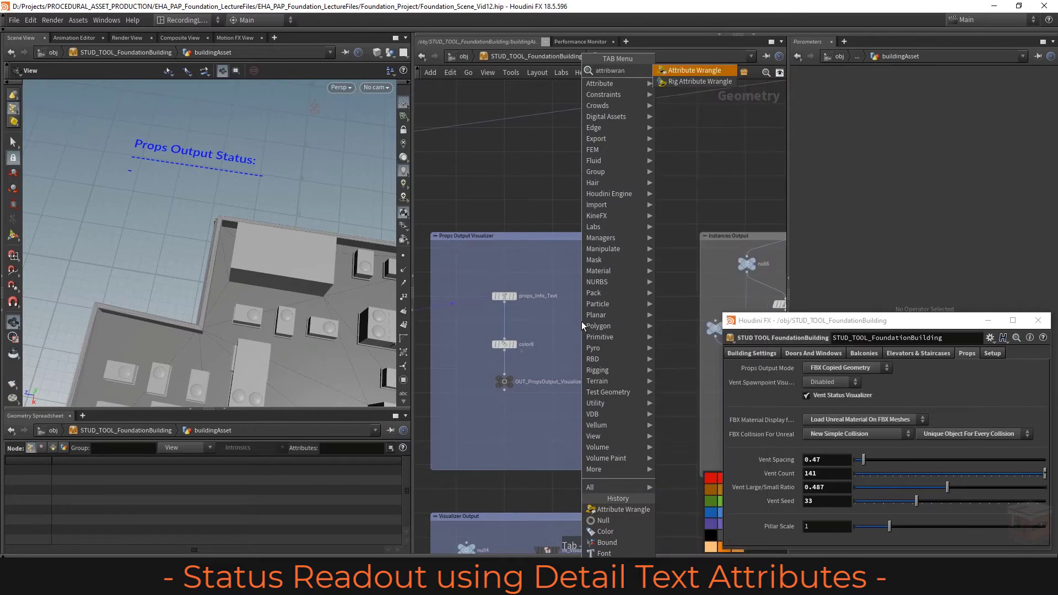
pyautogui.press('Return')
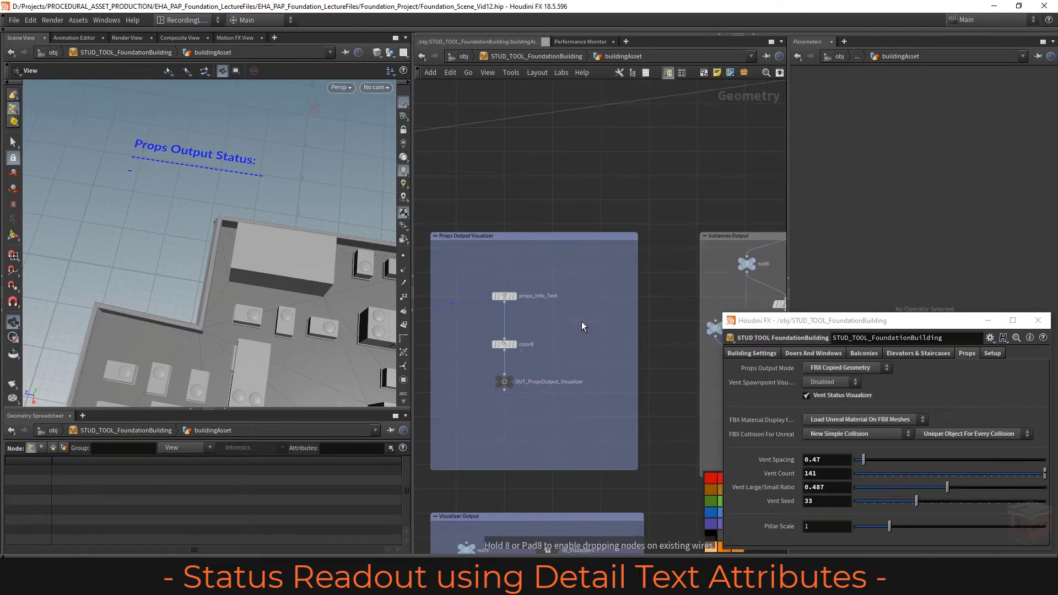
pyautogui.click(587, 297)
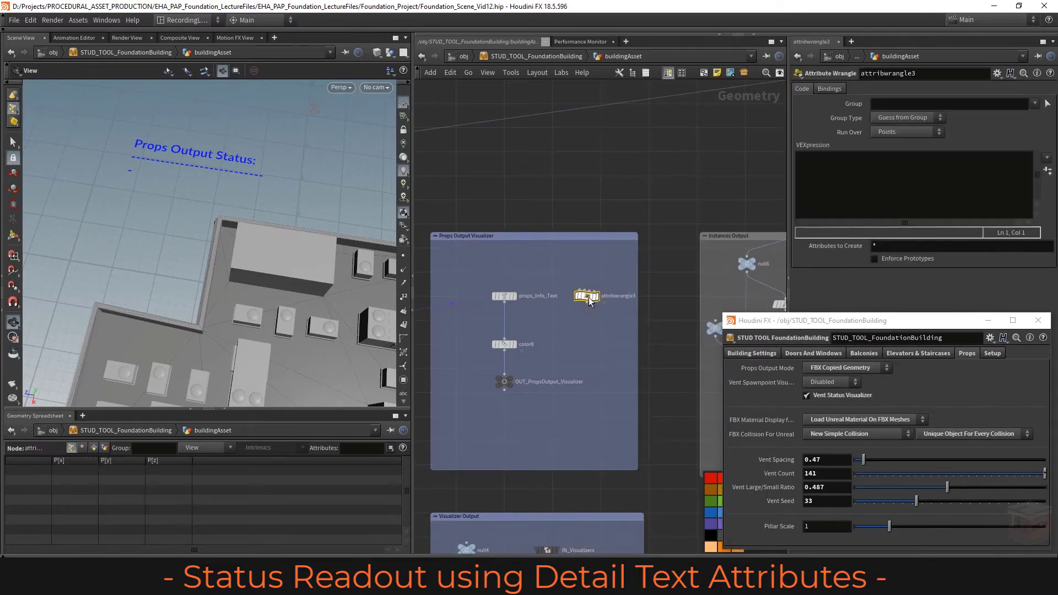
# Colour the wrangle light blue, rename it prop_Info_Wrangle, and enlarge the network box around it.
pyautogui.click(988, 320)
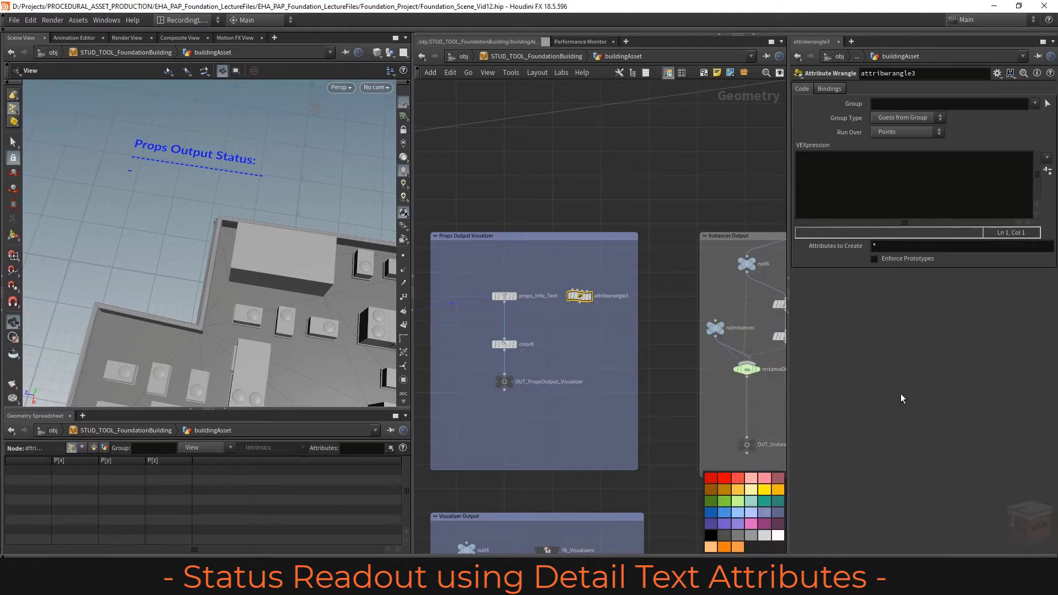
pyautogui.click(752, 512)
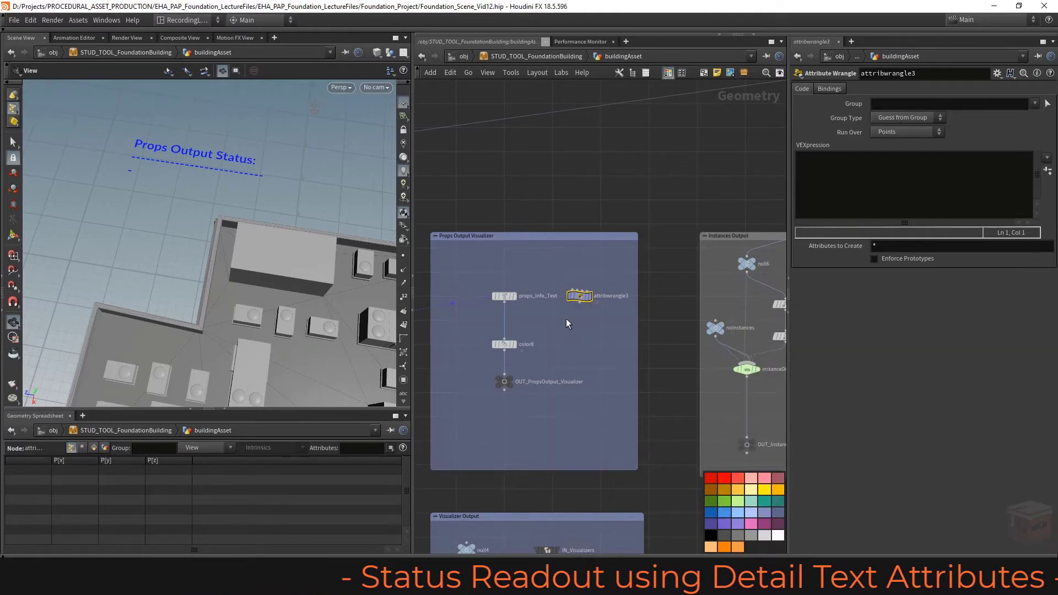
pyautogui.scroll(2, 600, 296)
pyautogui.doubleClick(613, 296)
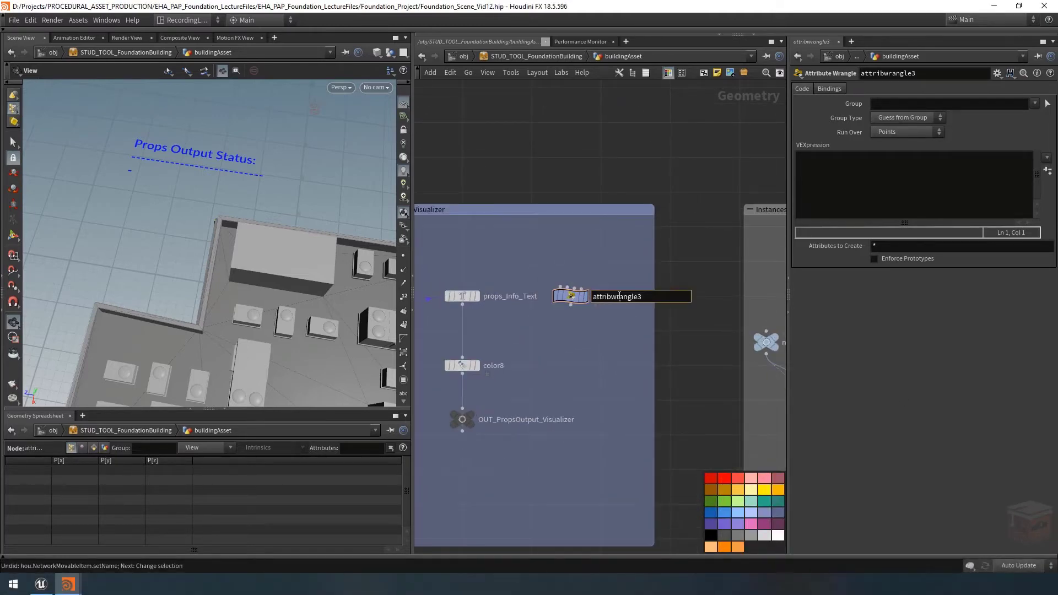
pyautogui.write('prop_Info')
pyautogui.press('BackSpace')
pyautogui.press('BackSpace')
pyautogui.write('fo_Wrangle')
pyautogui.press('Return')
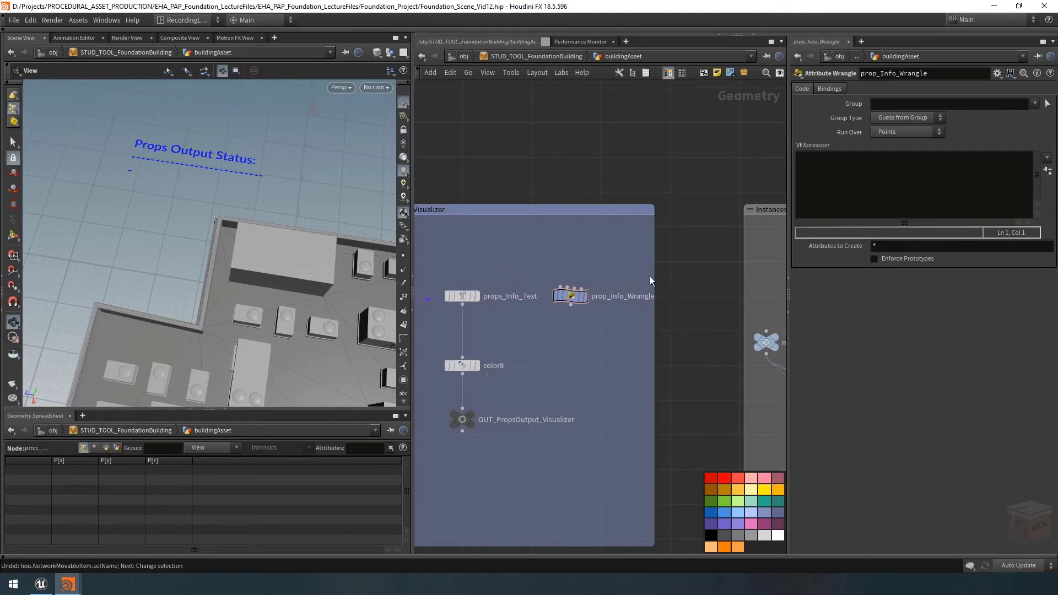
pyautogui.moveTo(649, 276)
pyautogui.mouseDown()
pyautogui.moveTo(670, 279)
pyautogui.moveTo(550, 331)
pyautogui.mouseUp()
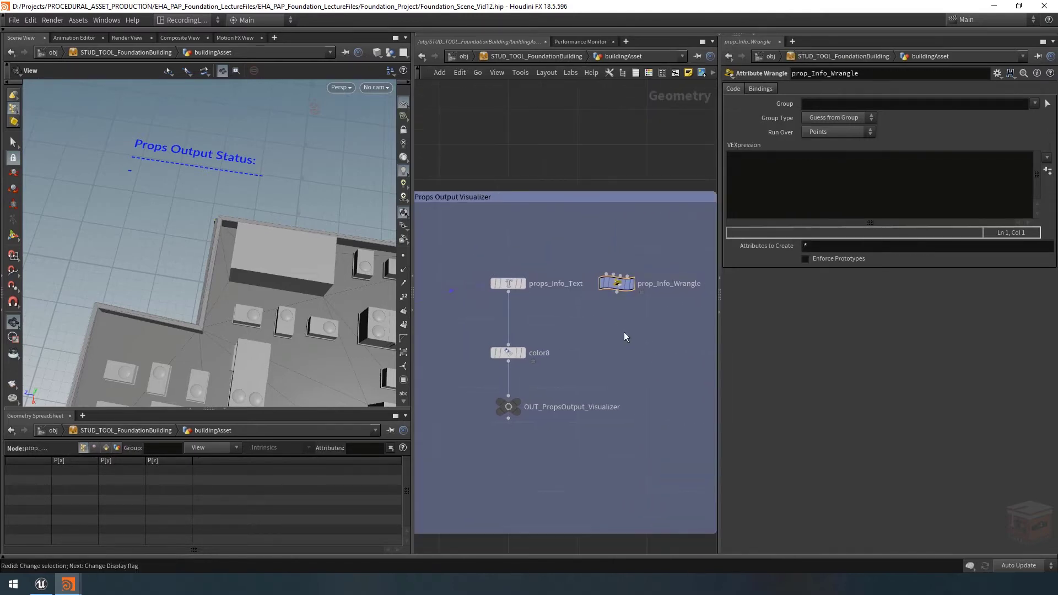
# Set prop_Info_Wrangle's Run Over to Detail (only once) and list detail attributes in the spreadsheet.
pyautogui.moveTo(653, 240); pyautogui.dragTo(567, 335)
pyautogui.click(815, 132)
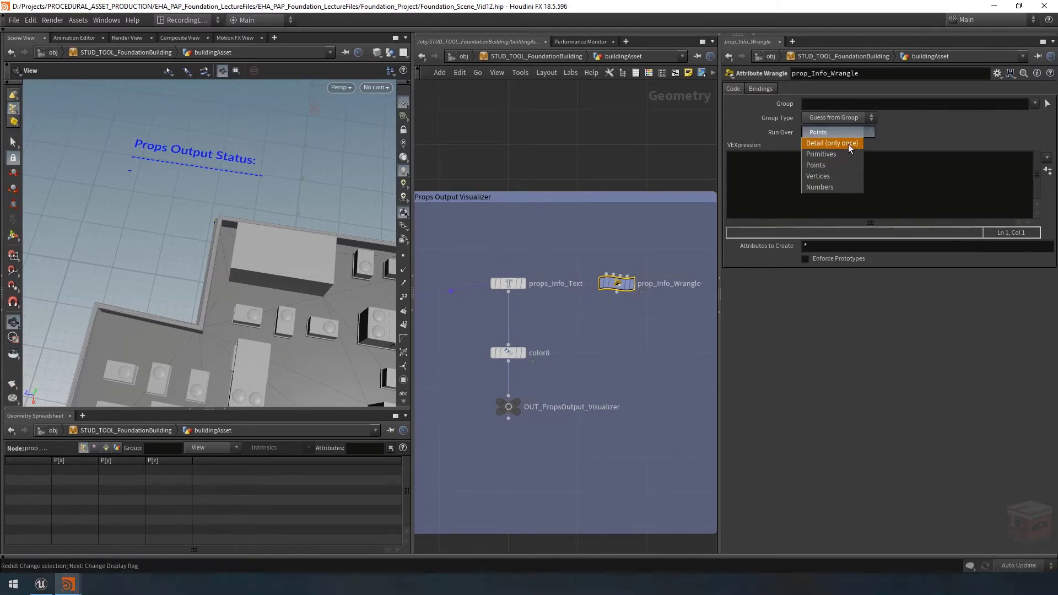
pyautogui.click(847, 143)
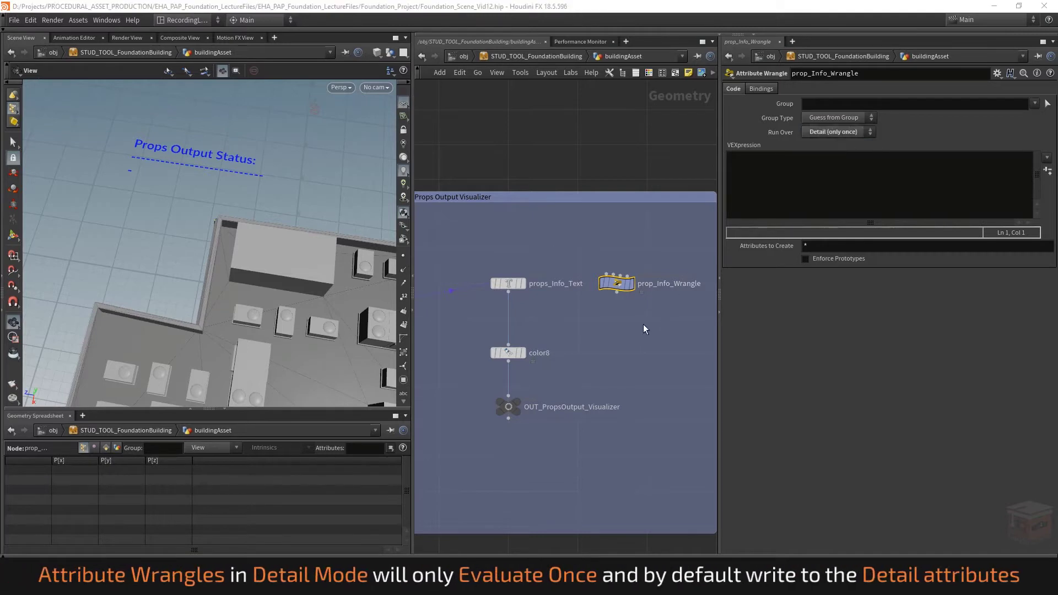
pyautogui.moveTo(616, 283)
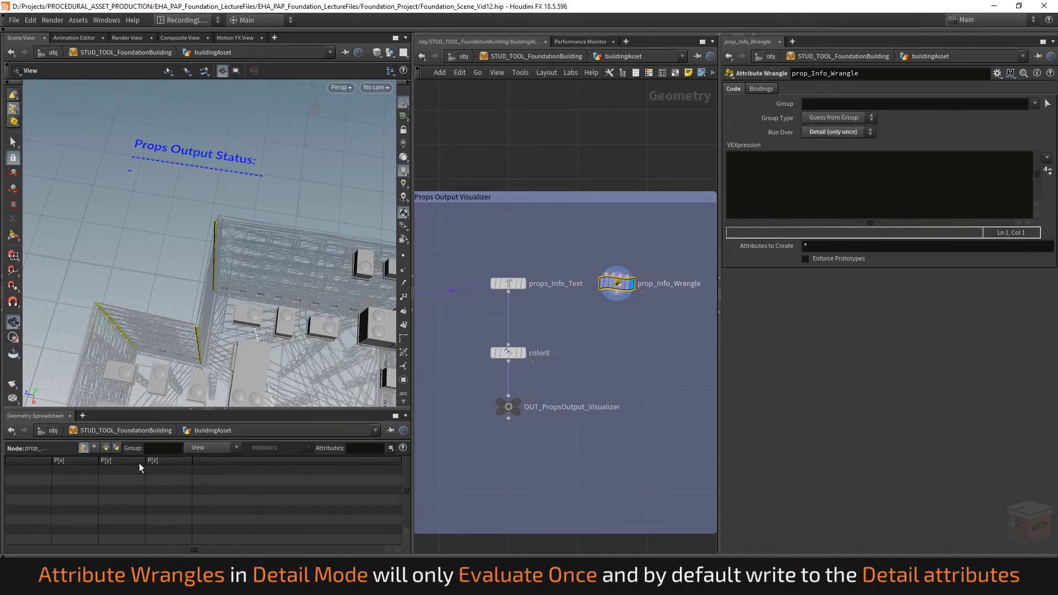
pyautogui.click(117, 446)
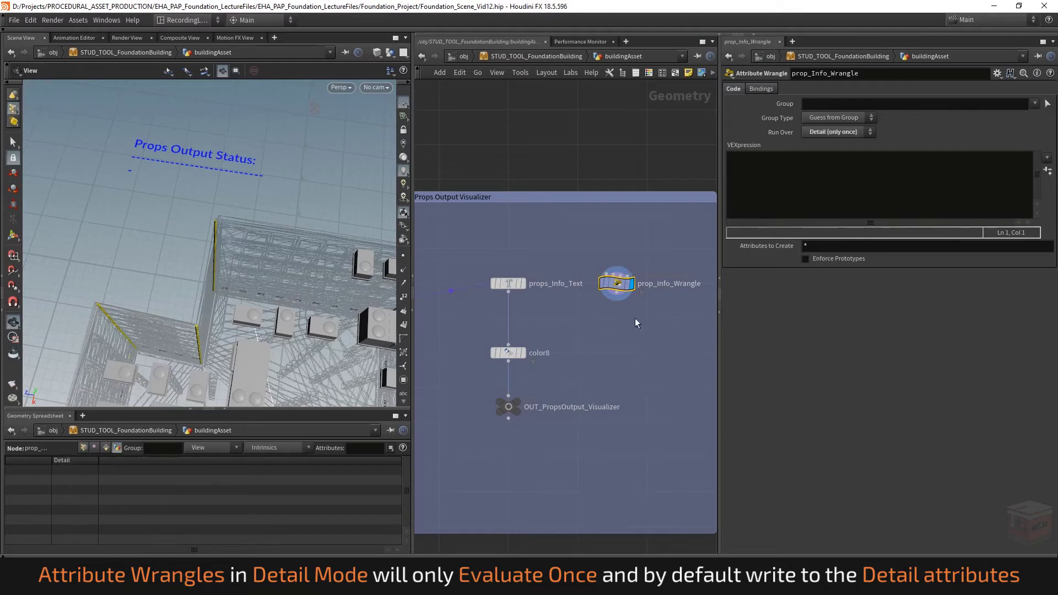
pyautogui.moveTo(615, 286)
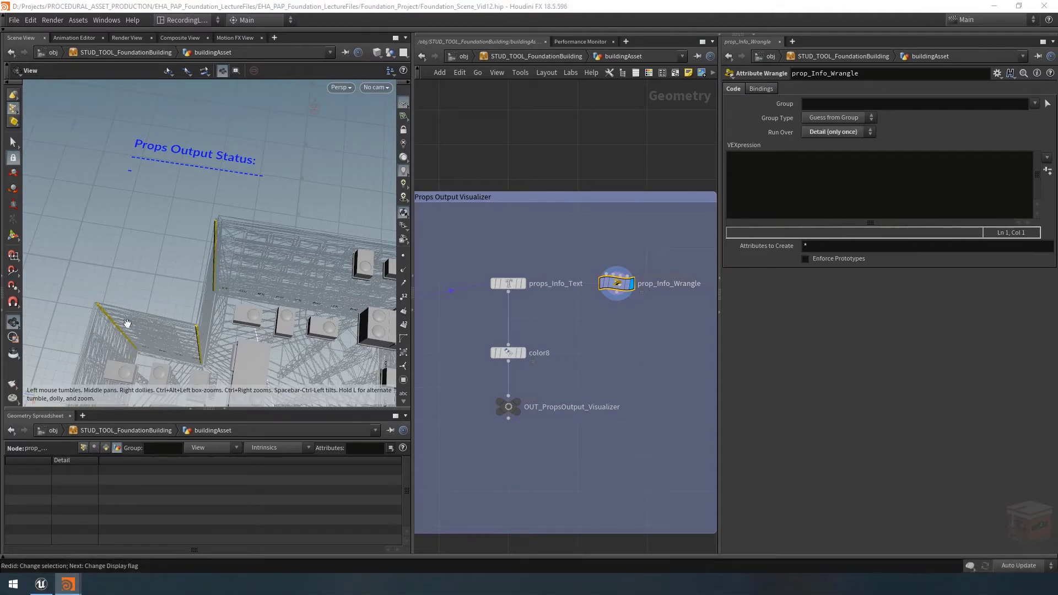
# Begin the VEXpression with a //Main Text comment and an indented new line.
pyautogui.click(743, 169)
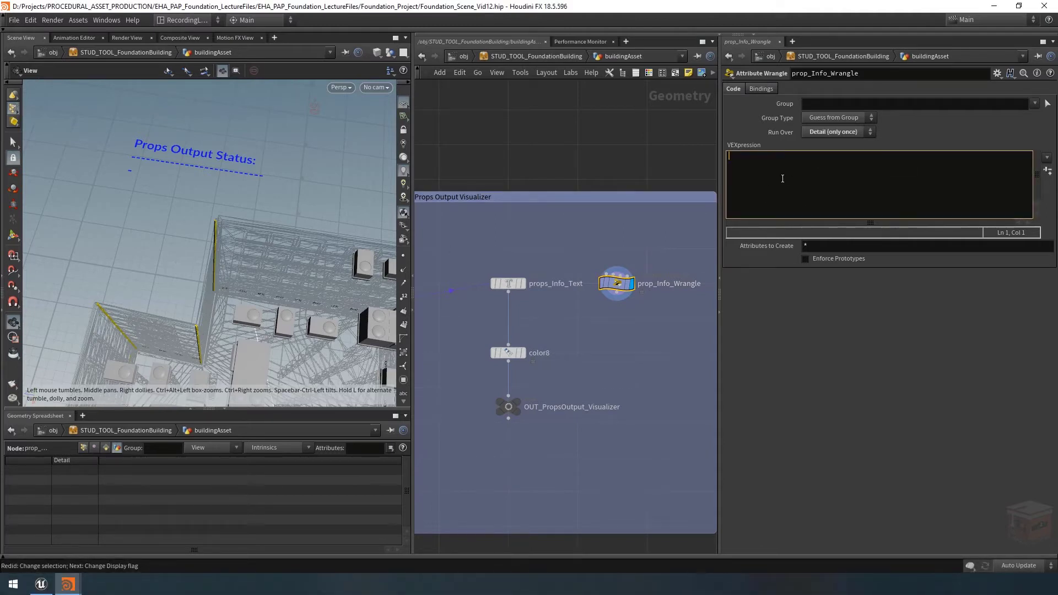
pyautogui.hotkey('ctrl', 'z')
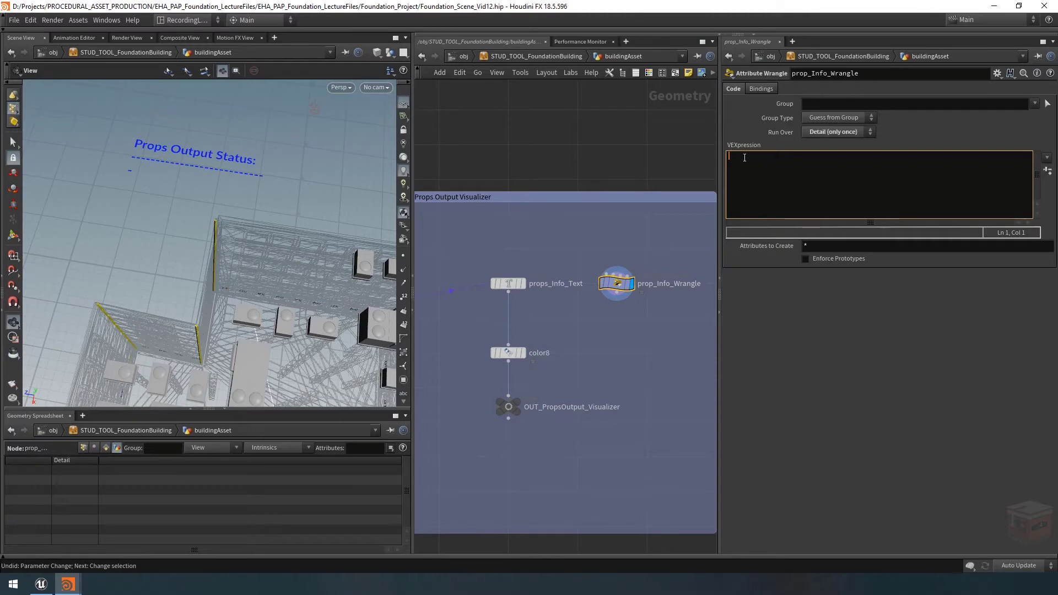
pyautogui.write('//')
pyautogui.press('BackSpace')
pyautogui.write('Main Text')
pyautogui.press('Return')
pyautogui.press('Tab')
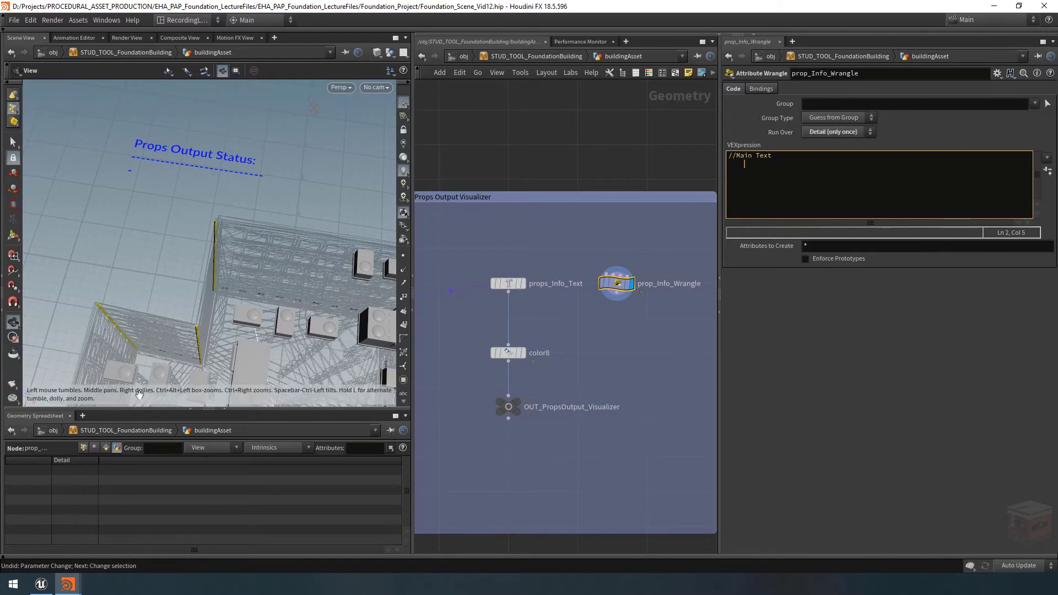
# Review the building asset's Props Output Mode options, keeping FBX Copied Geometry, then minimise that window.
pyautogui.moveTo(79, 588)
pyautogui.click(222, 517)
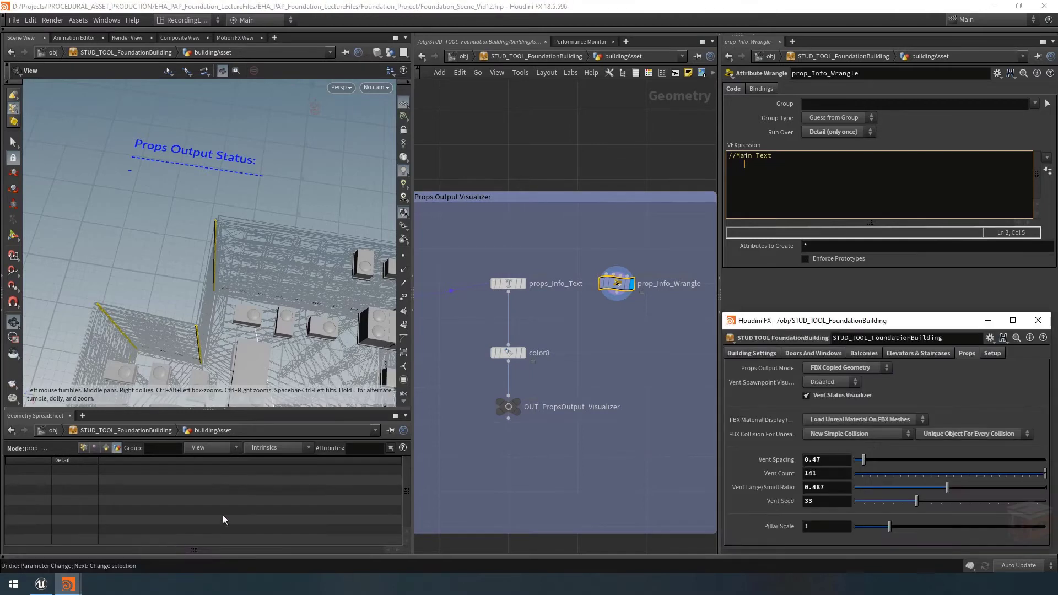
pyautogui.click(861, 367)
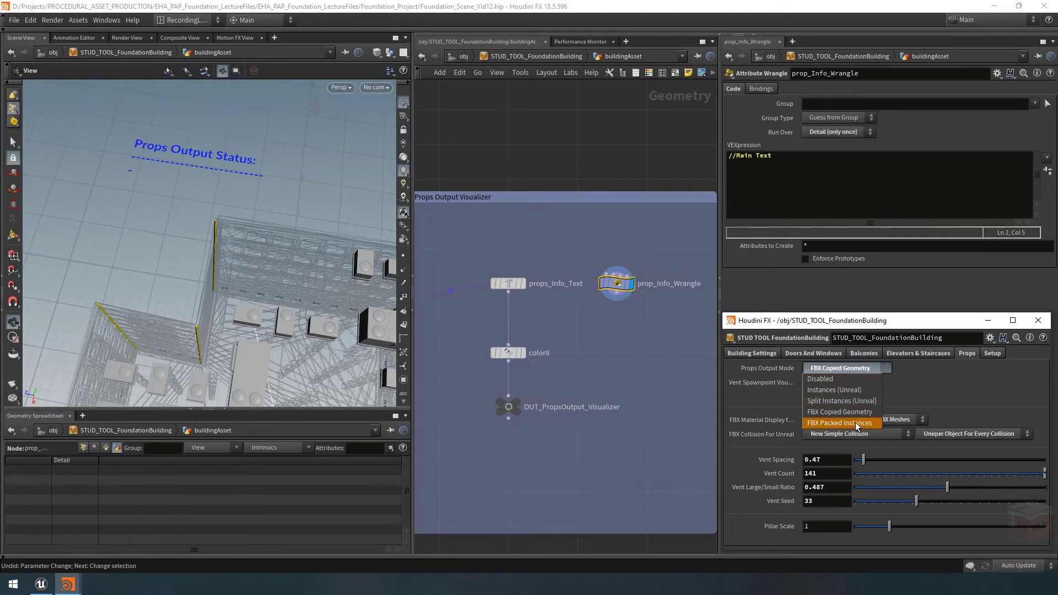
pyautogui.click(863, 369)
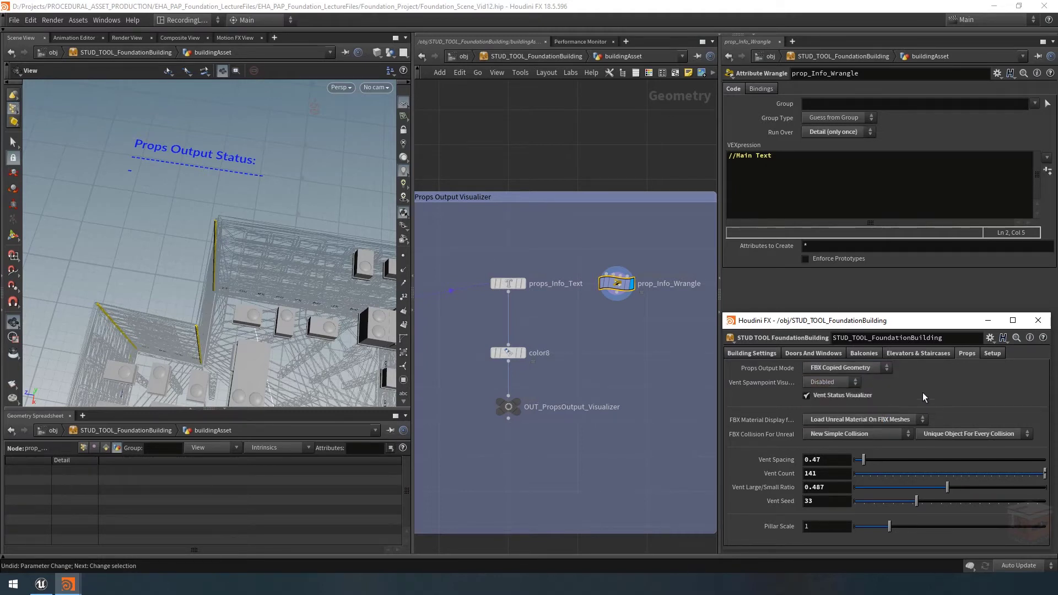
pyautogui.click(875, 369)
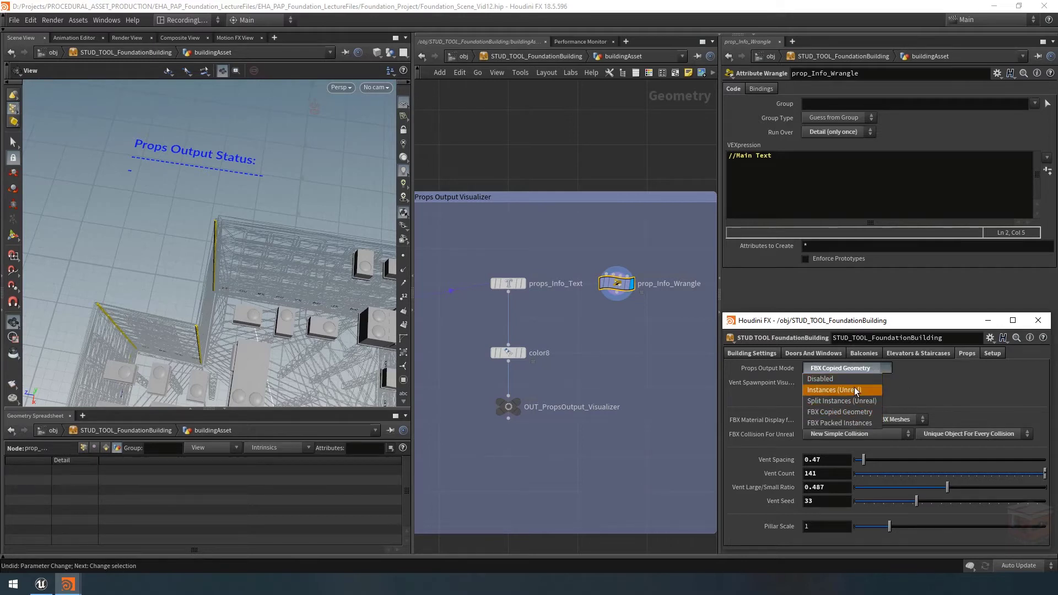
pyautogui.click(990, 321)
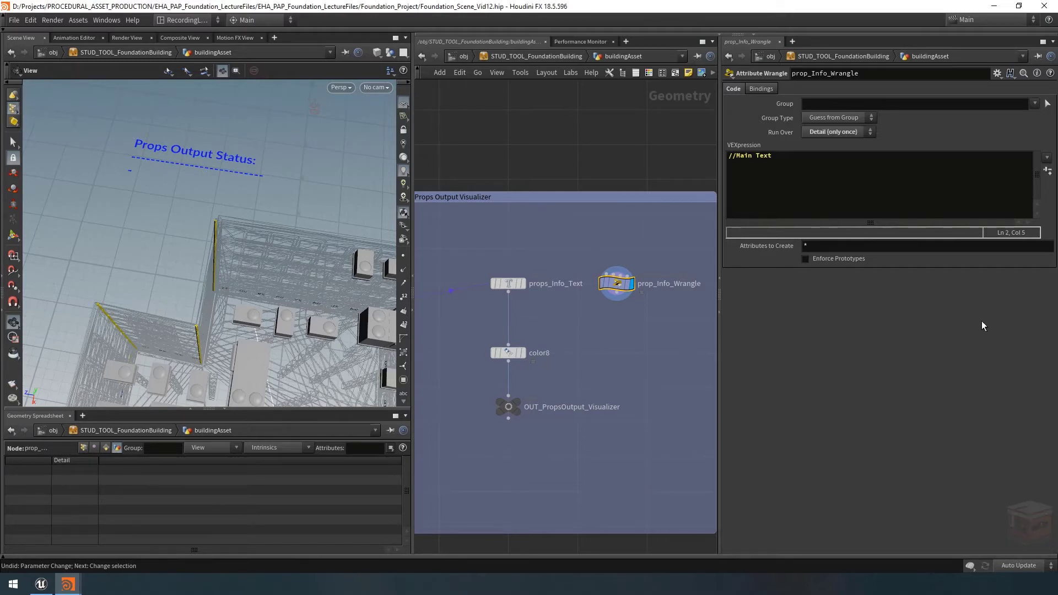
pyautogui.click(805, 166)
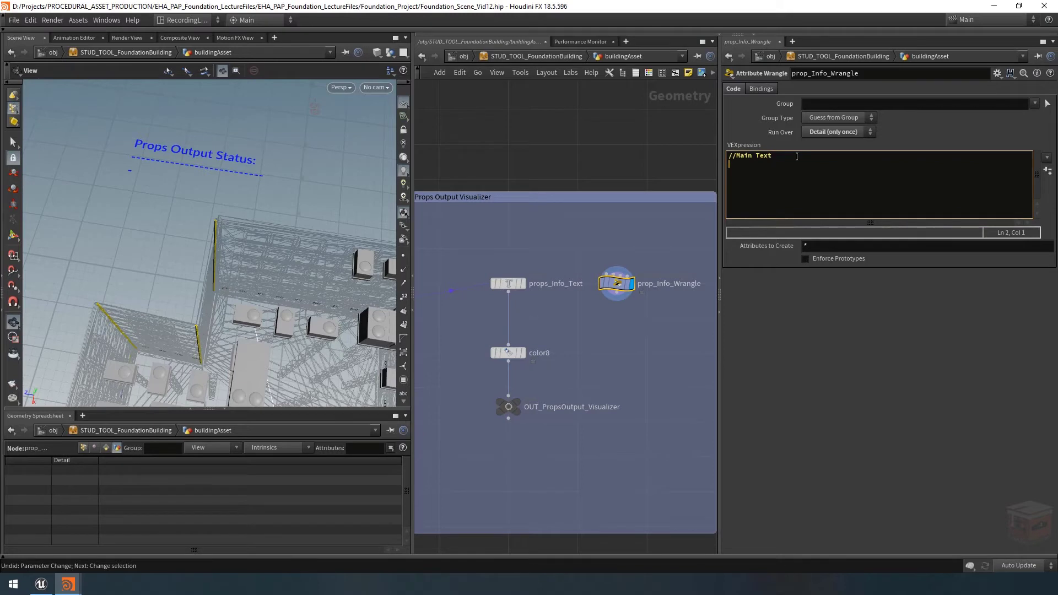
# Add s@text = "Roof Props Disabled"; to the wrangle, cook it, and start a new line.
pyautogui.write('s@')
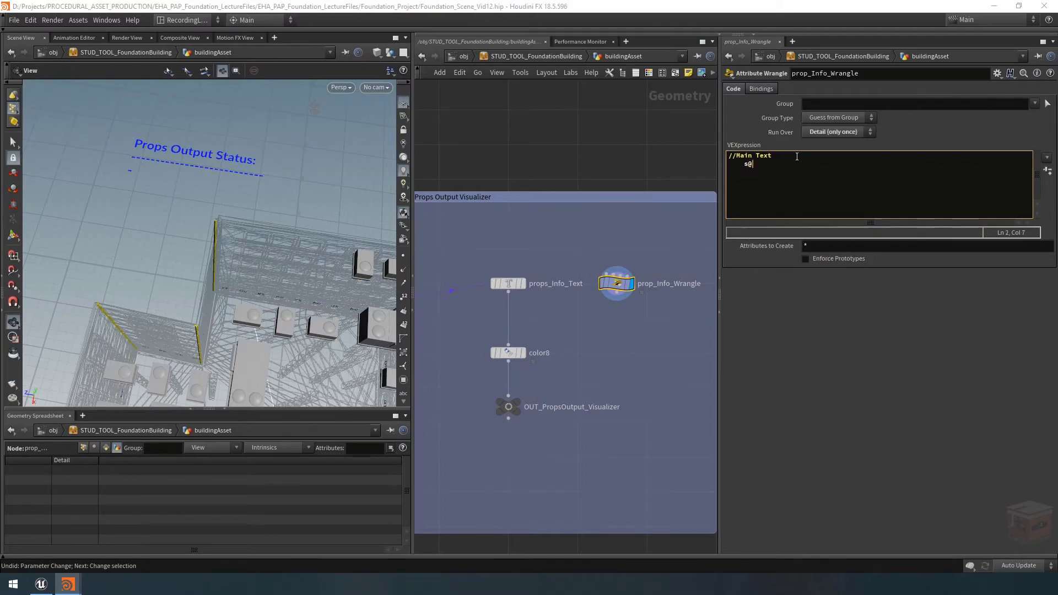
pyautogui.write('tex')
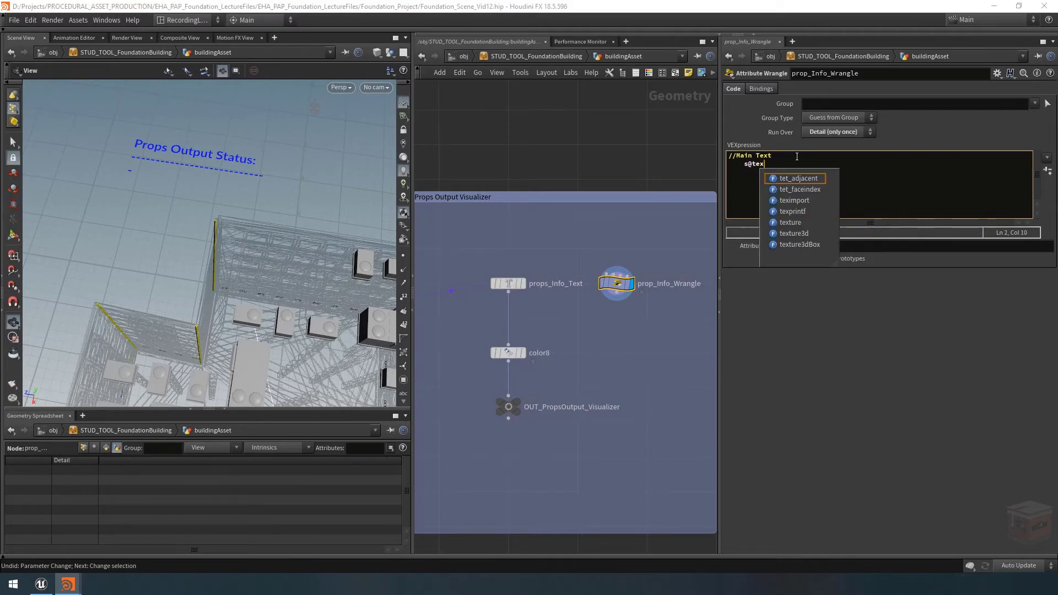
pyautogui.write('t = ')
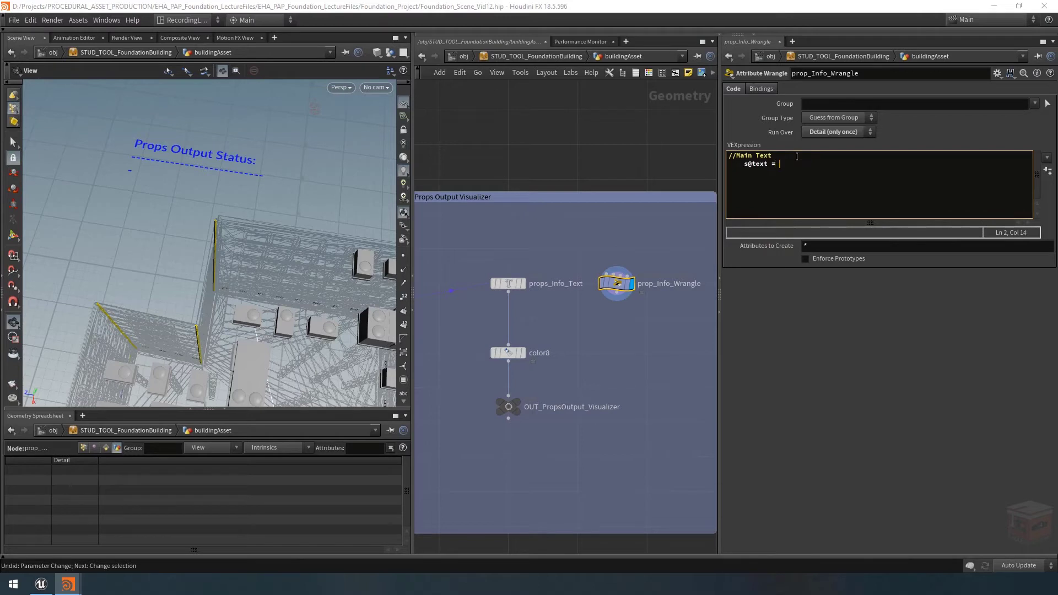
pyautogui.write('"Roof Props Disabled')
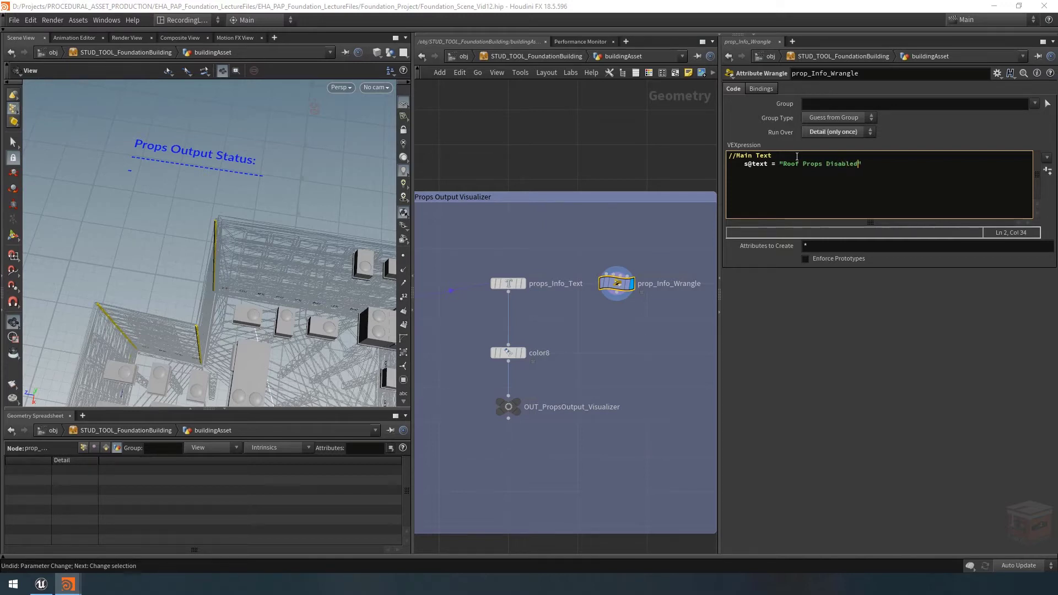
pyautogui.write('"')
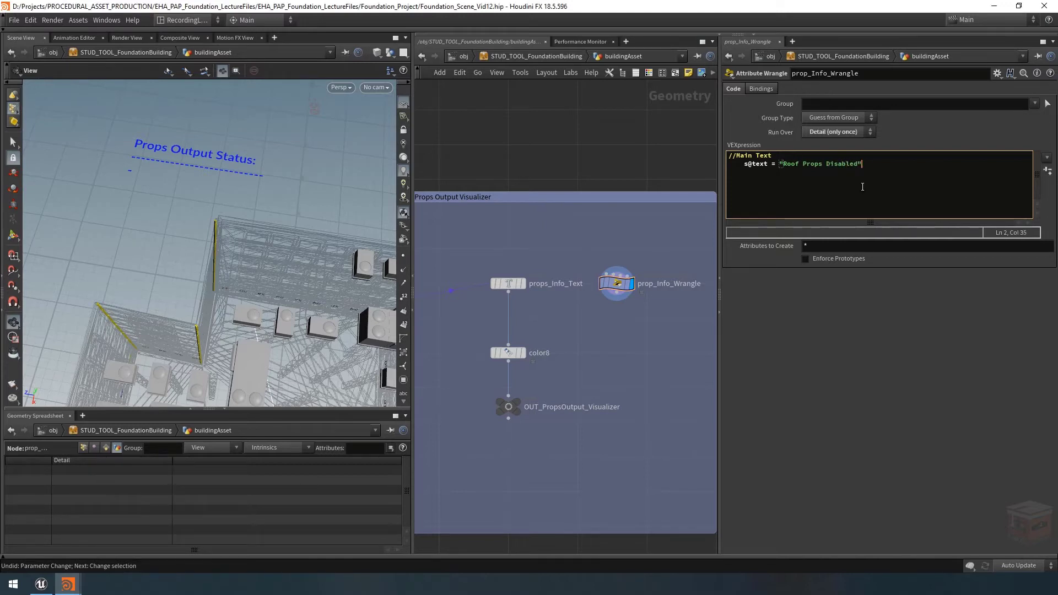
pyautogui.write(';')
pyautogui.click(645, 332)
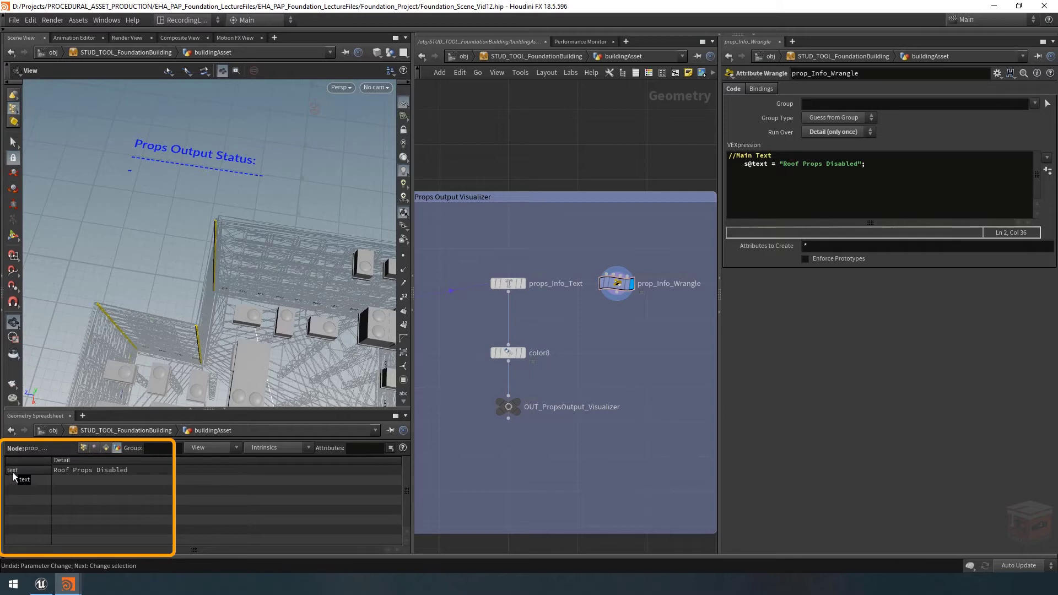
pyautogui.moveTo(648, 246); pyautogui.dragTo(597, 295)
pyautogui.click(899, 185)
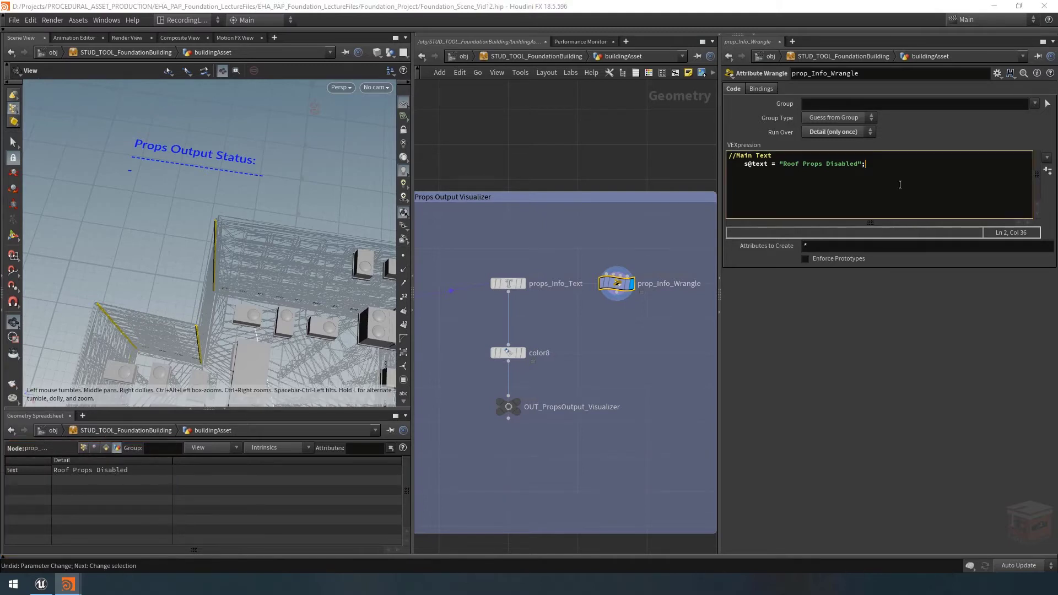
pyautogui.press('Return')
pyautogui.press('Return')
# Add int outputMode = chi("outputMode"); to create the Outputmode parameter, then reopen the building tool's parameters.
pyautogui.write('int outputMode = chi("')
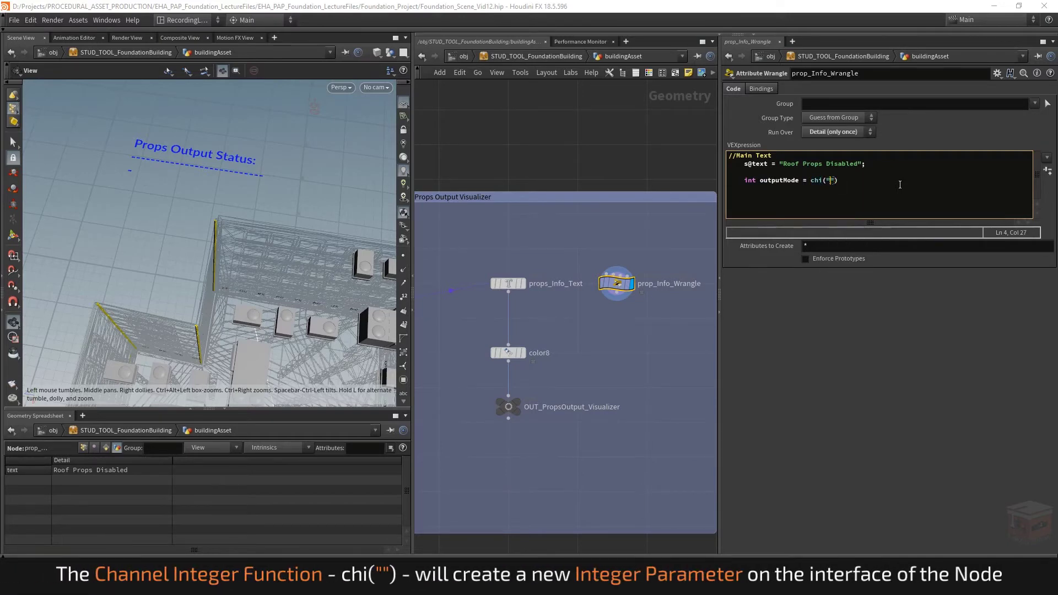
pyautogui.write('outputMode");')
pyautogui.click(1047, 171)
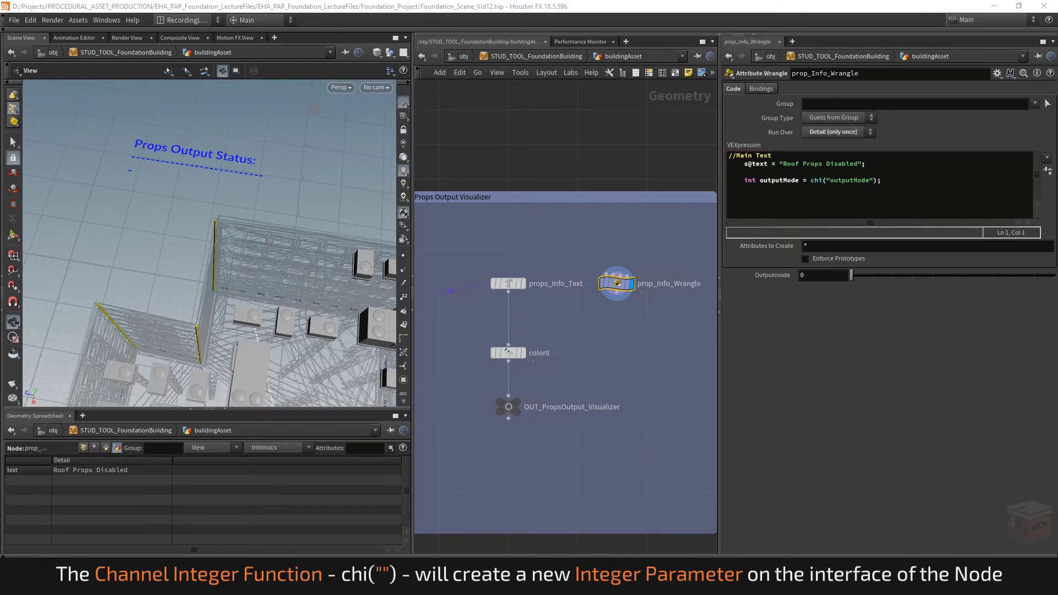
pyautogui.moveTo(69, 582)
pyautogui.click(263, 544)
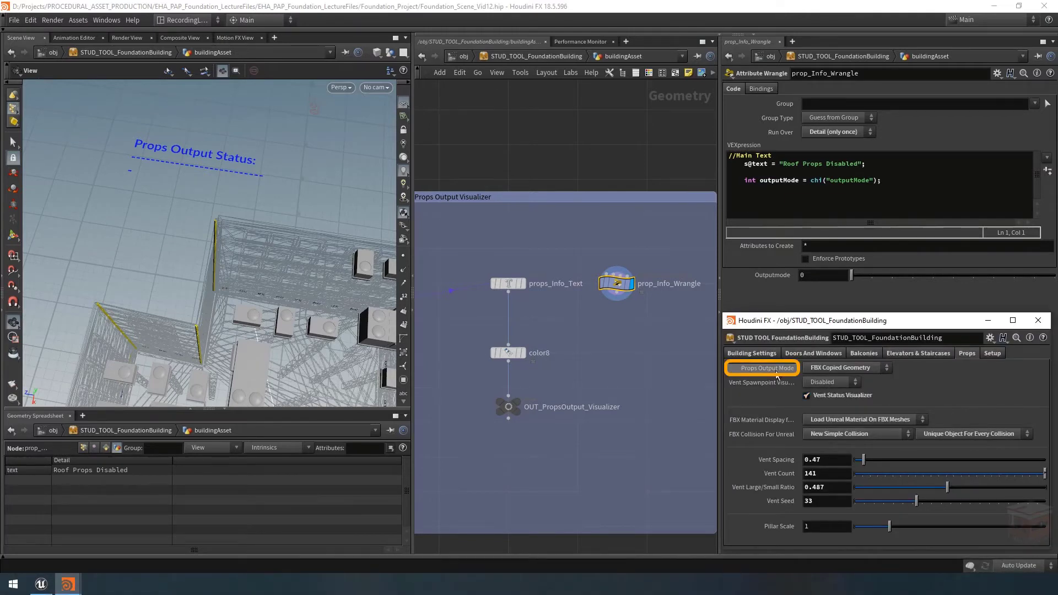
# Paste a relative reference to Props Output Mode into Outputmode, then close the building window.
pyautogui.click(843, 367)
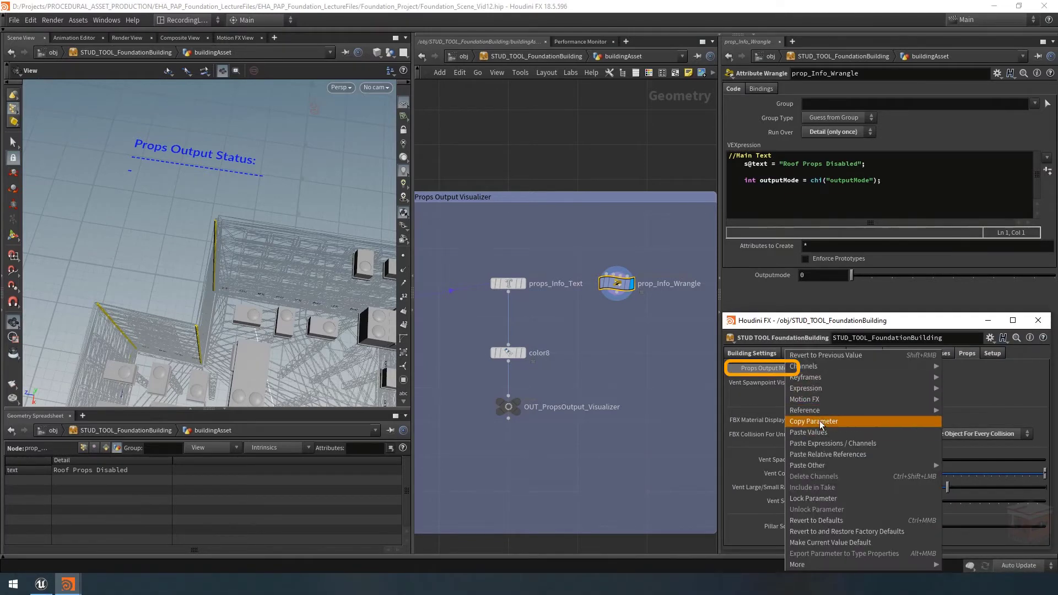
pyautogui.click(819, 421)
pyautogui.rightClick(813, 277)
pyautogui.click(848, 374)
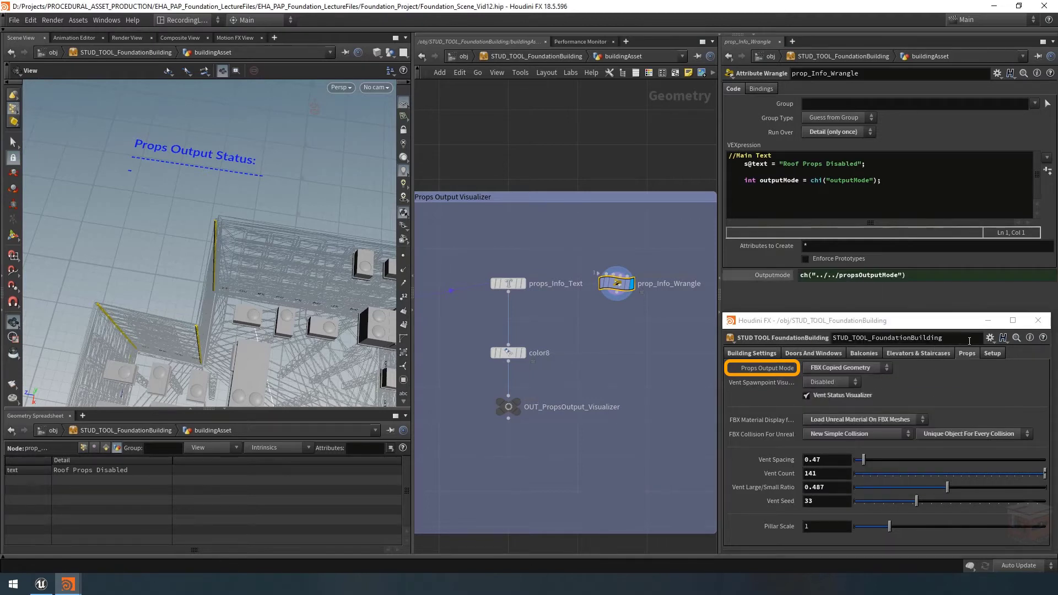
pyautogui.click(989, 321)
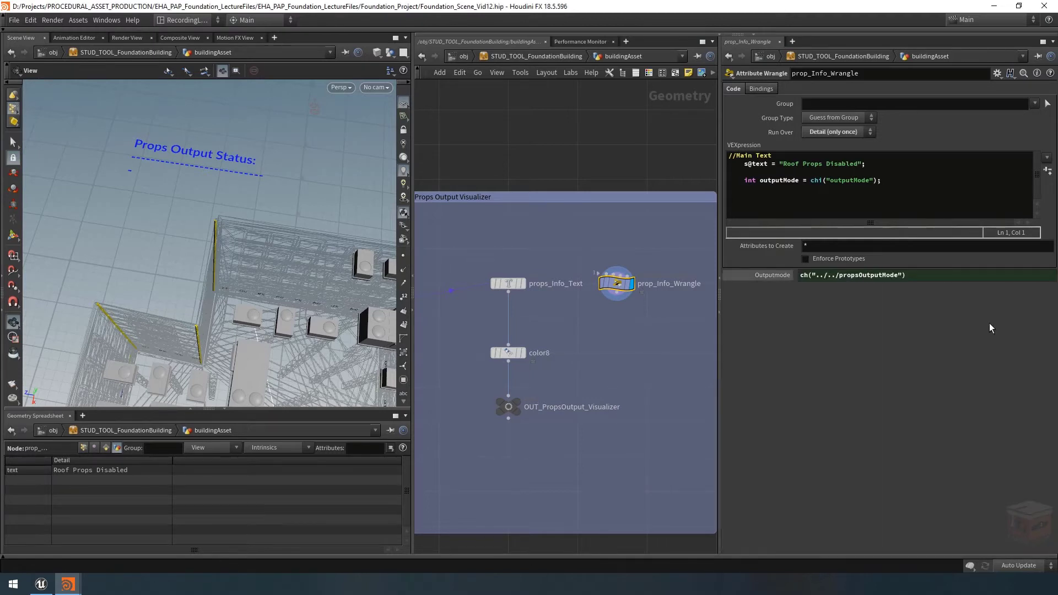
pyautogui.click(896, 180)
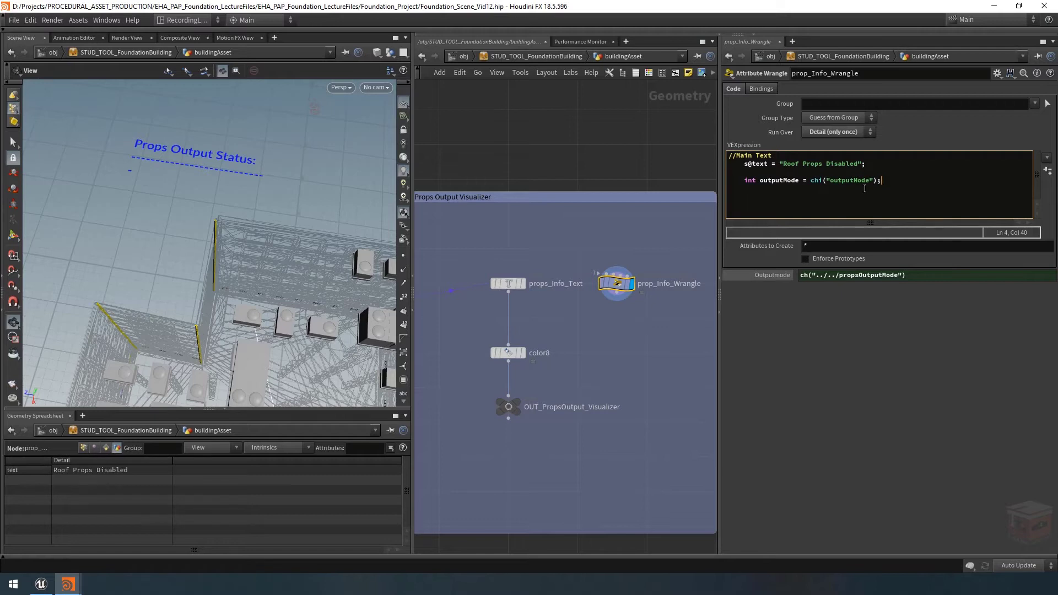
pyautogui.press('Return')
pyautogui.press('Return')
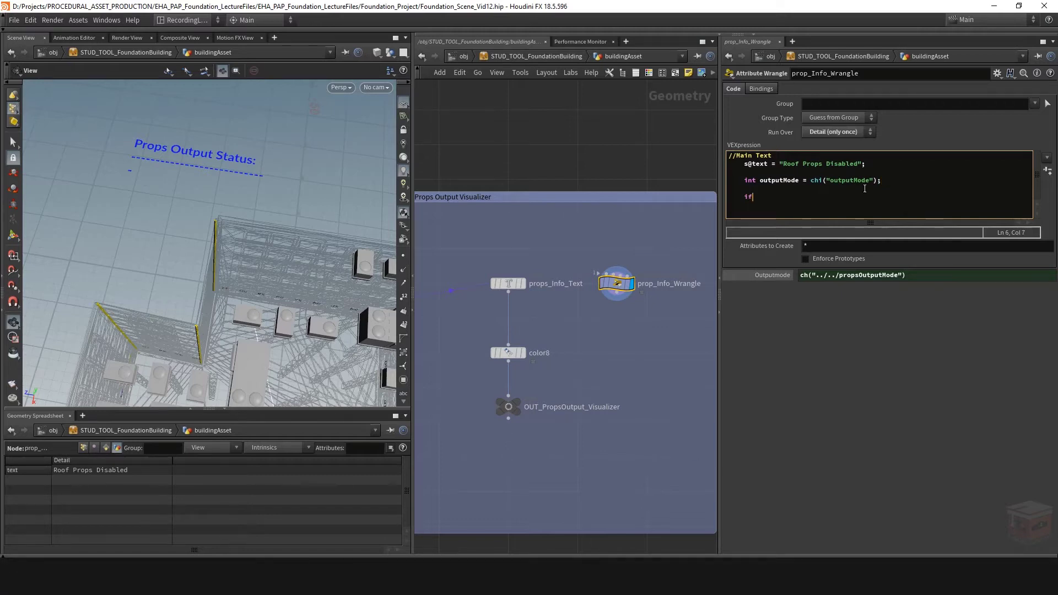
# Write the condition if( outputMode == 1 ) using the copied variable name.
pyautogui.write('if()')
pyautogui.press('Up')
pyautogui.press('Up')
pyautogui.hotkey('shift', 'Right')
pyautogui.hotkey('shift', 'Right')
pyautogui.hotkey('shift', 'Right')
pyautogui.hotkey('shift', 'Right')
pyautogui.hotkey('shift', 'Right')
pyautogui.hotkey('shift', 'Right')
pyautogui.hotkey('shift', 'Right')
pyautogui.hotkey('shift', 'Right')
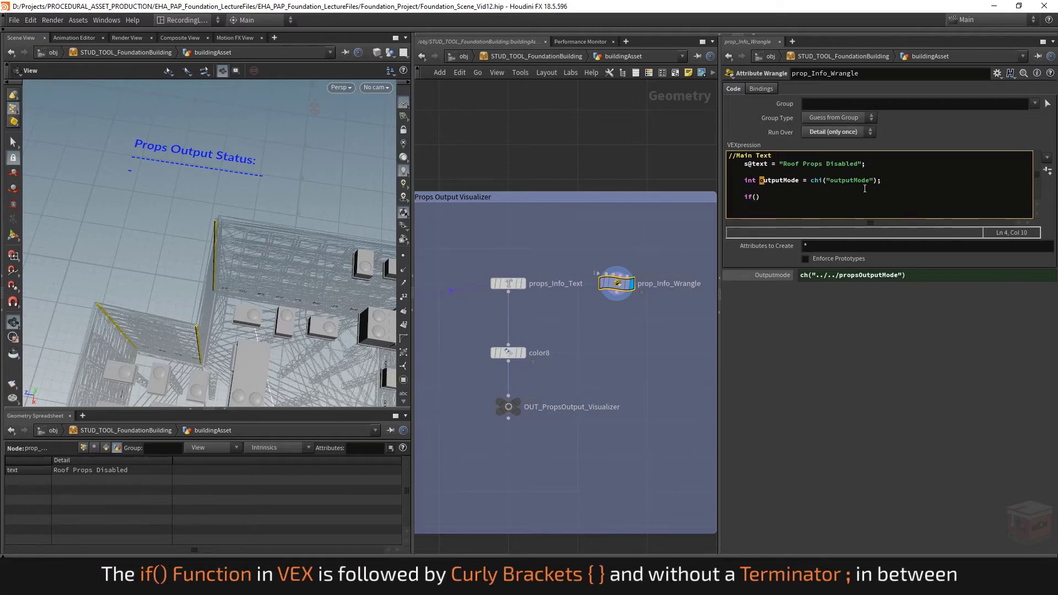
pyautogui.hotkey('shift', 'Right')
pyautogui.hotkey('shift', 'Right')
pyautogui.hotkey('ctrl', 'c')
pyautogui.press('Down')
pyautogui.press('Down')
pyautogui.press('Left')
pyautogui.hotkey('ctrl', 'v')
pyautogui.hotkey('ctrl', 'Left')
pyautogui.hotkey('ctrl', 'Right')
pyautogui.write('== 1')
# Add a braced body setting s@text = "Unreal Instances"; and select the whole block.
pyautogui.press('Return')
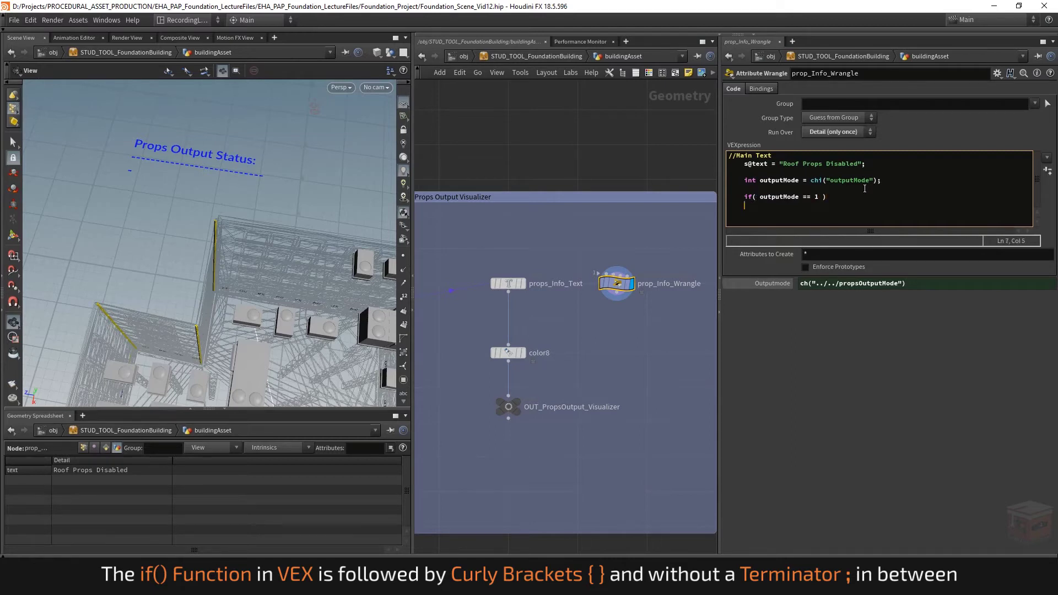
pyautogui.write('{')
pyautogui.press('Return')
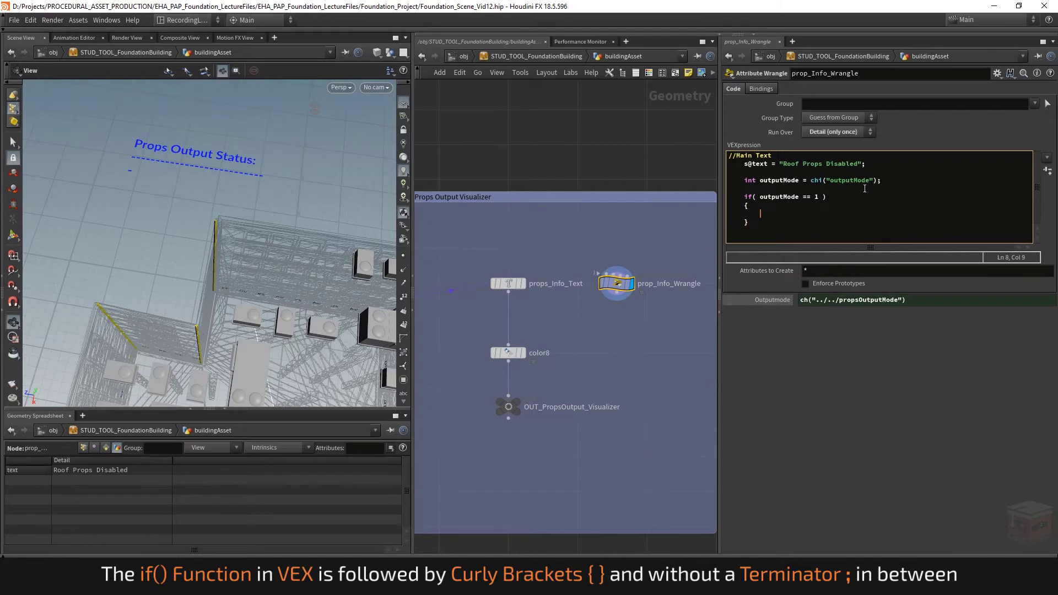
pyautogui.write('s@te')
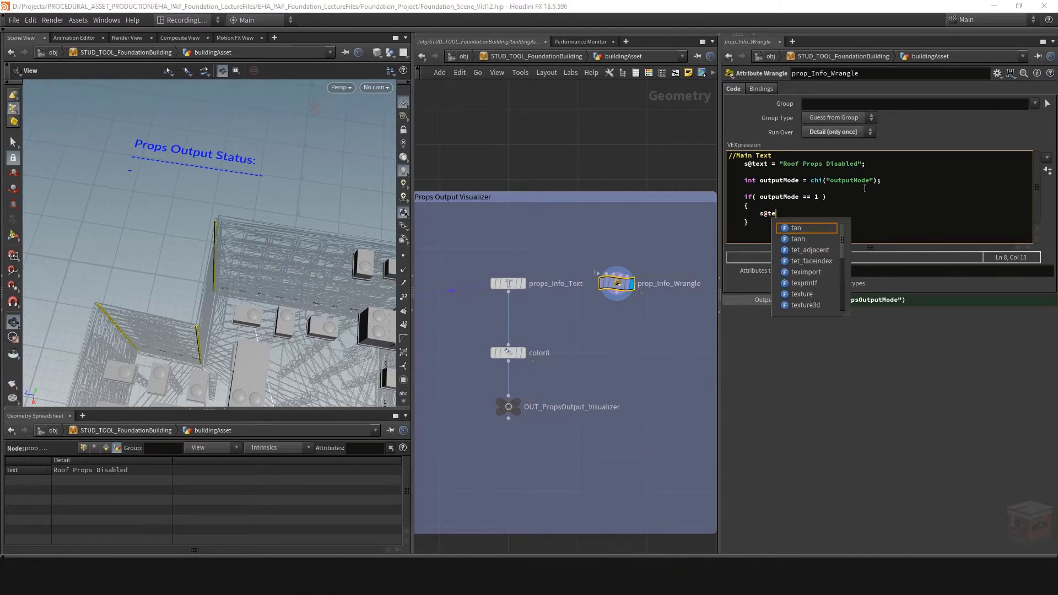
pyautogui.write('xt = ')
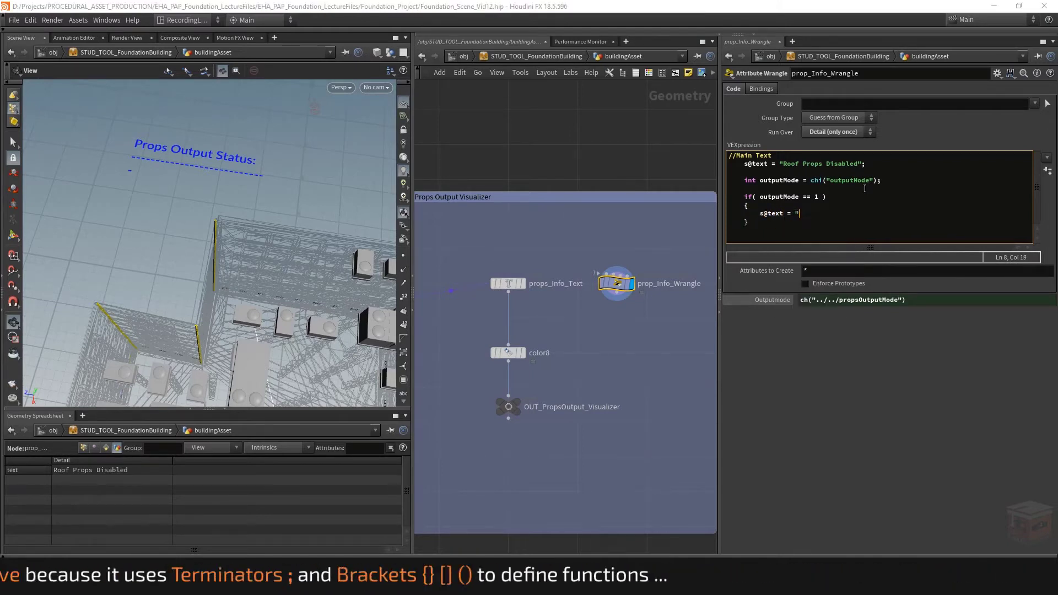
pyautogui.write('"Unreal')
pyautogui.write(' In')
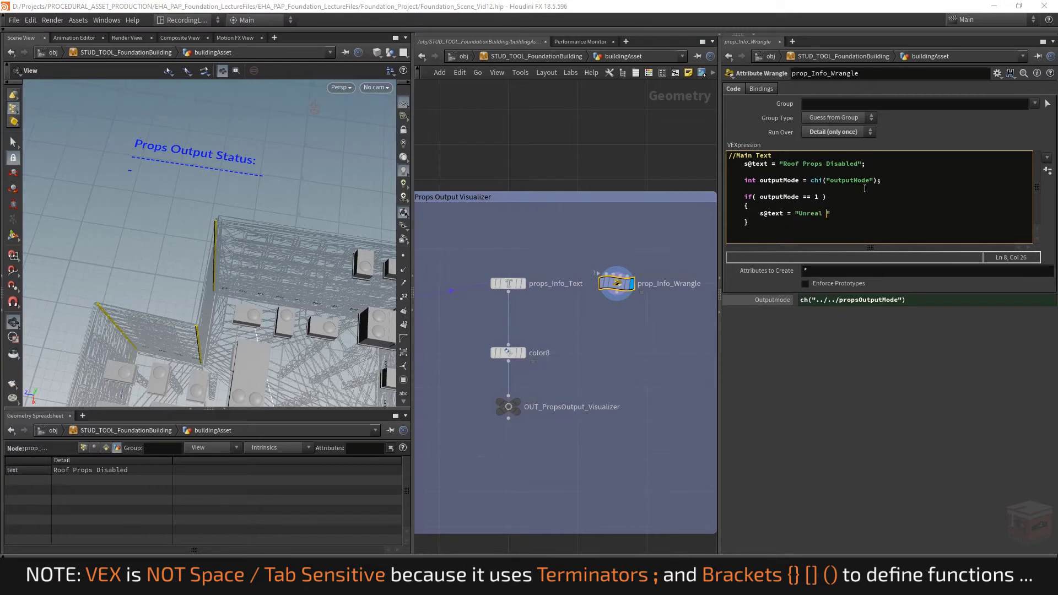
pyautogui.write('stances";')
pyautogui.moveTo(766, 222); pyautogui.dragTo(728, 197)
# Duplicate the if block for outputMode 2 with text "Unreal Split Instances".
pyautogui.hotkey('ctrl', 'c')
pyautogui.click(765, 220)
pyautogui.press('Return')
pyautogui.press('Return')
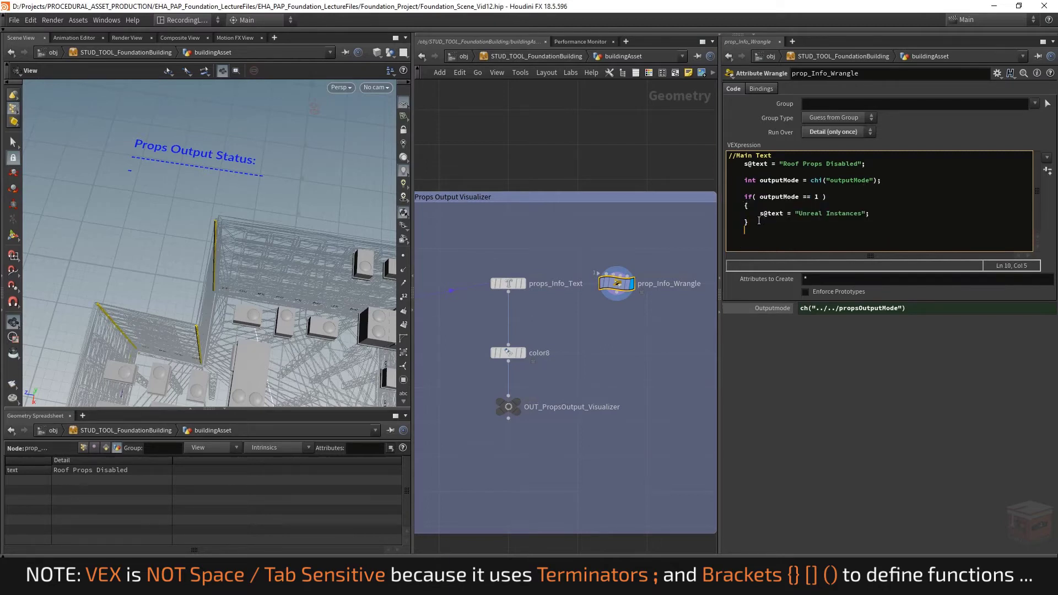
pyautogui.hotkey('ctrl', 'v')
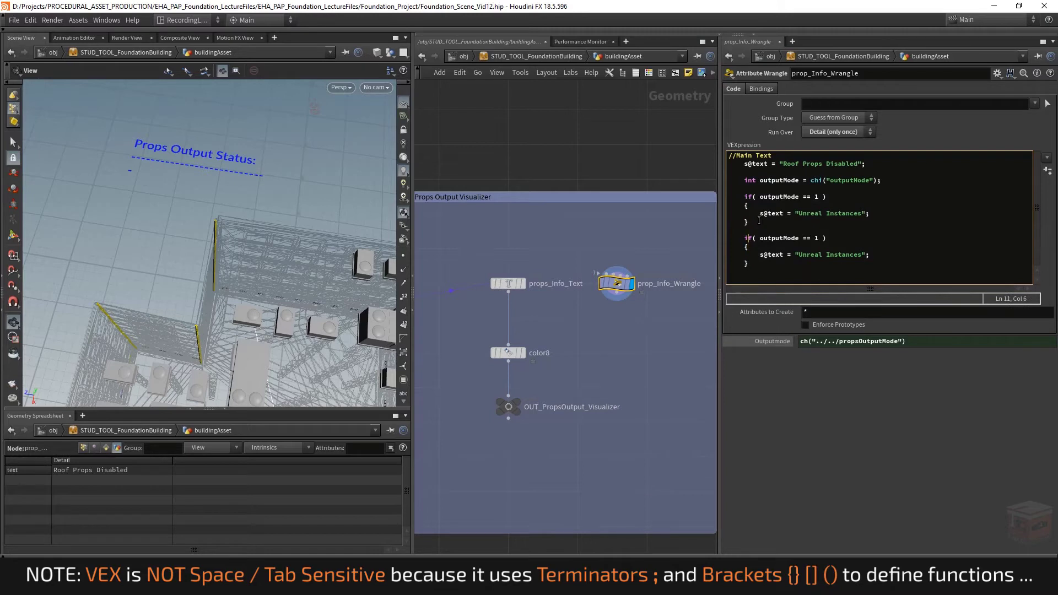
pyautogui.press('Up')
pyautogui.press('Up')
pyautogui.press('Up')
pyautogui.press('End')
pyautogui.press('Left')
pyautogui.press('Left')
pyautogui.press('Down')
pyautogui.press('Down')
pyautogui.press('Right')
pyautogui.press('Right')
pyautogui.write('Split')
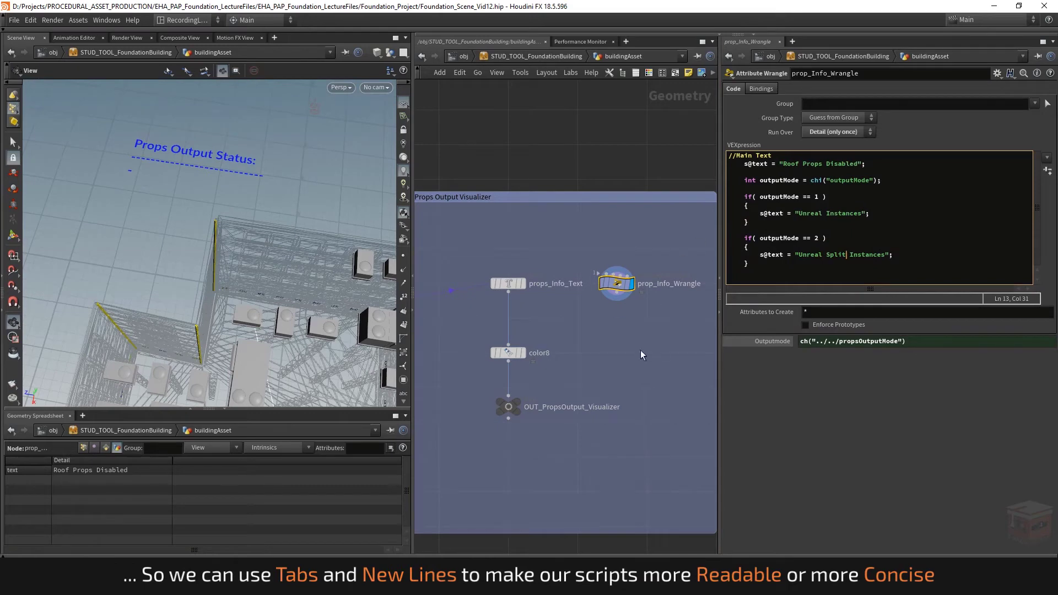
pyautogui.press('End')
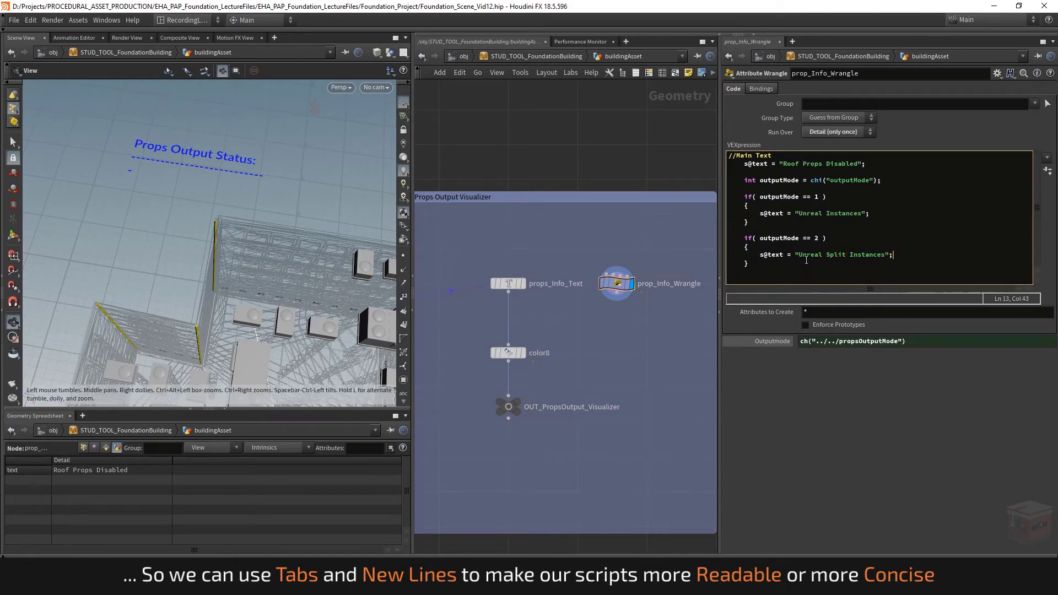
# Add an outputMode 3 block setting text to "FBX Meshes - Combined Generated Geometry".
pyautogui.click(773, 280)
pyautogui.press('Return')
pyautogui.hotkey('ctrl', 'v')
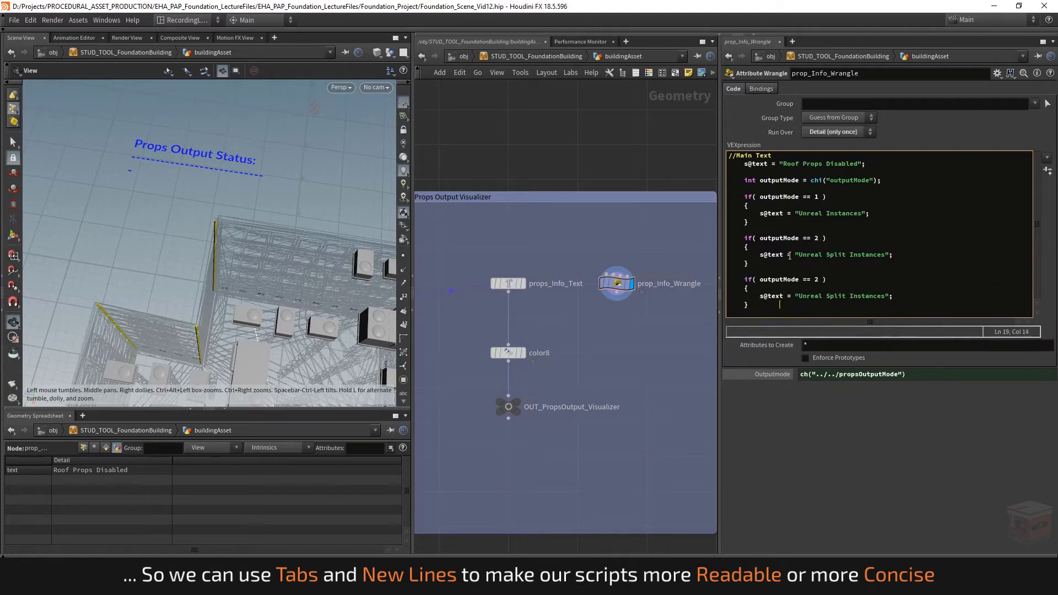
pyautogui.press('Return')
pyautogui.press('Return')
pyautogui.hotkey('ctrl', 'v')
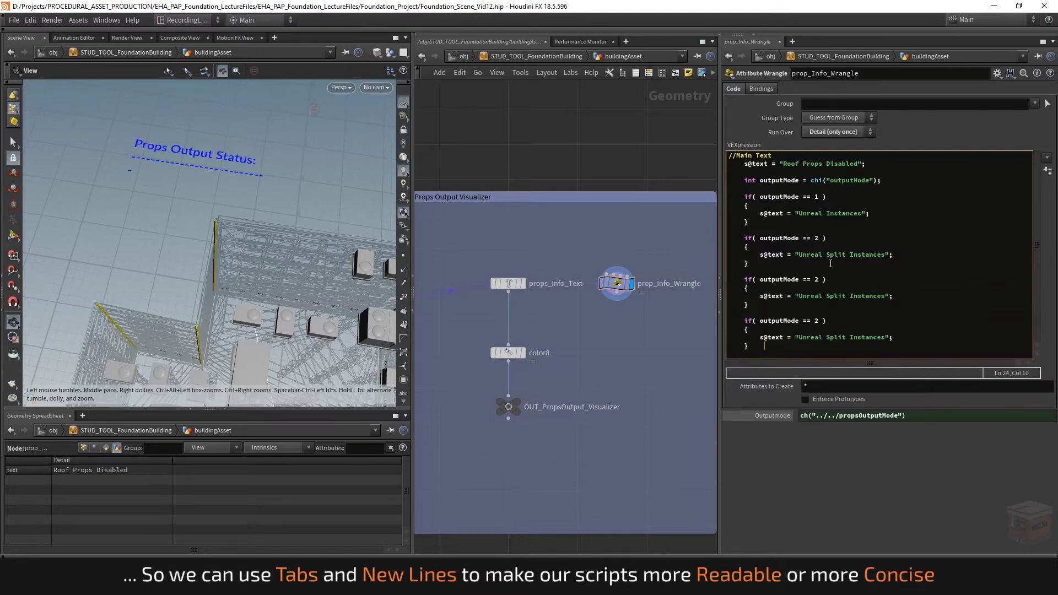
pyautogui.doubleClick(816, 279)
pyautogui.write('3')
pyautogui.moveTo(799, 297); pyautogui.dragTo(885, 296)
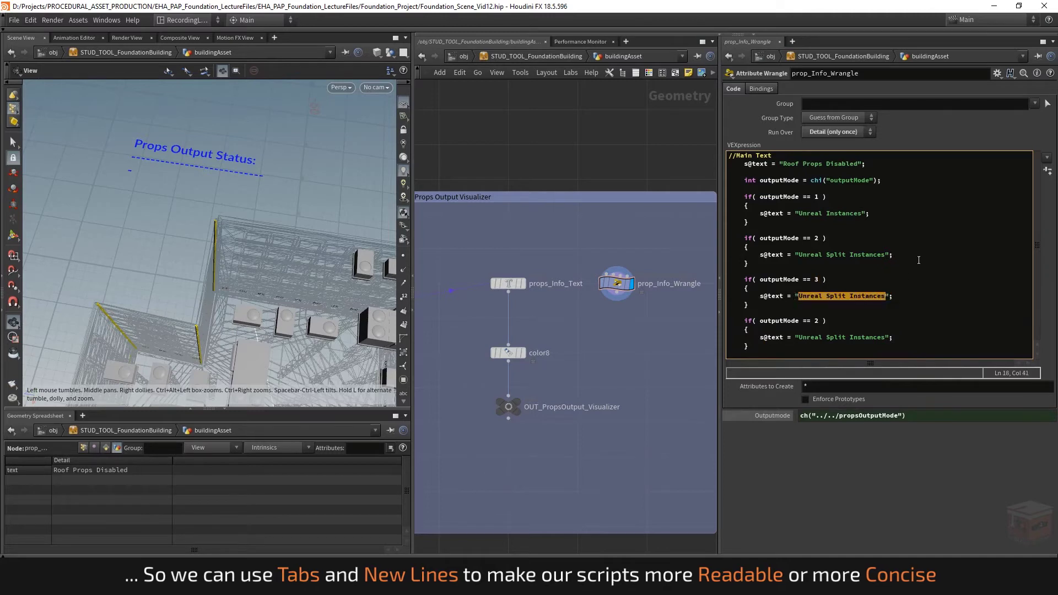
pyautogui.write('FBX M')
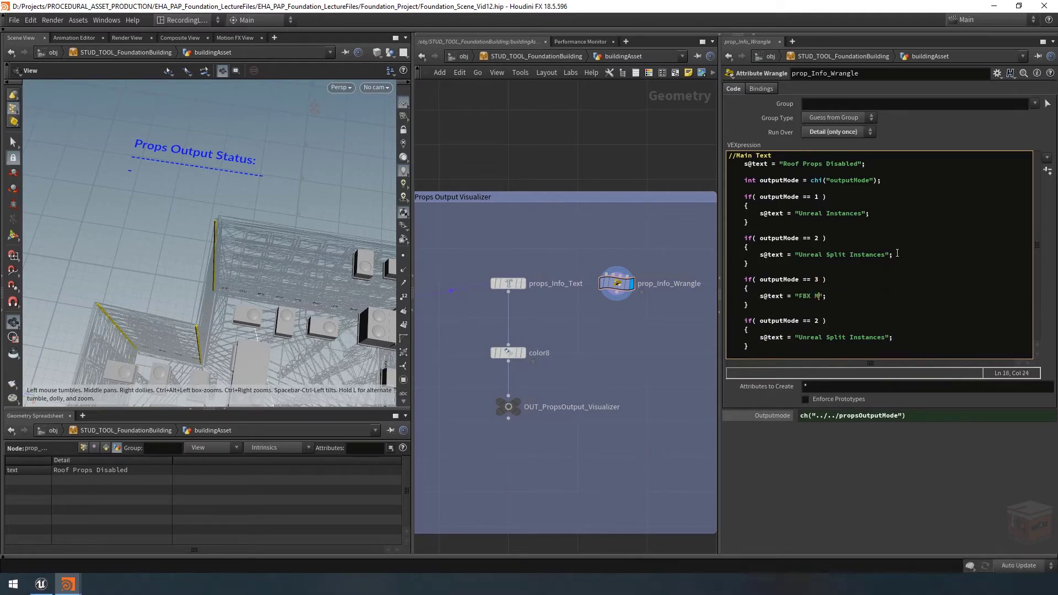
pyautogui.write('eshes - Combined Generated Geoem')
pyautogui.press('BackSpace')
pyautogui.press('BackSpace')
pyautogui.write('metry')
# Add an outputMode 4 block setting text to "FBX Meshes - Instanced Generated Geometry".
pyautogui.click(981, 298)
pyautogui.moveTo(971, 296); pyautogui.dragTo(718, 293)
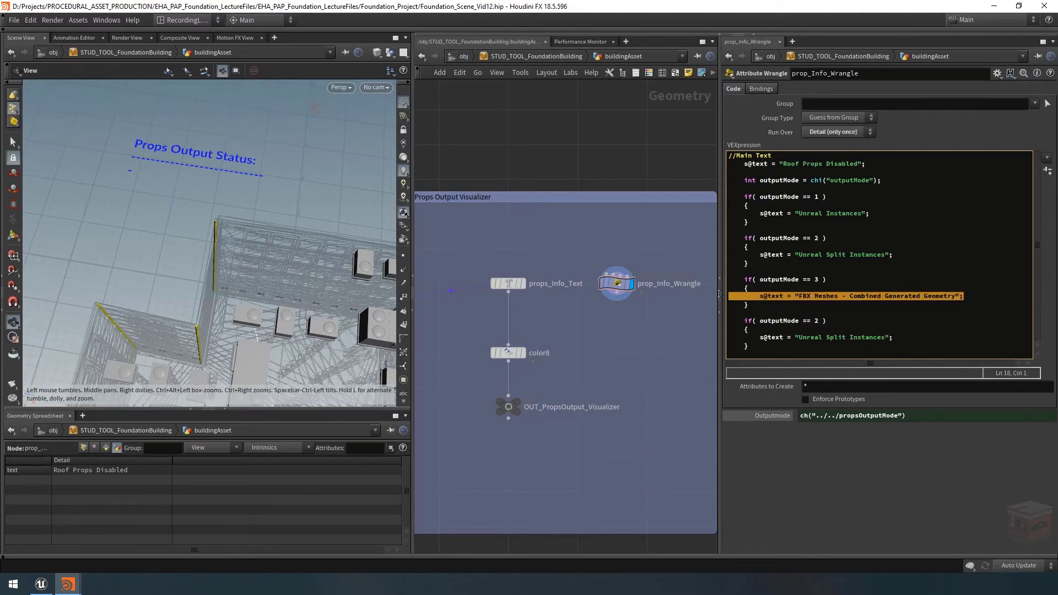
pyautogui.hotkey('ctrl', 'c')
pyautogui.moveTo(730, 339); pyautogui.dragTo(895, 337)
pyautogui.hotkey('ctrl', 'v')
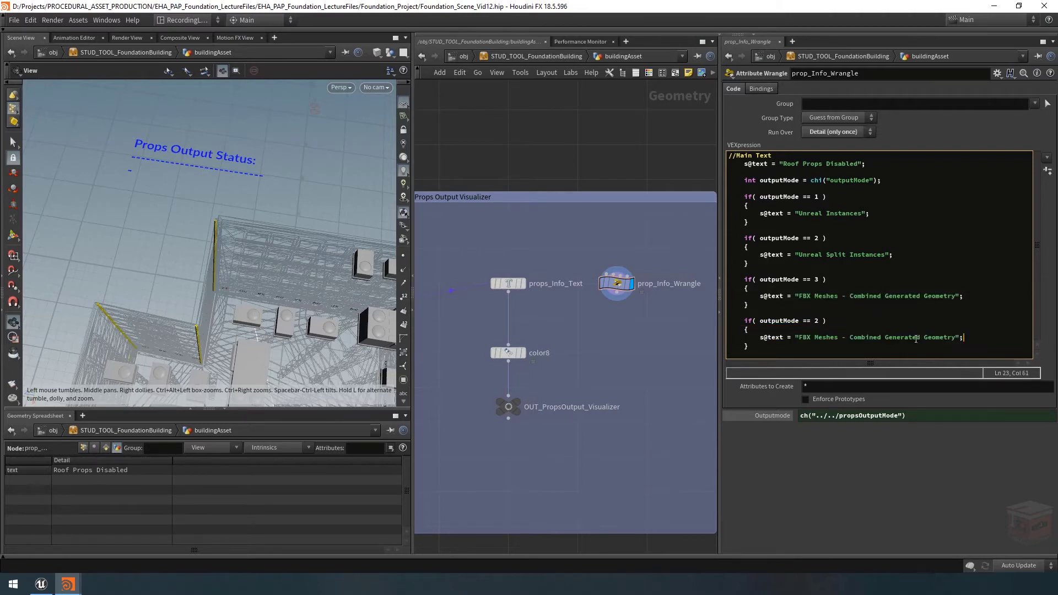
pyautogui.doubleClick(874, 337)
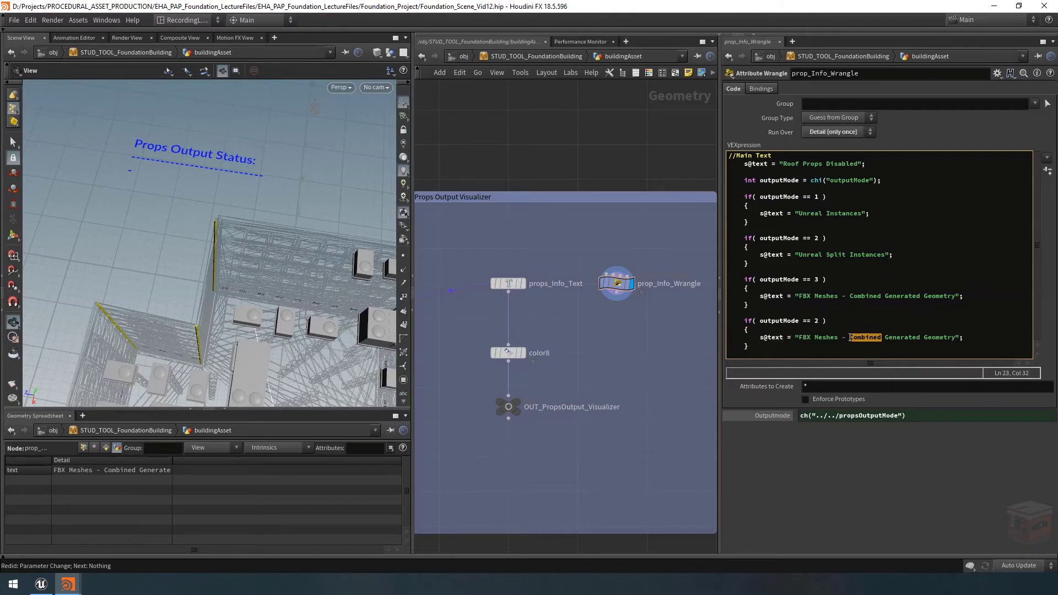
pyautogui.write('Instanced')
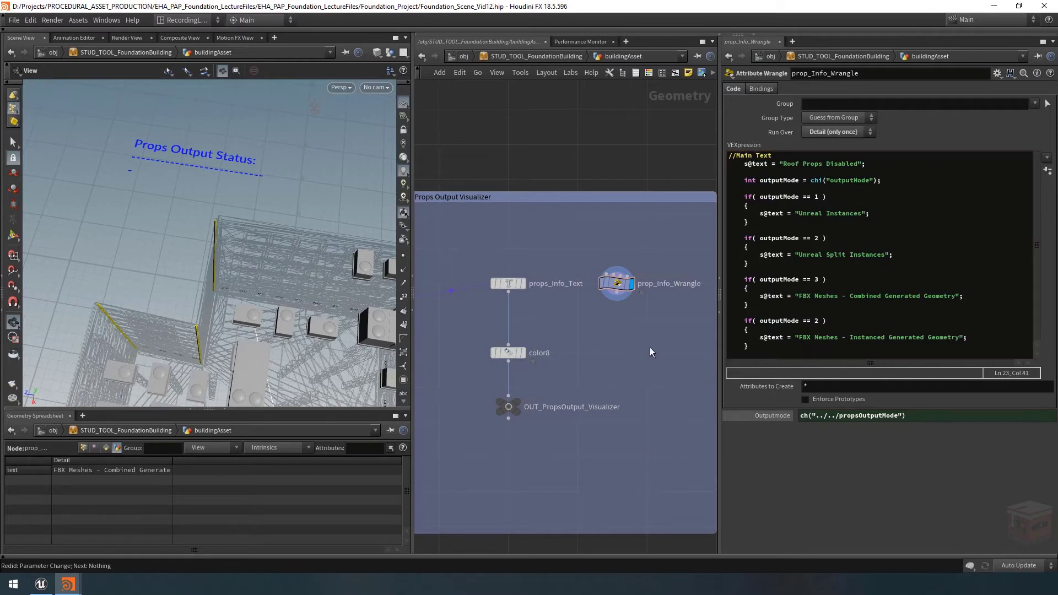
pyautogui.click(976, 335)
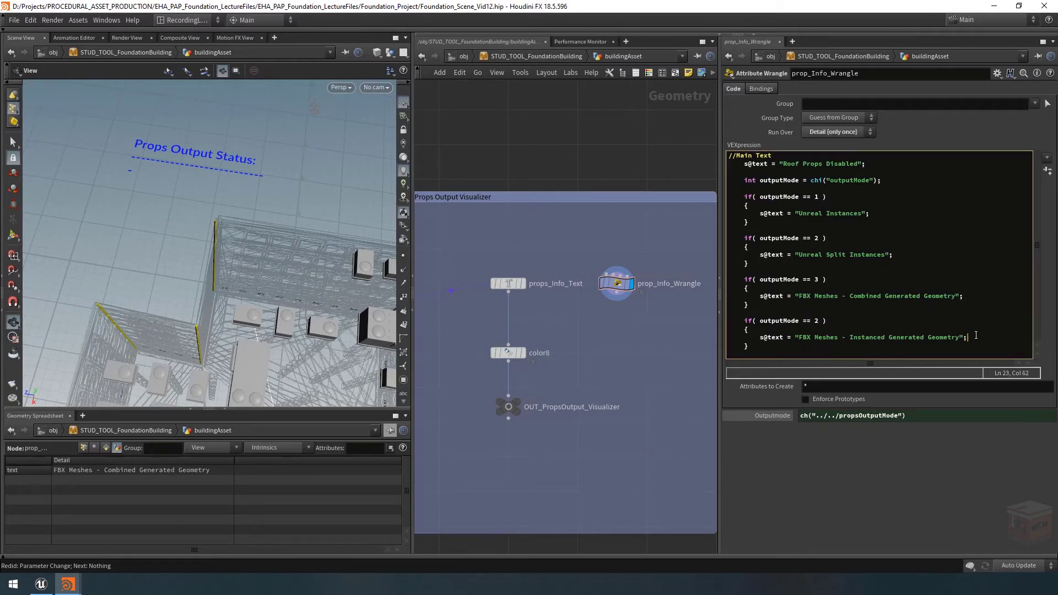
pyautogui.doubleClick(817, 321)
pyautogui.write('4')
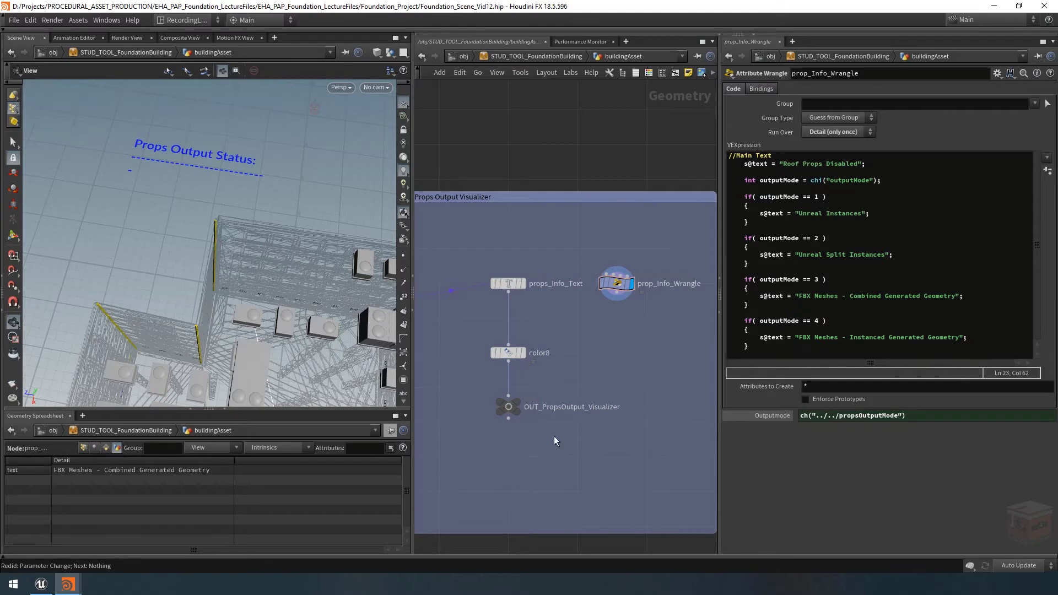
pyautogui.click(67, 584)
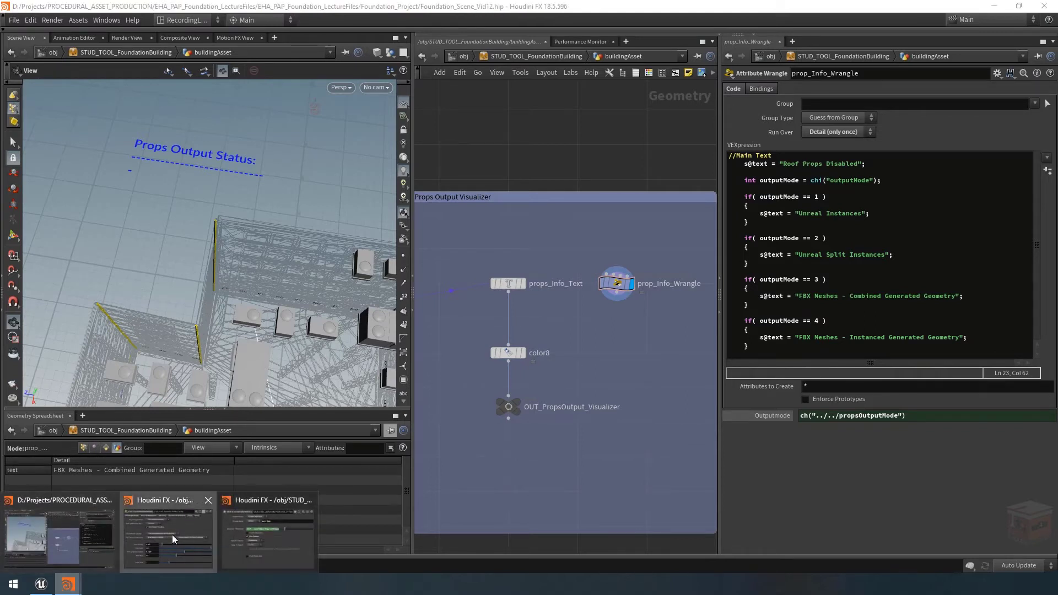
pyautogui.click(172, 535)
pyautogui.click(853, 368)
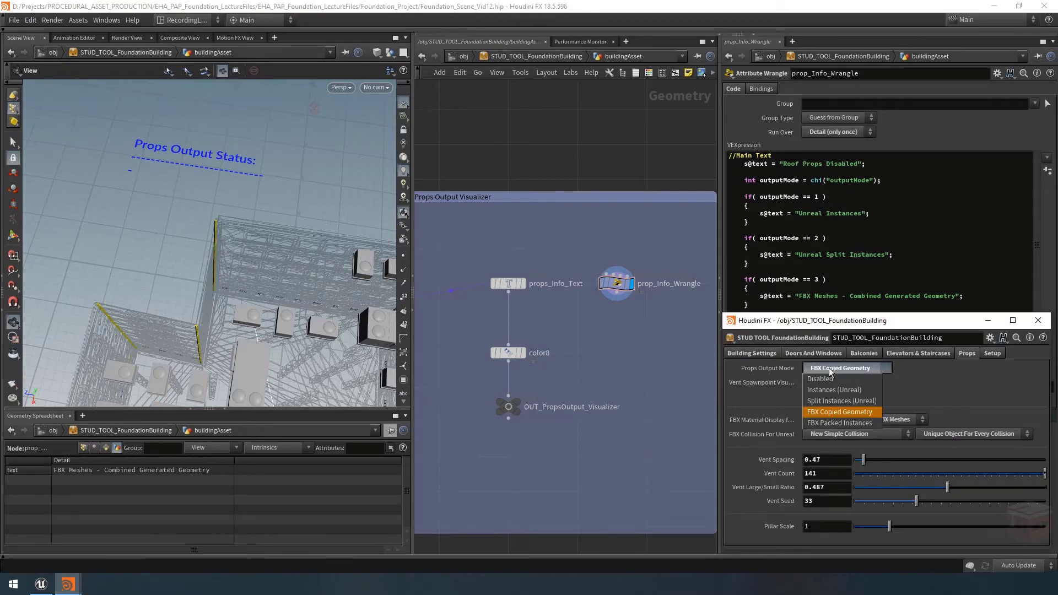
pyautogui.click(843, 423)
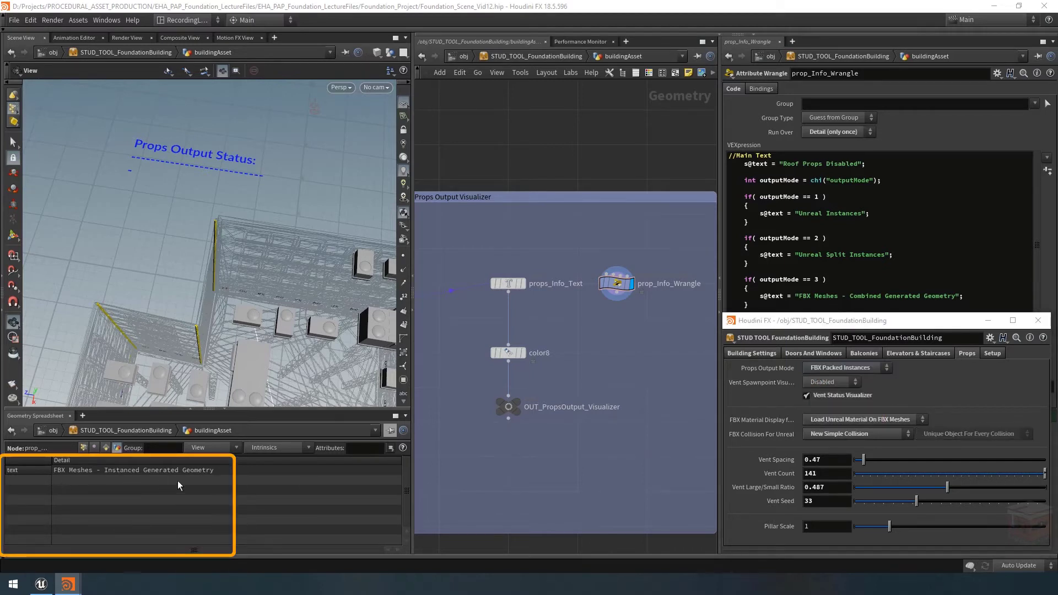
pyautogui.click(860, 366)
pyautogui.click(844, 389)
pyautogui.click(847, 369)
pyautogui.click(844, 378)
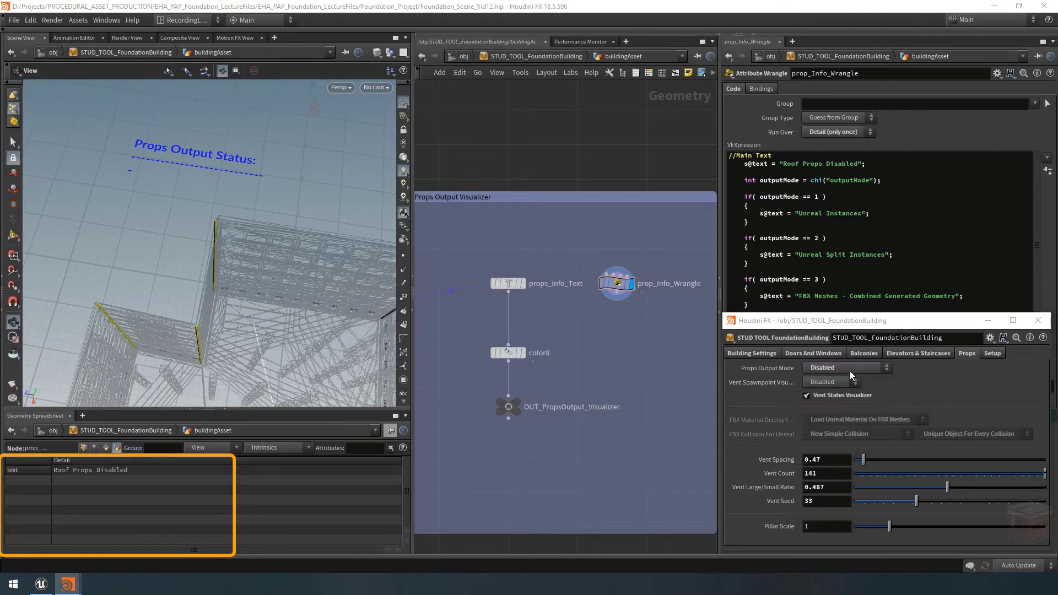
pyautogui.click(852, 367)
pyautogui.click(847, 412)
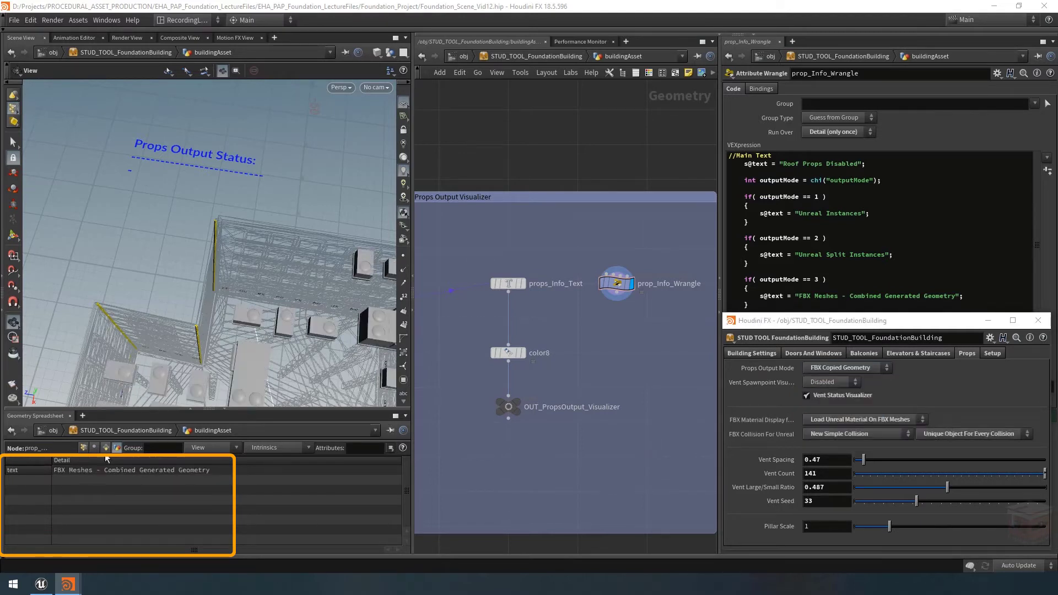
pyautogui.click(989, 319)
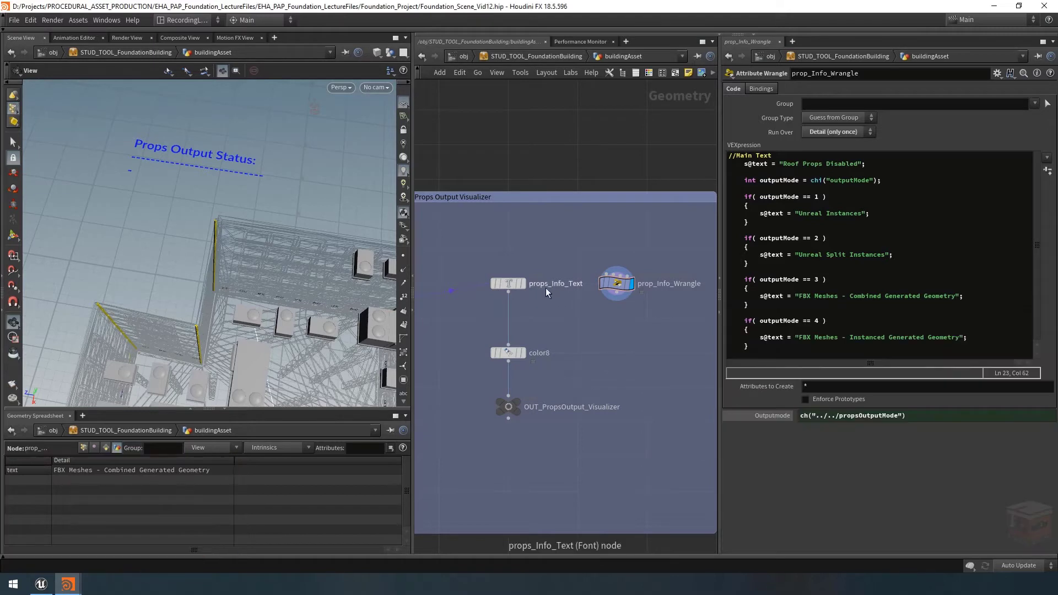
pyautogui.moveTo(619, 287)
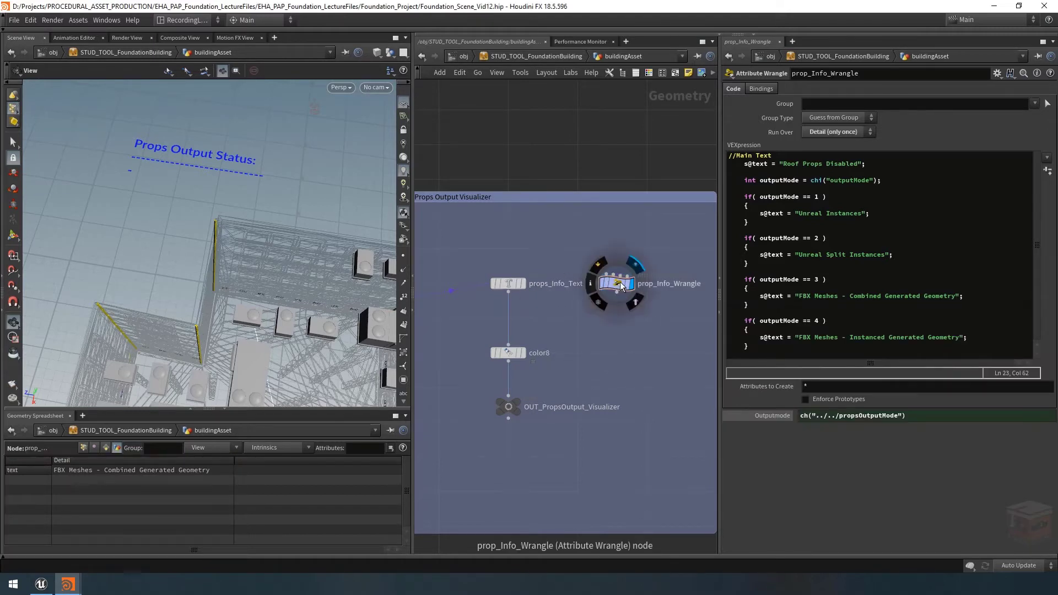
pyautogui.moveTo(511, 284)
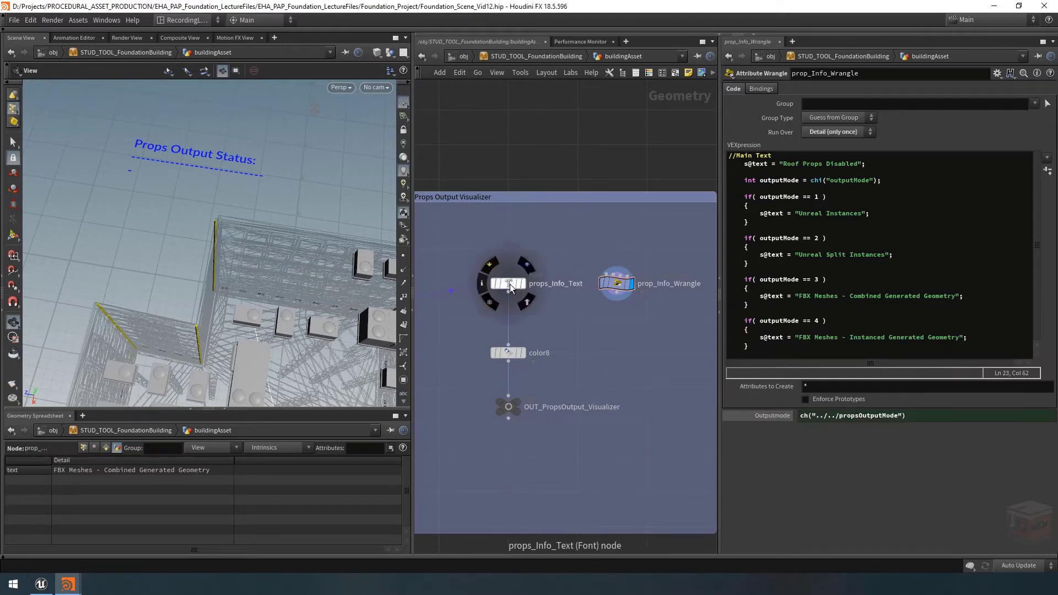
# Add a spare input to props_Info_Text and set Spare Input 1 to ../prop_Info_Wrangle.
pyautogui.click(508, 283)
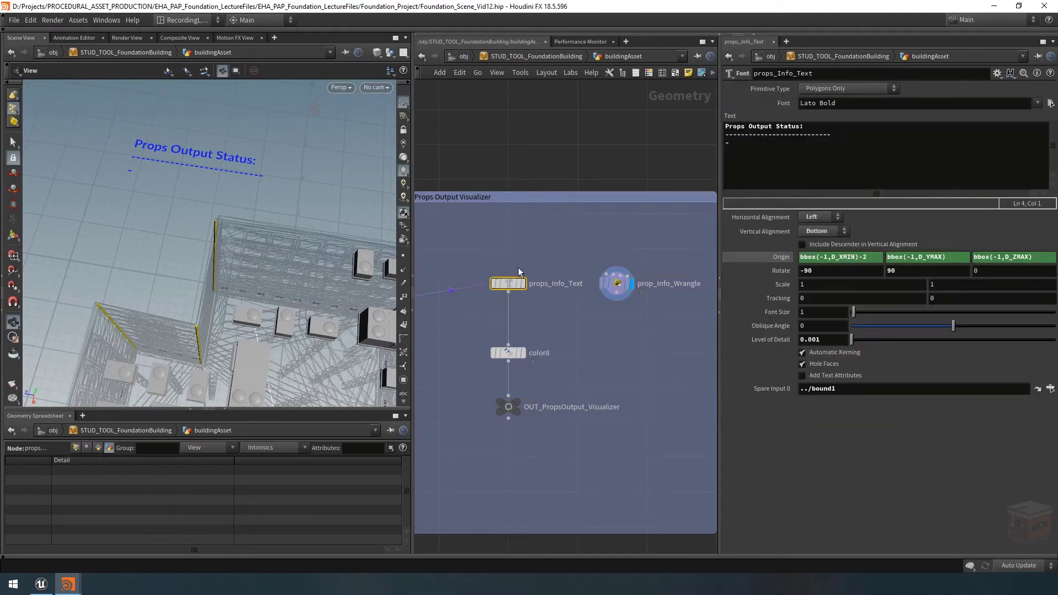
pyautogui.click(997, 74)
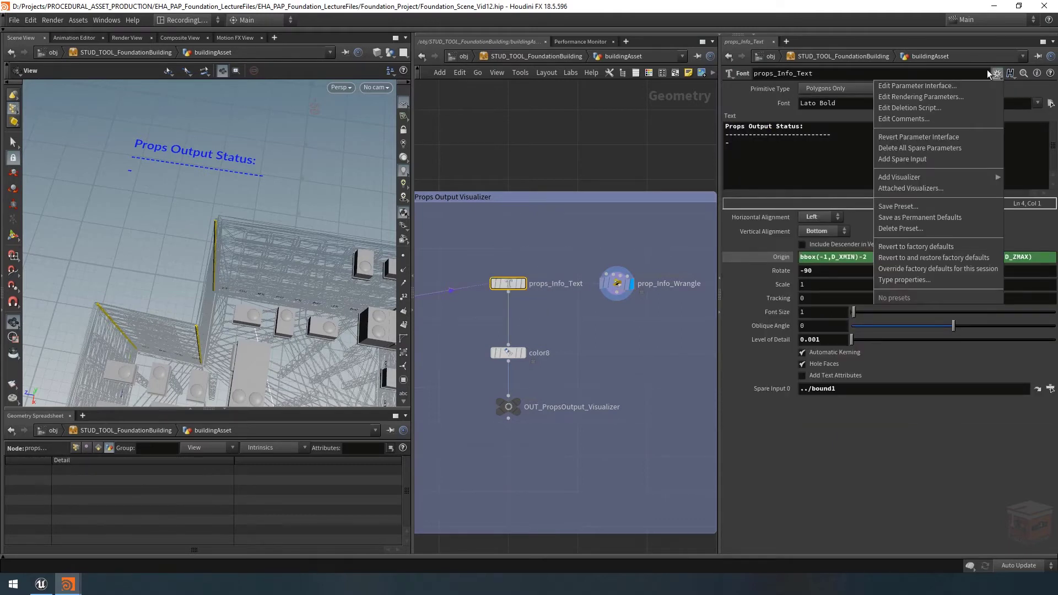
pyautogui.click(923, 160)
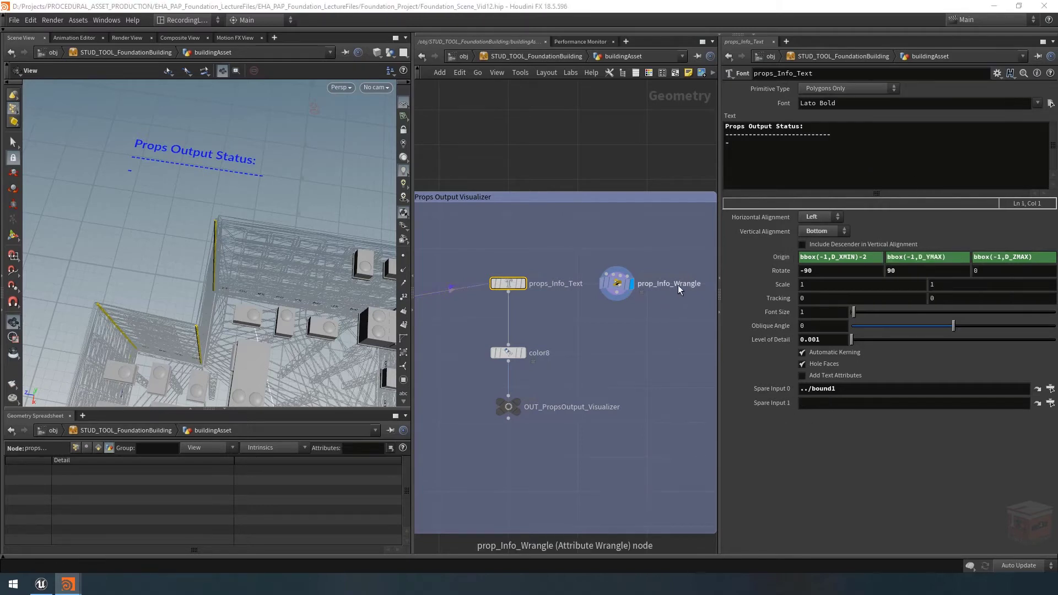
pyautogui.doubleClick(664, 284)
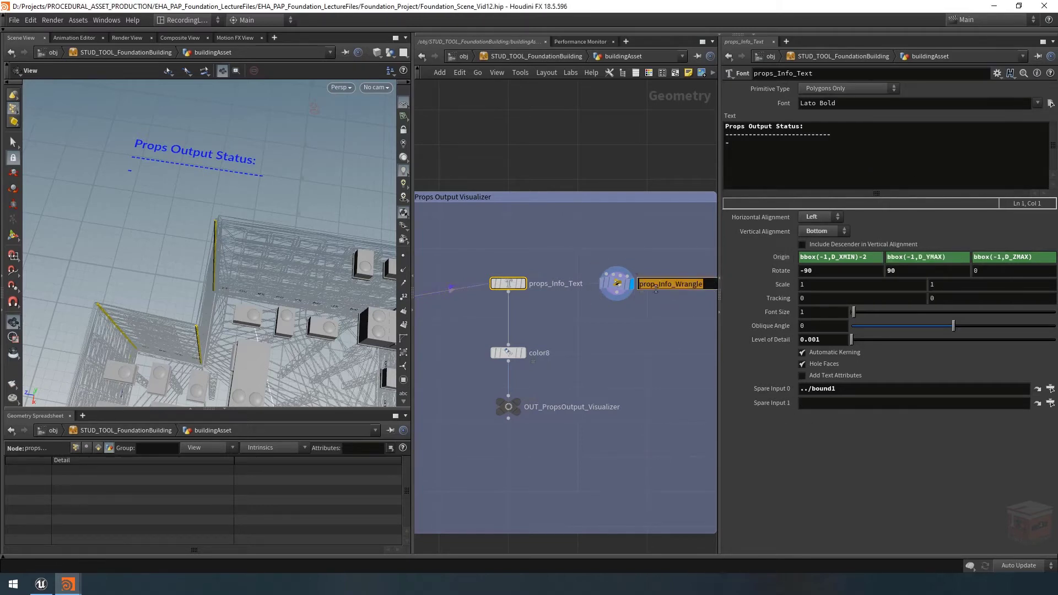
pyautogui.click(808, 402)
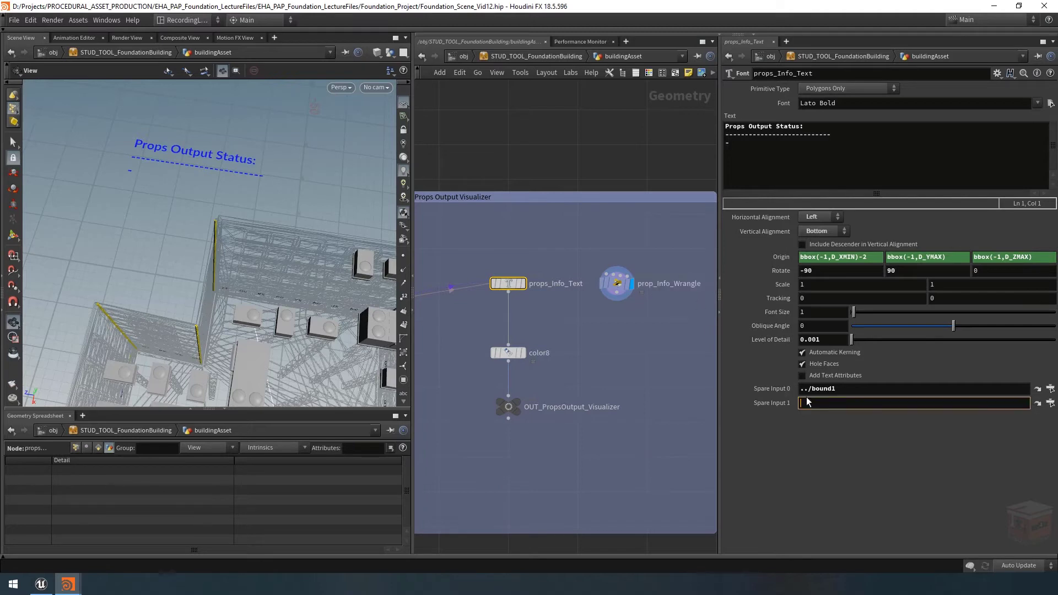
pyautogui.write('../prop_Info_Wrangle')
pyautogui.press('Return')
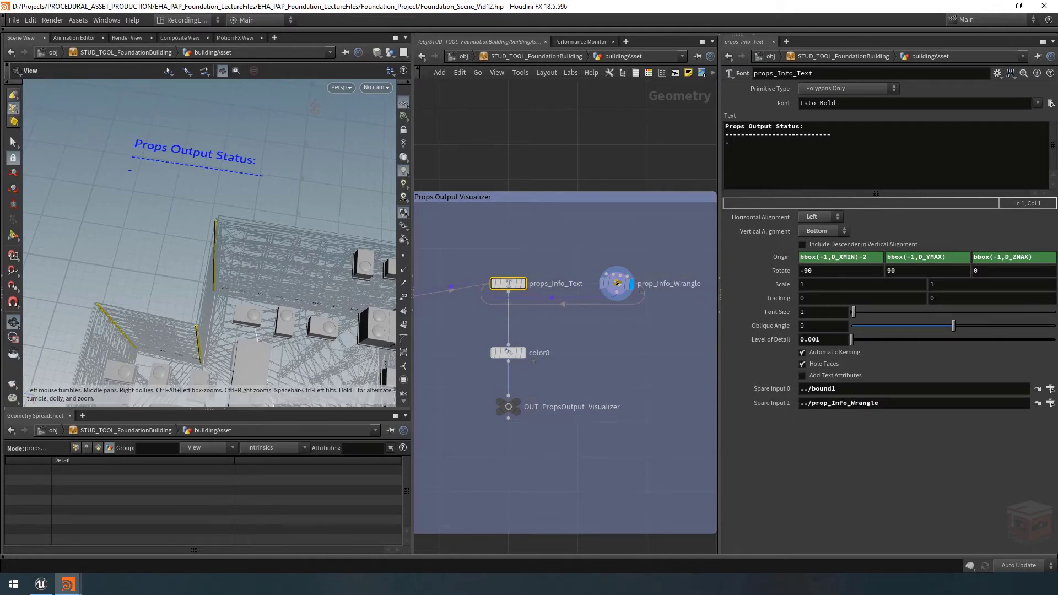
# Put the expression `details(-2,"text")` on the third line of the Font text.
pyautogui.click(786, 144)
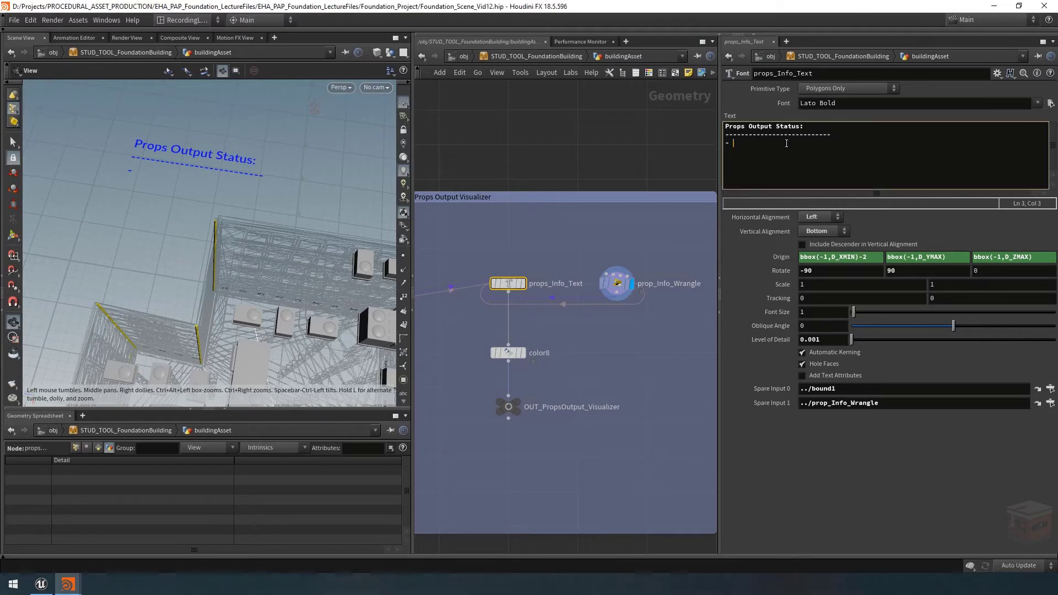
pyautogui.write('`')
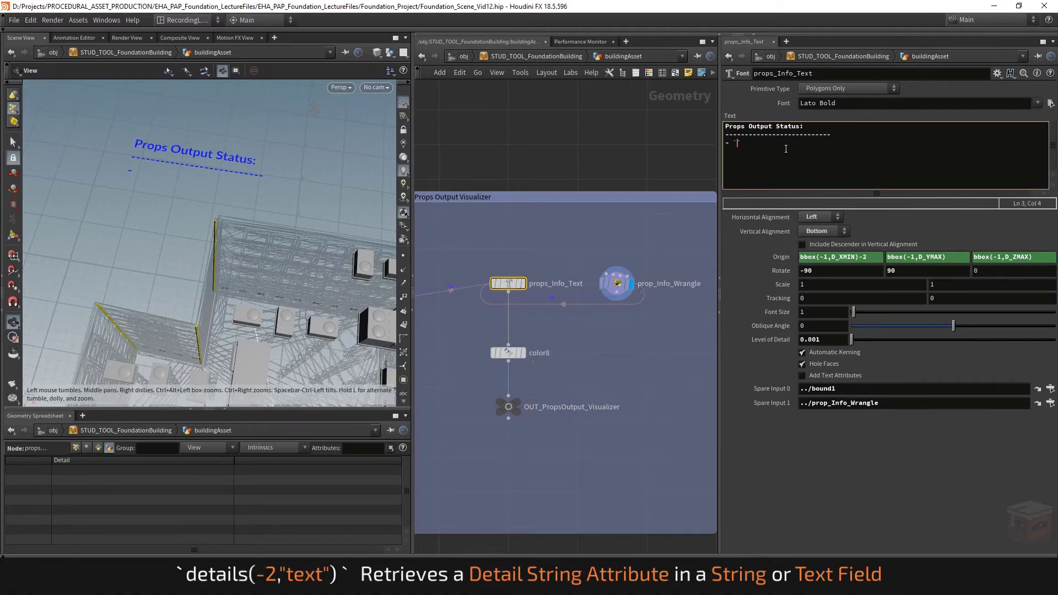
pyautogui.write('`detail()')
pyautogui.press('Left')
pyautogui.press('Left')
pyautogui.write('s')
pyautogui.press('Right')
pyautogui.write('-2')
pyautogui.write(',')
pyautogui.write('""')
pyautogui.write('text')
pyautogui.press('Right')
pyautogui.click(655, 246)
pyautogui.scroll(-3, 257, 235)
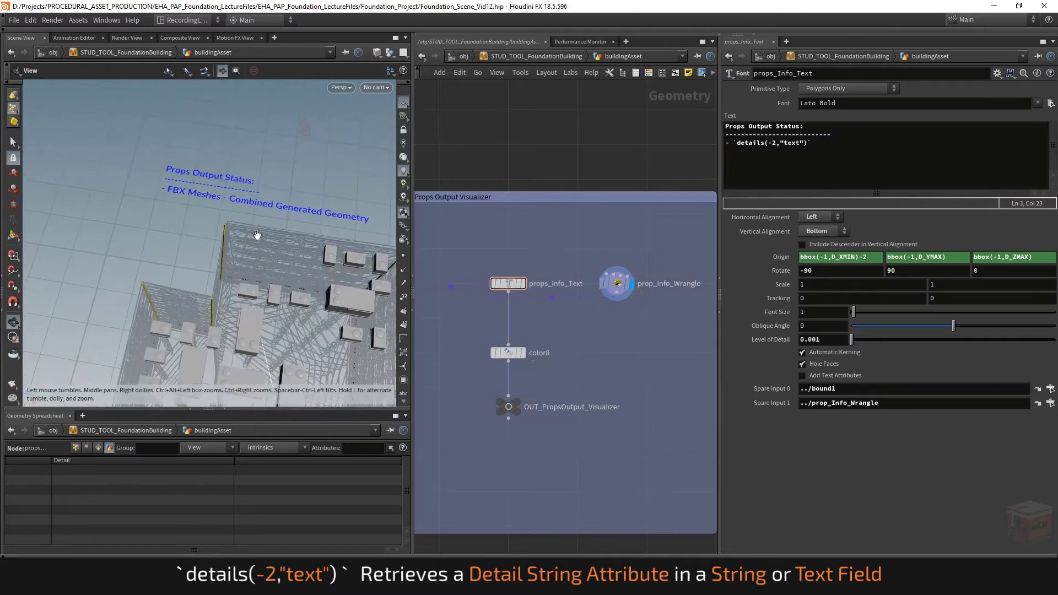
# Inspect prop_Info_Wrangle's detail text attribute and the props_Info_Text node.
pyautogui.scroll(-2, 257, 235)
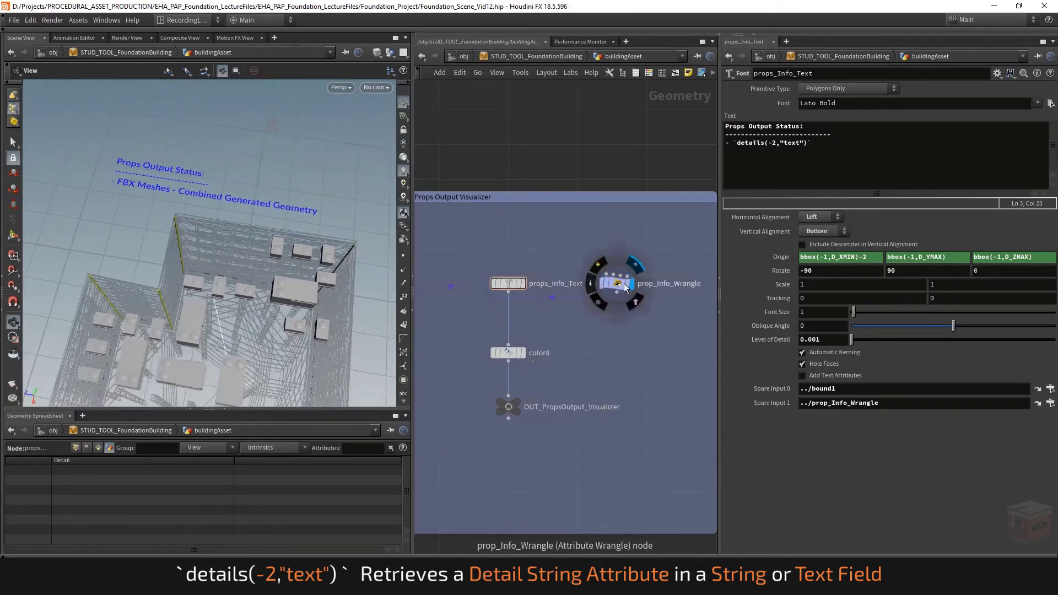
pyautogui.click(619, 282)
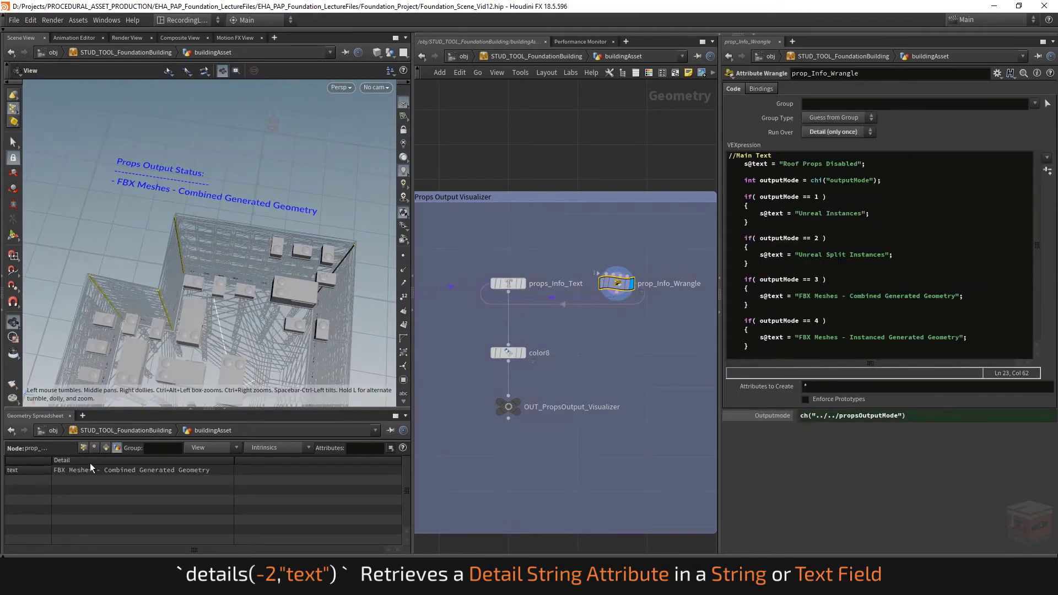
pyautogui.moveTo(554, 248); pyautogui.dragTo(489, 305)
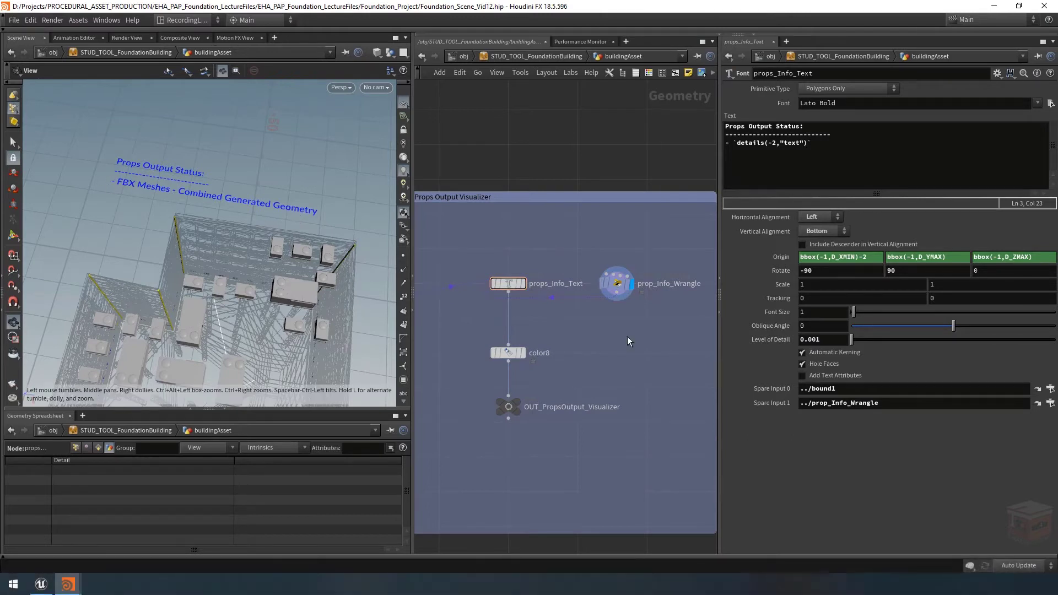
pyautogui.moveTo(656, 336); pyautogui.dragTo(605, 256)
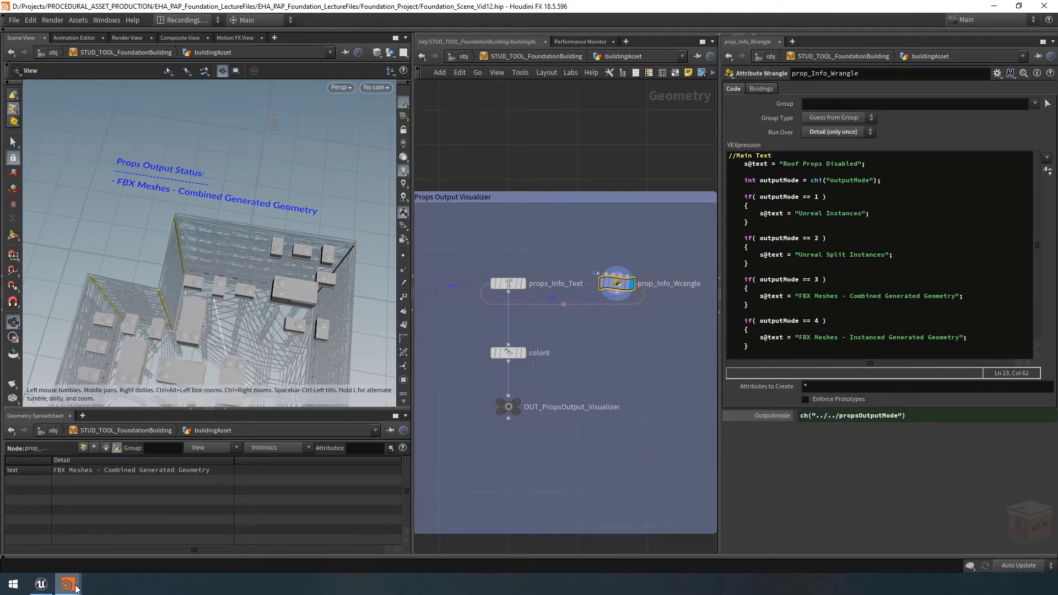
# Set the building tool's Props Output Mode to Instances (Unreal).
pyautogui.moveTo(68, 584)
pyautogui.click(150, 543)
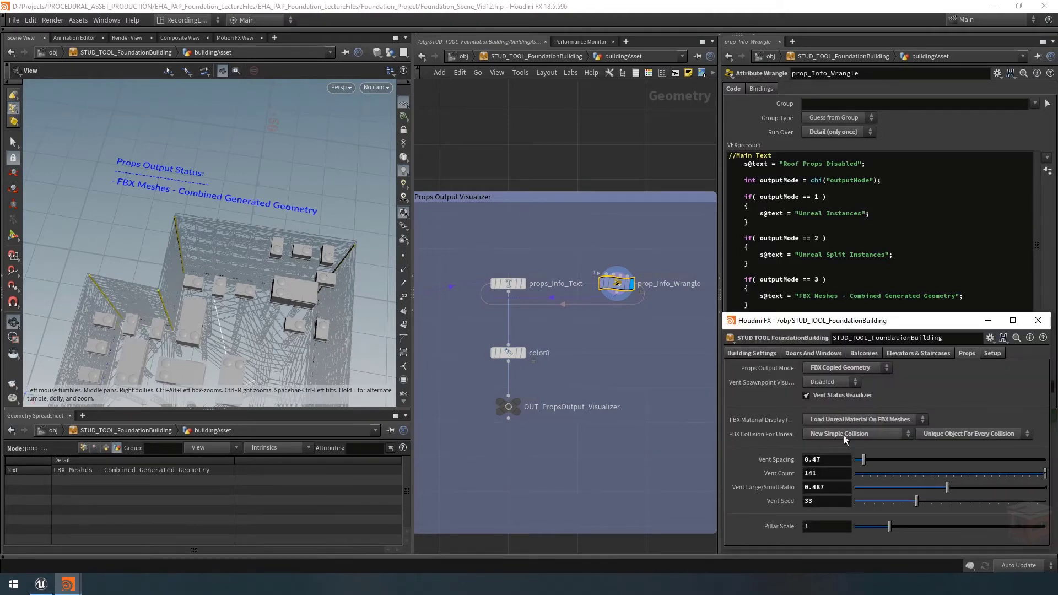
pyautogui.click(855, 422)
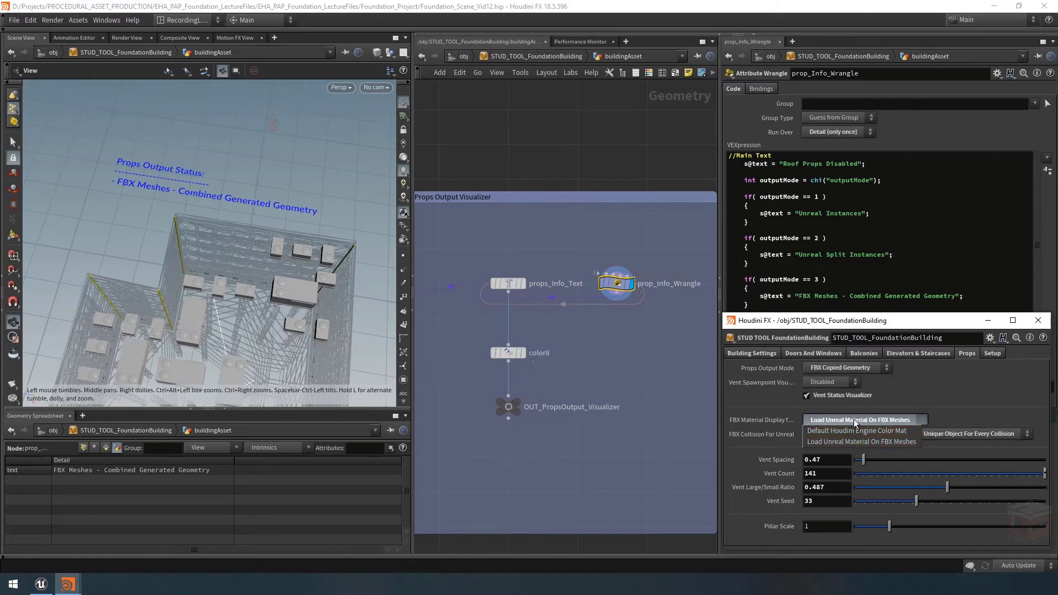
pyautogui.click(851, 419)
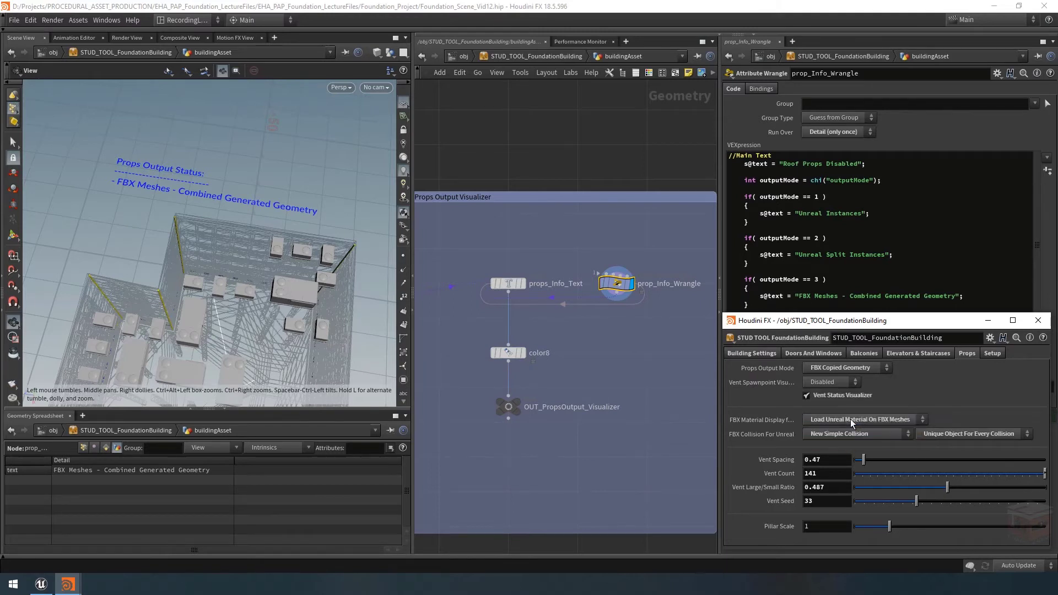
pyautogui.click(864, 368)
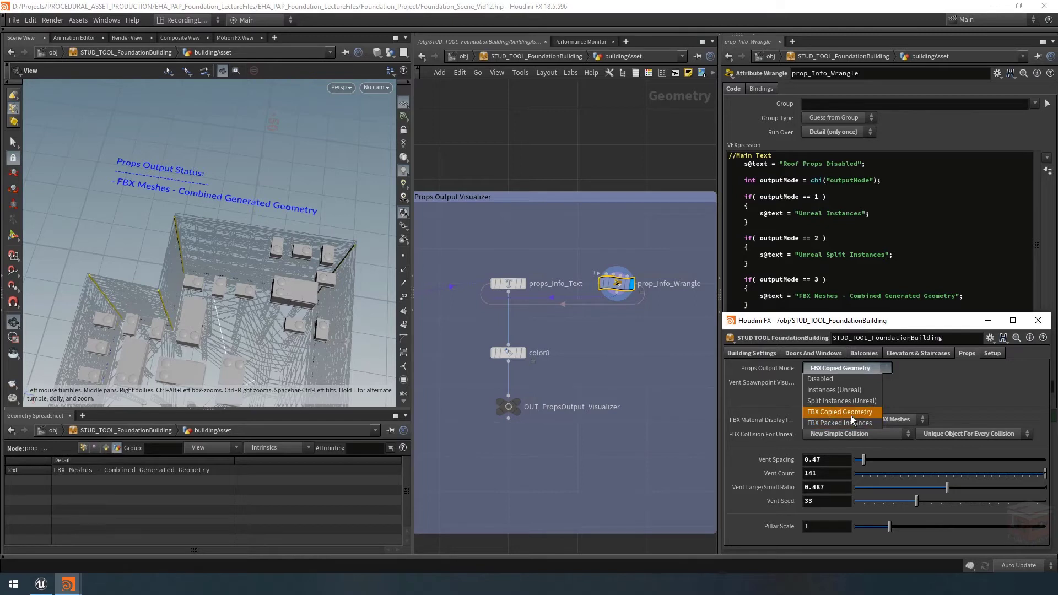
pyautogui.click(836, 390)
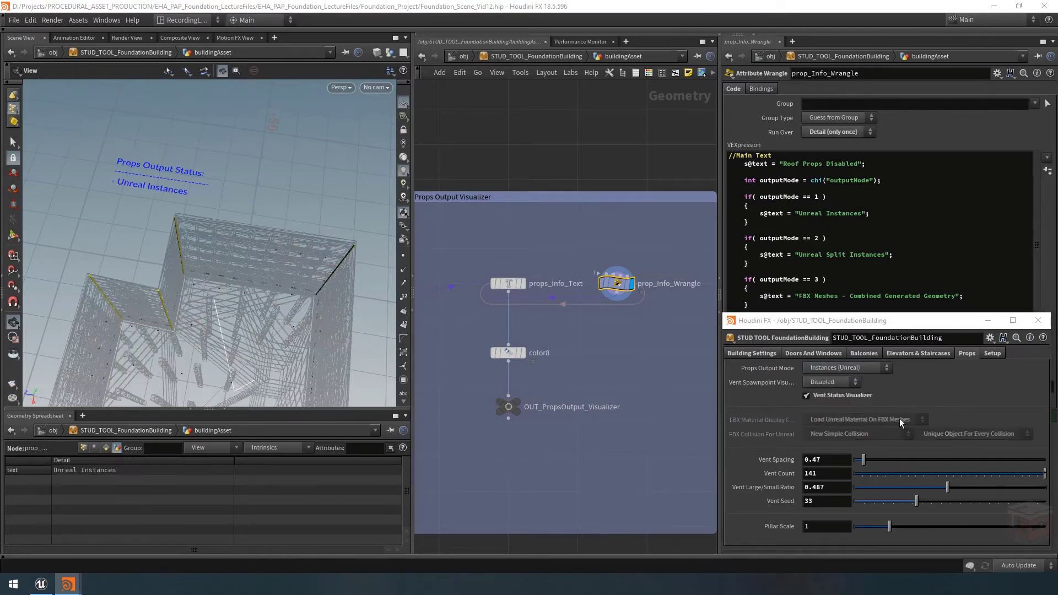
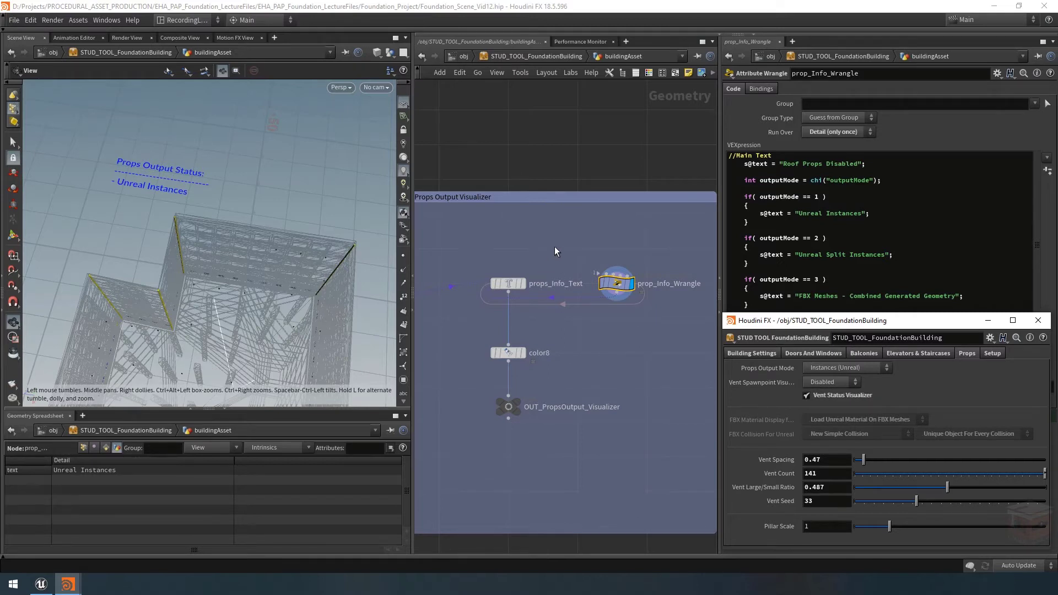
# Add a stray dash line to the info text node's status text, then remove it again.
pyautogui.click(508, 283)
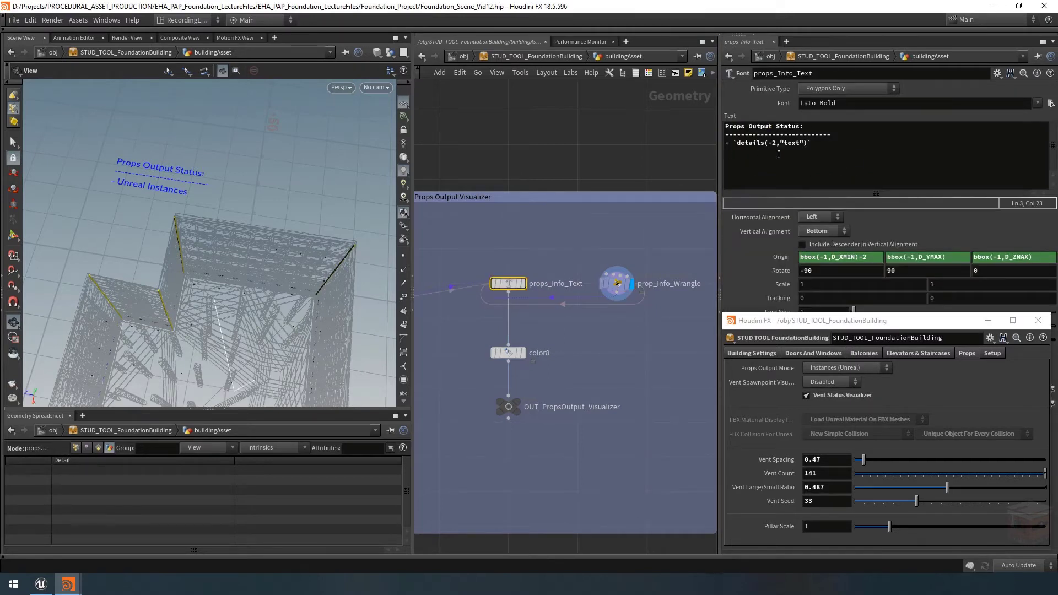
pyautogui.click(812, 155)
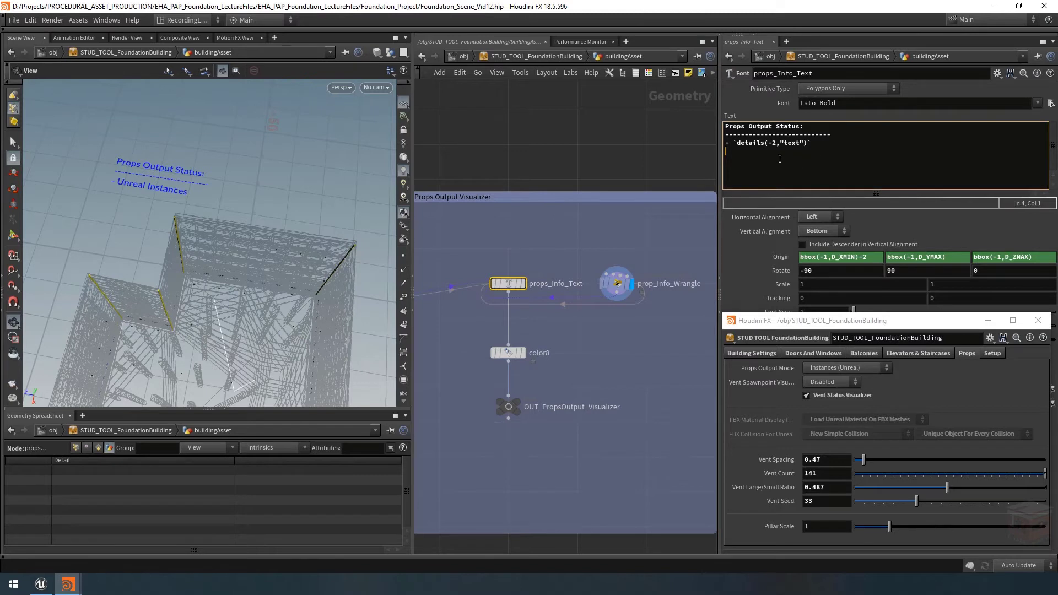
pyautogui.click(735, 150)
pyautogui.write('-')
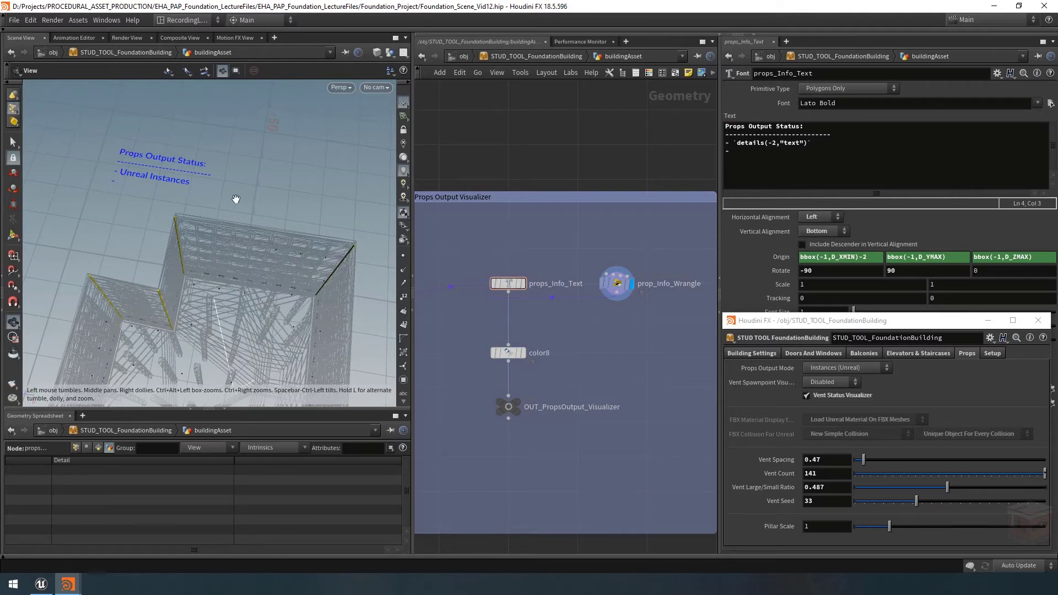
pyautogui.click(764, 153)
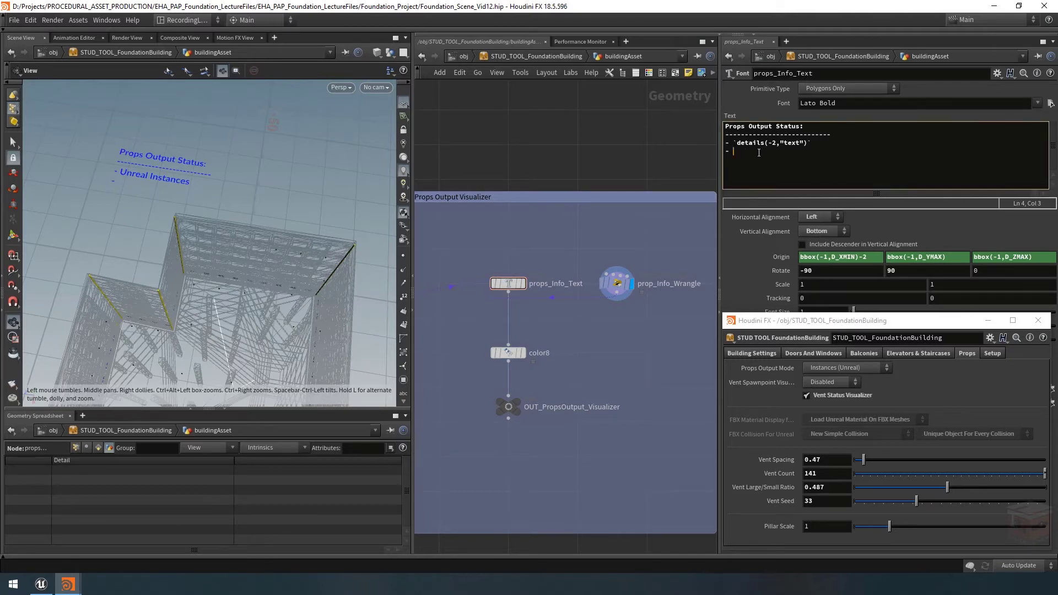
pyautogui.press('BackSpace')
pyautogui.press('BackSpace')
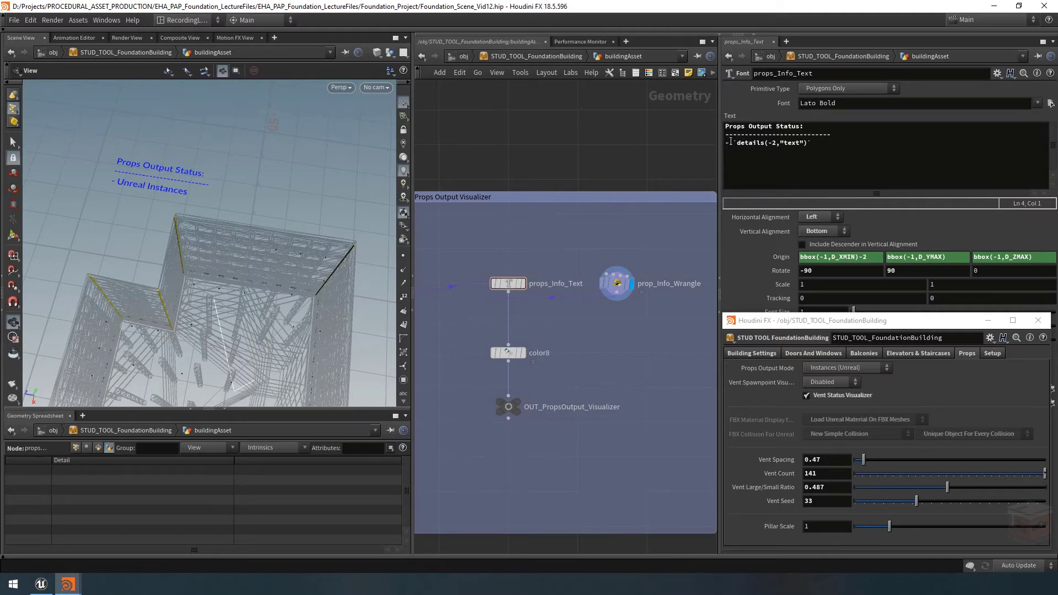
# Close the floating building parameters and add a '// Material Text' comment below the last if-block.
pyautogui.click(616, 283)
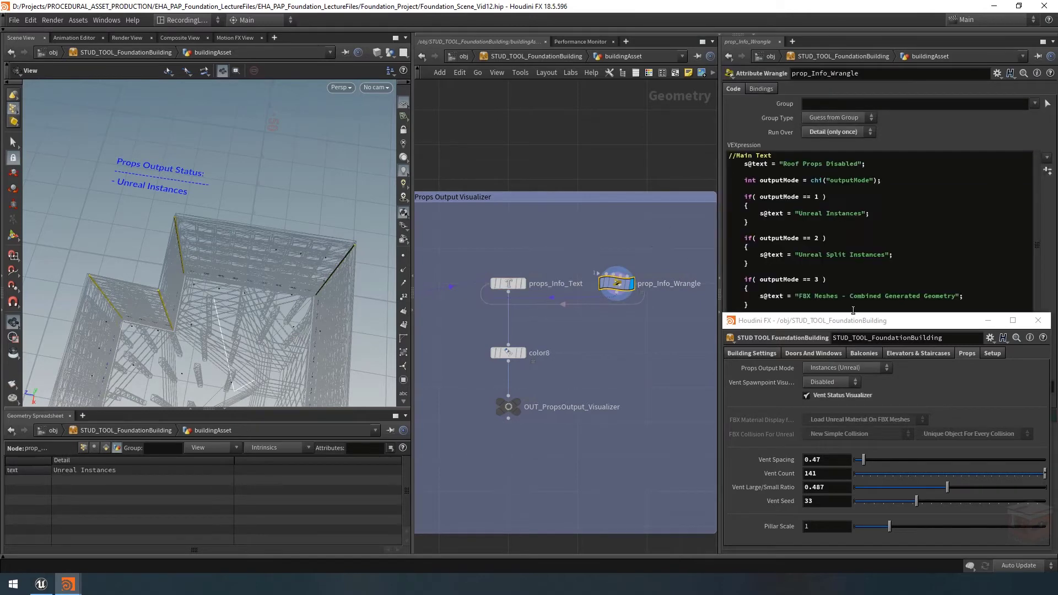
pyautogui.click(988, 320)
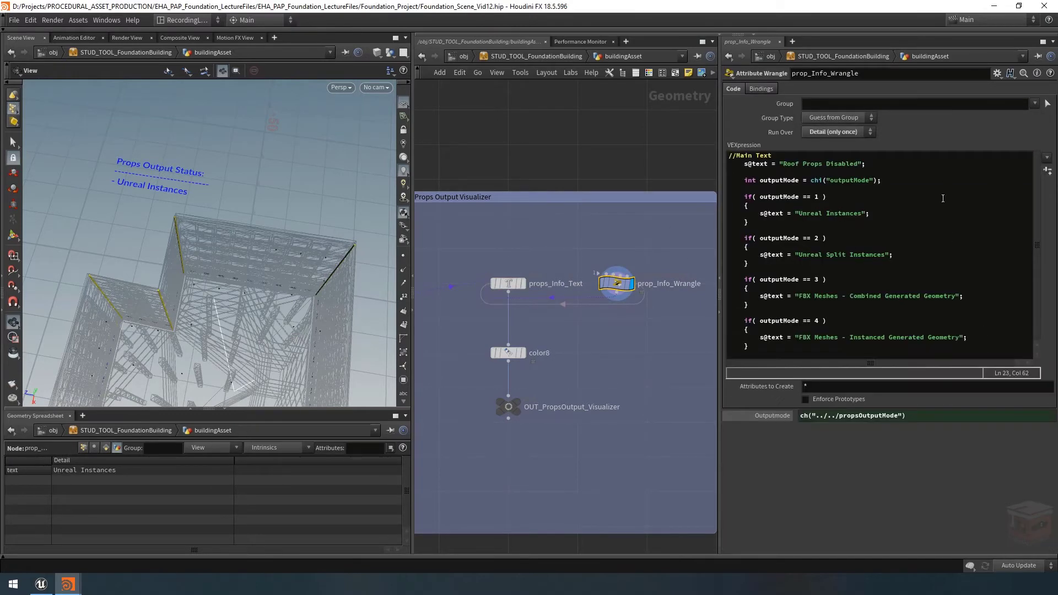
pyautogui.click(752, 348)
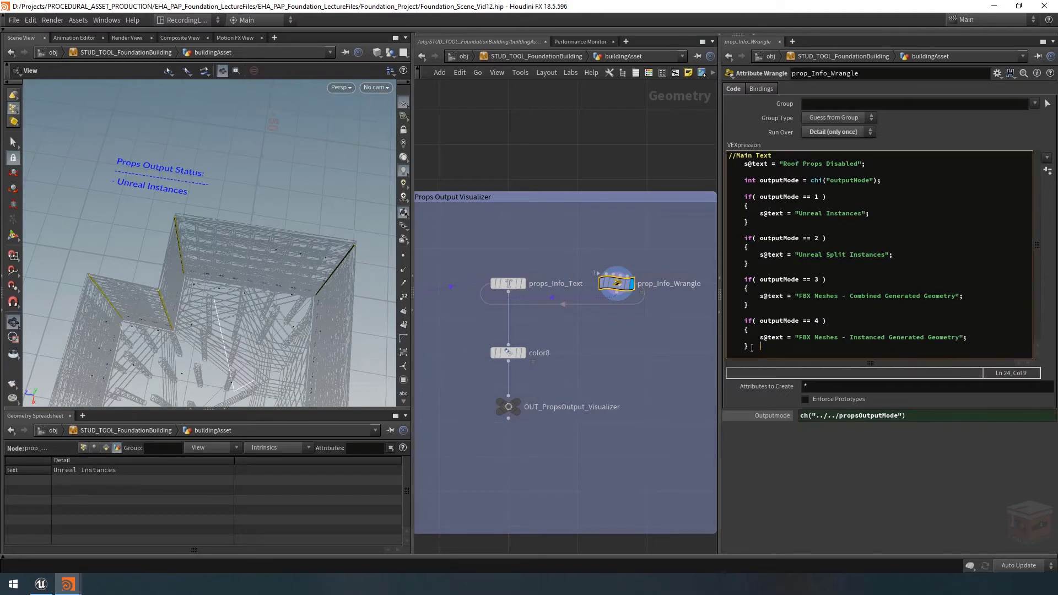
pyautogui.press('Return')
pyautogui.press('Return')
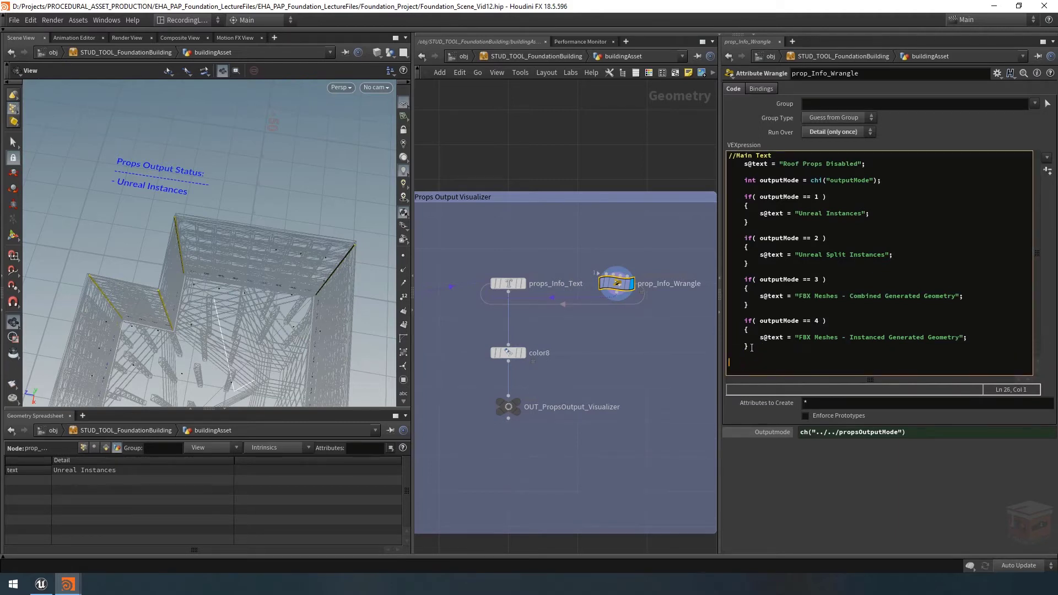
pyautogui.write('// ')
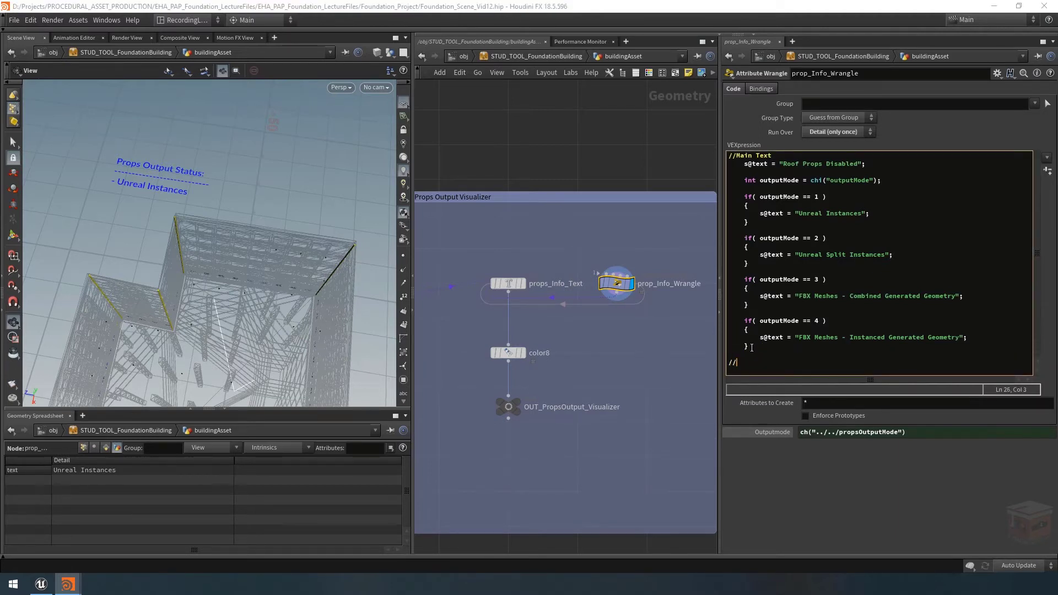
pyautogui.write('Material Text')
pyautogui.press('Return')
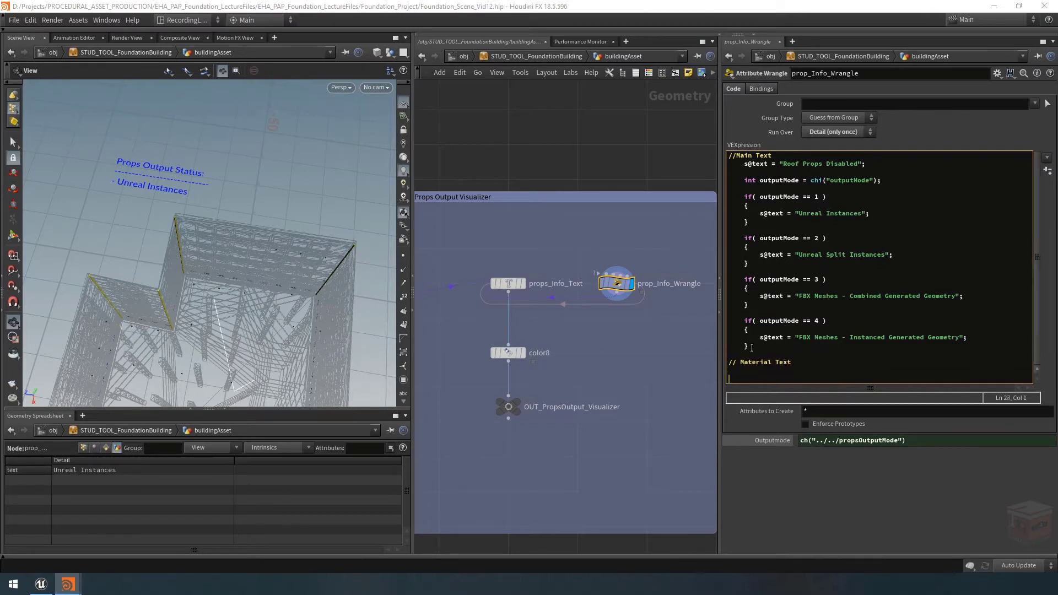
pyautogui.press('Return')
pyautogui.press('Return')
pyautogui.press('Return')
pyautogui.press('Return')
pyautogui.press('Return')
pyautogui.press('Return')
pyautogui.press('Return')
pyautogui.press('Return')
pyautogui.press('Return')
pyautogui.press('Return')
pyautogui.press('Return')
pyautogui.press('Return')
pyautogui.press('Return')
pyautogui.press('Return')
pyautogui.press('Return')
pyautogui.press('Return')
pyautogui.press('Return')
pyautogui.press('Return')
pyautogui.press('Return')
pyautogui.press('Return')
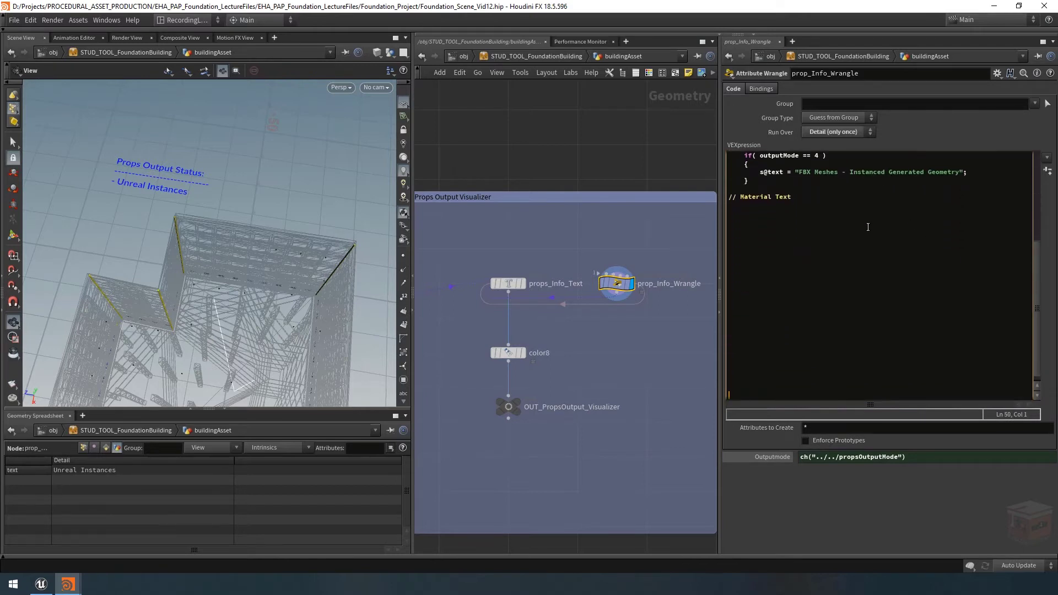
# Add s@text_Mat = ""; under the comment and inspect the new detail attribute in the spreadsheet.
pyautogui.scroll(7, 869, 230)
pyautogui.scroll(-7, 870, 234)
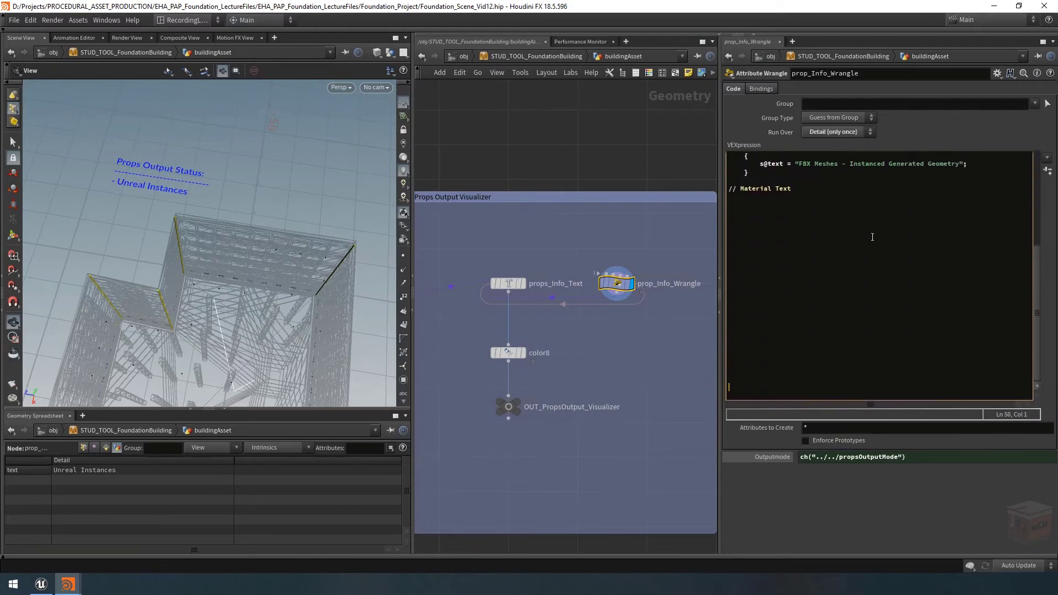
pyautogui.click(749, 209)
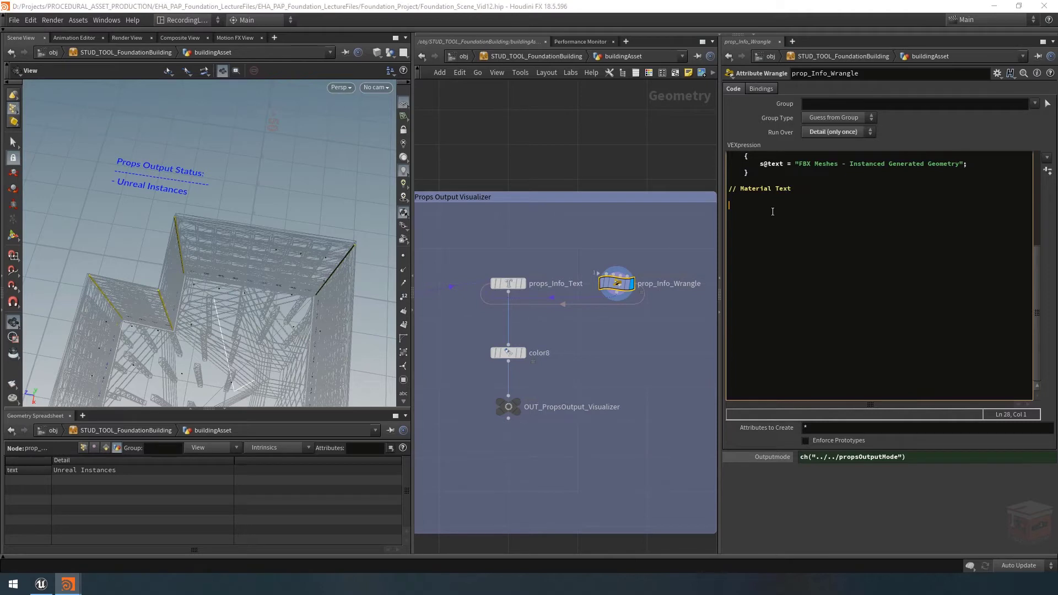
pyautogui.write('s@text_Mat = "";')
pyautogui.press('Right')
pyautogui.press('Return')
pyautogui.press('Return')
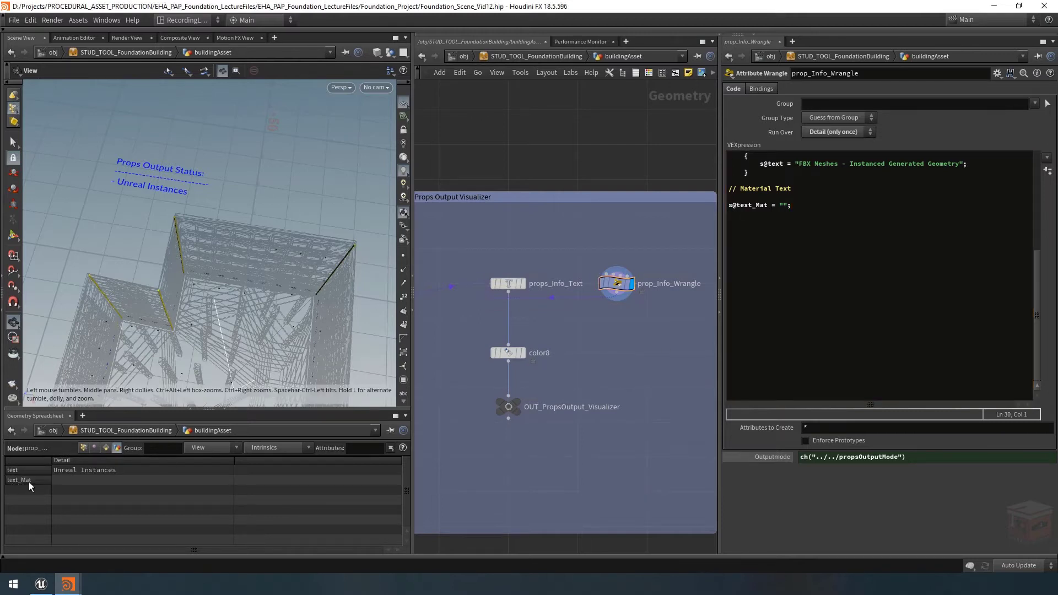
pyautogui.click(78, 480)
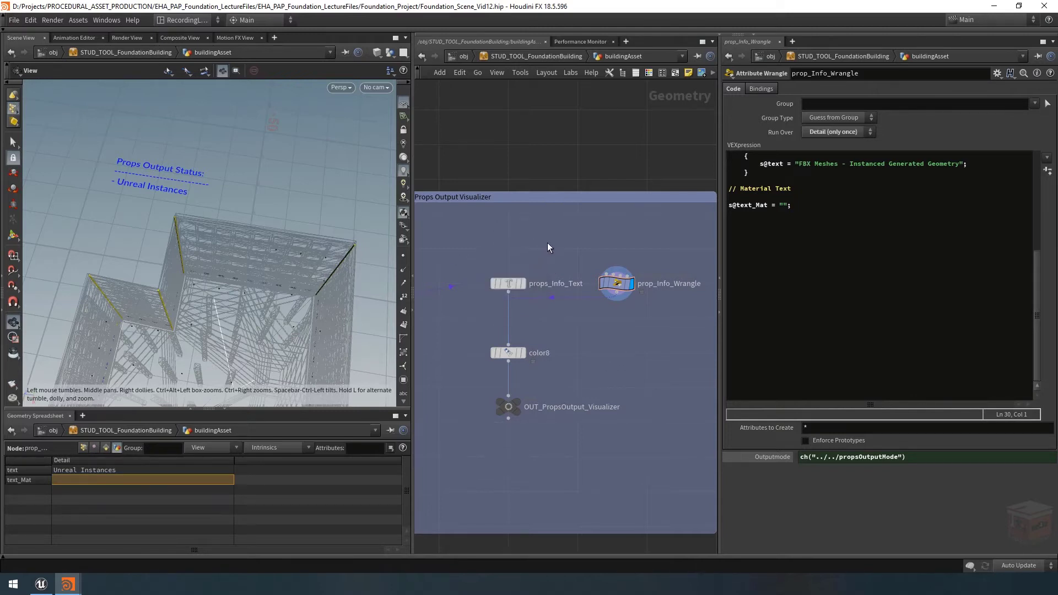
# Duplicate the details(-2,"text") line in props_Info_Text and change the copy to details(-2,"text_Mat").
pyautogui.click(508, 284)
pyautogui.moveTo(832, 144); pyautogui.dragTo(733, 144)
pyautogui.hotkey('ctrl', 'c')
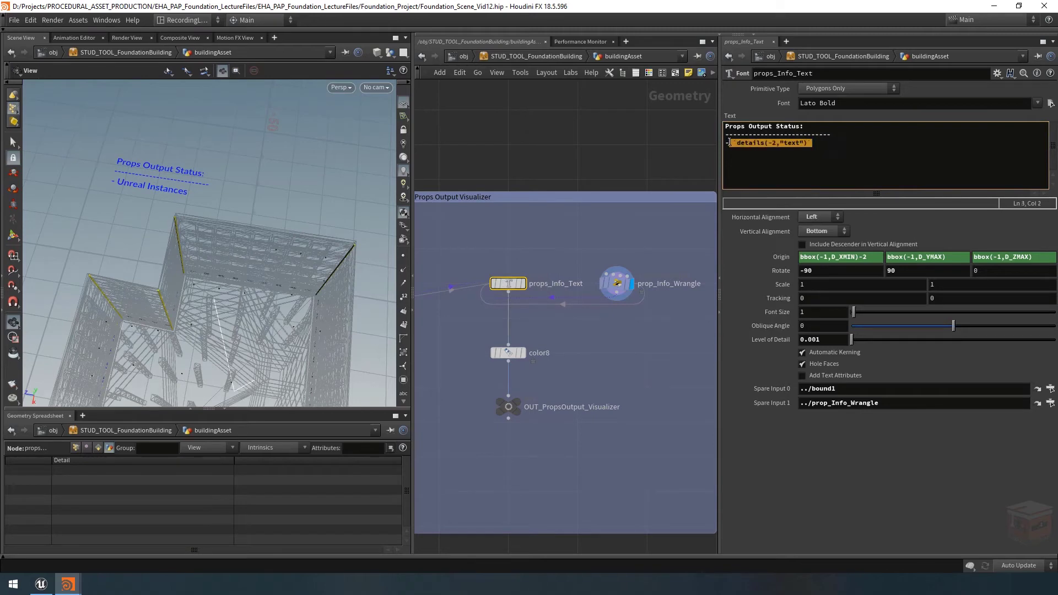
pyautogui.click(827, 143)
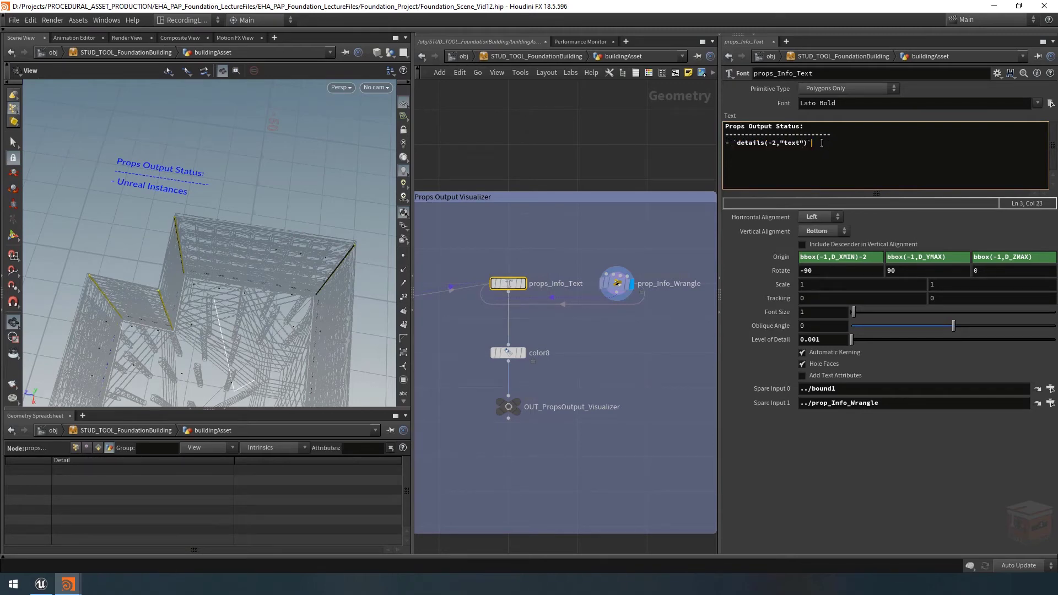
pyautogui.press('Return')
pyautogui.hotkey('ctrl', 'v')
pyautogui.press('Left')
pyautogui.press('Left')
pyautogui.press('Left')
pyautogui.press('Left')
pyautogui.write('_Mat')
pyautogui.click(645, 231)
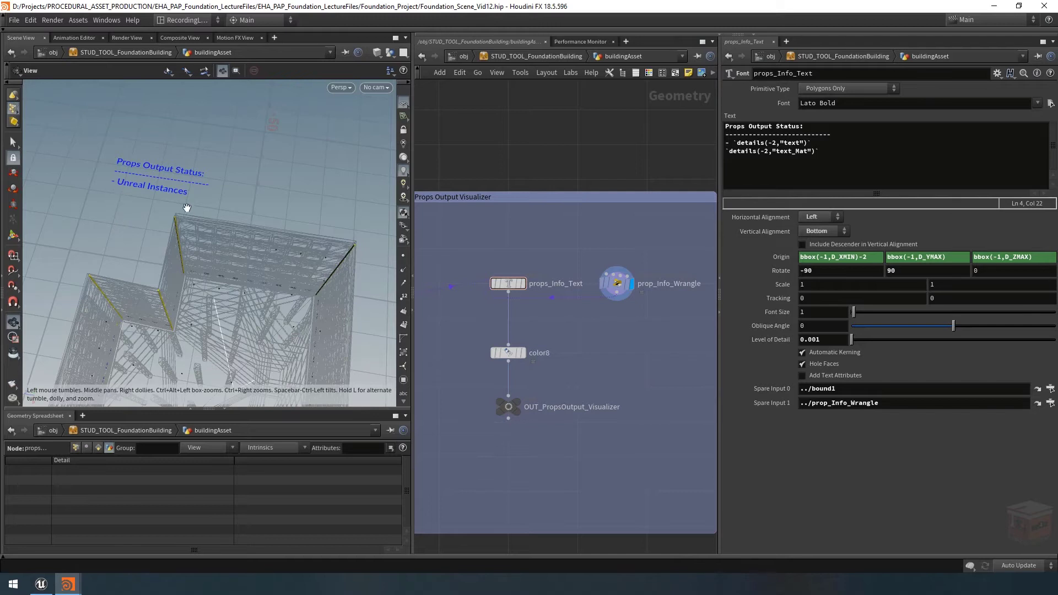
# Add and remove stray test characters in the text, then return to the wrangle's text_Mat line.
pyautogui.click(828, 151)
pyautogui.press('Return')
pyautogui.write('\\')
pyautogui.press('Return')
pyautogui.press('Return')
pyautogui.write('a')
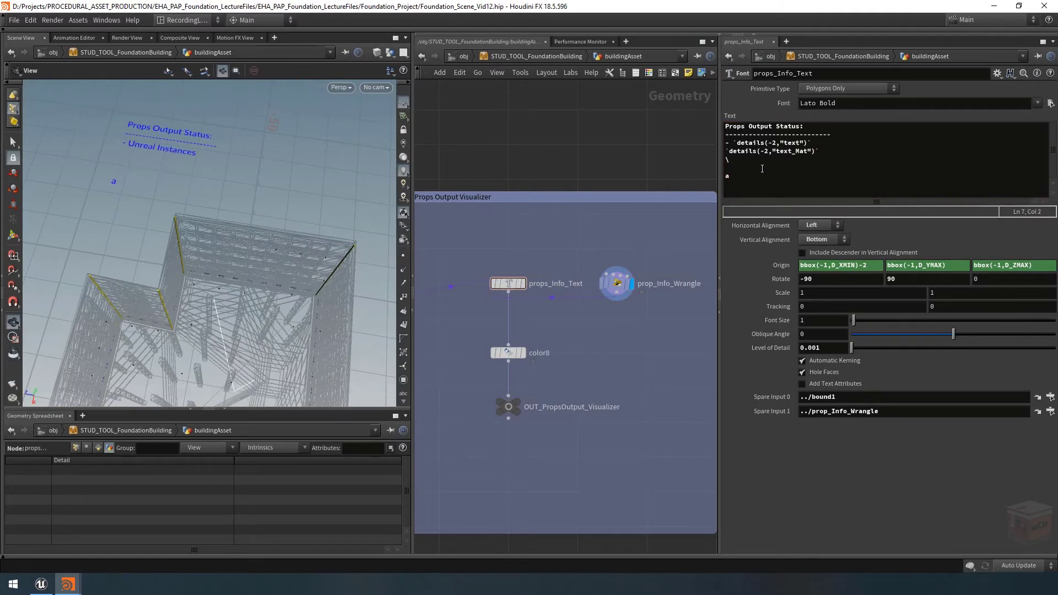
pyautogui.press('BackSpace')
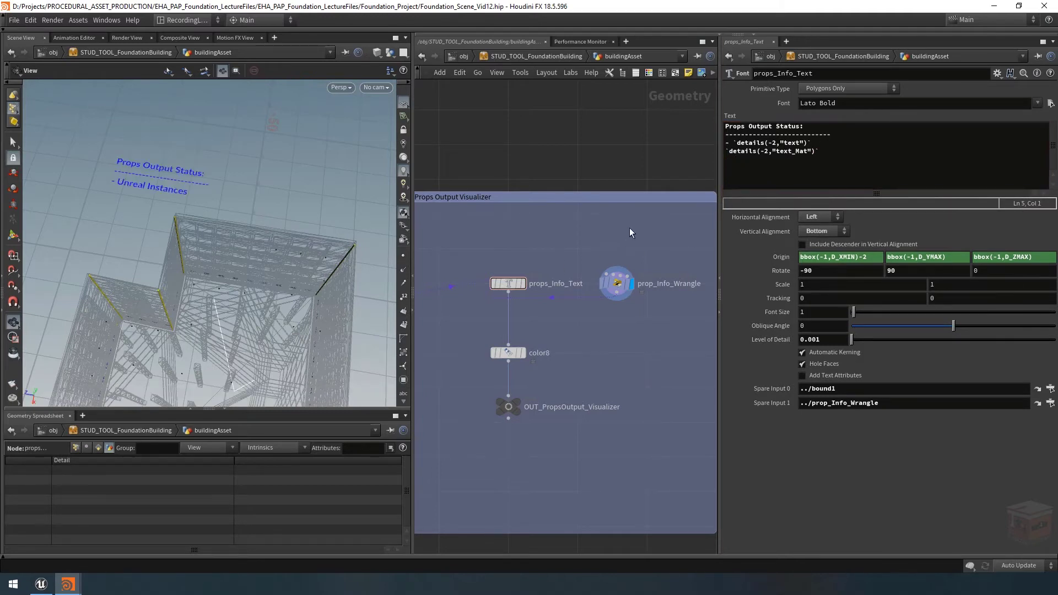
pyautogui.click(617, 283)
pyautogui.click(787, 223)
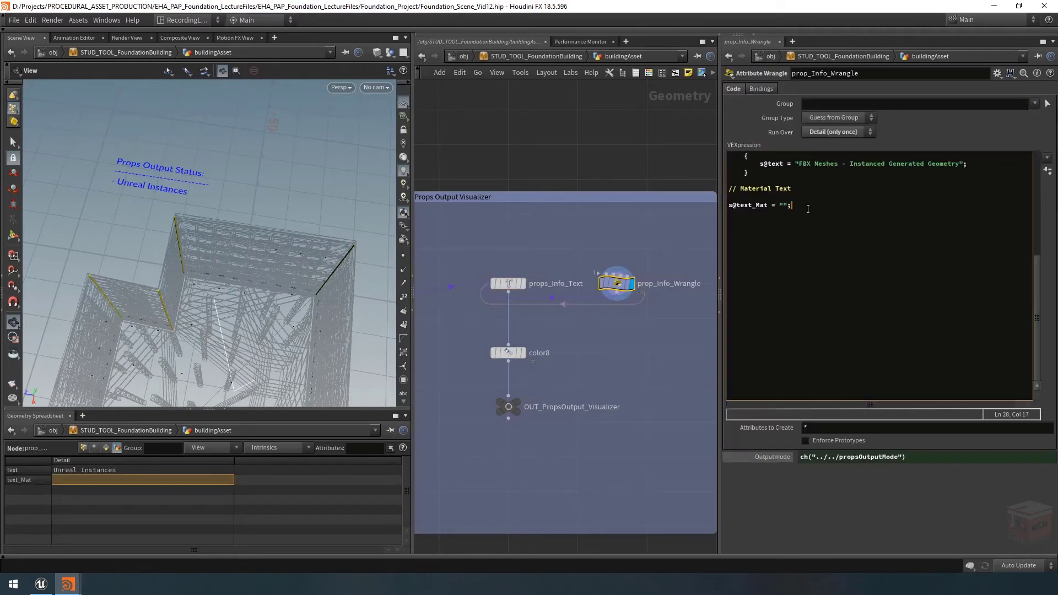
# In Unreal, fly the camera up to read the building's Props Output Status label, then return to Houdini.
pyautogui.click(44, 587)
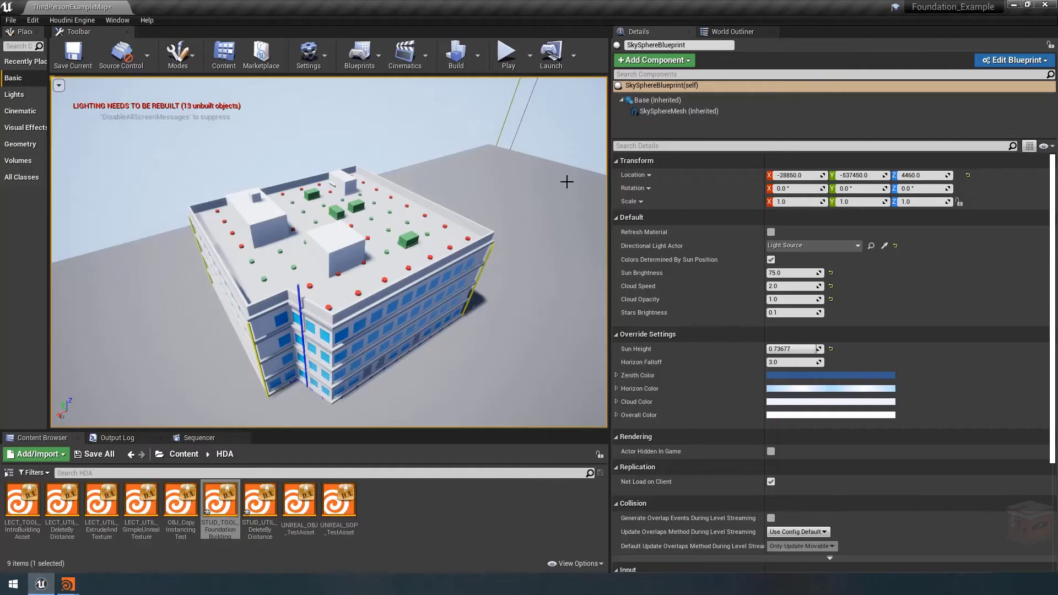
pyautogui.moveTo(567, 182); pyautogui.dragTo(147, 263, button='right')
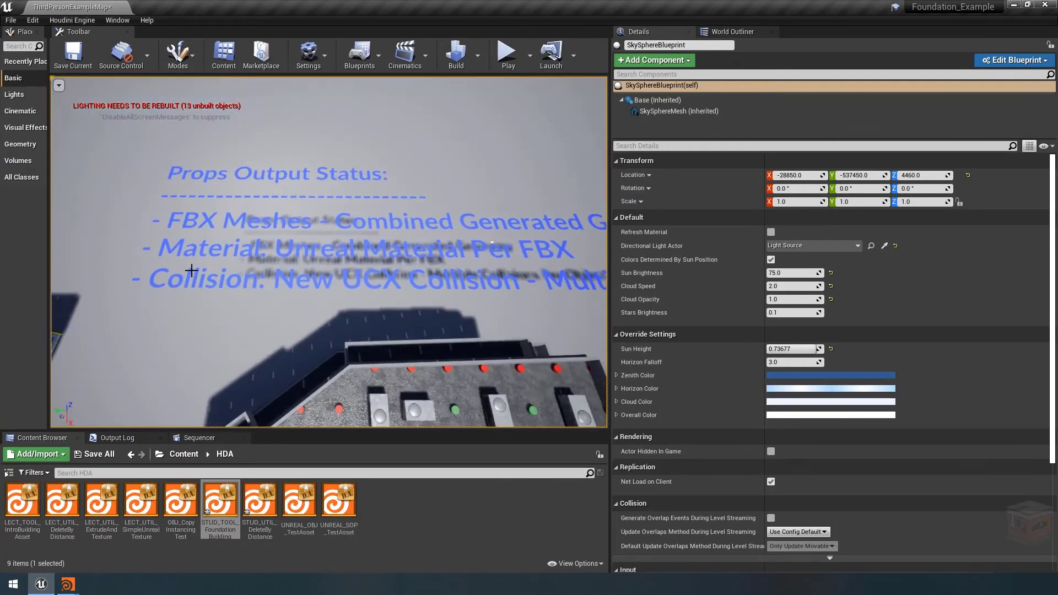
pyautogui.moveTo(263, 261); pyautogui.dragTo(267, 227, button='right')
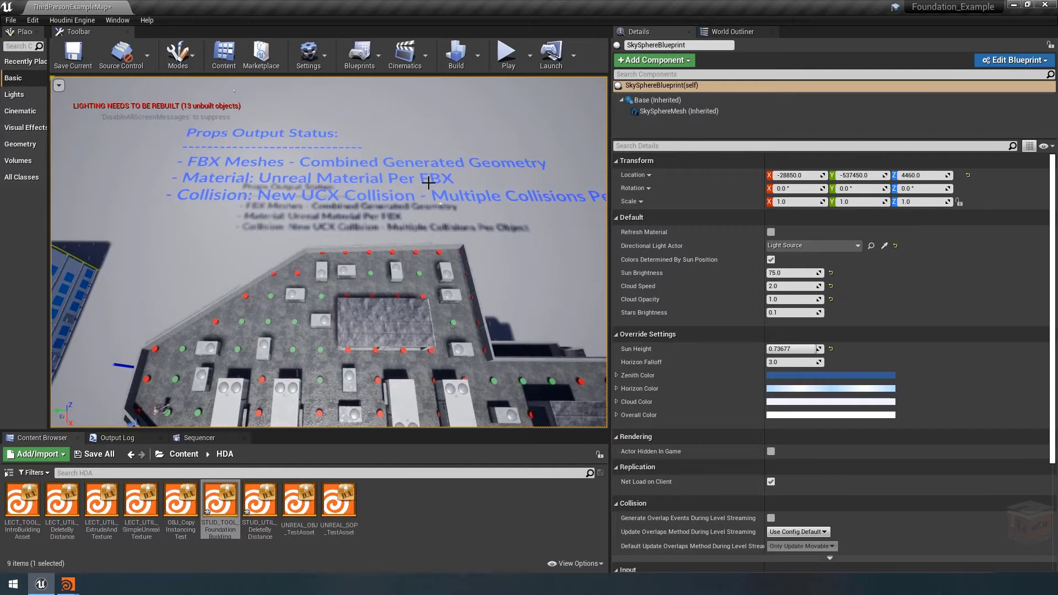
pyautogui.moveTo(67, 585)
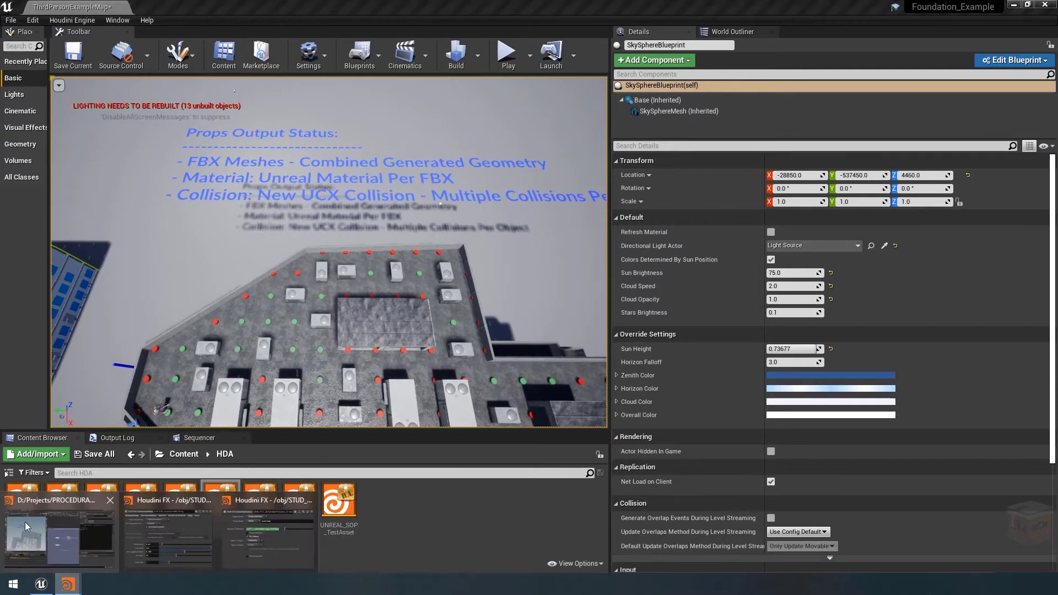
pyautogui.click(73, 536)
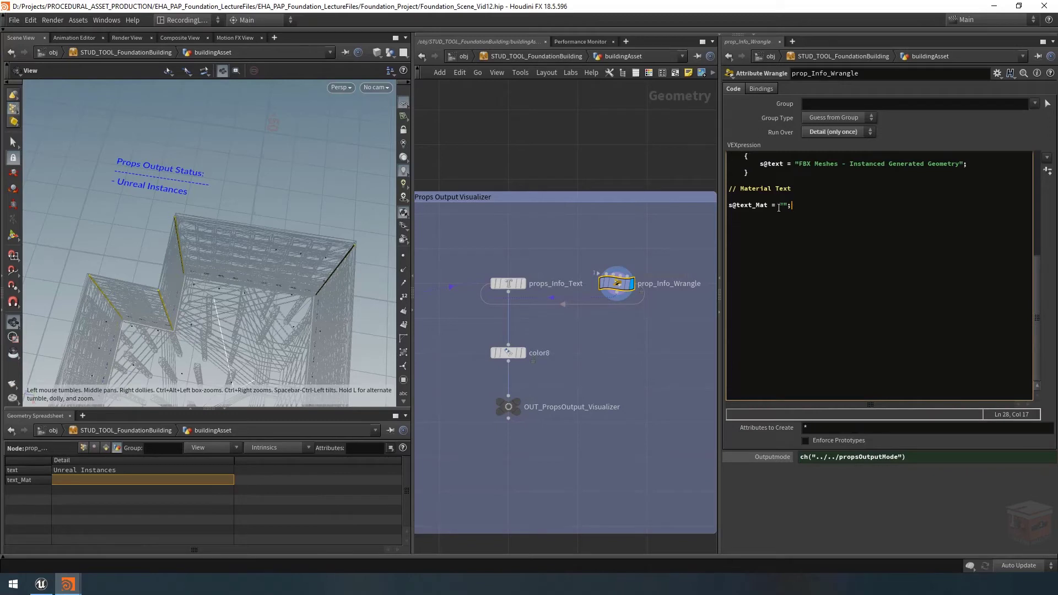
# Start a new if( outputMode > 2 ) condition below the text_Mat assignment.
pyautogui.press('Return')
pyautogui.press('Return')
pyautogui.write('if(')
pyautogui.scroll(7, 877, 250)
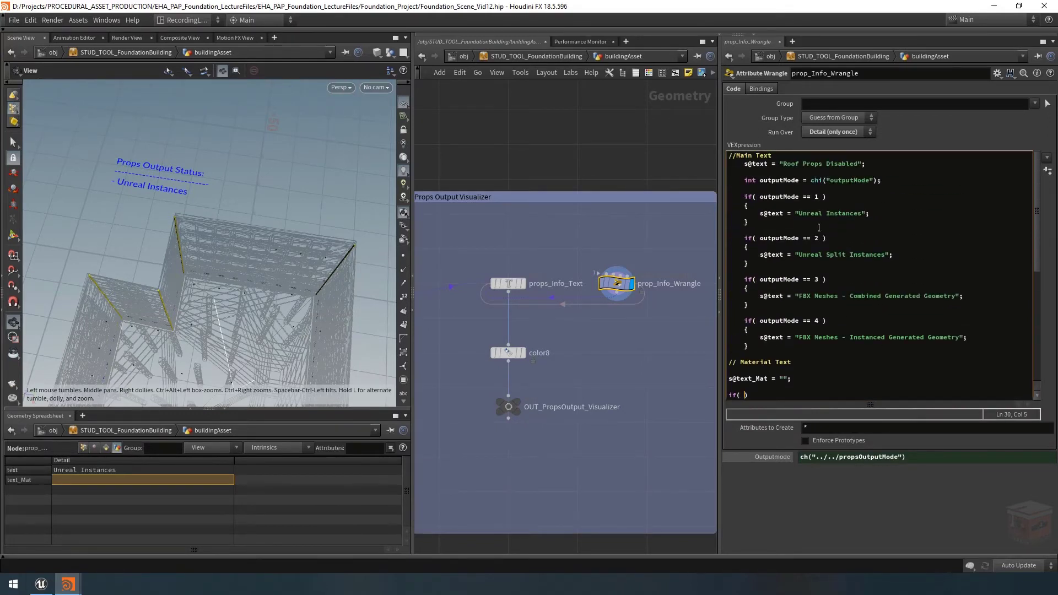
pyautogui.moveTo(800, 181); pyautogui.dragTo(760, 183)
pyautogui.hotkey('ctrl', 'c')
pyautogui.scroll(-2, 765, 342)
pyautogui.click(739, 346)
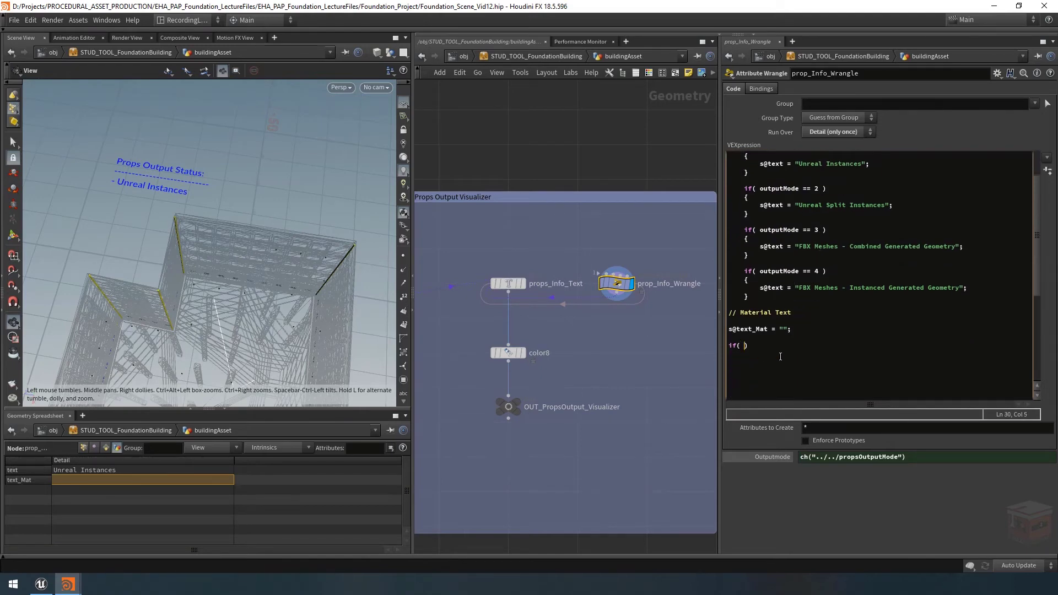
pyautogui.hotkey('ctrl', 'v')
pyautogui.write('> 2')
# Review the building's props output mode choices in the floating parameter window, then minimize it.
pyautogui.moveTo(67, 584)
pyautogui.click(163, 527)
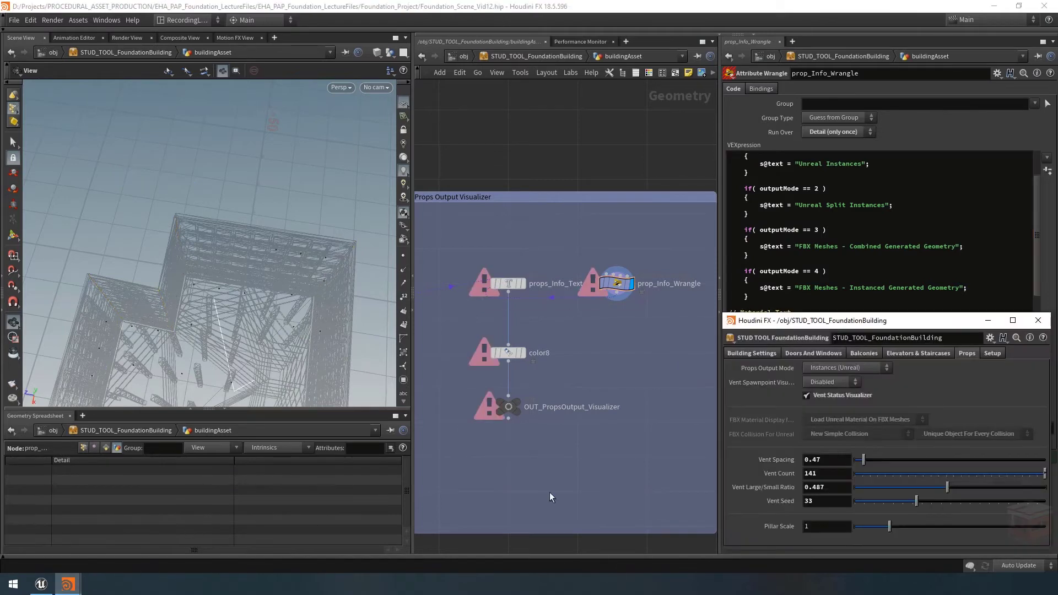
pyautogui.click(858, 368)
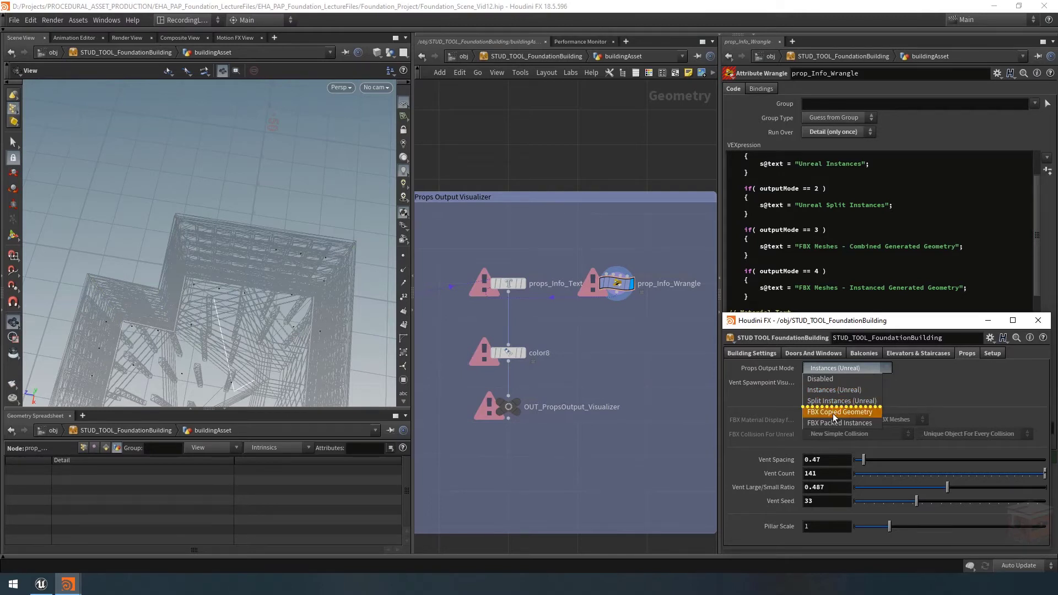
pyautogui.click(986, 321)
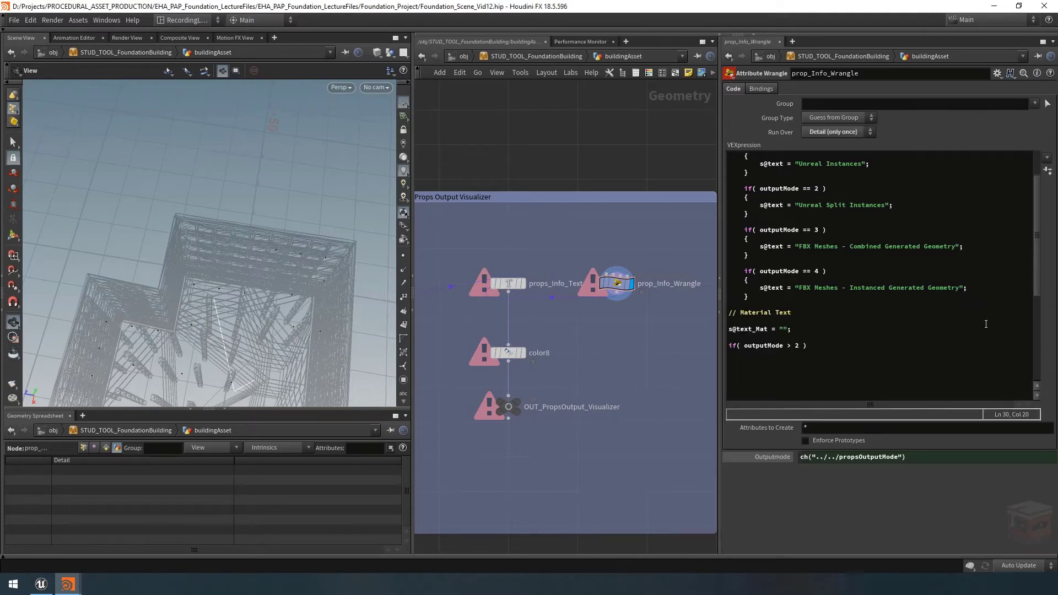
# Inside braces under the condition, add an indented s@text_Mat line set to "- Material:".
pyautogui.click(799, 345)
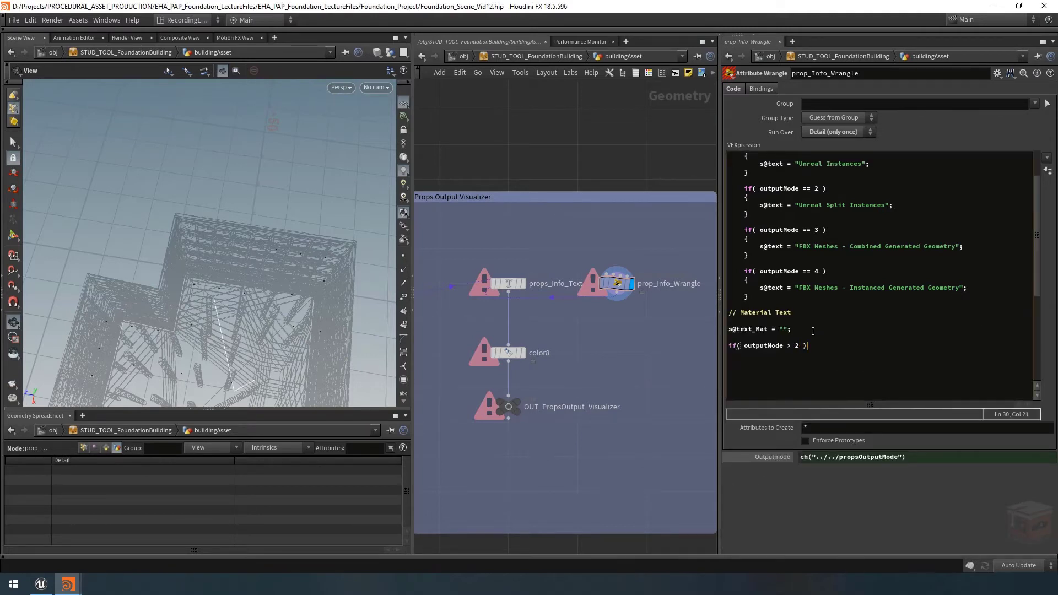
pyautogui.press('Return')
pyautogui.write('{')
pyautogui.press('Return')
pyautogui.press('Return')
pyautogui.press('Up')
pyautogui.press('Up')
pyautogui.press('Up')
pyautogui.press('Up')
pyautogui.press('Up')
pyautogui.press('Down')
pyautogui.press('Down')
pyautogui.press('Down')
pyautogui.press('End')
pyautogui.write('s@text_Mat = "";')
pyautogui.press('Home')
pyautogui.press('Tab')
pyautogui.press('End')
pyautogui.write('- Material:')
pyautogui.press('Right')
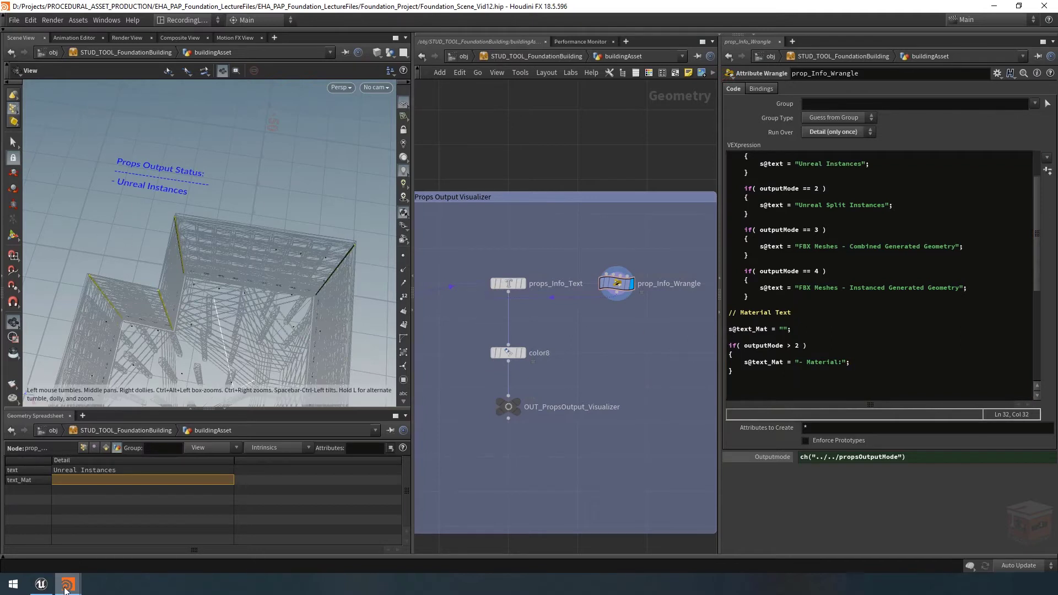
# Set Props Output Mode to FBX Copied Geometry, leaving FBX Material Display on Load Unreal Material On FBX Meshes.
pyautogui.moveTo(67, 587)
pyautogui.click(249, 538)
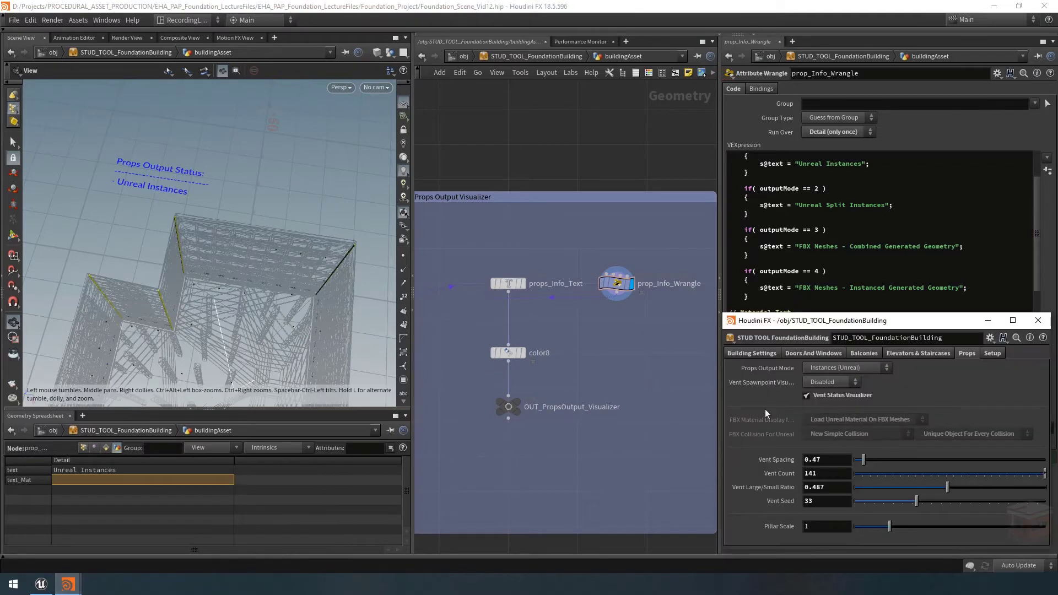
pyautogui.click(844, 367)
pyautogui.click(827, 411)
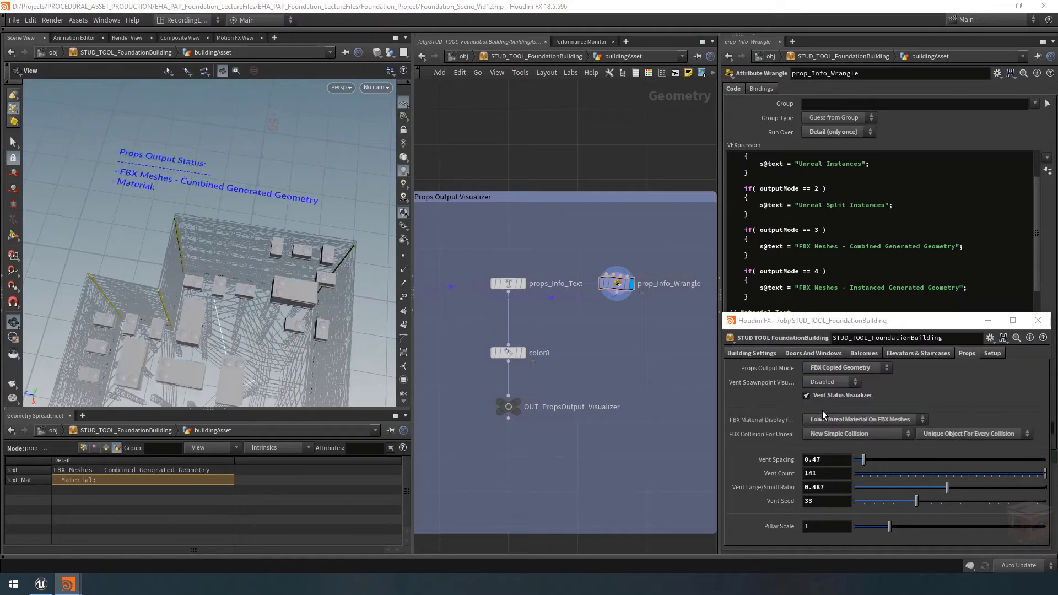
pyautogui.click(845, 420)
pyautogui.click(843, 431)
pyautogui.click(847, 417)
pyautogui.click(847, 438)
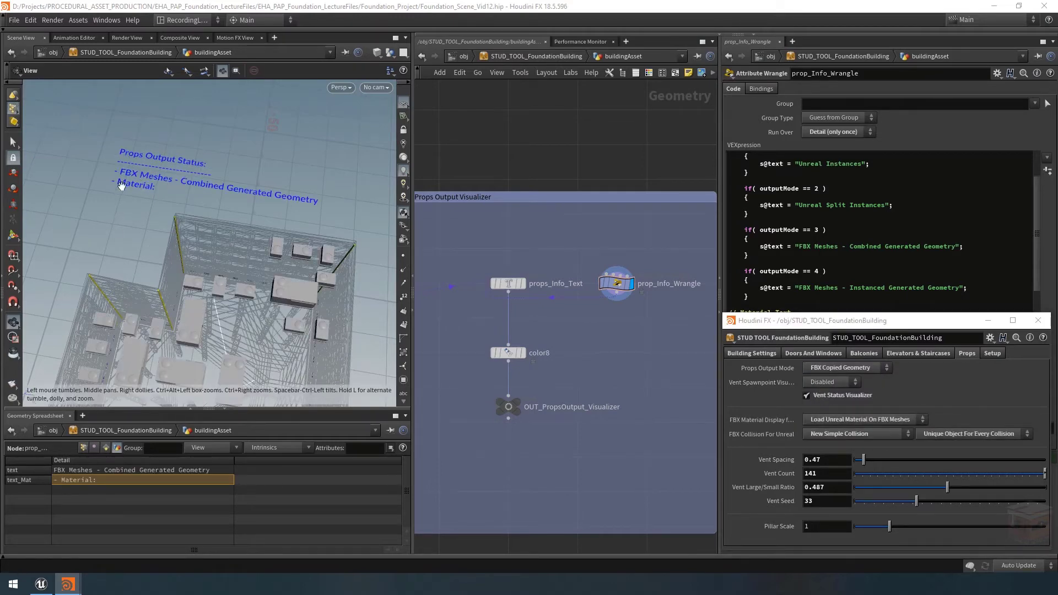
pyautogui.click(992, 322)
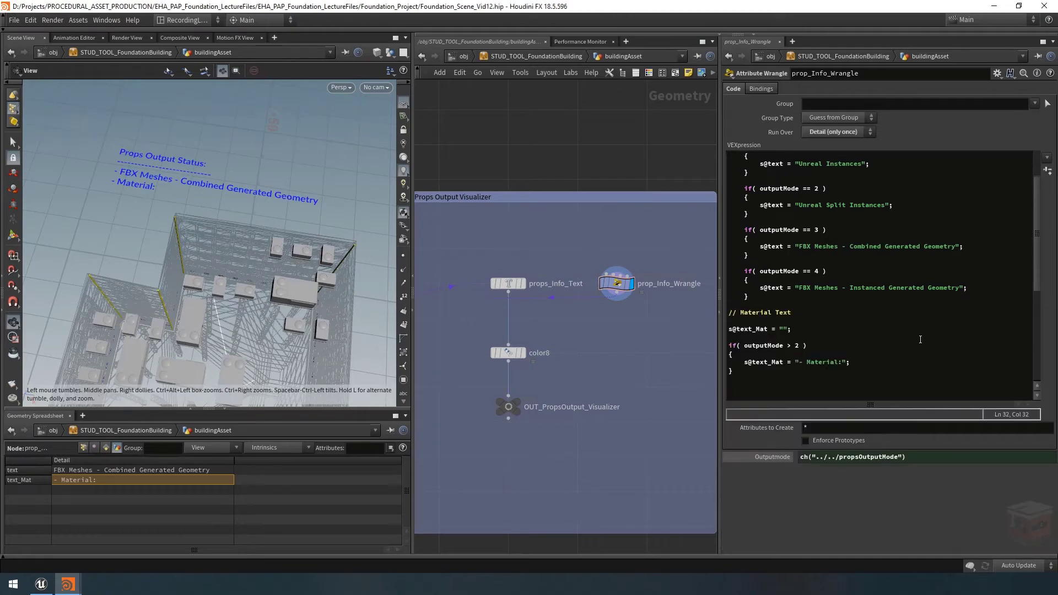
pyautogui.scroll(-2, 809, 348)
pyautogui.moveTo(765, 318); pyautogui.dragTo(722, 270)
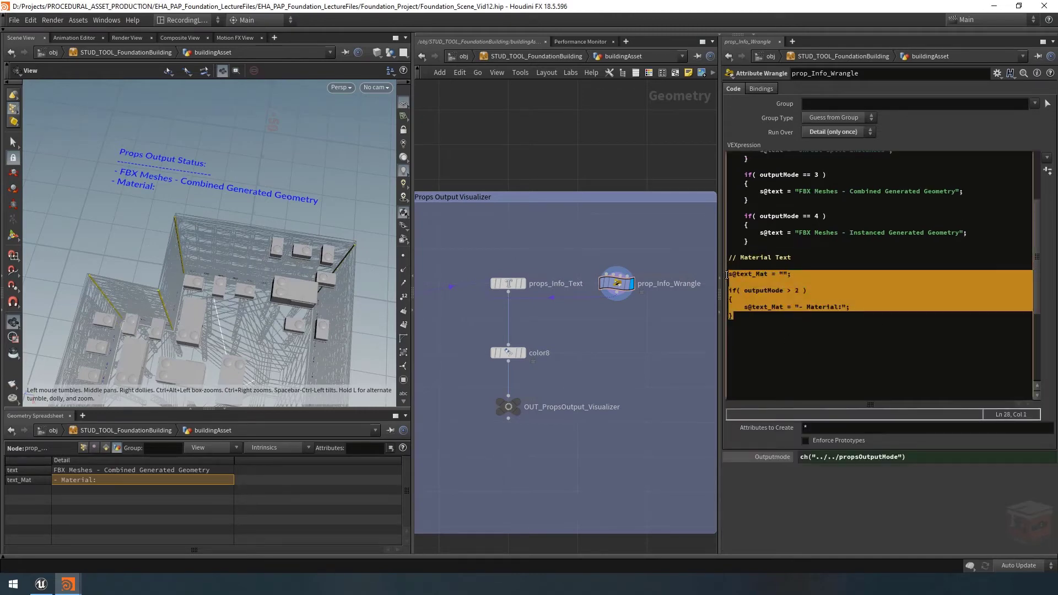
# Indent the Material Text block one level.
pyautogui.press('Tab')
pyautogui.click(782, 326)
pyautogui.scroll(5, 807, 338)
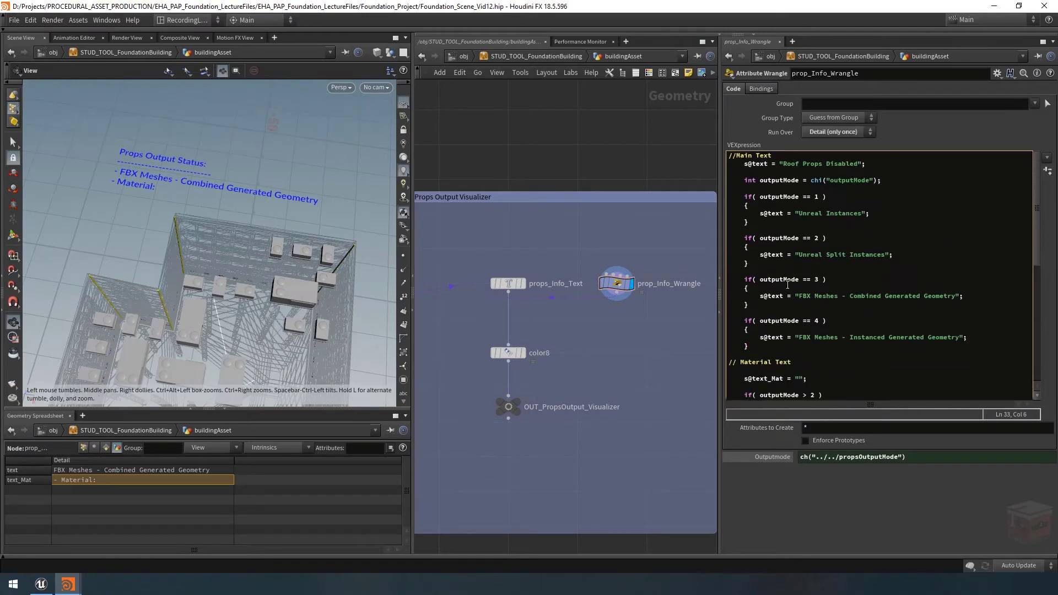
pyautogui.scroll(-6, 788, 284)
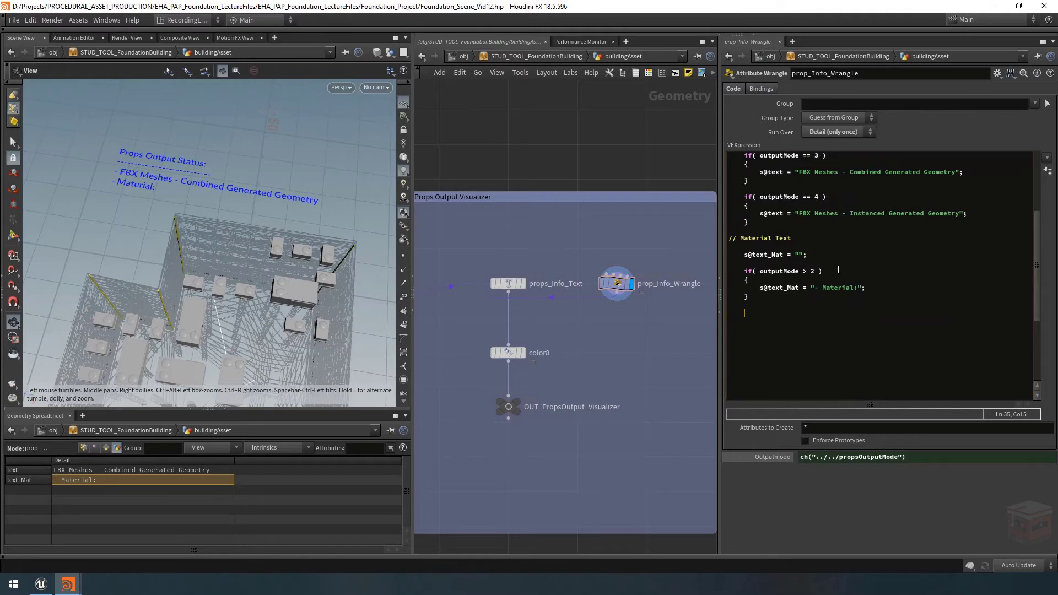
# Add a second braced block with condition outputMode > 2 && chi("materialMode") == 0.
pyautogui.moveTo(837, 269); pyautogui.dragTo(697, 272)
pyautogui.hotkey('ctrl', 'c')
pyautogui.click(742, 313)
pyautogui.hotkey('ctrl', 'v')
pyautogui.press('Return')
pyautogui.write('{')
pyautogui.press('Return')
pyautogui.press('Return')
pyautogui.press('Return')
pyautogui.press('BackSpace')
pyautogui.press('BackSpace')
pyautogui.press('End')
pyautogui.write('&& chi(')
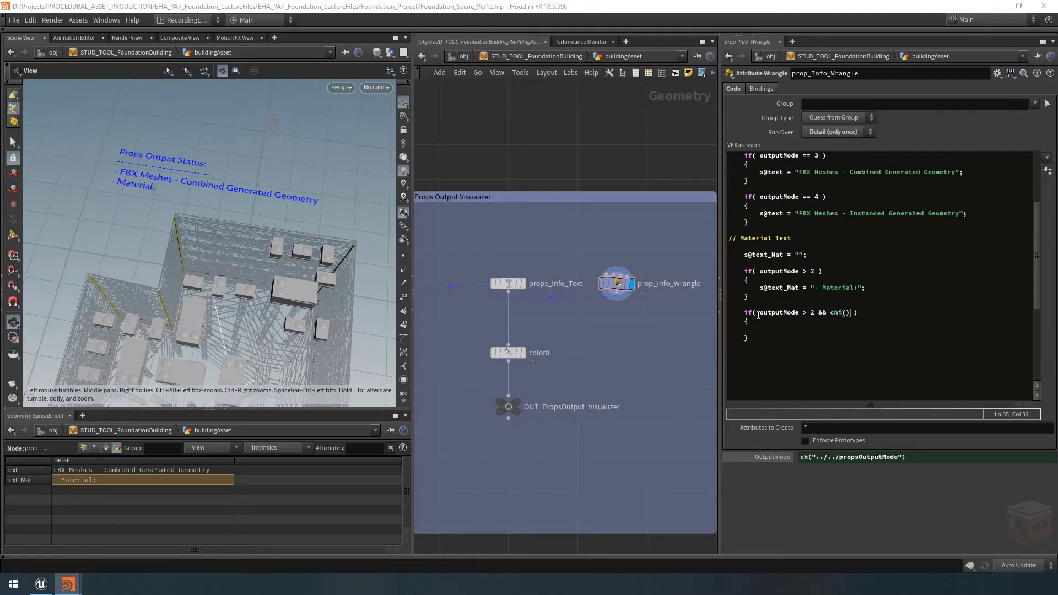
pyautogui.write('"materialMode") == 0')
# Create the Materialmode spare parameter and move the building's parameter window beside the code.
pyautogui.click(1046, 170)
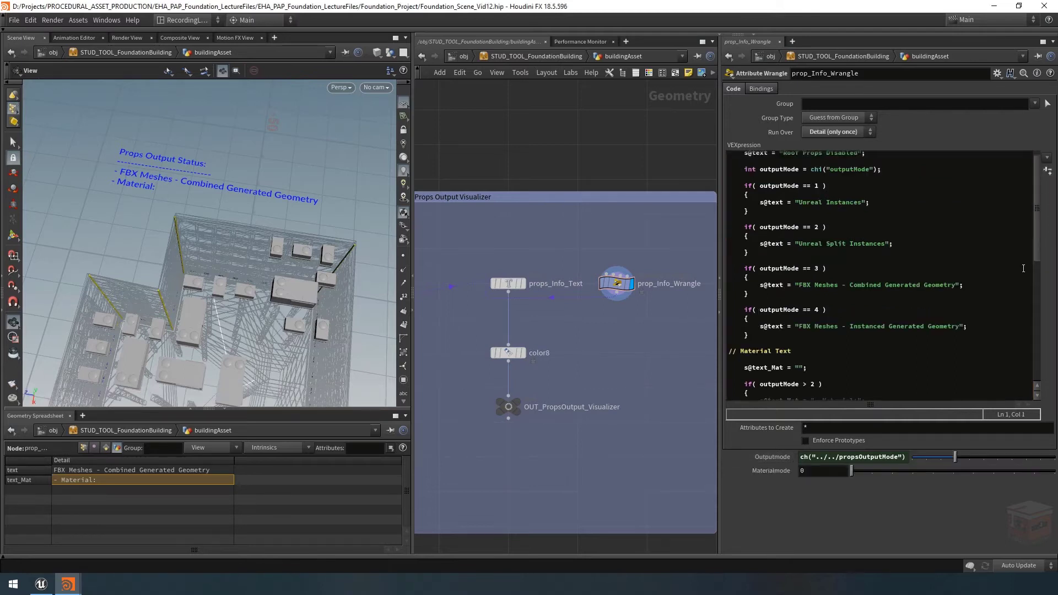
pyautogui.moveTo(67, 583)
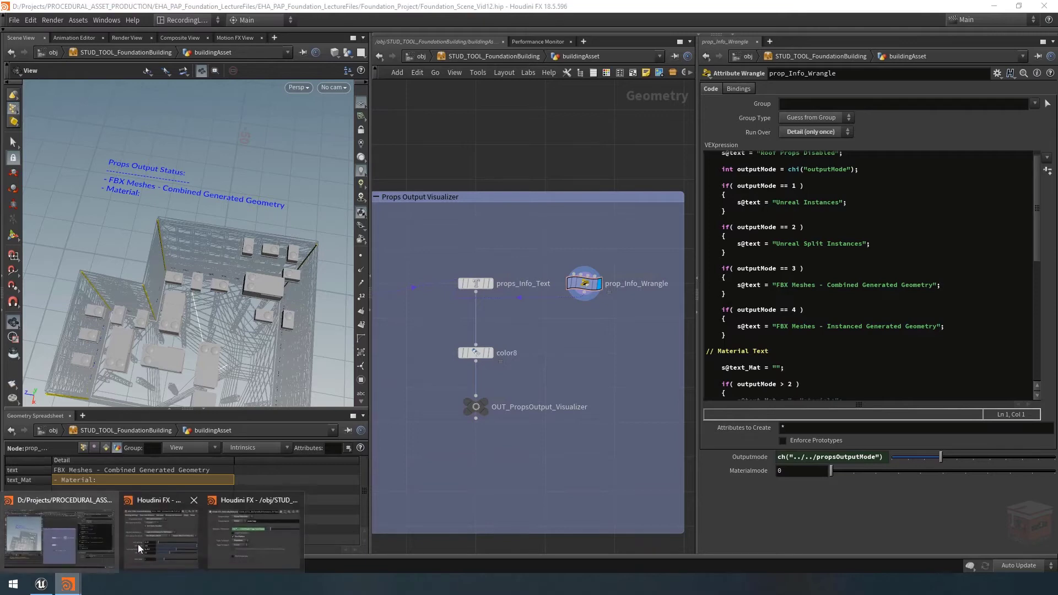
pyautogui.click(140, 546)
pyautogui.moveTo(939, 306); pyautogui.dragTo(595, 312)
# Paste FBX Material Display as a relative reference into Materialmode, showing values 3 and 1.
pyautogui.moveTo(594, 227); pyautogui.dragTo(595, 143, button='middle')
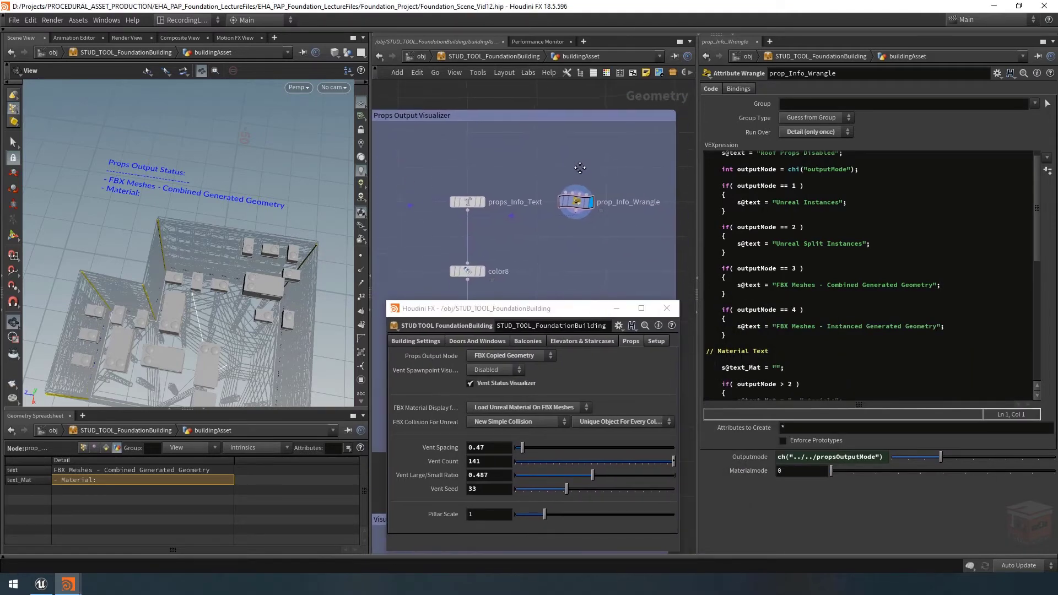
pyautogui.moveTo(609, 268); pyautogui.dragTo(612, 269, button='middle')
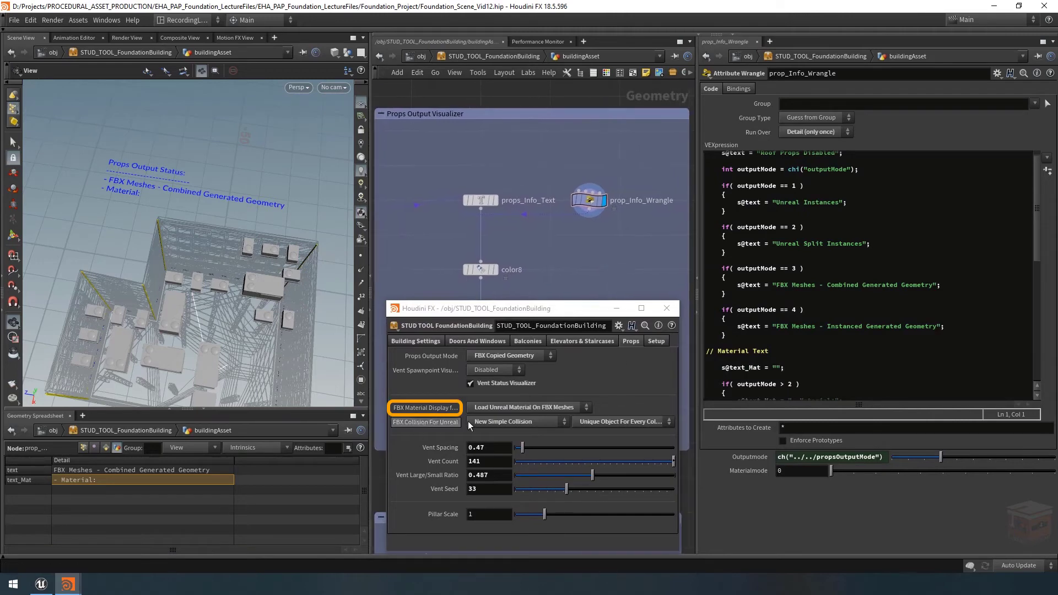
pyautogui.rightClick(432, 410)
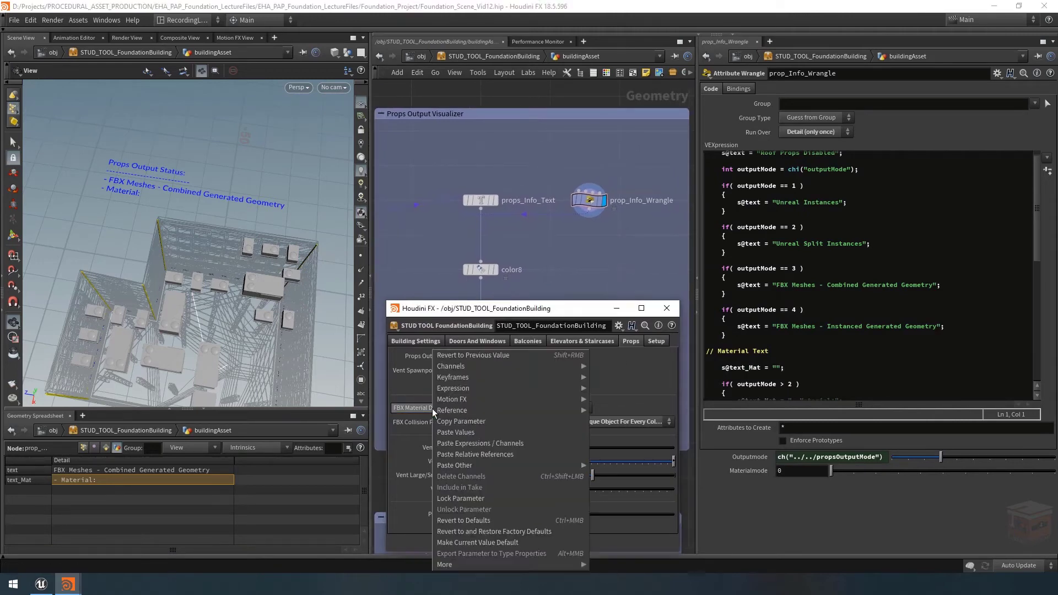
pyautogui.click(477, 421)
pyautogui.click(552, 407)
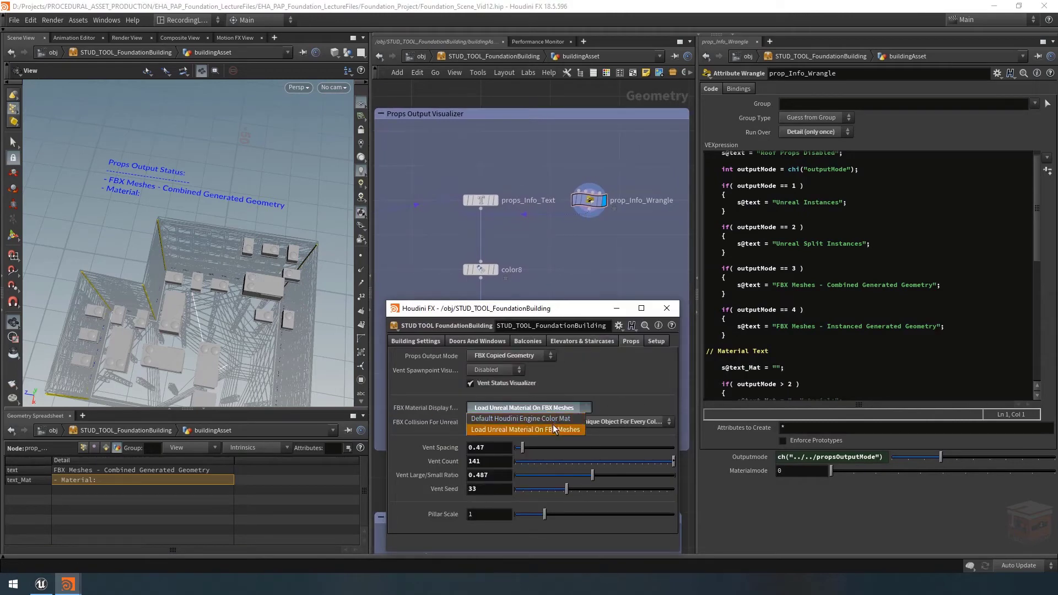
pyautogui.click(561, 409)
pyautogui.rightClick(778, 476)
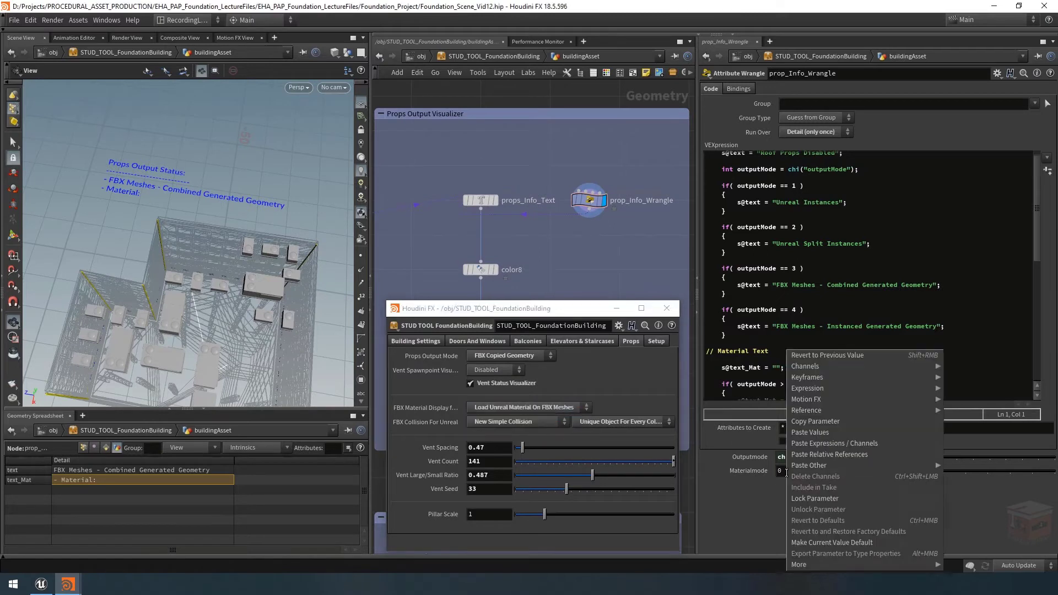
pyautogui.click(859, 458)
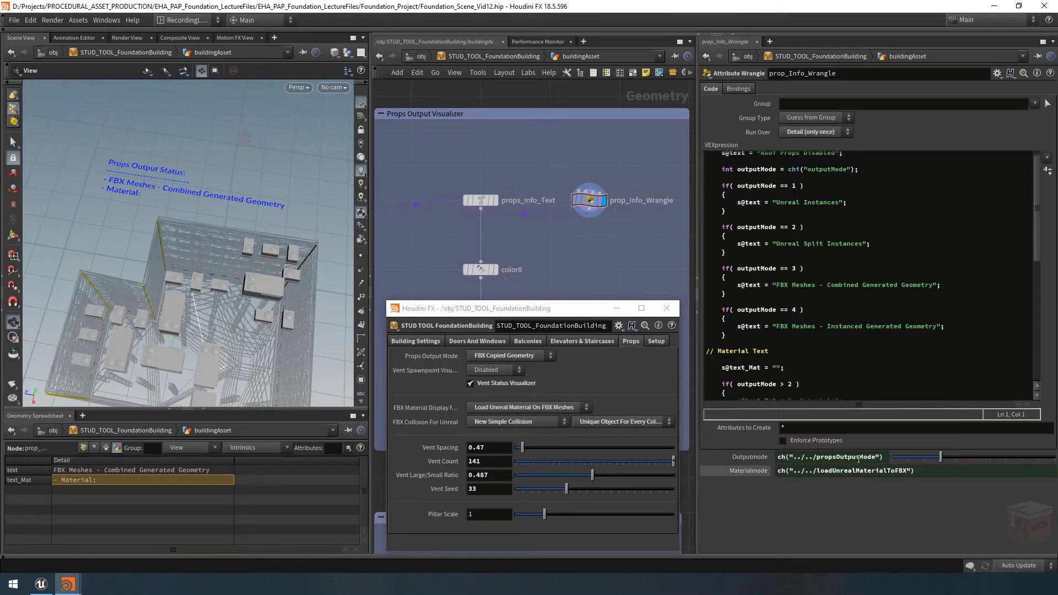
pyautogui.click(752, 472)
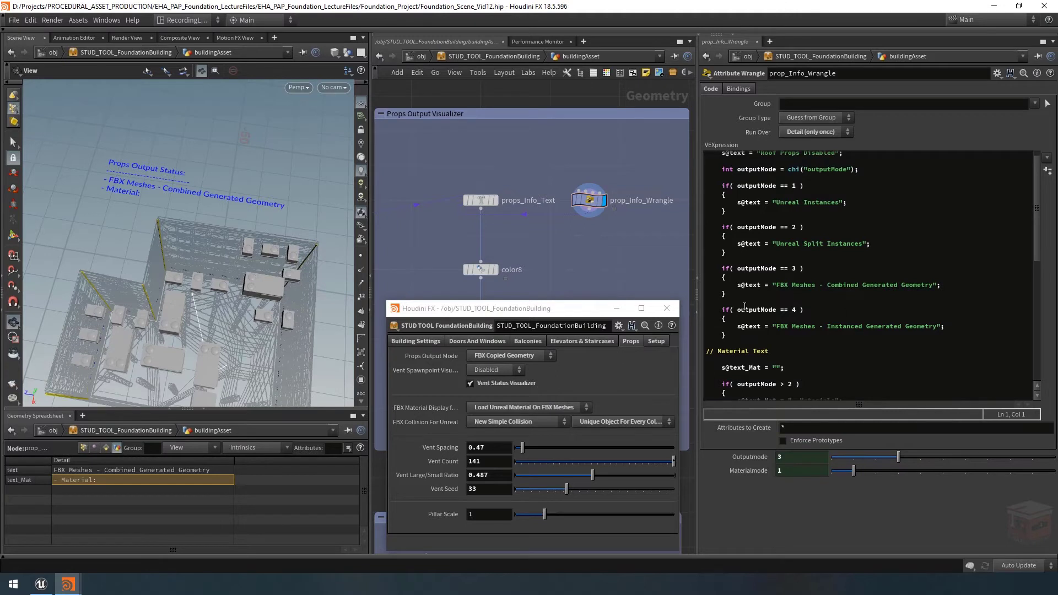
pyautogui.scroll(-5, 744, 307)
# Inside the materialMode 0 block, make s@text_Mat append "Visualizer Colors".
pyautogui.click(762, 319)
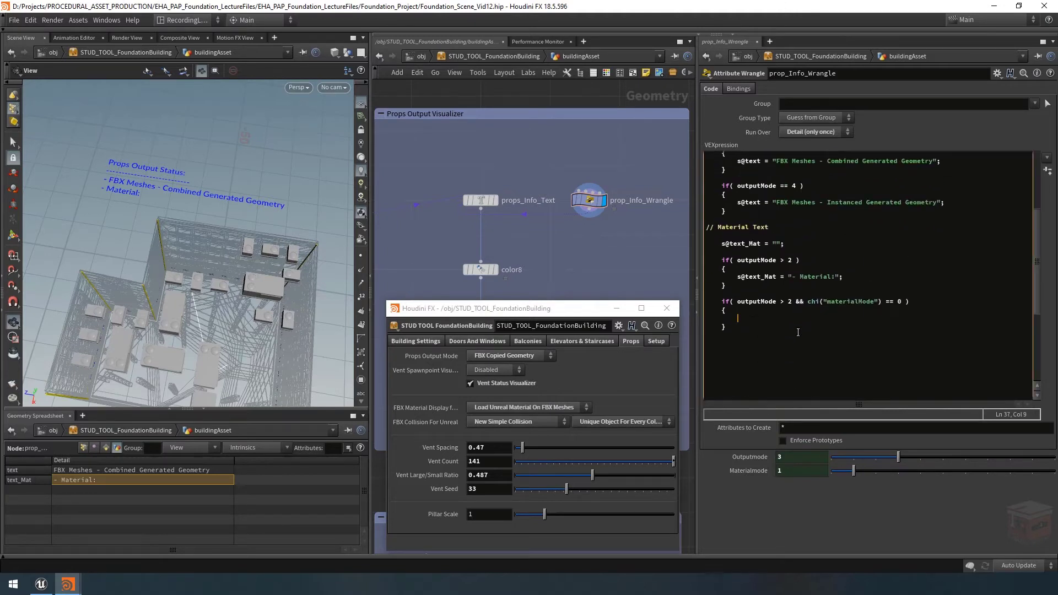
pyautogui.moveTo(858, 277); pyautogui.dragTo(706, 277)
pyautogui.hotkey('ctrl', 'c')
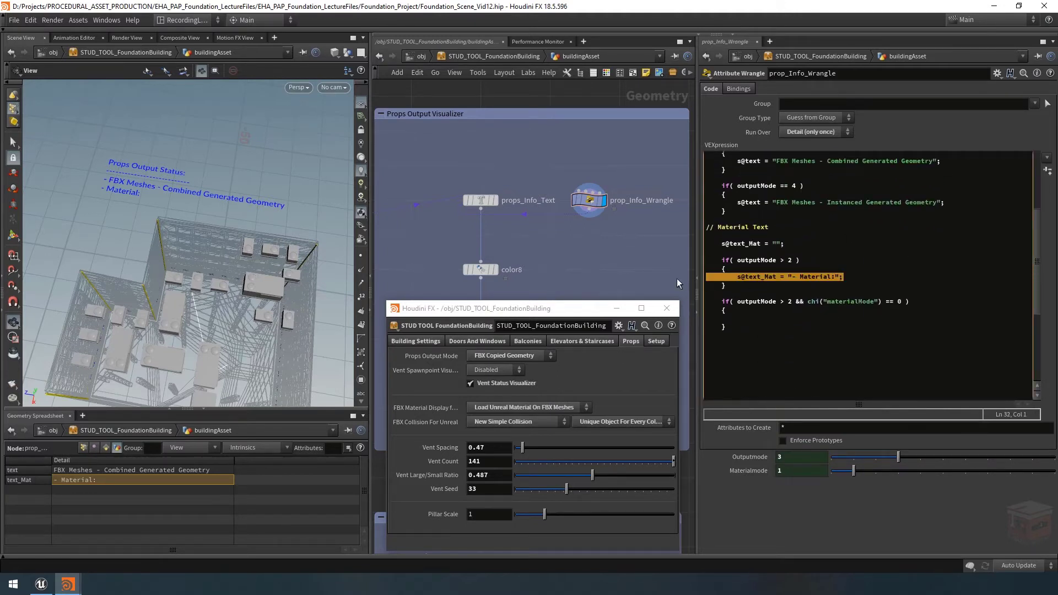
pyautogui.click(735, 315)
pyautogui.hotkey('ctrl', 'v')
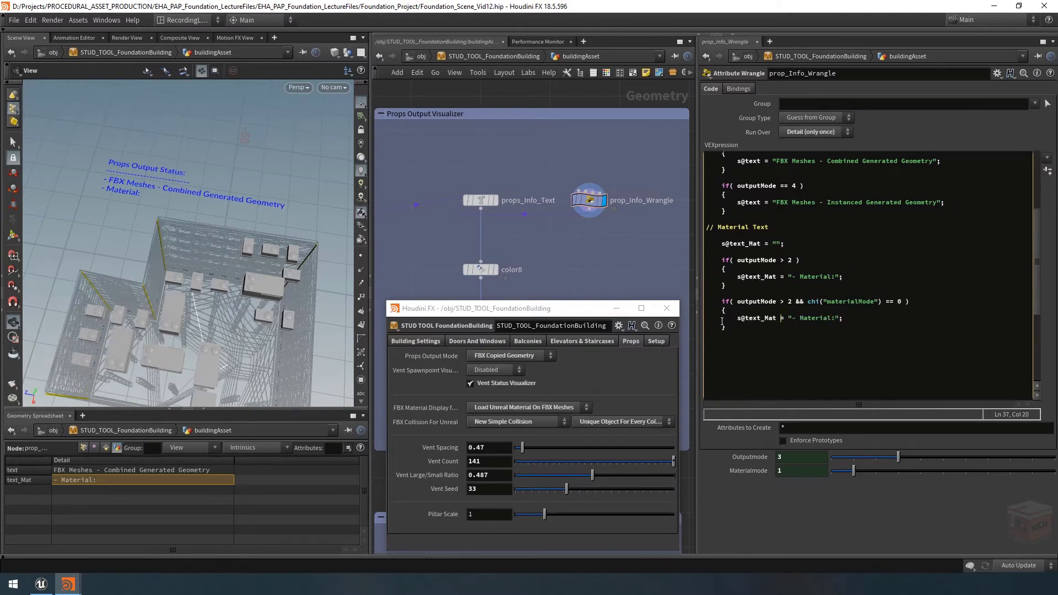
pyautogui.write('+')
pyautogui.press('Right')
pyautogui.press('Right')
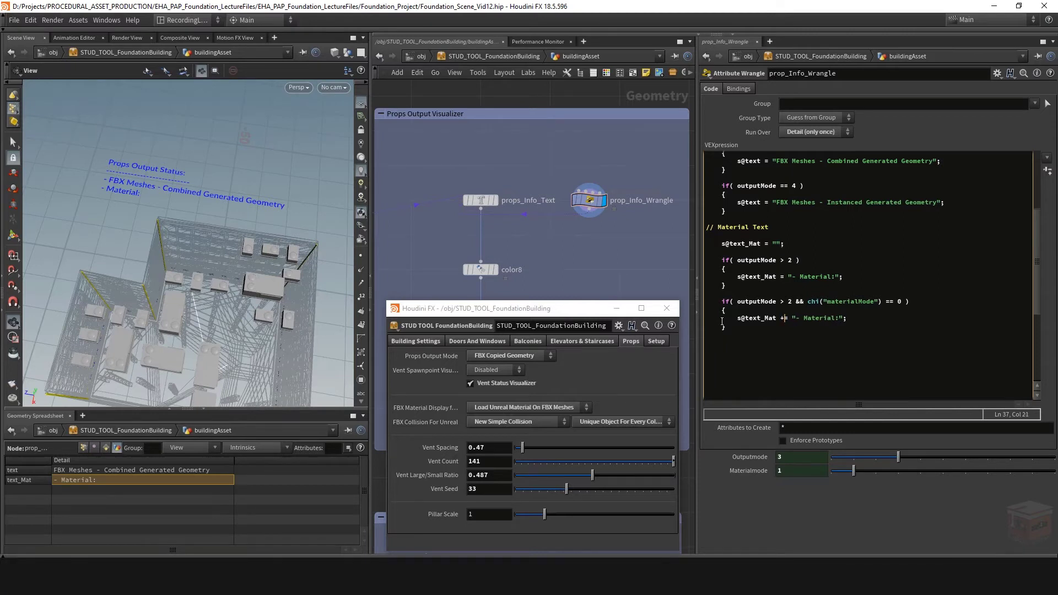
pyautogui.press('Right')
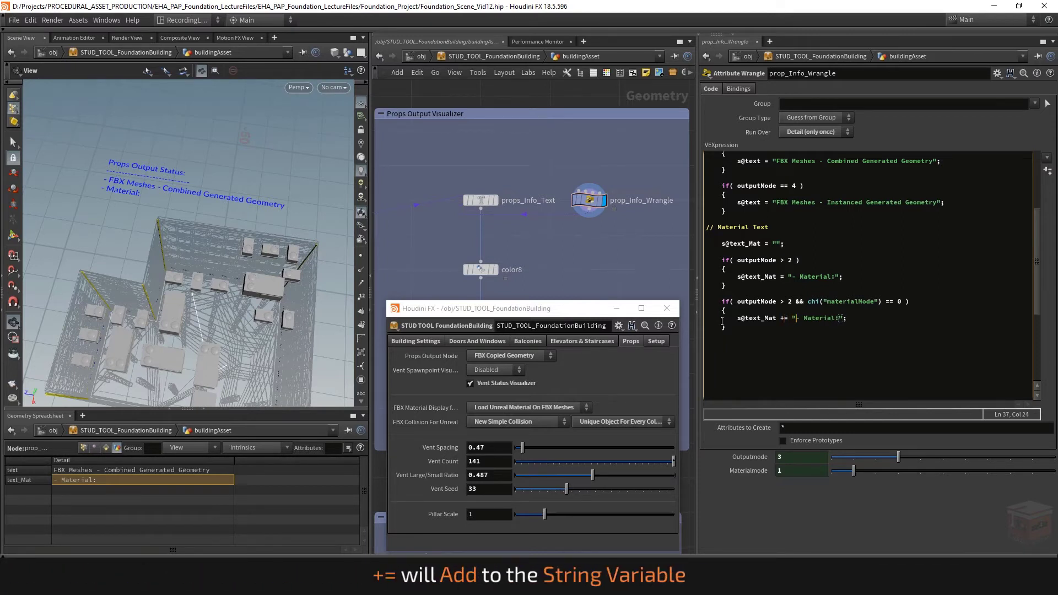
pyautogui.hotkey('shift', 'Right')
pyautogui.hotkey('shift', 'Right')
pyautogui.hotkey('shift', 'Right')
pyautogui.hotkey('shift', 'Right')
pyautogui.hotkey('shift', 'Right')
pyautogui.hotkey('shift', 'Right')
pyautogui.hotkey('shift', 'Right')
pyautogui.press('BackSpace')
pyautogui.write('Visualizer Colors')
pyautogui.press('Right')
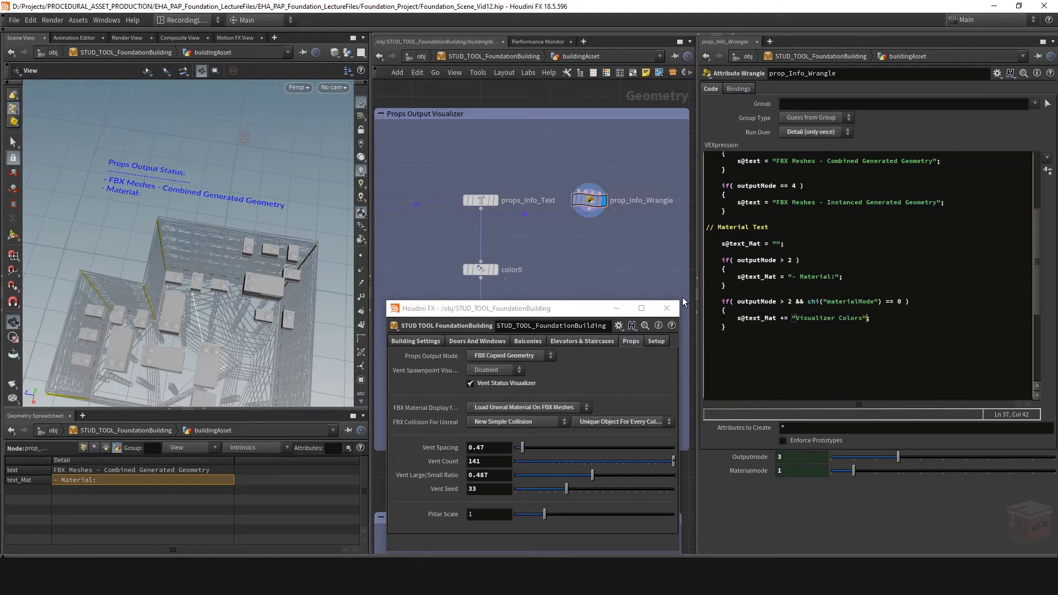
pyautogui.write(';')
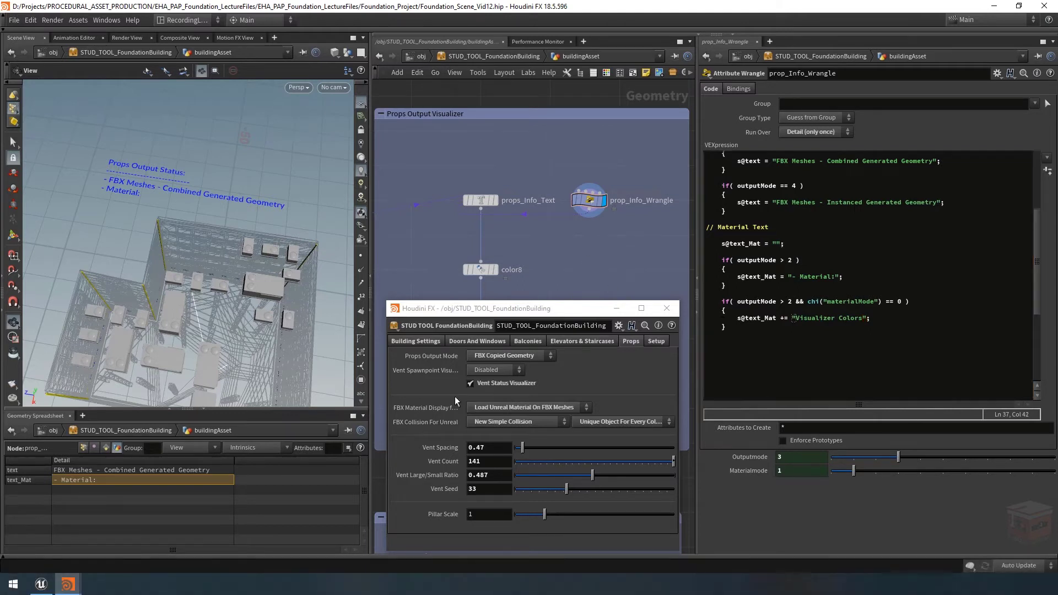
# Switch FBX Material Display to Default Houdini Engine Color Mat and check the building's label.
pyautogui.click(534, 409)
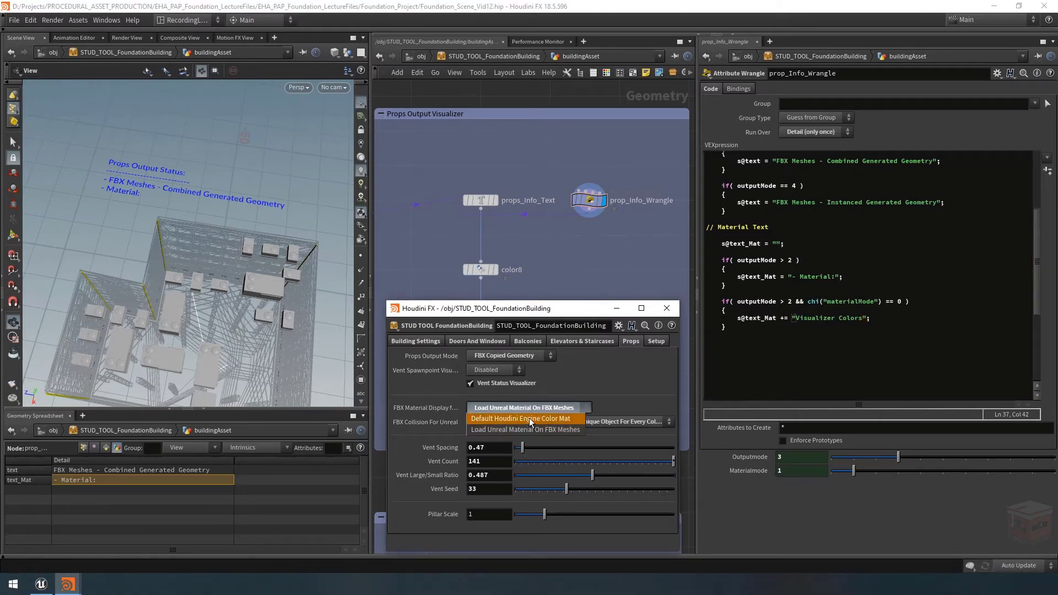
pyautogui.click(529, 417)
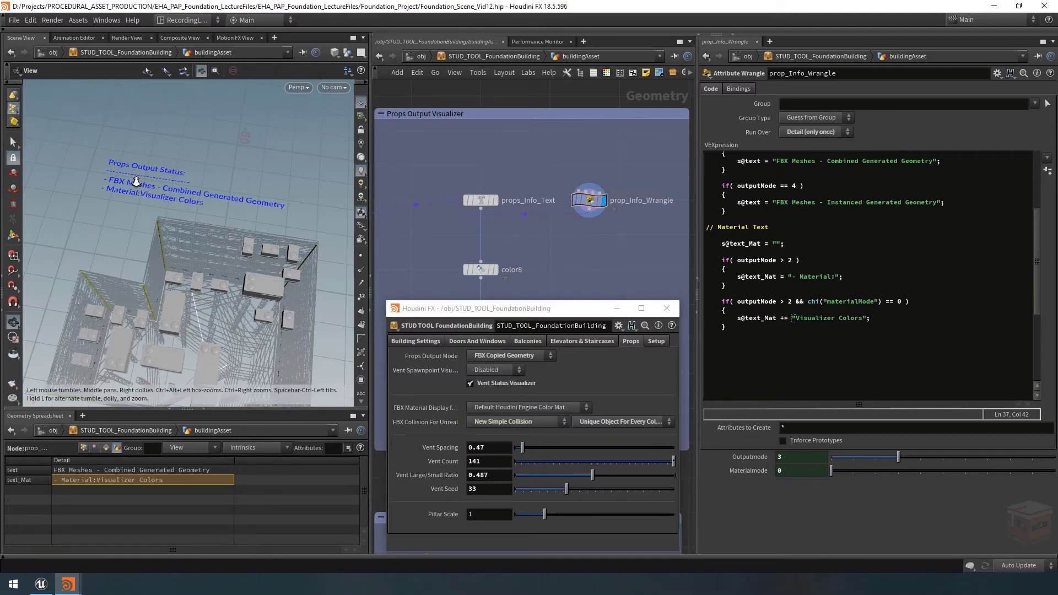
pyautogui.scroll(5, 136, 181)
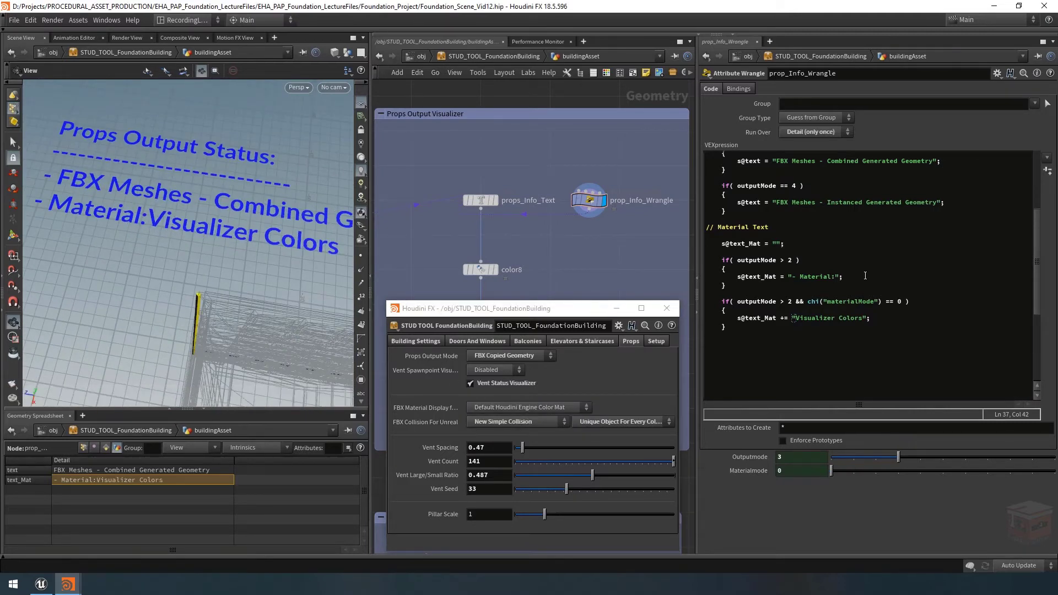
pyautogui.click(837, 278)
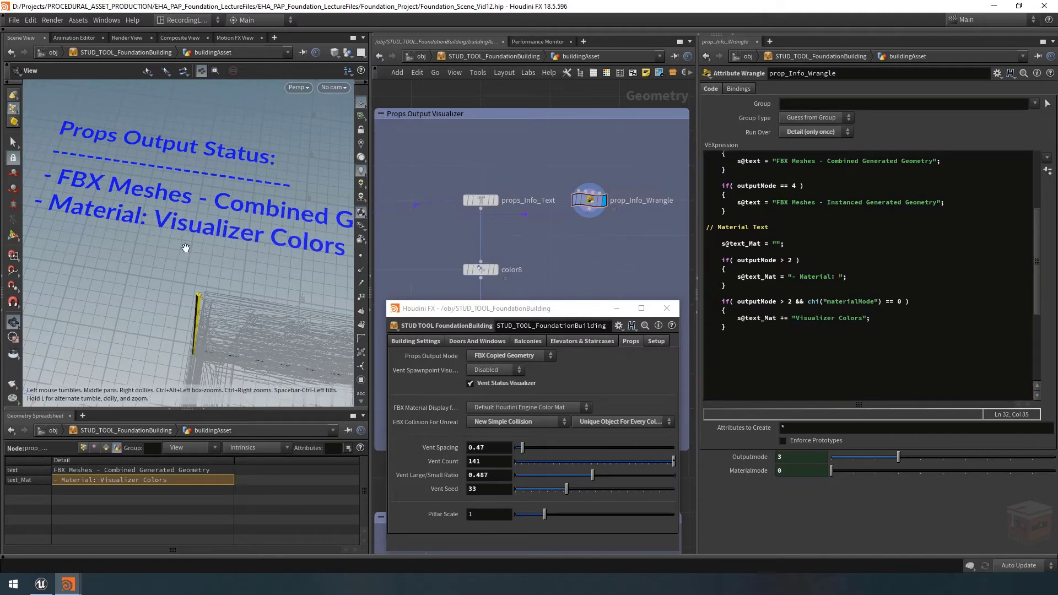
pyautogui.moveTo(209, 237); pyautogui.dragTo(260, 258)
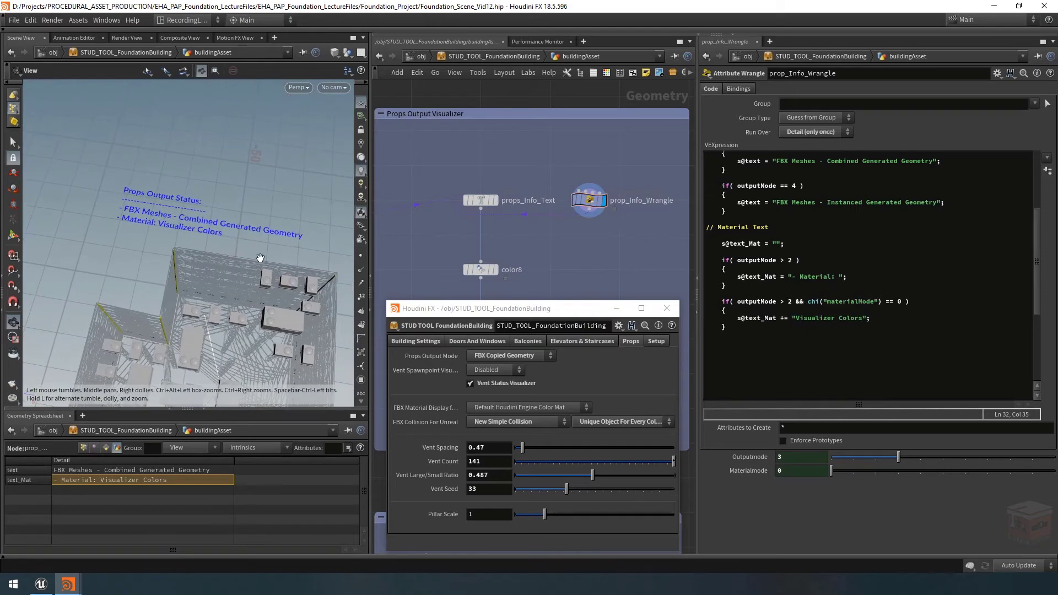
pyautogui.moveTo(763, 327); pyautogui.dragTo(691, 304)
pyautogui.hotkey('ctrl', 'c')
pyautogui.click(761, 329)
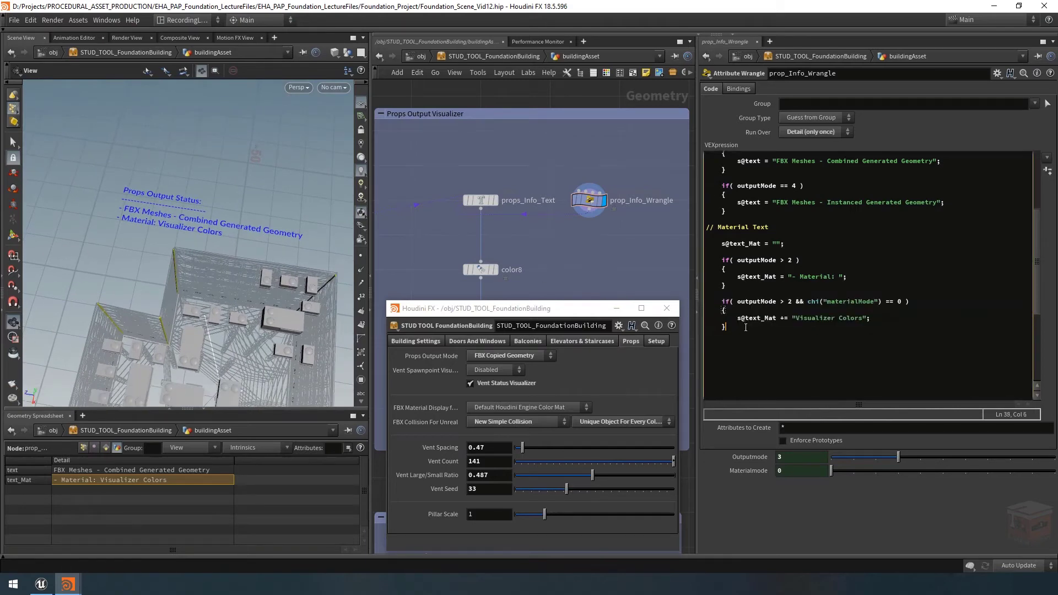
# Duplicate the block with materialMode == 1 appending "Unreal Material Per FBX".
pyautogui.hotkey('ctrl', 'v')
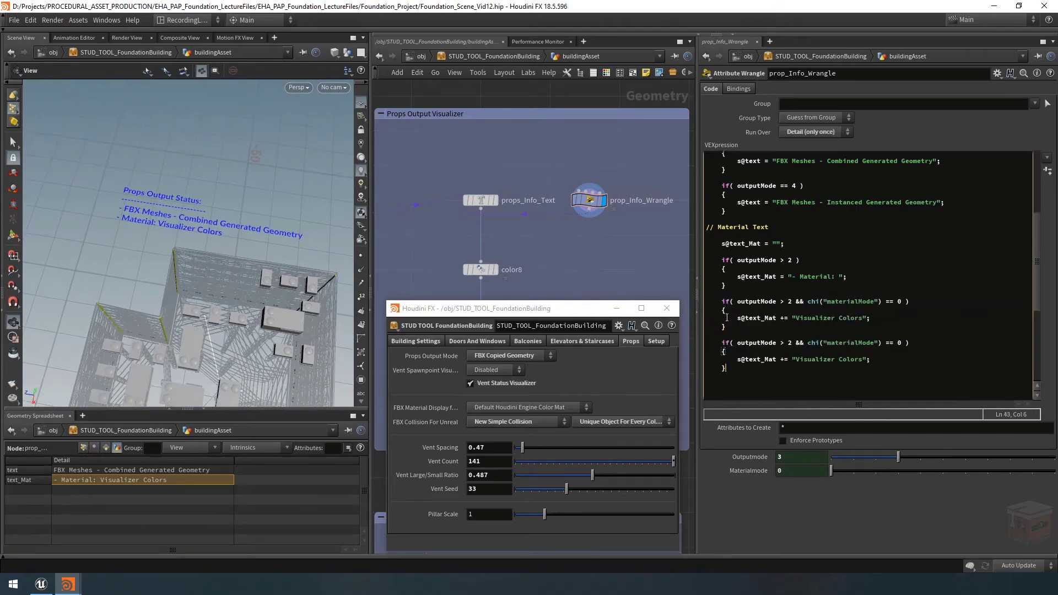
pyautogui.doubleClick(899, 342)
pyautogui.write('1')
pyautogui.click(840, 360)
pyautogui.moveTo(837, 359); pyautogui.dragTo(794, 360)
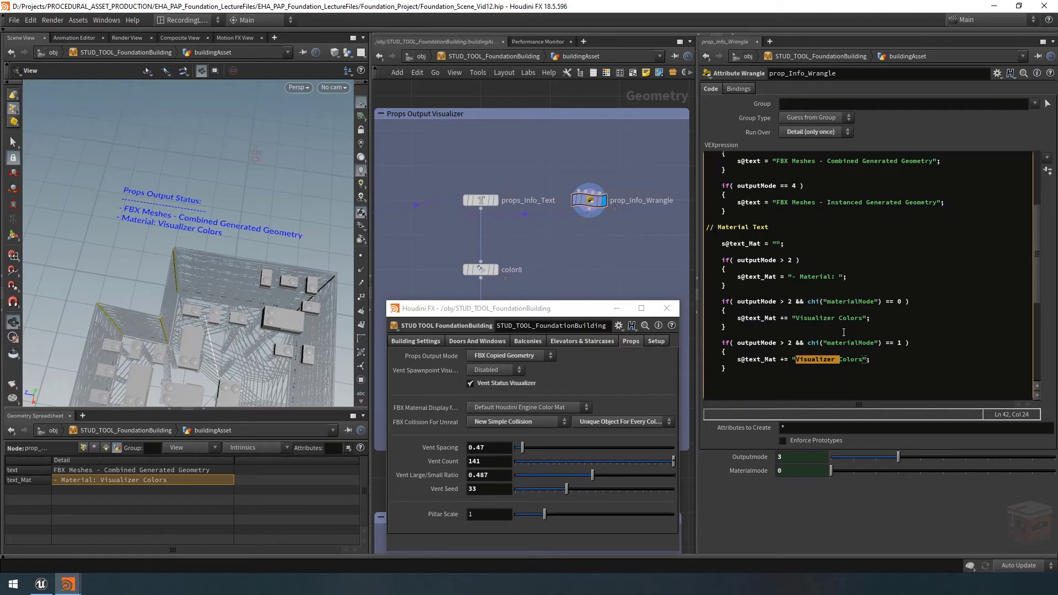
pyautogui.write('Unreal Material Per FBX')
pyautogui.press('Delete')
pyautogui.press('Delete')
pyautogui.press('Delete')
pyautogui.press('Delete')
pyautogui.press('Delete')
pyautogui.press('Delete')
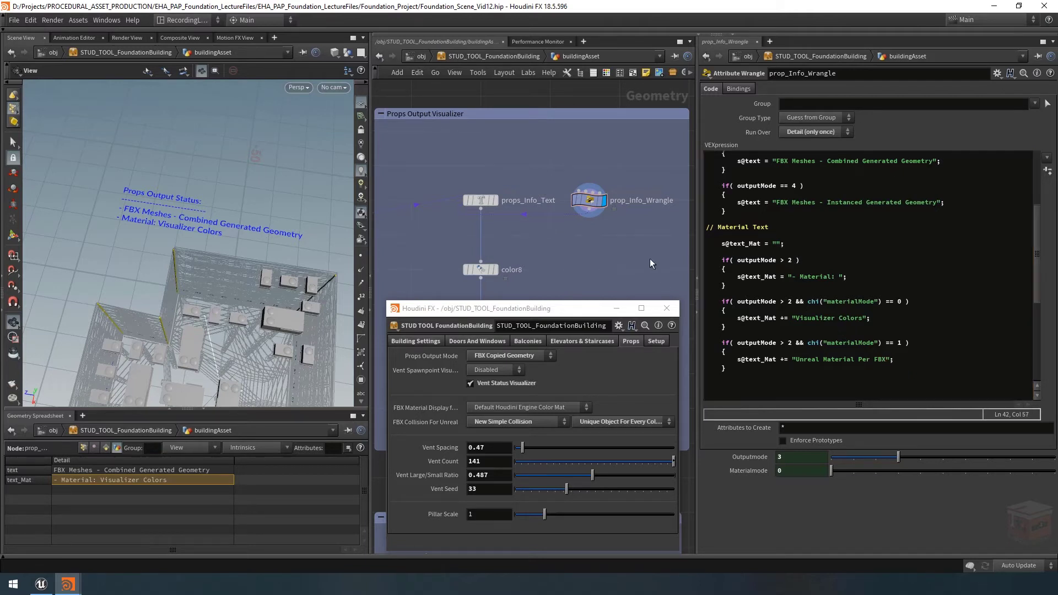
# Test FBX Material Display with Unreal materials, revert to the default color material, and compare in Unreal.
pyautogui.click(523, 411)
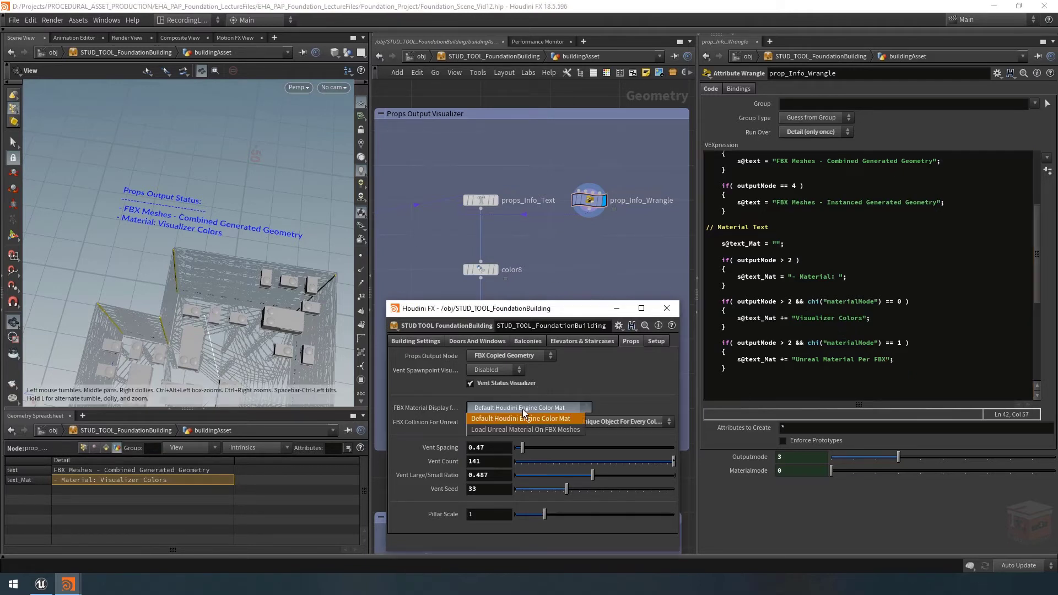
pyautogui.click(525, 429)
pyautogui.click(530, 406)
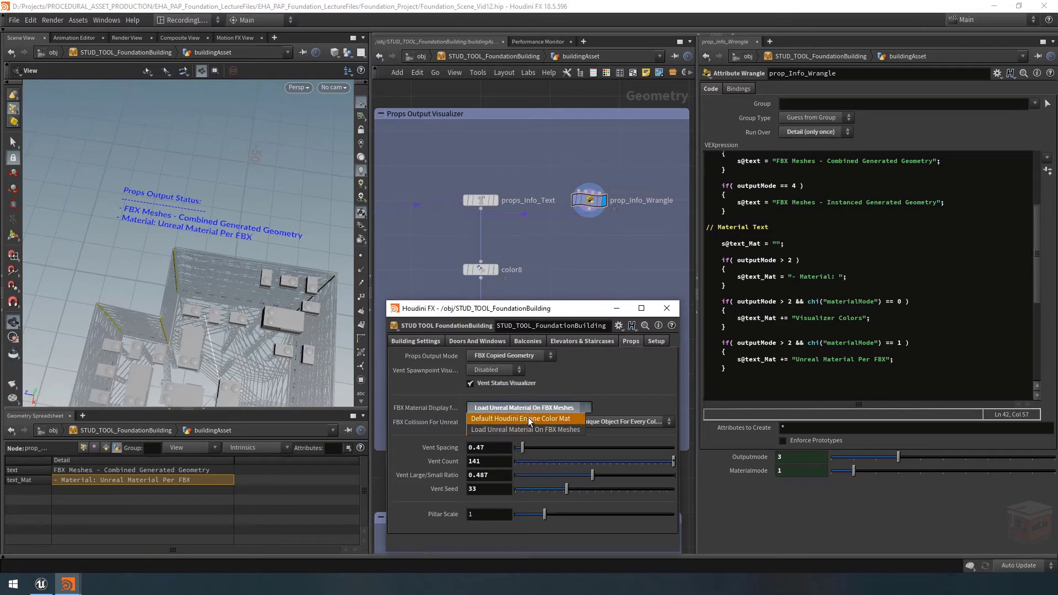
pyautogui.click(527, 417)
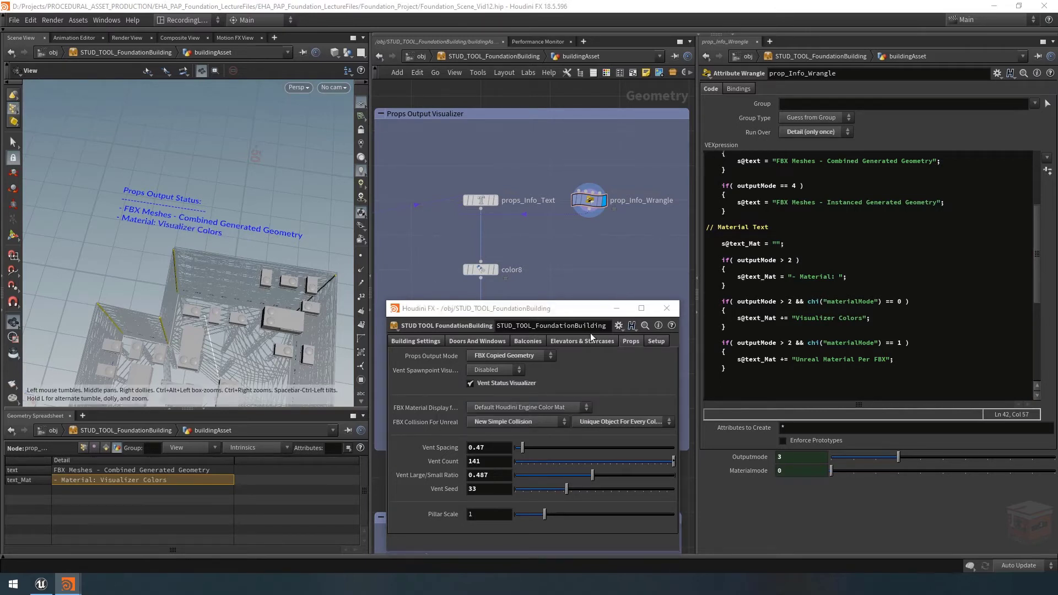
pyautogui.click(862, 356)
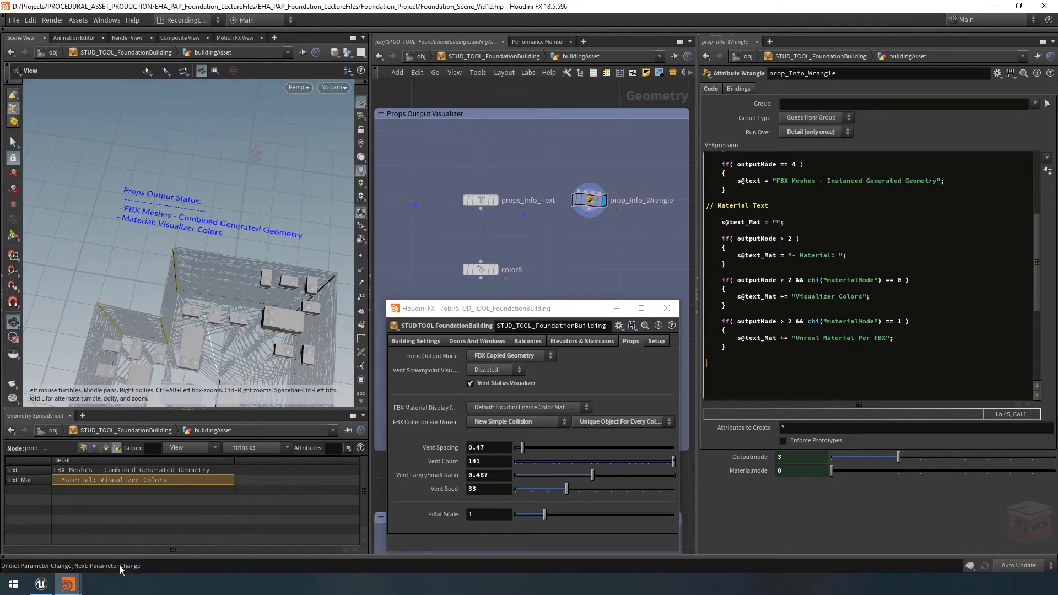
pyautogui.click(68, 583)
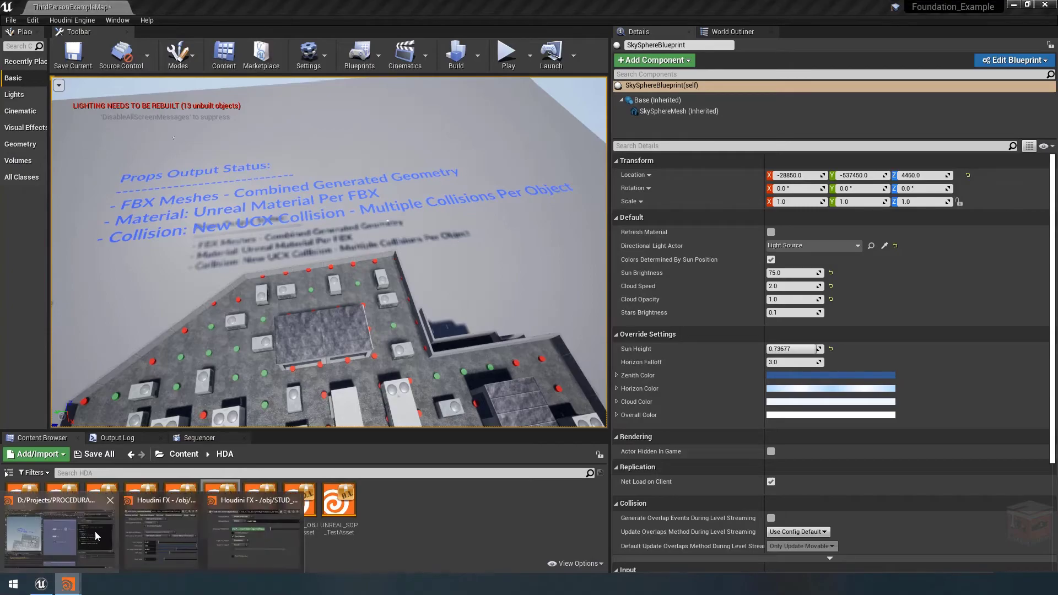
pyautogui.click(95, 530)
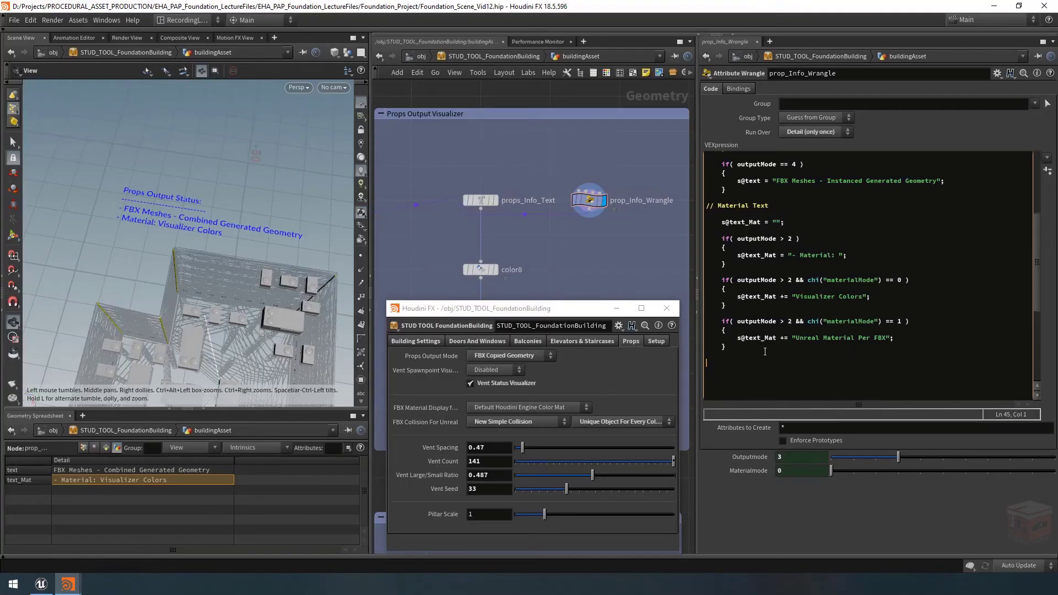
# Add a '// Collision Text' comment and set s@text_Col to an empty string beneath it.
pyautogui.write('/ Collision Text')
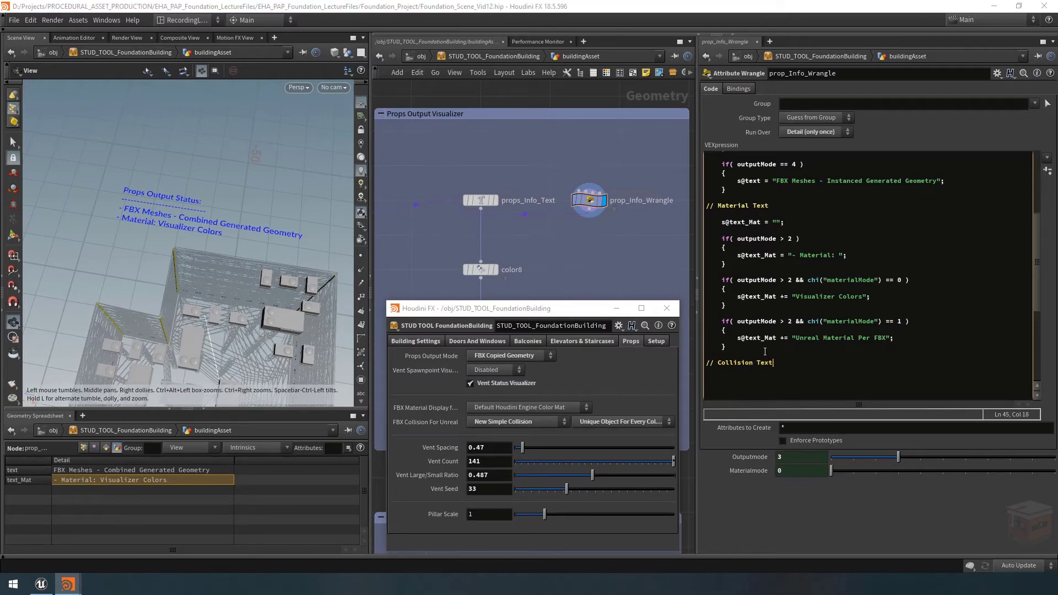
pyautogui.press('Return')
pyautogui.write('s@text_')
pyautogui.write('Col')
pyautogui.write(' ==')
pyautogui.write('""')
pyautogui.write(';')
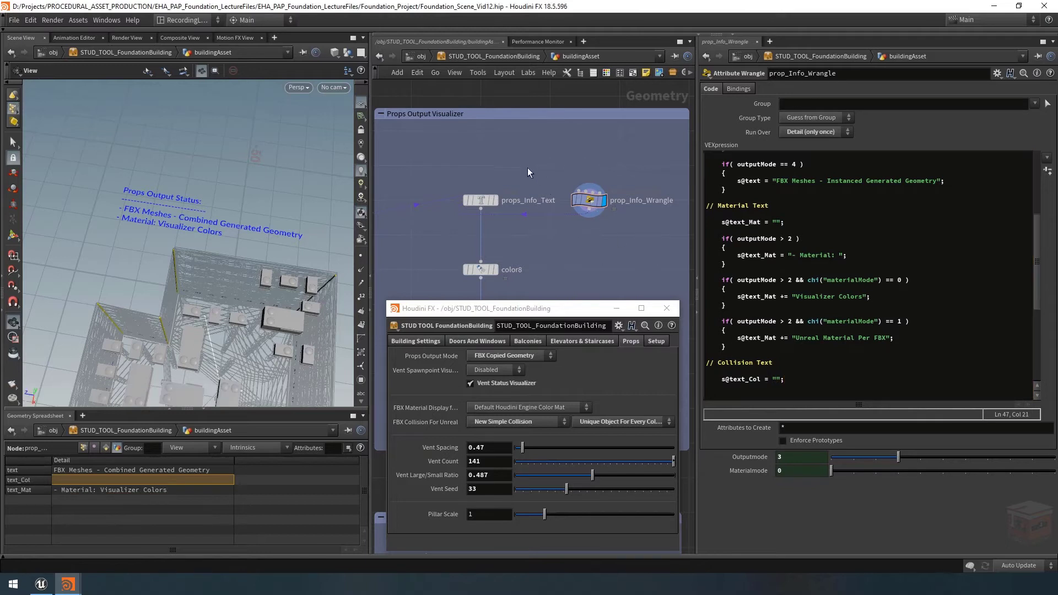
# Duplicate the text_Mat line in props_Info_Text's label text and rename the copy to text_Col.
pyautogui.click(480, 200)
pyautogui.moveTo(824, 151); pyautogui.dragTo(694, 154)
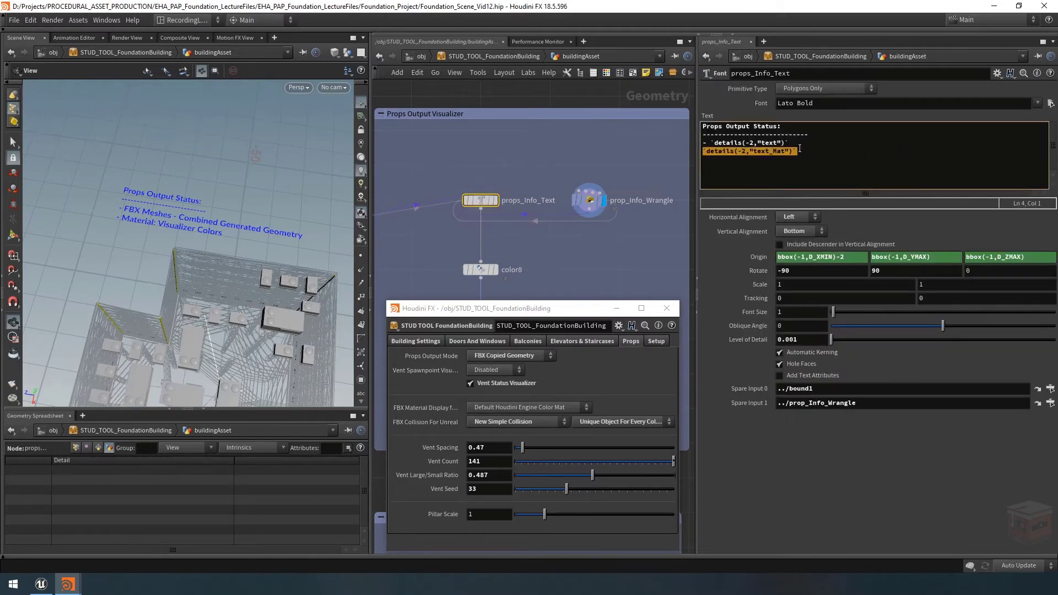
pyautogui.hotkey('ctrl', 'c')
pyautogui.click(815, 150)
pyautogui.press('Return')
pyautogui.hotkey('ctrl', 'v')
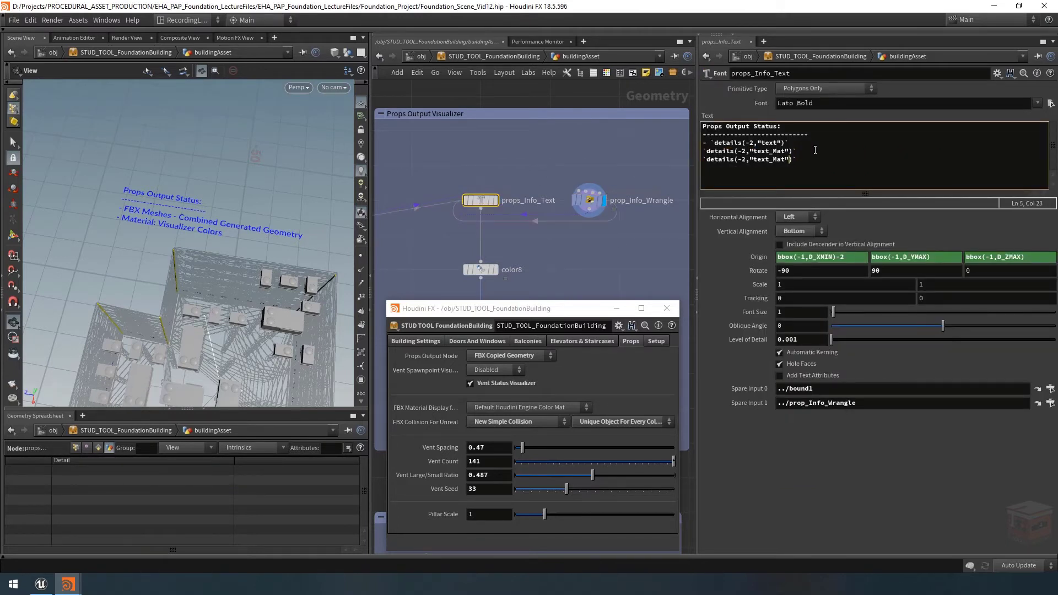
pyautogui.press('Left')
pyautogui.press('BackSpace')
pyautogui.press('BackSpace')
pyautogui.press('BackSpace')
pyautogui.write('Col')
pyautogui.click(638, 244)
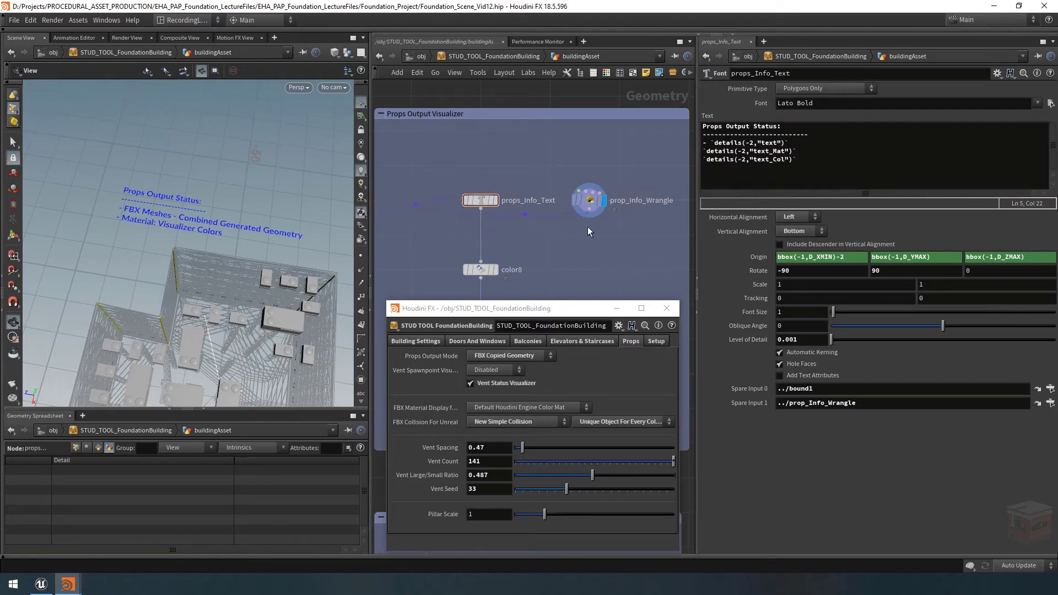
pyautogui.click(588, 200)
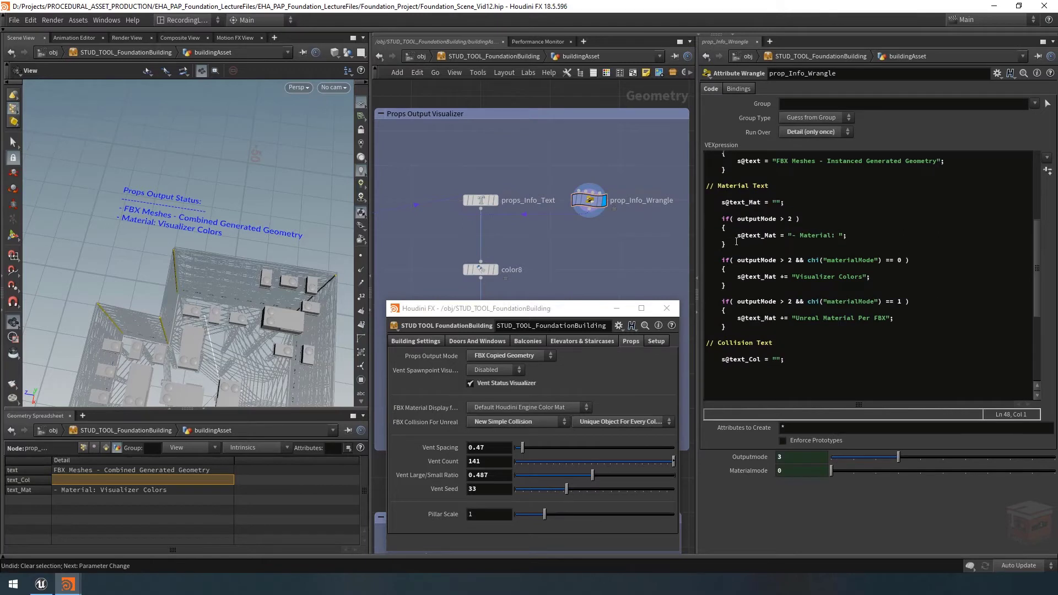
# Paste the outputMode > 2 block into Collision Text as s@text_Col = "- Collision: ".
pyautogui.moveTo(736, 243); pyautogui.dragTo(693, 219)
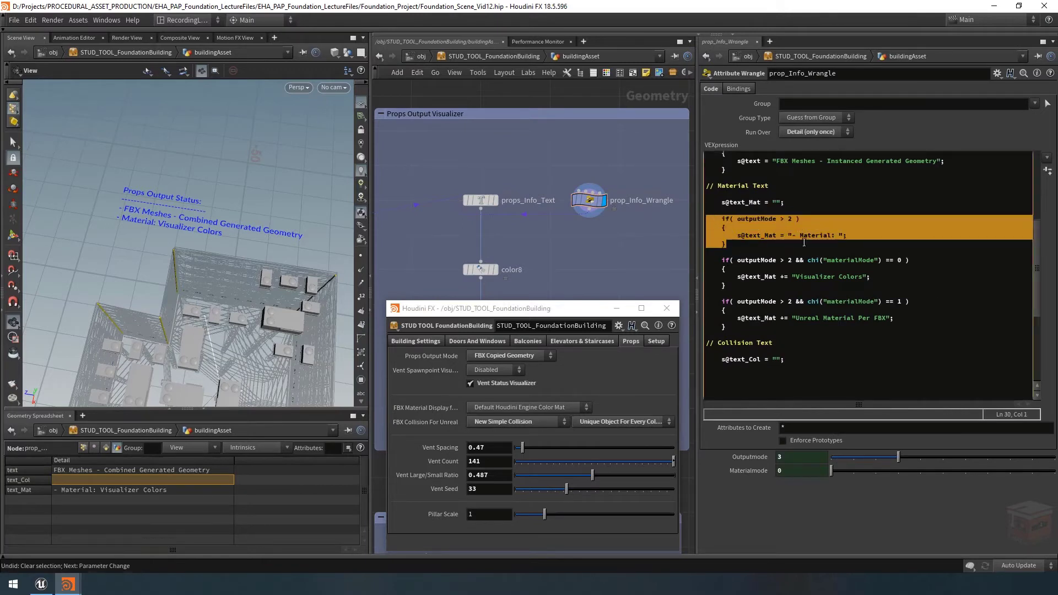
pyautogui.hotkey('ctrl', 'c')
pyautogui.scroll(-1, 804, 242)
pyautogui.click(763, 352)
pyautogui.hotkey('ctrl', 'v')
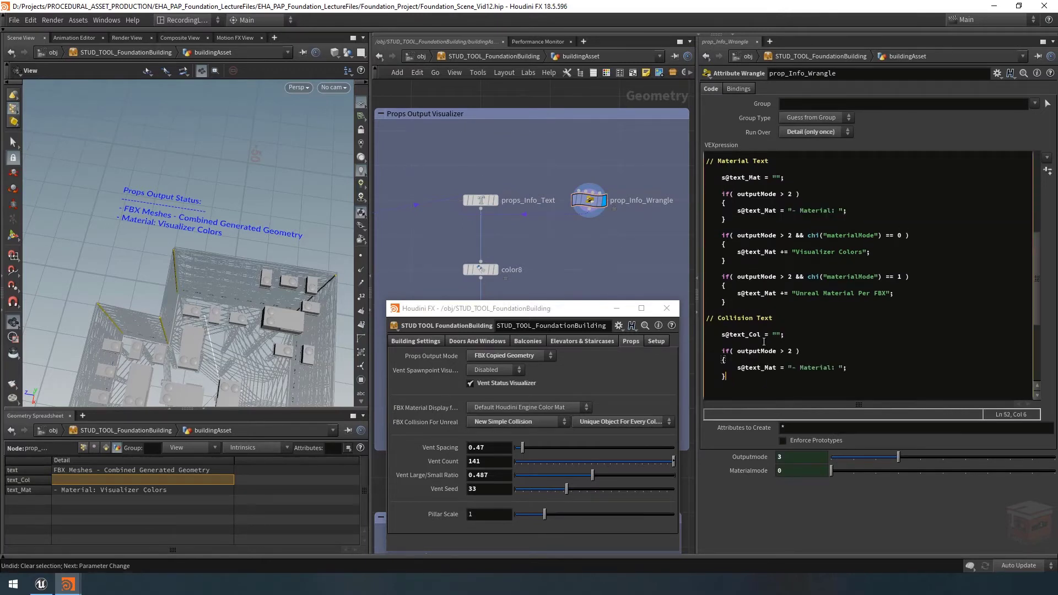
pyautogui.scroll(-2, 763, 342)
pyautogui.moveTo(776, 328); pyautogui.dragTo(762, 329)
pyautogui.write('Col')
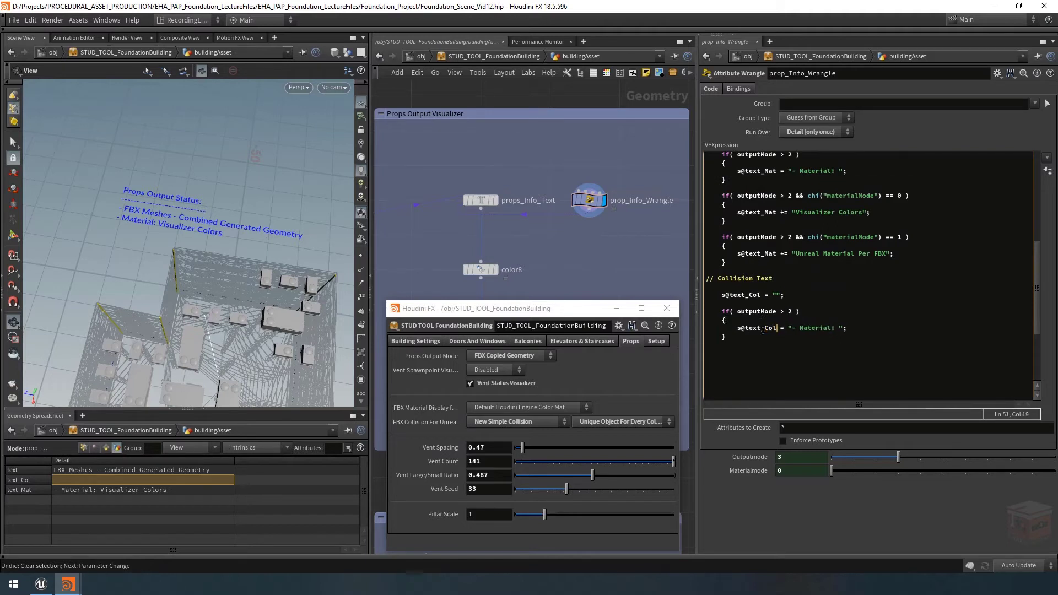
pyautogui.press('Right')
pyautogui.press('Delete')
pyautogui.press('Delete')
pyautogui.press('Delete')
pyautogui.press('Delete')
pyautogui.press('Delete')
pyautogui.press('Delete')
pyautogui.press('Delete')
pyautogui.press('Delete')
pyautogui.write('Collision')
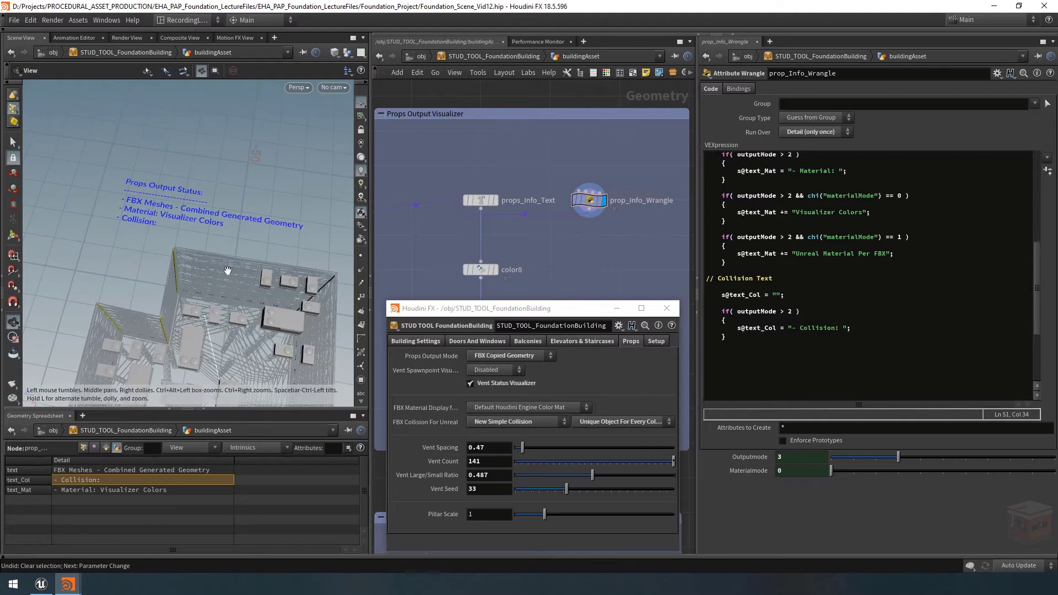
# Set Props Output Mode to FBX Packed Instances and FBX collision to No Collision.
pyautogui.click(501, 355)
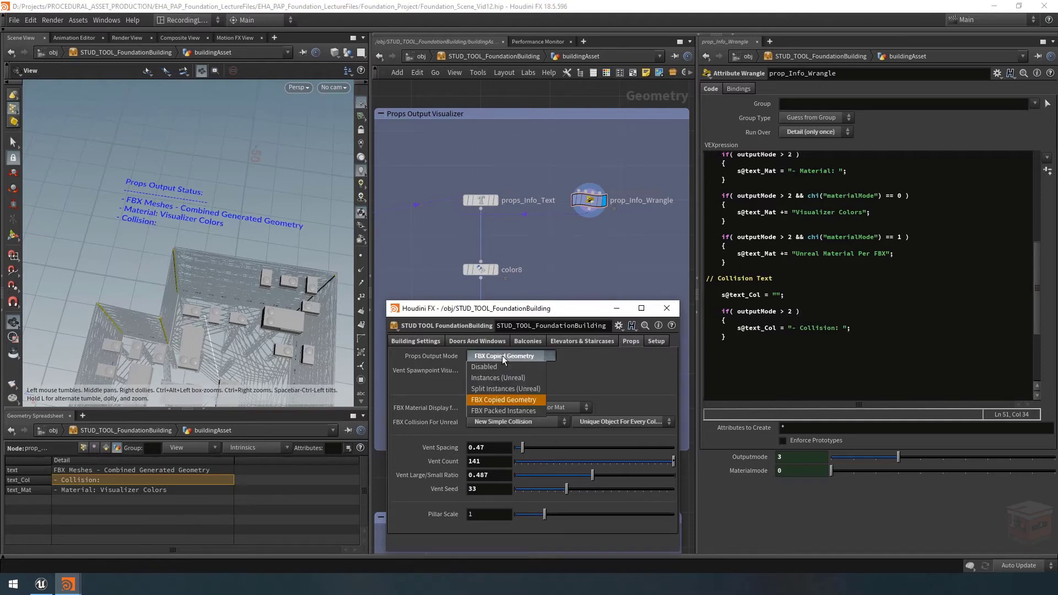
pyautogui.click(505, 388)
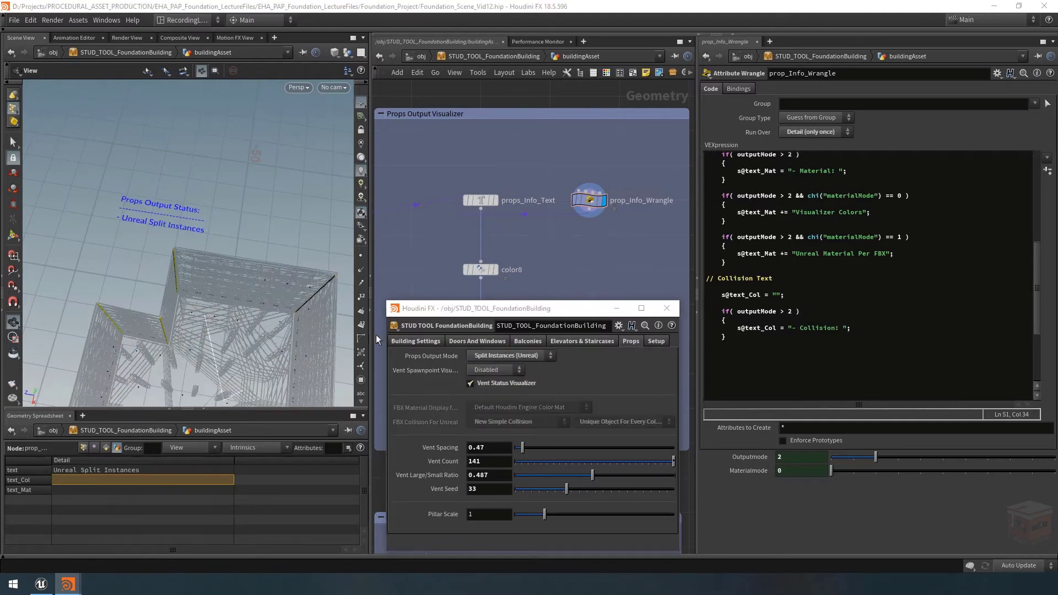
pyautogui.click(515, 356)
pyautogui.click(516, 411)
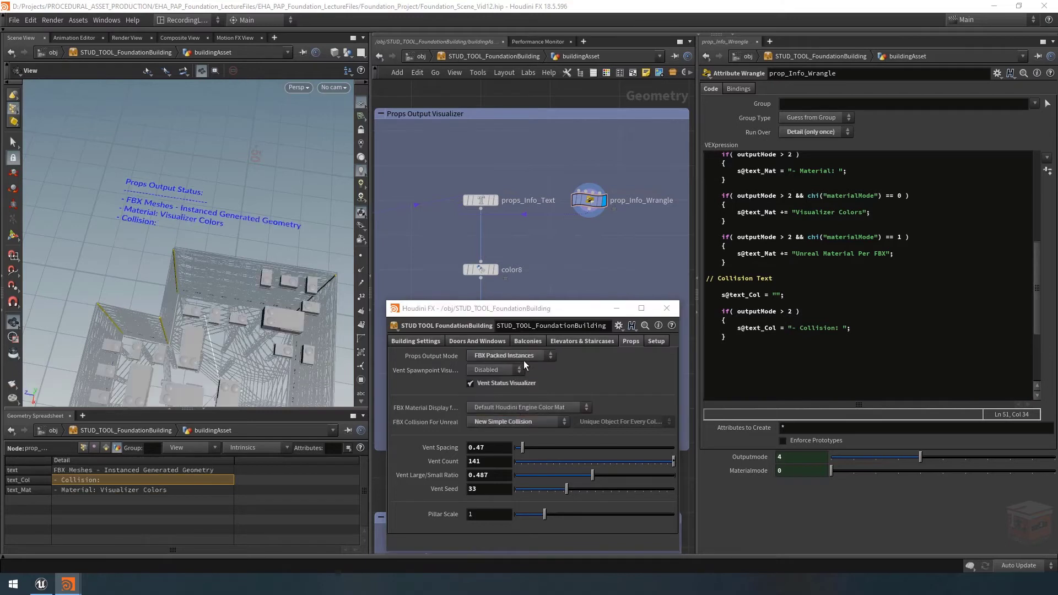
pyautogui.click(878, 340)
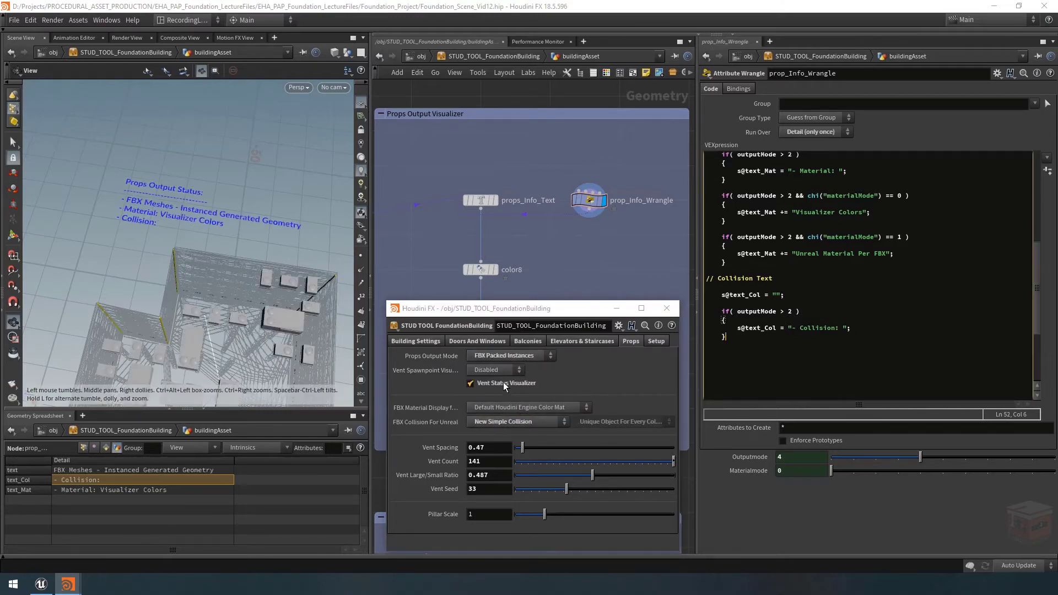
pyautogui.click(521, 422)
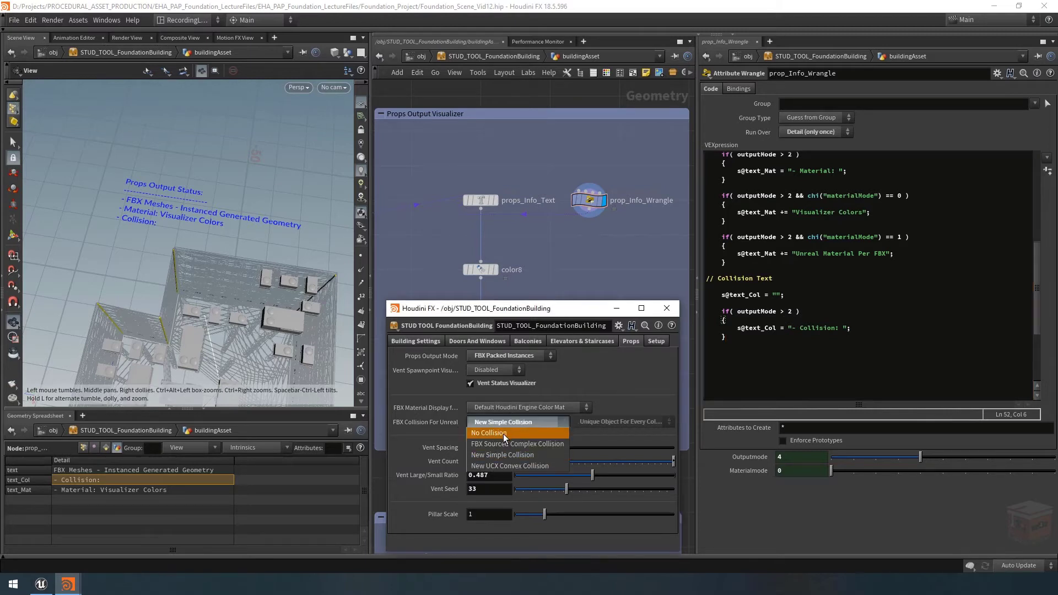
pyautogui.click(511, 433)
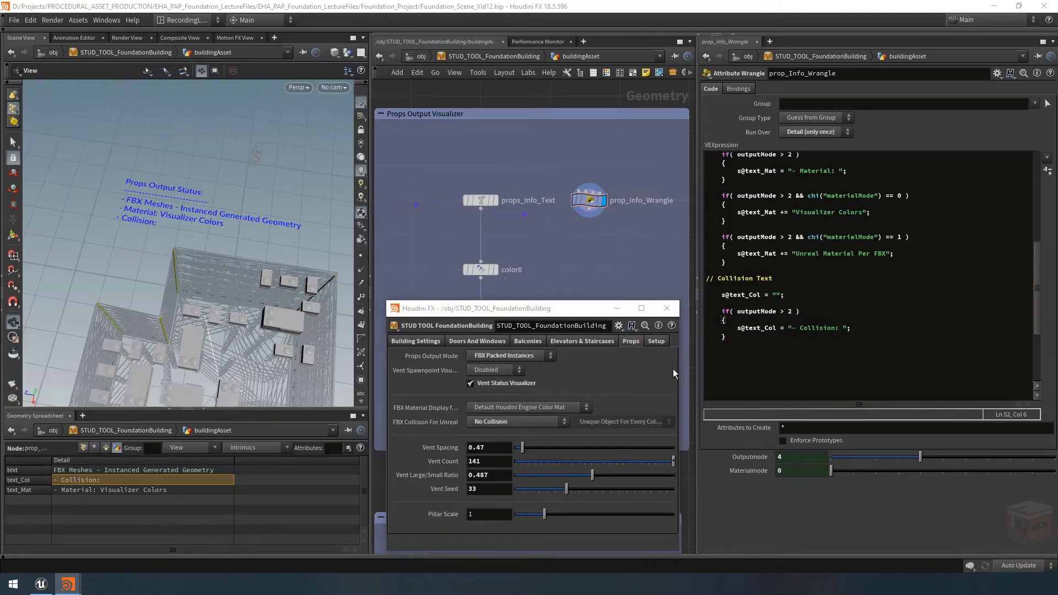
# Add a copied block appending "None" to text_Col, gated by && chi("colMode") == 0.
pyautogui.moveTo(754, 339); pyautogui.dragTo(666, 309)
pyautogui.click(740, 337)
pyautogui.hotkey('ctrl', 'v')
pyautogui.click(780, 369)
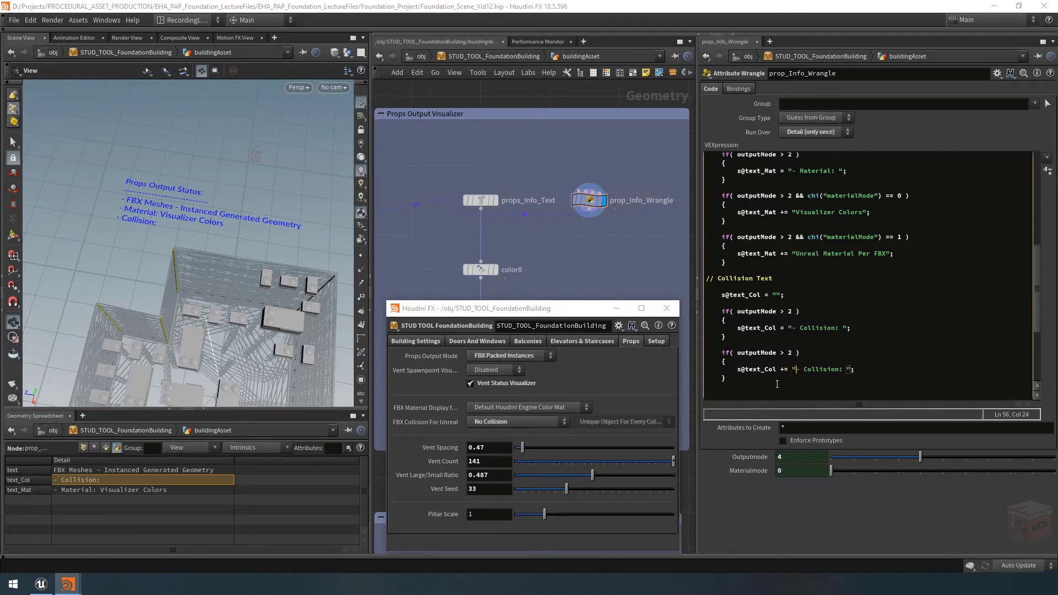
pyautogui.write('+')
pyautogui.press('Right')
pyautogui.press('Right')
pyautogui.press('Right')
pyautogui.press('Delete')
pyautogui.press('Delete')
pyautogui.press('Delete')
pyautogui.press('Delete')
pyautogui.press('Delete')
pyautogui.press('Delete')
pyautogui.press('Delete')
pyautogui.press('Delete')
pyautogui.press('Delete')
pyautogui.press('Delete')
pyautogui.press('Delete')
pyautogui.press('Delete')
pyautogui.press('Delete')
pyautogui.write('None')
pyautogui.press('End')
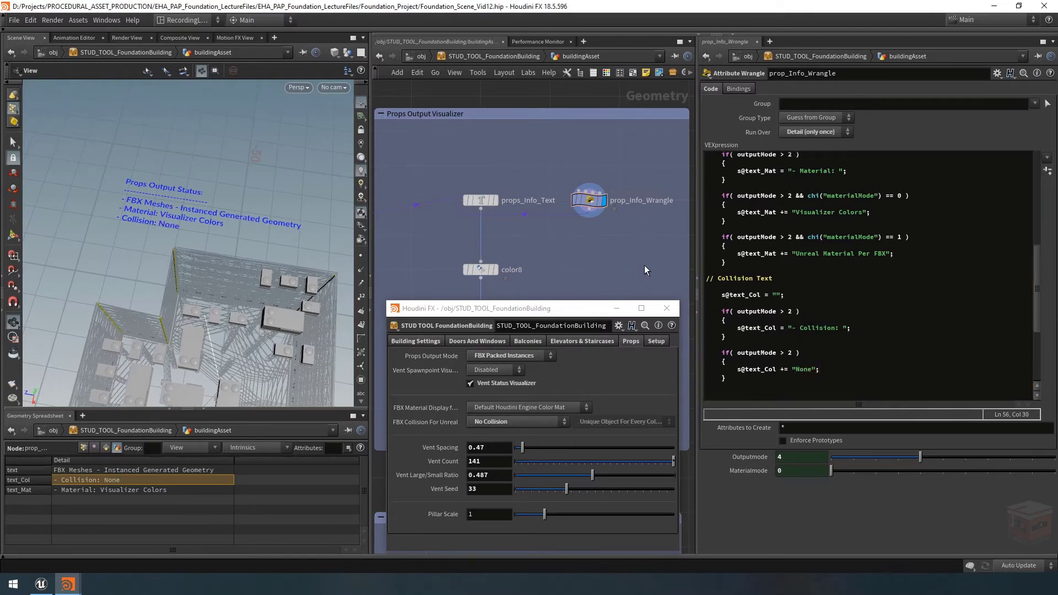
pyautogui.click(788, 353)
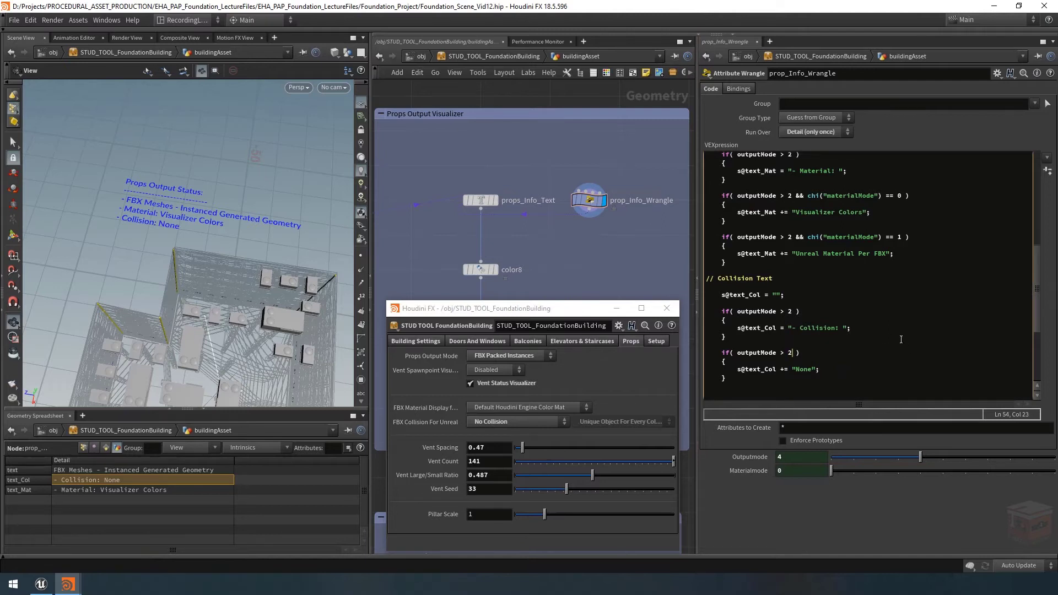
pyautogui.write('&& chi(')
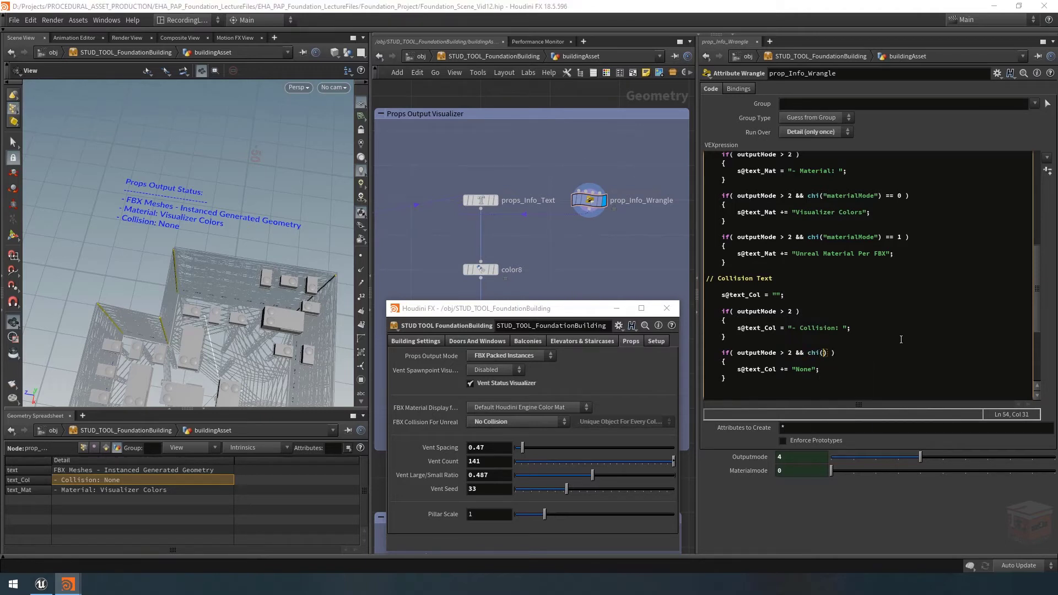
pyautogui.write('"colMode") == 0')
# Create a Colmode spare parameter linked to the FBX collision setting.
pyautogui.click(1047, 171)
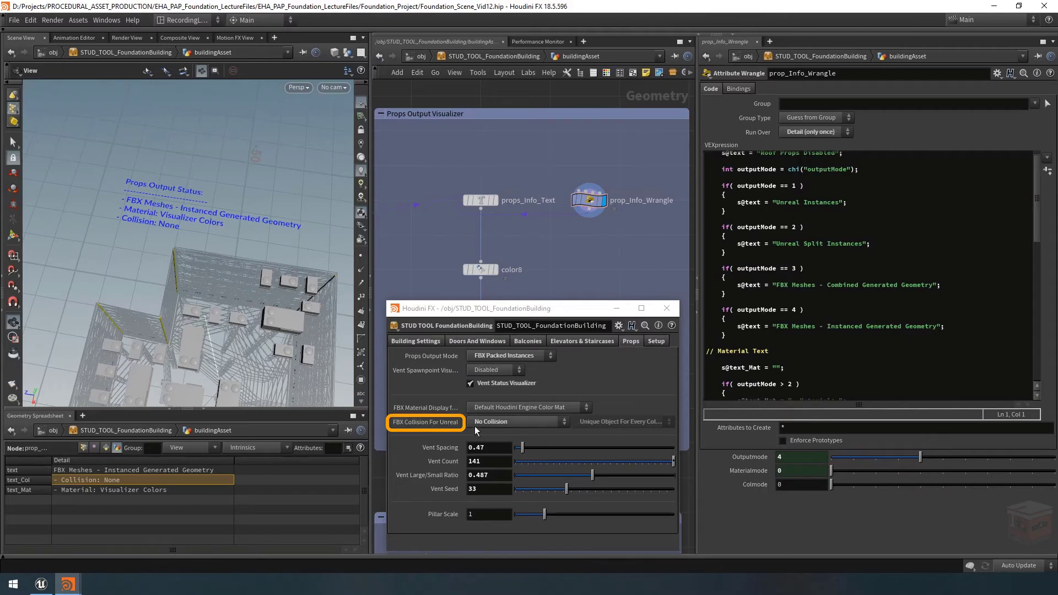
pyautogui.rightClick(455, 425)
pyautogui.click(477, 421)
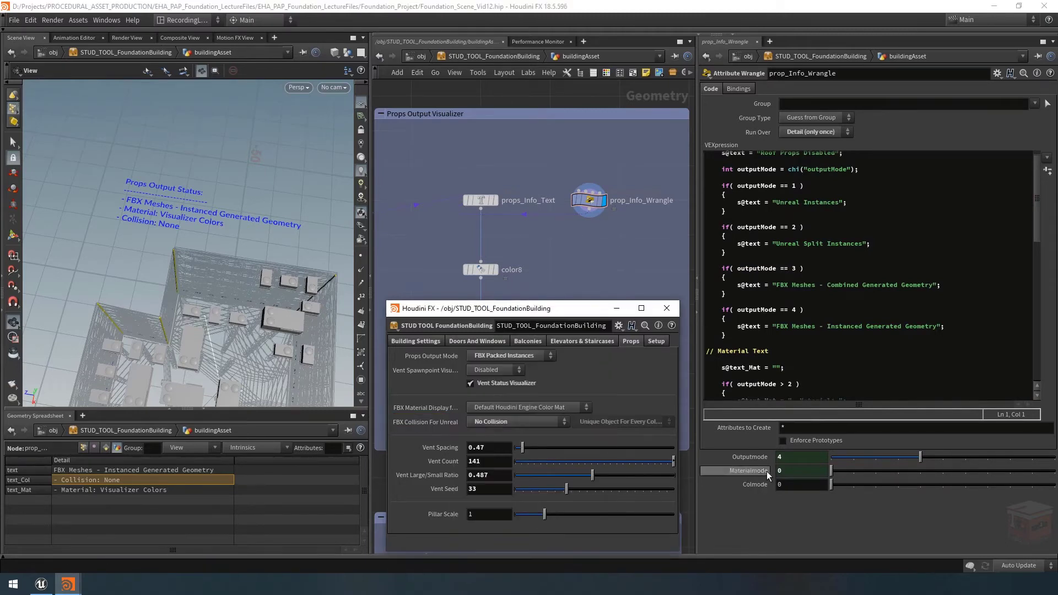
pyautogui.rightClick(796, 484)
pyautogui.click(846, 454)
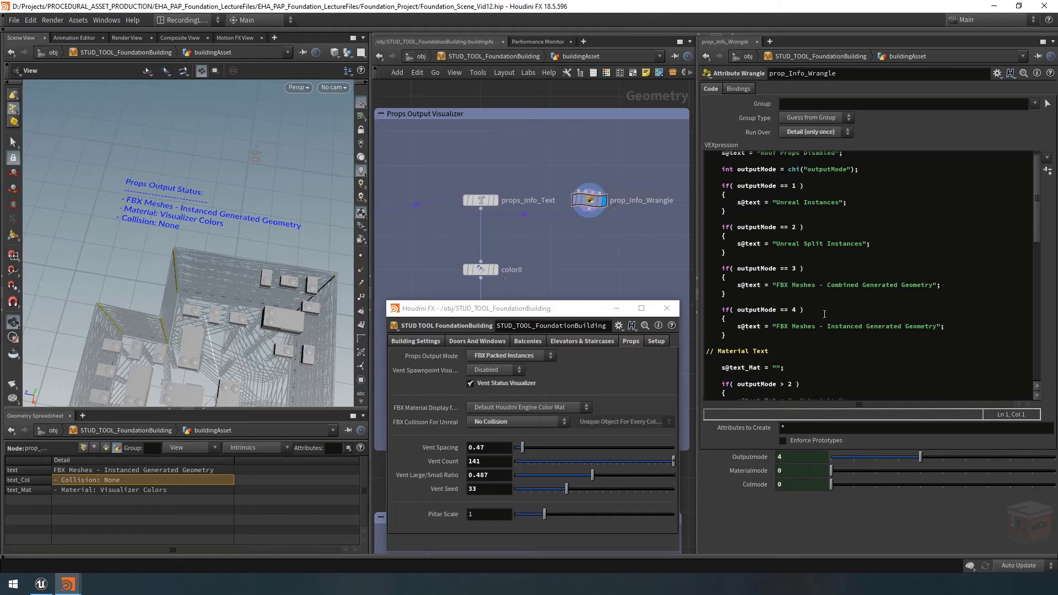
# Test FBX Sourced Complex Collision, then set collision back to No Collision.
pyautogui.scroll(-15, 824, 314)
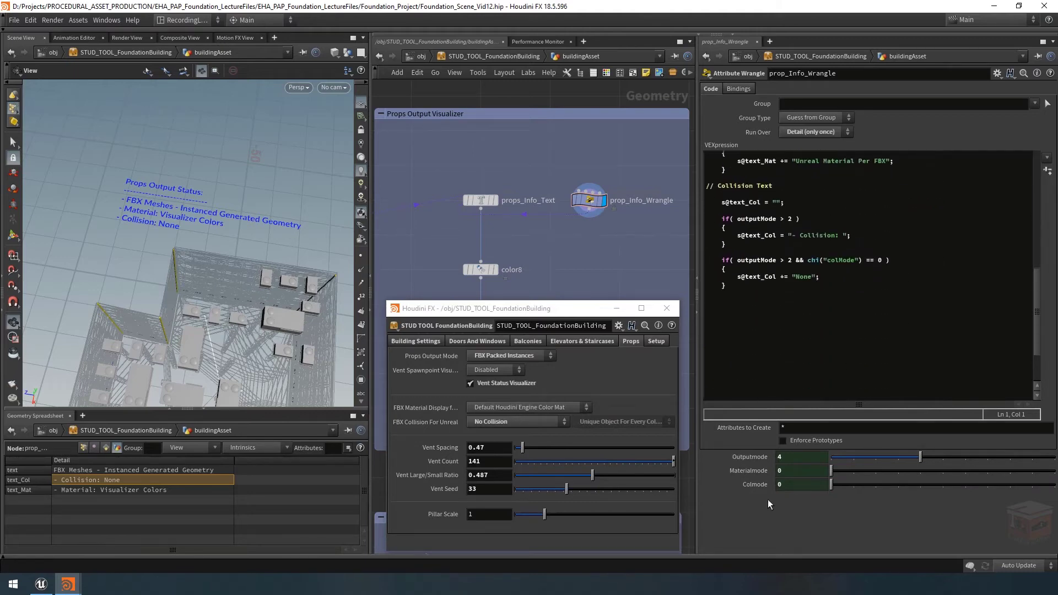
pyautogui.click(516, 422)
pyautogui.click(511, 430)
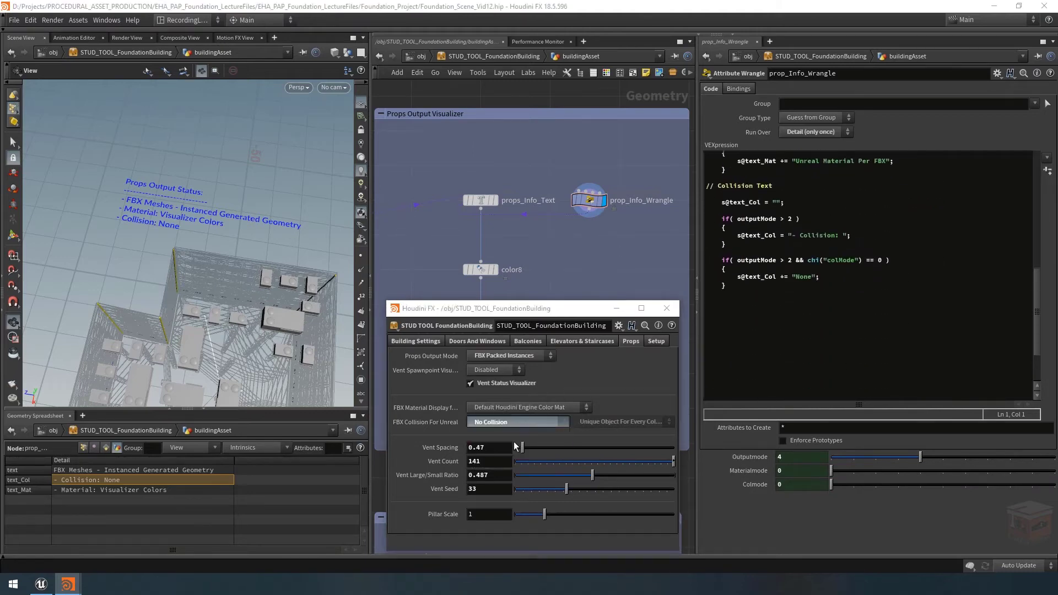
pyautogui.click(512, 422)
pyautogui.click(510, 435)
# Duplicate the colMode 0 if-block below for colMode 1, deleting its "None" string.
pyautogui.click(816, 299)
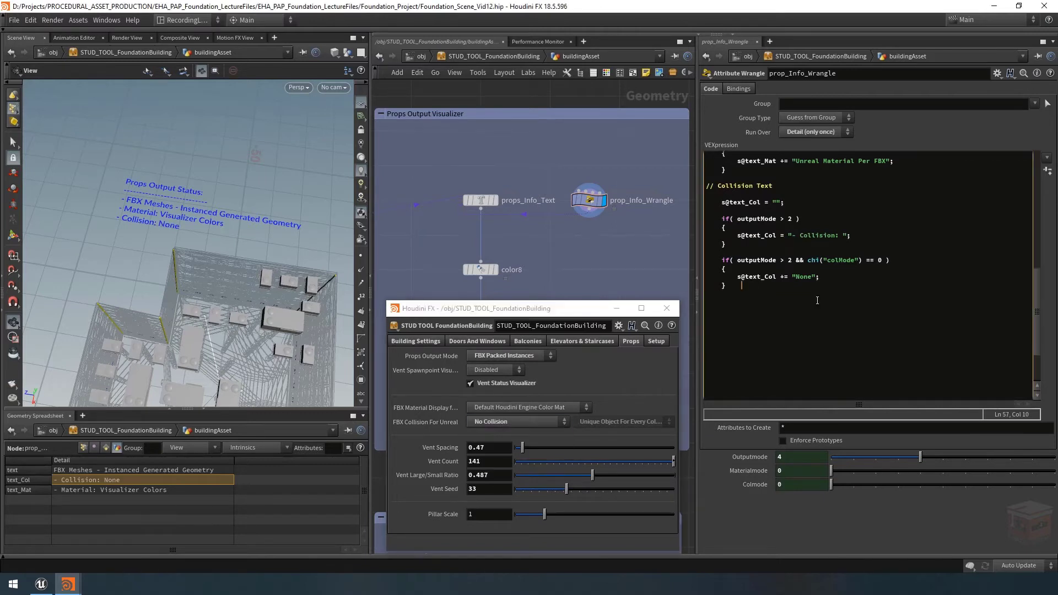
pyautogui.hotkey('shift', 'Up')
pyautogui.hotkey('shift', 'Up')
pyautogui.hotkey('shift', 'Up')
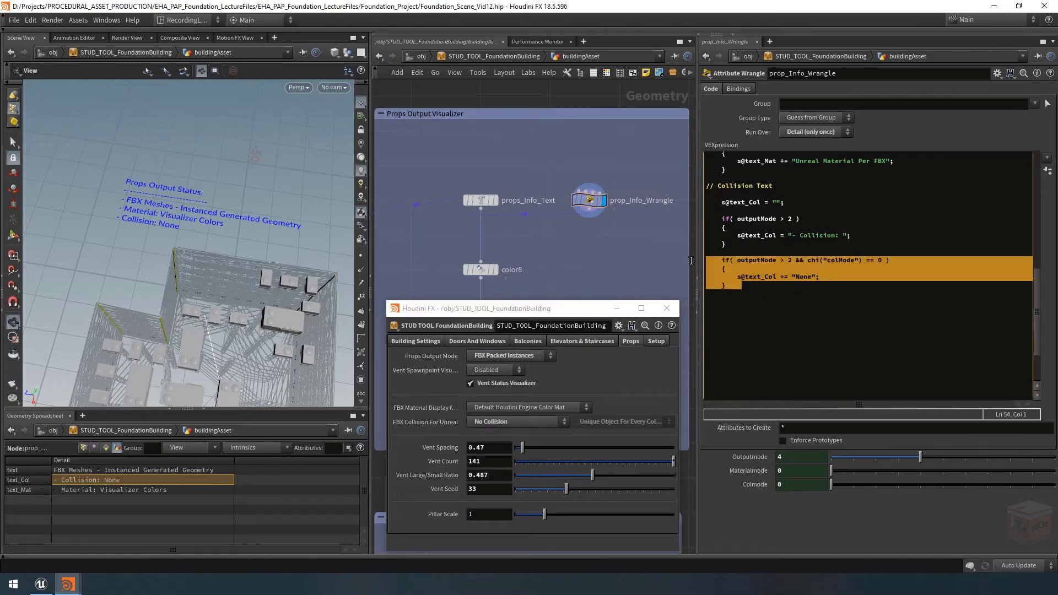
pyautogui.click(762, 290)
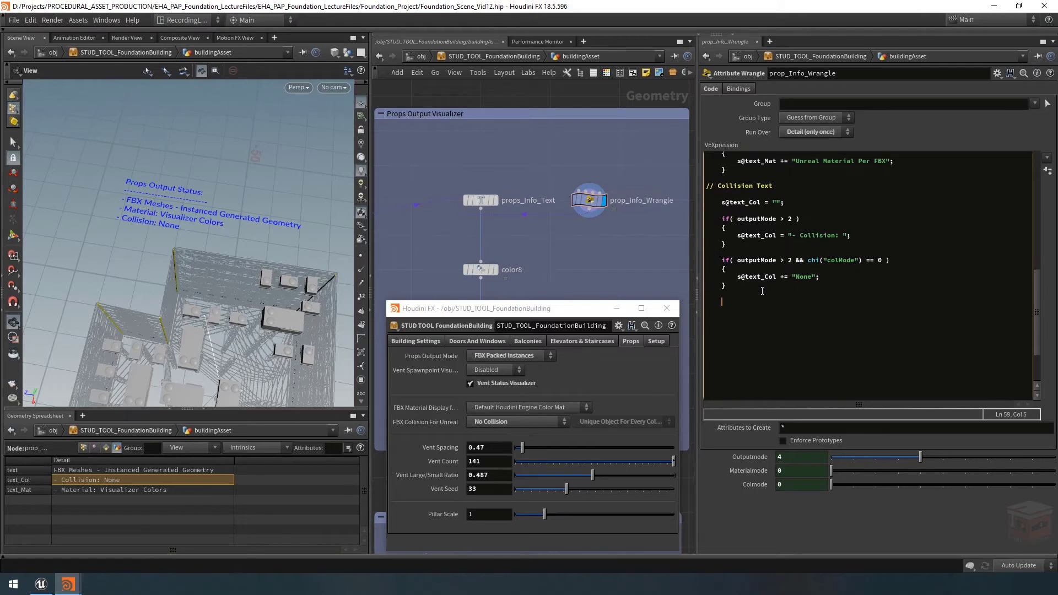
pyautogui.hotkey('ctrl', 'v')
pyautogui.press('Up')
pyautogui.press('Up')
pyautogui.press('Up')
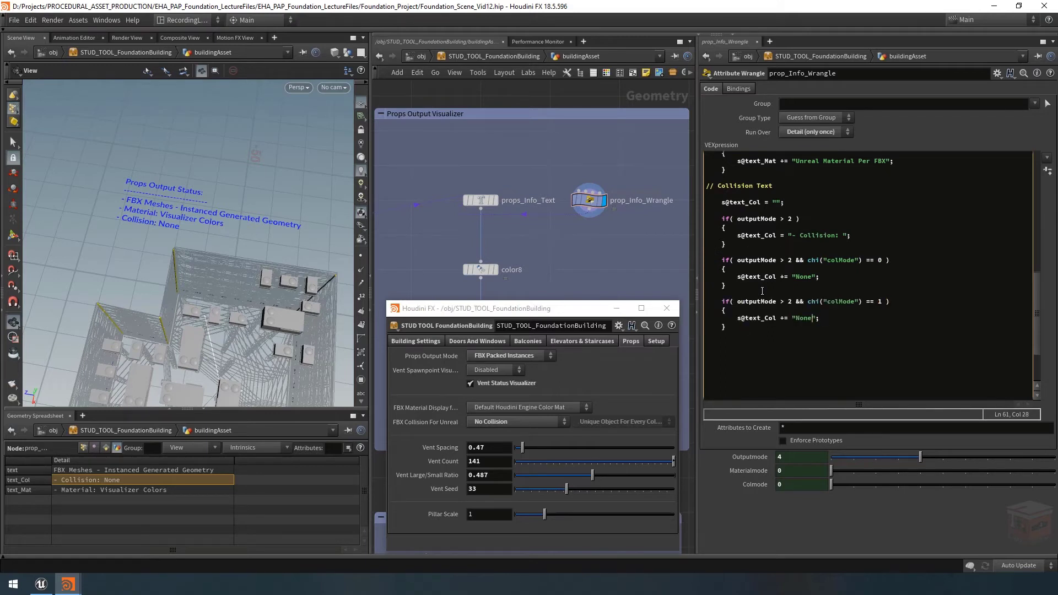
pyautogui.press('BackSpace')
pyautogui.press('BackSpace')
pyautogui.press('BackSpace')
pyautogui.press('BackSpace')
# Fill the colMode 1 block's empty string with "Sourced From FBX Data".
pyautogui.click(494, 422)
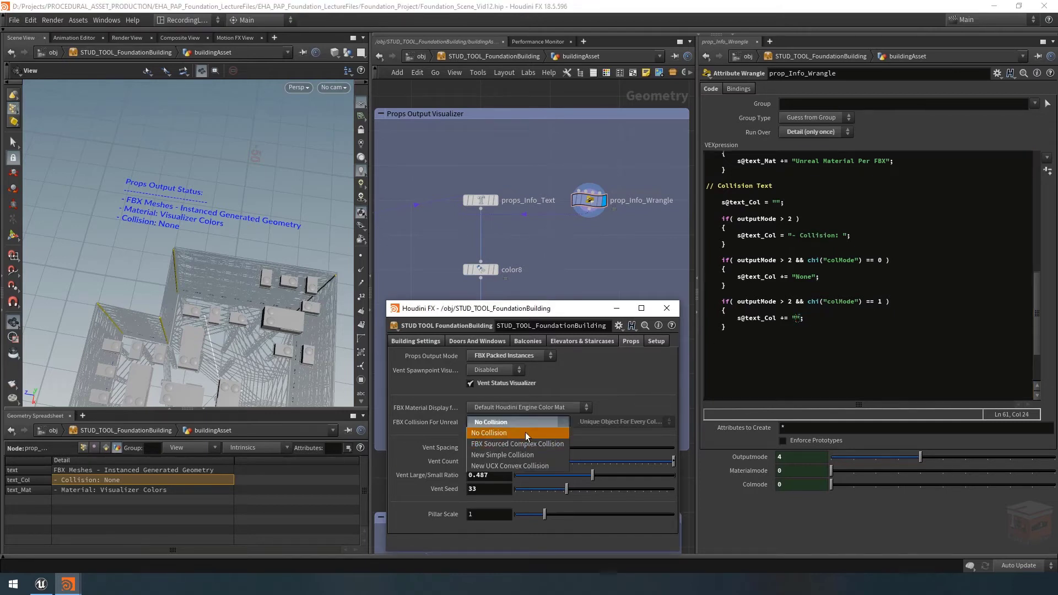
pyautogui.click(531, 421)
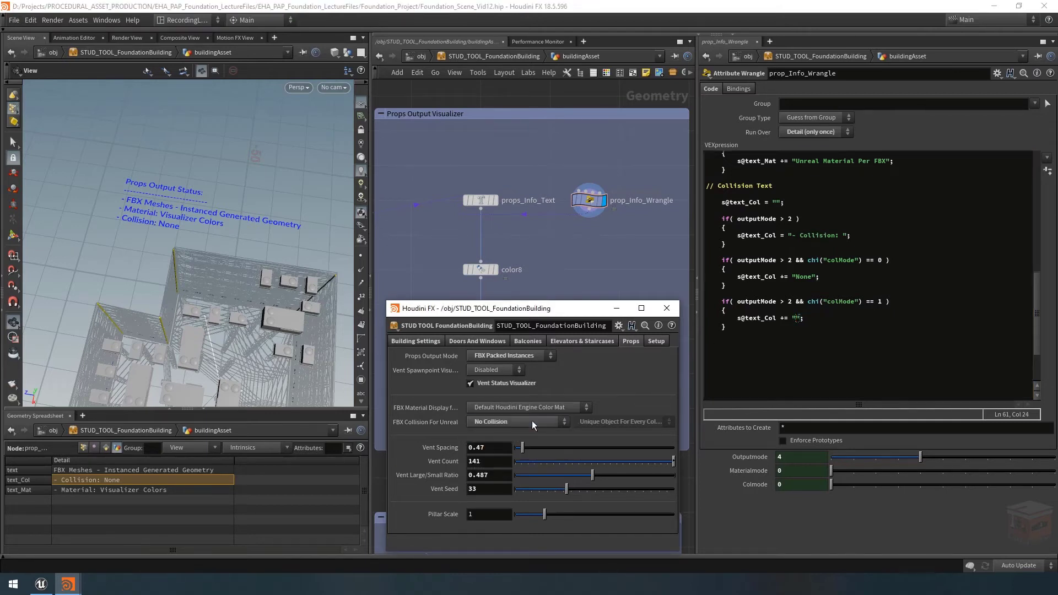
pyautogui.click(795, 317)
pyautogui.write('Sourced From F')
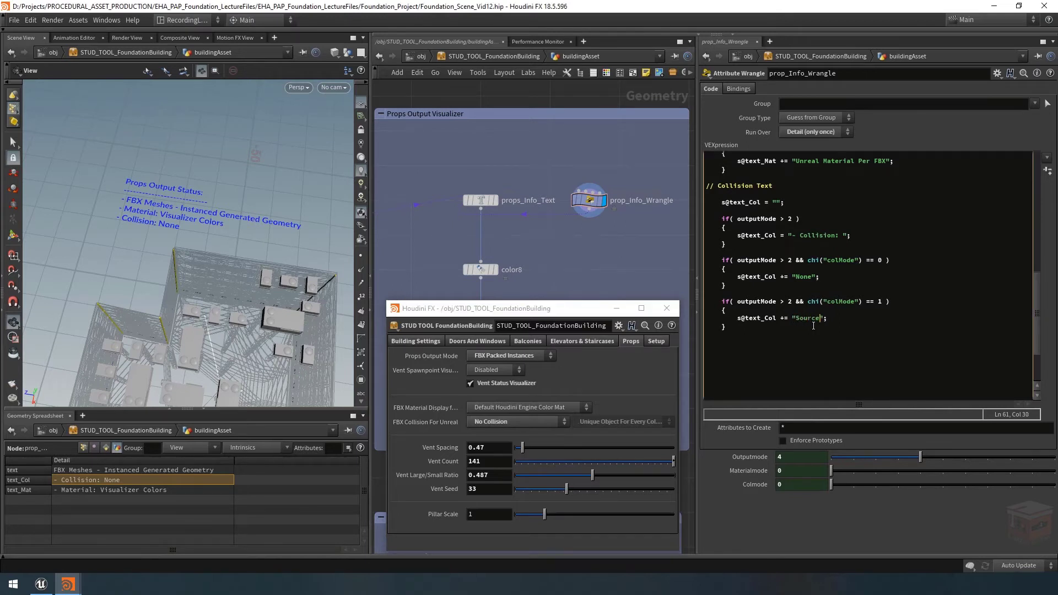
pyautogui.write('BX Data')
# Test FBX Sourced Complex Collision, then set collision to New Simple Collision.
pyautogui.click(496, 421)
pyautogui.click(500, 429)
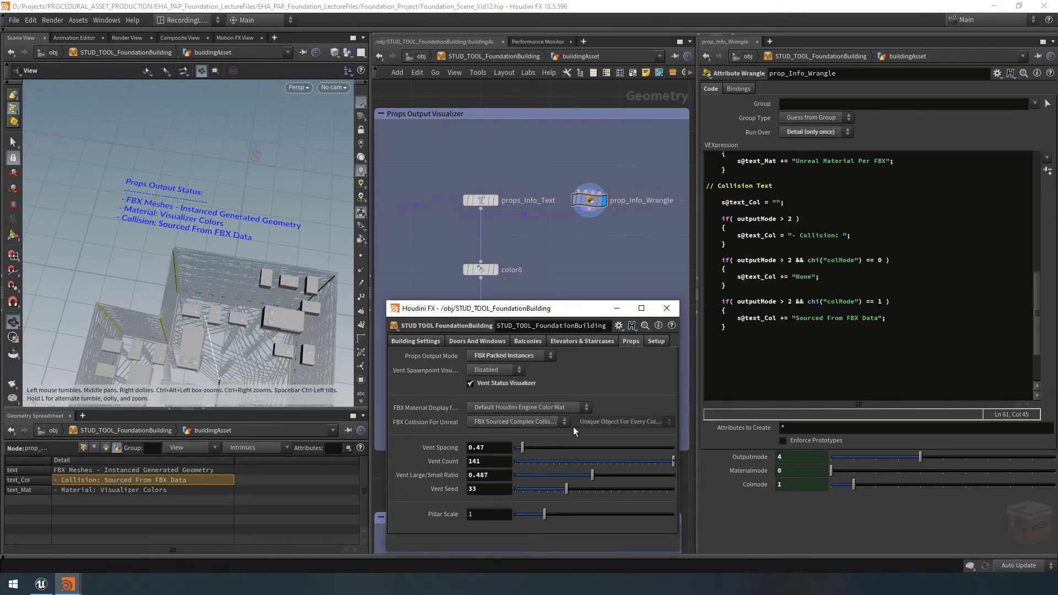
pyautogui.click(519, 422)
pyautogui.click(520, 455)
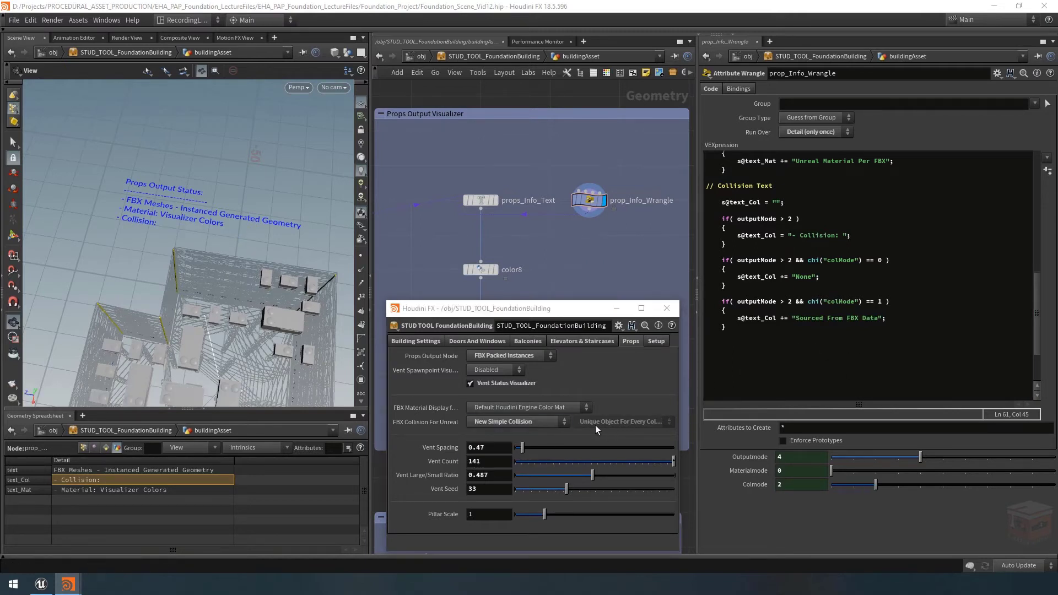
# Set Props Output Mode to FBX Copied Geometry, keeping New Simple Collision and the grouping unchanged.
pyautogui.click(519, 357)
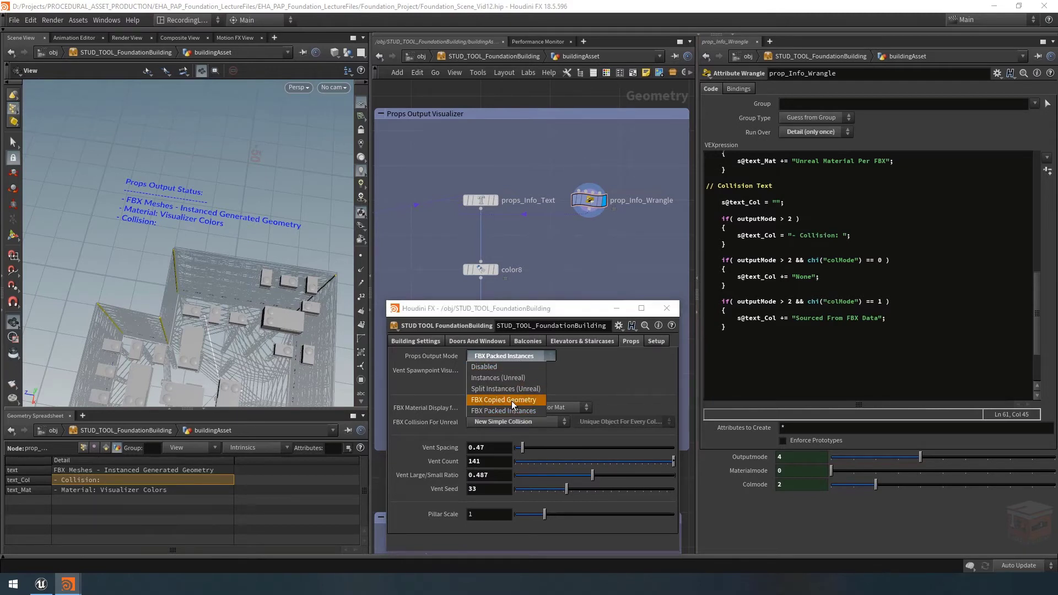
pyautogui.click(511, 401)
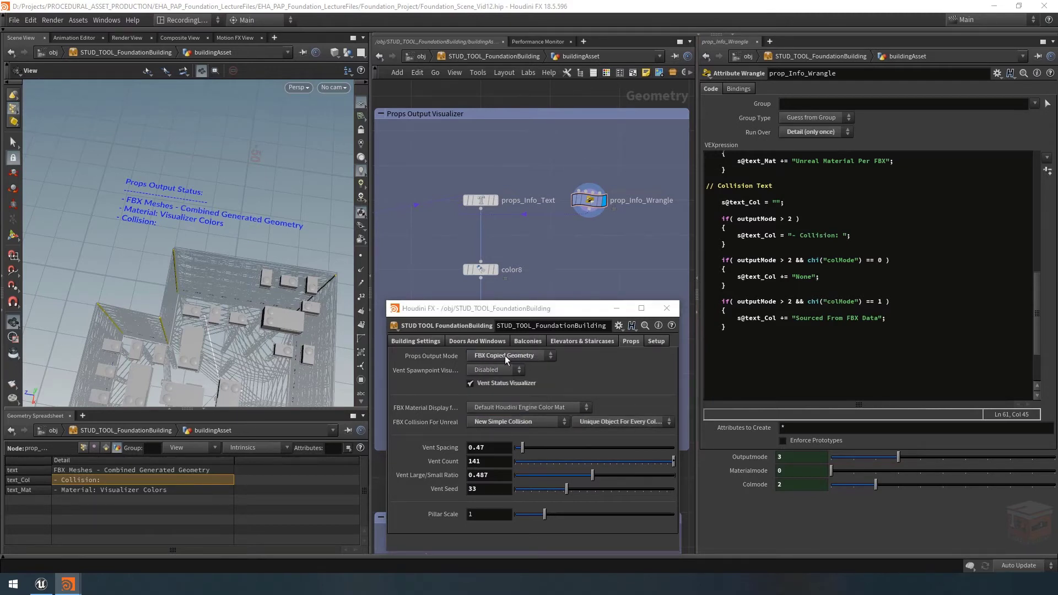
pyautogui.click(510, 355)
pyautogui.click(512, 357)
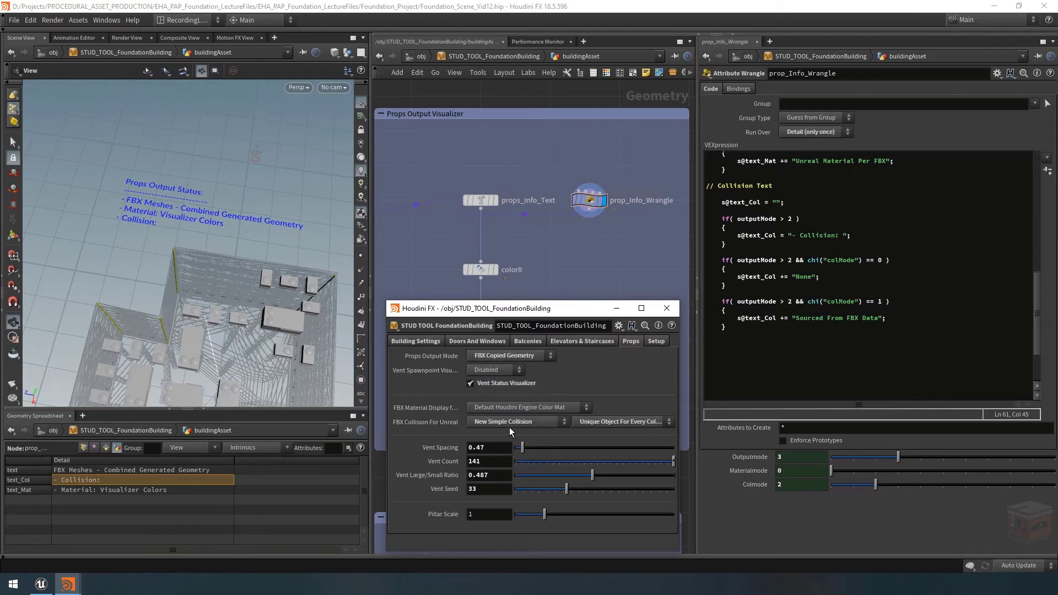
pyautogui.click(494, 422)
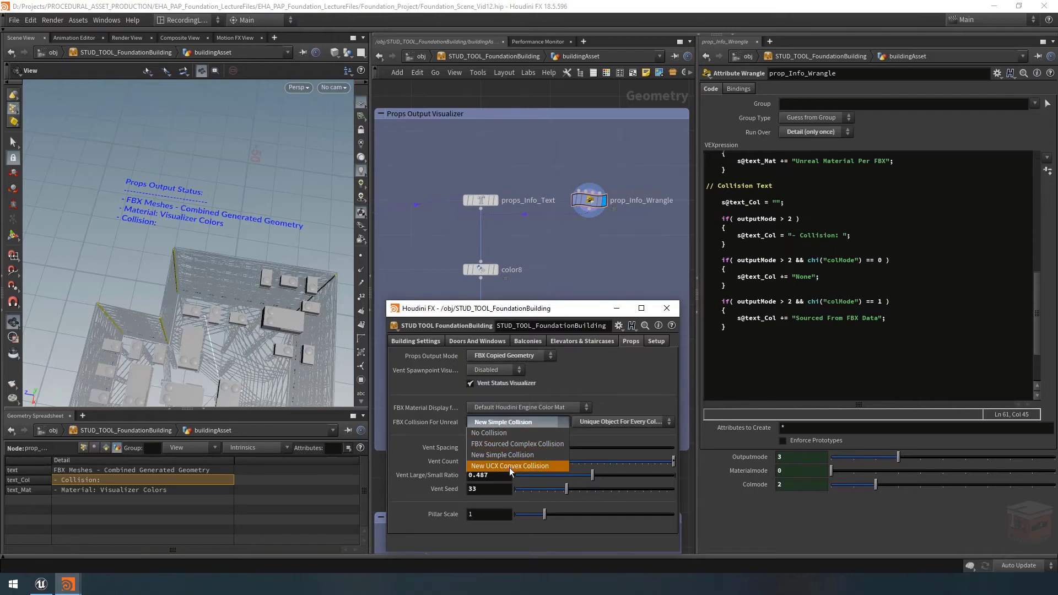
pyautogui.click(513, 420)
pyautogui.click(597, 422)
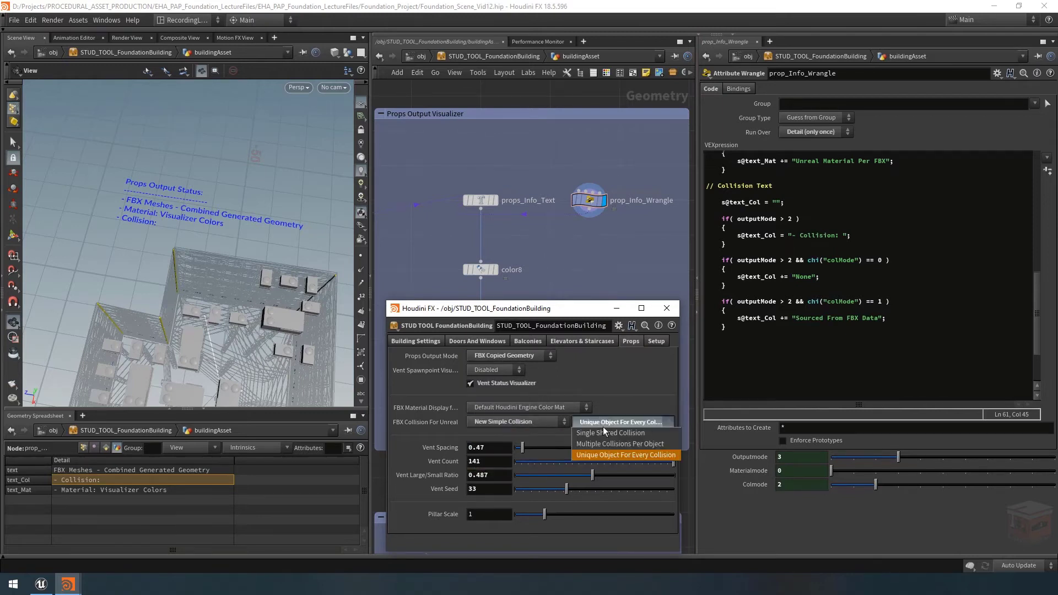
pyautogui.click(607, 419)
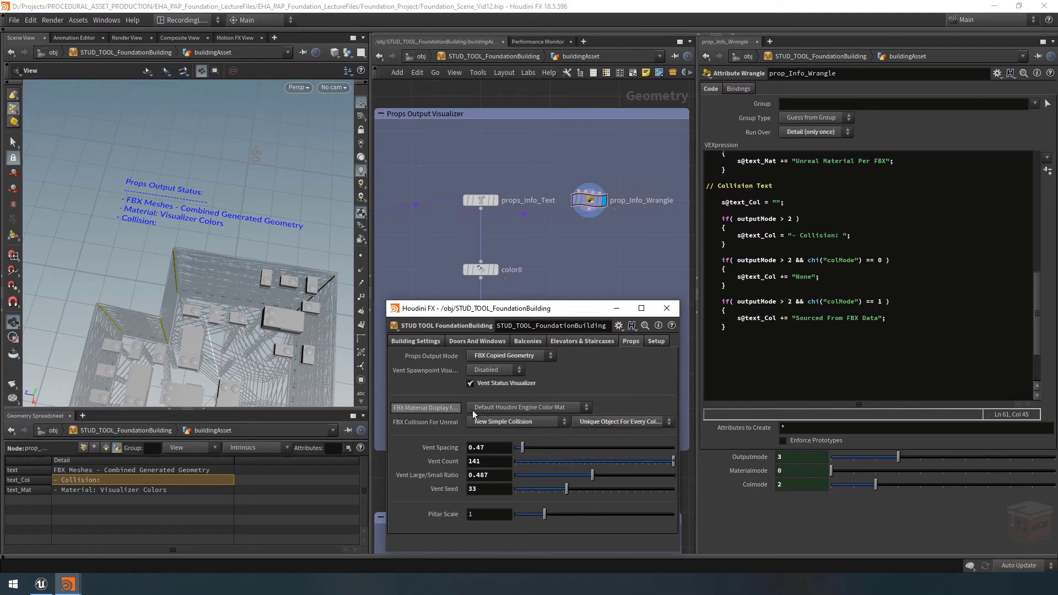
# Undo the last parameter change and add an unindented '// For Copied Meshes' comment.
pyautogui.click(739, 334)
pyautogui.hotkey('ctrl', 'z')
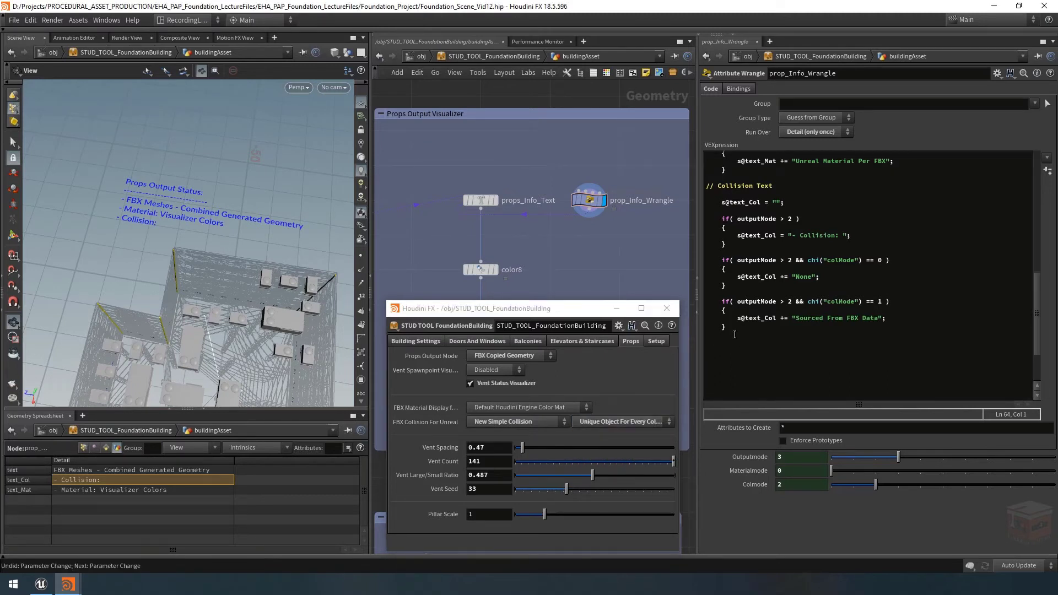
pyautogui.press('BackSpace')
pyautogui.press('Return')
pyautogui.write('//')
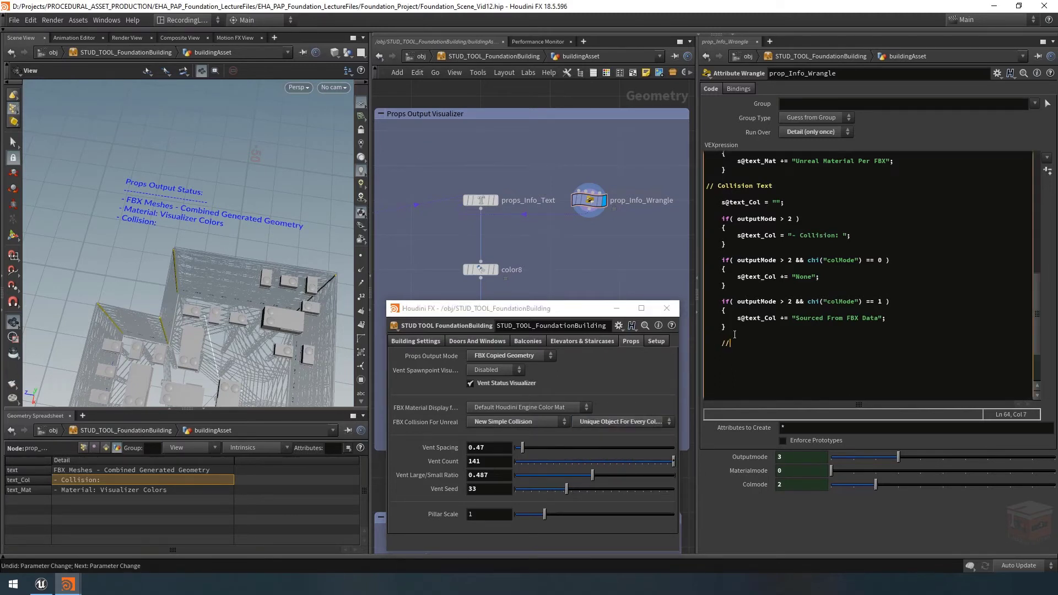
pyautogui.write(' Fpr')
pyautogui.press('BackSpace')
pyautogui.press('BackSpace')
pyautogui.press('BackSpace')
pyautogui.write('or Copied Meshes')
pyautogui.press('Home')
pyautogui.press('Delete')
pyautogui.press('Delete')
pyautogui.press('Delete')
pyautogui.press('Delete')
pyautogui.press('End')
pyautogui.press('Return')
pyautogui.press('Return')
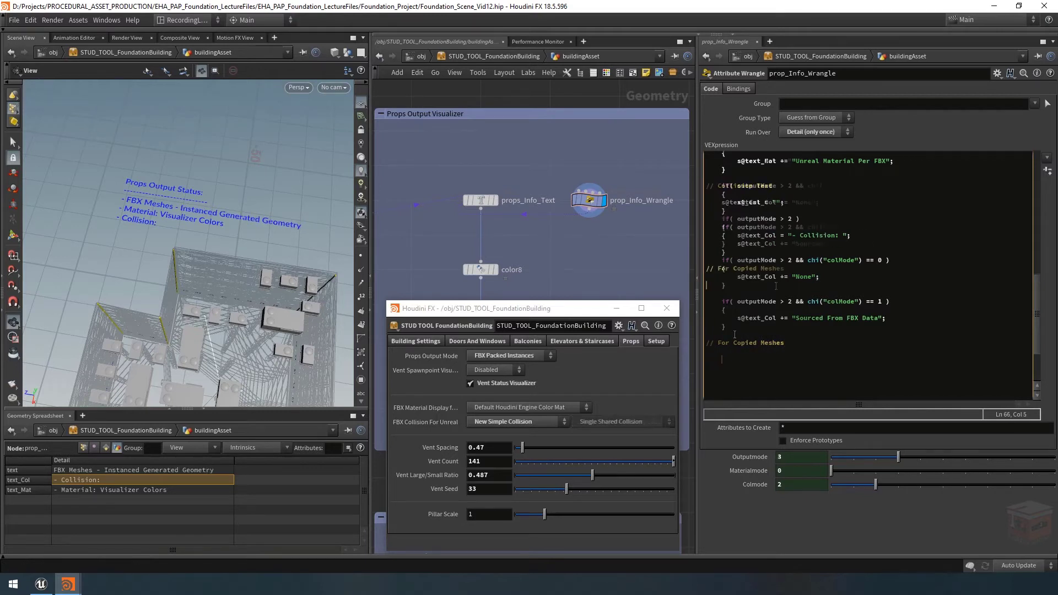
# Paste the colMode 1 block under the comment and change its outputMode test to == 3.
pyautogui.moveTo(758, 252); pyautogui.dragTo(691, 226)
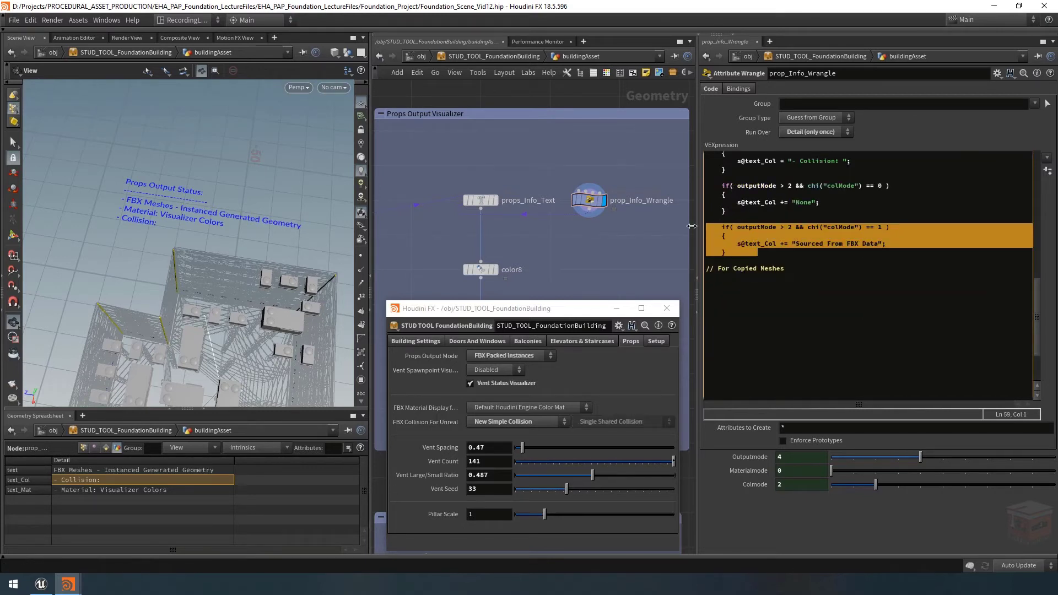
pyautogui.hotkey('ctrl', 'c')
pyautogui.click(724, 285)
pyautogui.hotkey('ctrl', 'v')
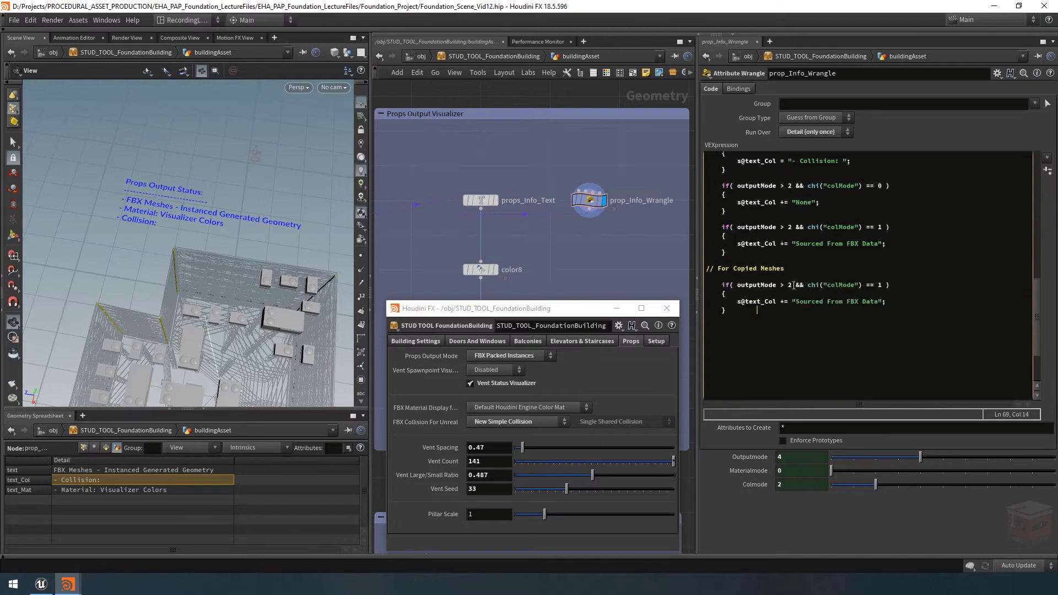
pyautogui.moveTo(793, 286); pyautogui.dragTo(783, 286)
pyautogui.press('BackSpace')
pyautogui.press('BackSpace')
pyautogui.write('== 3')
pyautogui.press('BackSpace')
# Change the copied block's colMode comparison value to 2.
pyautogui.click(507, 355)
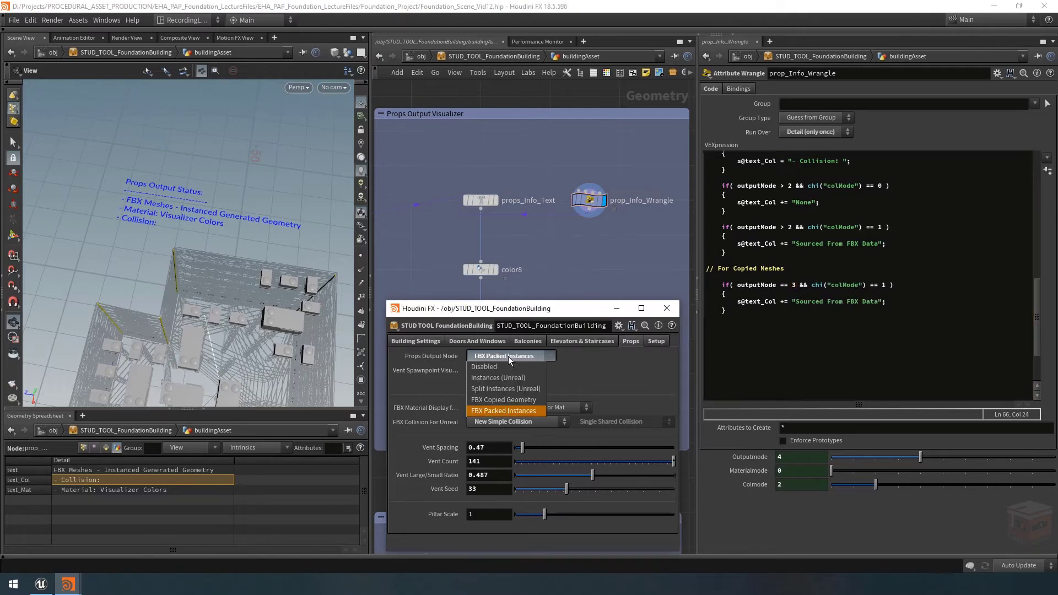
pyautogui.click(509, 356)
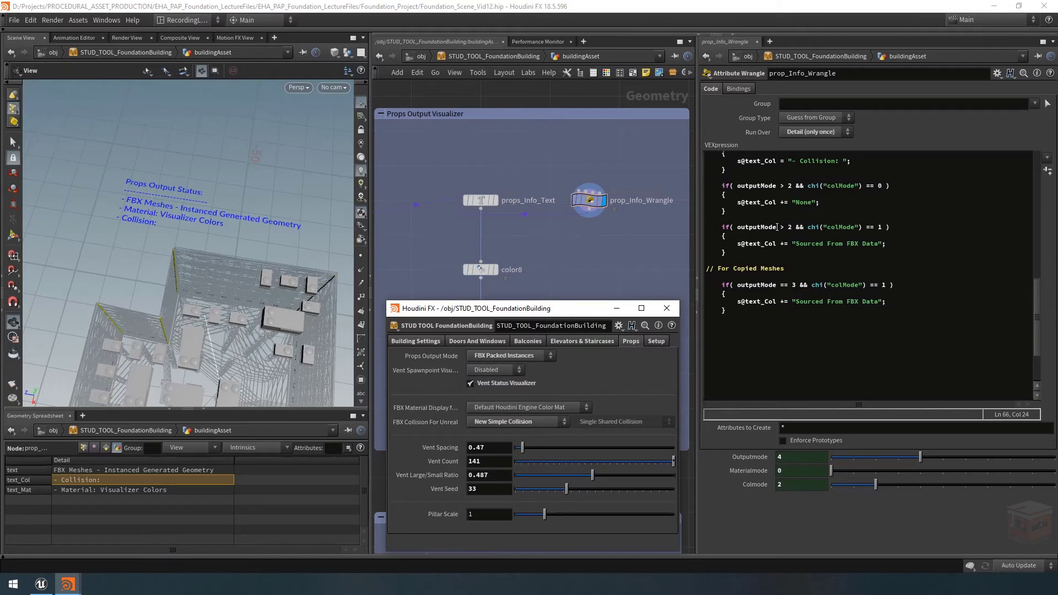
pyautogui.click(508, 356)
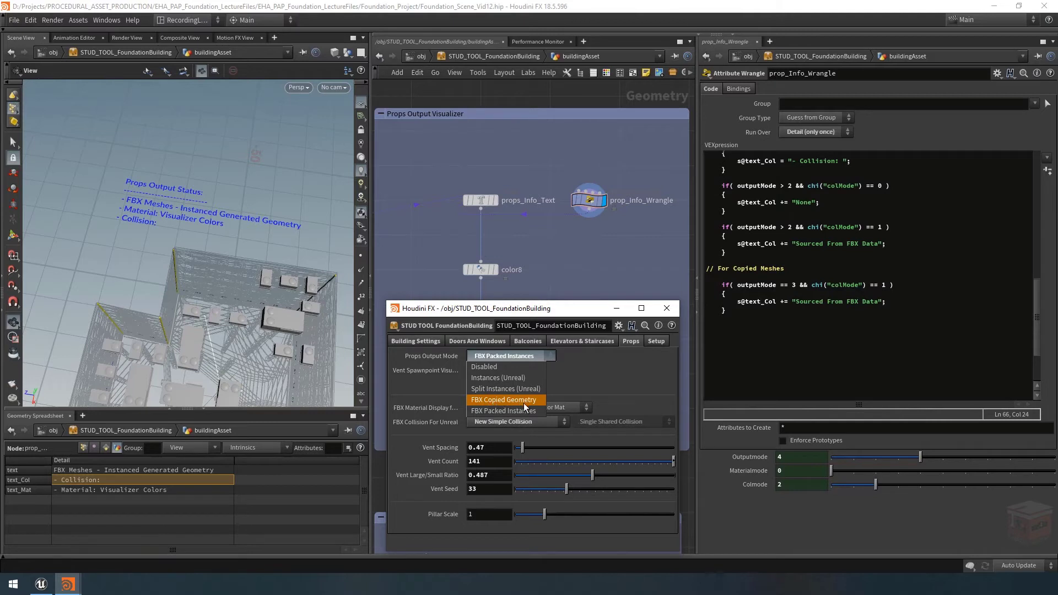
pyautogui.click(509, 356)
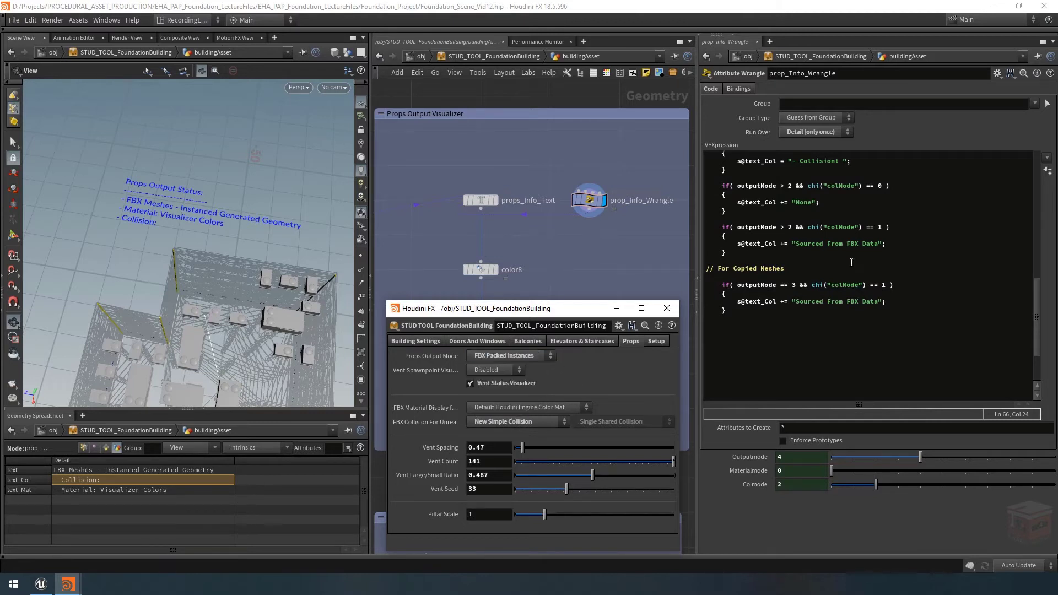
pyautogui.click(884, 285)
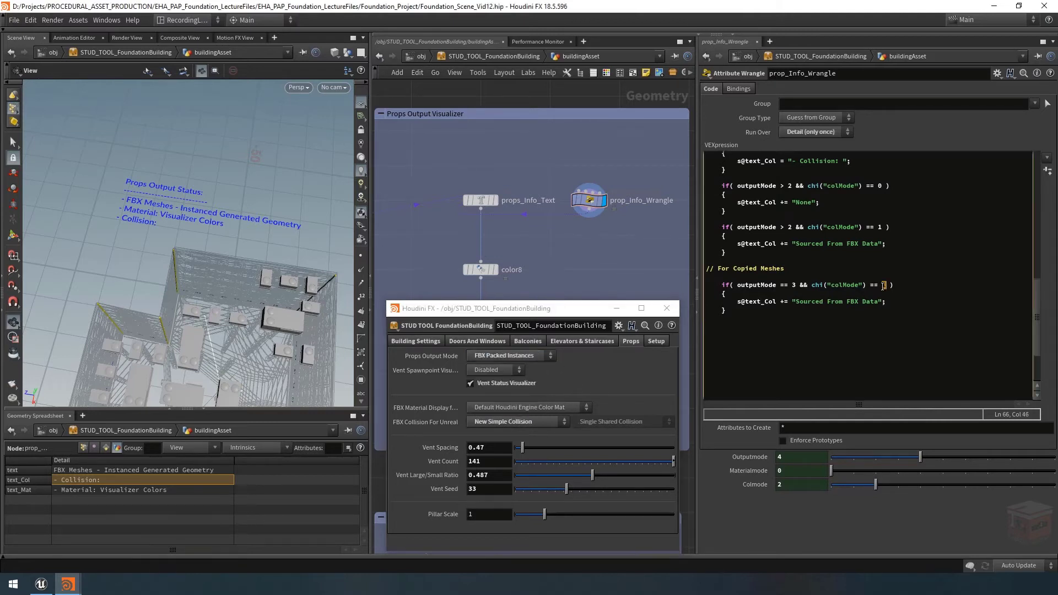
pyautogui.write('2')
pyautogui.click(520, 422)
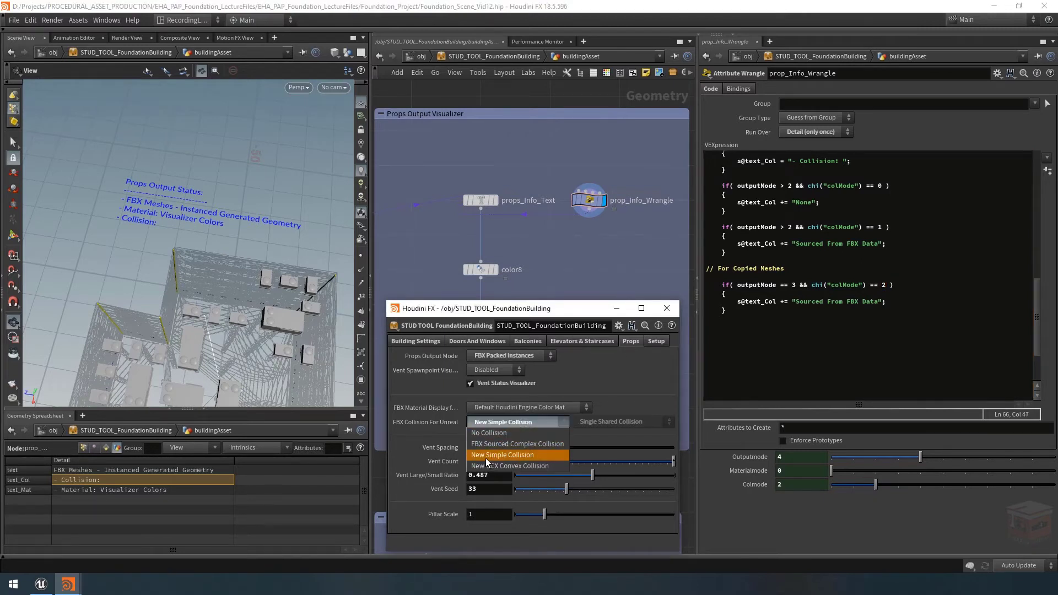
pyautogui.click(520, 455)
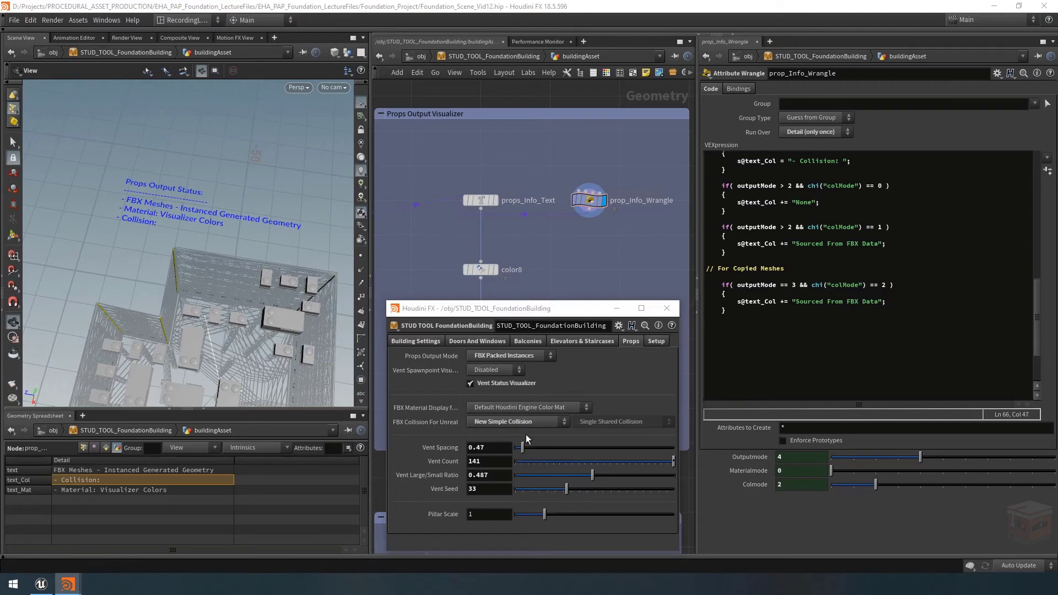
# Set Props Output Mode to FBX Copied Geometry, leaving collision grouping unchanged.
pyautogui.click(512, 355)
pyautogui.click(504, 399)
pyautogui.click(626, 422)
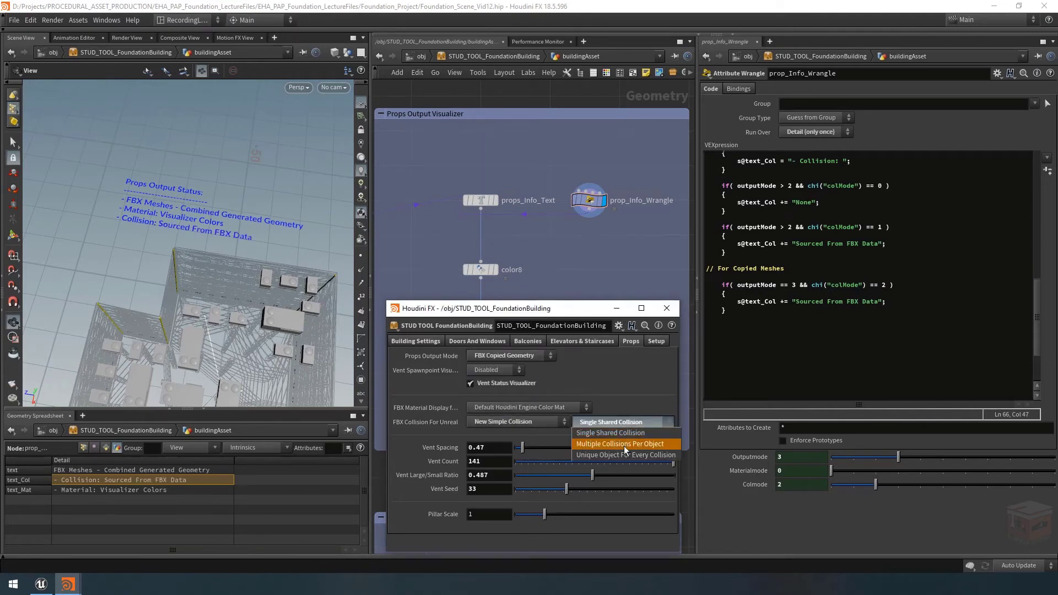
pyautogui.click(626, 422)
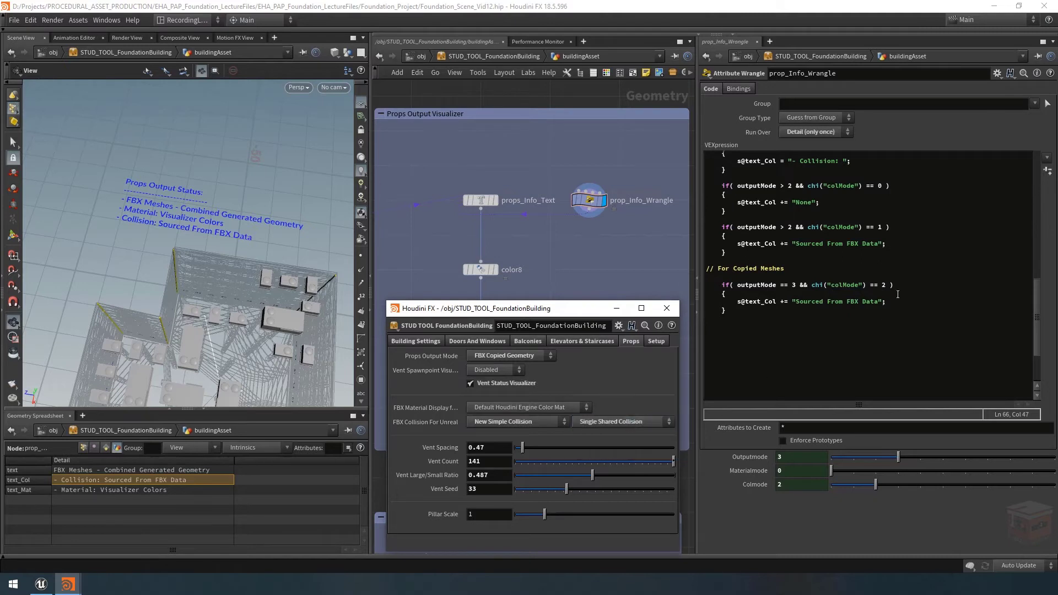
# Append && chi("colMethod") == 0 to the Copied Meshes if condition.
pyautogui.click(885, 285)
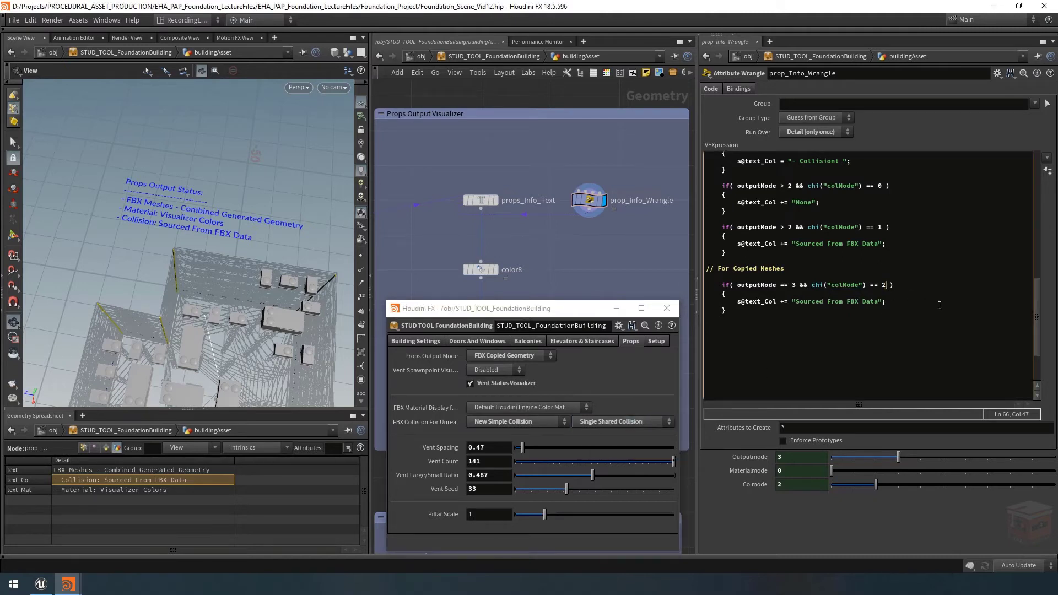
pyautogui.write('&& chi()')
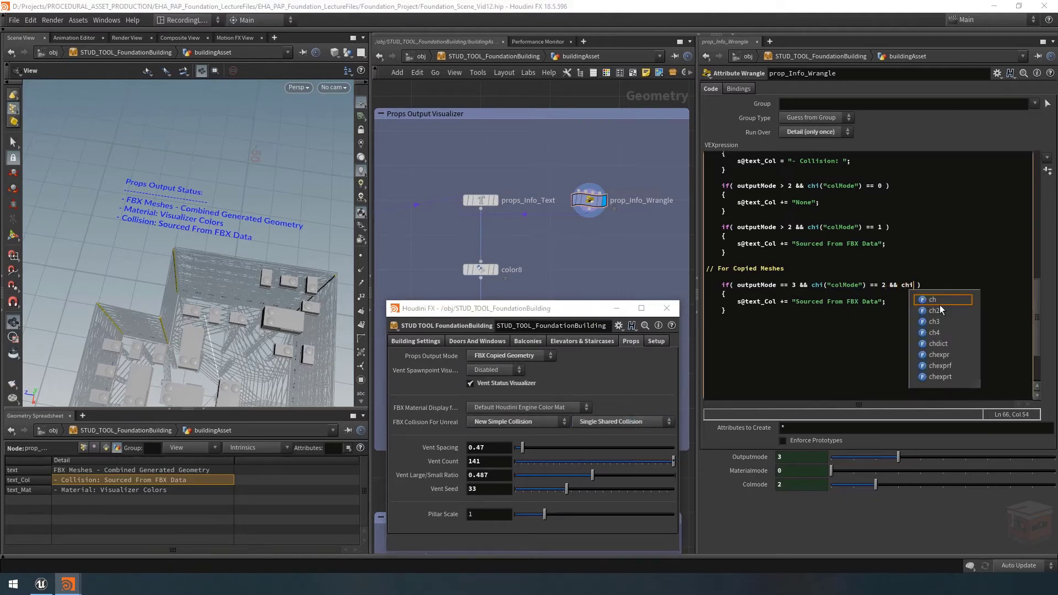
pyautogui.write('"col')
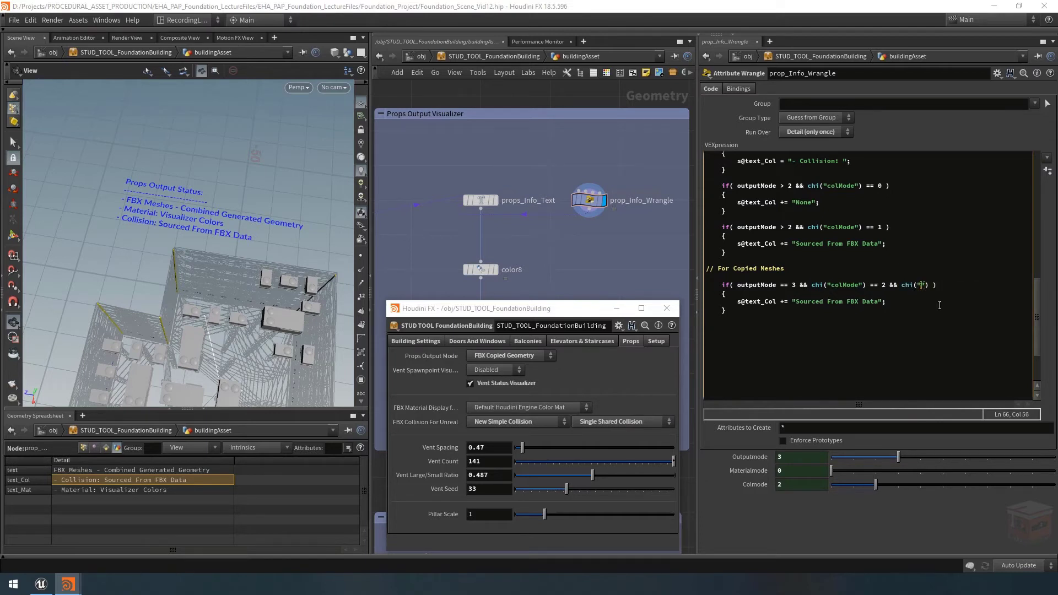
pyautogui.write('Method')
pyautogui.press('Down')
pyautogui.press('Left')
pyautogui.press('Up')
pyautogui.press('End')
pyautogui.press('Left')
pyautogui.write('== 0')
# Create a Colmethod spare parameter as a relative reference to the building's collision method.
pyautogui.click(1047, 171)
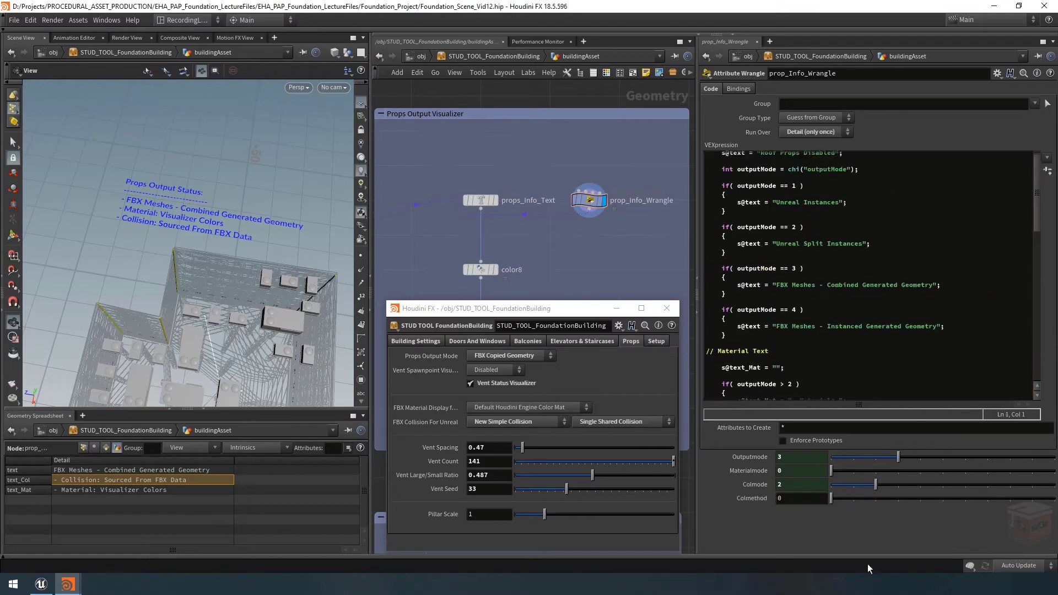
pyautogui.rightClick(610, 423)
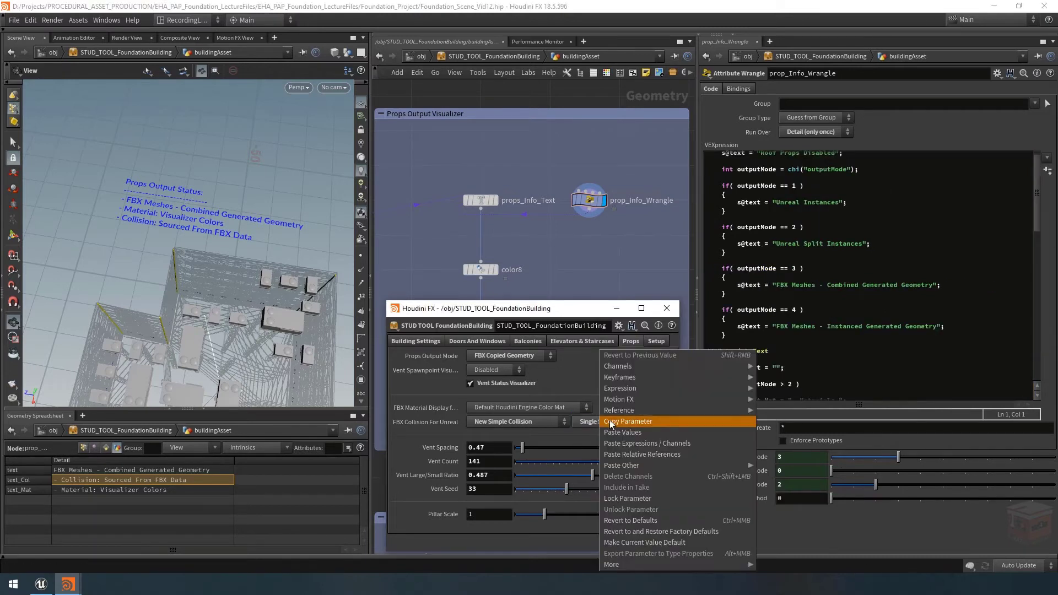
pyautogui.click(650, 421)
pyautogui.rightClick(814, 503)
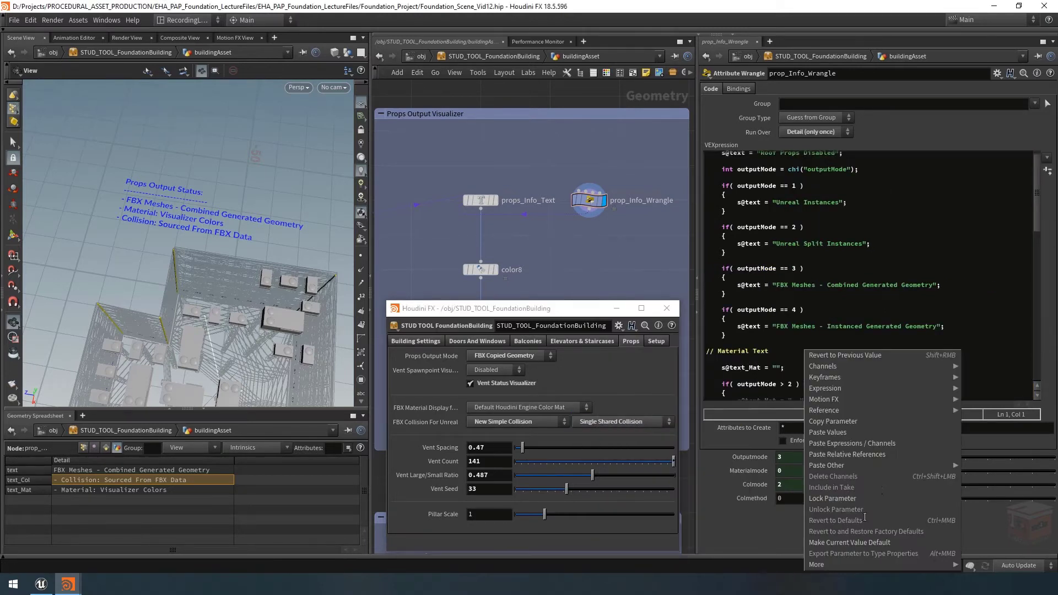
pyautogui.click(876, 455)
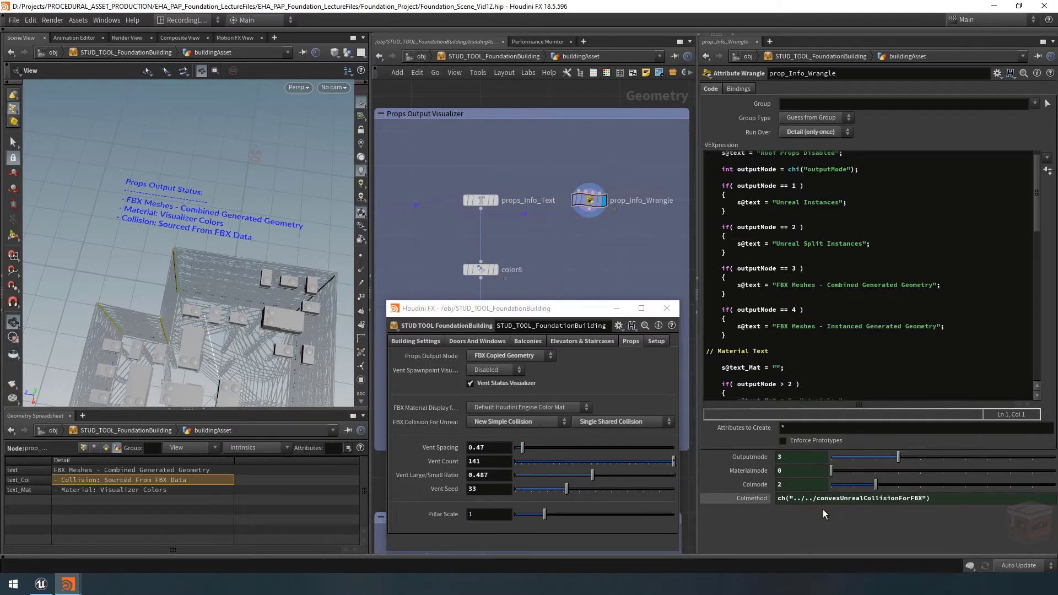
pyautogui.click(748, 501)
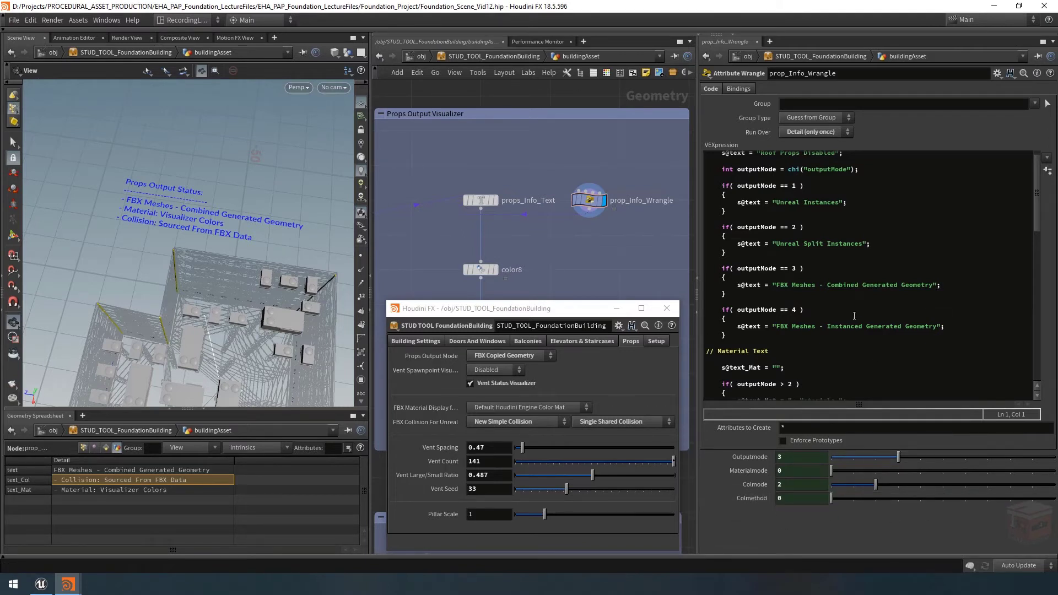
# Replace the copied-meshes label 'Sourced From FBX Data' with 'New Simple Collision - Shared'.
pyautogui.scroll(-15, 926, 345)
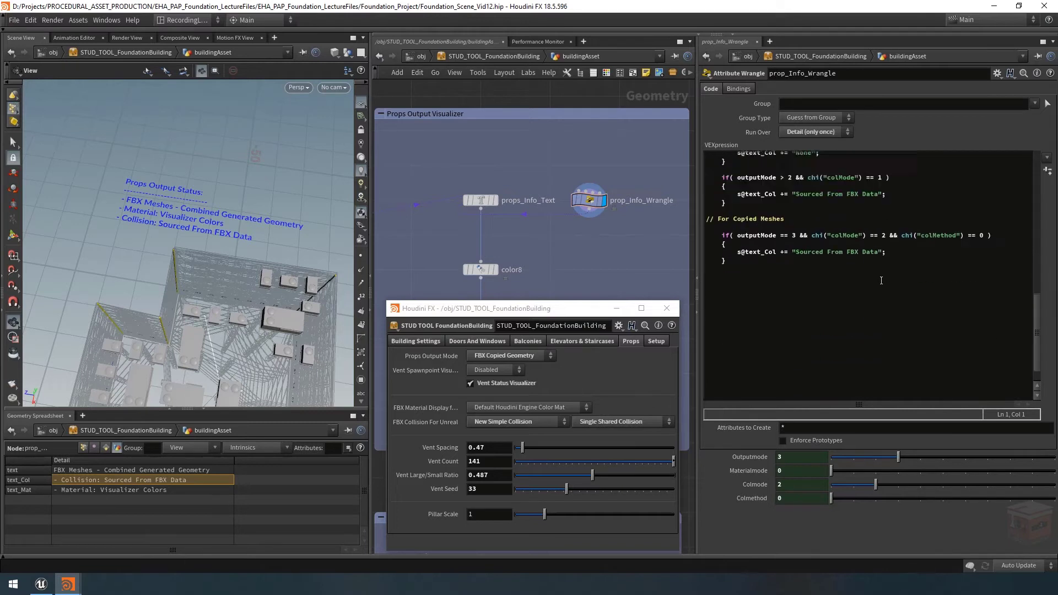
pyautogui.click(878, 301)
pyautogui.moveTo(879, 302); pyautogui.dragTo(795, 304)
pyautogui.write('New Simple C')
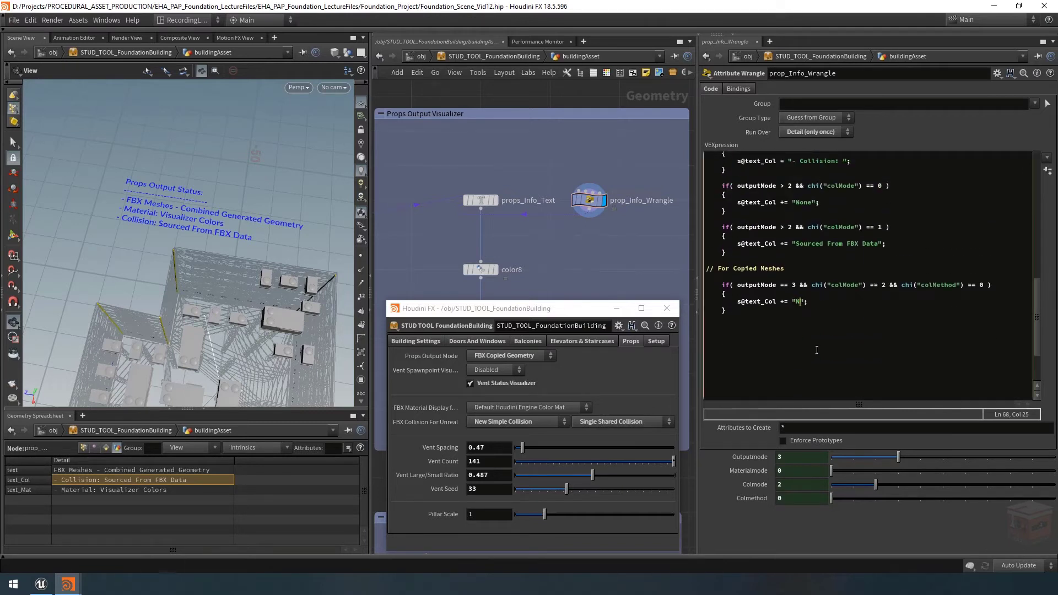
pyautogui.write('ollision - Shared')
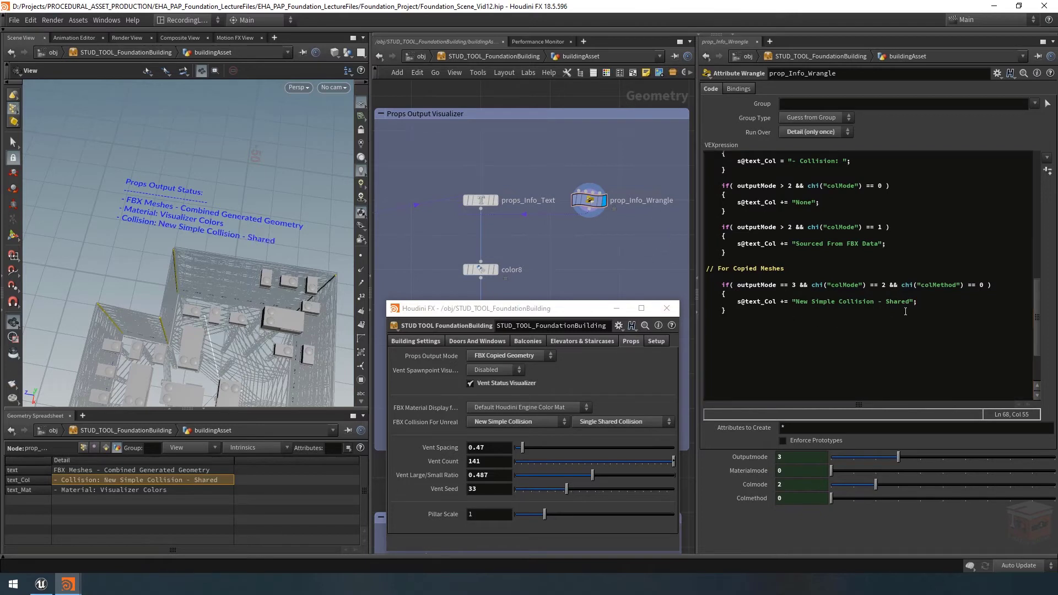
# Duplicate the if-block and relabel the copy 'Multiple Collisions Per Object'.
pyautogui.moveTo(824, 311); pyautogui.dragTo(687, 285)
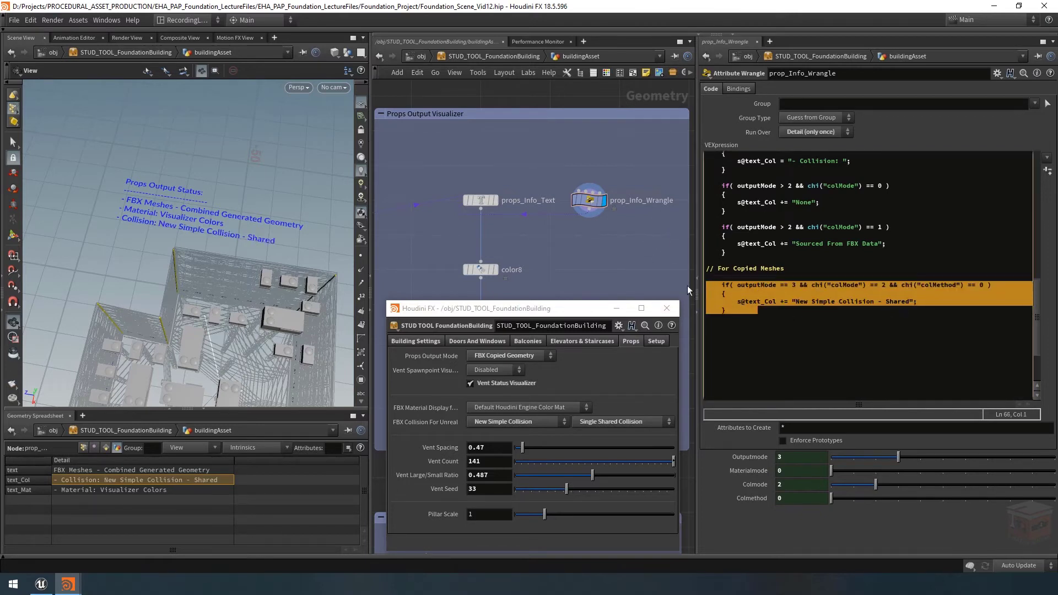
pyautogui.click(763, 310)
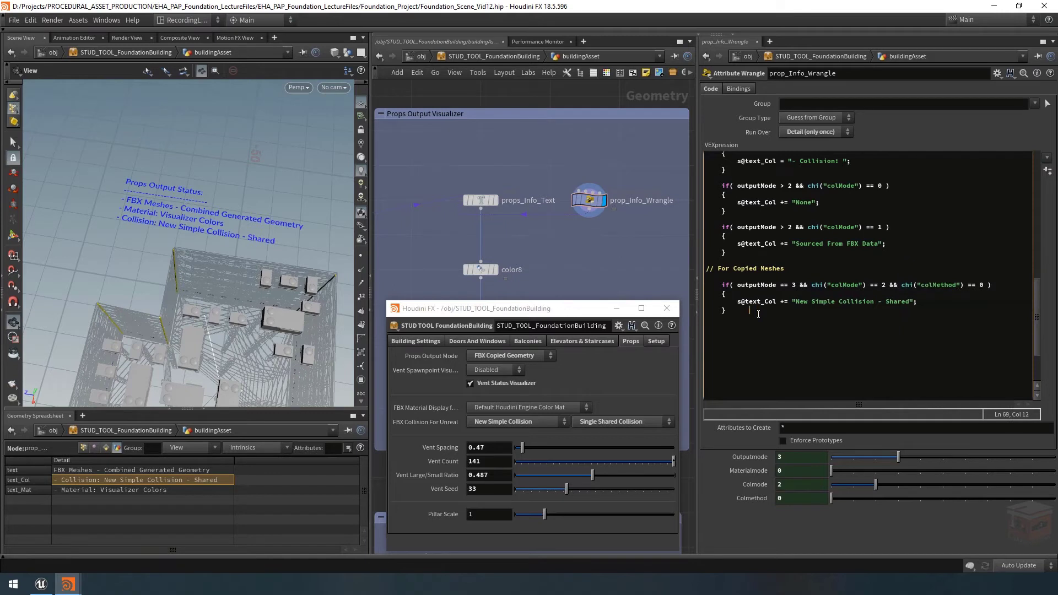
pyautogui.press('BackSpace')
pyautogui.press('BackSpace')
pyautogui.press('BackSpace')
pyautogui.press('Return')
pyautogui.hotkey('ctrl', 'v')
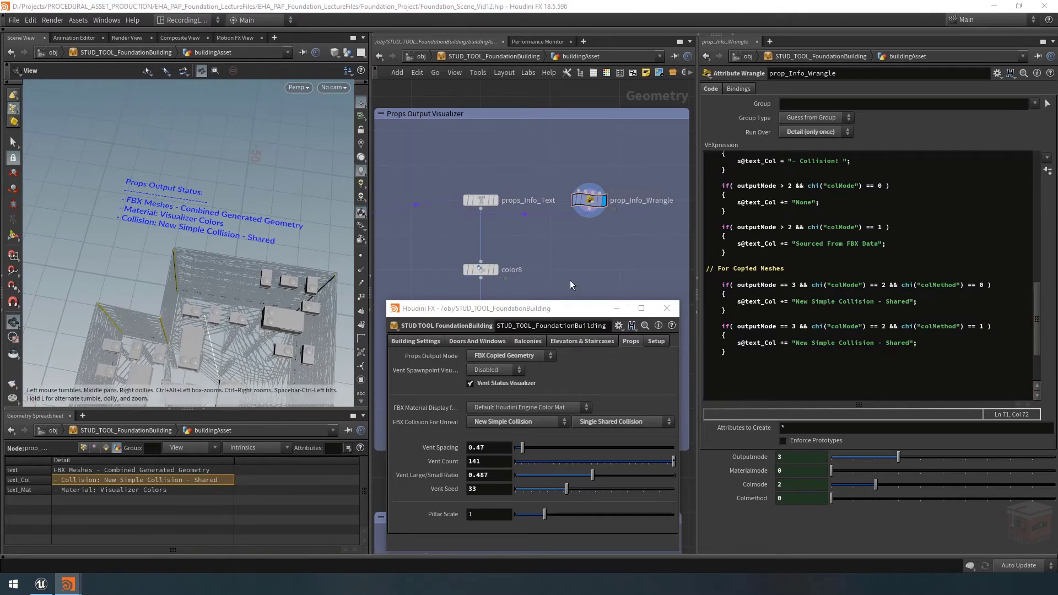
pyautogui.moveTo(910, 342); pyautogui.dragTo(798, 347)
pyautogui.hotkey('ctrl', 'v')
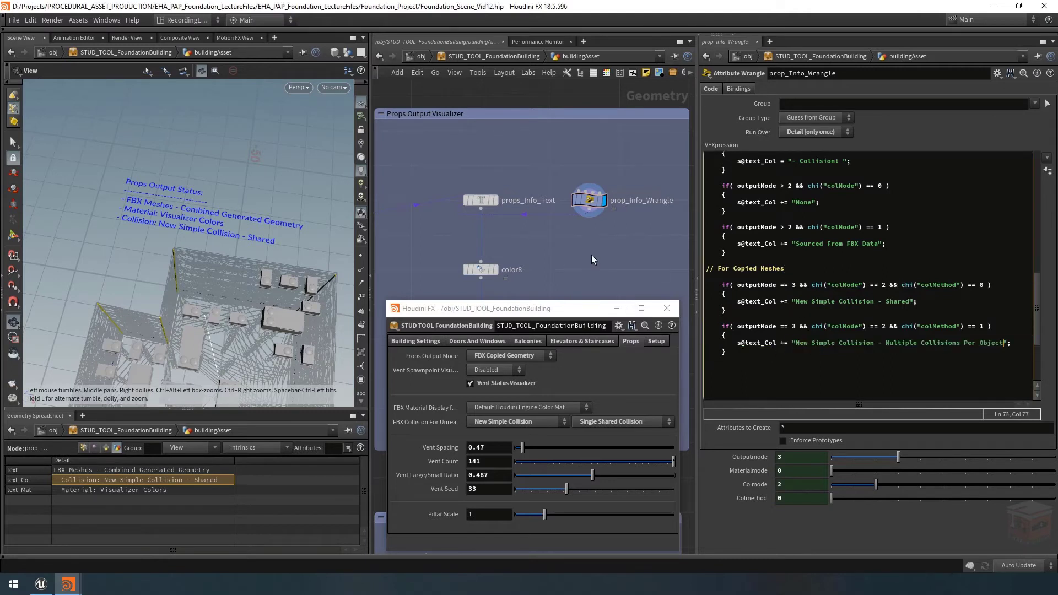
# Add a third block for colMethod 2 labelled 'Unique Object For Every Collision'.
pyautogui.click(774, 351)
pyautogui.moveTo(783, 351); pyautogui.dragTo(760, 327)
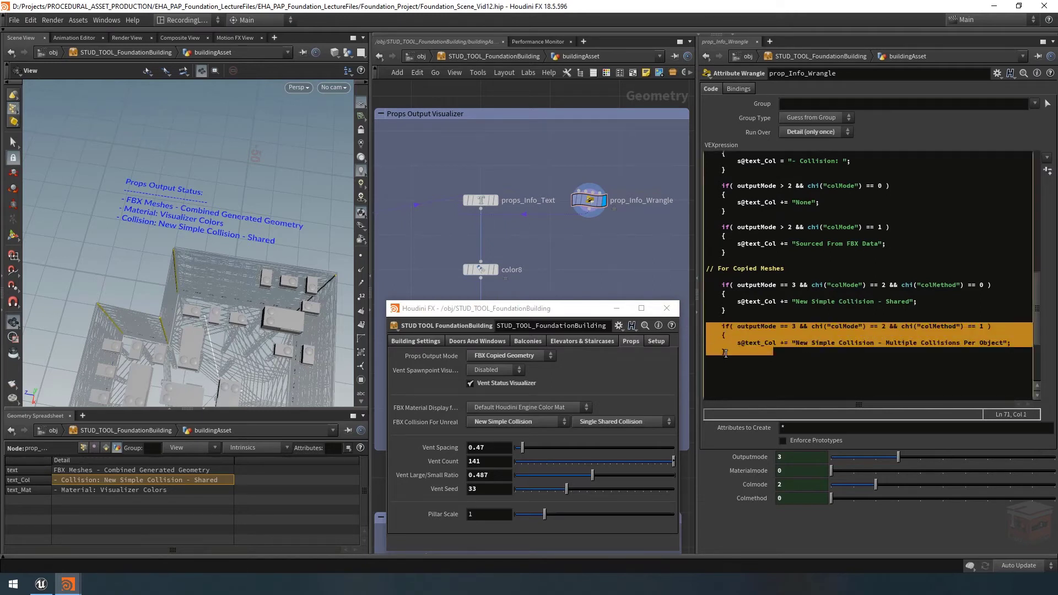
pyautogui.click(724, 351)
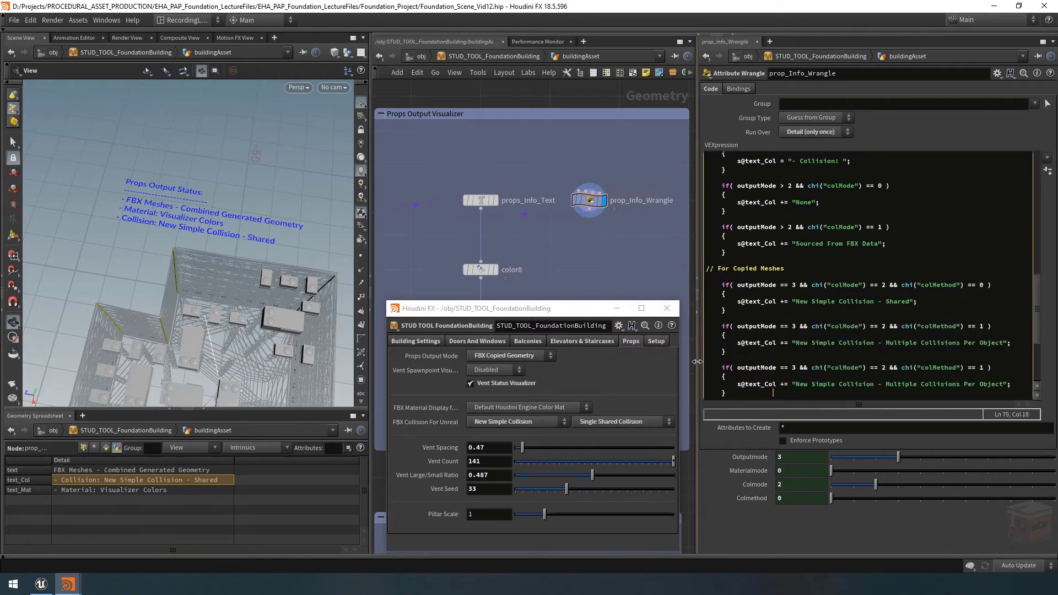
pyautogui.hotkey('ctrl', 'v')
pyautogui.doubleClick(982, 286)
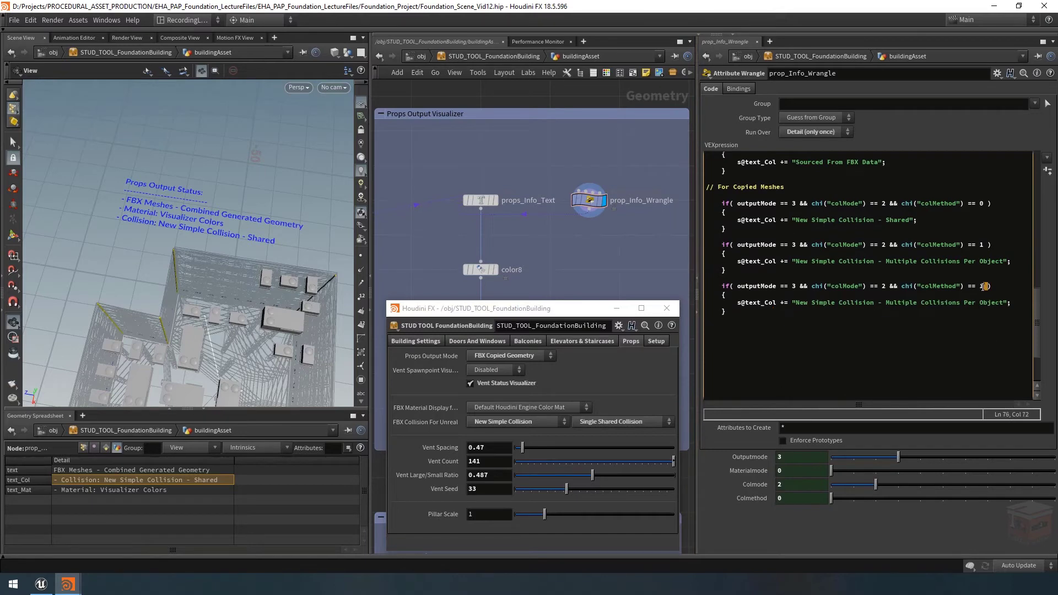
pyautogui.write('2')
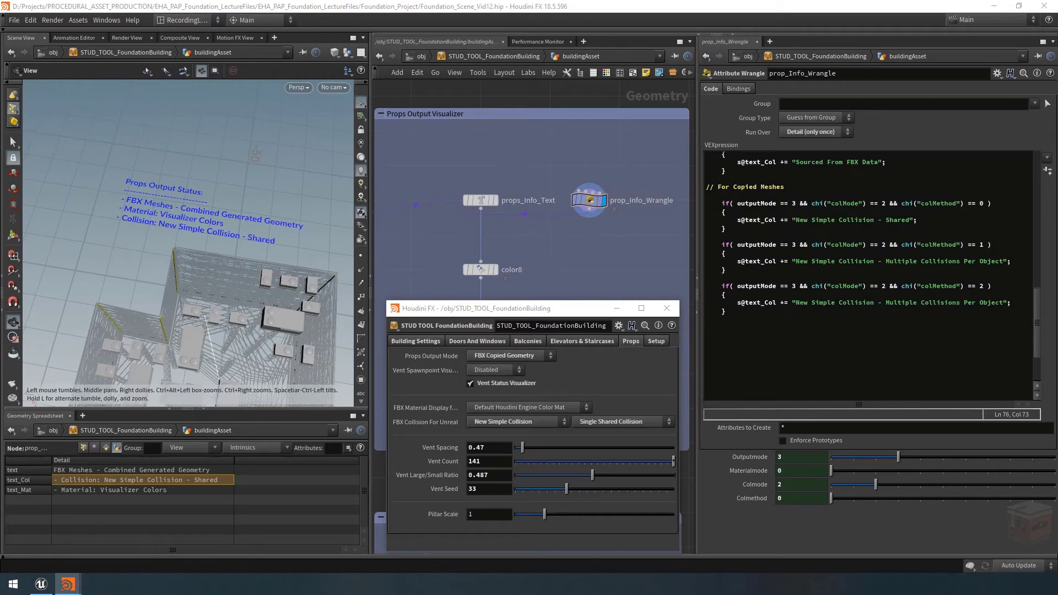
pyautogui.click(819, 306)
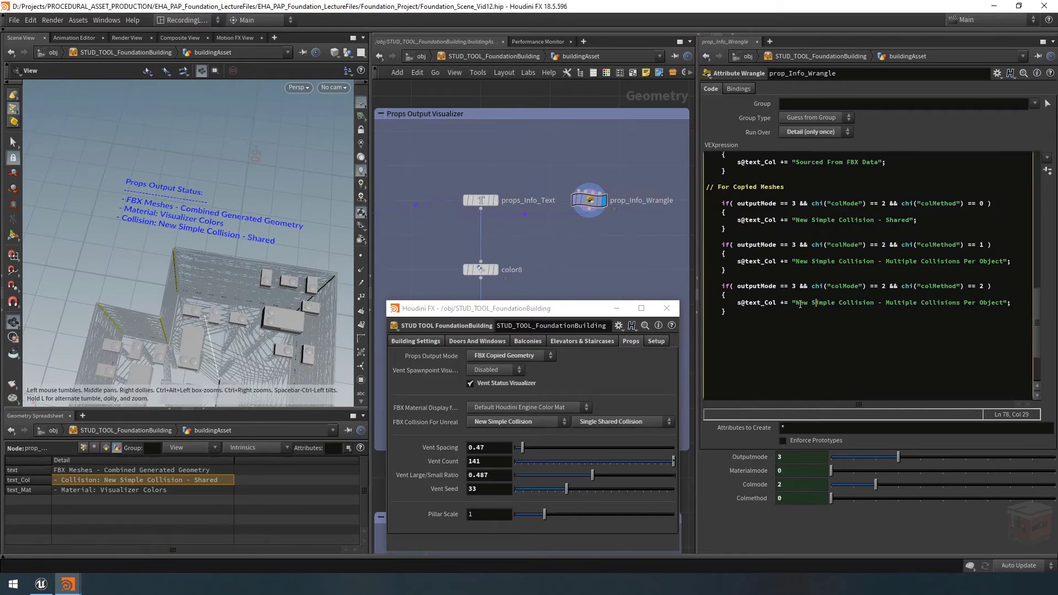
pyautogui.moveTo(794, 302); pyautogui.dragTo(1004, 303)
pyautogui.hotkey('ctrl', 'v')
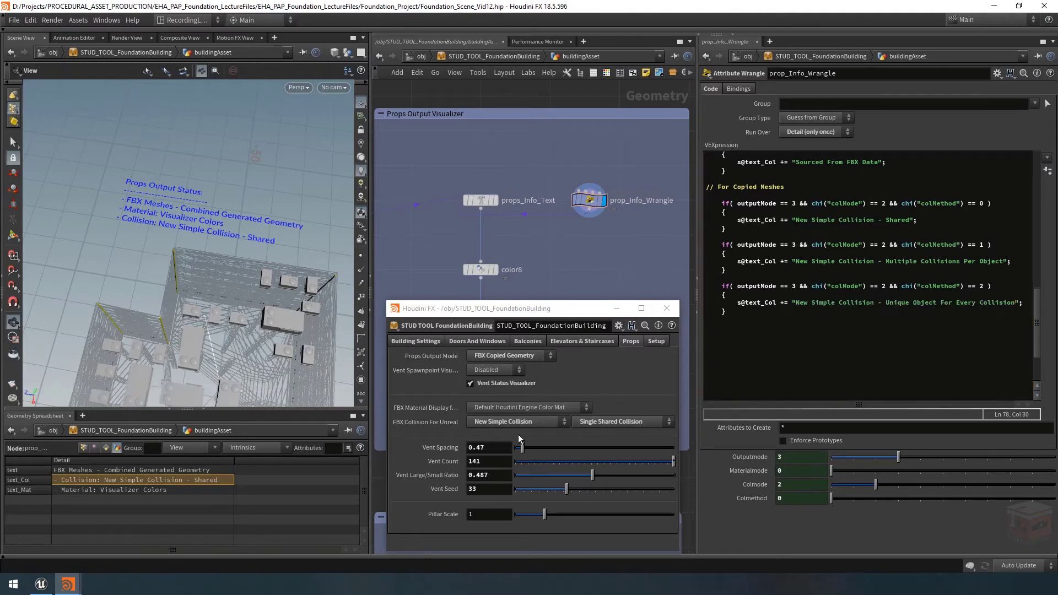
# Test Multiple Collisions Per Object and Unique Object methods, then return to Single Shared Collision.
pyautogui.click(603, 421)
pyautogui.click(609, 445)
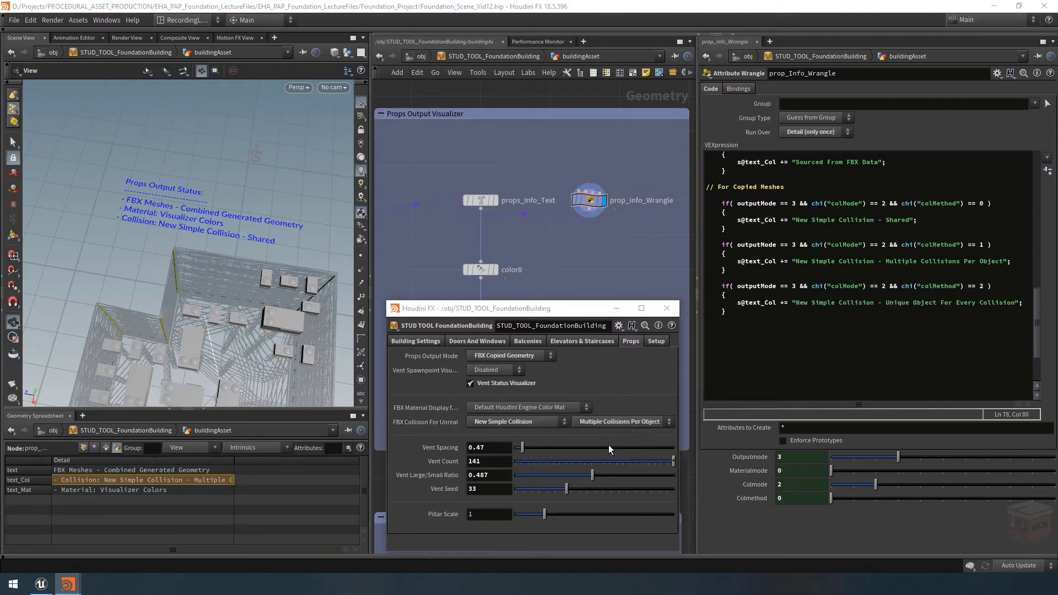
pyautogui.moveTo(246, 232); pyautogui.dragTo(204, 238)
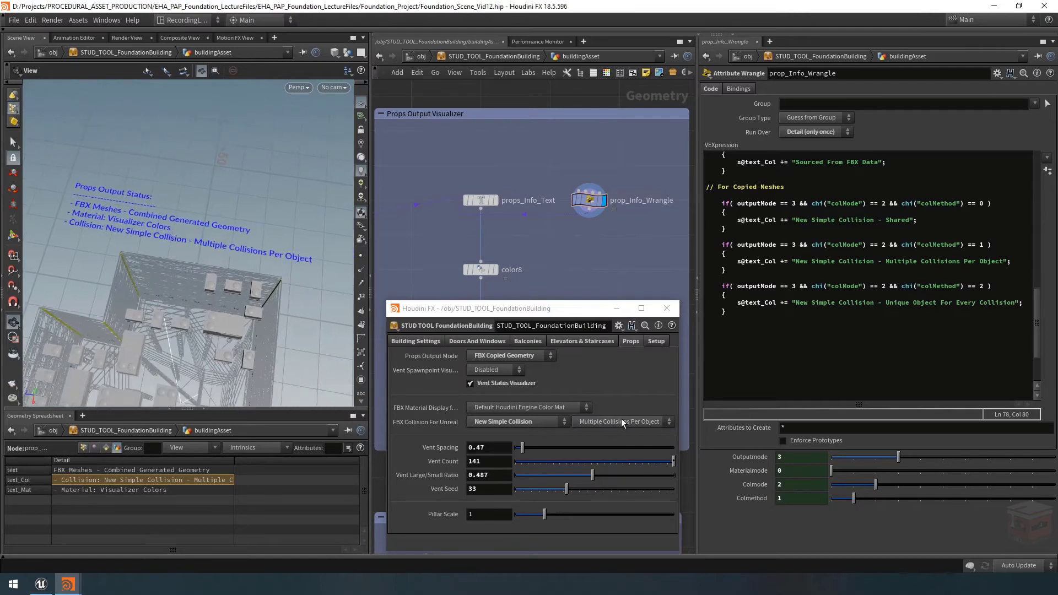
pyautogui.click(621, 421)
pyautogui.click(620, 456)
pyautogui.click(615, 423)
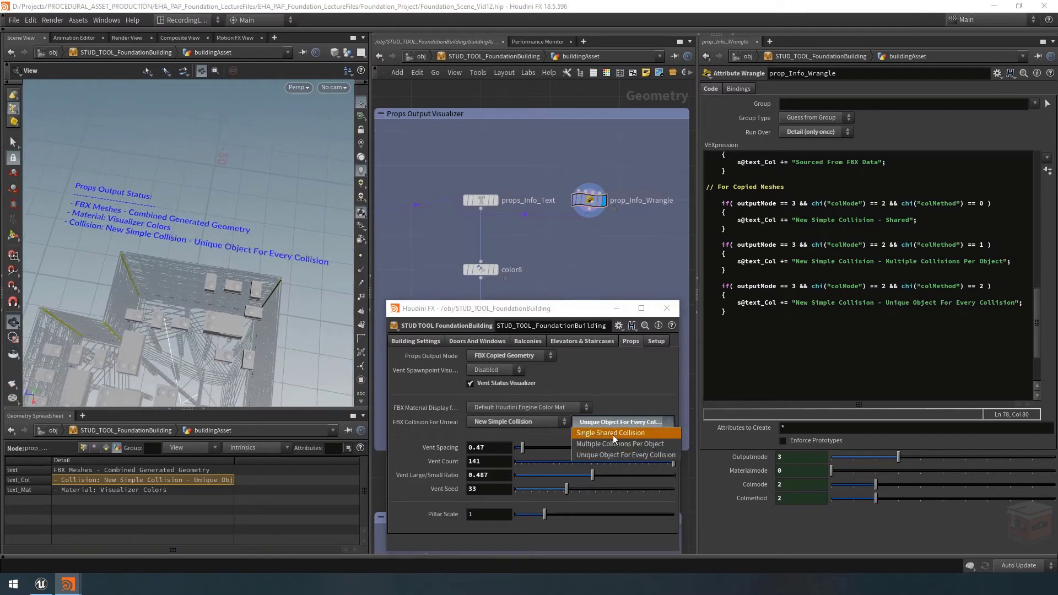
pyautogui.click(612, 434)
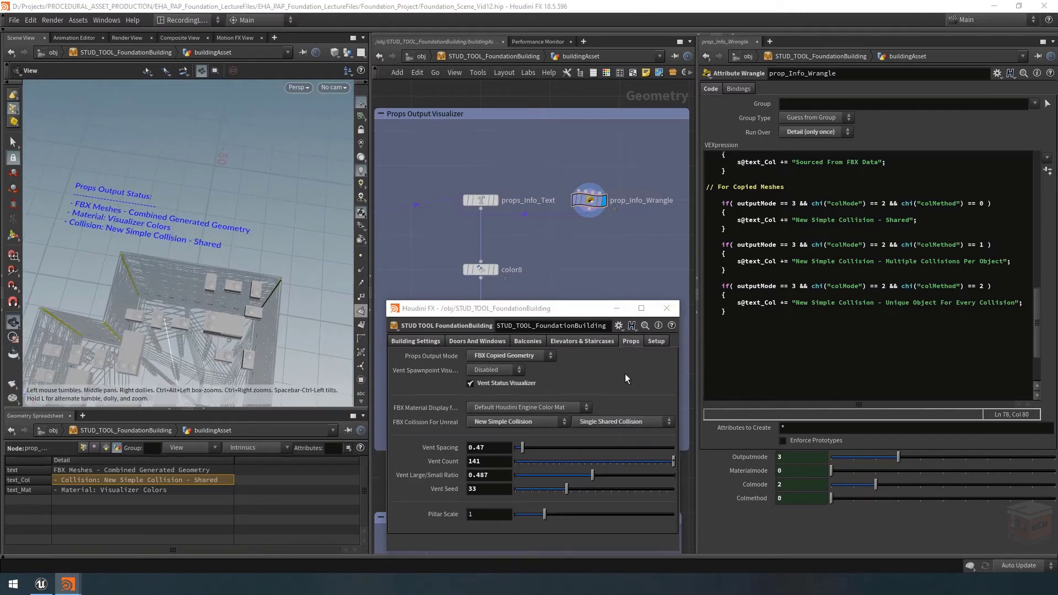
# Set FBX collision to New UCX Convex Collision and select the three collision if-blocks.
pyautogui.click(538, 422)
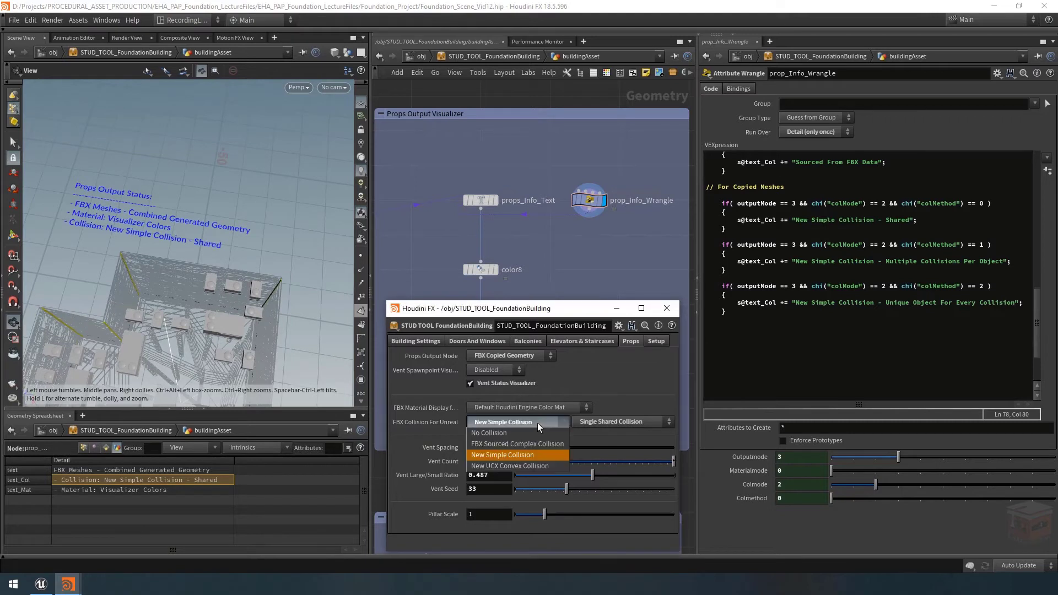
pyautogui.click(524, 466)
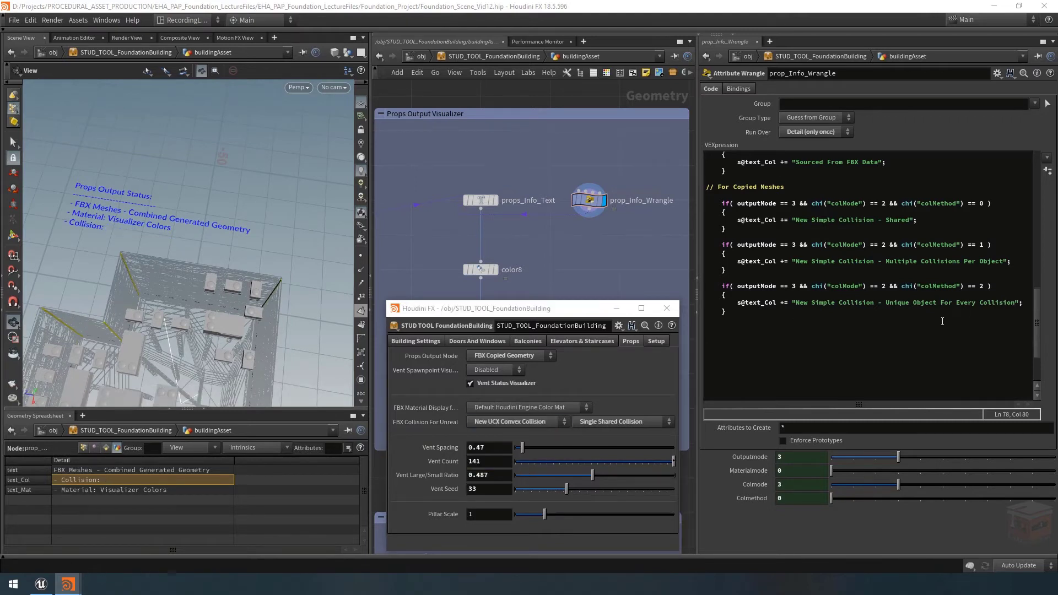
pyautogui.moveTo(942, 321); pyautogui.dragTo(690, 204)
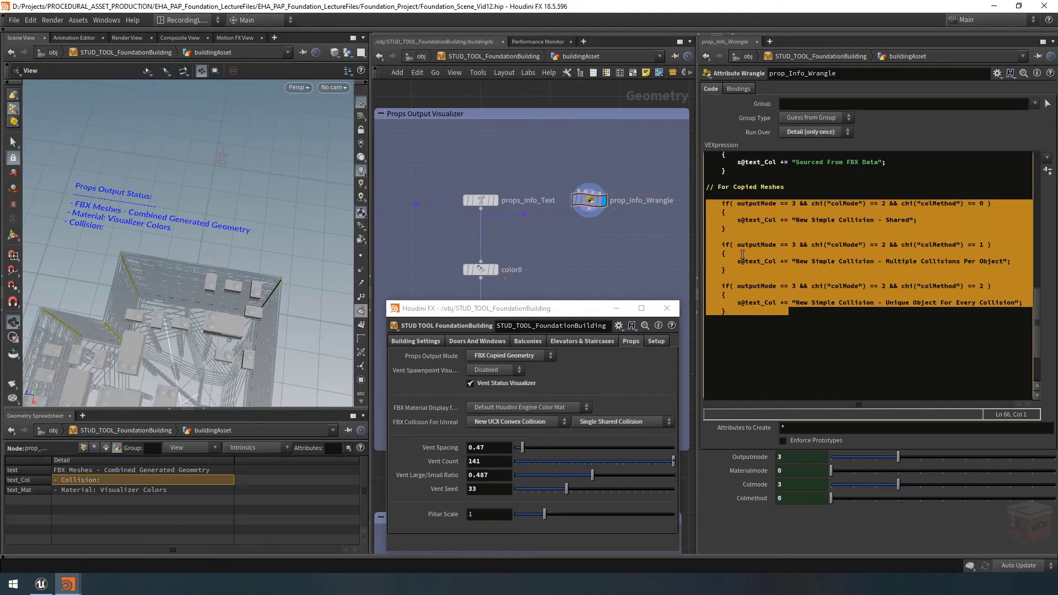
# Paste a copy of the three collision blocks below, headed by a //UCX comment.
pyautogui.click(742, 316)
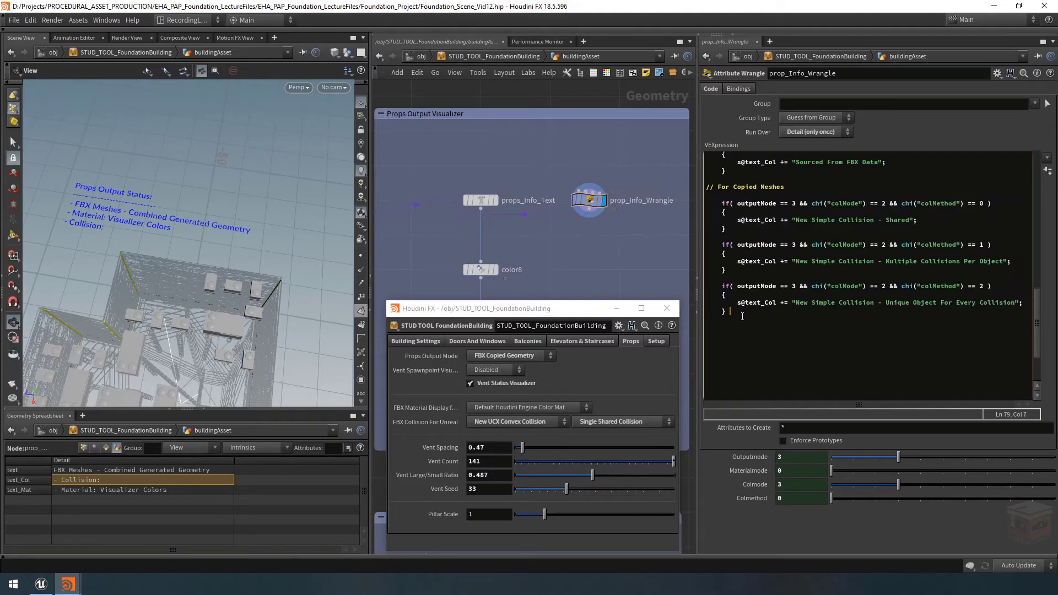
pyautogui.press('Return')
pyautogui.press('Return')
pyautogui.hotkey('ctrl', 'v')
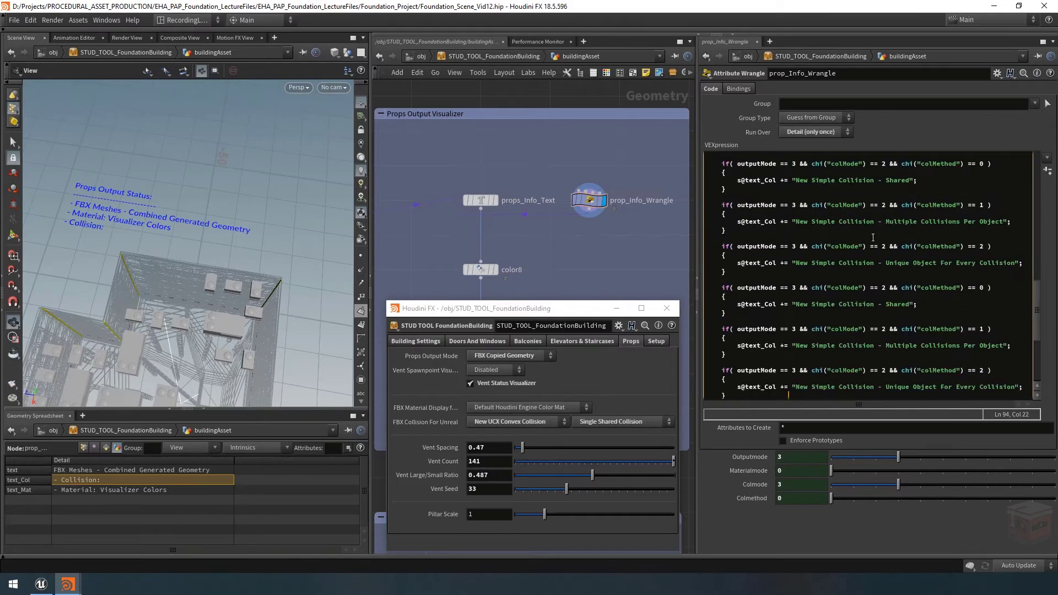
pyautogui.scroll(-2, 872, 237)
pyautogui.click(724, 231)
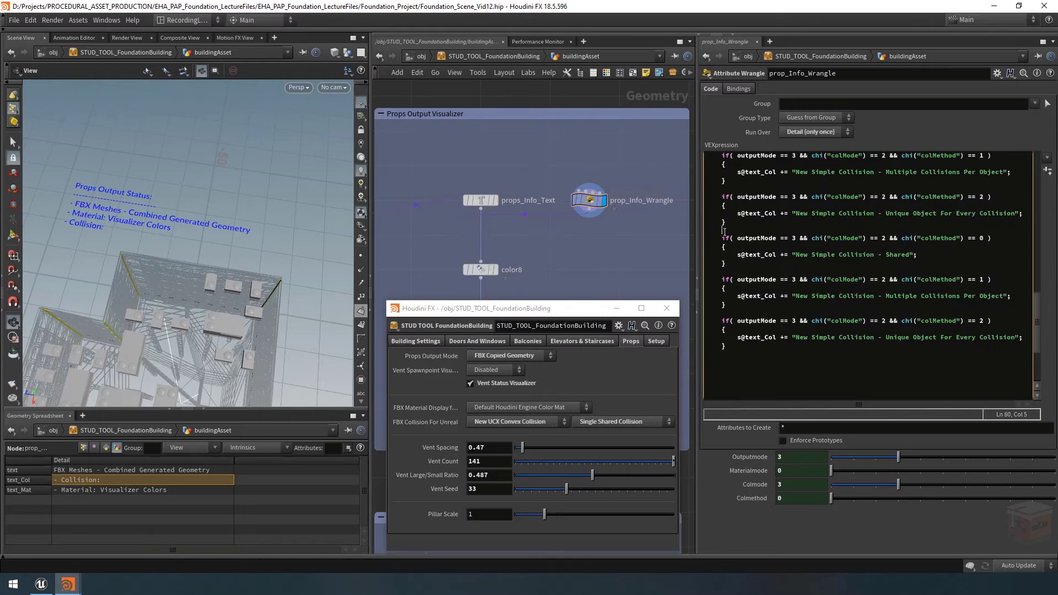
pyautogui.write('//UCX')
pyautogui.press('Up')
pyautogui.press('Return')
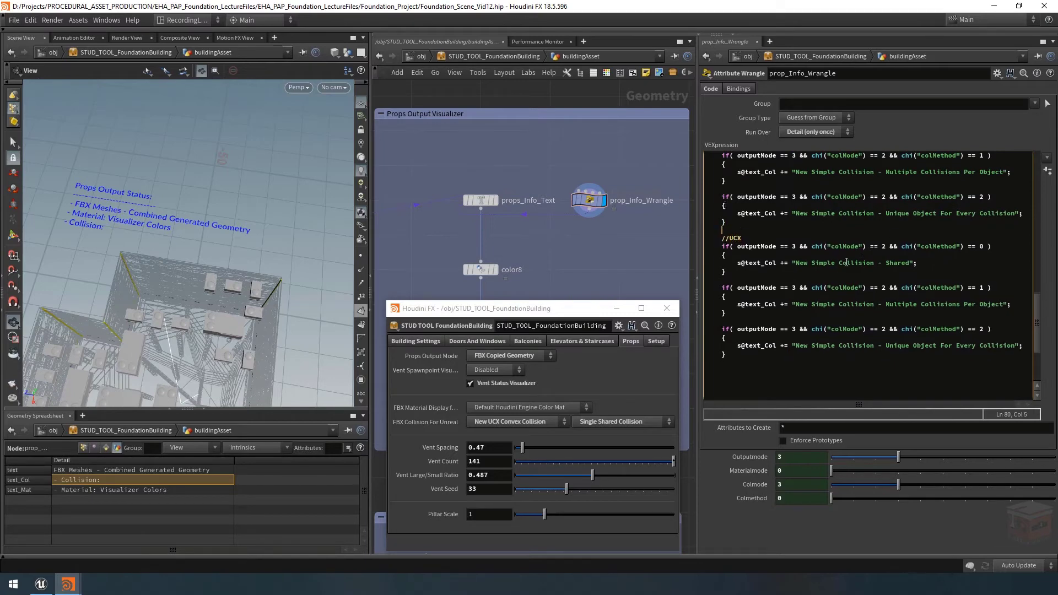
# Add a //Simple comment under the Copied Meshes comment.
pyautogui.scroll(4, 846, 262)
pyautogui.click(736, 197)
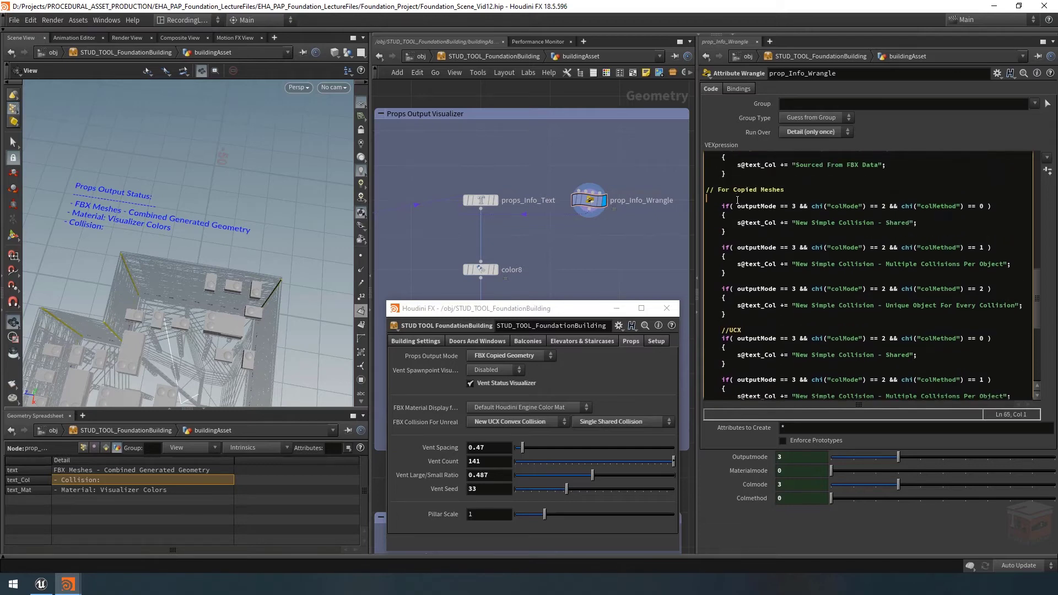
pyautogui.press('Return')
pyautogui.write('//Sim[ple1')
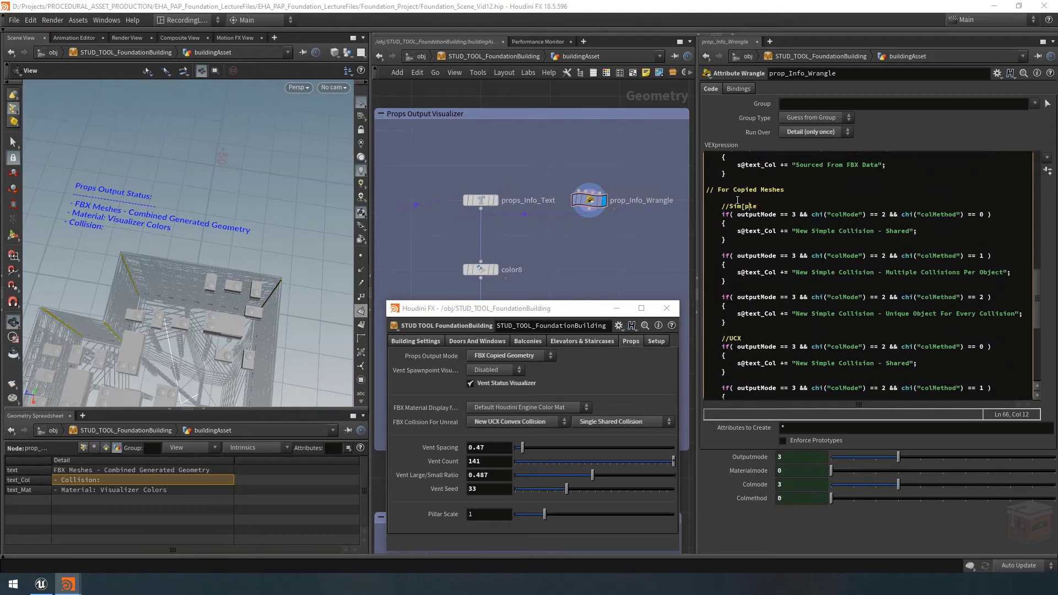
pyautogui.press('Left')
pyautogui.press('BackSpace')
# Change colMode to 3 in all three UCX condition lines.
pyautogui.scroll(-4, 835, 246)
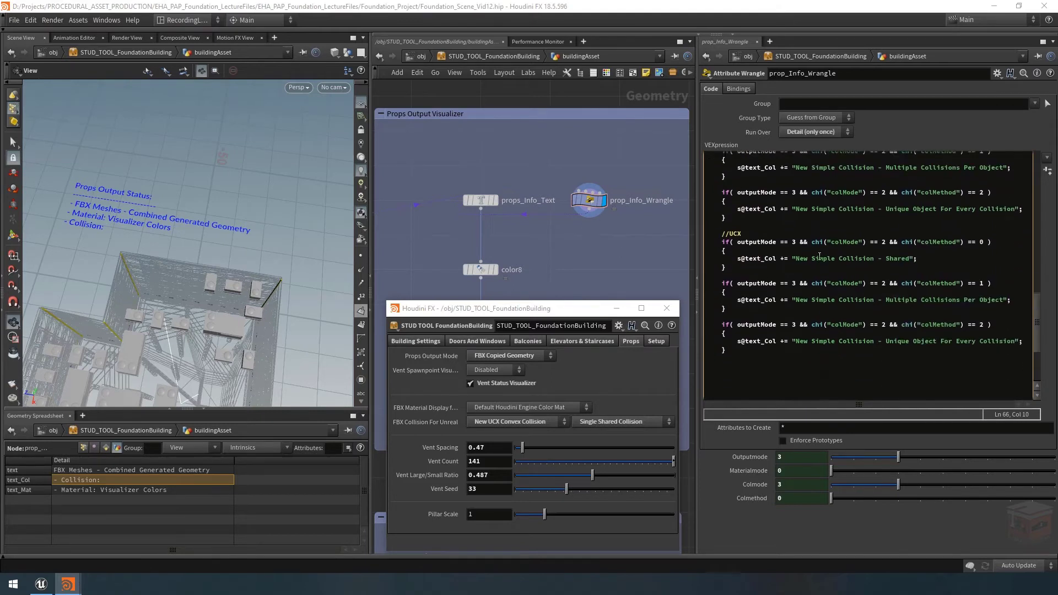
pyautogui.click(817, 242)
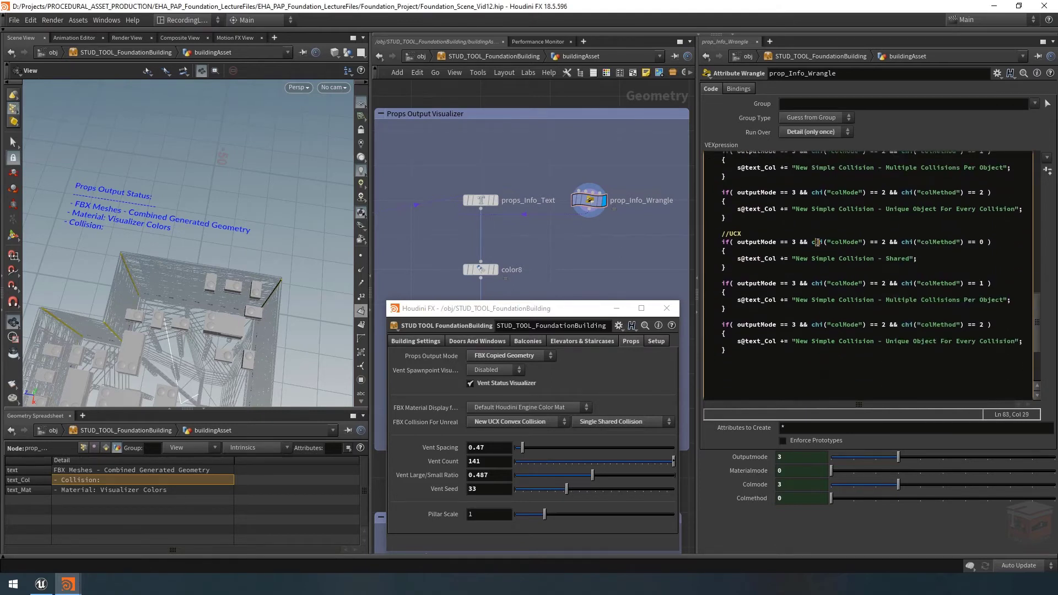
pyautogui.doubleClick(883, 242)
pyautogui.write('3')
pyautogui.doubleClick(884, 283)
pyautogui.write('3')
pyautogui.doubleClick(883, 324)
pyautogui.write('3')
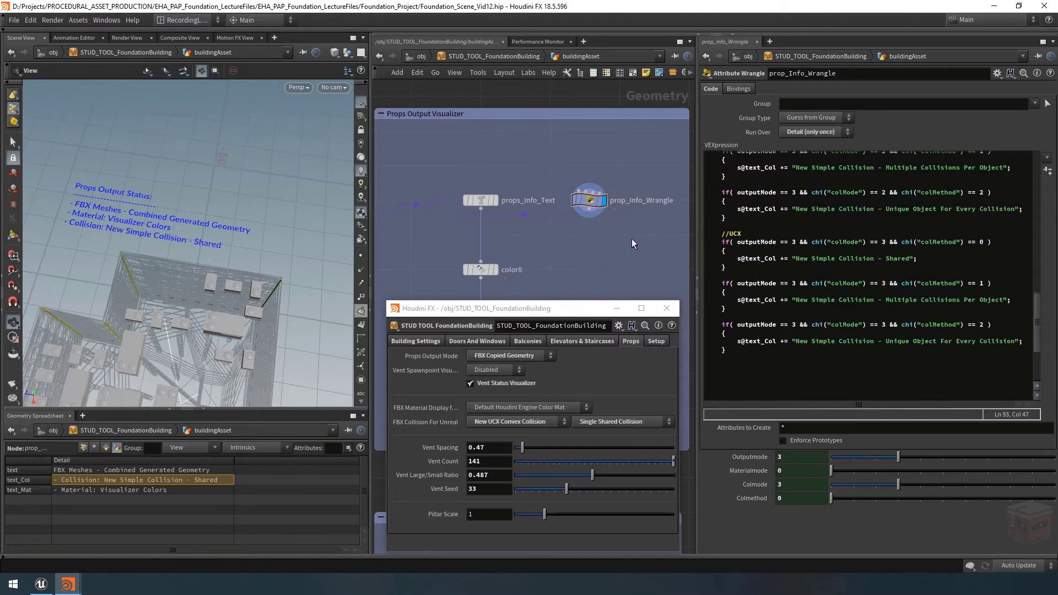
# Replace 'Simple' with 'UCX' in the three UCX block messages.
pyautogui.doubleClick(813, 259)
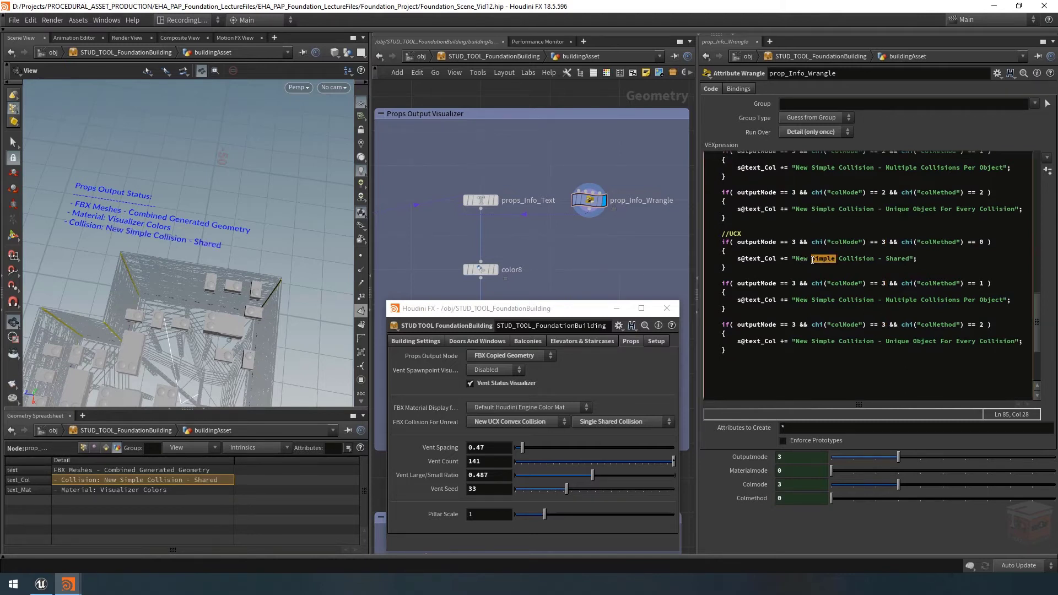
pyautogui.write('UCX')
pyautogui.doubleClick(827, 300)
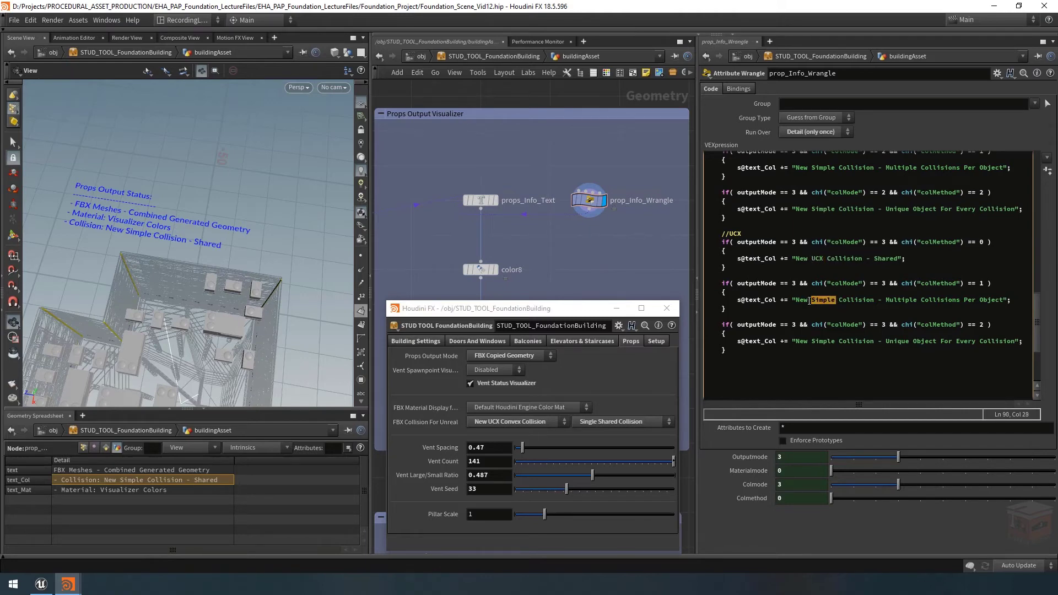
pyautogui.write('UCX')
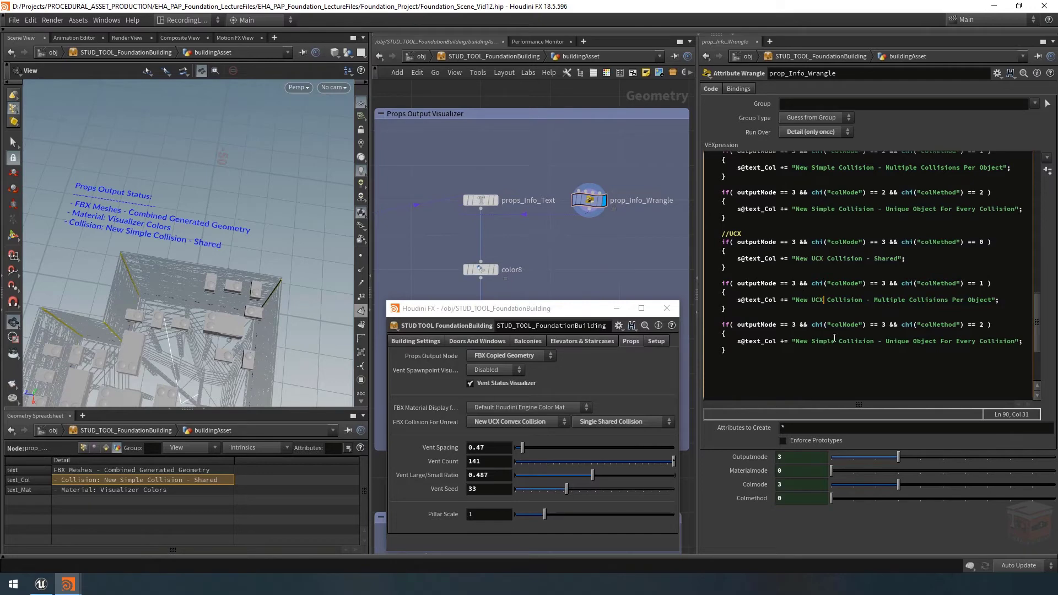
pyautogui.moveTo(839, 342); pyautogui.dragTo(811, 343)
pyautogui.write('UCX')
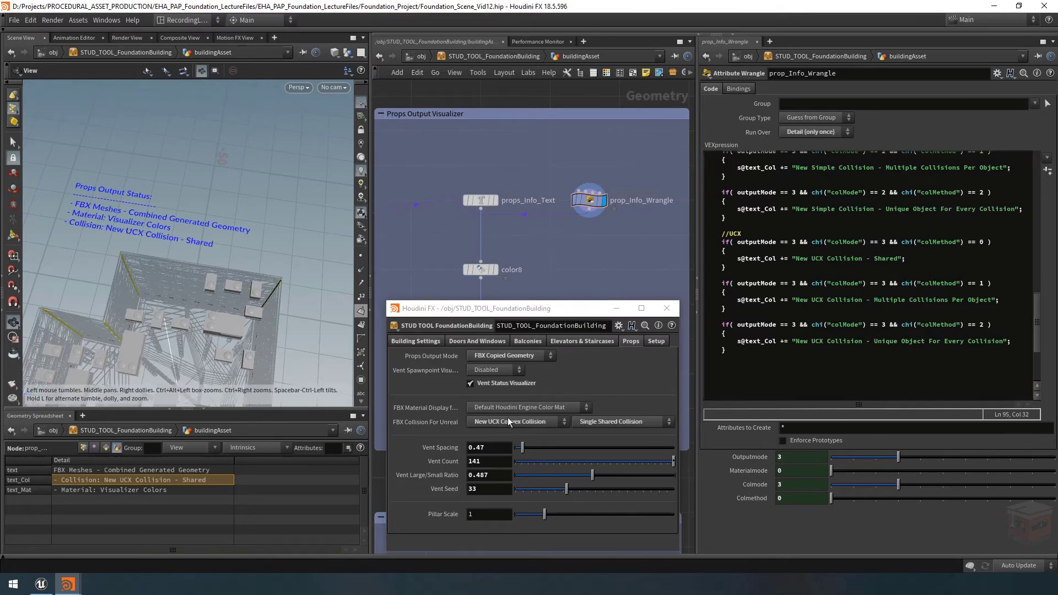
# Set props output to FBX Packed Instances and try New Simple, then FBX Sourced Complex Collision.
pyautogui.click(525, 357)
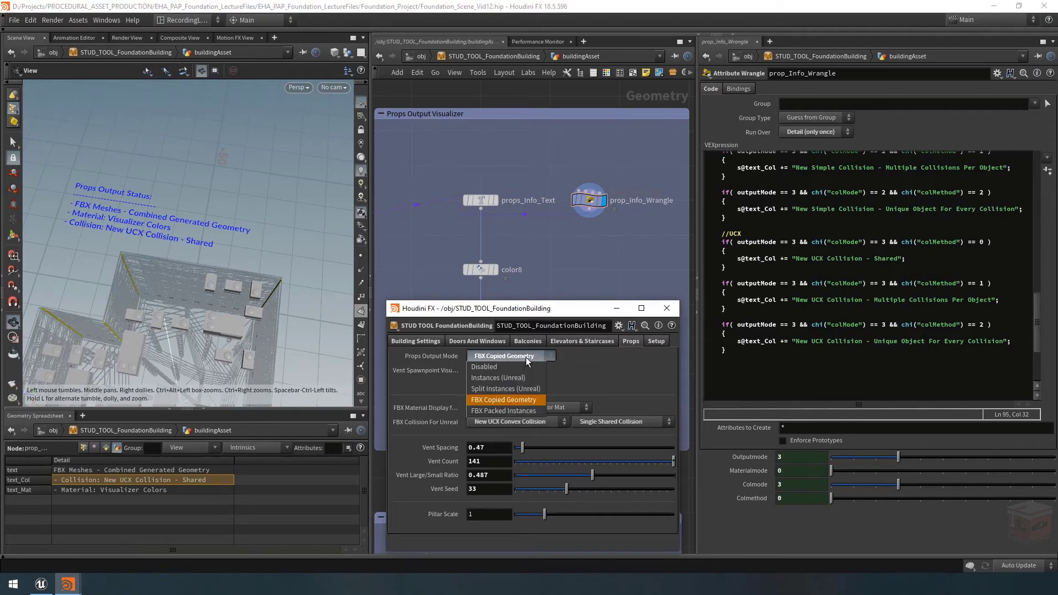
pyautogui.click(517, 411)
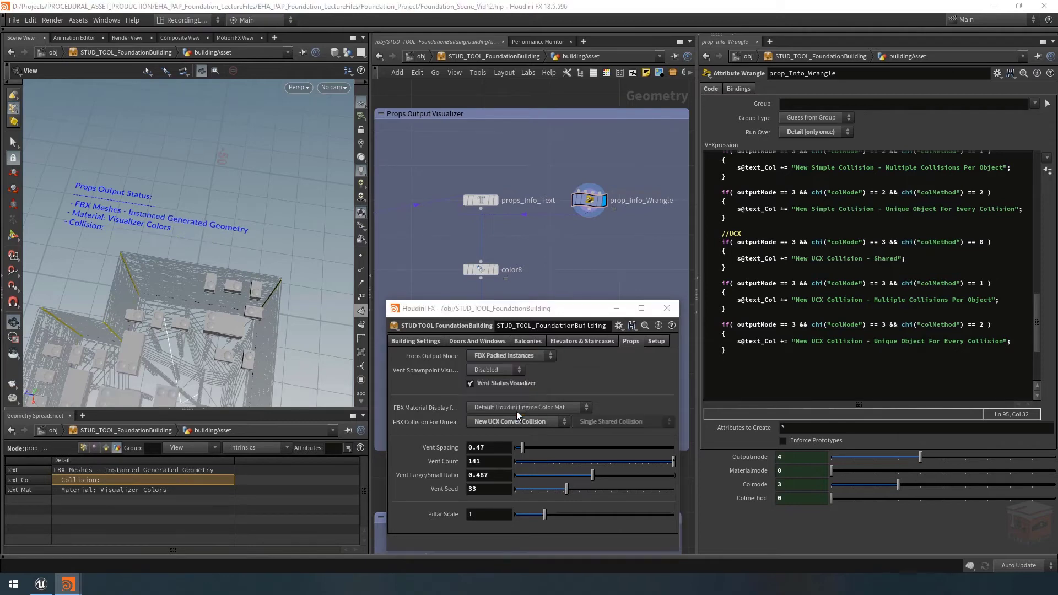
pyautogui.click(541, 423)
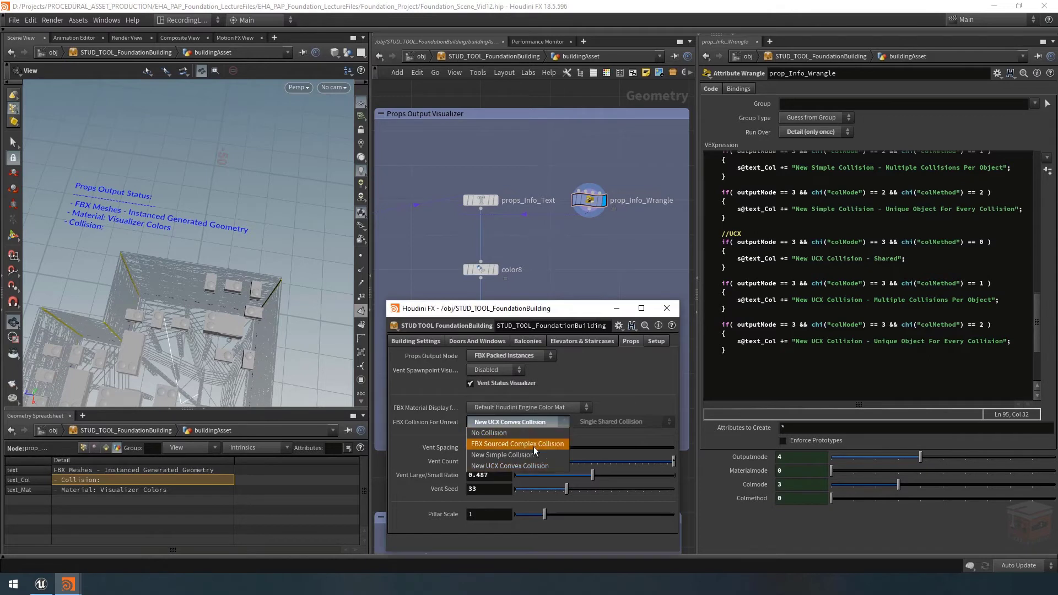
pyautogui.click(535, 453)
pyautogui.click(541, 421)
pyautogui.click(533, 443)
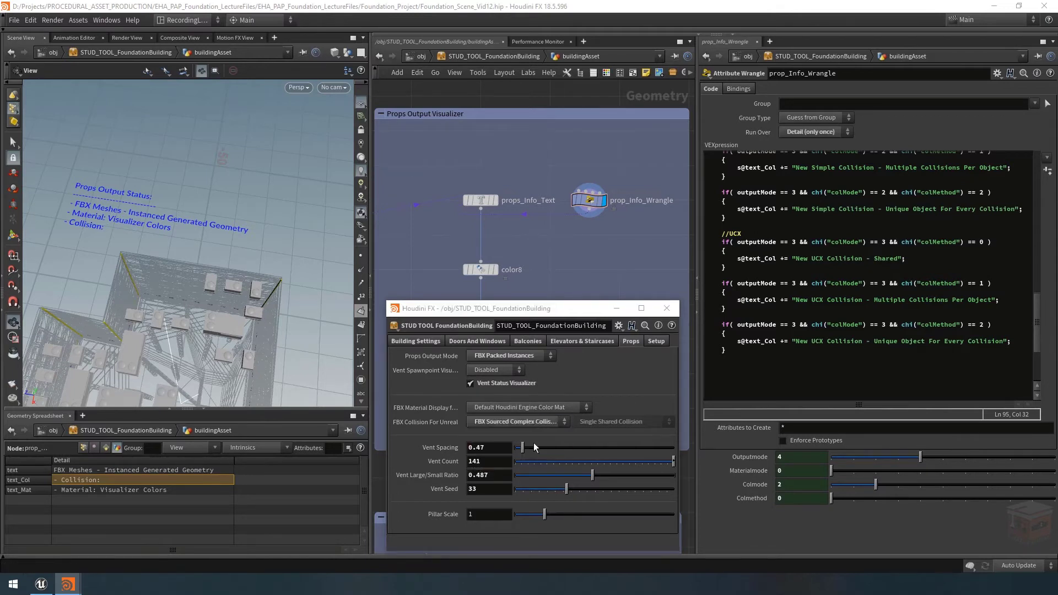
# Set collision back to New Simple Collision and select the colMode 1 block for copying.
pyautogui.scroll(9, 830, 302)
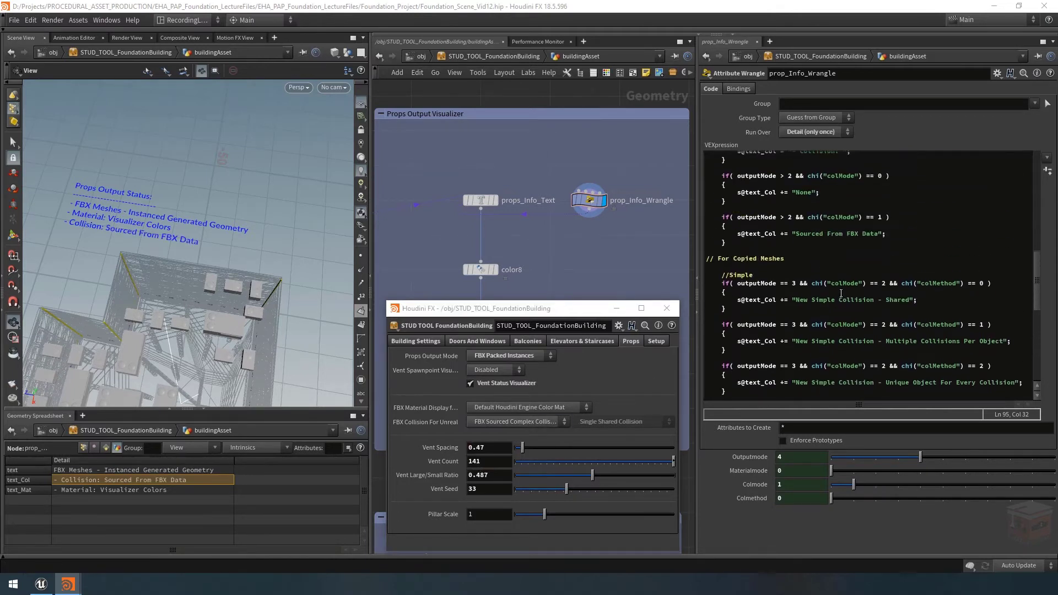
pyautogui.scroll(-10, 773, 237)
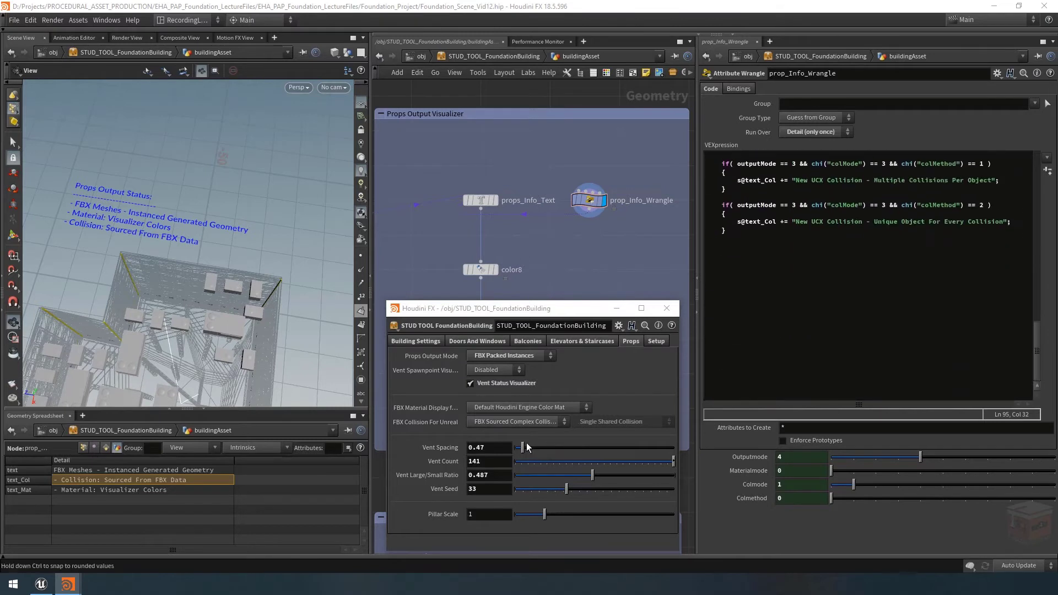
pyautogui.click(533, 421)
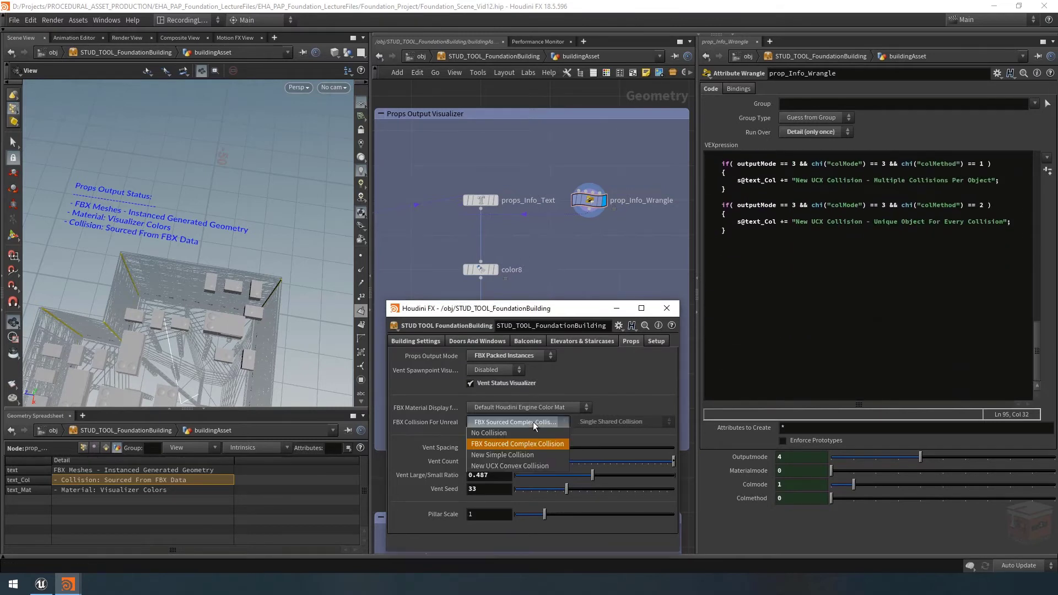
pyautogui.click(500, 455)
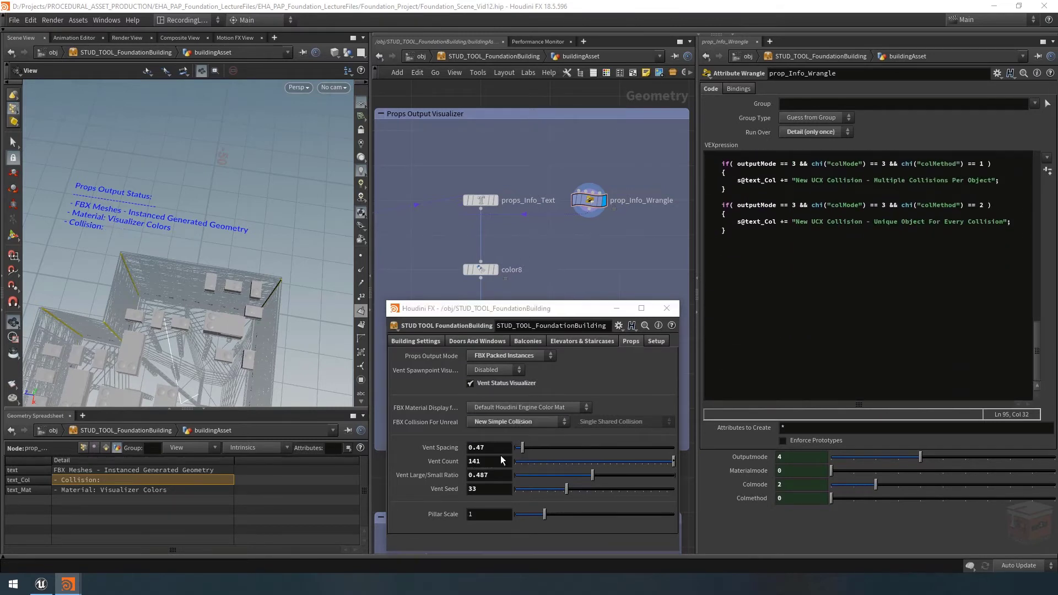
pyautogui.scroll(4, 766, 317)
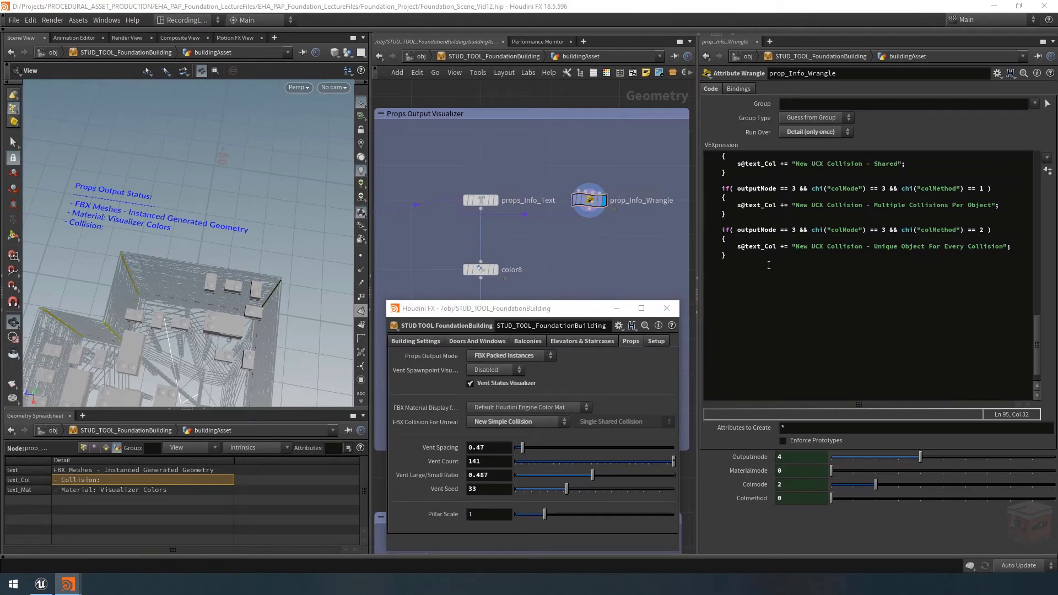
pyautogui.scroll(5, 766, 300)
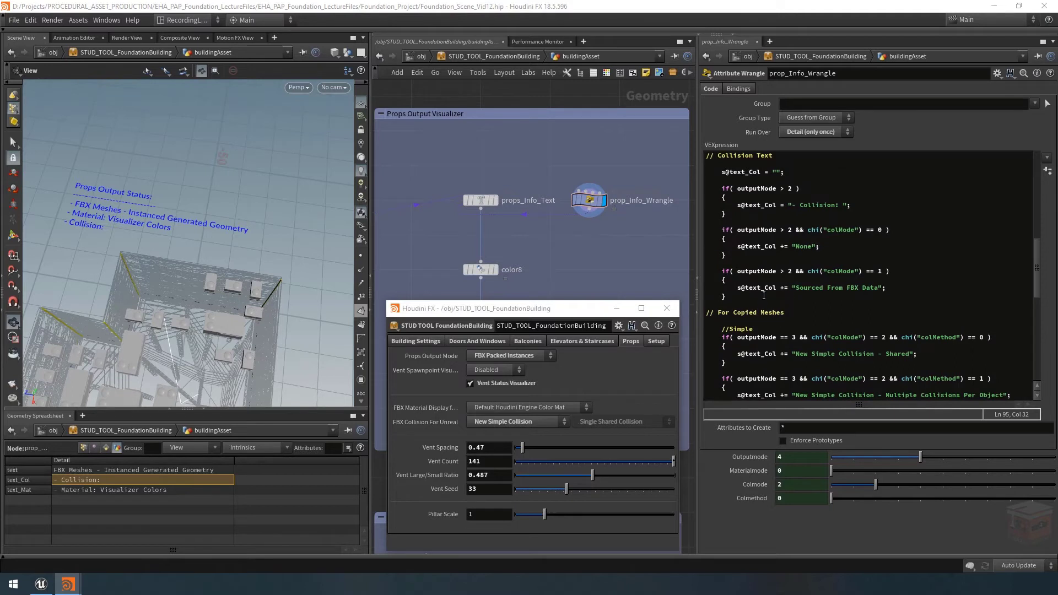
pyautogui.moveTo(760, 298); pyautogui.dragTo(697, 272)
pyautogui.hotkey('ctrl', 'c')
pyautogui.scroll(-13, 824, 292)
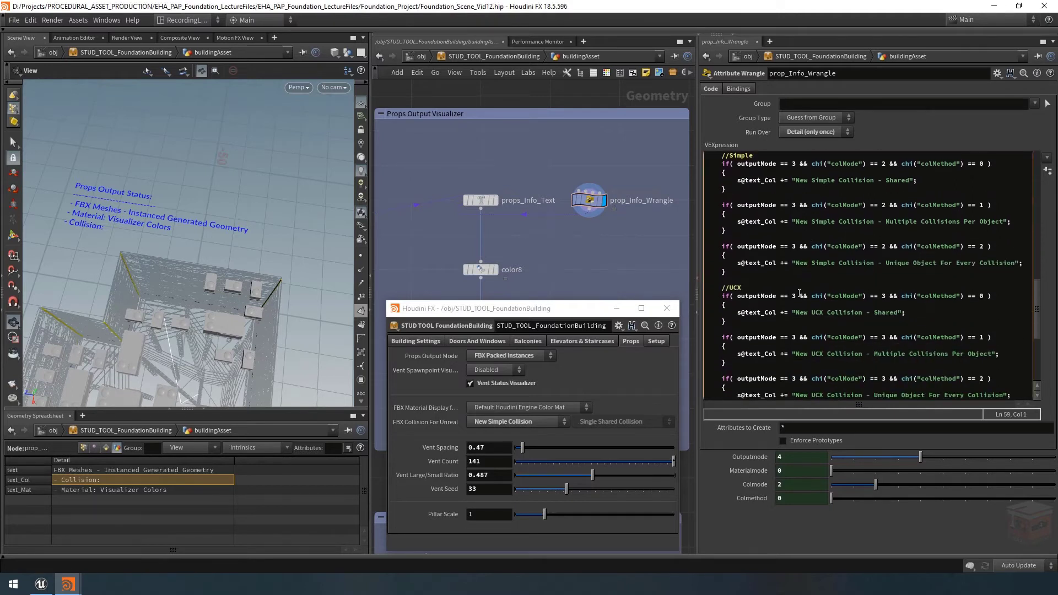
# Add a '// For Instanced FBX Meshes' comment and paste the copied if-block under it.
pyautogui.press('BackSpace')
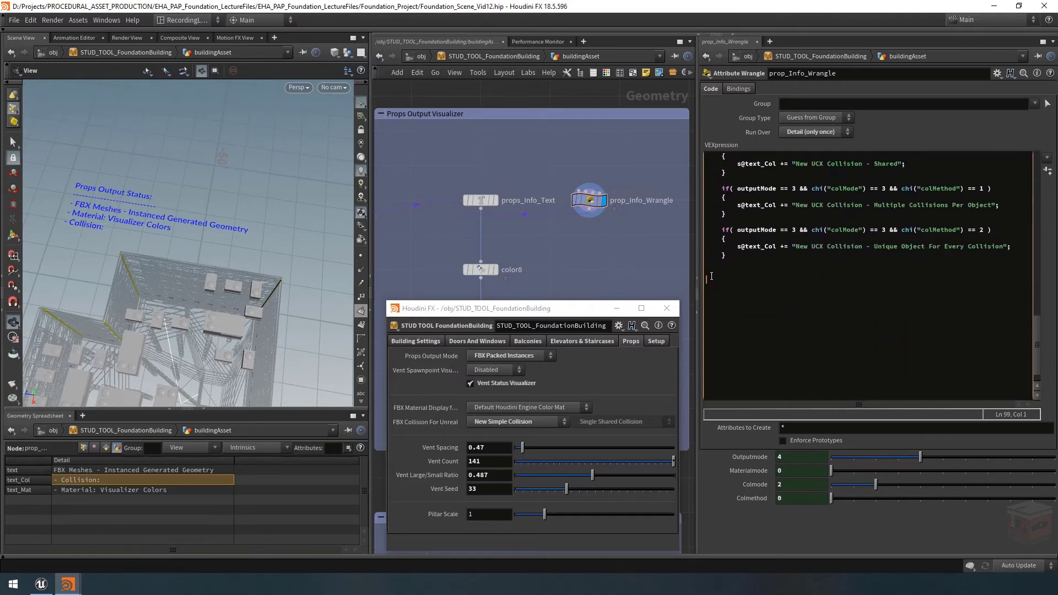
pyautogui.write('// For Instanced FBX Meshes')
pyautogui.press('Return')
pyautogui.press('Return')
pyautogui.hotkey('ctrl', 'v')
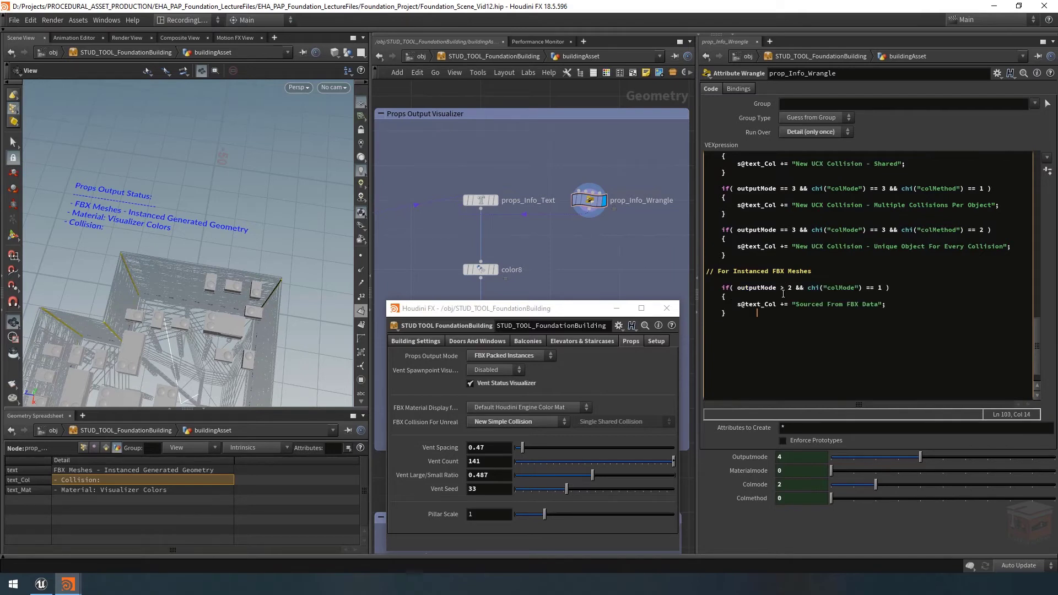
# Make the pasted block test outputMode == 4 and colMode 2, reporting New Simple Collision.
pyautogui.click(783, 291)
pyautogui.press('BackSpace')
pyautogui.write('==')
pyautogui.press('Delete')
pyautogui.write('4')
pyautogui.press('BackSpace')
pyautogui.write('2')
pyautogui.press('Down')
pyautogui.press('Down')
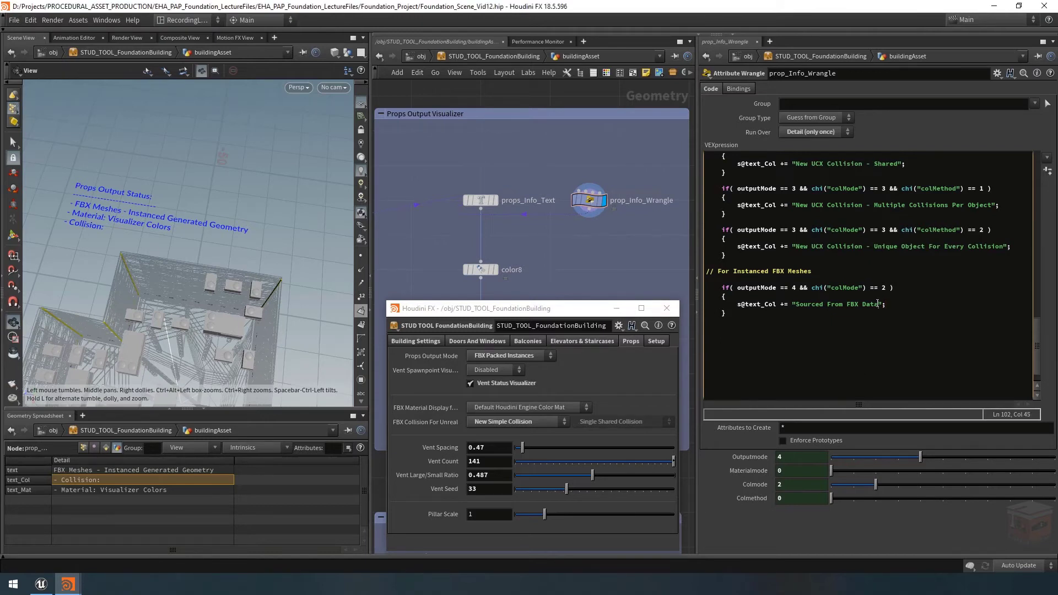
pyautogui.moveTo(879, 305); pyautogui.dragTo(673, 286)
pyautogui.write('New Simple Collision')
# Duplicate that block for colMode 3 with the message changed to New UCX Collision.
pyautogui.hotkey('ctrl', 'c')
pyautogui.click(761, 313)
pyautogui.press('Return')
pyautogui.press('Return')
pyautogui.hotkey('ctrl', 'v')
pyautogui.click(839, 345)
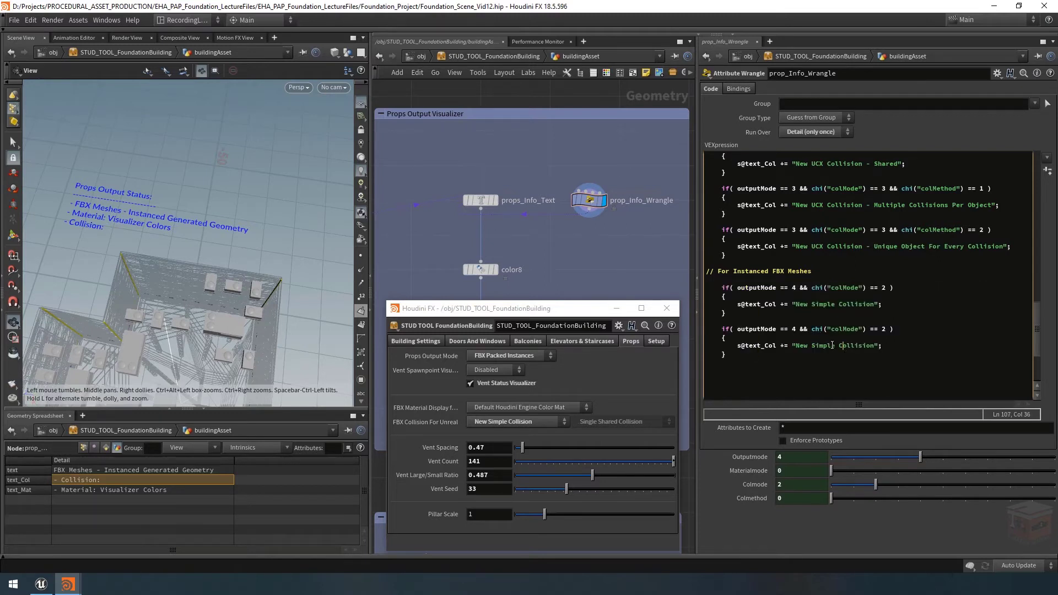
pyautogui.moveTo(839, 345); pyautogui.dragTo(811, 345)
pyautogui.write('UCX')
pyautogui.doubleClick(881, 329)
pyautogui.write('3')
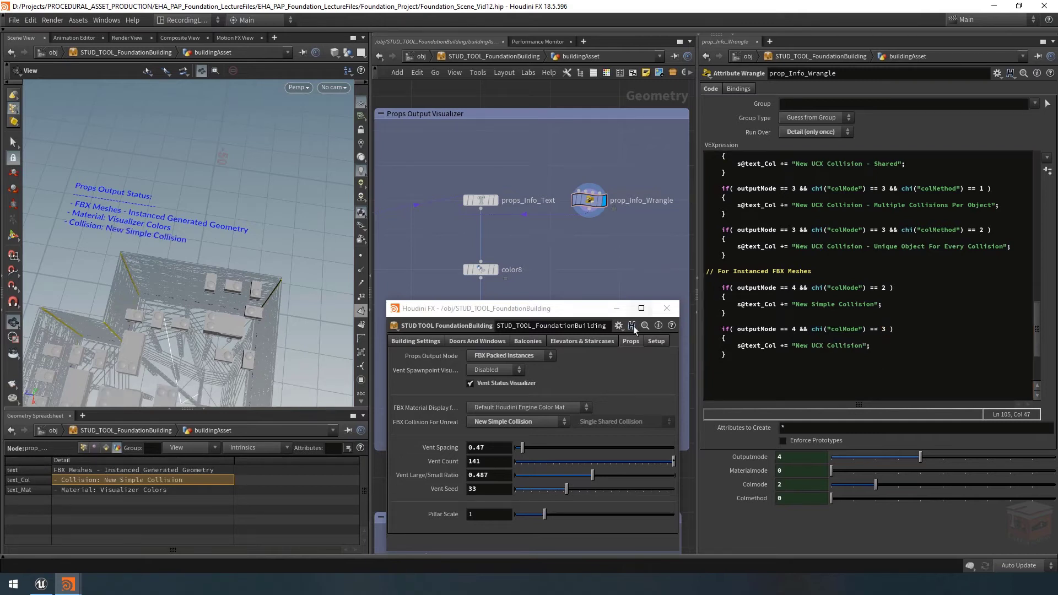
# Cycle FBX collision through UCX, Simple, Sourced Complex and None, ending on FBX Sourced Complex.
pyautogui.click(545, 422)
pyautogui.click(533, 453)
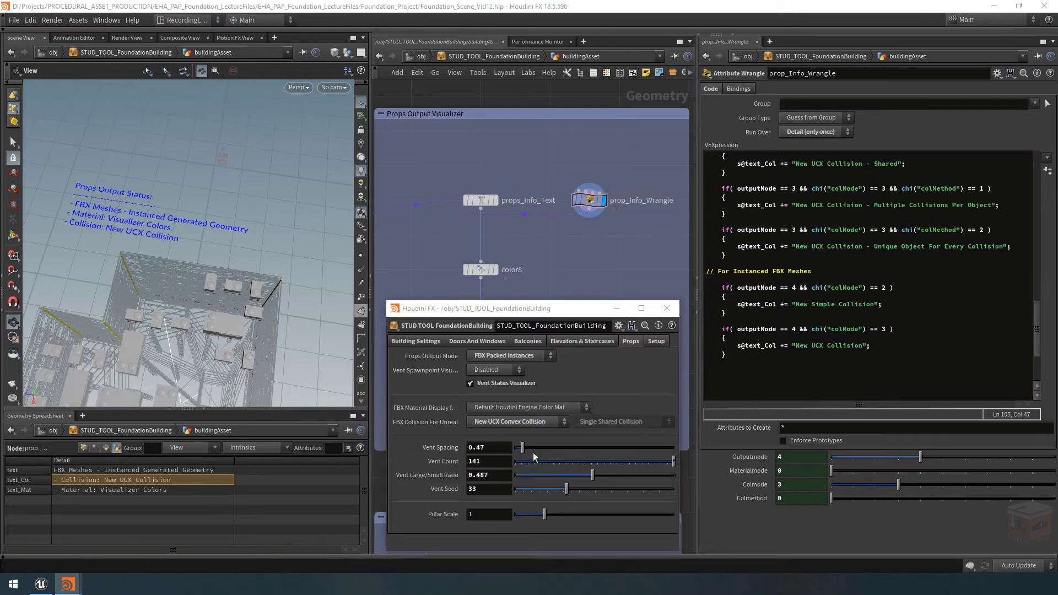
pyautogui.click(531, 423)
pyautogui.click(533, 454)
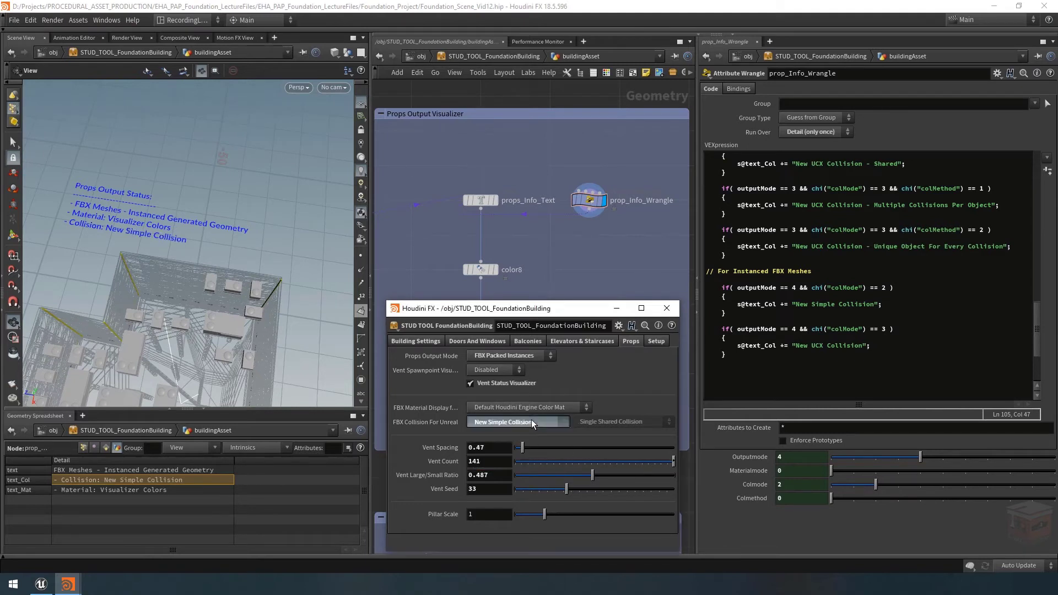
pyautogui.click(531, 422)
pyautogui.click(528, 444)
pyautogui.click(533, 420)
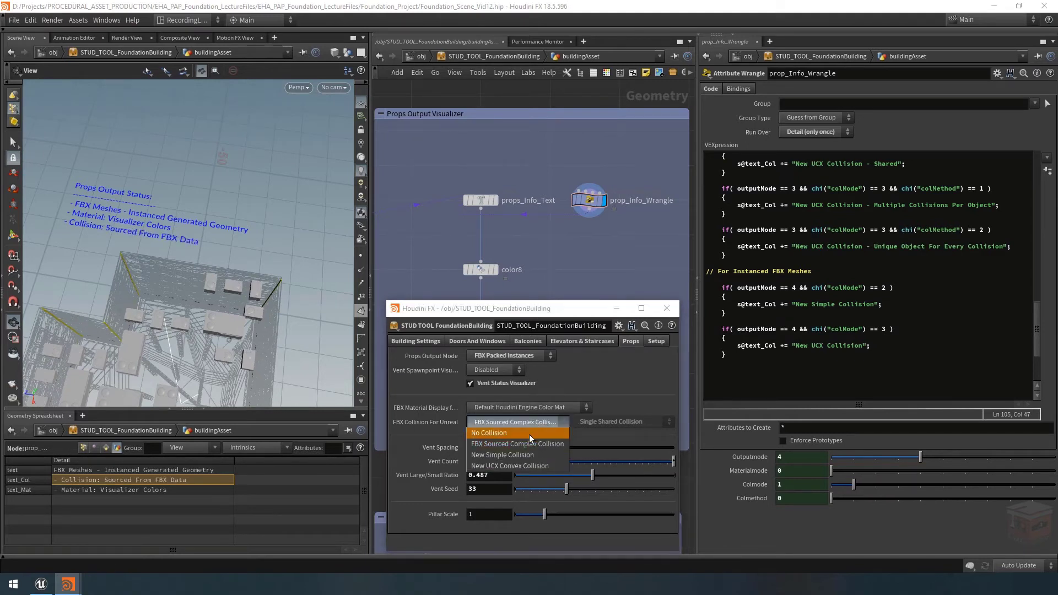
pyautogui.click(529, 433)
pyautogui.click(525, 423)
pyautogui.click(531, 447)
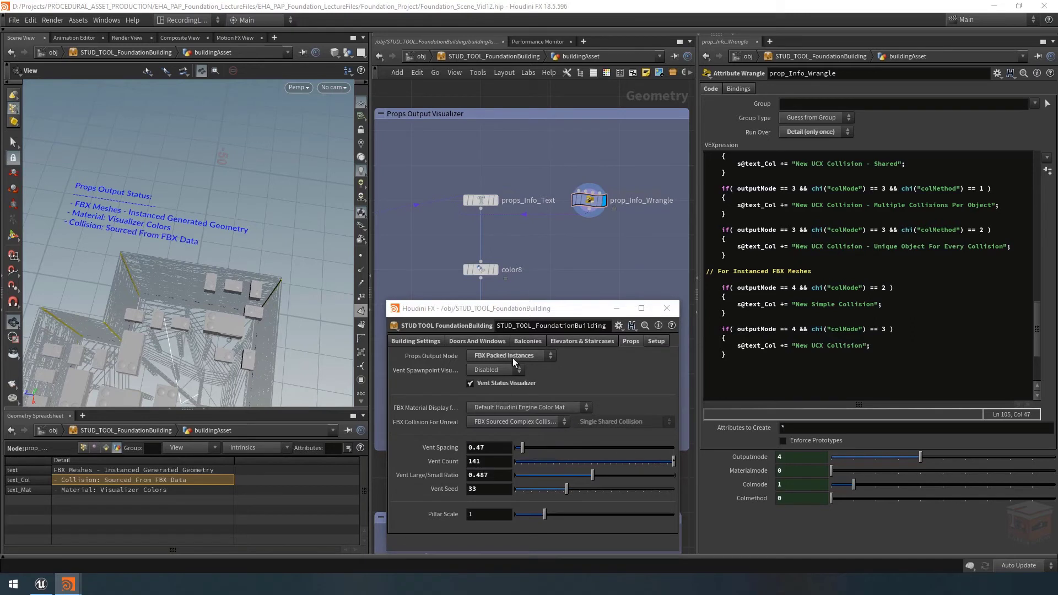
# Use FBX Copied Geometry with New Simple Collision and Unreal materials per FBX.
pyautogui.click(513, 356)
pyautogui.click(540, 415)
pyautogui.click(540, 421)
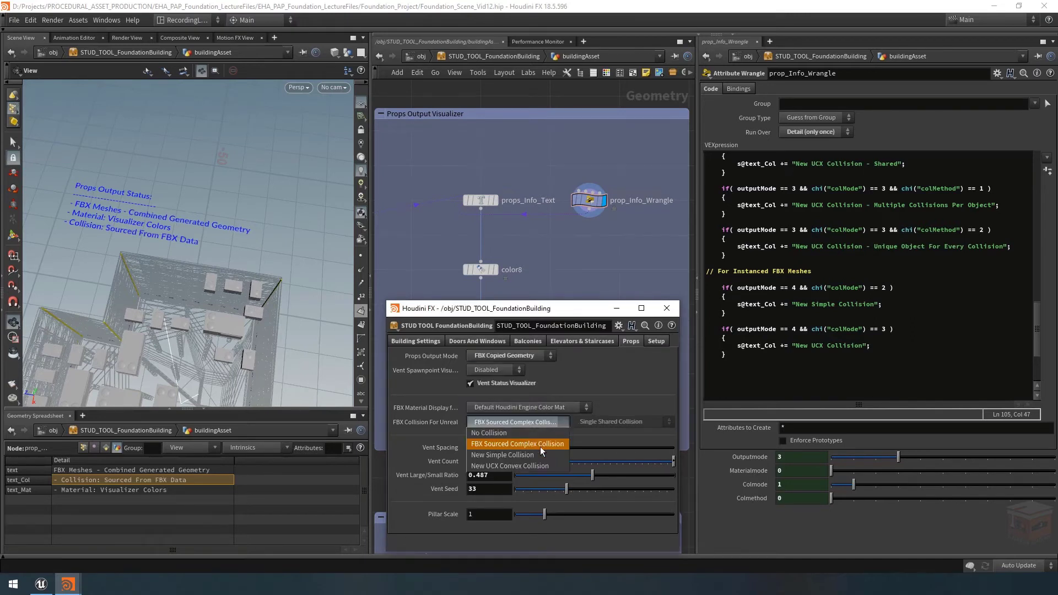
pyautogui.click(539, 447)
pyautogui.click(537, 407)
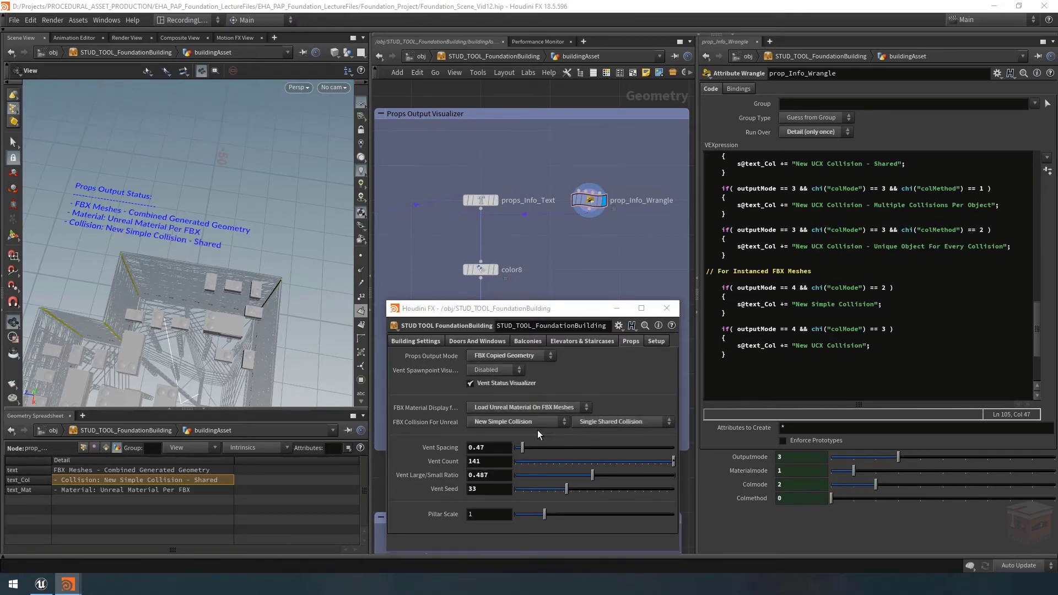
pyautogui.click(542, 406)
# Compare Disabled and the Unreal instance output modes, settling on FBX Copied Geometry.
pyautogui.click(511, 357)
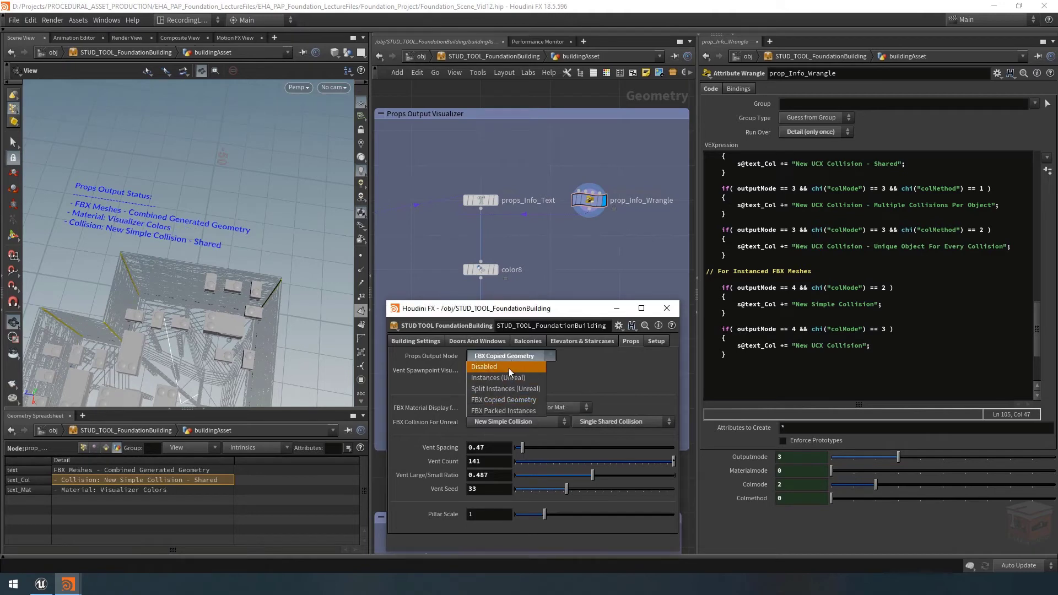
pyautogui.click(508, 367)
pyautogui.click(511, 354)
pyautogui.click(511, 376)
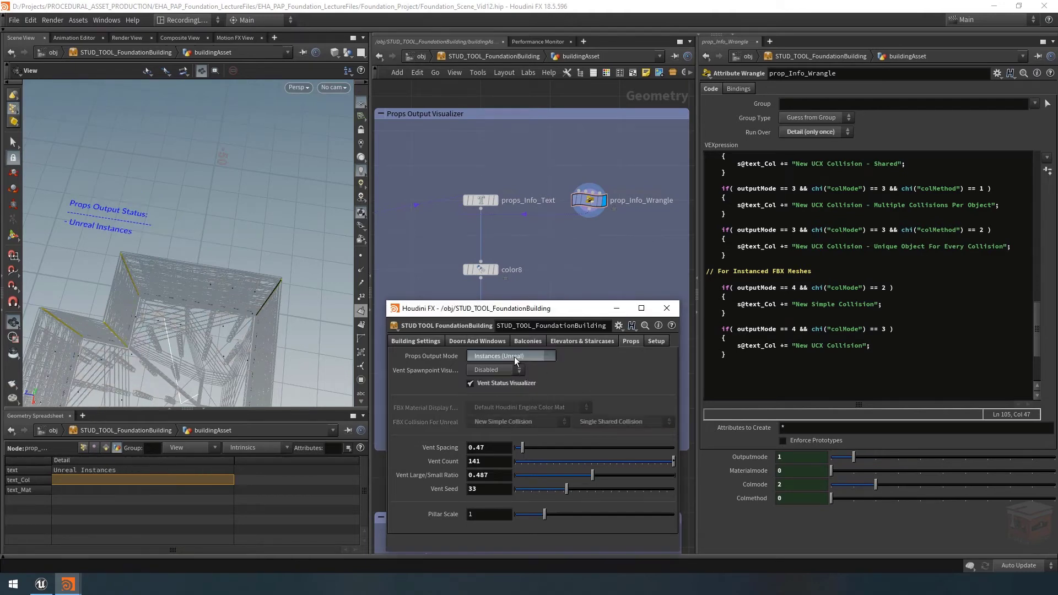
pyautogui.click(514, 356)
pyautogui.click(515, 388)
pyautogui.click(517, 356)
pyautogui.click(518, 400)
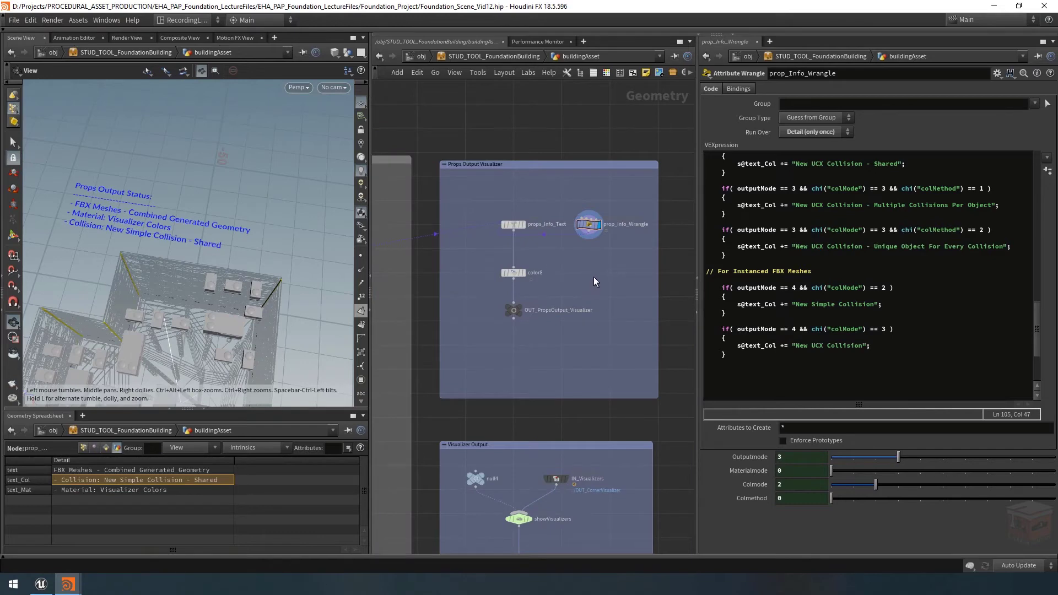
# Frame the node network and set the display flag on the final output0 node.
pyautogui.press('h')
pyautogui.scroll(4, 481, 373)
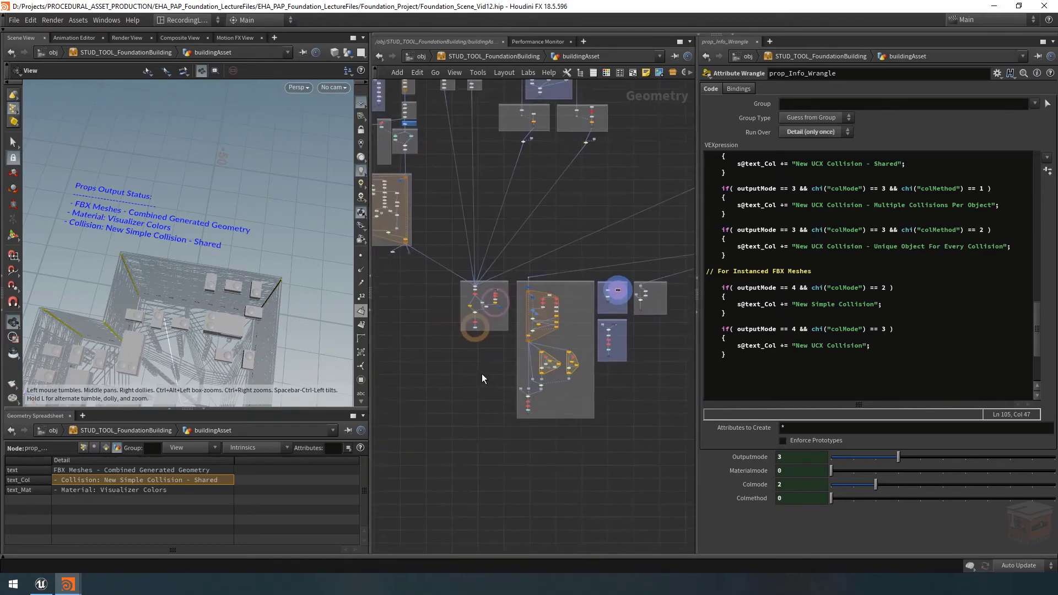
pyautogui.scroll(3, 475, 330)
pyautogui.click(482, 334)
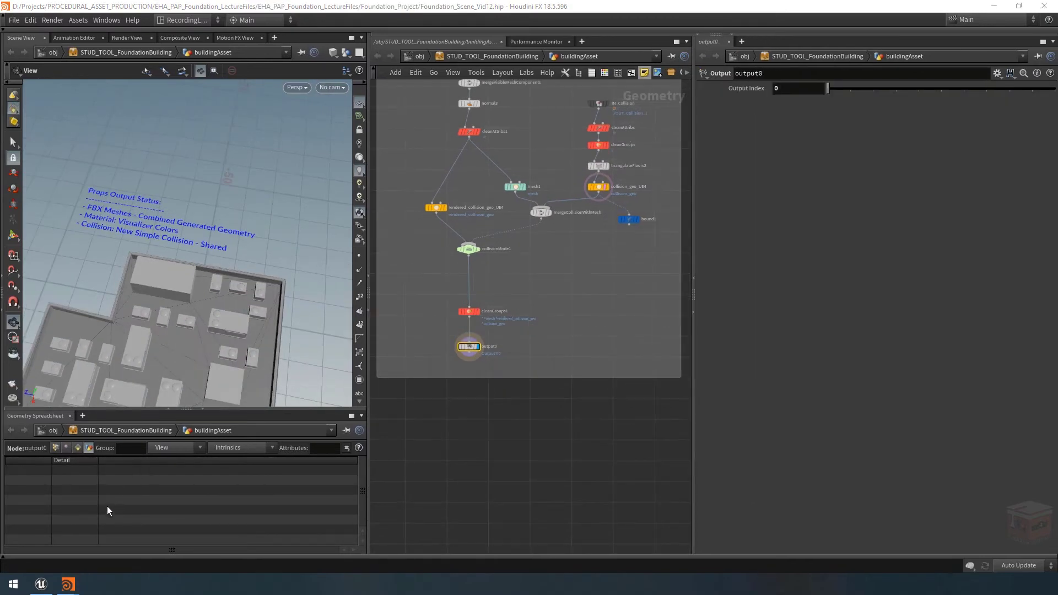
# In Unreal, reimport the updated STUD_TOOL_FoundationBuilding HDA from the Content Browser.
pyautogui.click(40, 584)
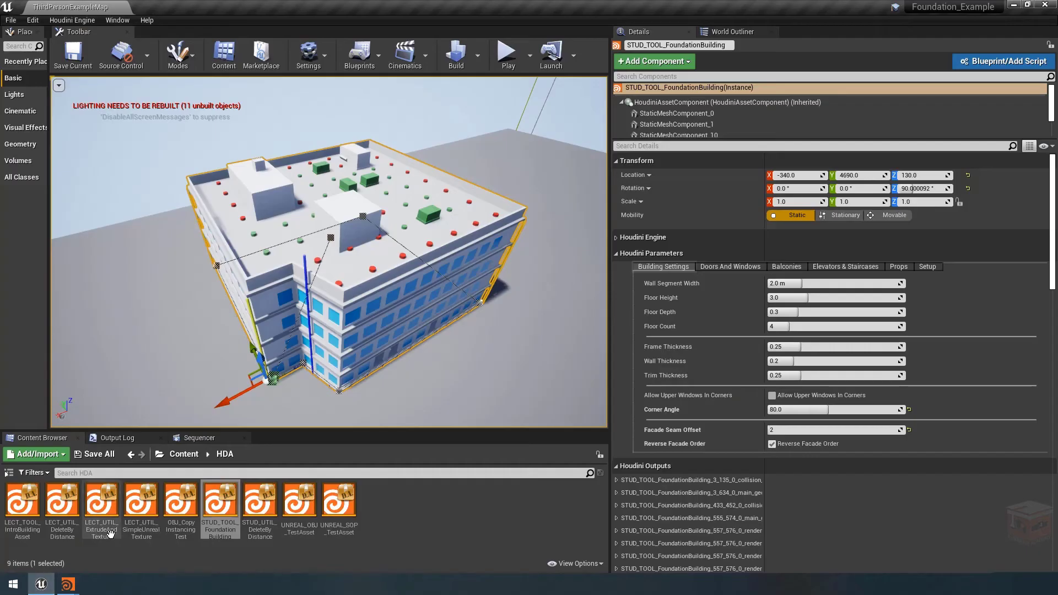
pyautogui.rightClick(218, 503)
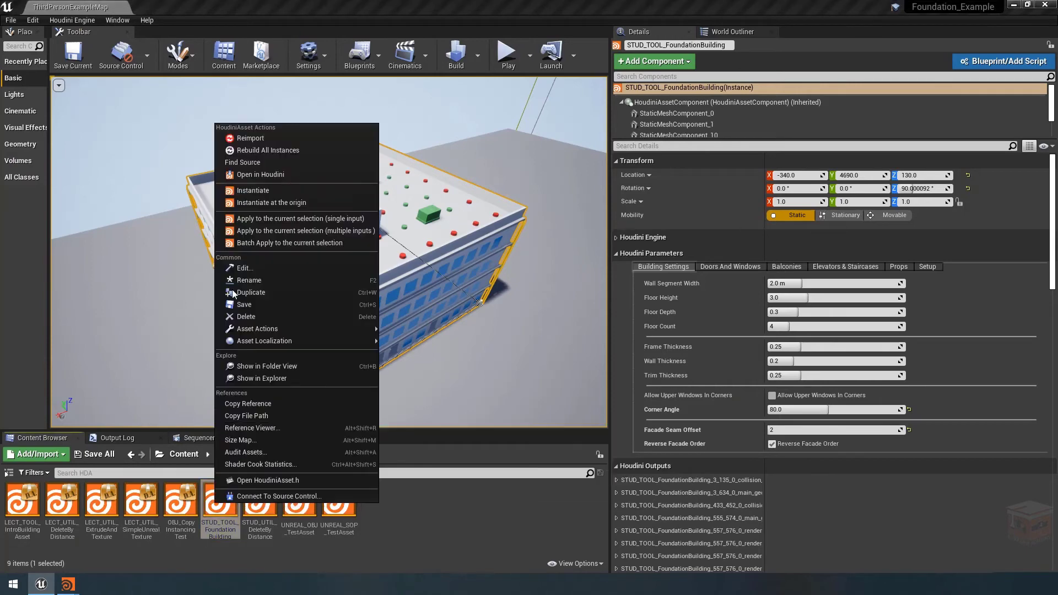
pyautogui.click(259, 140)
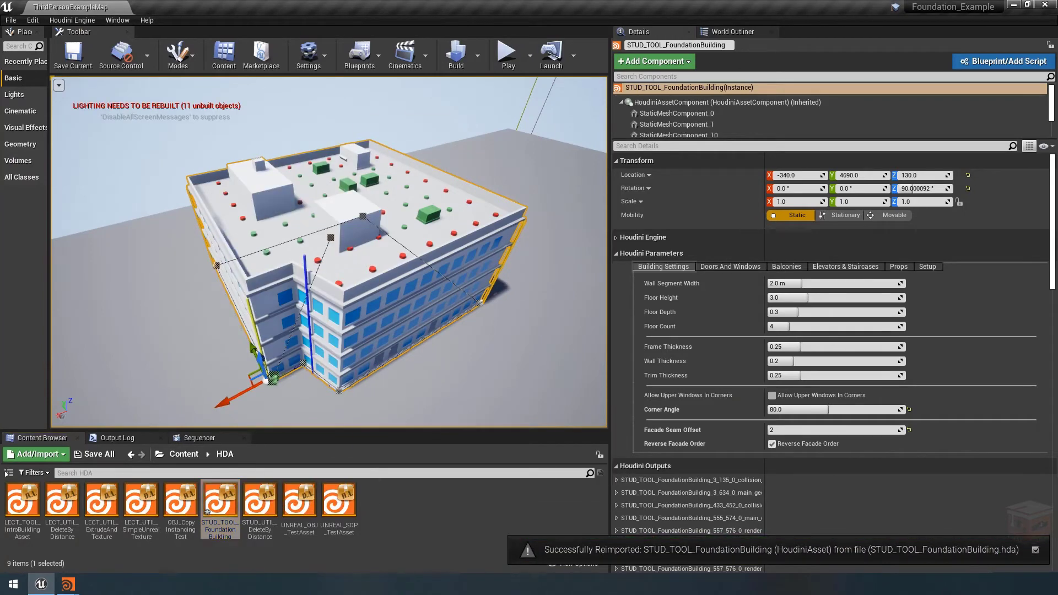
# Rebuild the selected building actor and show its Props parameters.
pyautogui.rightClick(356, 254)
pyautogui.click(402, 337)
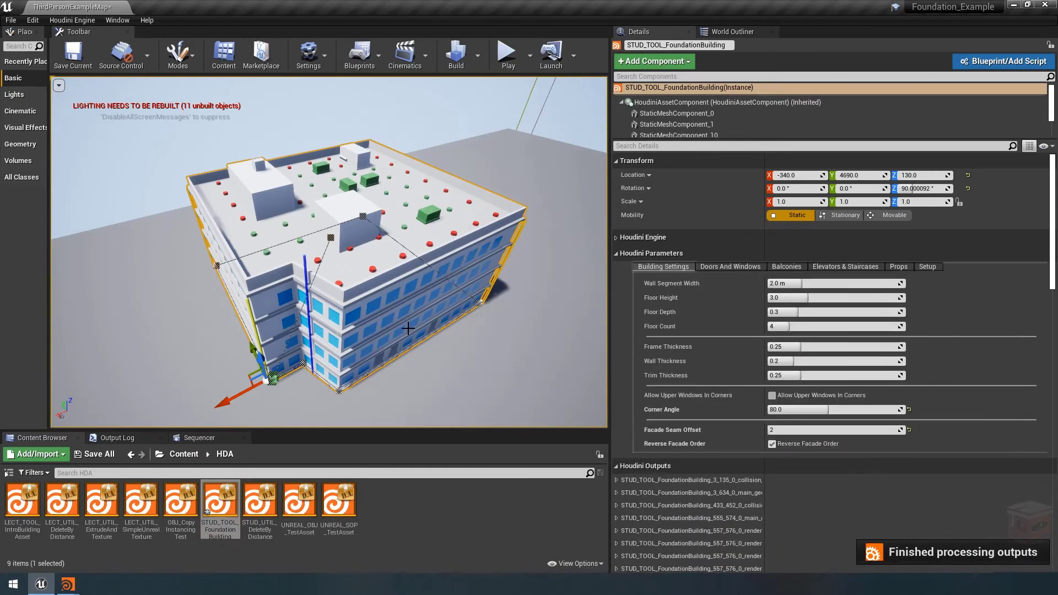
pyautogui.click(903, 266)
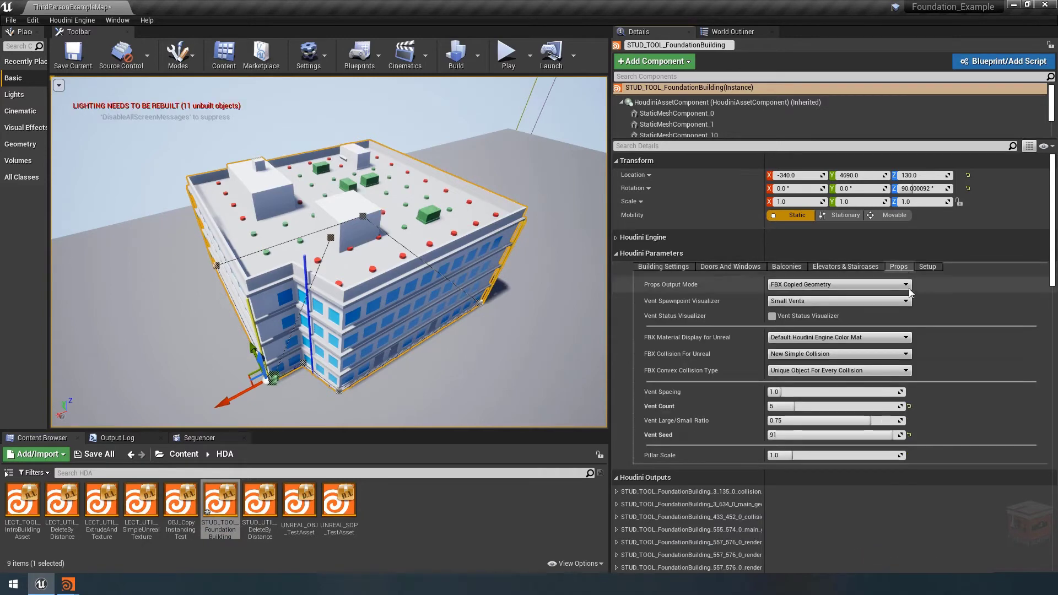
# Enable the Vent Status Visualizer and view the building's roof from above.
pyautogui.click(773, 317)
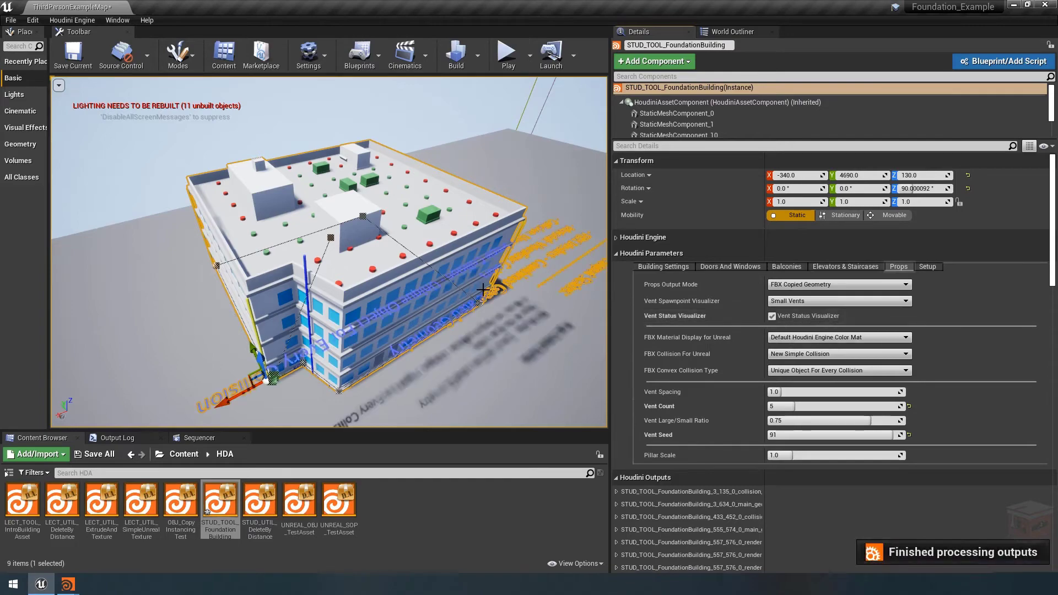
pyautogui.moveTo(331, 248); pyautogui.dragTo(385, 220, button='right')
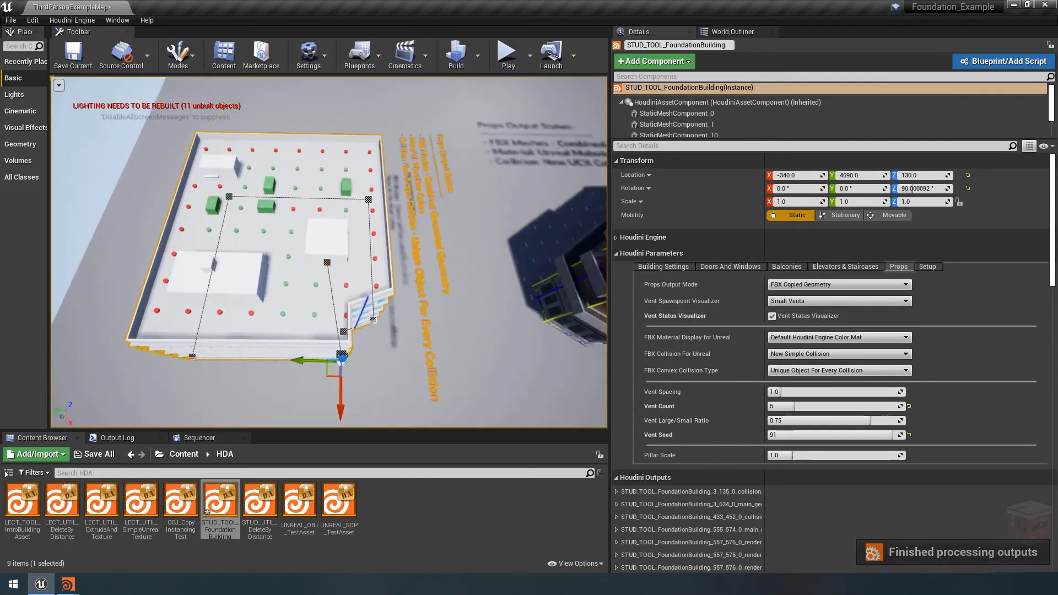
pyautogui.click(111, 182)
pyautogui.moveTo(368, 292)
pyautogui.mouseDown(button='right')
pyautogui.moveTo(368, 275)
pyautogui.moveTo(369, 292)
pyautogui.mouseUp(button='right')
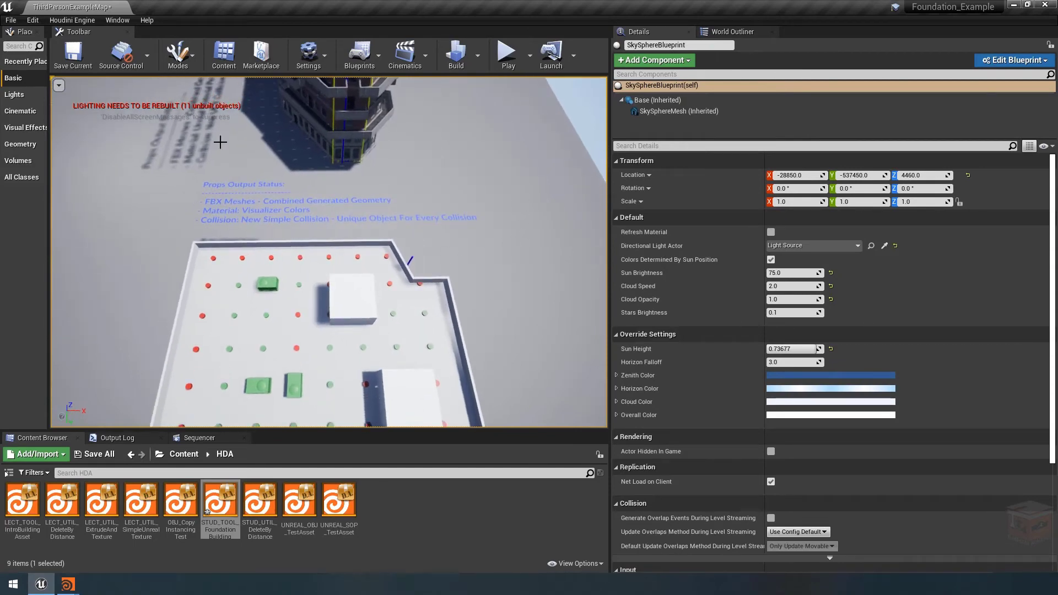
pyautogui.moveTo(491, 273); pyautogui.dragTo(531, 250, button='right')
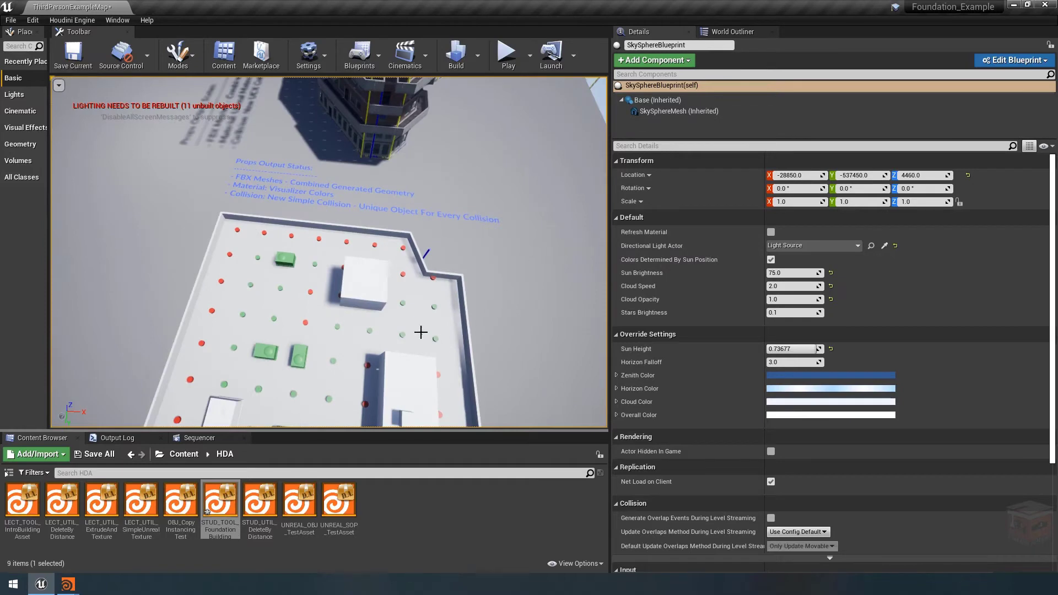
# Set FoundationBuilding to New UCX Convex Collision and Load Unreal Material On FBX Meshes.
pyautogui.click(418, 297)
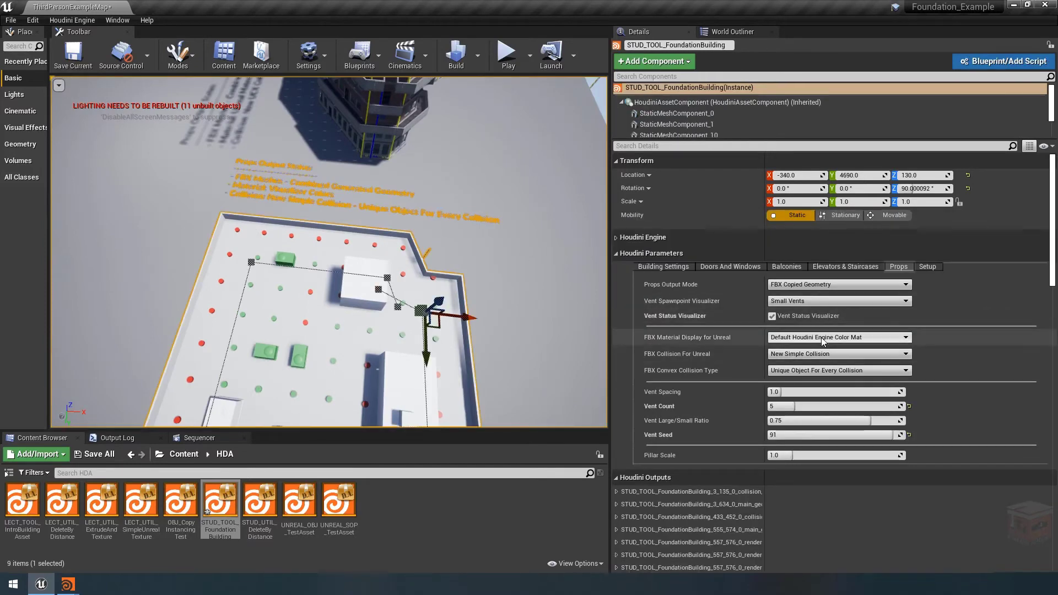
pyautogui.click(826, 354)
pyautogui.click(826, 386)
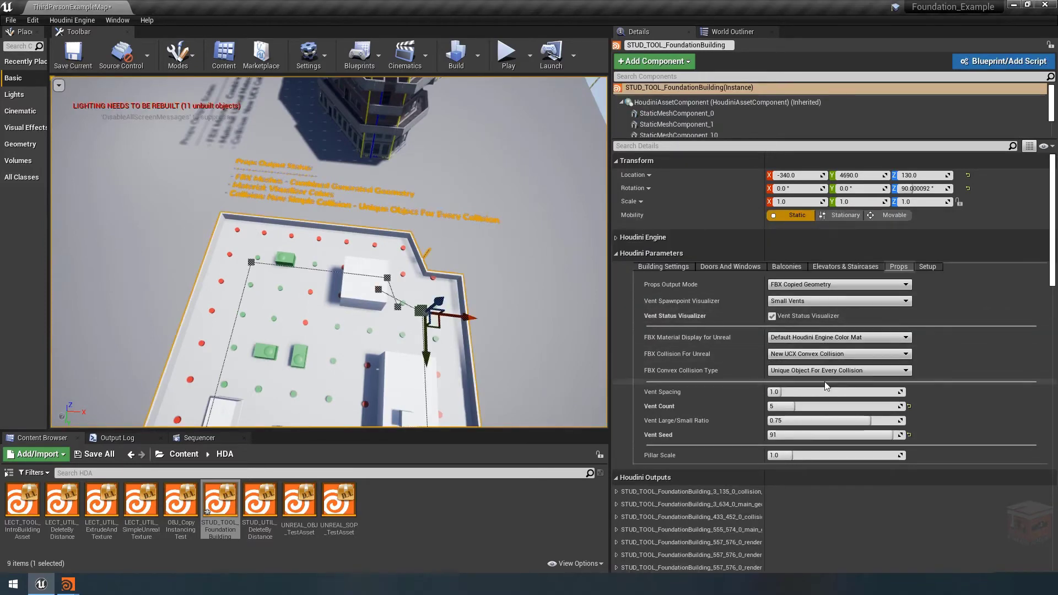
pyautogui.click(811, 343)
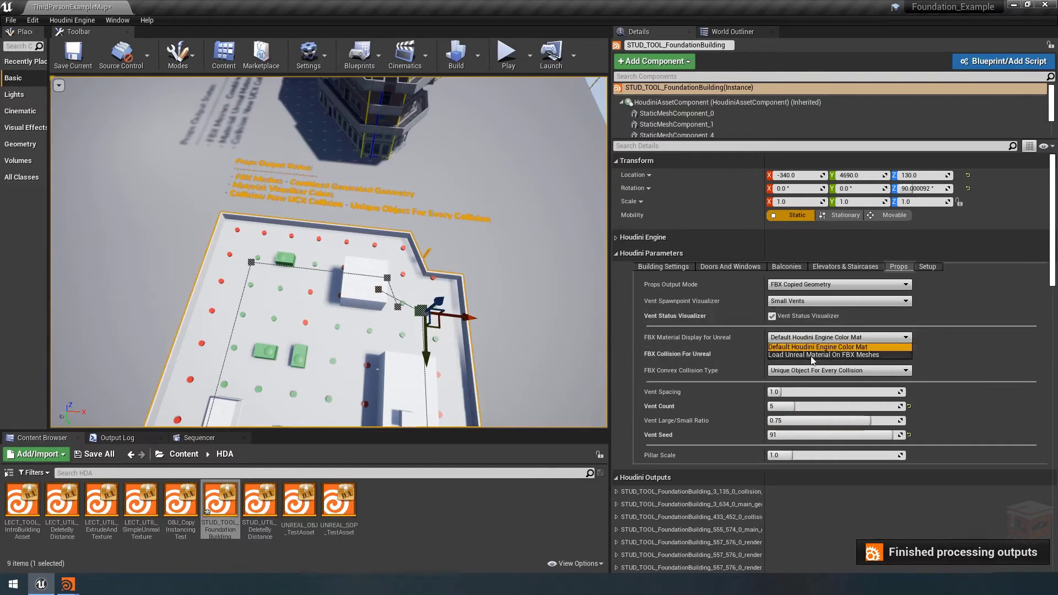
pyautogui.click(813, 359)
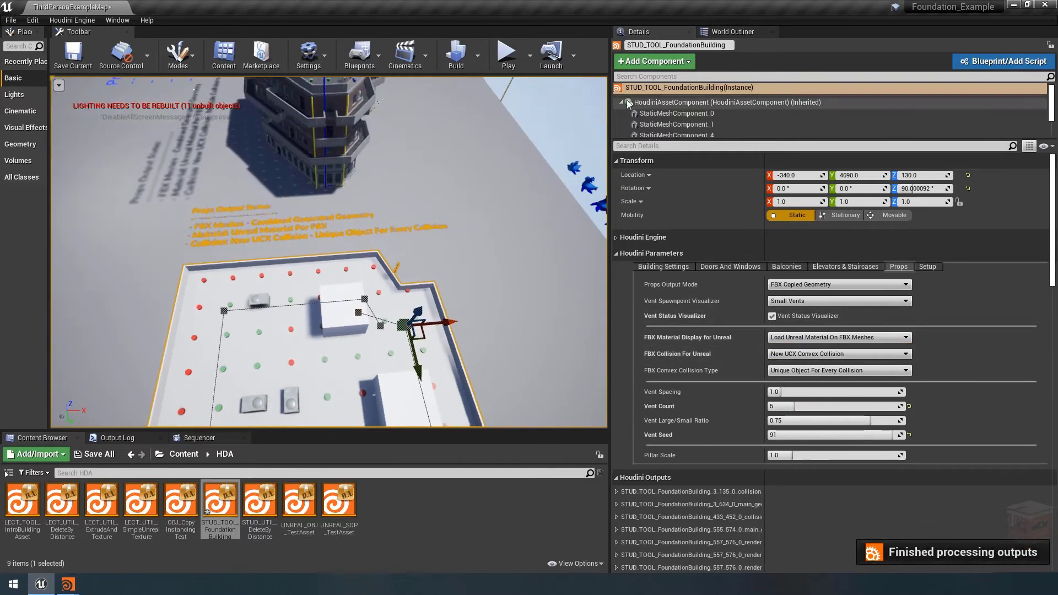
# Deselect and orbit the building to read its updated status label, then reselect it.
pyautogui.click(258, 216)
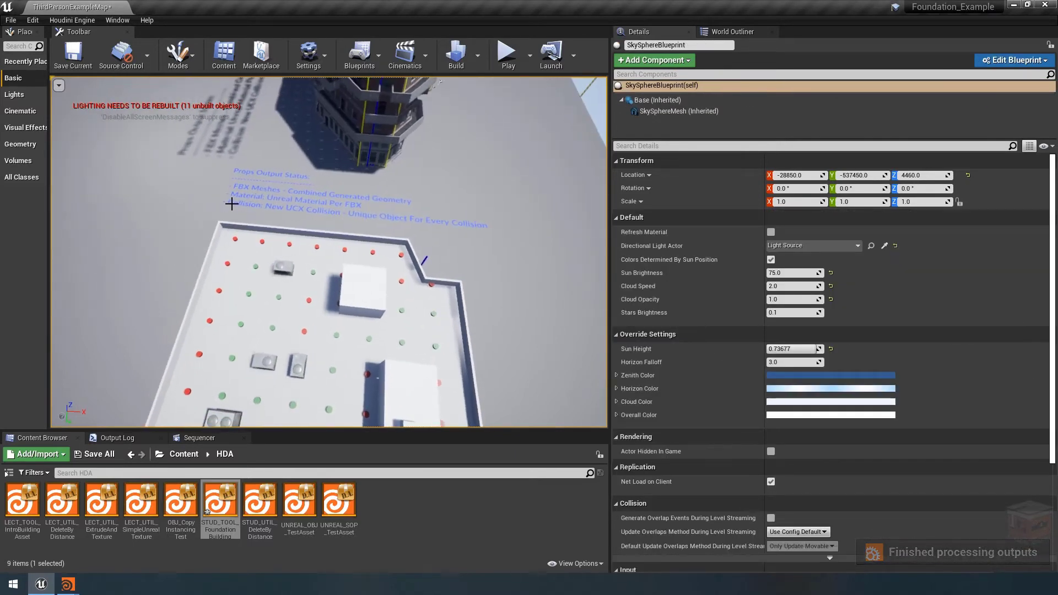
pyautogui.keyDown('alt'); pyautogui.moveTo(446, 253); pyautogui.dragTo(184, 248); pyautogui.keyUp('alt')
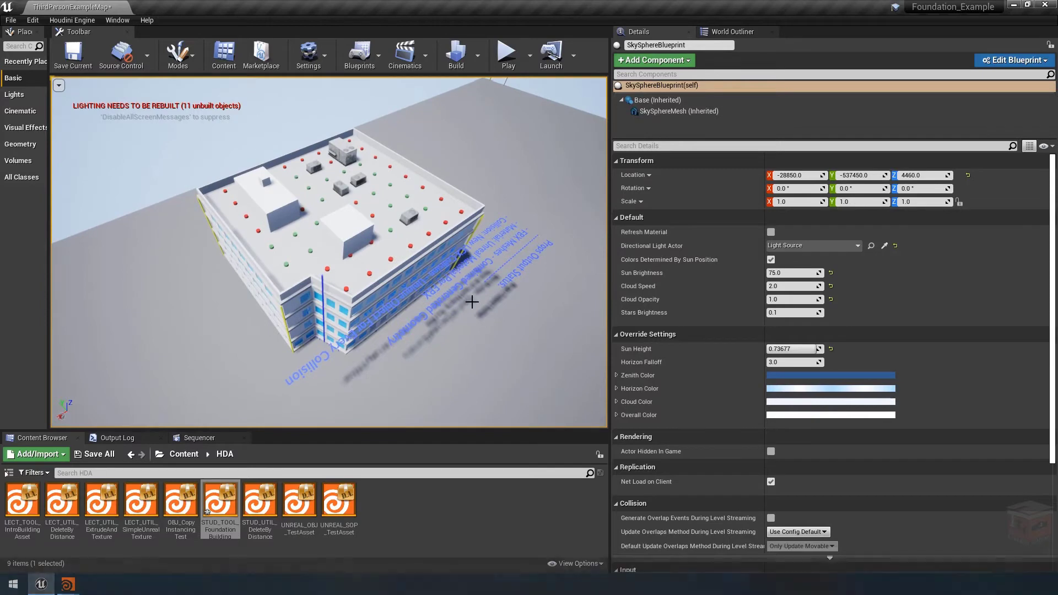
pyautogui.click(400, 219)
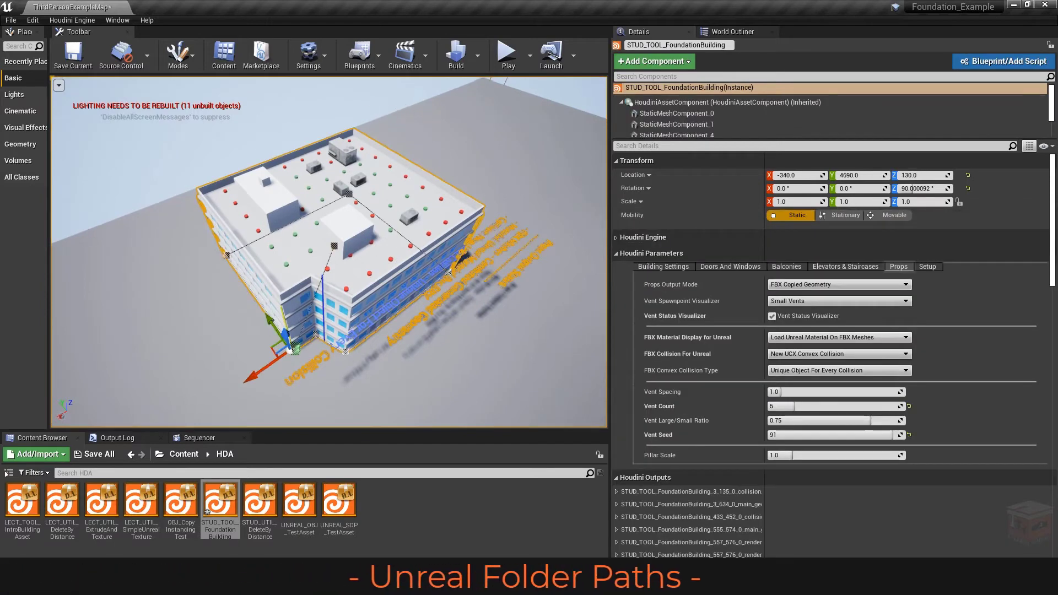
# Orbit the viewport, go up to the Content root in the Content Browser, then return to Houdini.
pyautogui.click(401, 209)
pyautogui.keyDown('alt'); pyautogui.moveTo(401, 209); pyautogui.dragTo(402, 186); pyautogui.keyUp('alt')
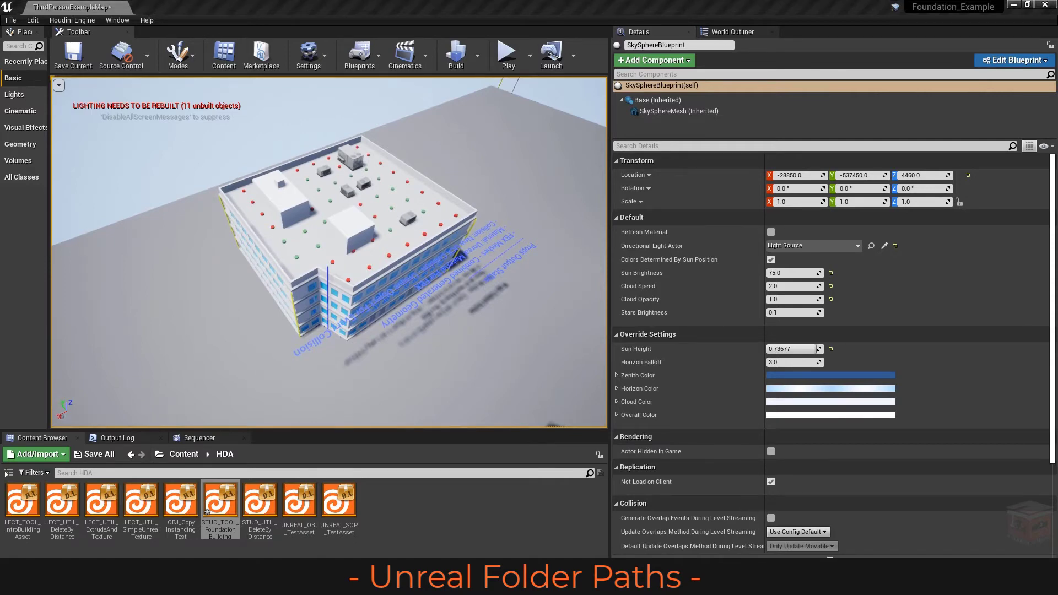
pyautogui.click(183, 453)
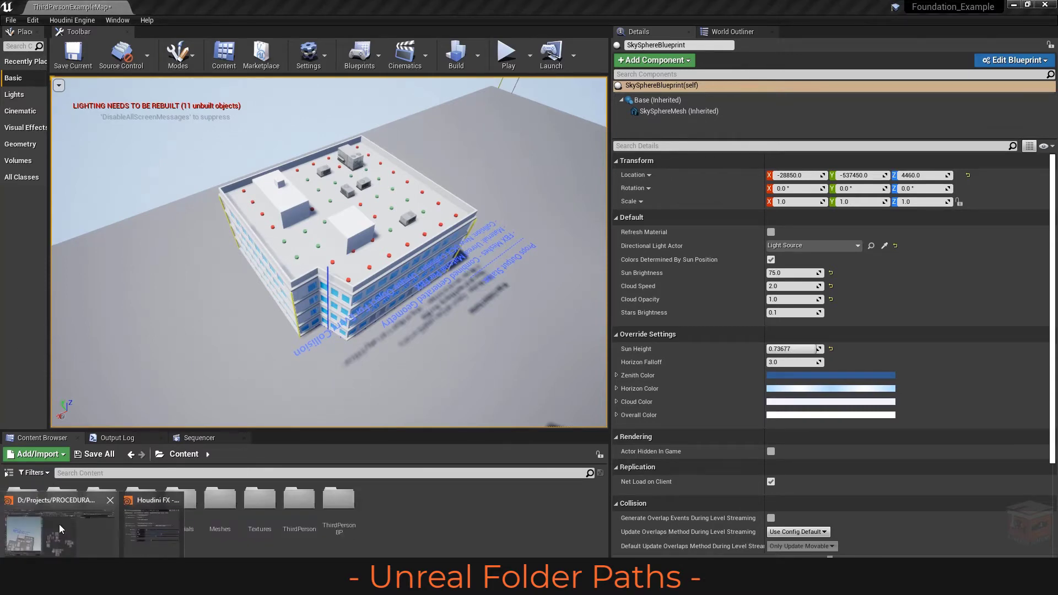
pyautogui.click(61, 523)
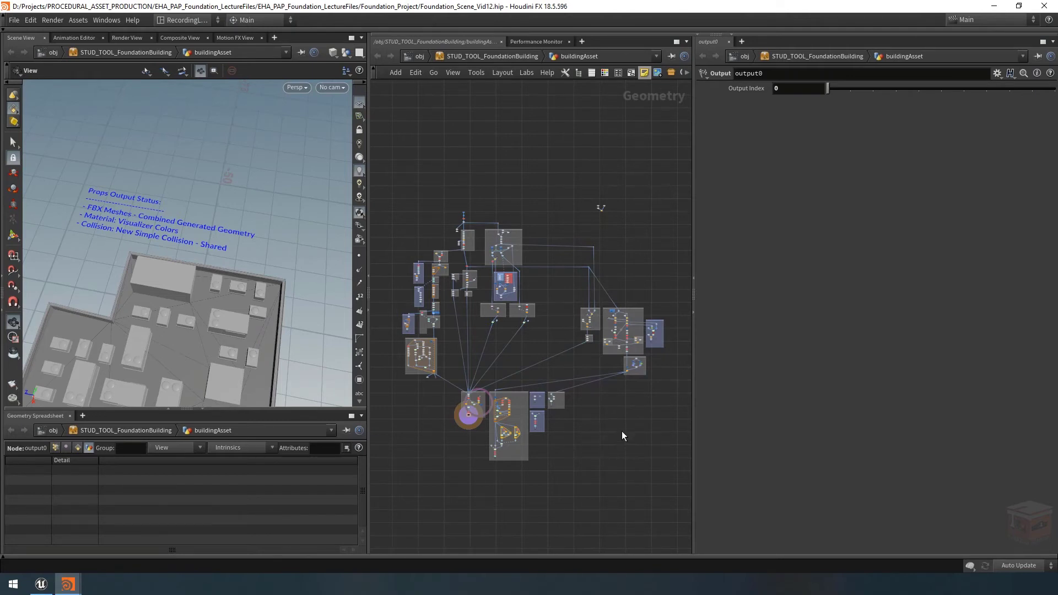
# Select instanceData_HVAC_Large and inspect its Unrealpath (/Game/Meshes/Prefabs/Roof) and Materialpath (M_HVAC) values.
pyautogui.scroll(10, 649, 361)
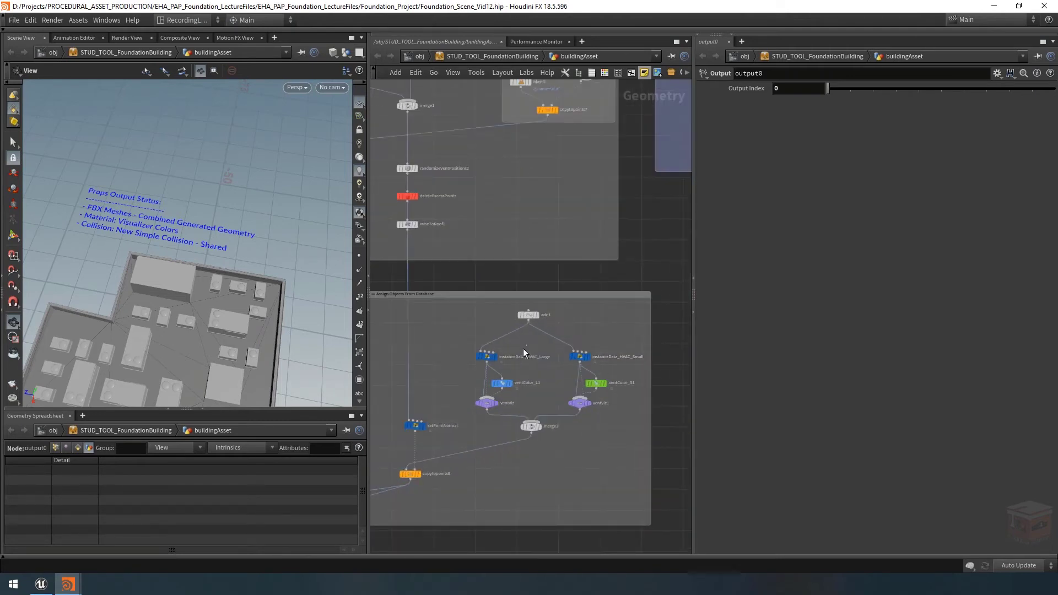
pyautogui.click(486, 356)
pyautogui.moveTo(697, 346); pyautogui.dragTo(602, 346)
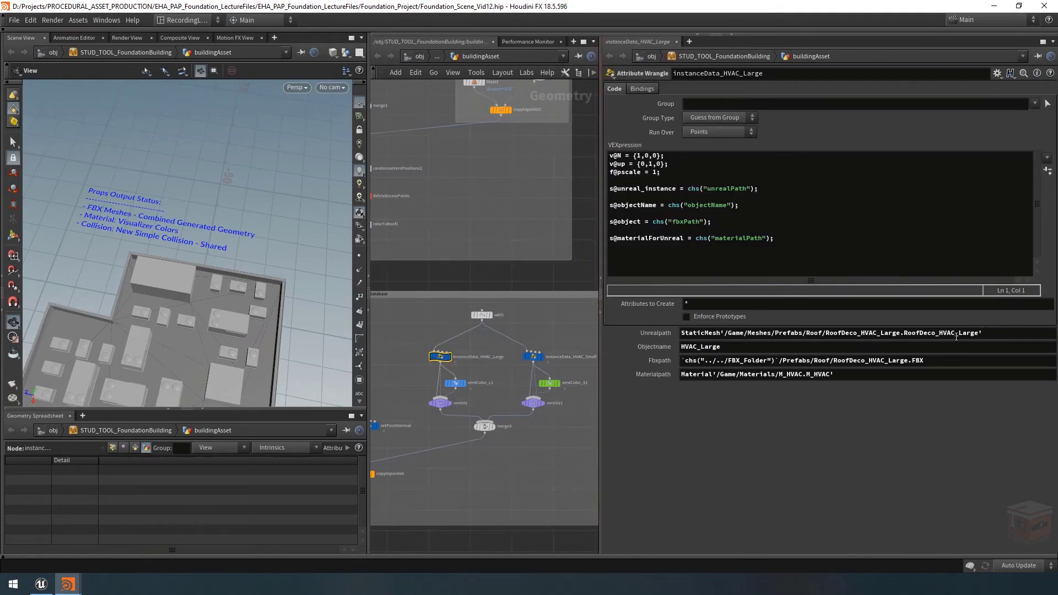
pyautogui.moveTo(989, 334); pyautogui.dragTo(862, 337)
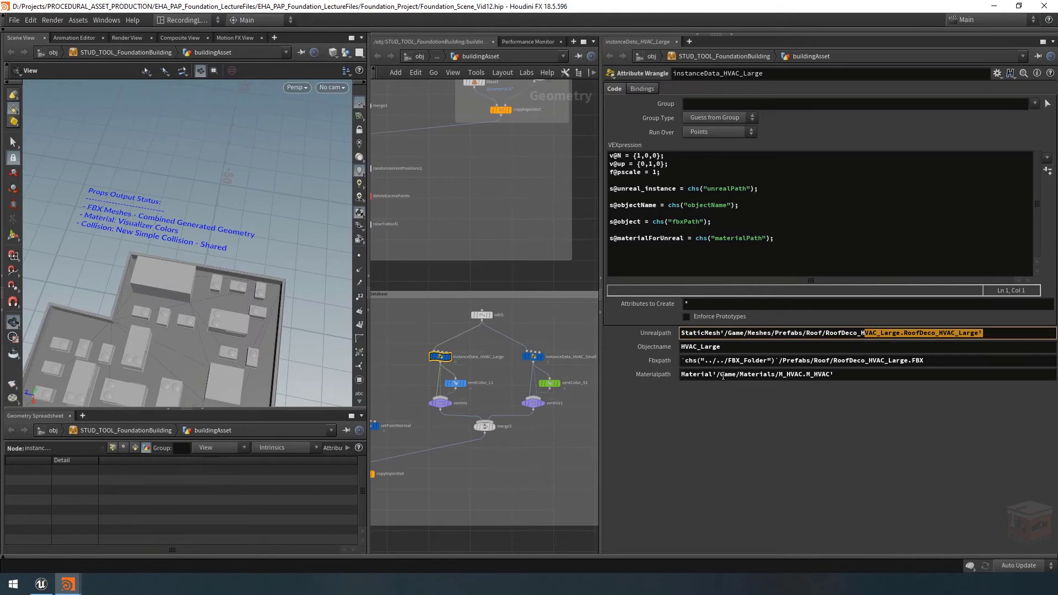
pyautogui.moveTo(838, 376); pyautogui.dragTo(667, 385)
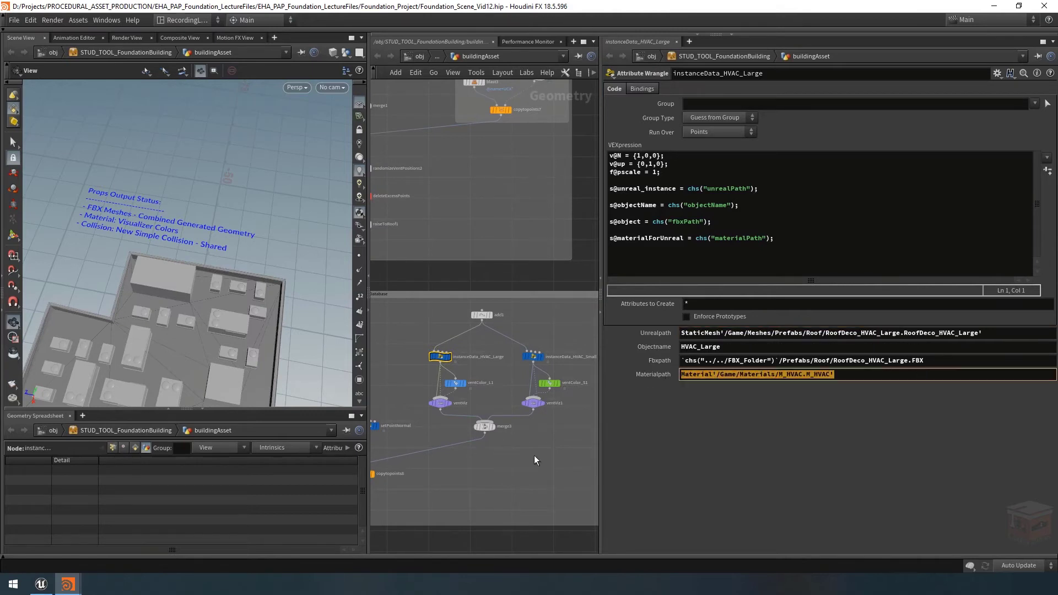
pyautogui.click(533, 455)
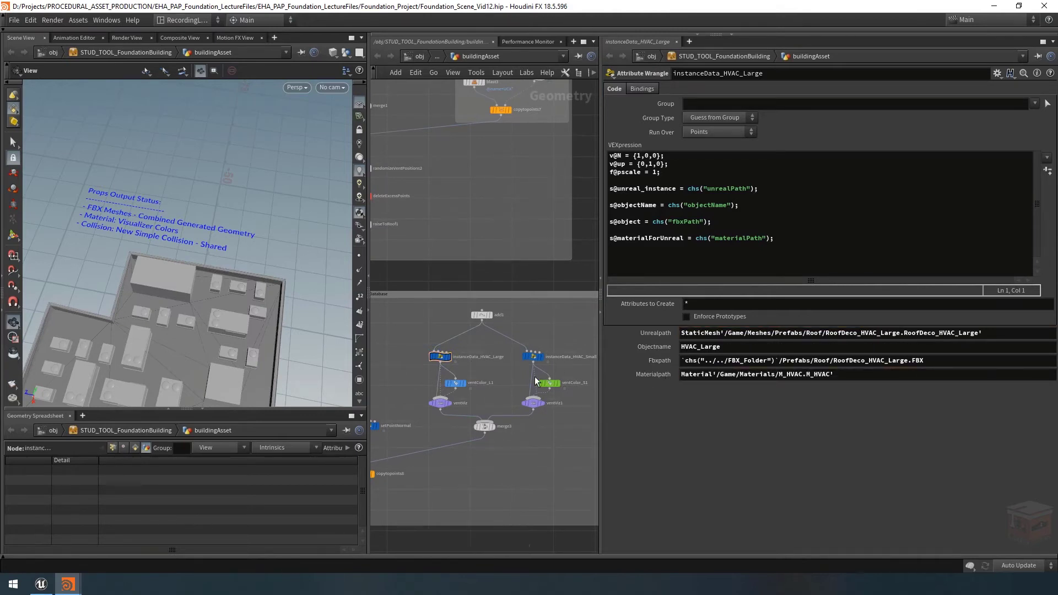
# Scroll the parameters and highlight the word 'Meshes' in the Unreal path.
pyautogui.scroll(-2, 534, 376)
pyautogui.scroll(-1, 535, 445)
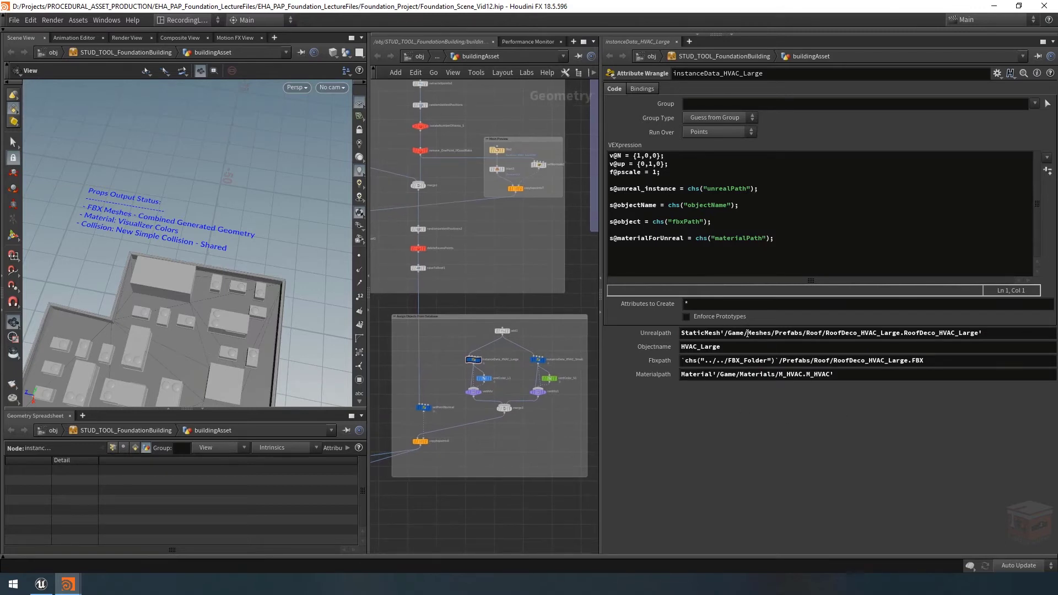
pyautogui.moveTo(747, 333); pyautogui.dragTo(771, 333)
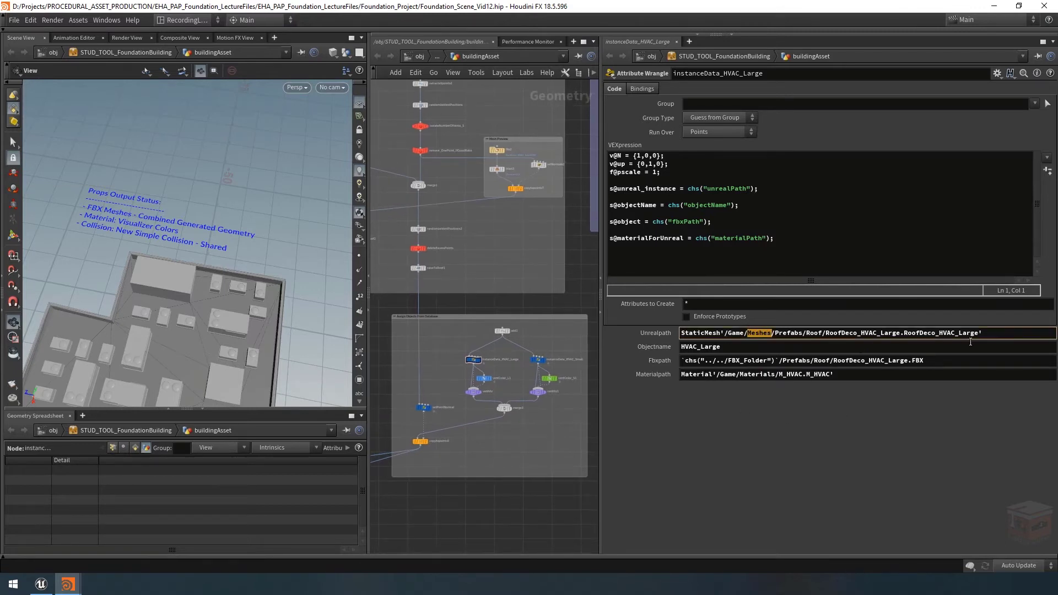
pyautogui.click(785, 448)
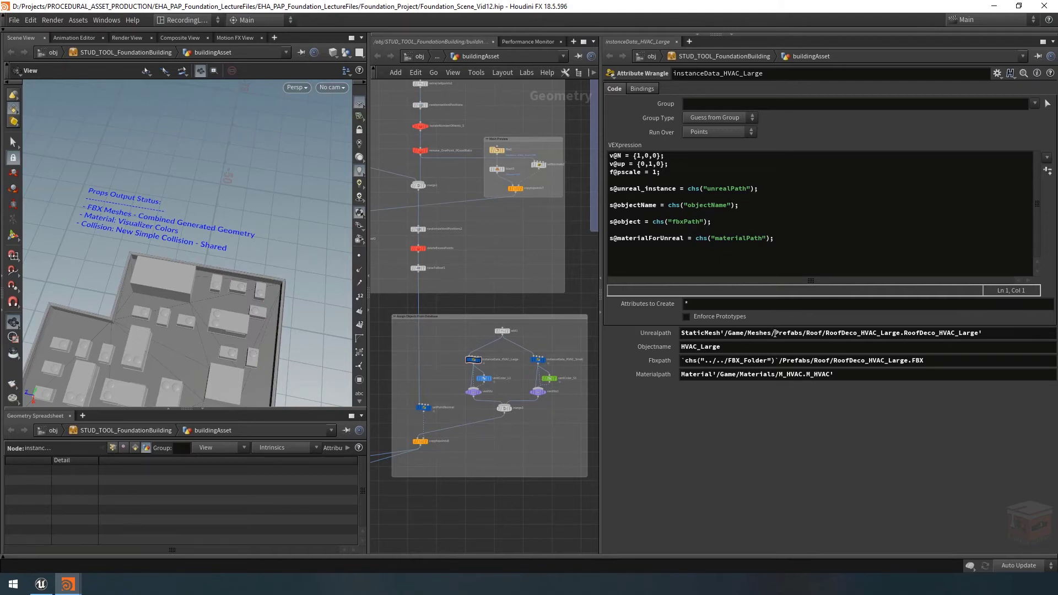
# Inspect the Meshes/Prefabs/Roof part of HVAC_Large's Unrealpath, then switch to Unreal Engine.
pyautogui.moveTo(775, 332); pyautogui.dragTo(983, 334)
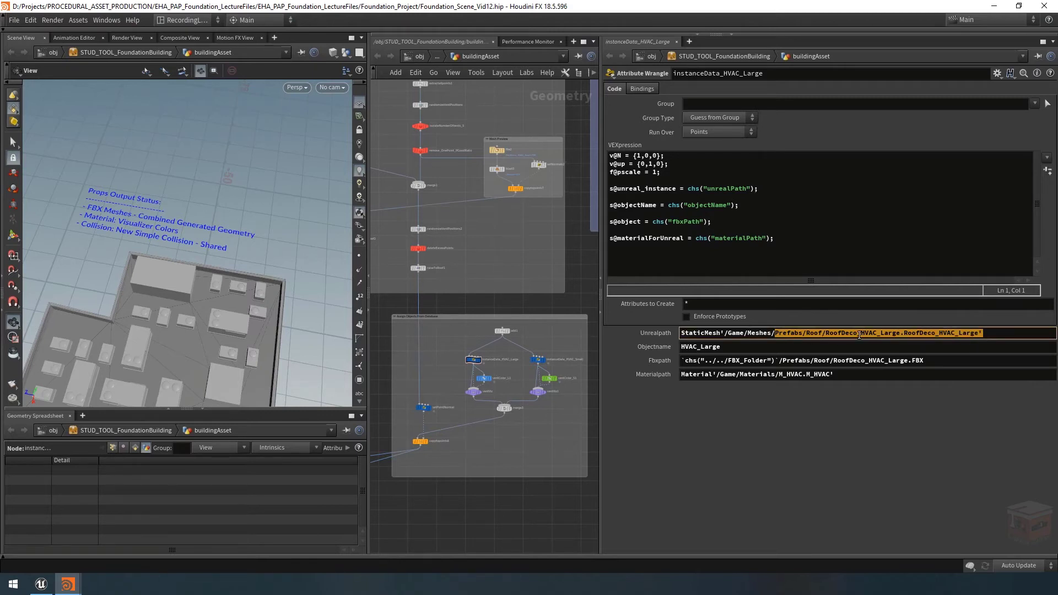
pyautogui.click(807, 473)
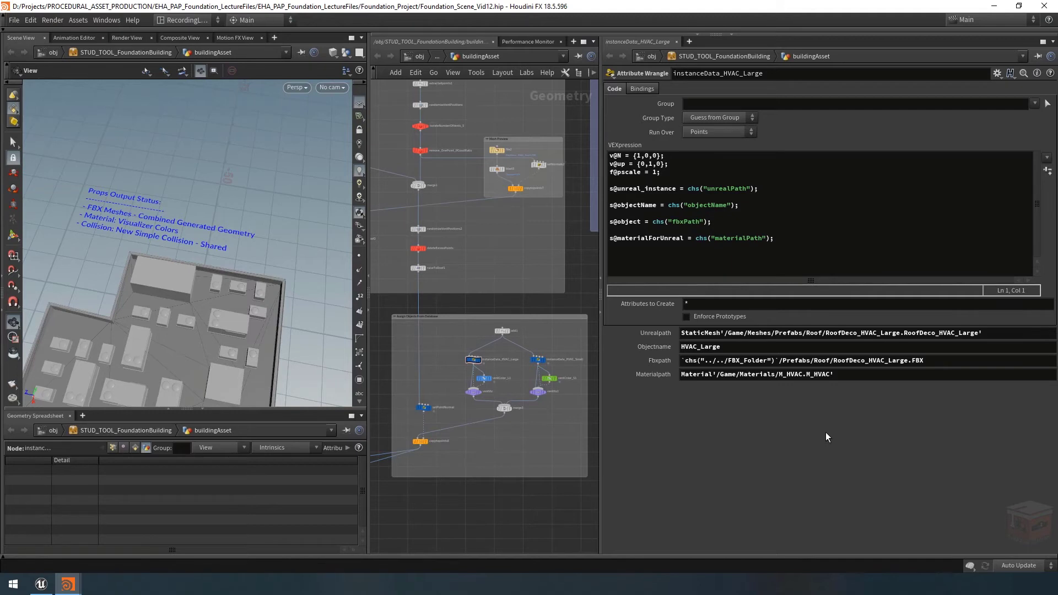
pyautogui.moveTo(774, 332); pyautogui.dragTo(1017, 331)
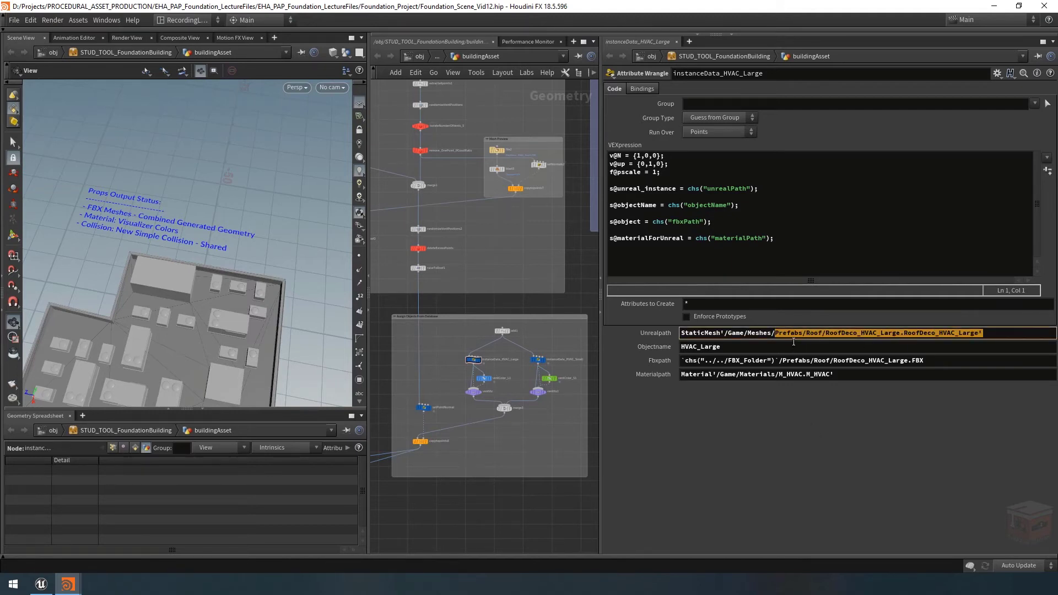
pyautogui.click(770, 331)
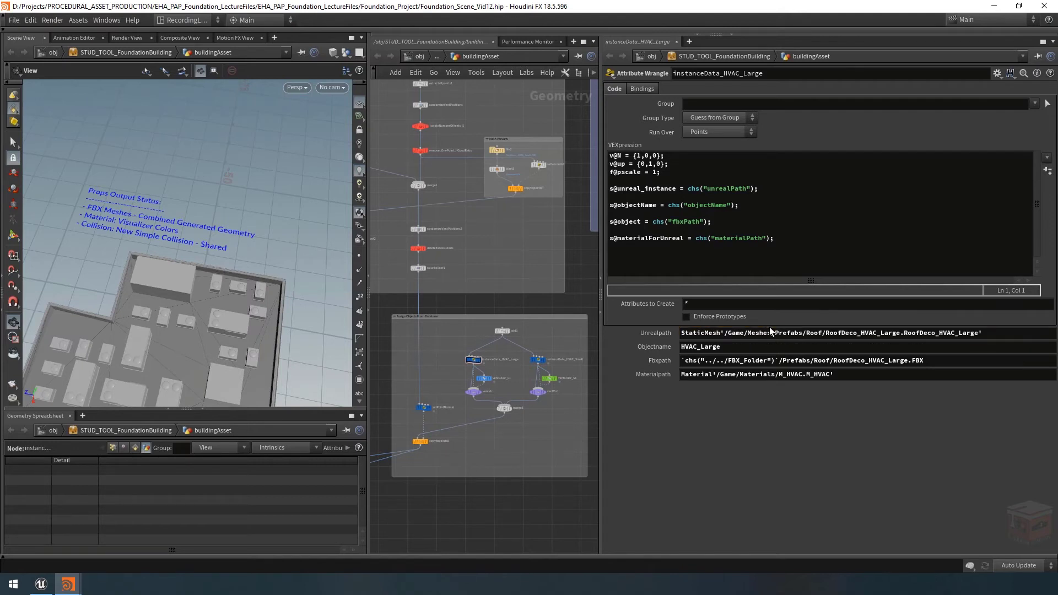
pyautogui.doubleClick(770, 333)
pyautogui.click(813, 443)
pyautogui.click(41, 584)
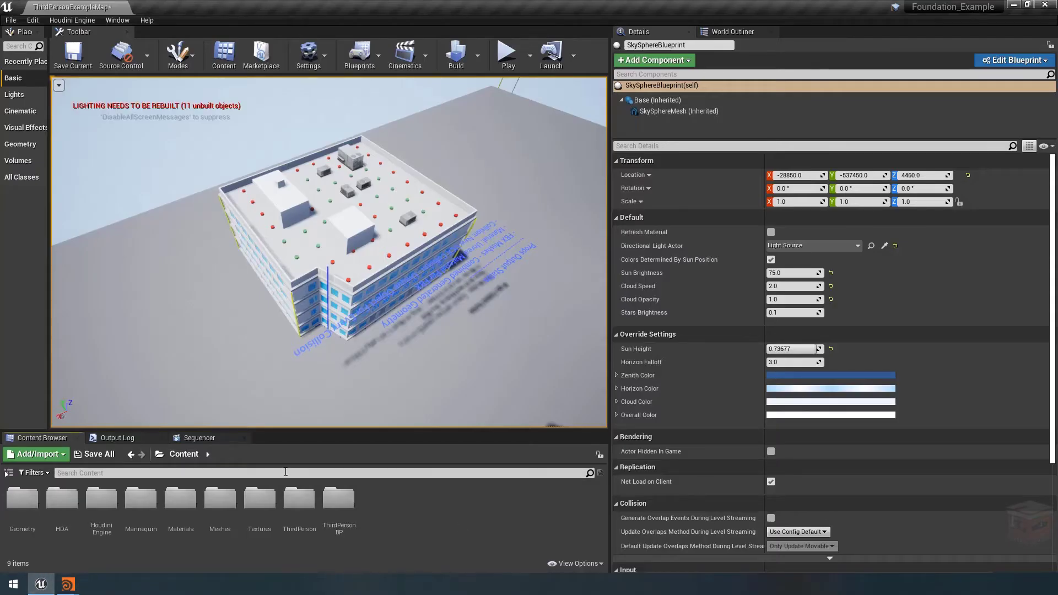
# Browse the Content Browser to the Meshes > Prefabs > Roof folder.
pyautogui.click(159, 454)
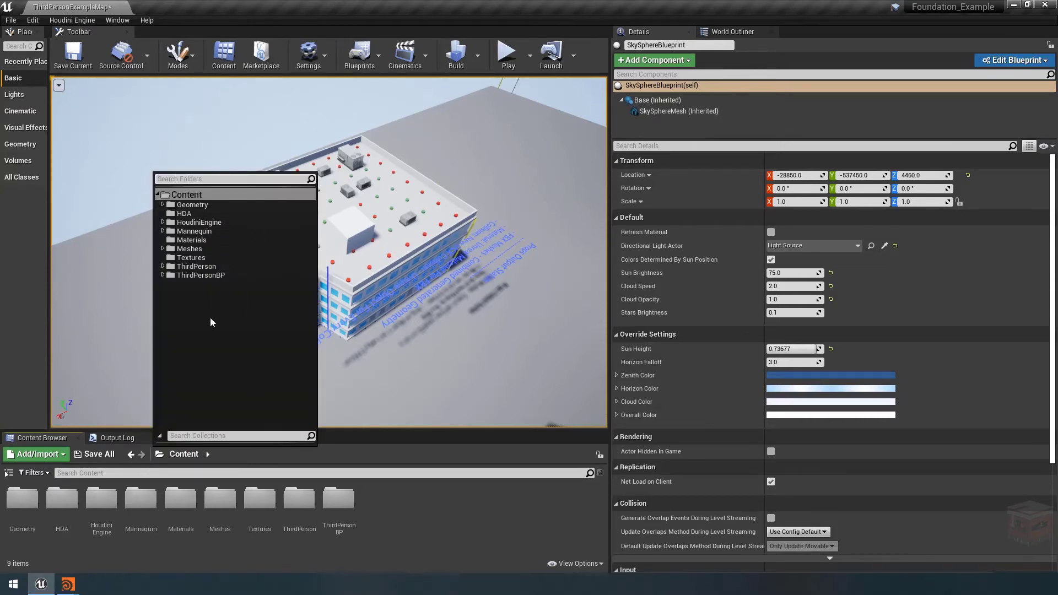
pyautogui.click(432, 542)
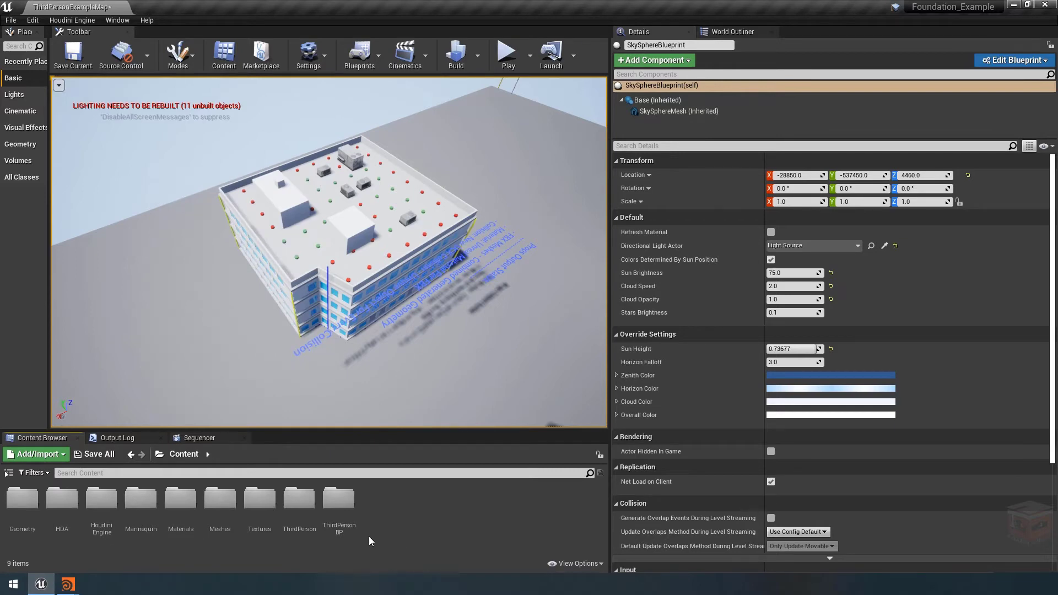
pyautogui.doubleClick(220, 499)
pyautogui.click(27, 501)
pyautogui.doubleClick(27, 502)
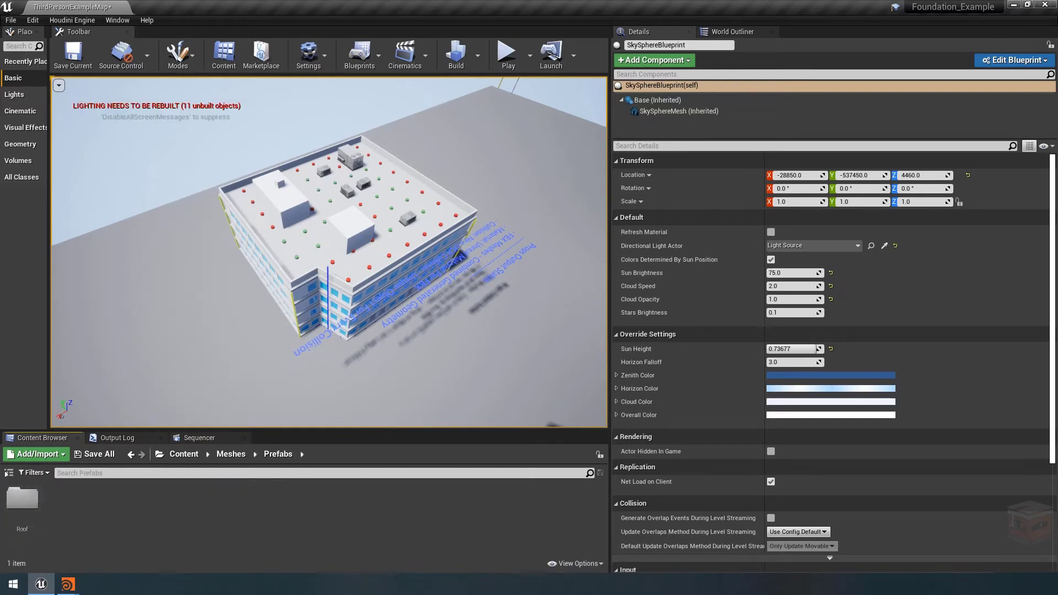
pyautogui.doubleClick(25, 500)
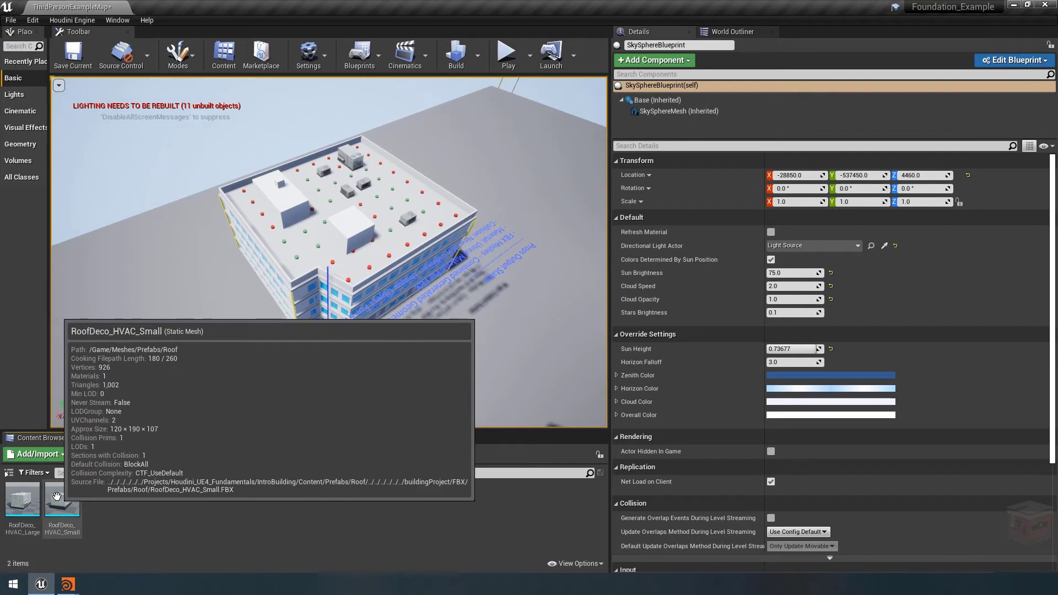
# Copy RoofDeco_HVAC_Small's reference, return to Content, and go back to Houdini.
pyautogui.rightClick(55, 495)
pyautogui.click(87, 383)
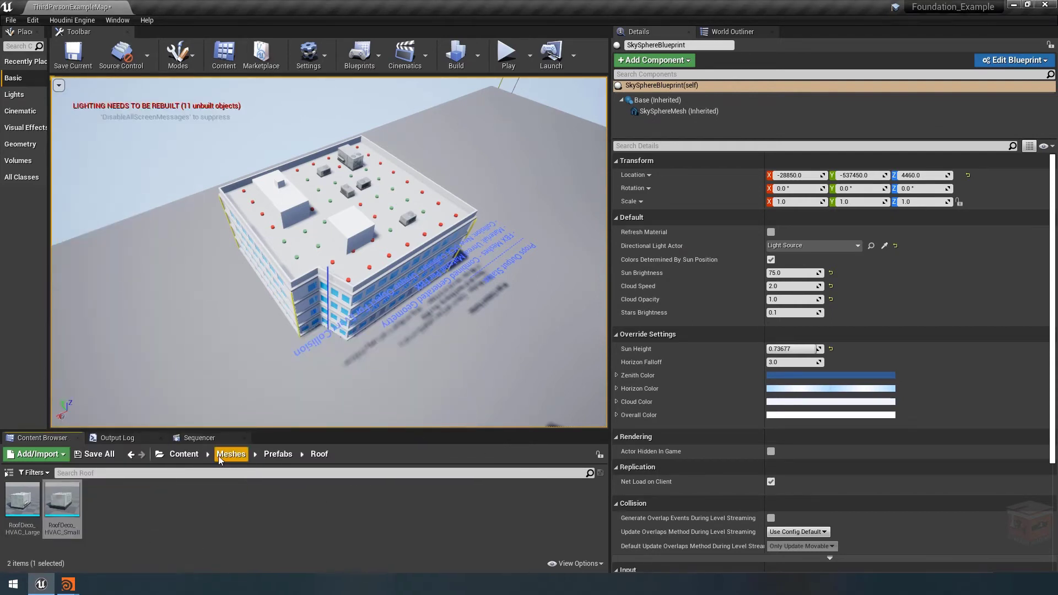
pyautogui.click(187, 456)
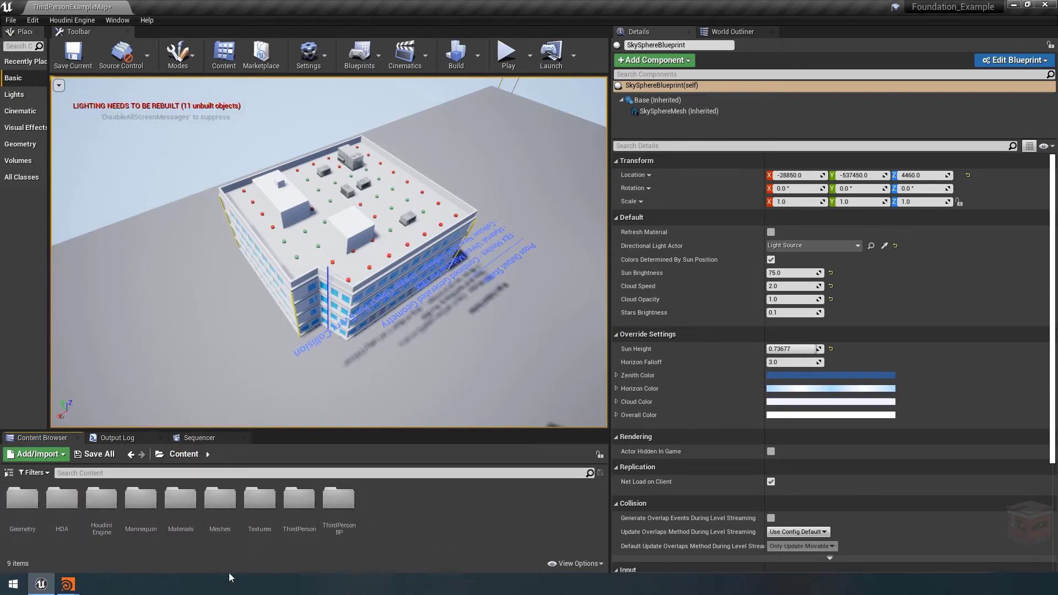
pyautogui.moveTo(74, 577)
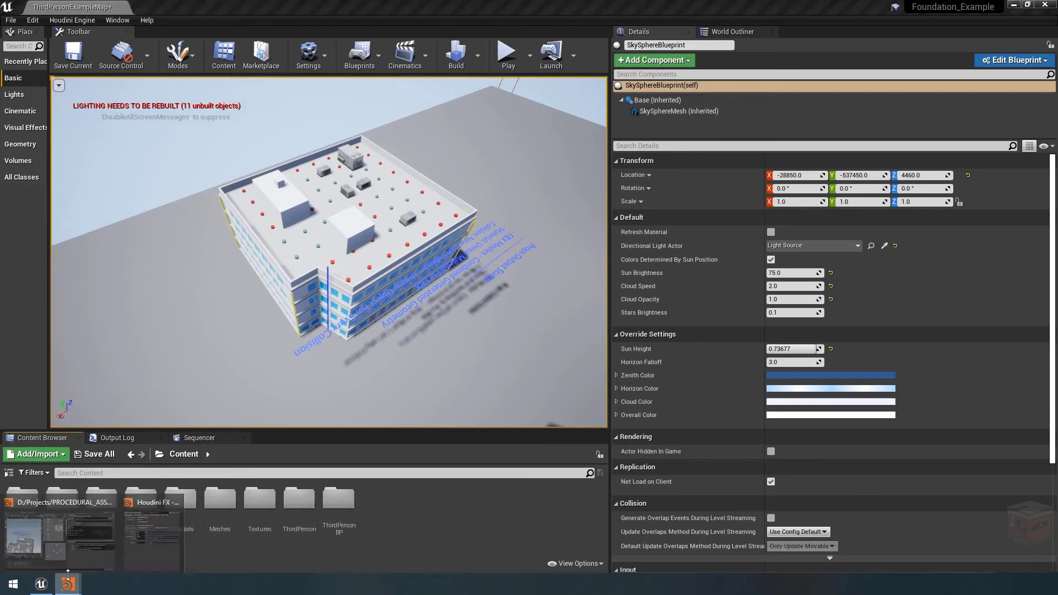
pyautogui.click(67, 531)
# Frame the network and open the FoundationBuilding asset's Type Properties.
pyautogui.scroll(-5, 530, 490)
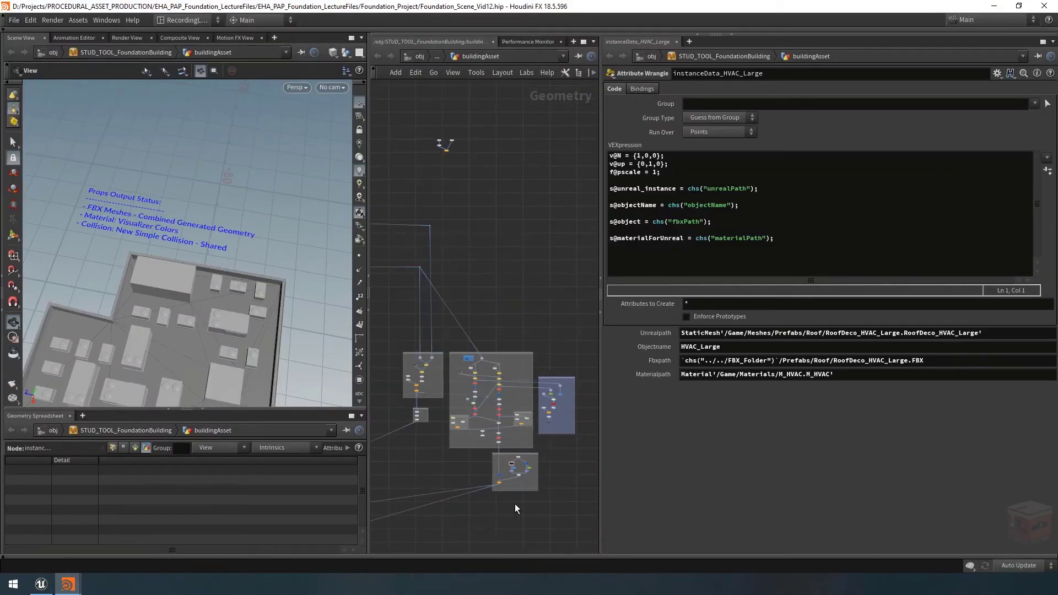
pyautogui.moveTo(476, 525); pyautogui.dragTo(549, 417, button='middle')
pyautogui.press('h')
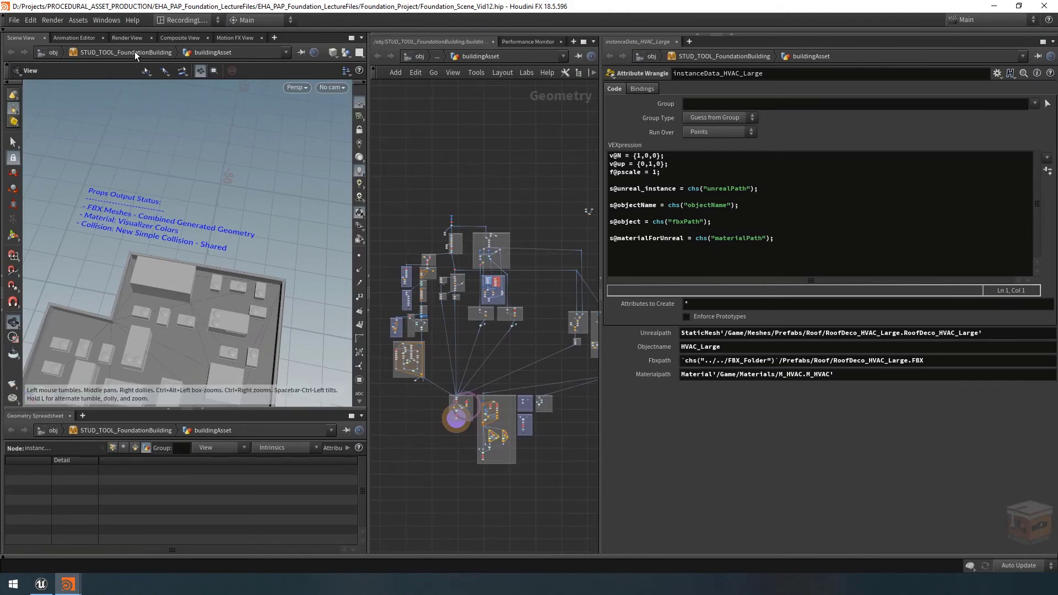
pyautogui.rightClick(117, 50)
pyautogui.click(186, 305)
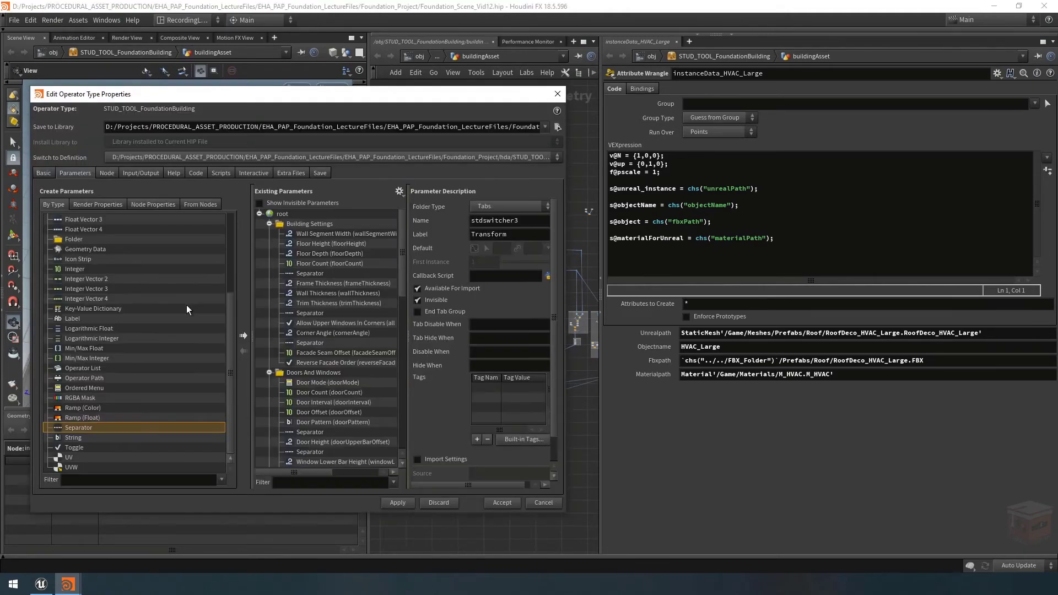
# Add a String parameter in the Setup folder below FBX Folder.
pyautogui.moveTo(565, 228); pyautogui.dragTo(593, 233)
pyautogui.moveTo(417, 227); pyautogui.dragTo(407, 395)
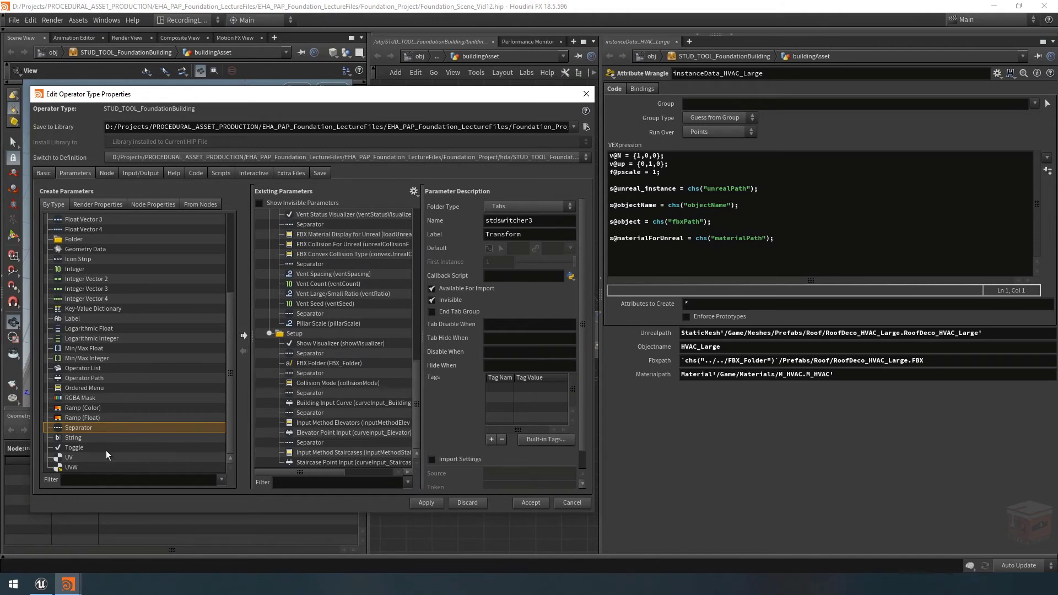
pyautogui.click(73, 439)
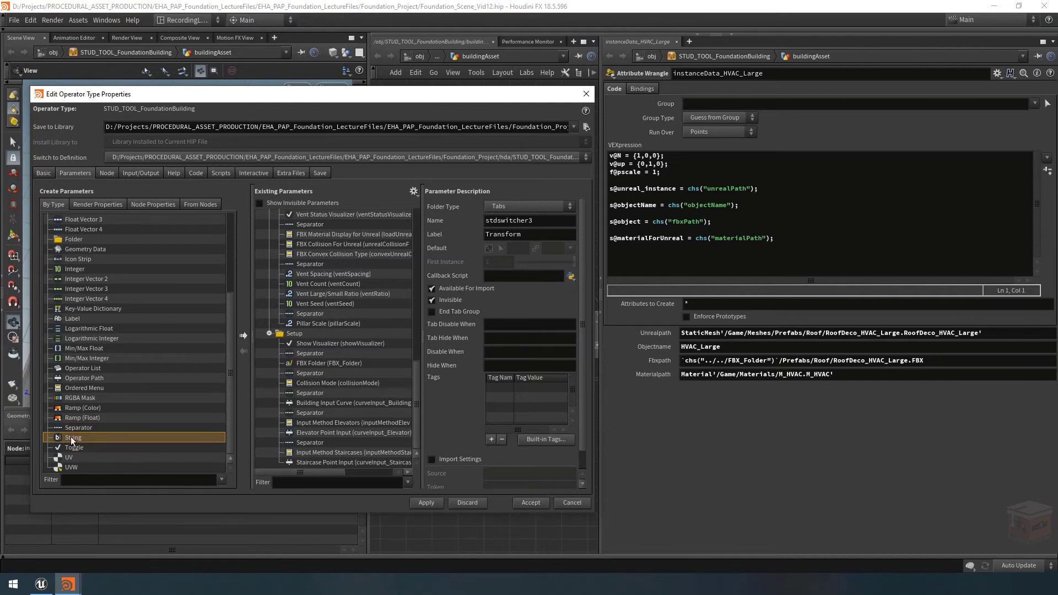
pyautogui.moveTo(177, 439); pyautogui.dragTo(300, 372)
pyautogui.moveTo(336, 369); pyautogui.dragTo(335, 369)
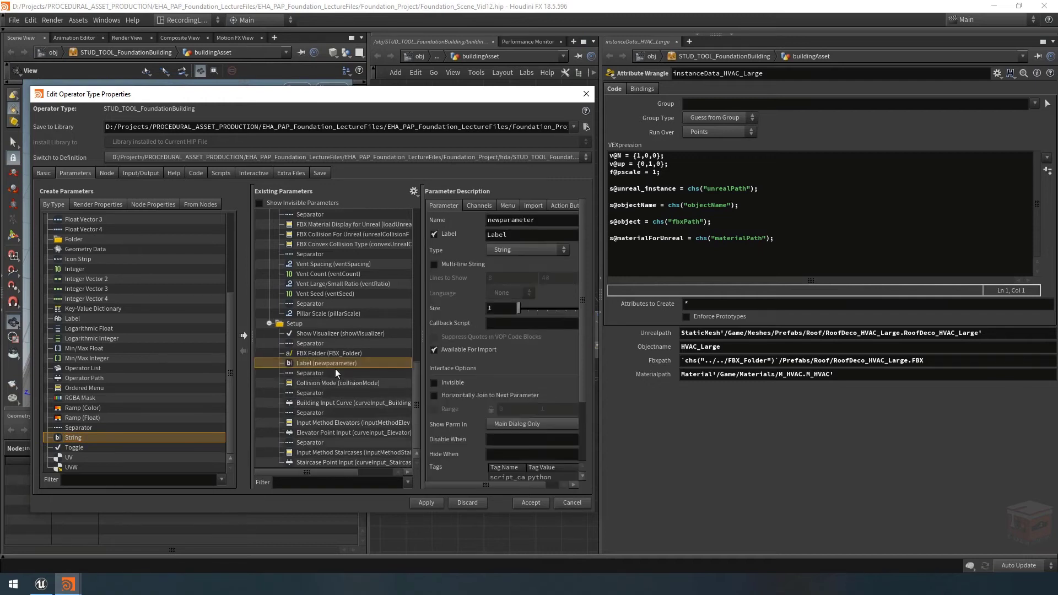
# Name the new parameter unrealMeshPath and label it Unreal Meshes Path.
pyautogui.doubleClick(509, 220)
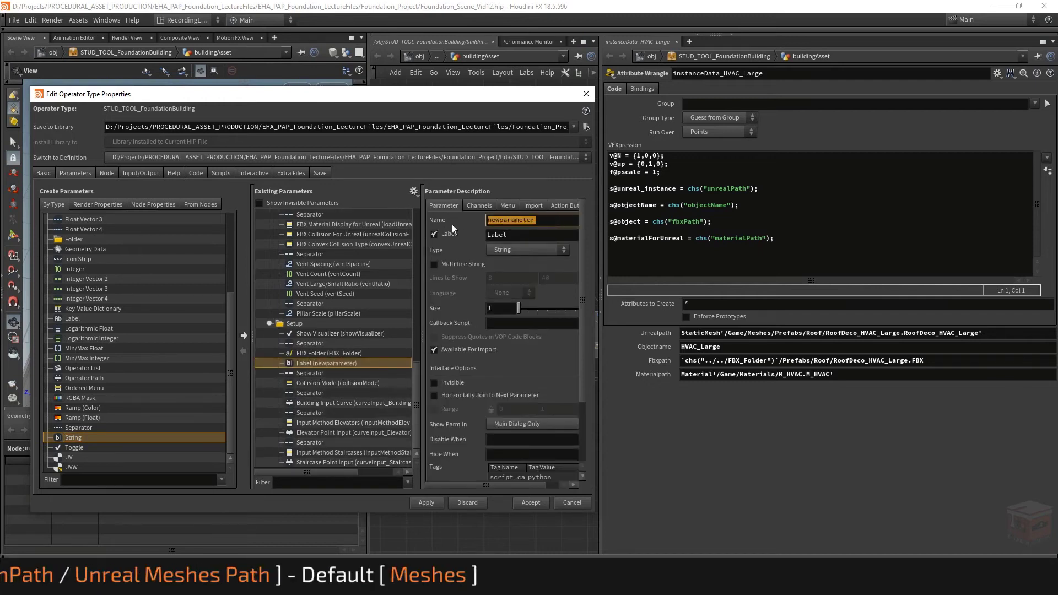
pyautogui.write('unrealMeshPath')
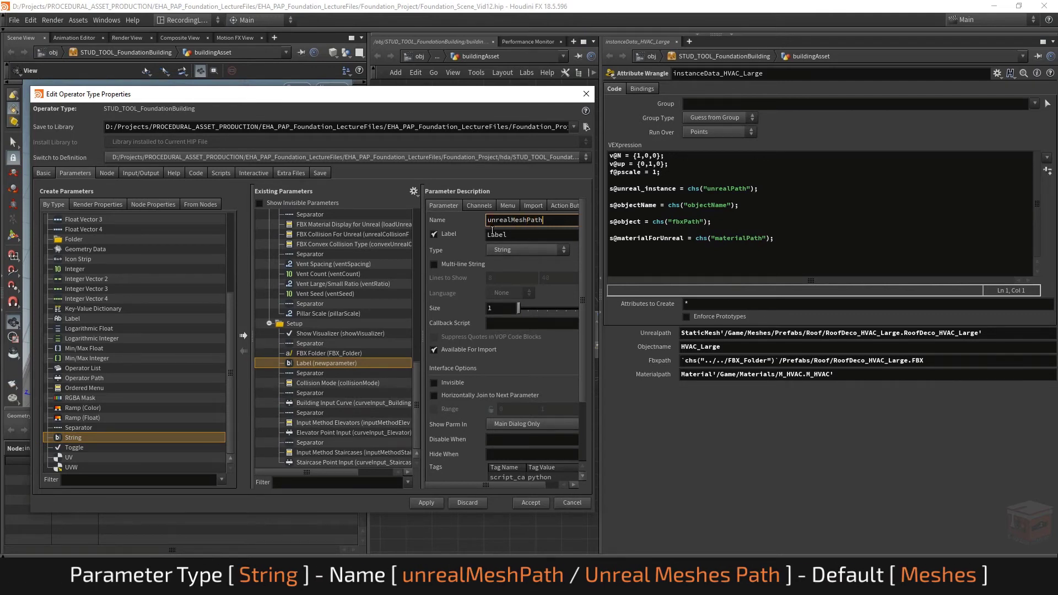
pyautogui.doubleClick(492, 233)
pyautogui.write('Unreal Meshesh')
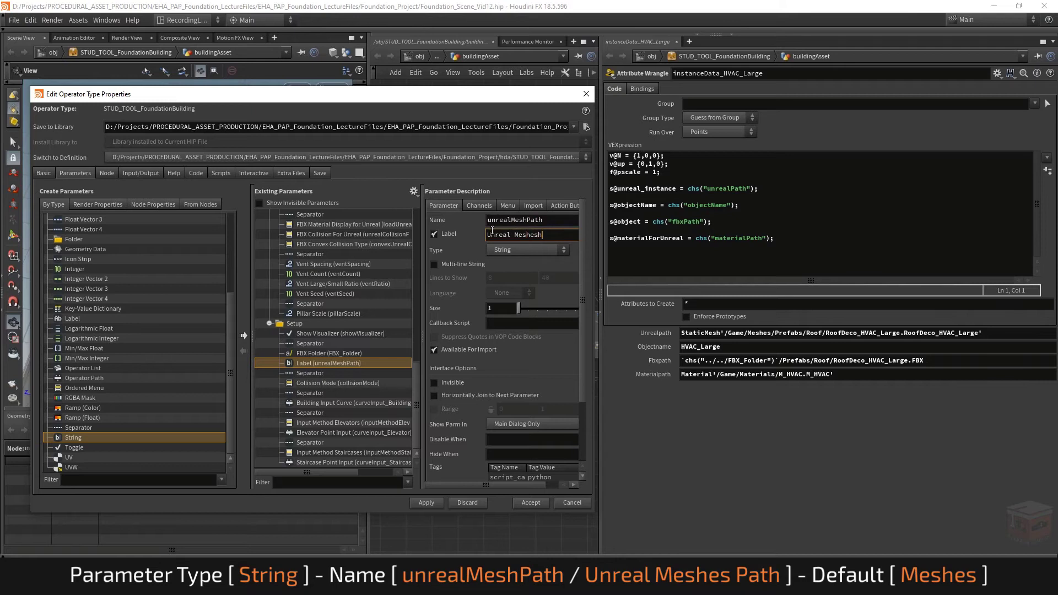
pyautogui.press('BackSpace')
pyautogui.write(' Path')
pyautogui.press('Return')
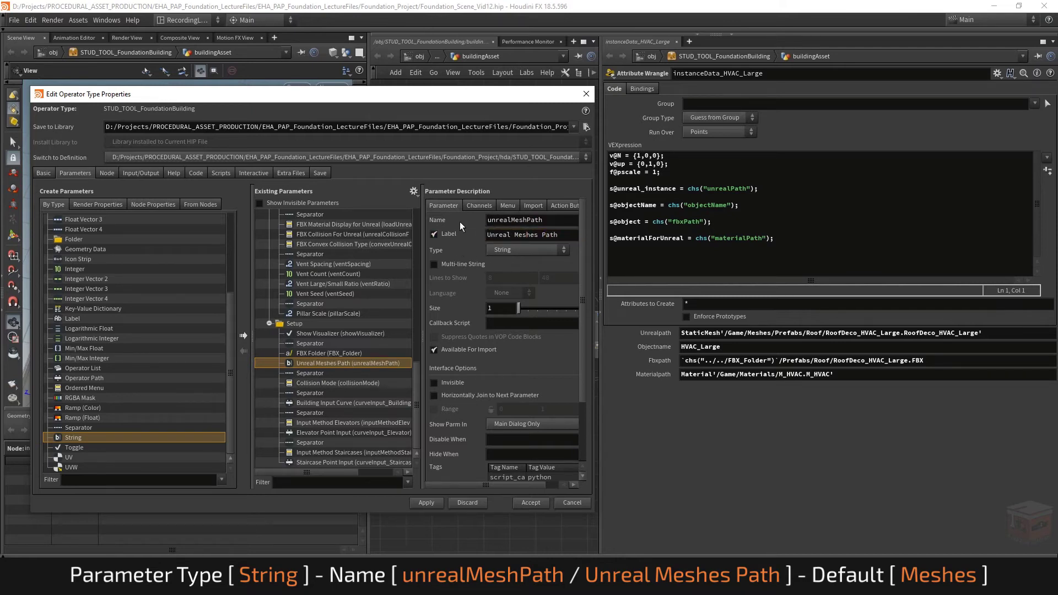
# Give unrealMeshPath the default value Meshes on the Channels tab.
pyautogui.click(479, 204)
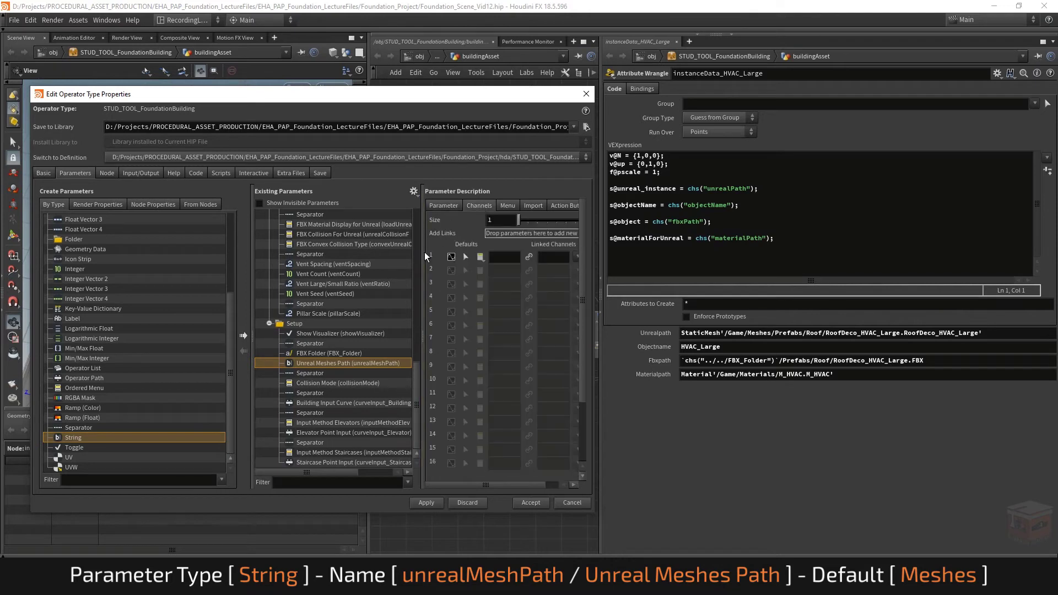
pyautogui.moveTo(415, 252); pyautogui.dragTo(386, 252)
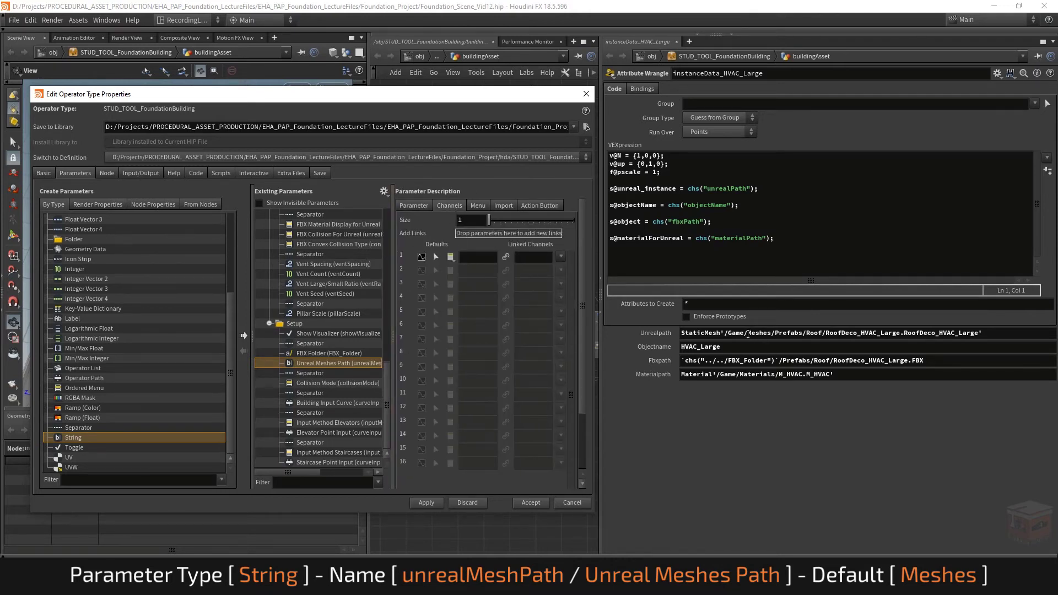
pyautogui.moveTo(747, 334); pyautogui.dragTo(768, 340)
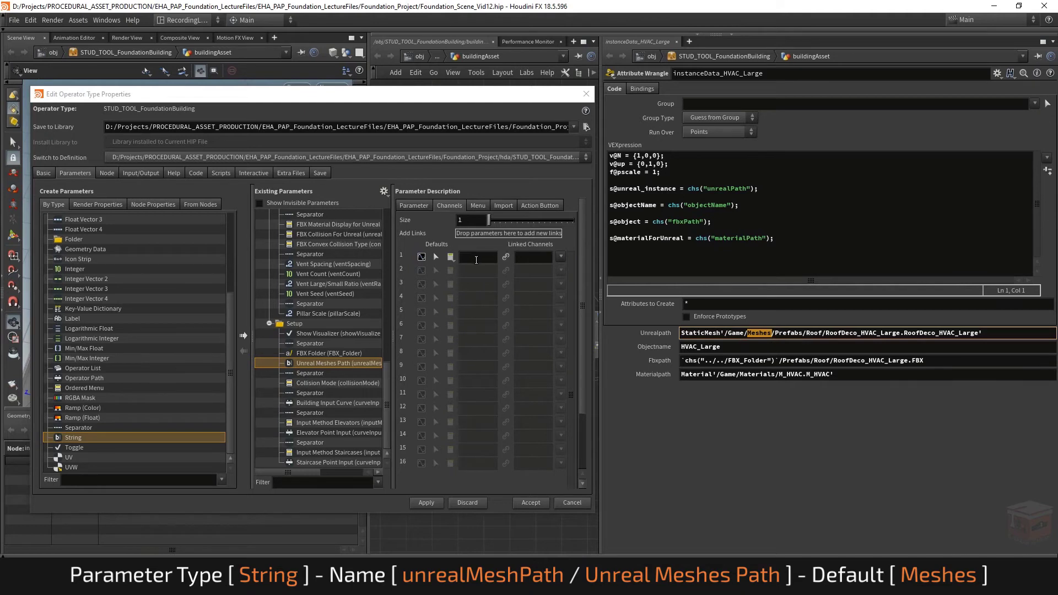
pyautogui.click(476, 258)
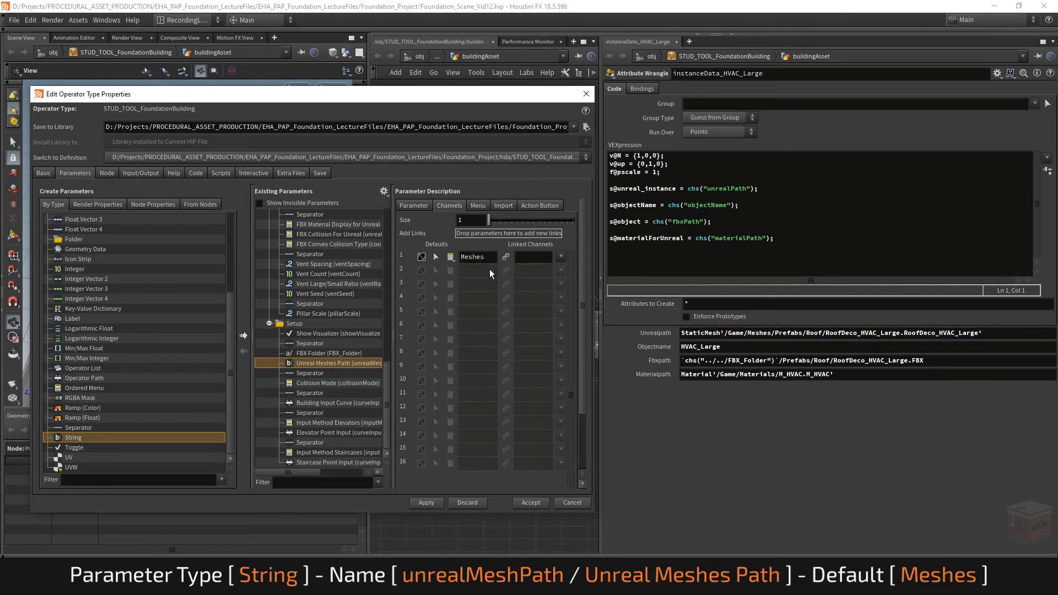
pyautogui.doubleClick(746, 333)
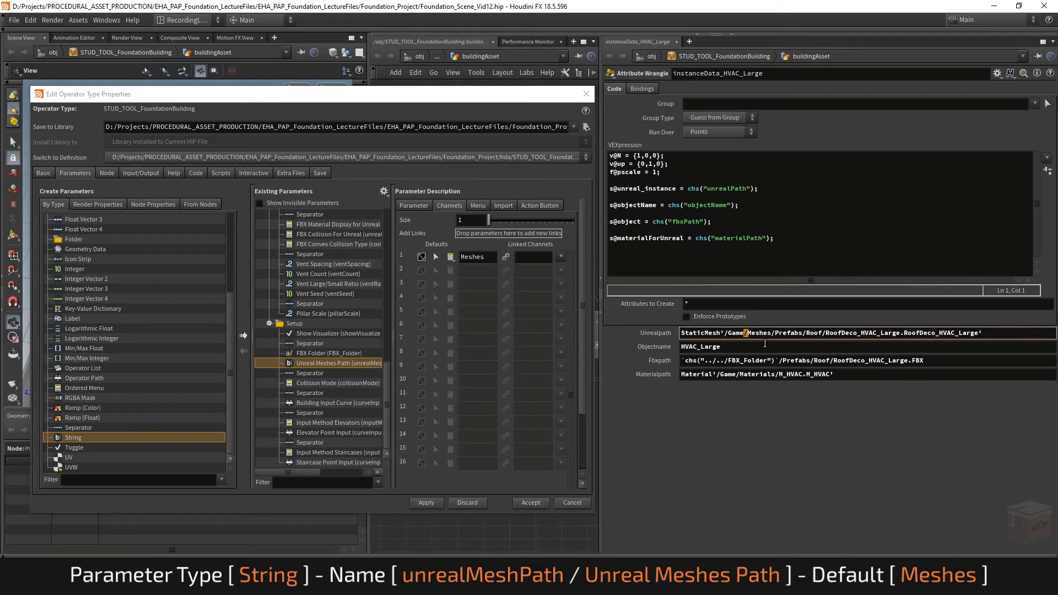
pyautogui.click(770, 333)
pyautogui.moveTo(769, 333); pyautogui.dragTo(982, 334)
pyautogui.click(999, 336)
pyautogui.moveTo(771, 332); pyautogui.dragTo(748, 332)
pyautogui.press('Right')
pyautogui.click(423, 207)
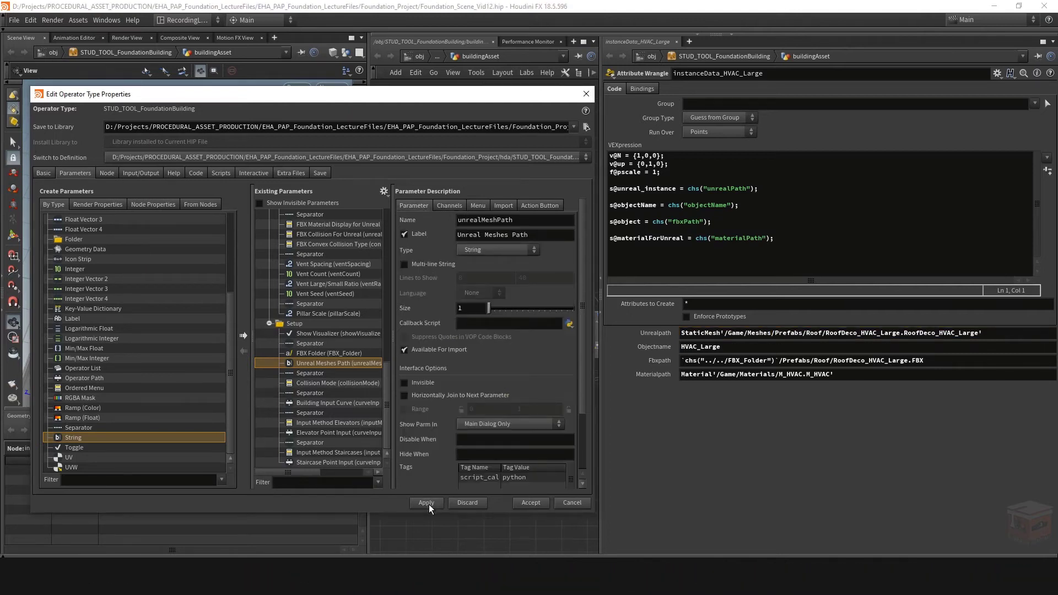
# Apply the changes and duplicate the Unreal Meshes Path parameter.
pyautogui.click(428, 503)
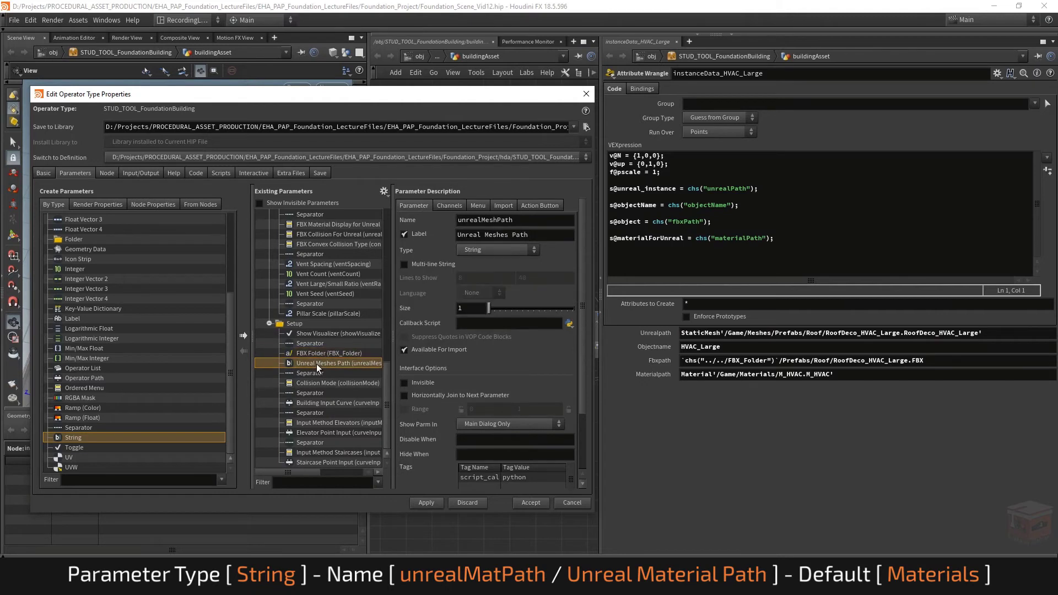
pyautogui.hotkey('ctrl', 'v')
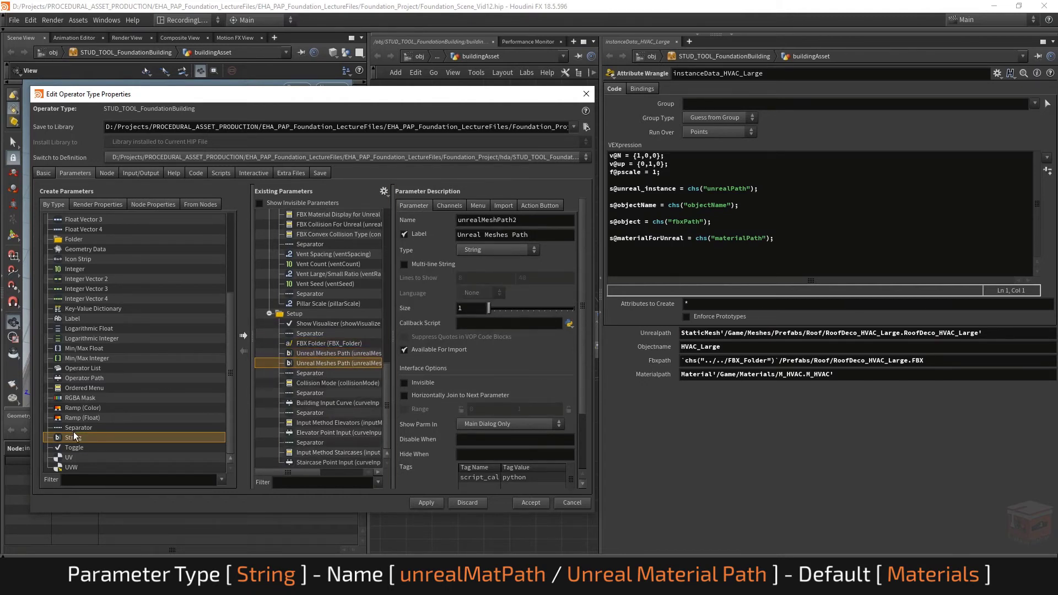
pyautogui.moveTo(77, 428); pyautogui.dragTo(343, 356)
pyautogui.click(317, 363)
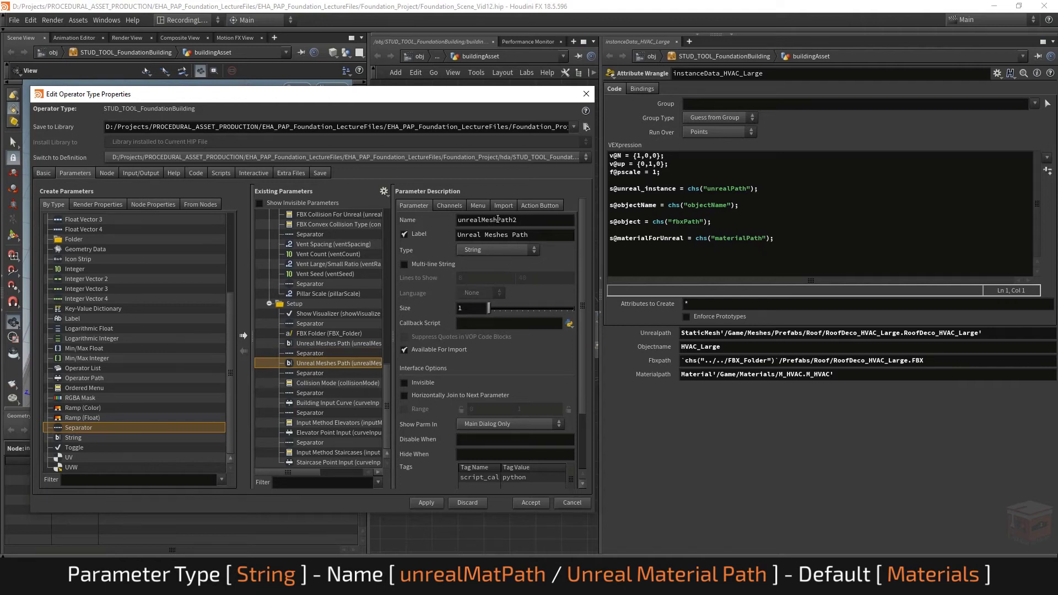
# Rename the duplicate to unrealMatPath with label Unreal Material Path.
pyautogui.moveTo(496, 220); pyautogui.dragTo(480, 220)
pyautogui.write('Mat')
pyautogui.press('BackSpace')
pyautogui.press('Return')
pyautogui.moveTo(509, 236); pyautogui.dragTo(478, 231)
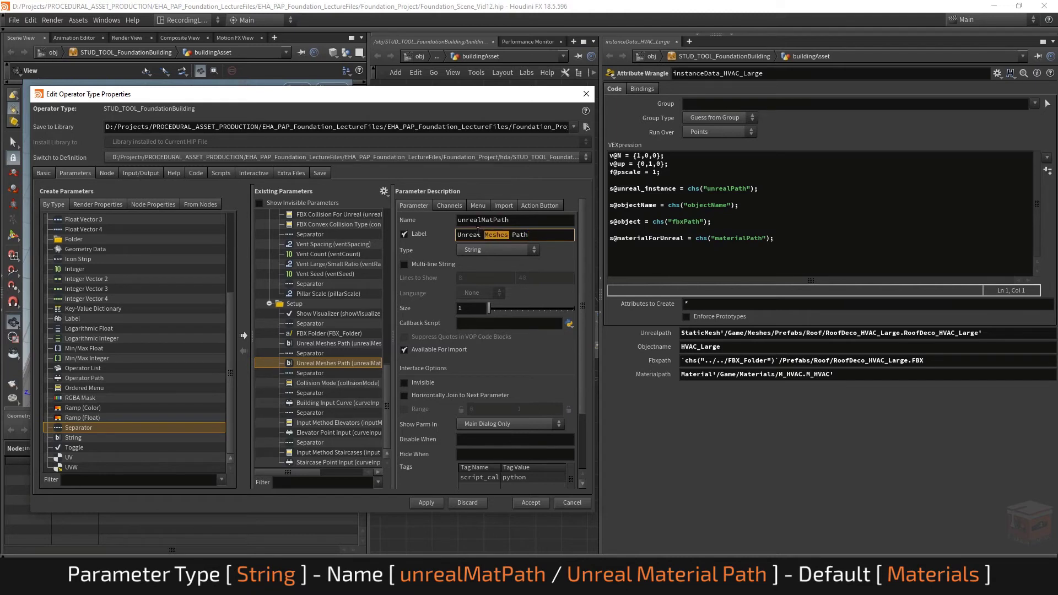
pyautogui.write('Material')
pyautogui.press('Return')
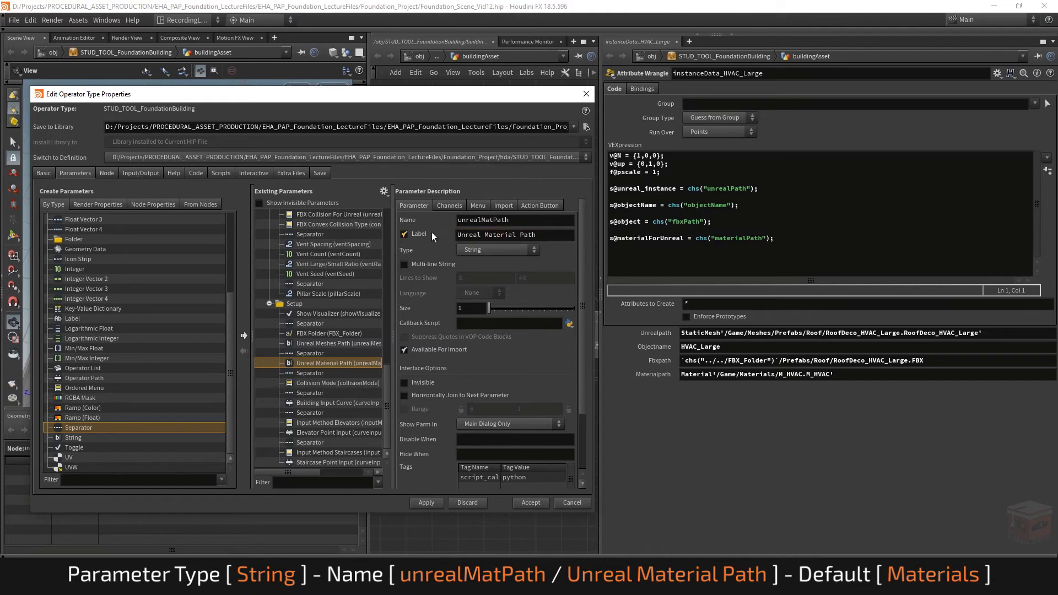
# Set unrealMatPath's default value to Materials.
pyautogui.click(449, 205)
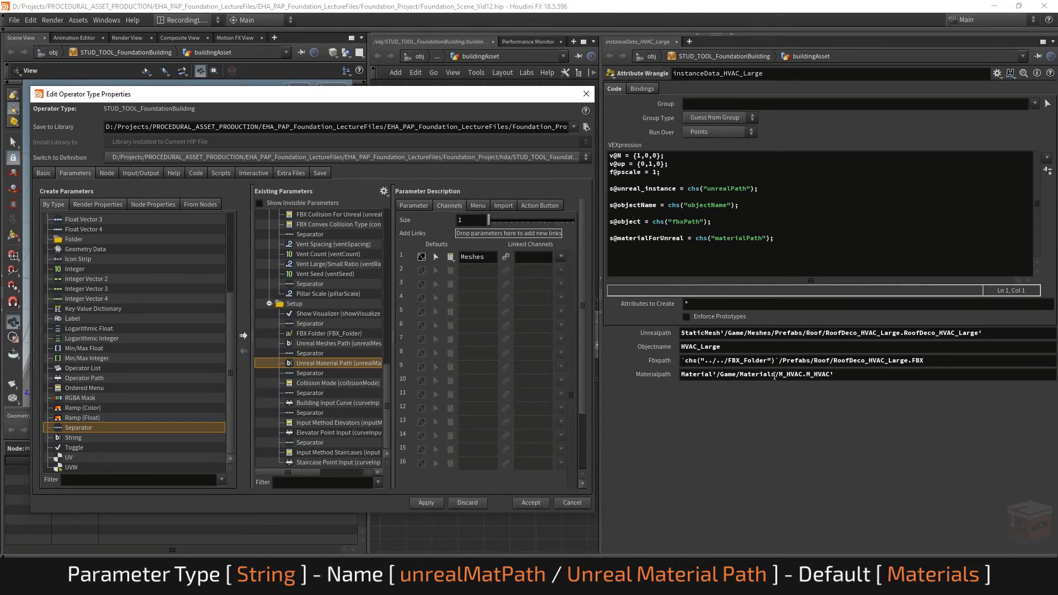
pyautogui.moveTo(774, 375); pyautogui.dragTo(738, 375)
pyautogui.hotkey('ctrl', 'c')
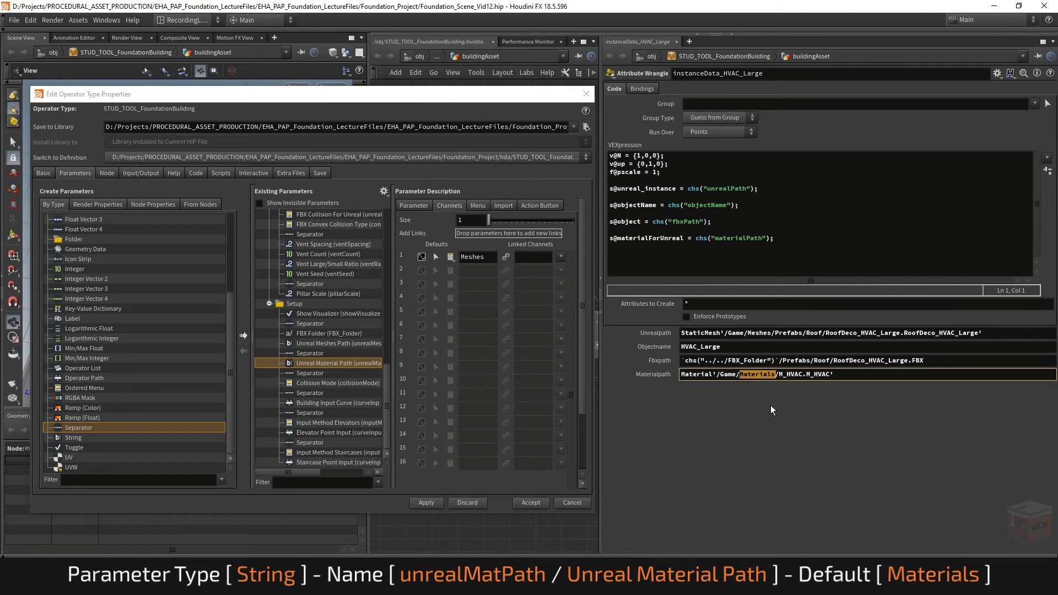
pyautogui.doubleClick(490, 257)
pyautogui.hotkey('ctrl', 'v')
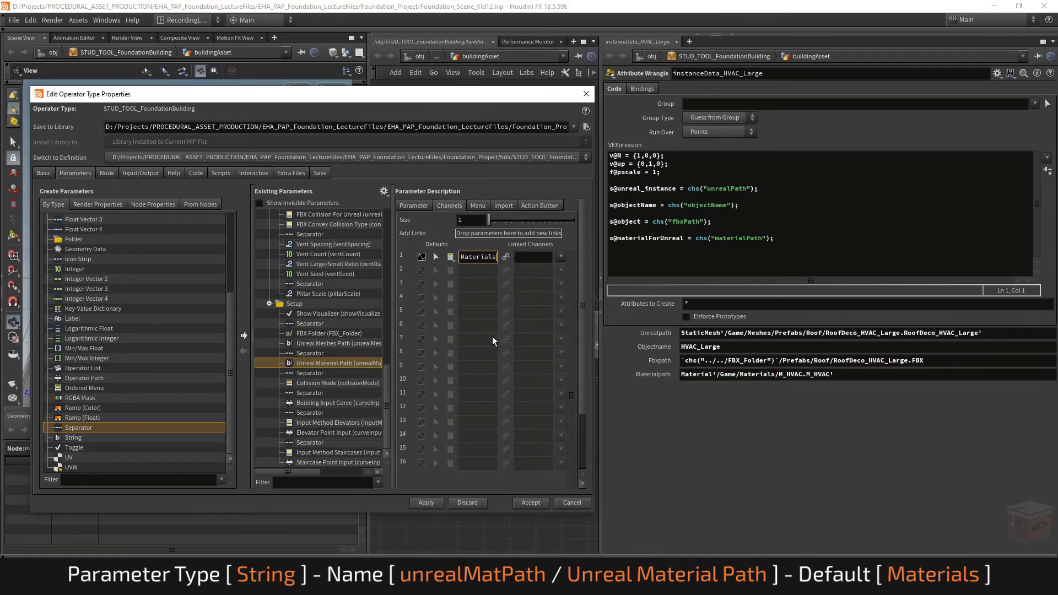
pyautogui.press('Return')
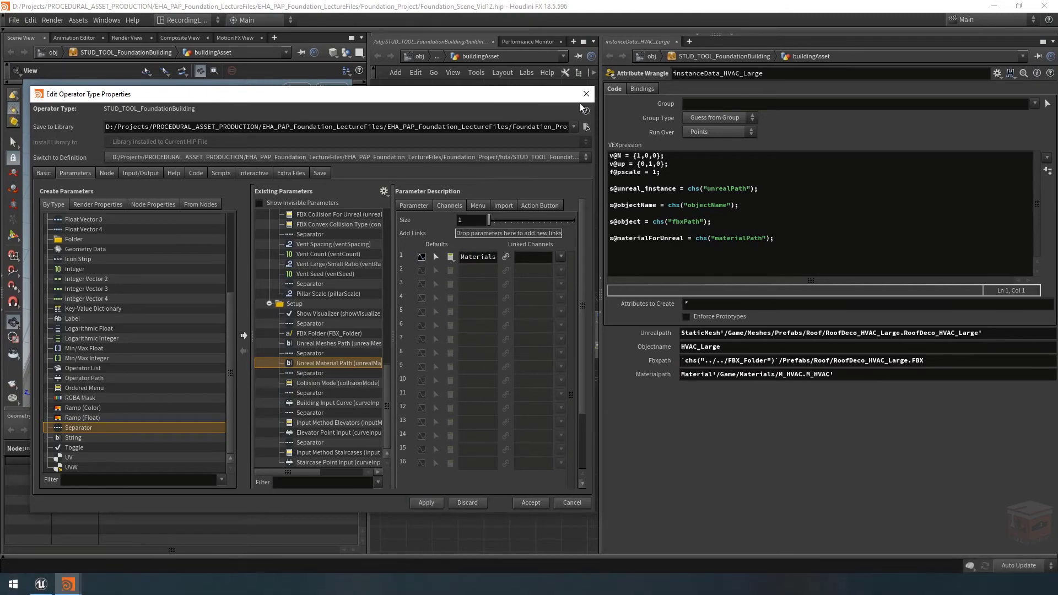
# Accept the changes and show the asset's Setup parameters in a floating window.
pyautogui.click(537, 503)
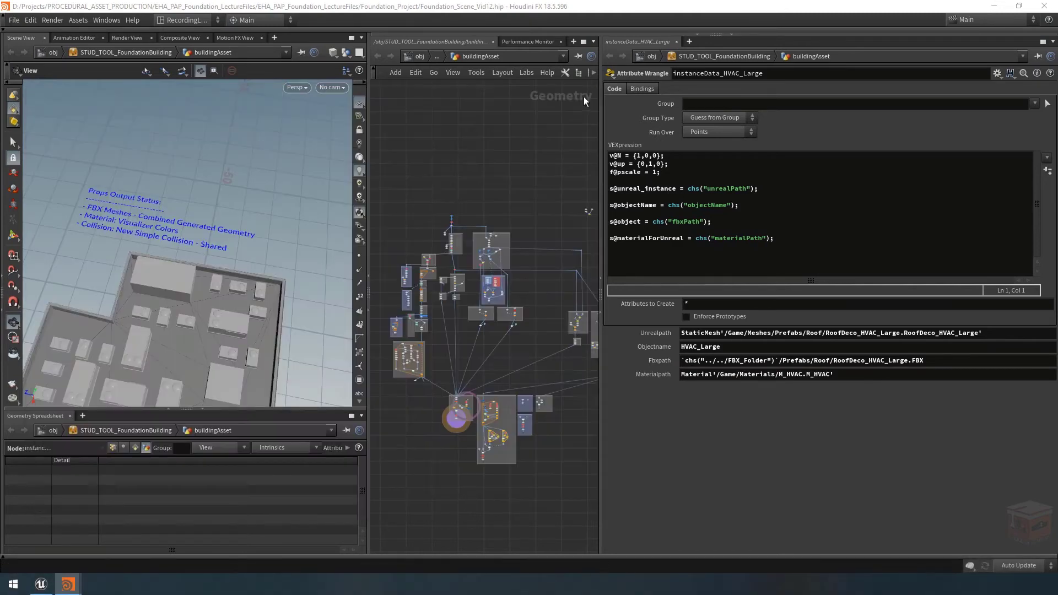
pyautogui.rightClick(117, 52)
pyautogui.moveTo(199, 147)
pyautogui.click(279, 147)
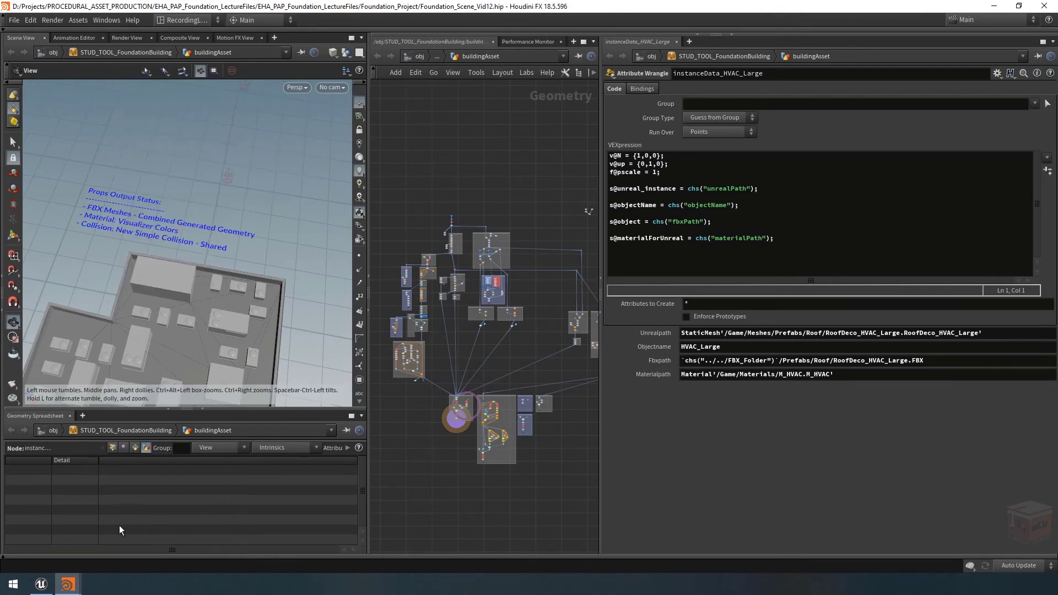
pyautogui.moveTo(68, 584)
pyautogui.click(165, 531)
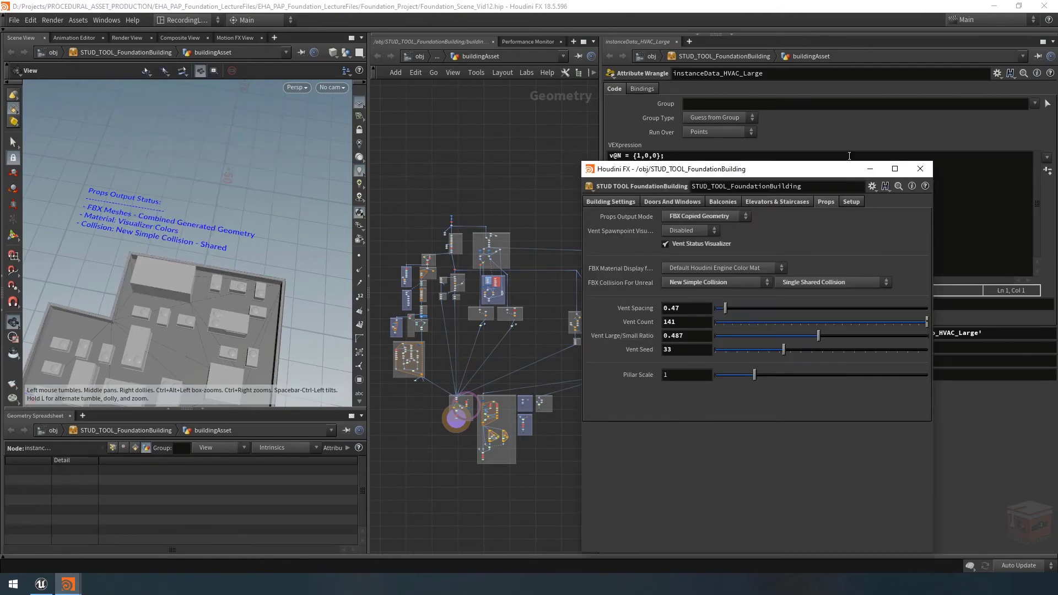
pyautogui.click(855, 202)
pyautogui.moveTo(823, 170); pyautogui.dragTo(394, 181)
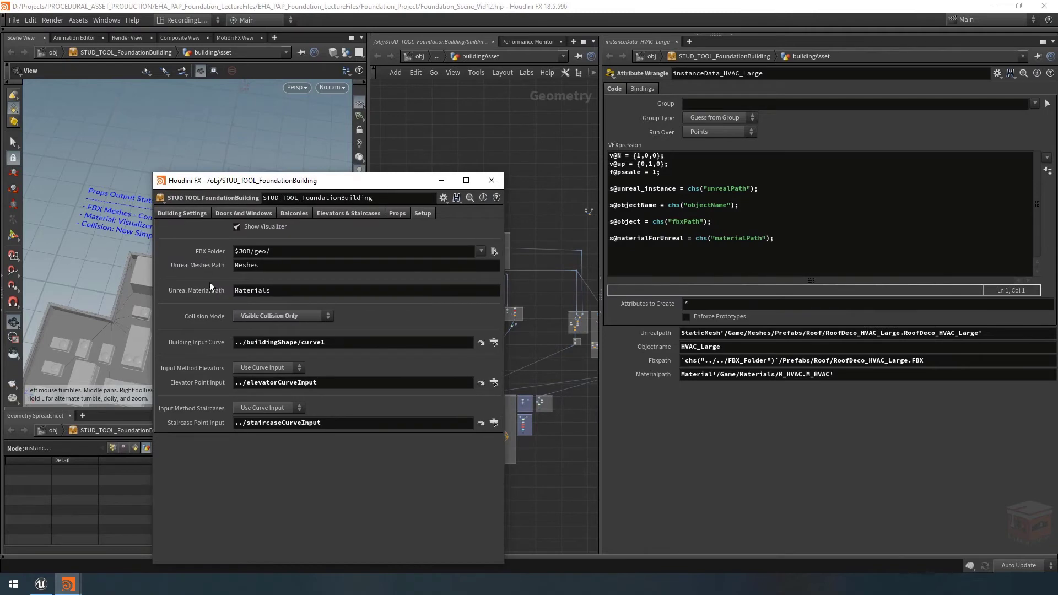
# Copy the Unreal Meshes Path parameter and select 'Meshes' in HVAC_Large's Unrealpath.
pyautogui.rightClick(206, 265)
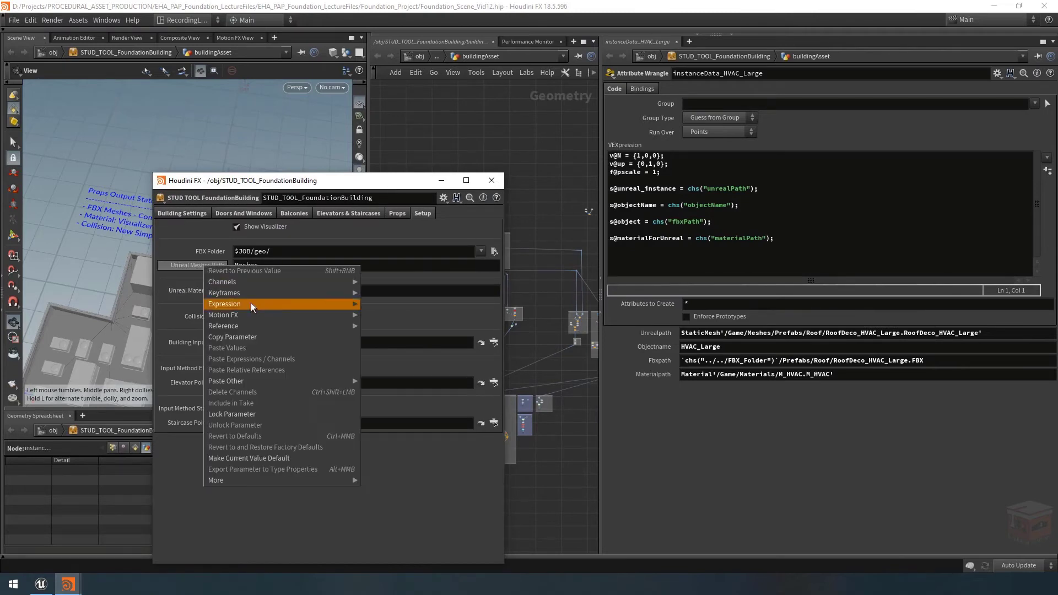
pyautogui.click(249, 336)
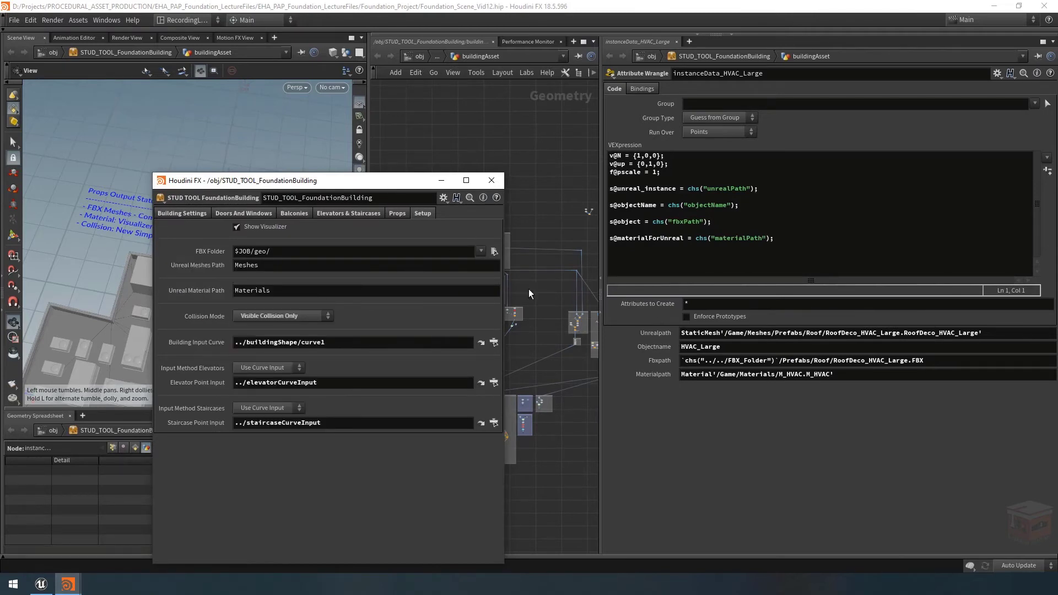
pyautogui.moveTo(287, 180); pyautogui.dragTo(163, 173)
pyautogui.scroll(-2, 556, 372)
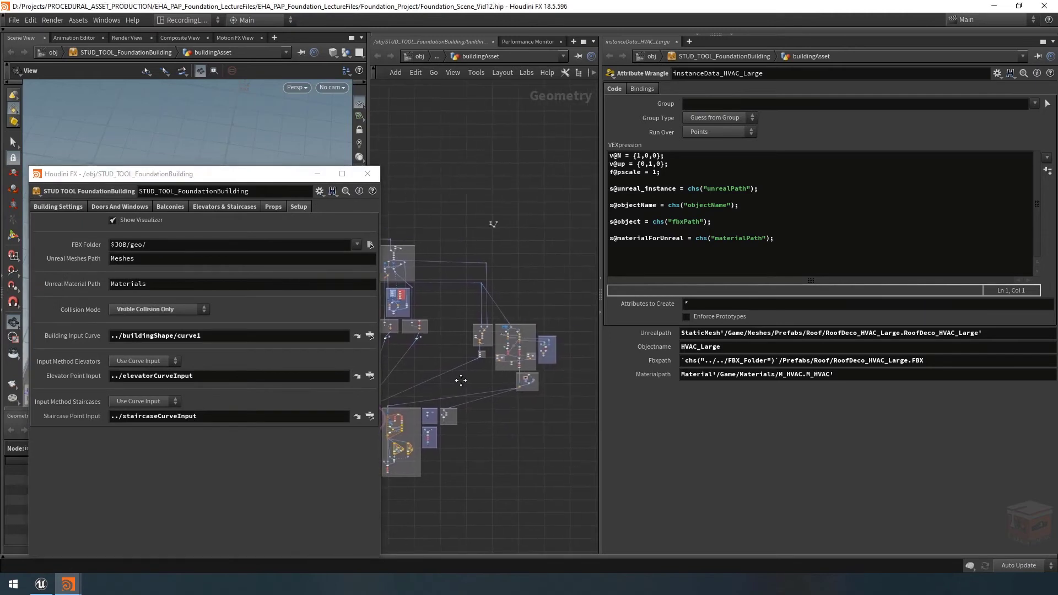
pyautogui.scroll(6, 524, 378)
pyautogui.scroll(4, 574, 407)
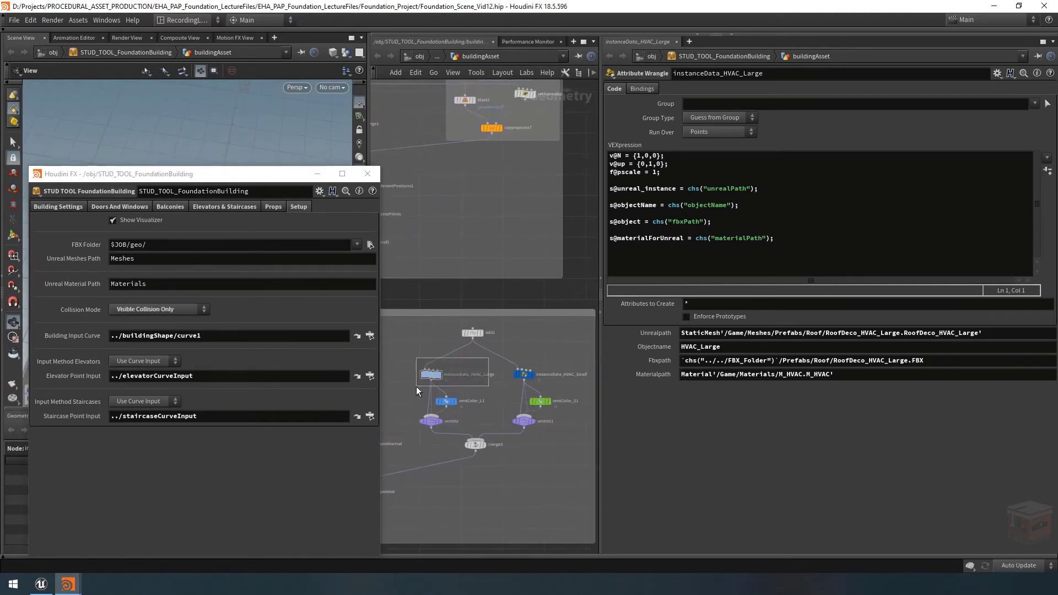
pyautogui.moveTo(415, 385); pyautogui.dragTo(415, 385)
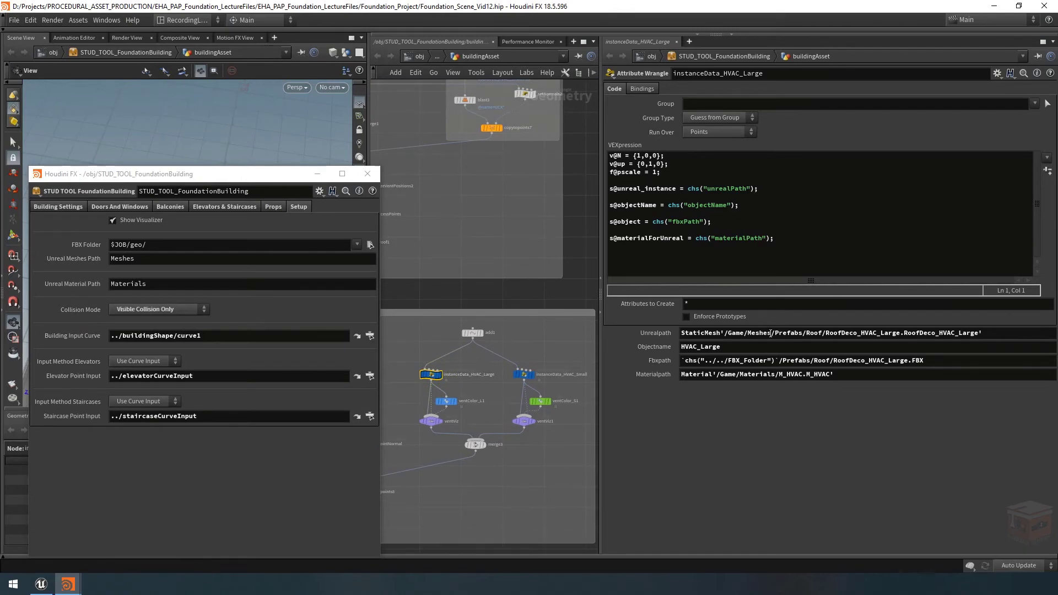
pyautogui.moveTo(770, 333); pyautogui.dragTo(748, 333)
# Paste a relative reference to Unreal Meshes Path over 'Meshes' in Unrealpath.
pyautogui.rightClick(755, 333)
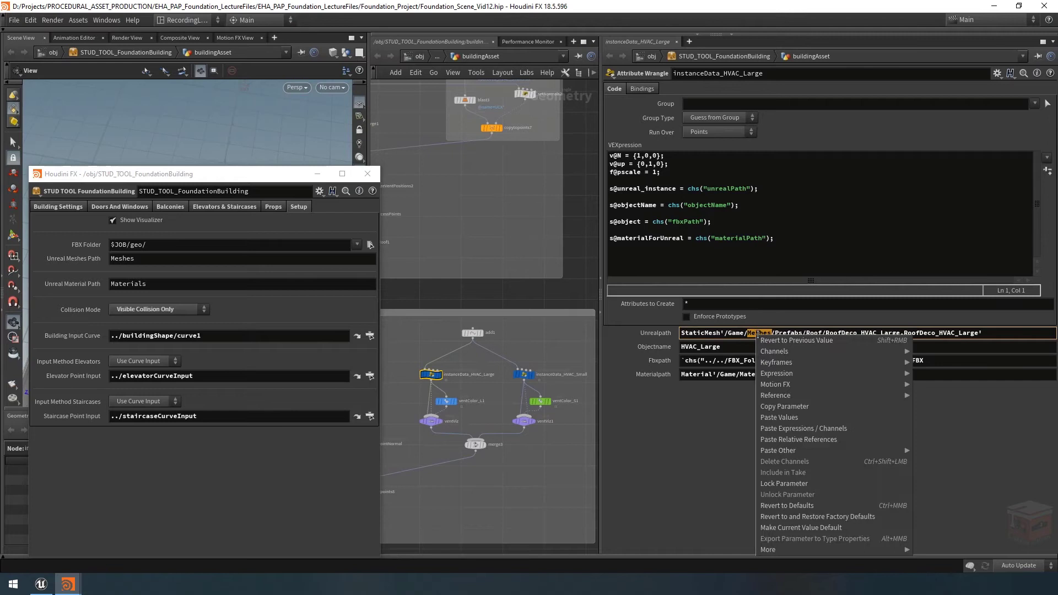
pyautogui.click(820, 440)
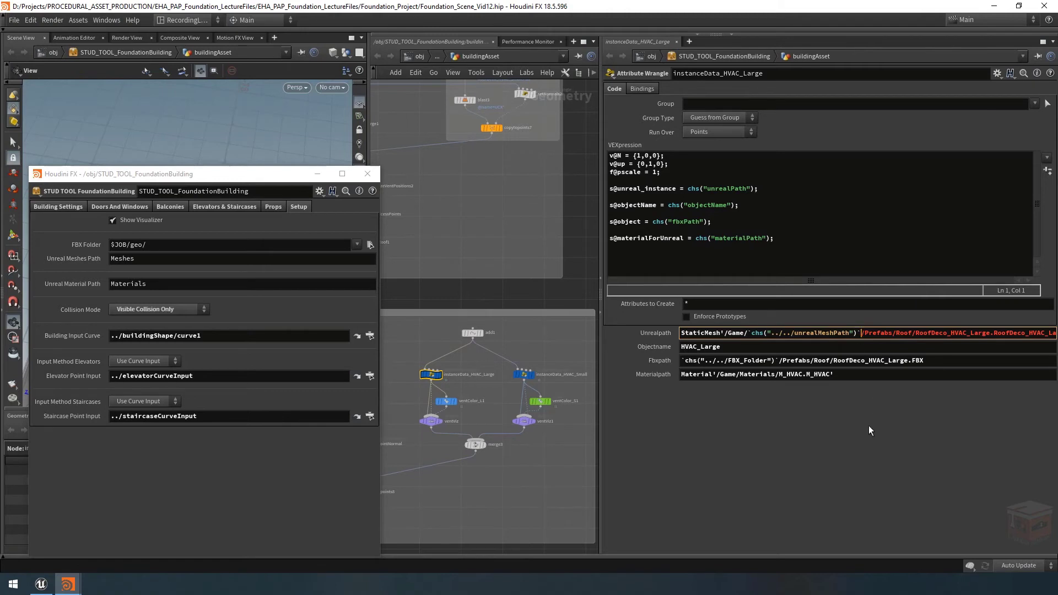
pyautogui.click(790, 438)
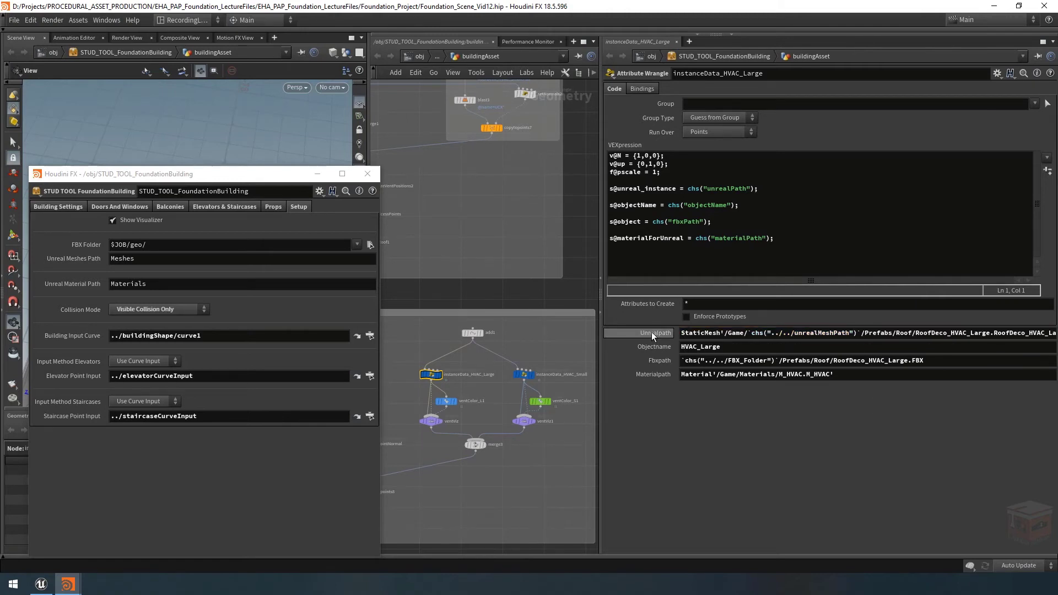
pyautogui.click(650, 332)
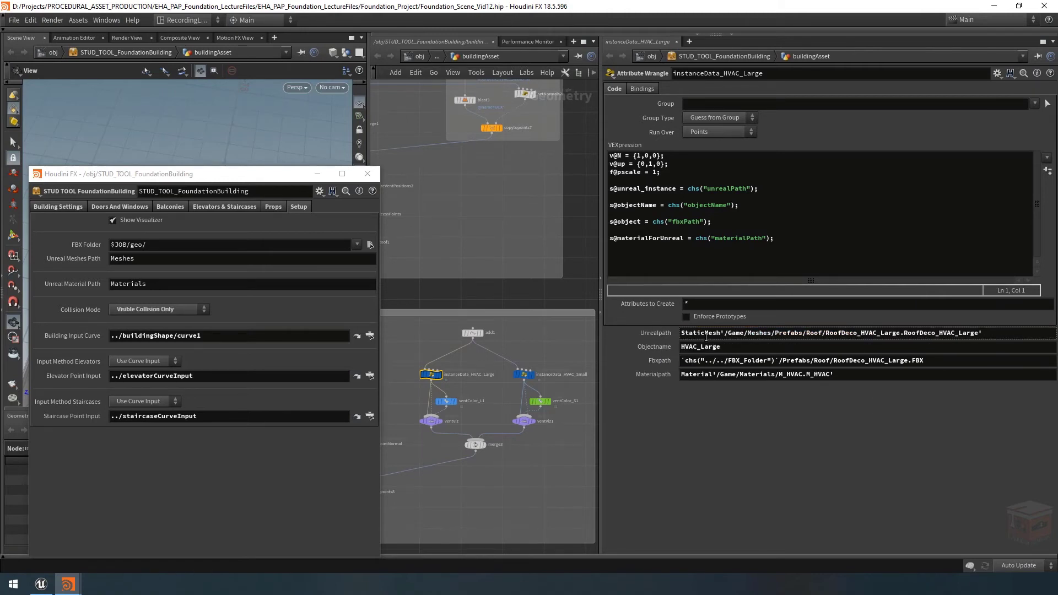
# Test the link by setting Unreal Meshes Path to Meshes2, then restore Meshes.
pyautogui.click(166, 259)
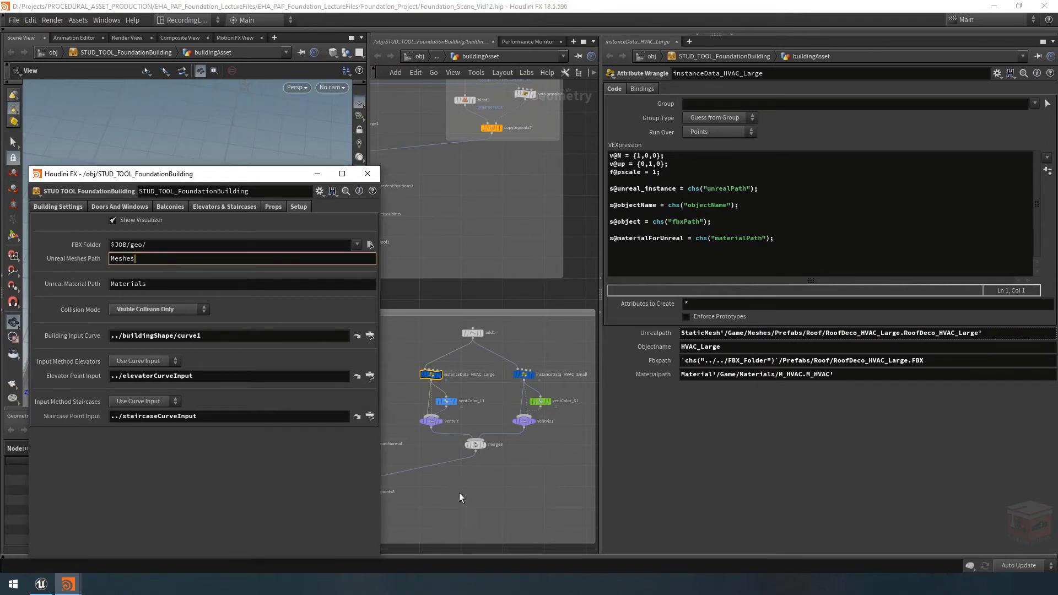
pyautogui.write('2')
pyautogui.click(477, 495)
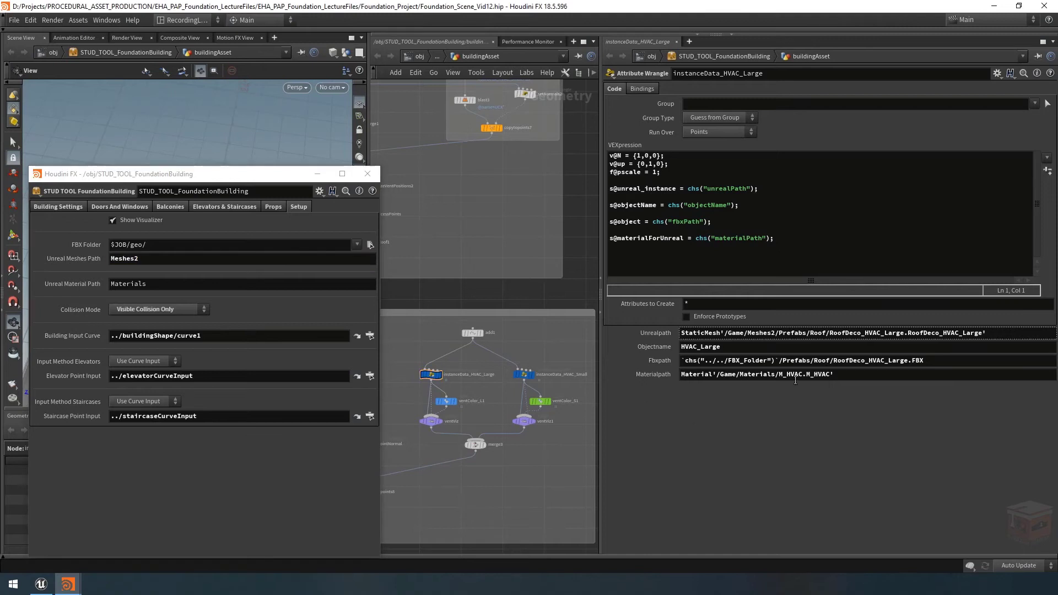
pyautogui.click(215, 259)
pyautogui.press('BackSpace')
pyautogui.press('Return')
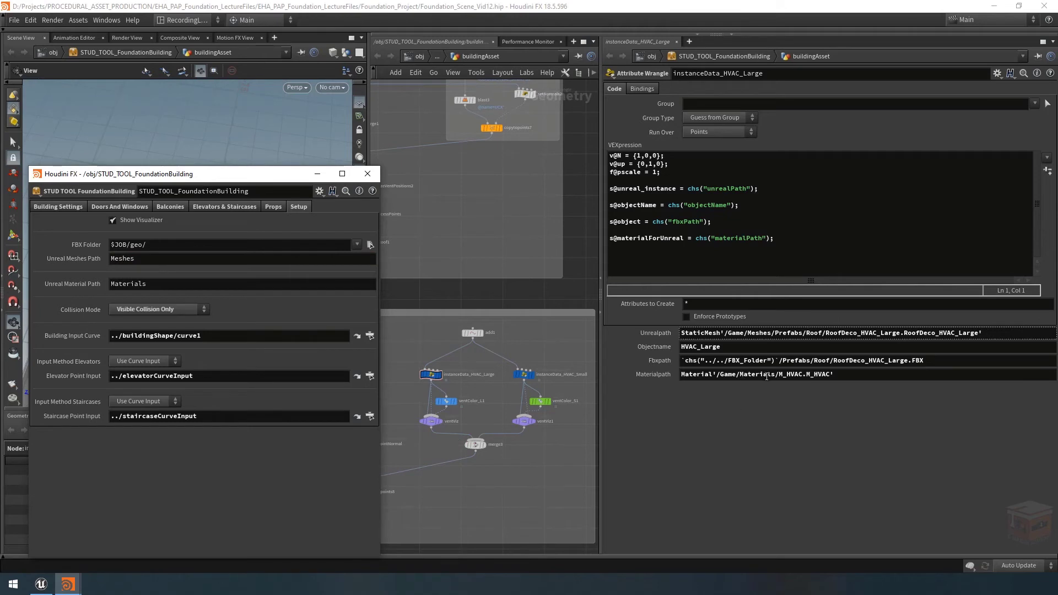
# Replace 'Materials' in Materialpath with a relative reference to Unreal Material Path.
pyautogui.rightClick(82, 286)
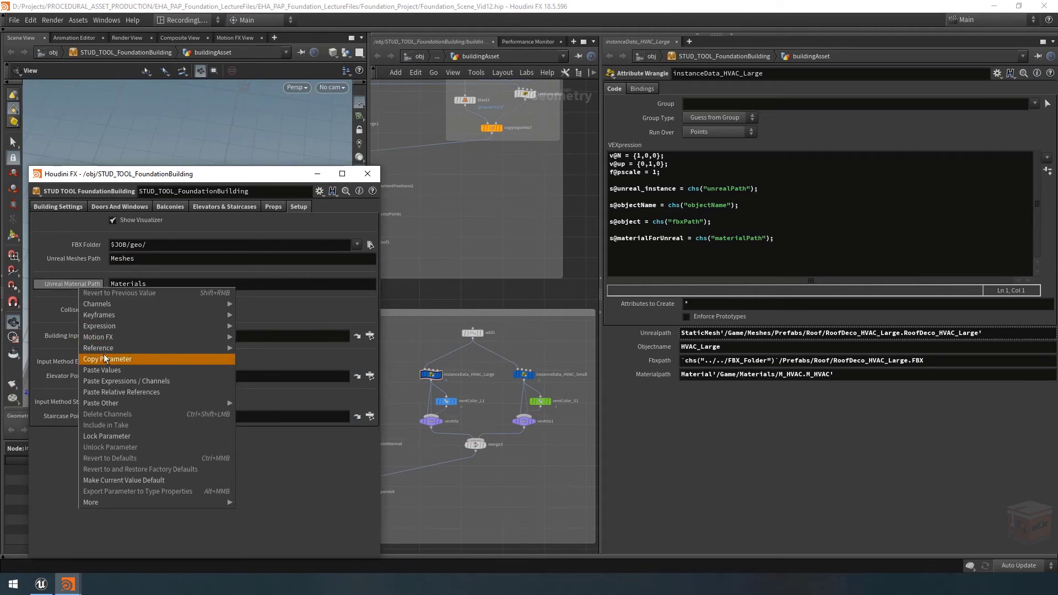
pyautogui.click(107, 355)
pyautogui.moveTo(775, 376); pyautogui.dragTo(743, 378)
pyautogui.rightClick(743, 377)
pyautogui.click(792, 451)
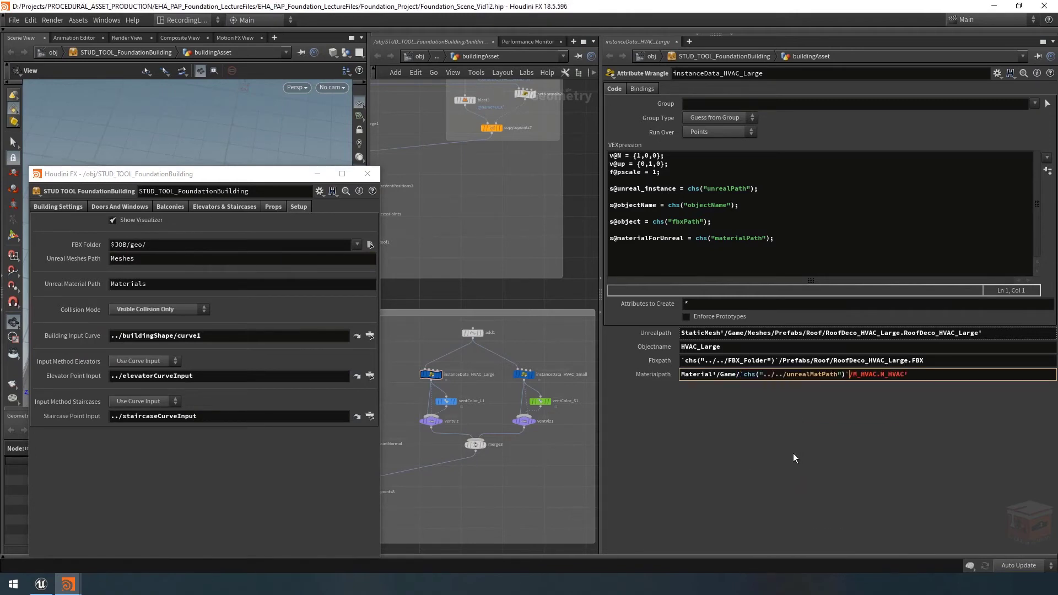
pyautogui.press('Return')
pyautogui.click(639, 376)
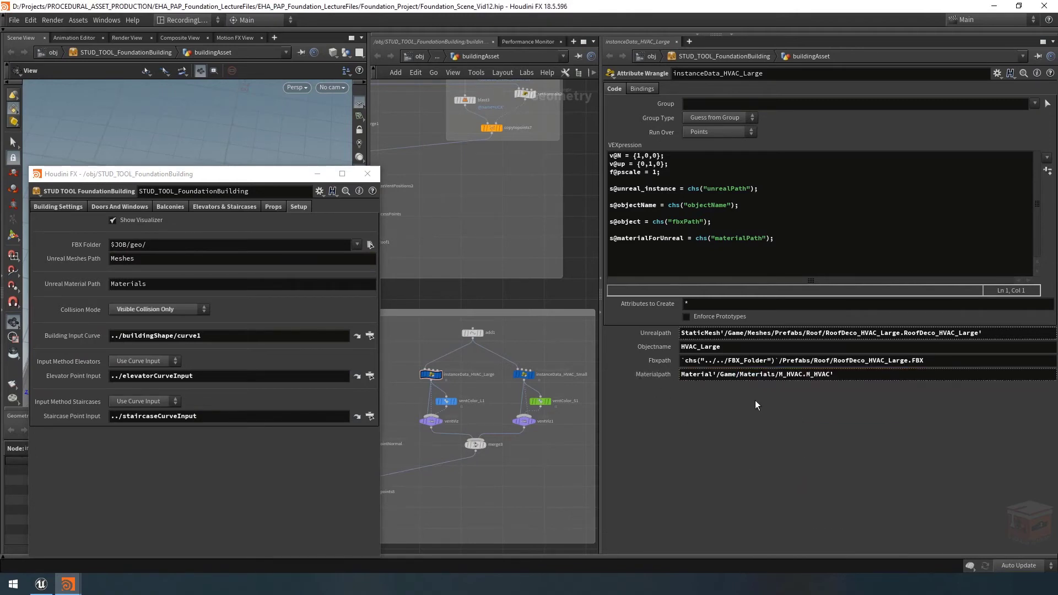
# Test Unreal Material Path with Materials2, then restore it to Materials.
pyautogui.click(205, 283)
pyautogui.write('2')
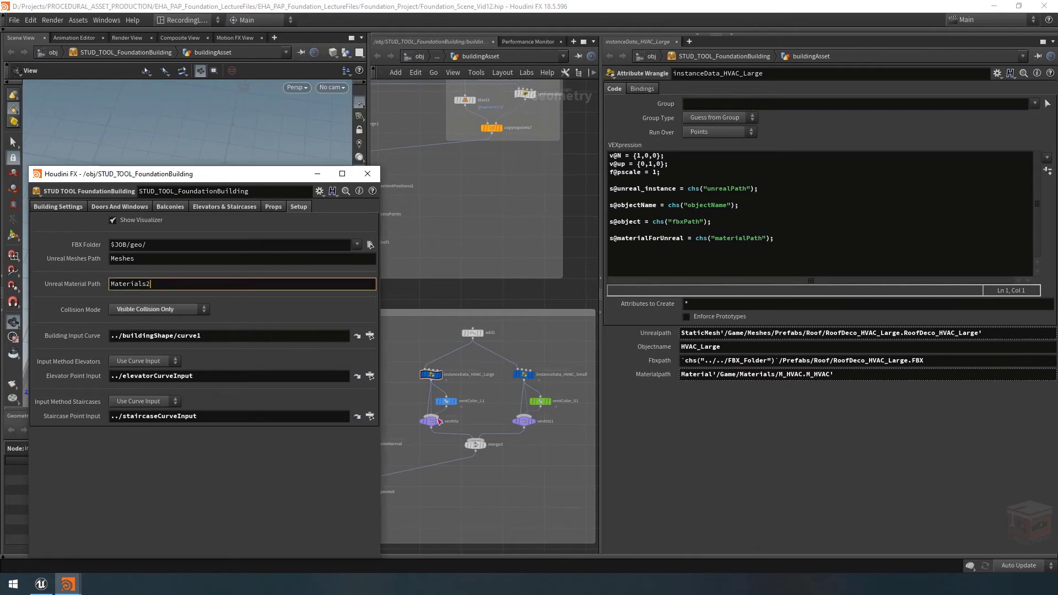
pyautogui.press('Return')
pyautogui.click(147, 283)
pyautogui.press('BackSpace')
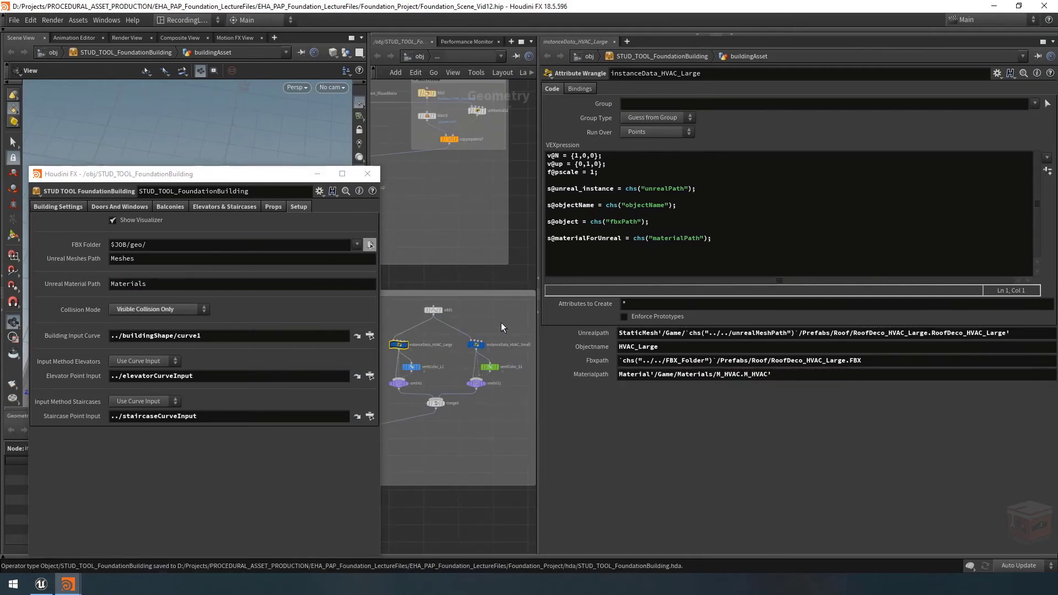
# In HVAC_Small's Unrealpath, replace 'Meshes' with a relative reference to Unreal Meshes Path.
pyautogui.moveTo(514, 325); pyautogui.dragTo(447, 355)
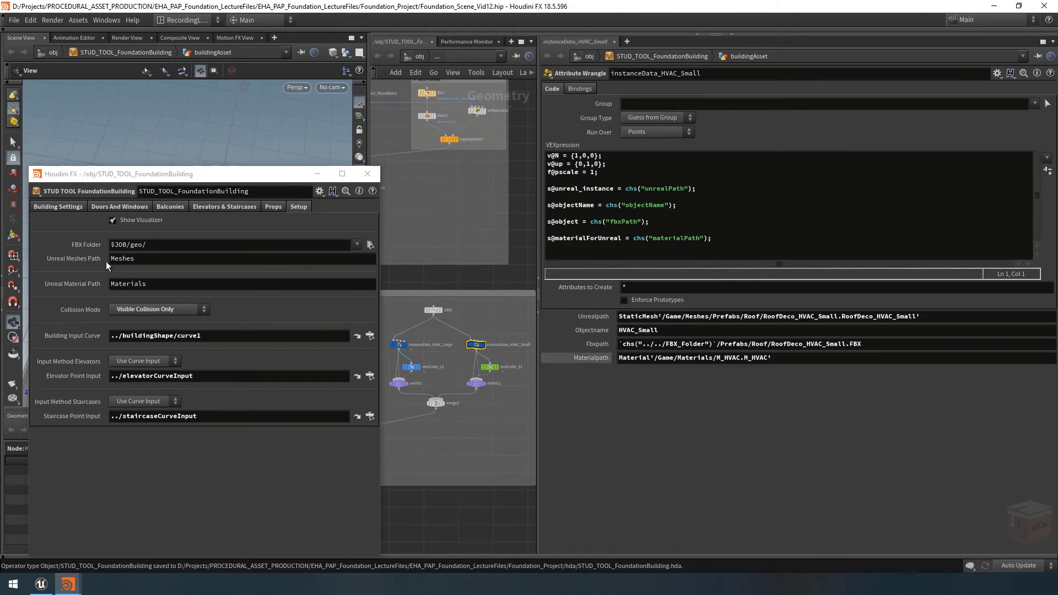
pyautogui.rightClick(71, 257)
pyautogui.click(105, 331)
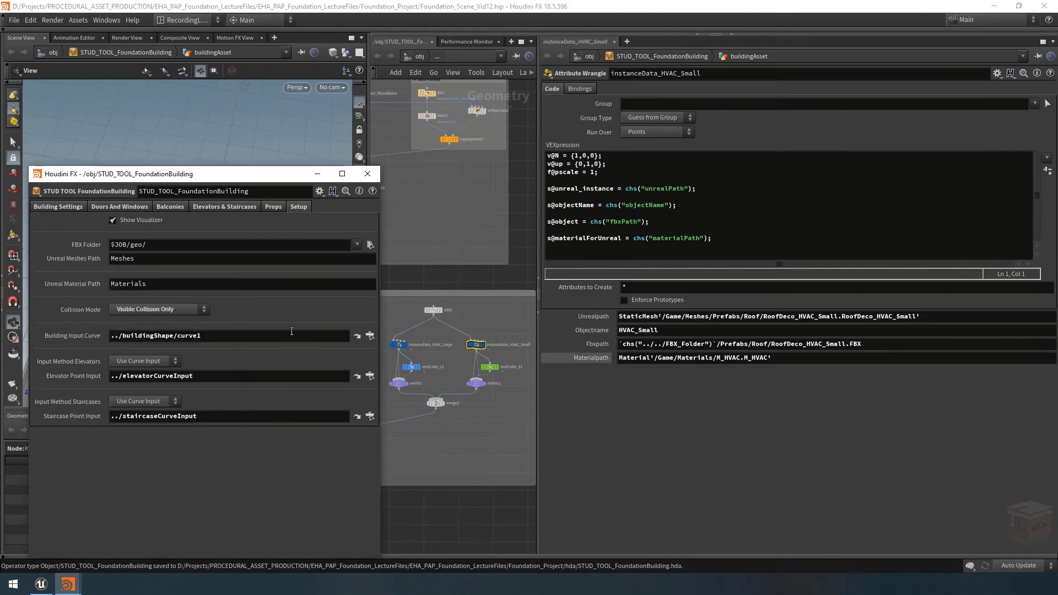
pyautogui.moveTo(709, 316); pyautogui.dragTo(684, 316)
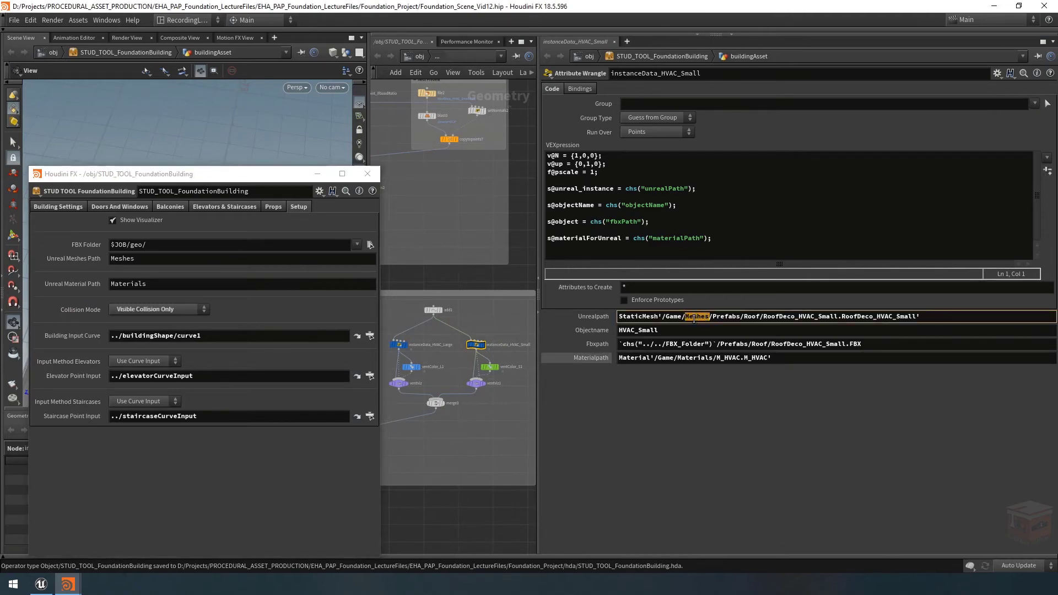
pyautogui.rightClick(693, 319)
pyautogui.click(758, 424)
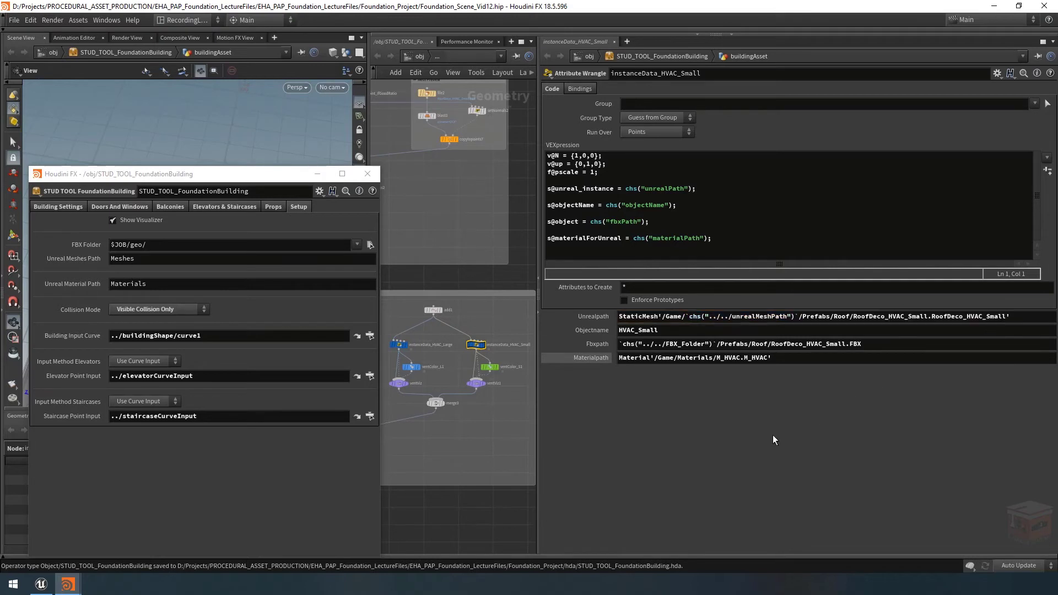
pyautogui.click(594, 314)
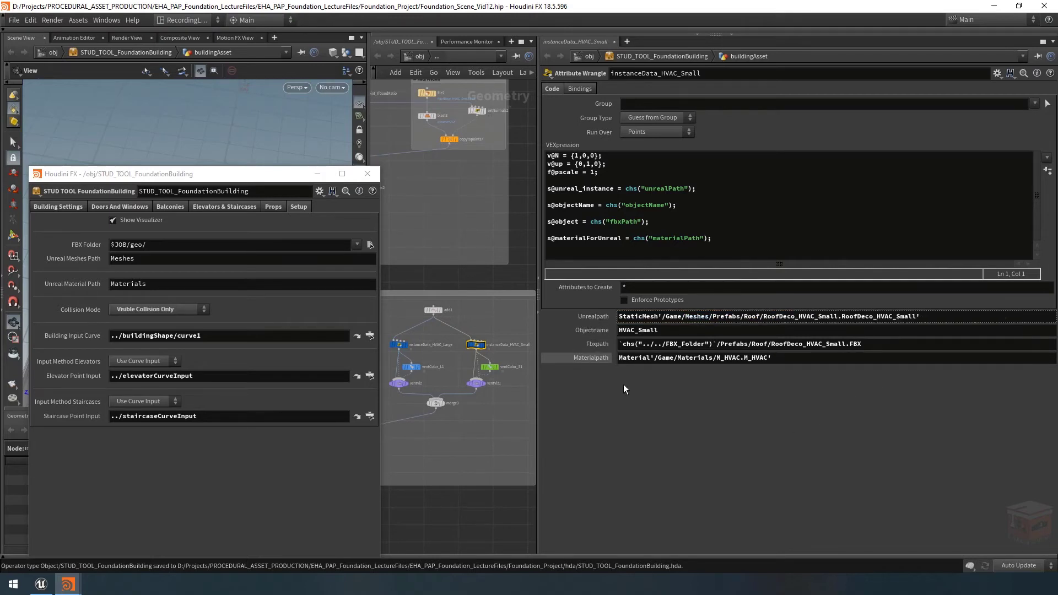
# In HVAC_Small's Materialpath, replace 'Materials' with a relative reference to Unreal Material Path.
pyautogui.rightClick(80, 283)
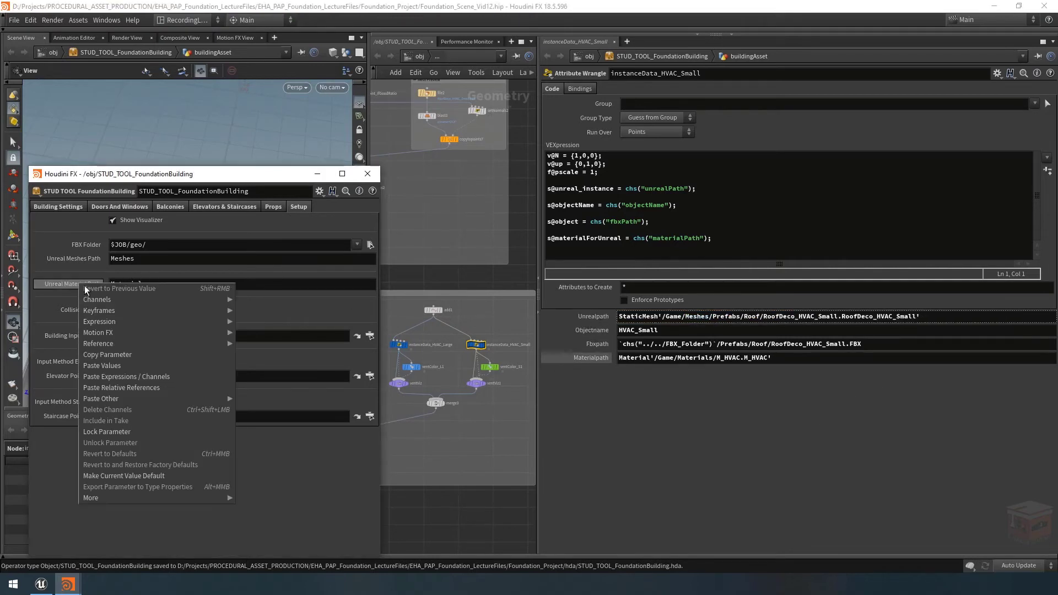
pyautogui.click(123, 357)
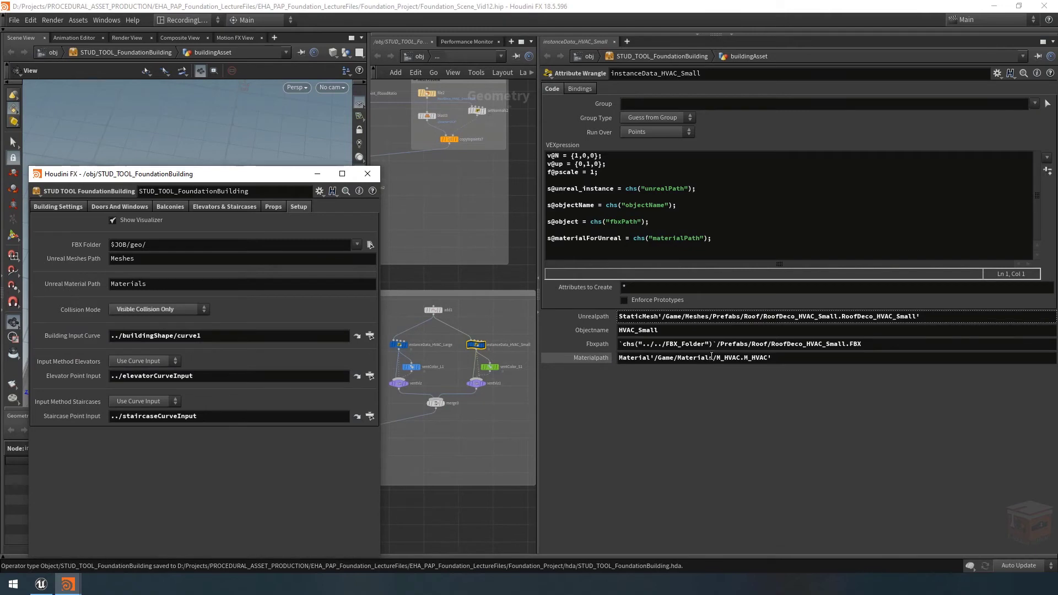
pyautogui.doubleClick(683, 357)
pyautogui.rightClick(683, 357)
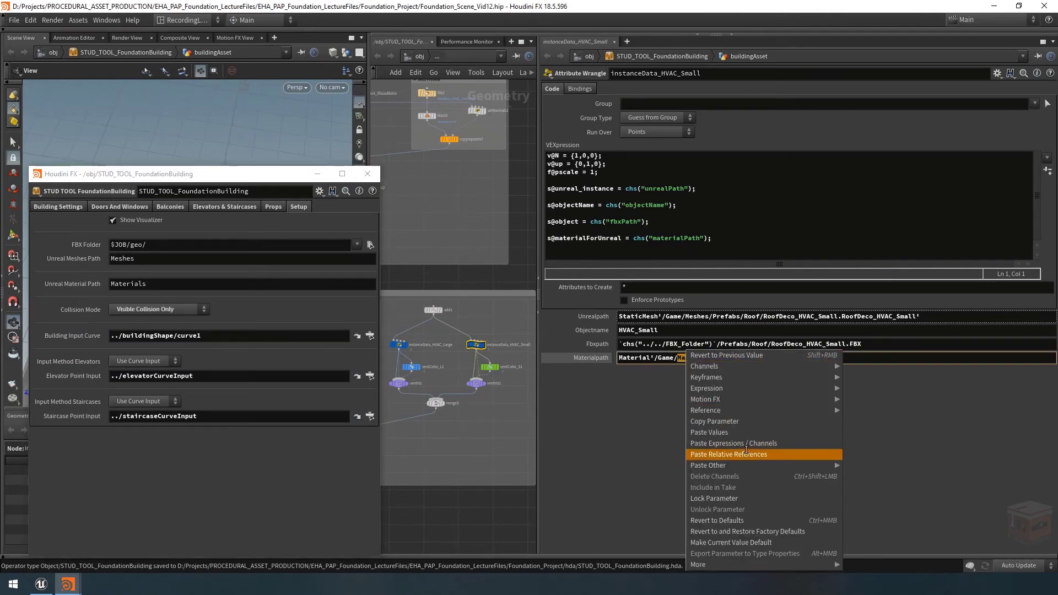
pyautogui.click(728, 454)
pyautogui.press('Return')
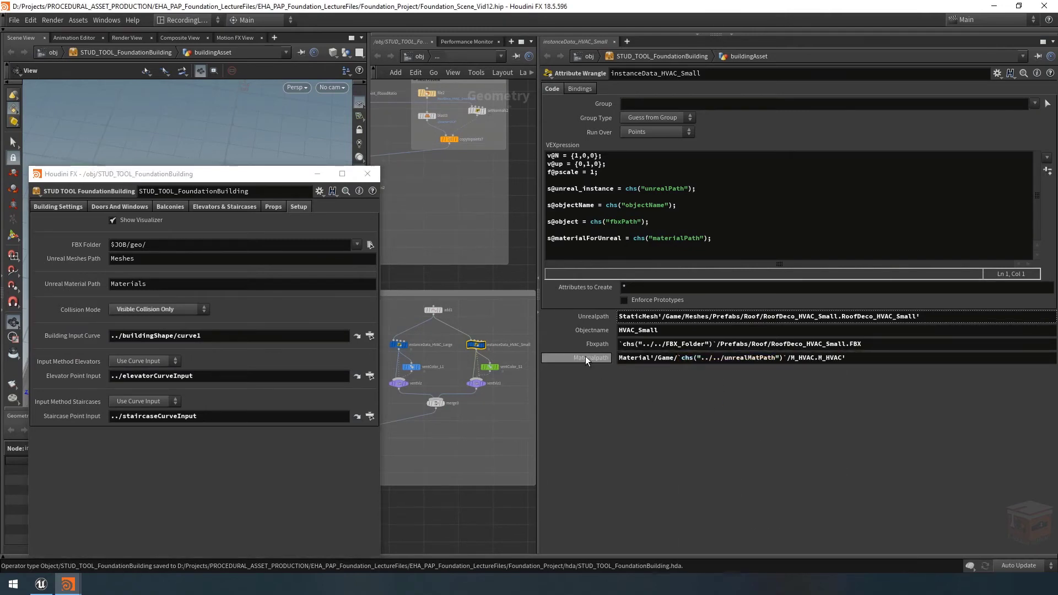
pyautogui.click(585, 357)
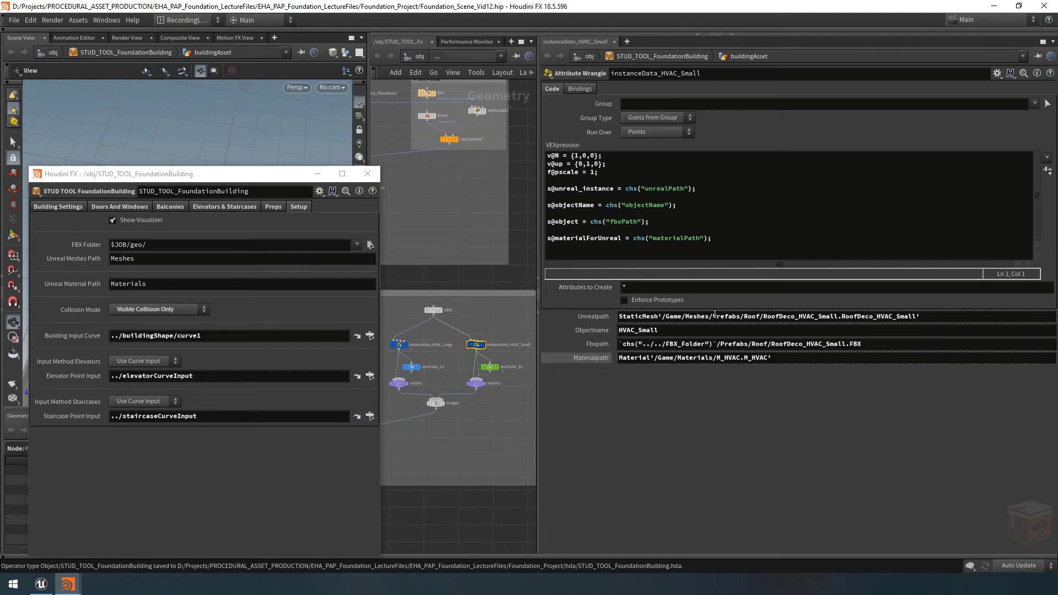
# Close the floating parameter window and widen the network editor.
pyautogui.click(317, 173)
pyautogui.scroll(-6, 482, 440)
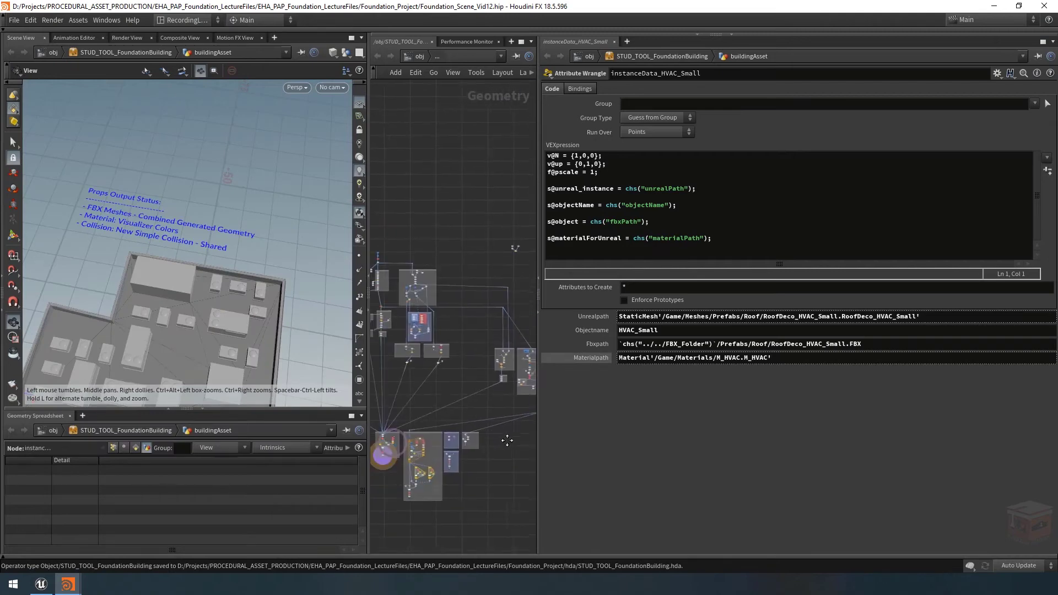
pyautogui.moveTo(538, 438); pyautogui.dragTo(671, 438)
pyautogui.scroll(5, 510, 433)
pyautogui.scroll(3, 510, 433)
# Select output0, save the building asset's node type, and switch to Unreal Editor.
pyautogui.click(490, 418)
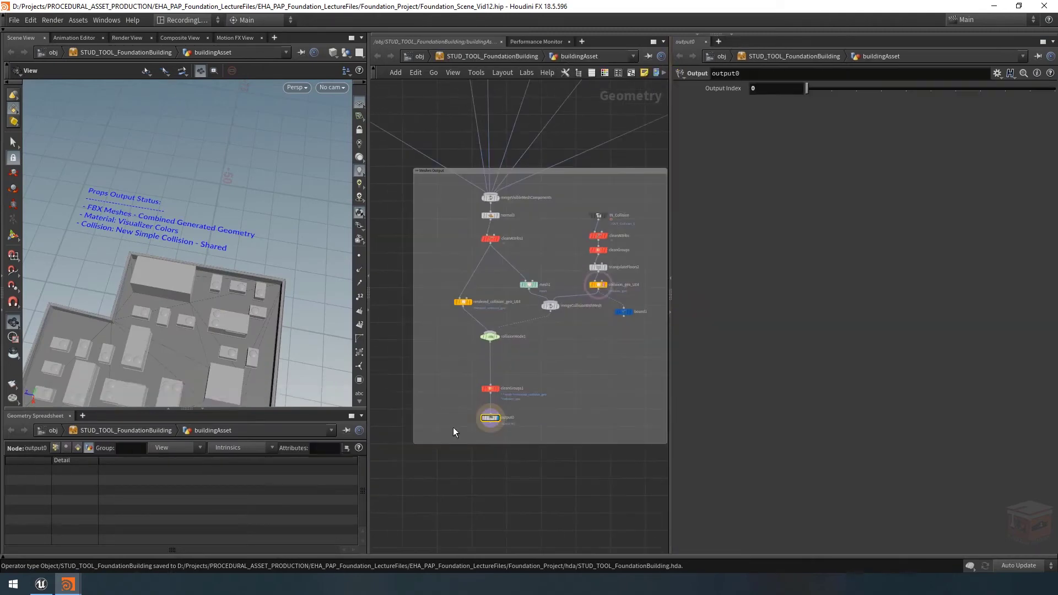
pyautogui.click(475, 72)
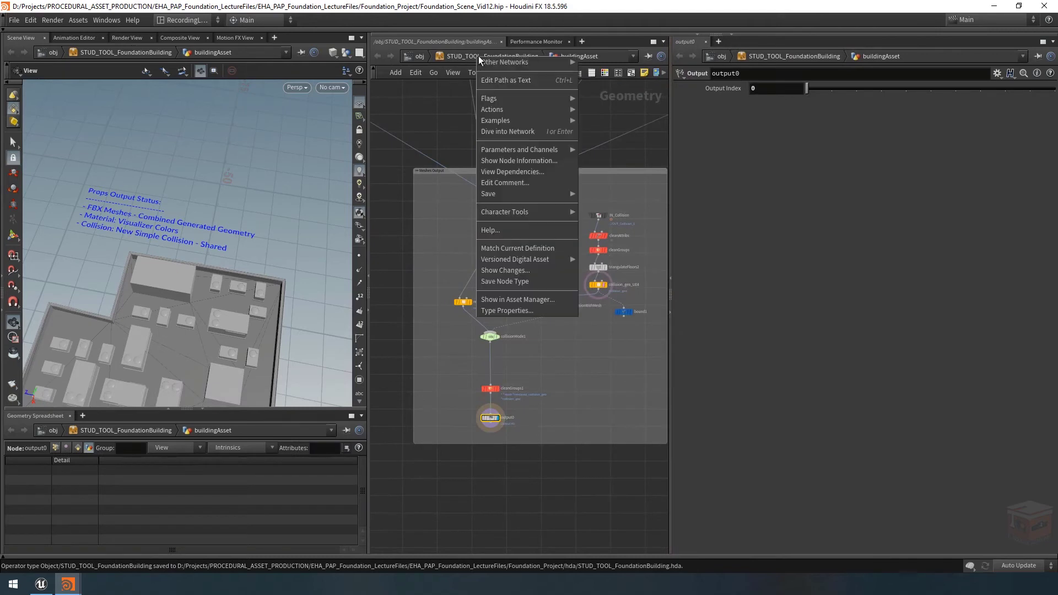
pyautogui.click(506, 282)
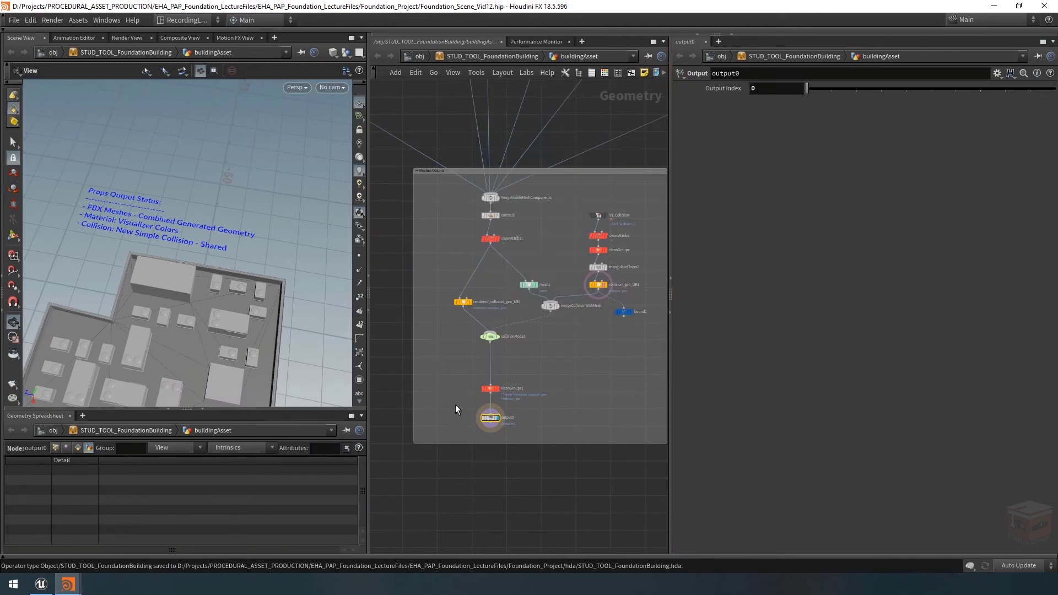
pyautogui.click(54, 580)
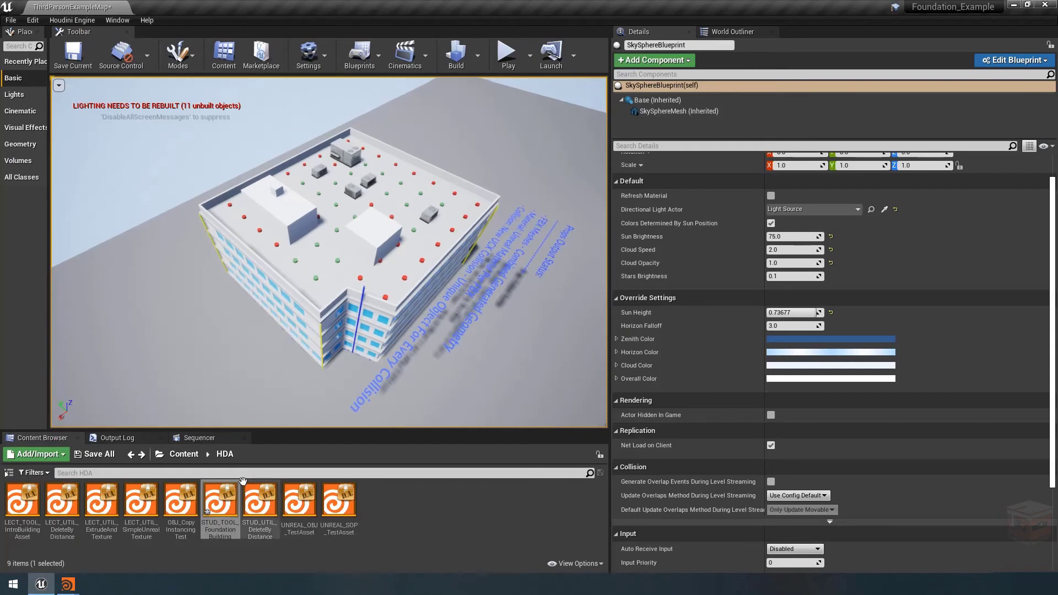
# Reimport STUD_TOOL_FoundationBuilding and rebuild the building in the level.
pyautogui.rightClick(220, 504)
pyautogui.click(289, 143)
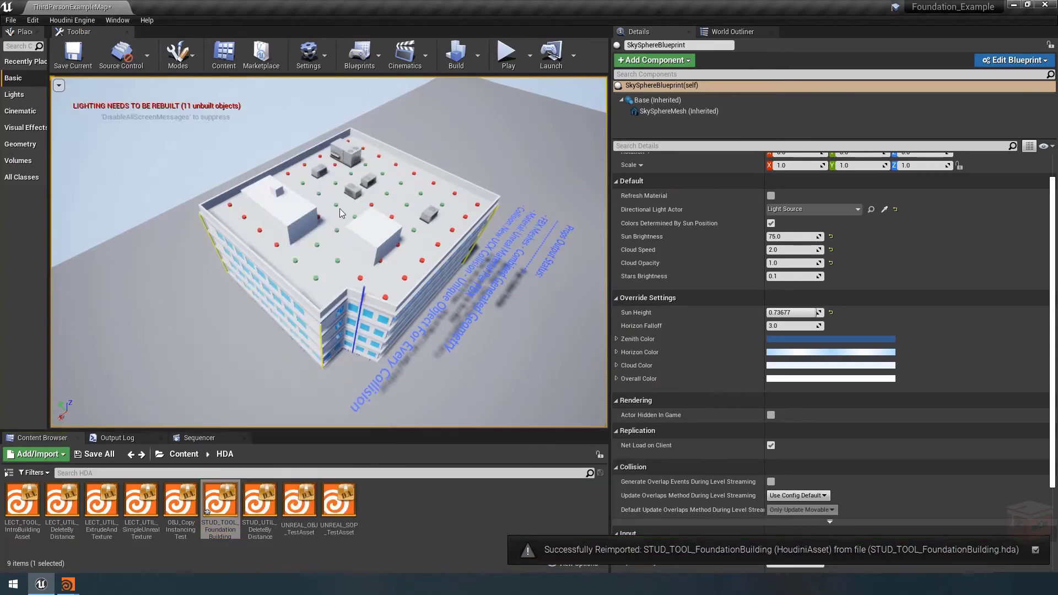
pyautogui.rightClick(339, 218)
pyautogui.click(409, 340)
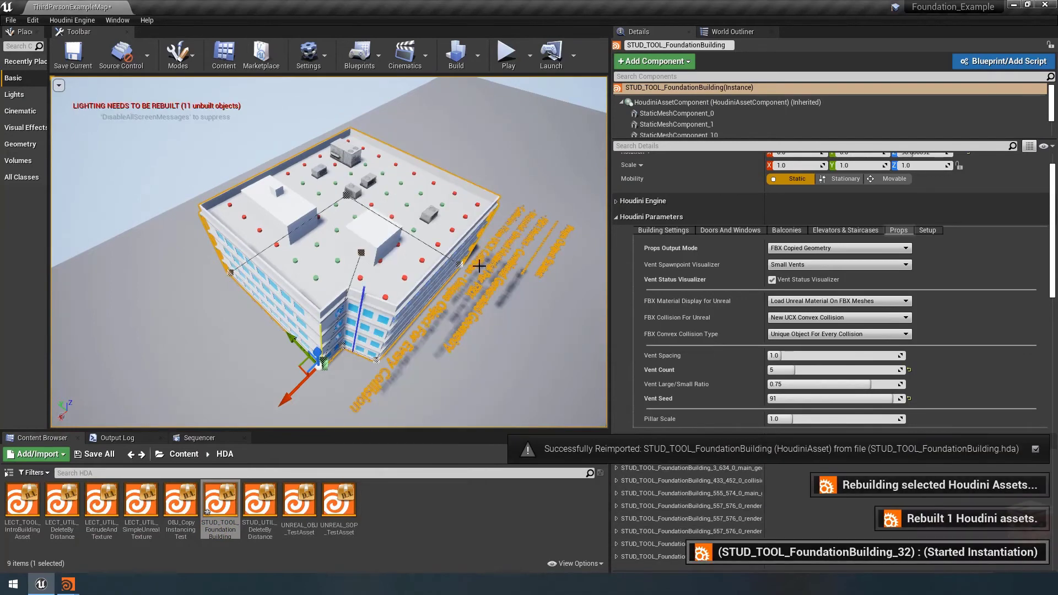
pyautogui.moveTo(329, 252); pyautogui.dragTo(482, 280, button='right')
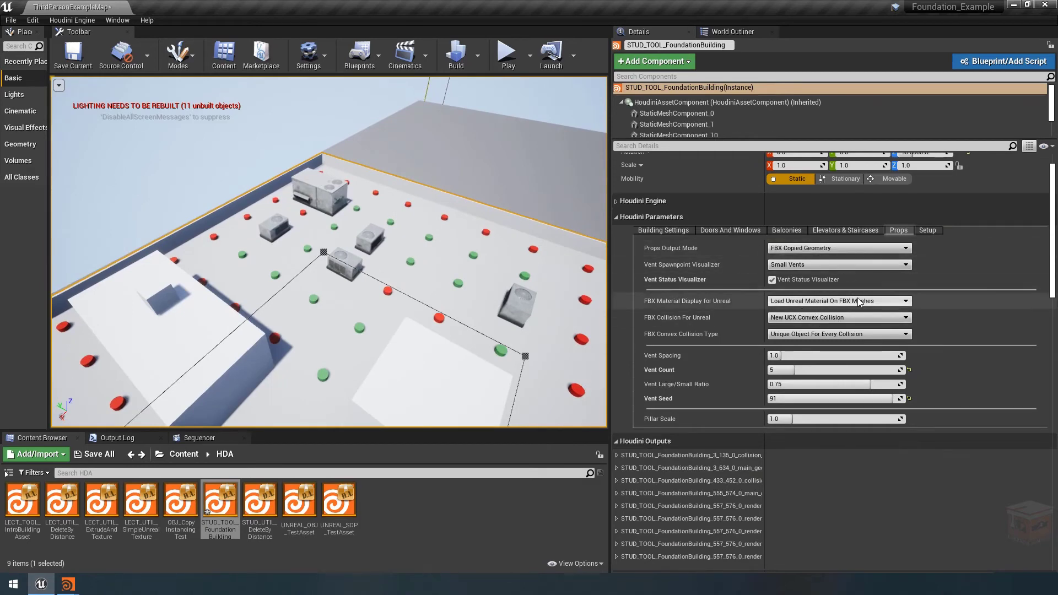
# Change Unreal Material Path to Materials2 on the Setup tab to check the roof vents.
pyautogui.click(930, 230)
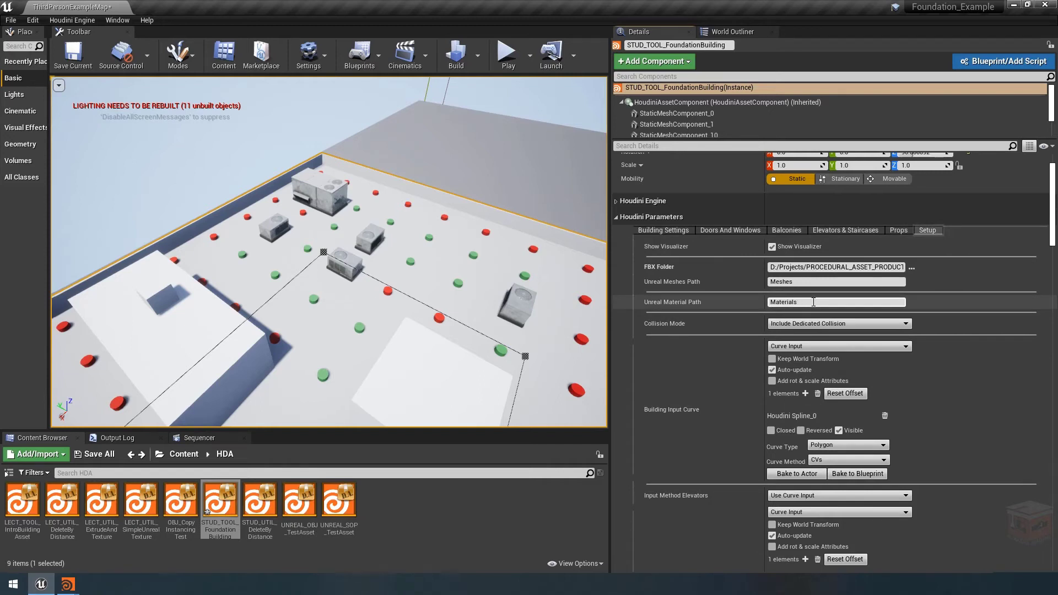
pyautogui.write('2')
pyautogui.click(184, 454)
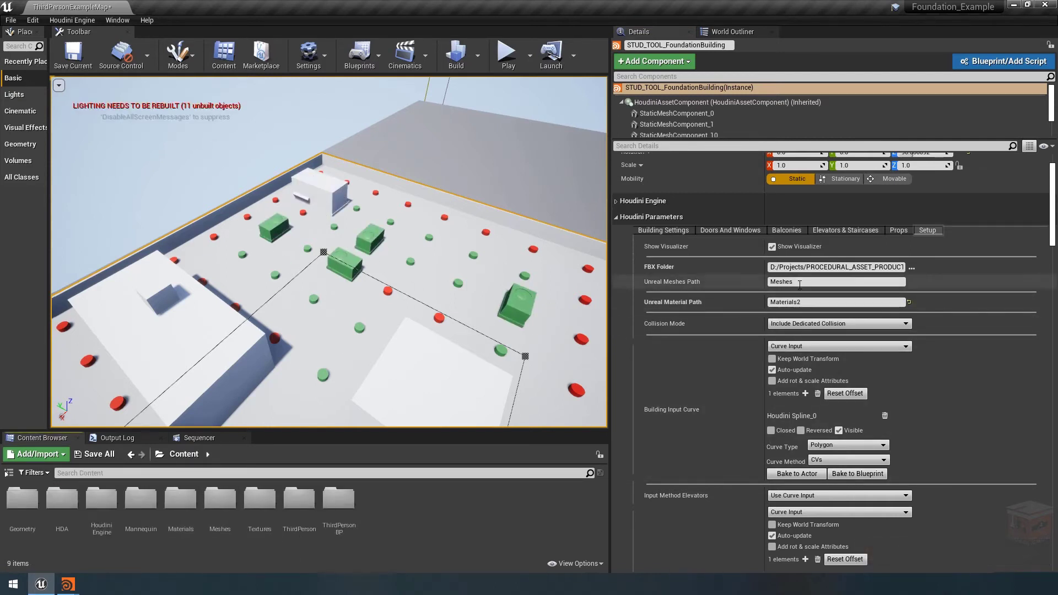
pyautogui.scroll(-2, 398, 262)
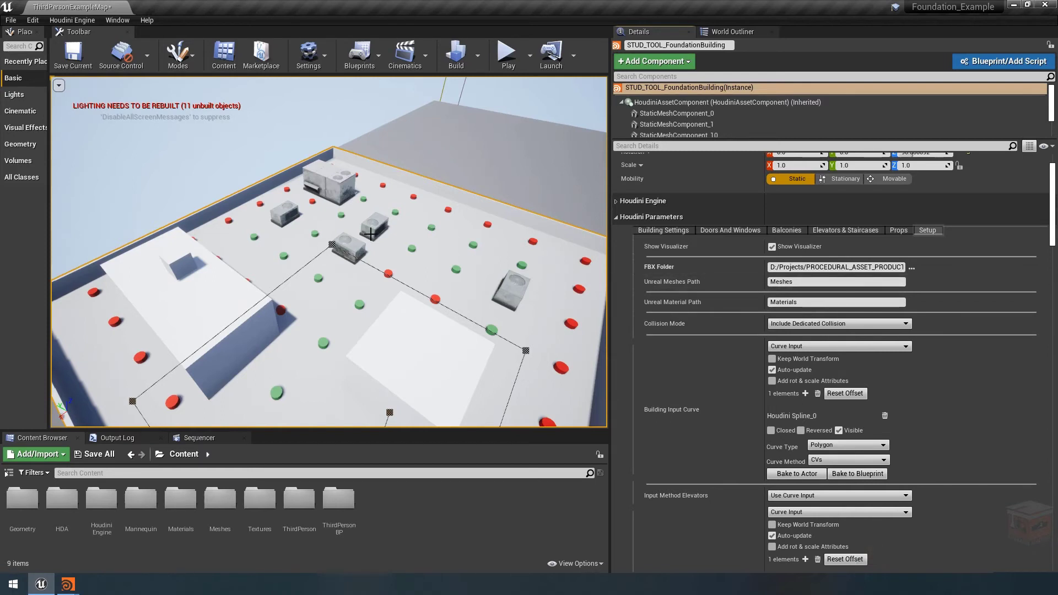
# Set Props Output Mode to Instances (Unreal) and change Unreal Meshes Path to Meshes2.
pyautogui.click(901, 230)
pyautogui.click(838, 248)
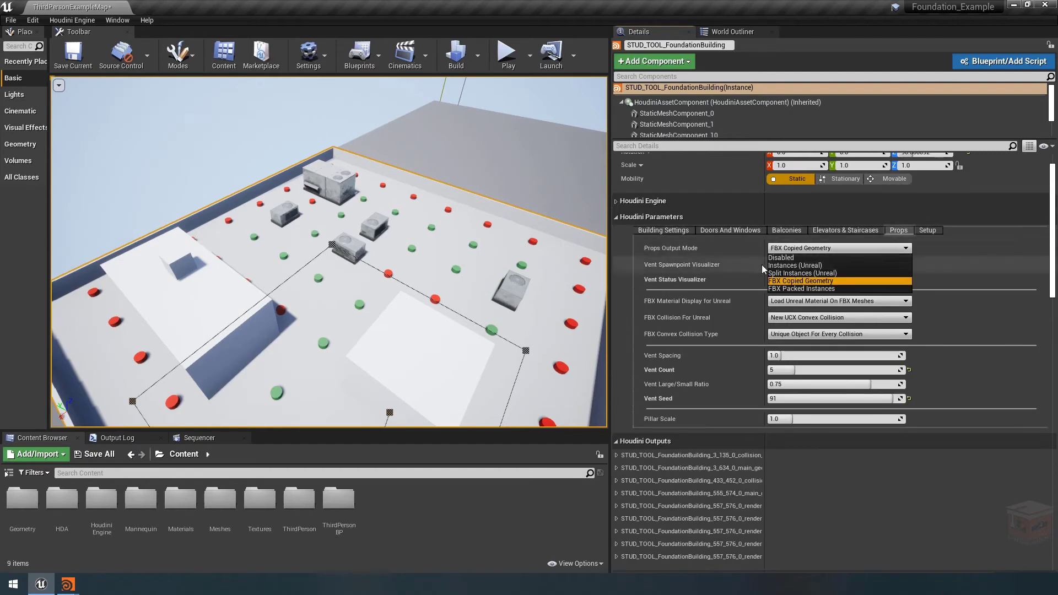
pyautogui.click(806, 266)
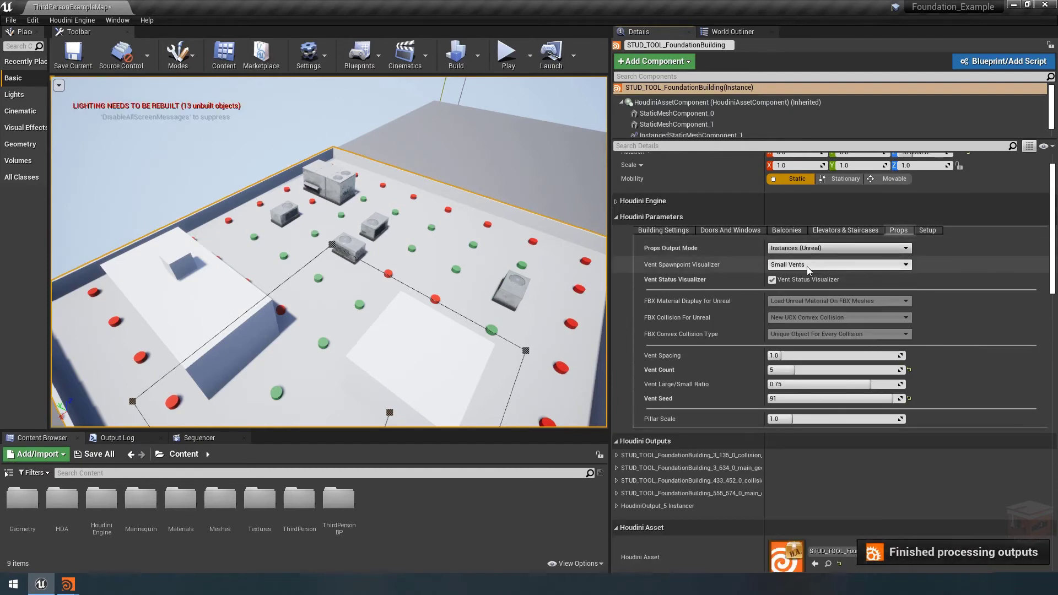
pyautogui.click(929, 230)
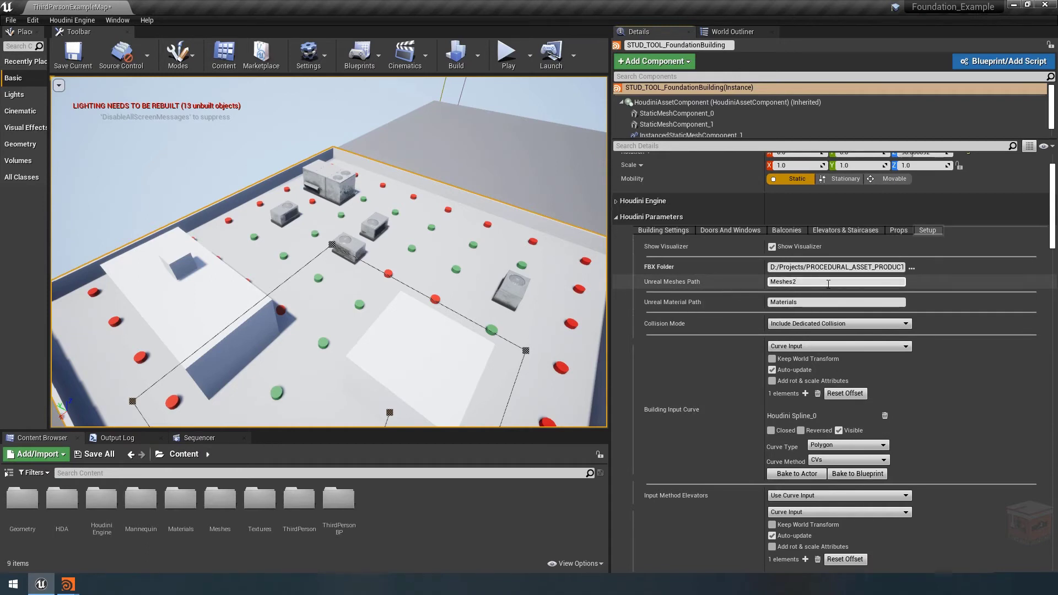
pyautogui.press('Return')
pyautogui.moveTo(377, 278); pyautogui.dragTo(368, 237)
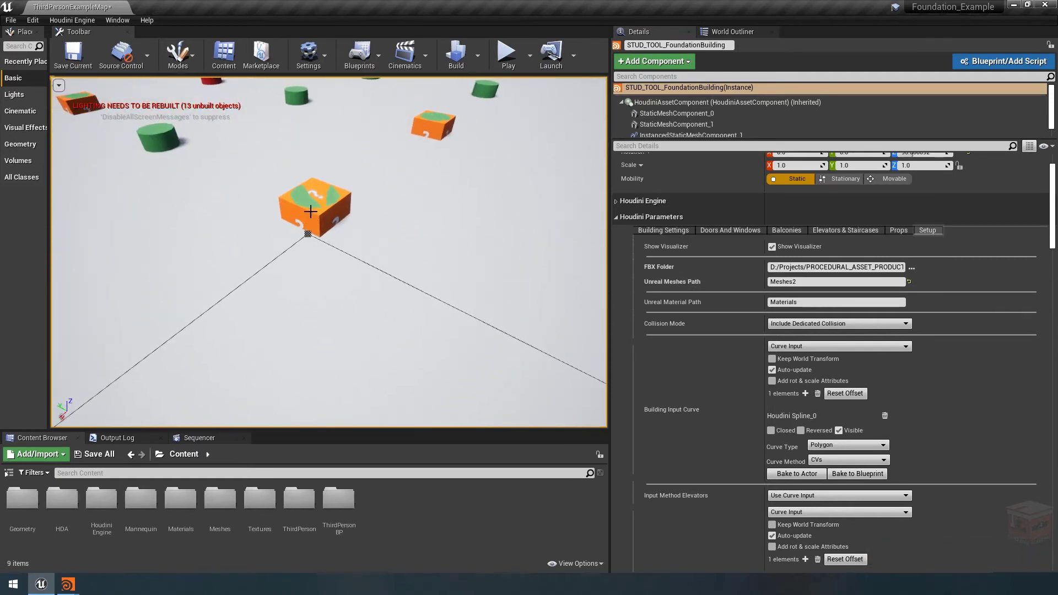
pyautogui.moveTo(378, 231); pyautogui.dragTo(433, 262)
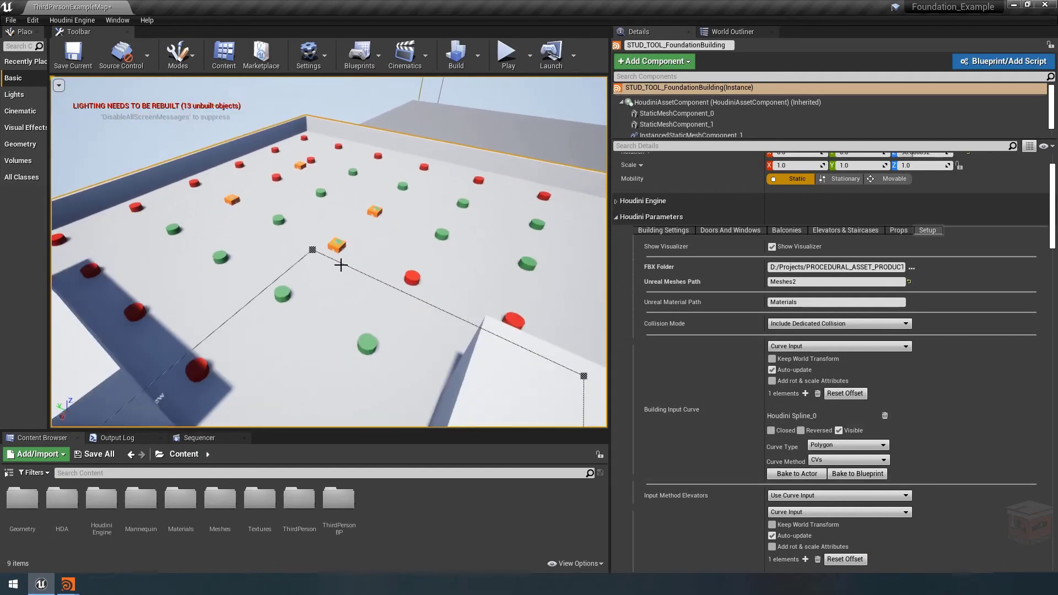
# Expand the HoudiniOutput_5 Instancer output to inspect it, then collapse it again.
pyautogui.scroll(-5, 1056, 282)
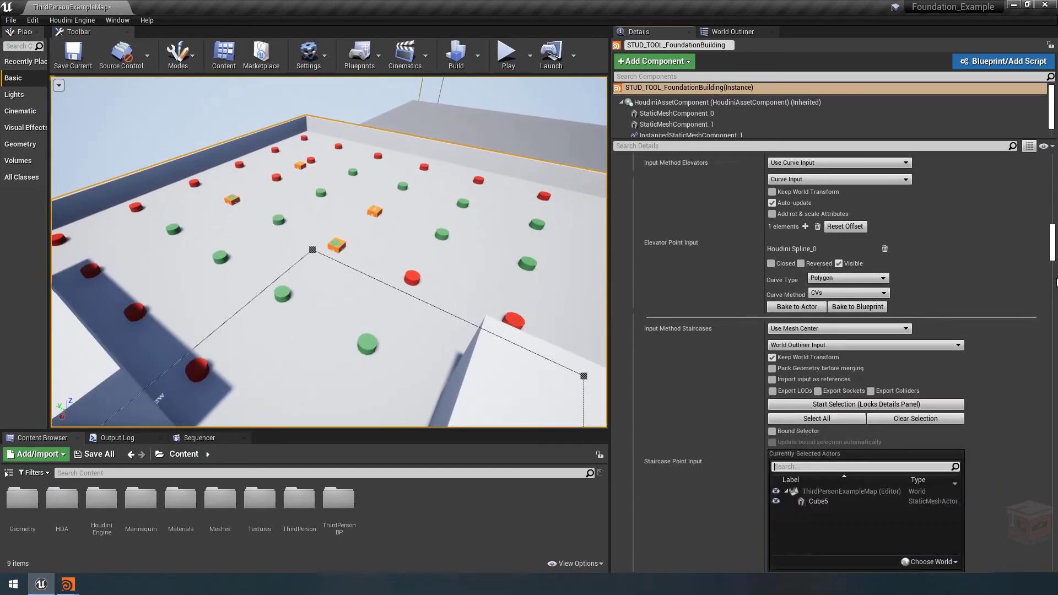
pyautogui.scroll(-4, 826, 358)
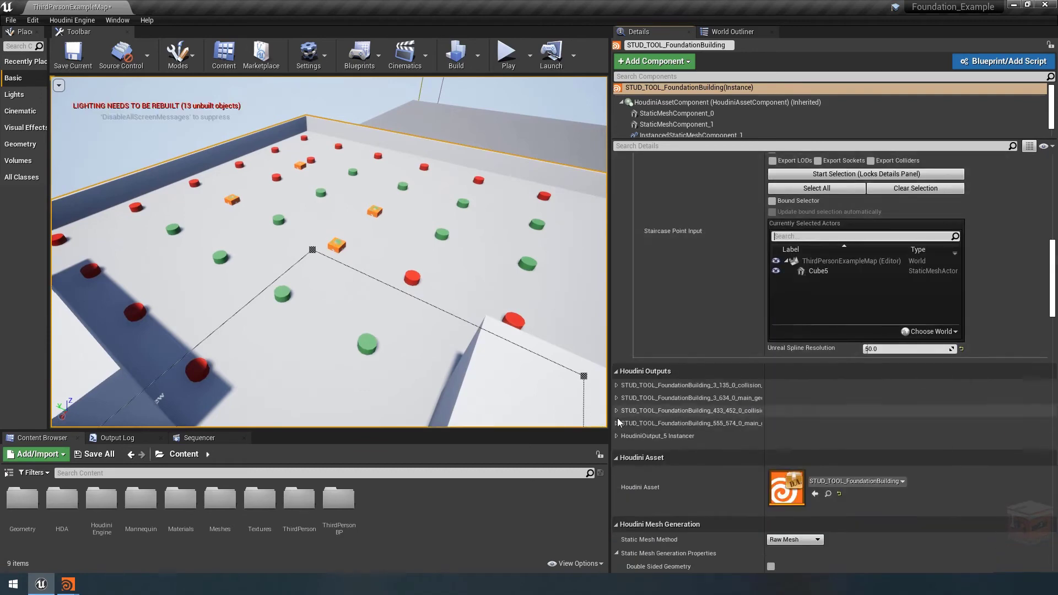
pyautogui.click(615, 436)
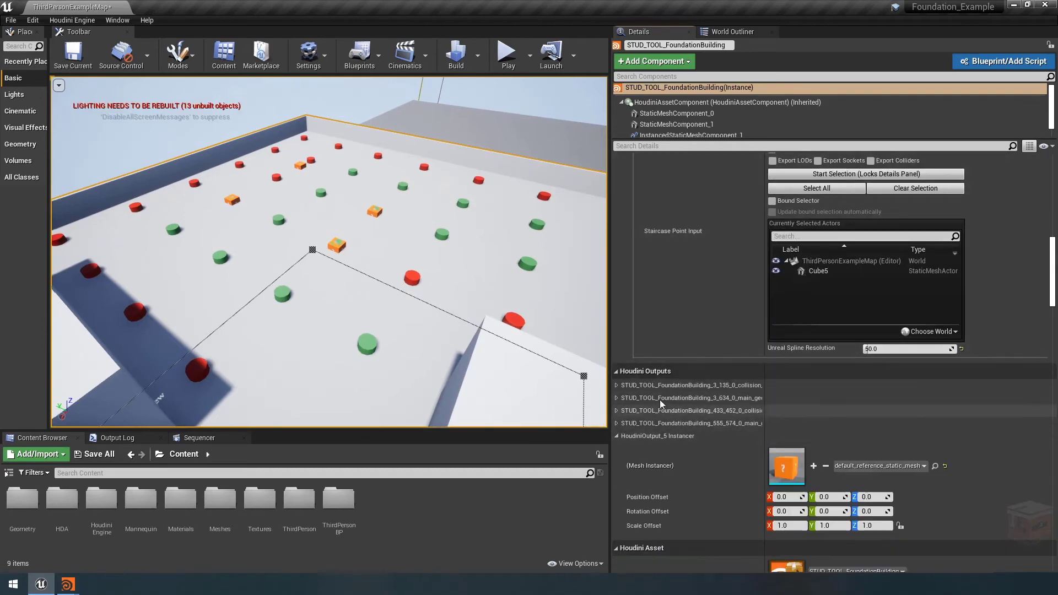
pyautogui.scroll(-1, 656, 385)
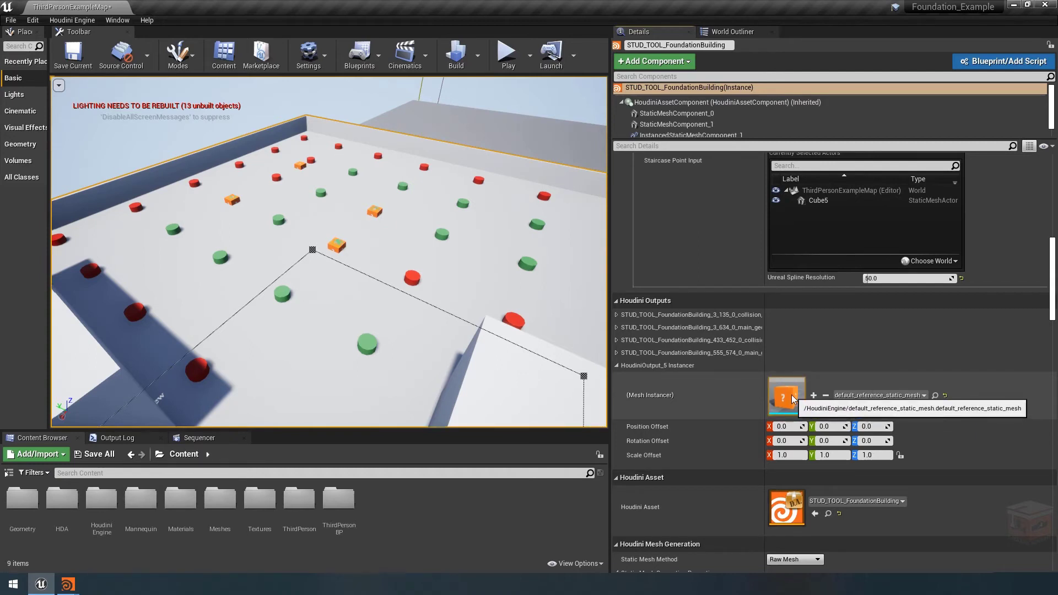
pyautogui.click(617, 365)
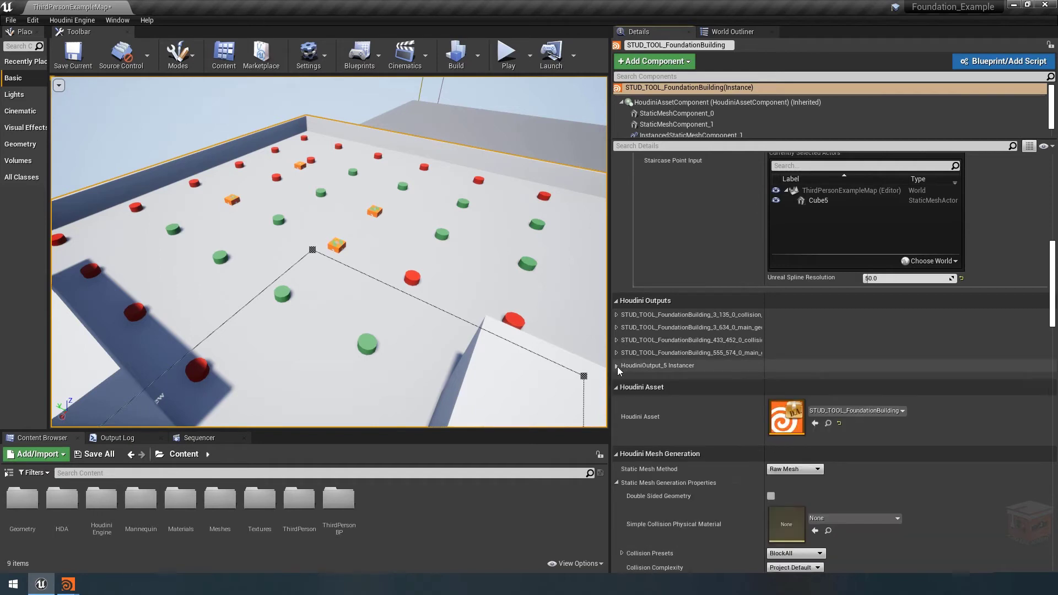
# Browse the Content Browser to Meshes > Prefabs > Roof and frame the building.
pyautogui.doubleClick(222, 501)
pyautogui.doubleClick(22, 499)
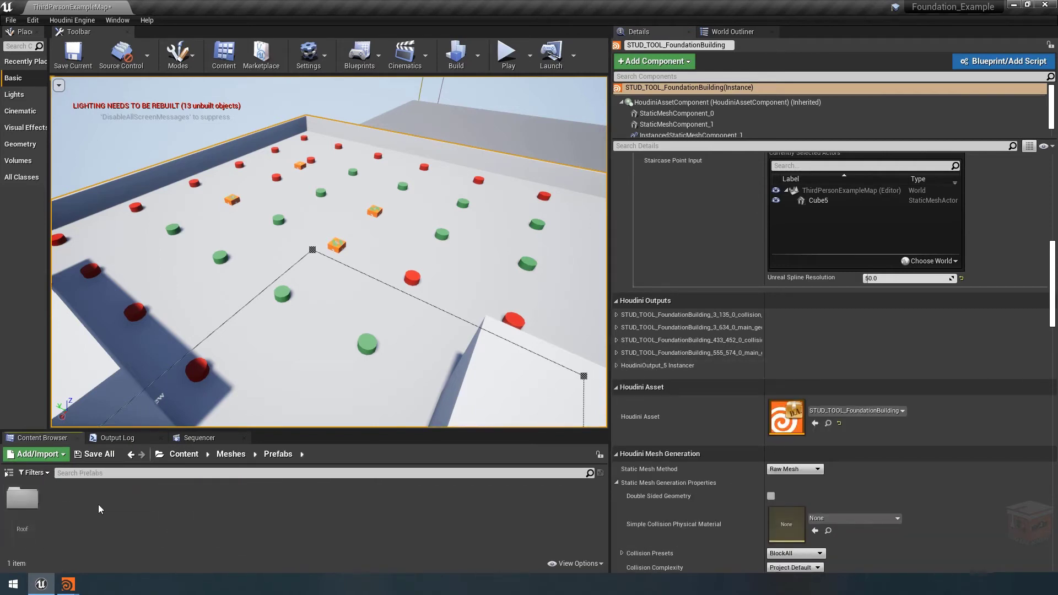
pyautogui.doubleClick(6, 498)
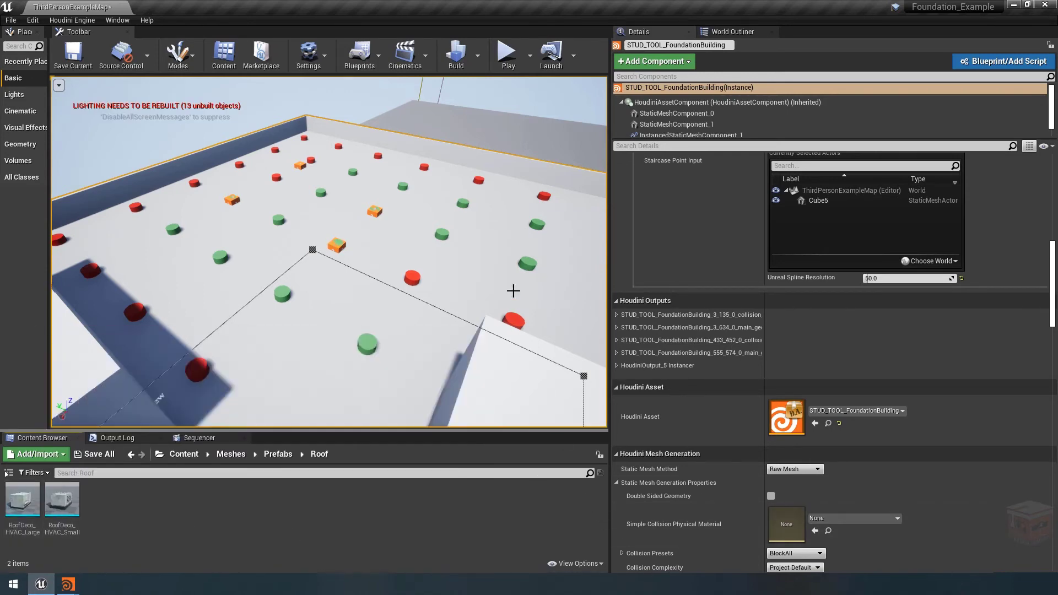
pyautogui.press('f')
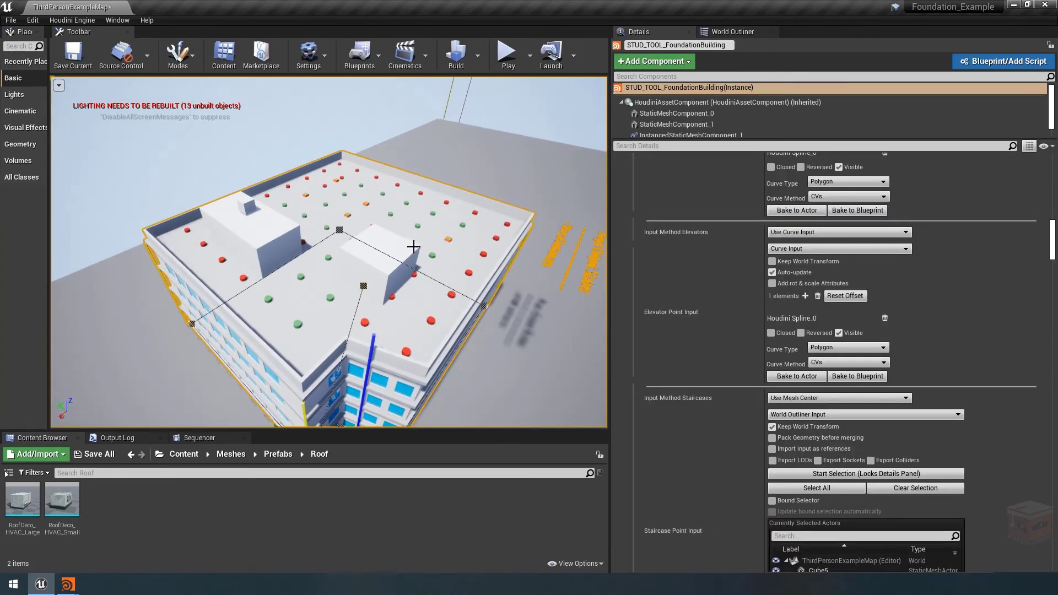
# Change Unreal Meshes Path from Meshes2 back to Meshes, recook, and deselect the building.
pyautogui.scroll(10, 949, 252)
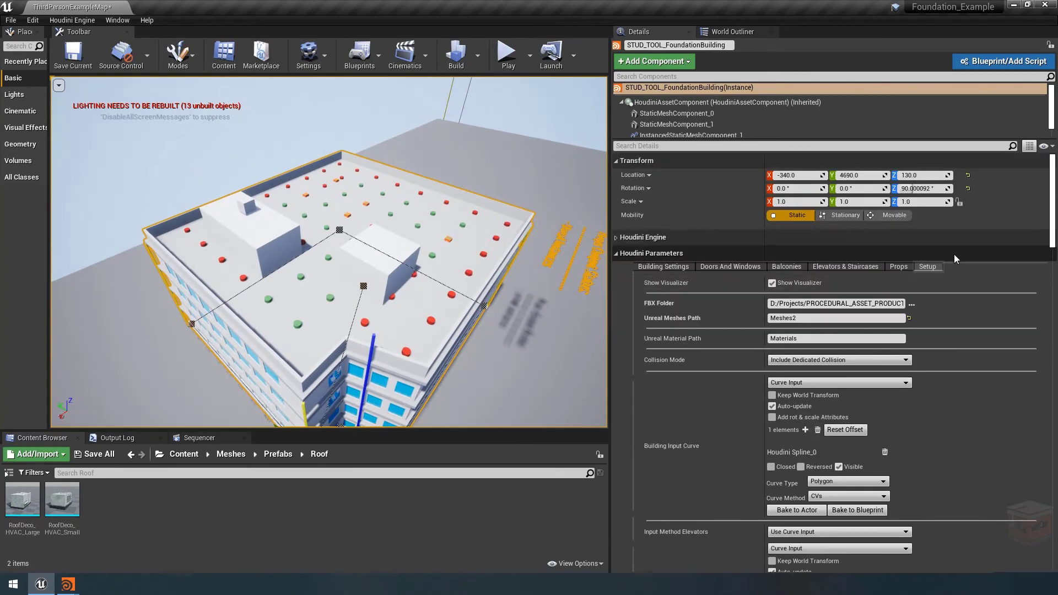
pyautogui.click(819, 319)
pyautogui.write('2')
pyautogui.press('BackSpace')
pyautogui.press('Return')
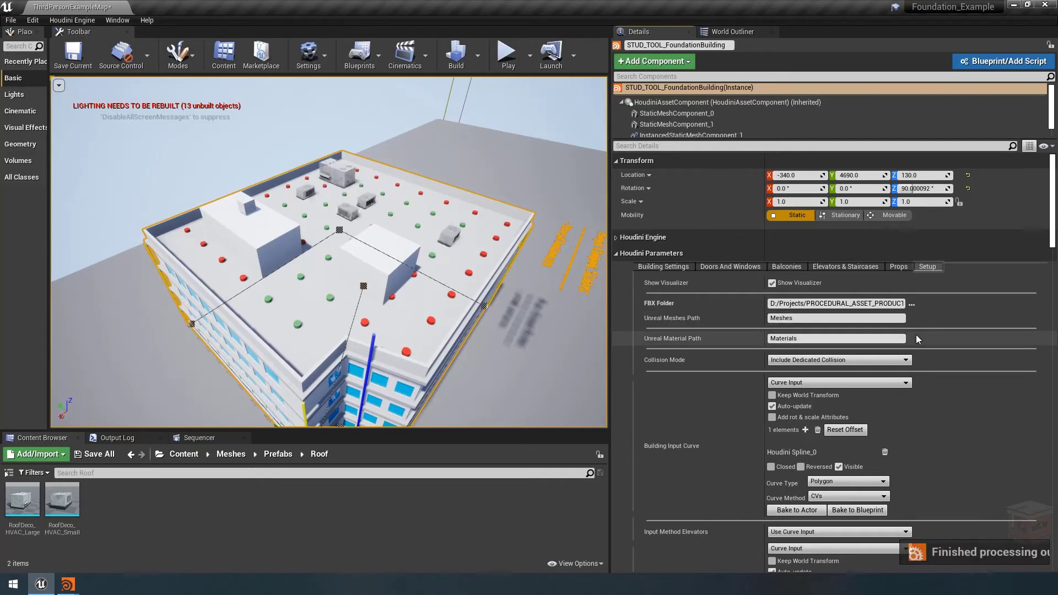
pyautogui.click(462, 395)
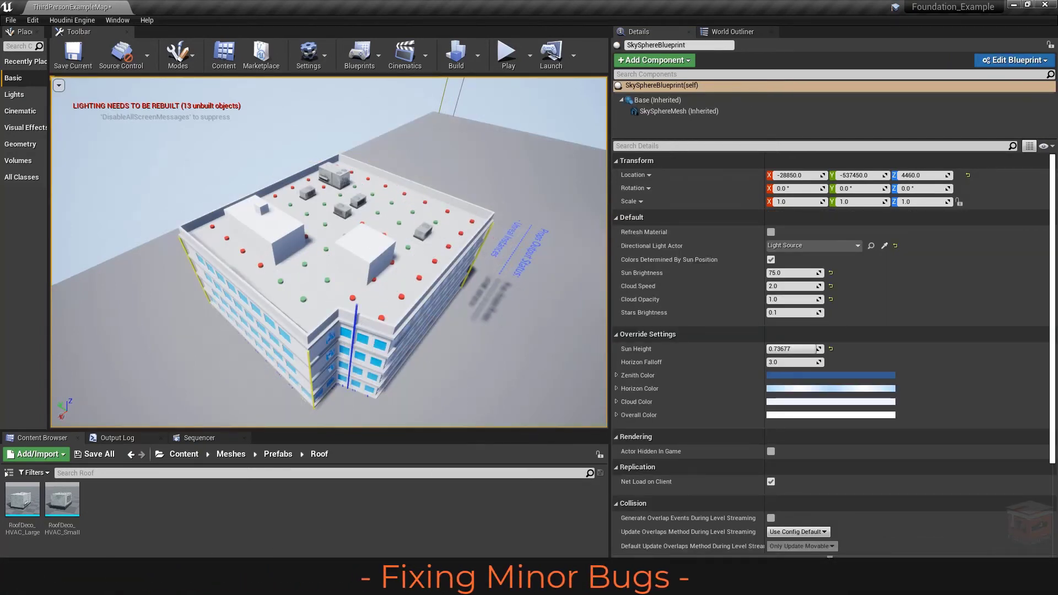
# Back in Houdini, set the display flag on the OUT_CornerVisualizer node.
pyautogui.click(61, 538)
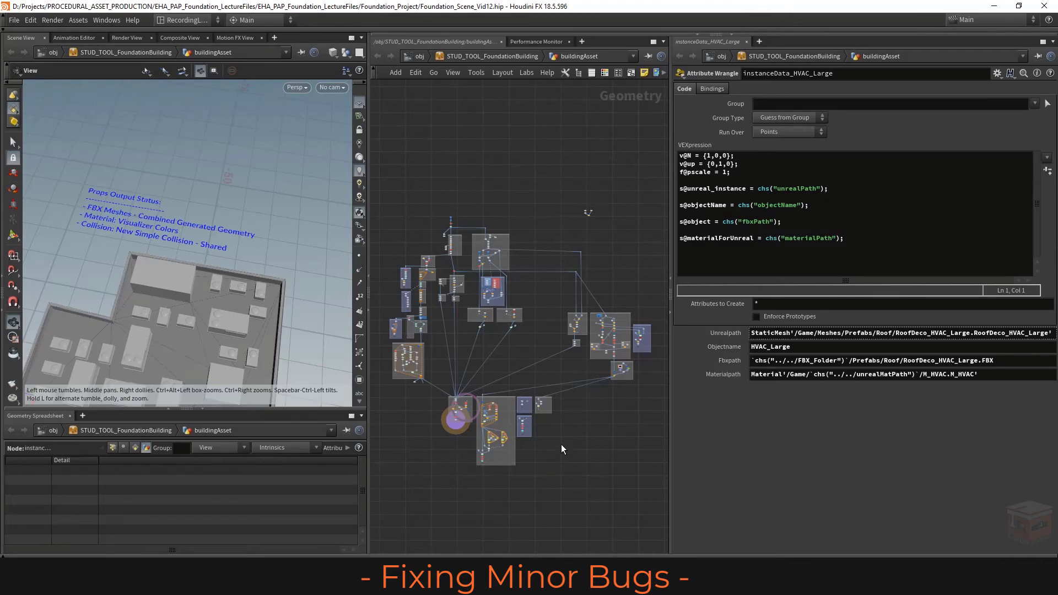
pyautogui.moveTo(553, 431); pyautogui.dragTo(607, 463, button='middle')
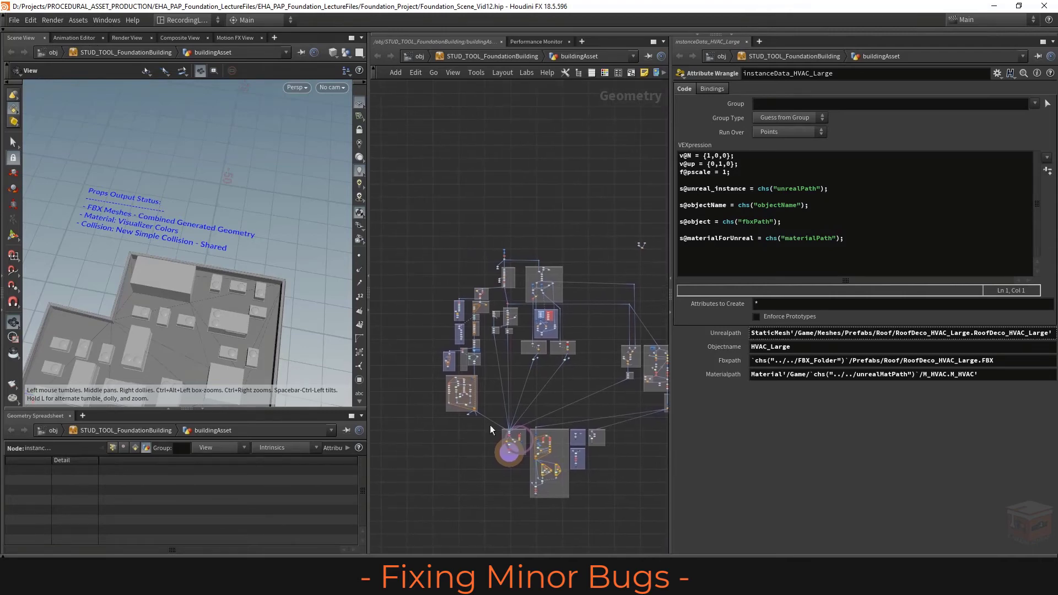
pyautogui.scroll(8, 462, 335)
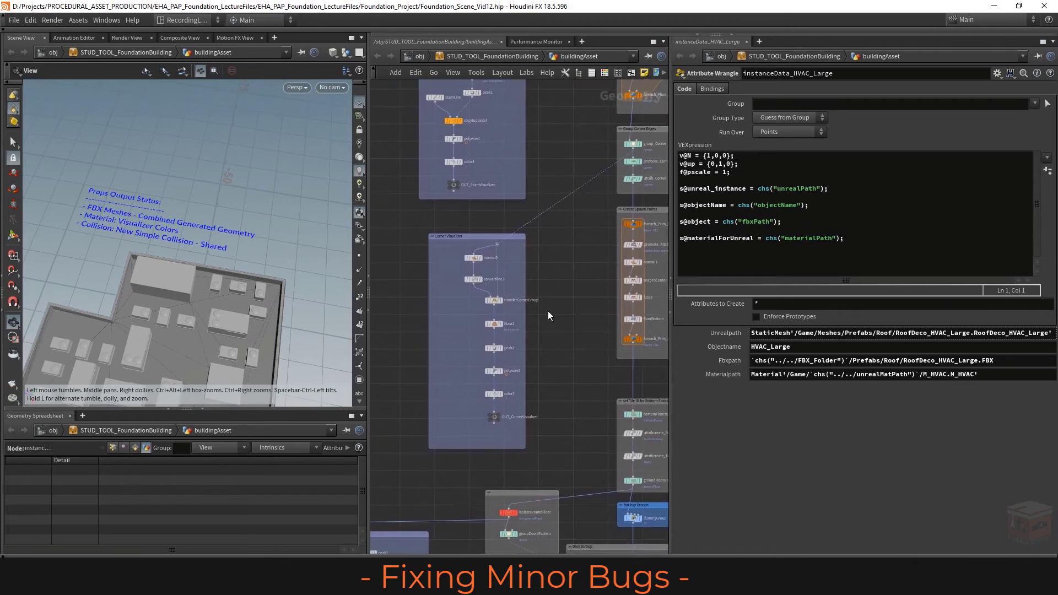
pyautogui.moveTo(594, 369); pyautogui.dragTo(625, 370, button='middle')
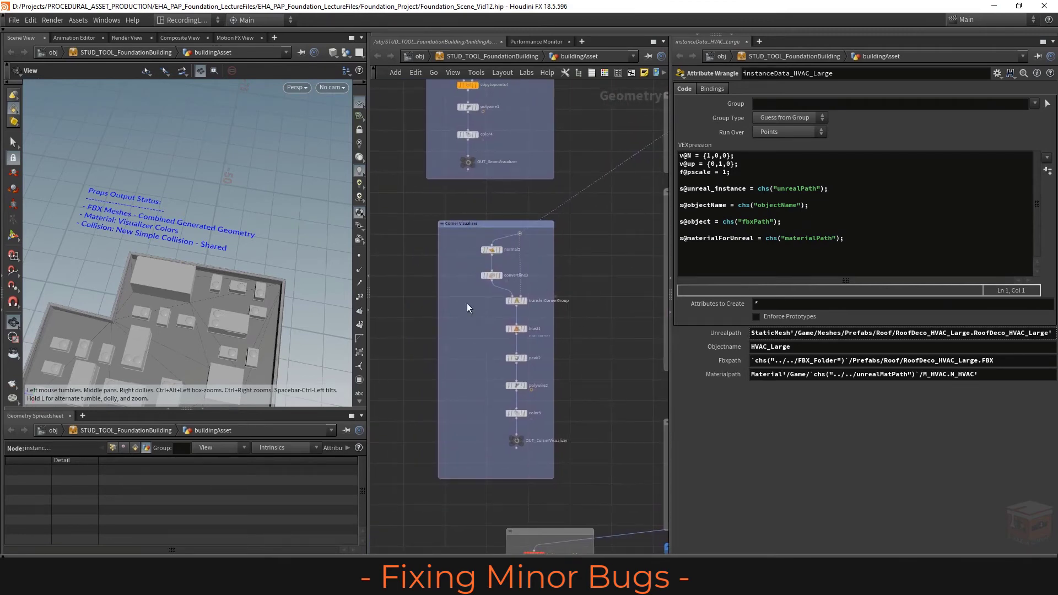
pyautogui.click(524, 439)
# Hide other objects in the viewport and display the attrib_Corner output instead.
pyautogui.moveTo(210, 305); pyautogui.dragTo(242, 269)
pyautogui.click(347, 53)
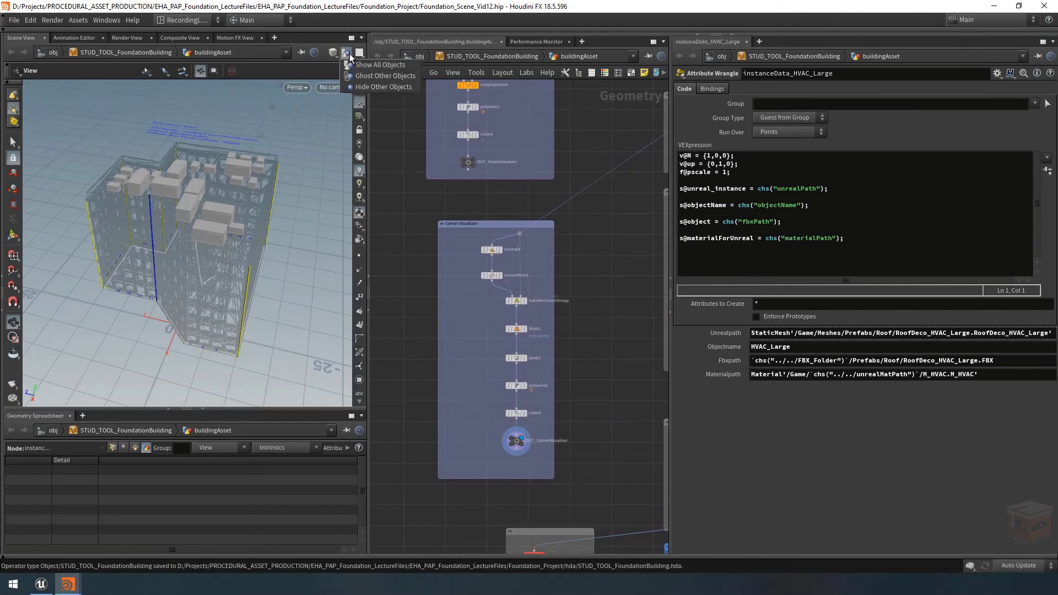
pyautogui.click(377, 87)
pyautogui.moveTo(182, 236); pyautogui.dragTo(147, 228)
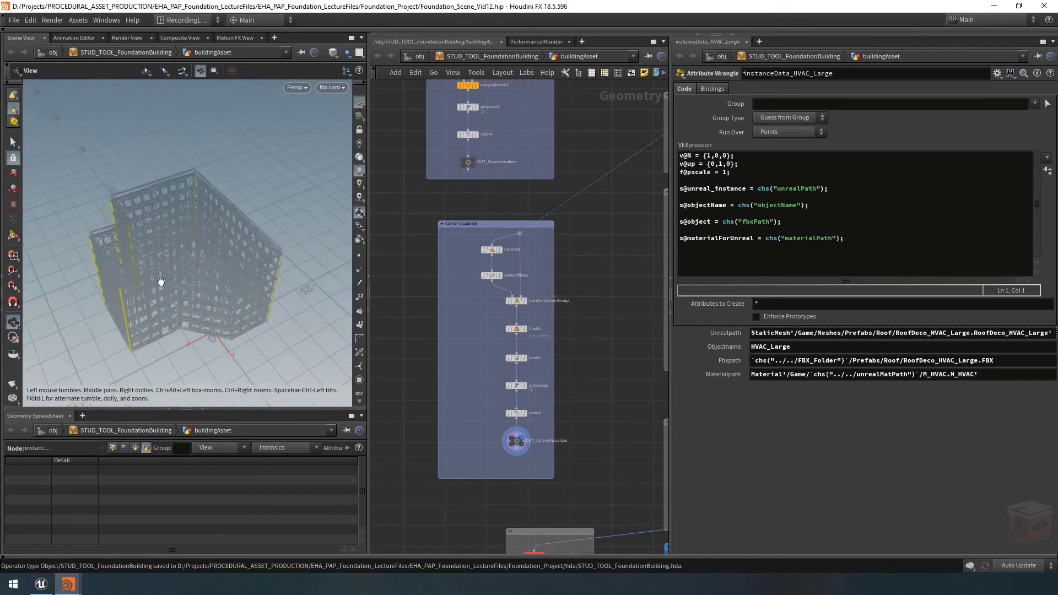
pyautogui.moveTo(237, 306); pyautogui.dragTo(259, 300)
pyautogui.scroll(-3, 429, 329)
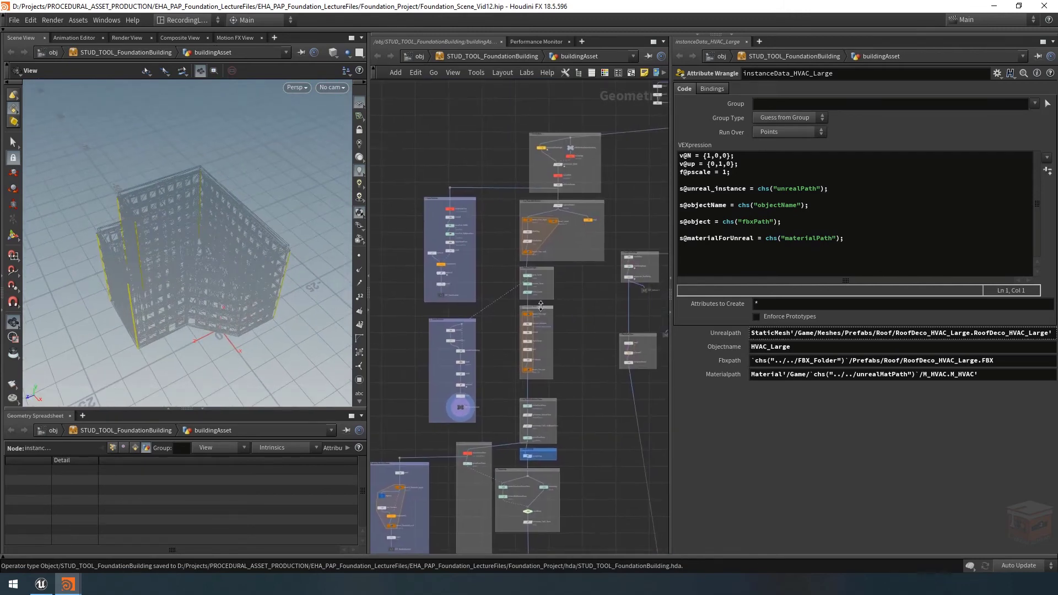
pyautogui.scroll(3, 520, 296)
pyautogui.scroll(2, 520, 295)
pyautogui.click(553, 290)
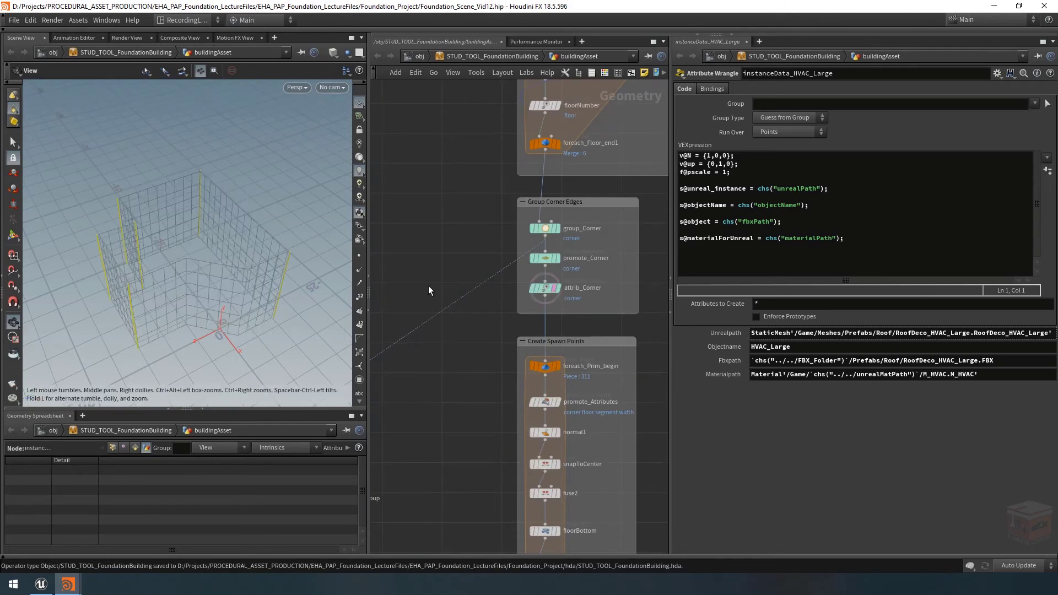
pyautogui.moveTo(240, 277)
pyautogui.mouseDown()
pyautogui.moveTo(243, 264)
pyautogui.moveTo(185, 248)
pyautogui.moveTo(122, 278)
pyautogui.moveTo(128, 255)
pyautogui.moveTo(225, 272)
pyautogui.mouseUp()
pyautogui.scroll(5, 204, 265)
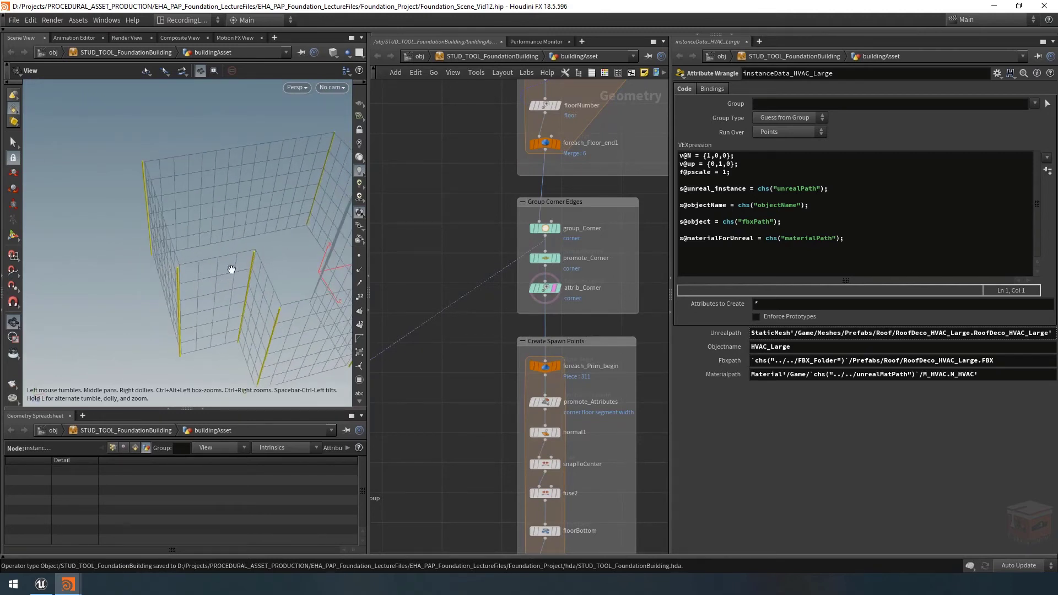
pyautogui.scroll(-5, 497, 246)
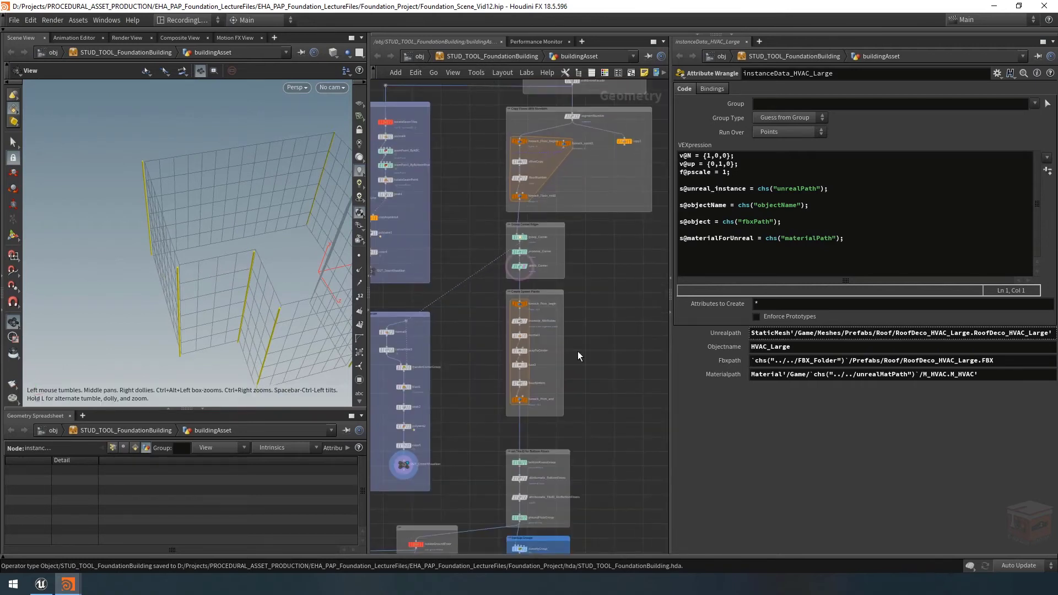
pyautogui.moveTo(68, 583)
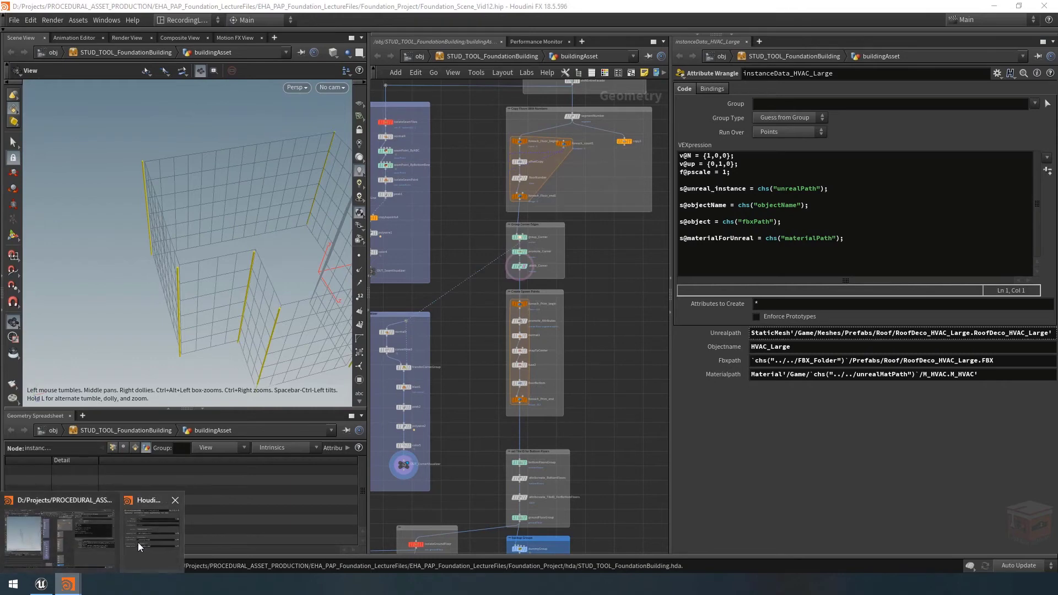
# Set Wall Segment Width to 20 under Building Settings in the floating parameter window.
pyautogui.click(137, 542)
pyautogui.moveTo(201, 178); pyautogui.dragTo(759, 152)
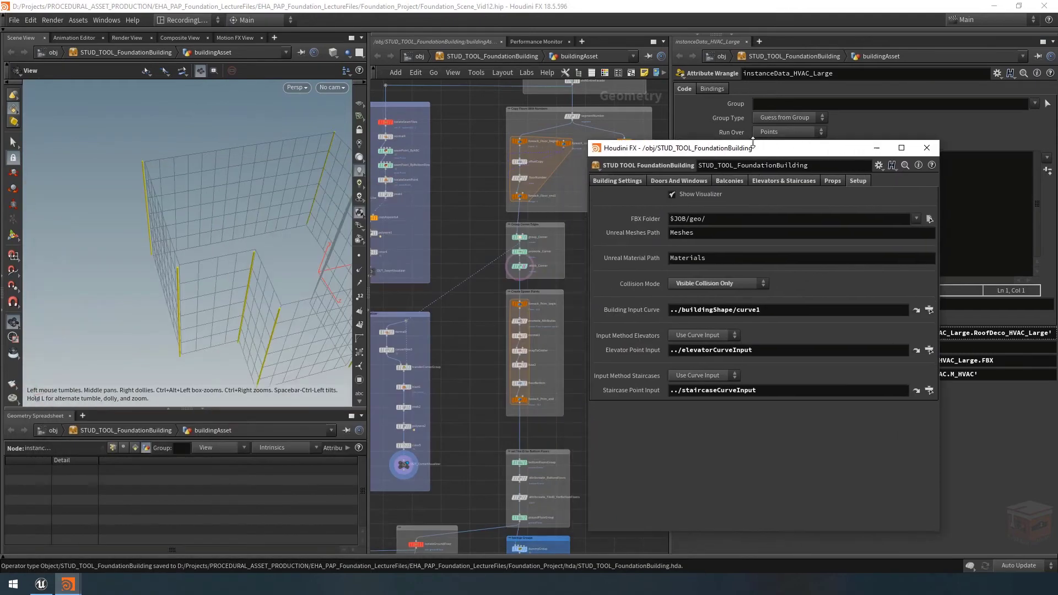
pyautogui.click(611, 182)
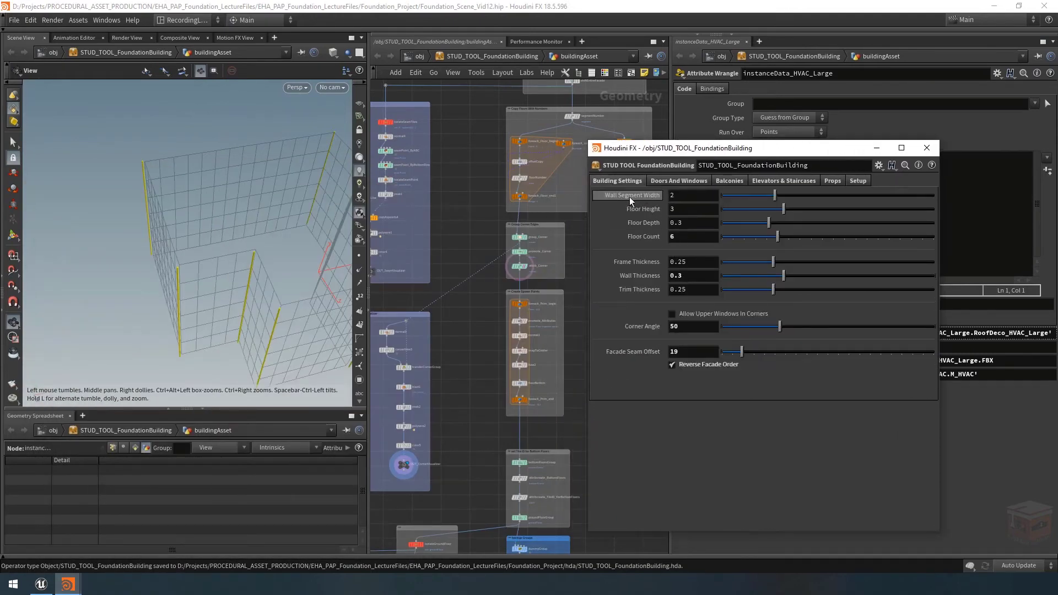
pyautogui.click(629, 196)
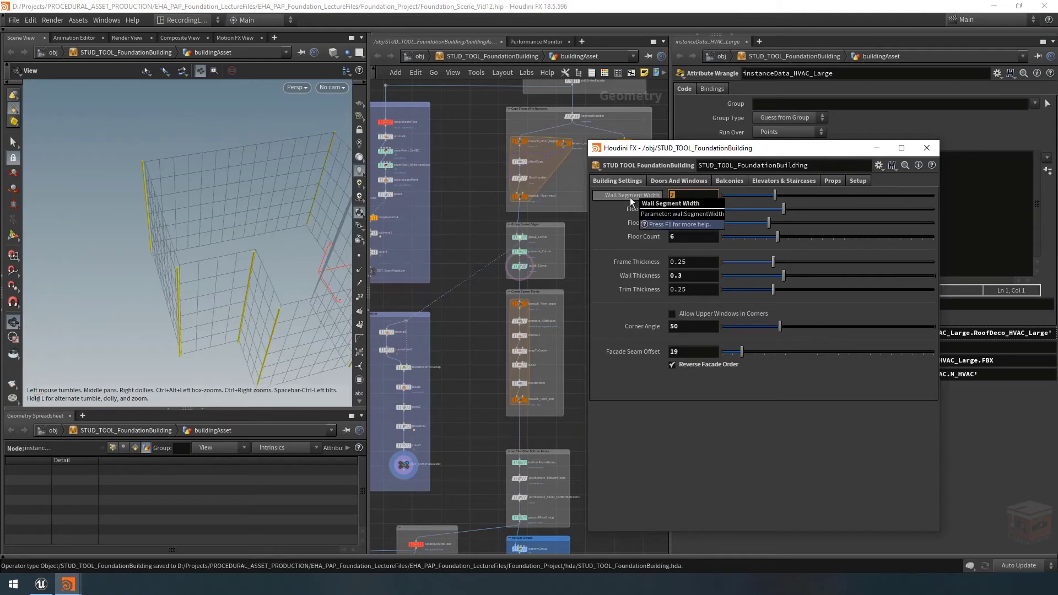
pyautogui.write('0')
pyautogui.press('Return')
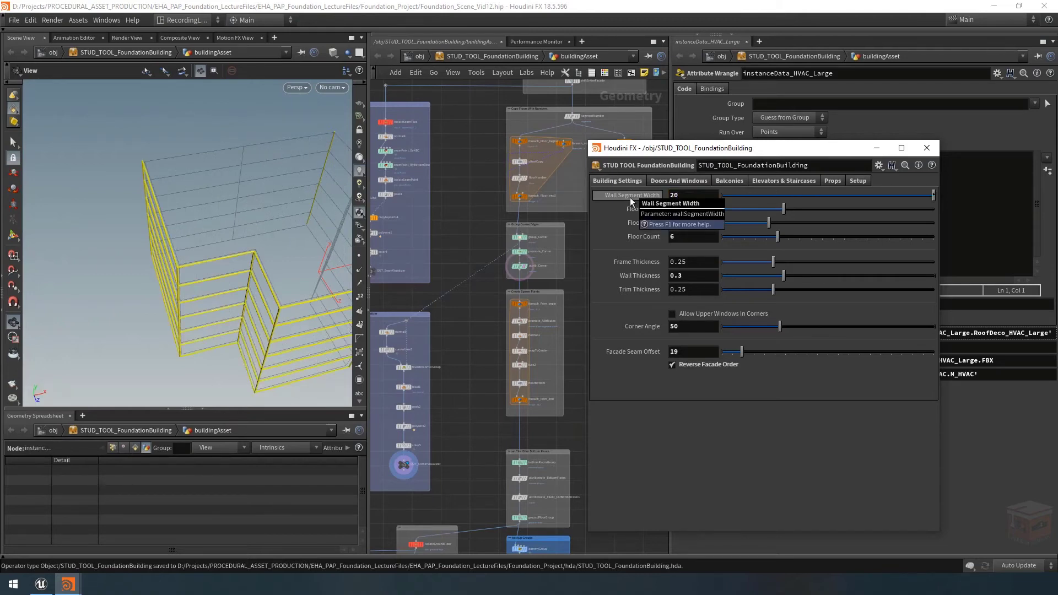
# Orbit to inspect the rebuilt floor-band walls, then minimize the parameter window.
pyautogui.moveTo(255, 229); pyautogui.dragTo(159, 222)
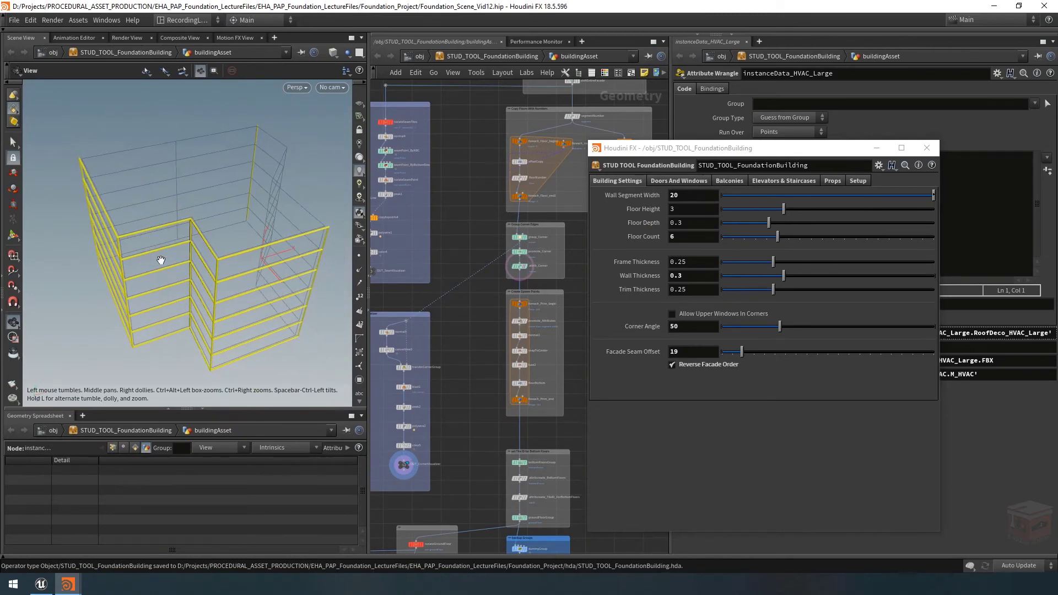
pyautogui.moveTo(161, 260); pyautogui.dragTo(149, 241)
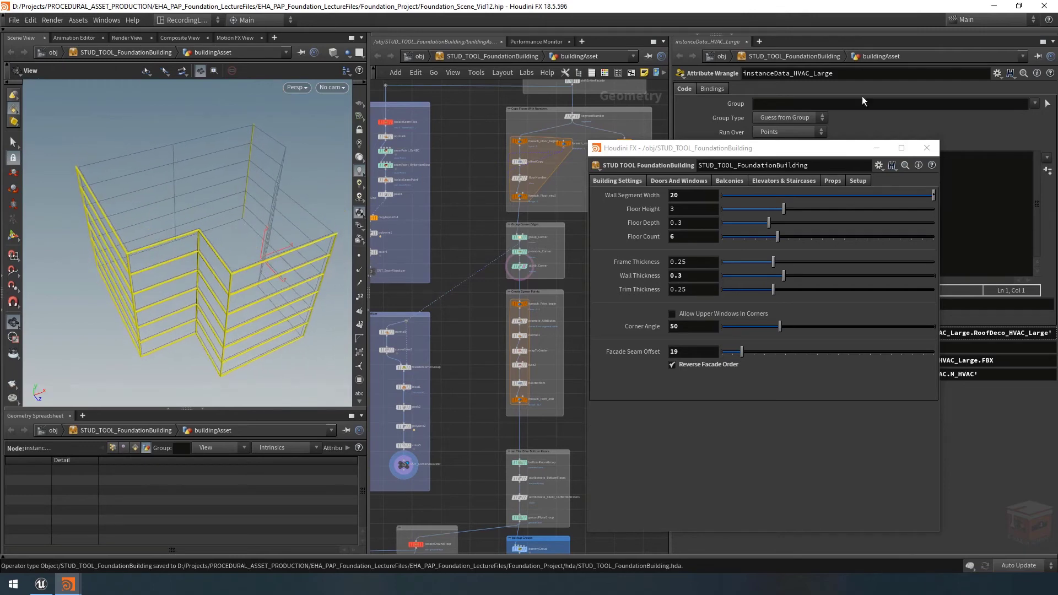
pyautogui.click(877, 149)
pyautogui.scroll(5, 487, 315)
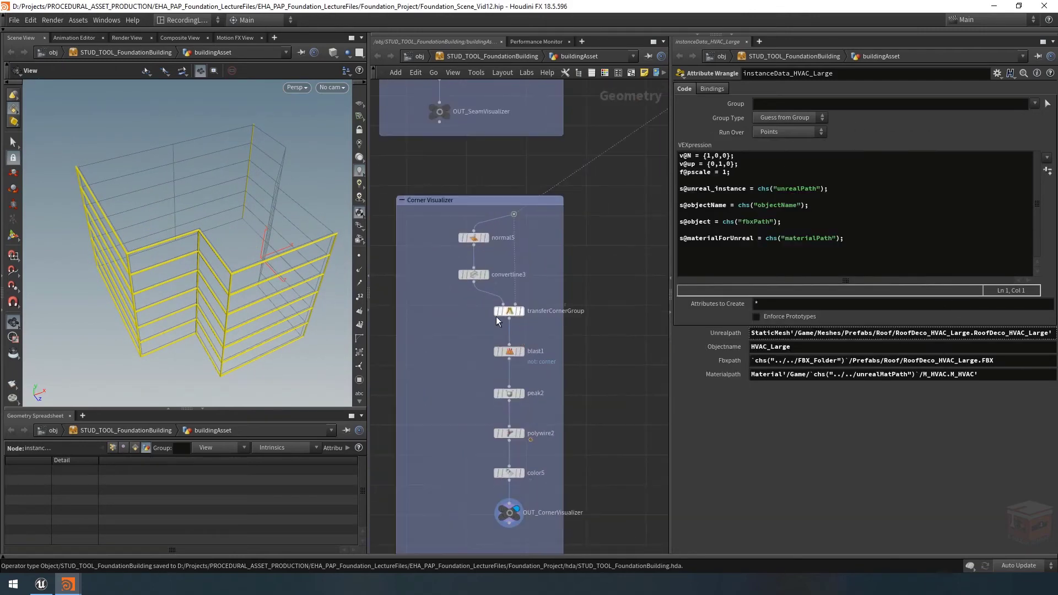
# Move the display flag through group_Corner, convertline3 and transferCornerGroup.
pyautogui.scroll(-5, 578, 361)
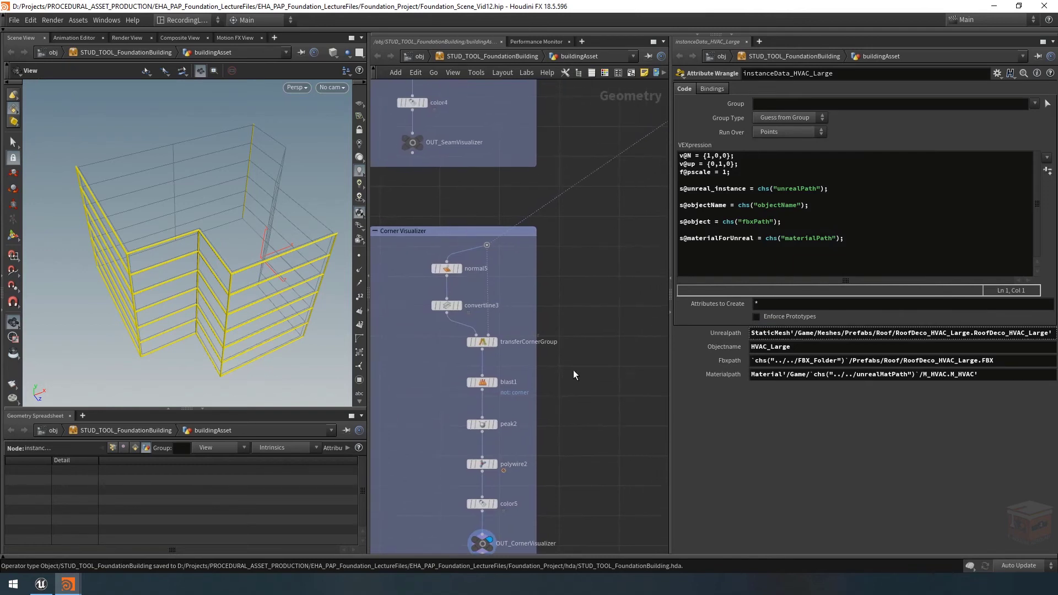
pyautogui.scroll(2, 582, 242)
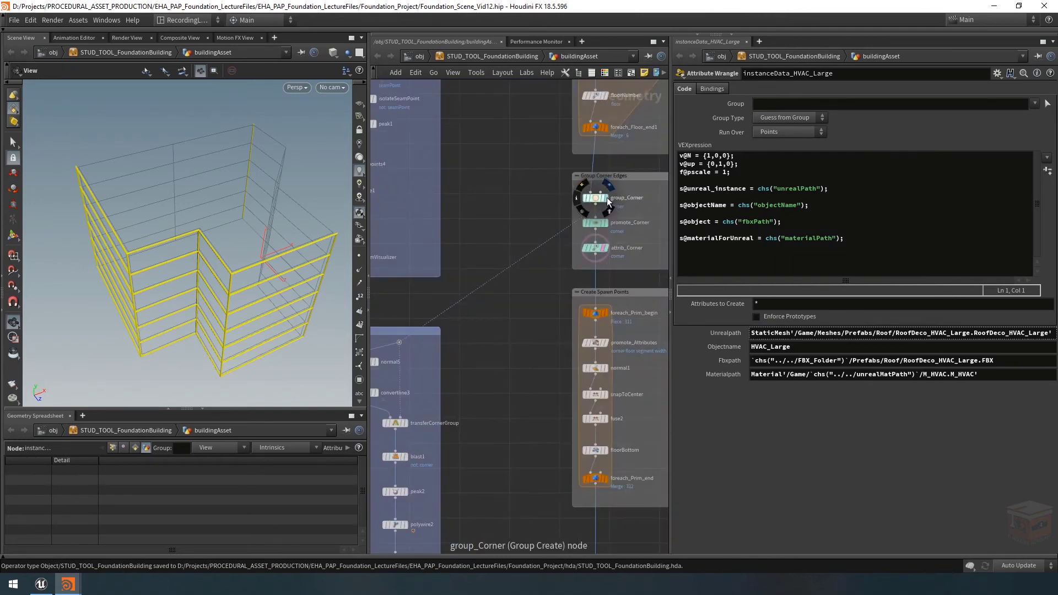
pyautogui.click(604, 196)
pyautogui.moveTo(202, 282); pyautogui.dragTo(250, 235)
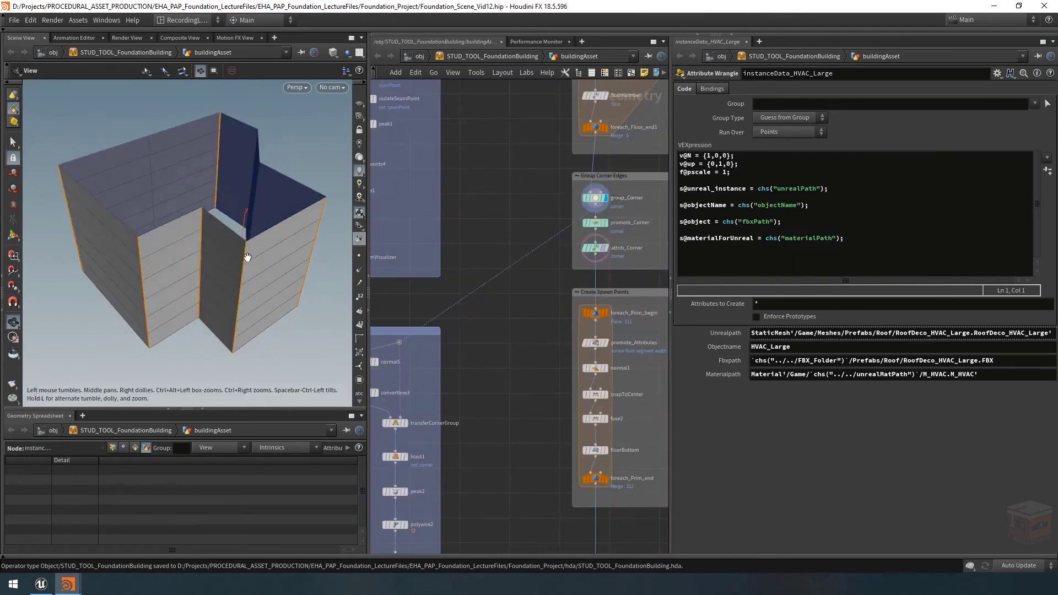
pyautogui.moveTo(449, 357); pyautogui.dragTo(491, 326, button='middle')
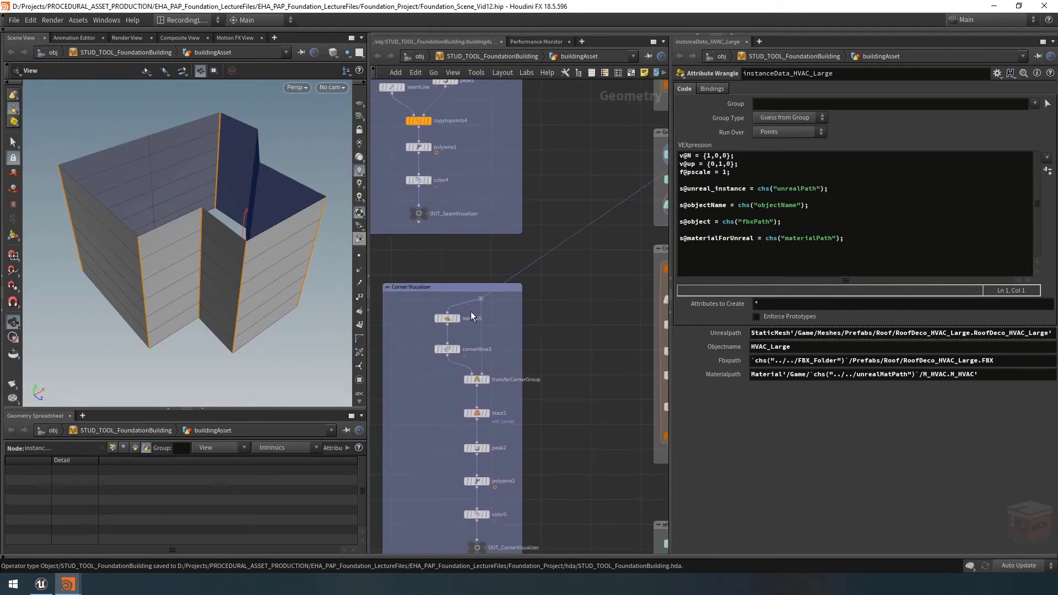
pyautogui.scroll(1, 485, 382)
pyautogui.click(452, 343)
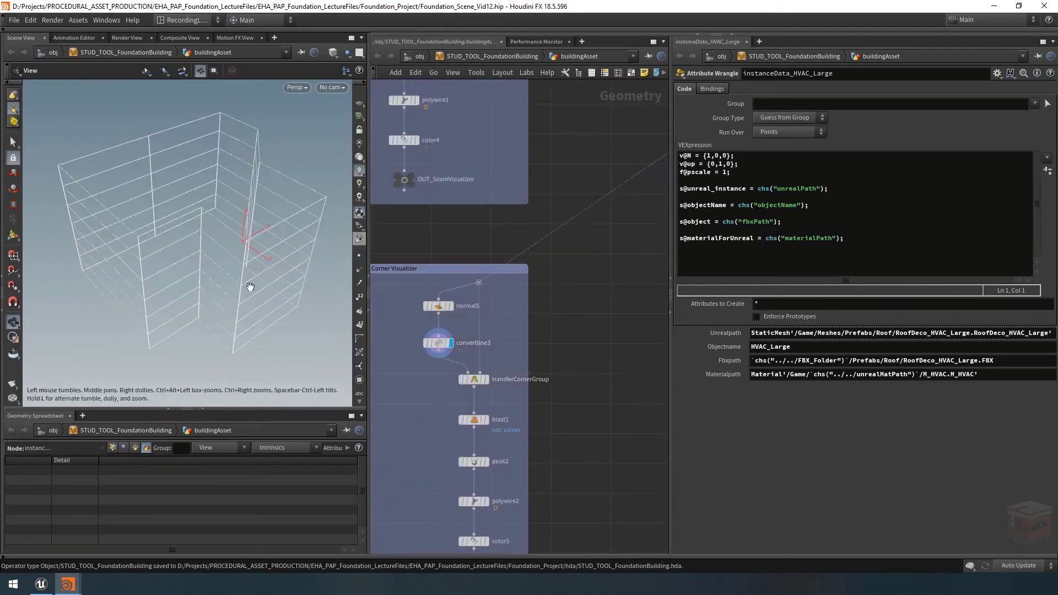
pyautogui.moveTo(250, 287); pyautogui.dragTo(270, 300)
pyautogui.click(487, 379)
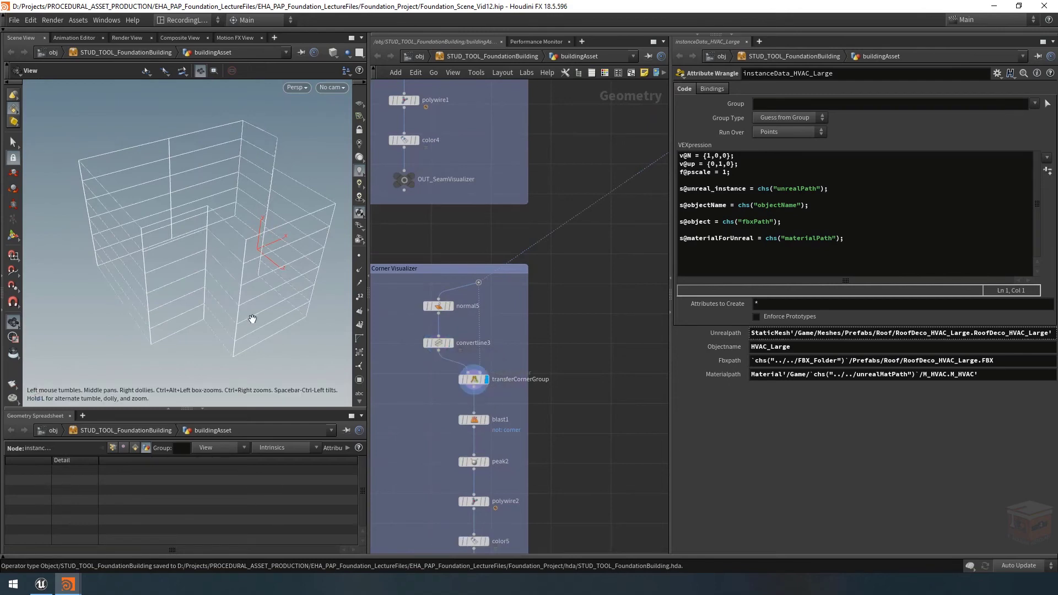
# Switch the group list to edge groups, then display blast1's corner-edges-only output.
pyautogui.click(360, 381)
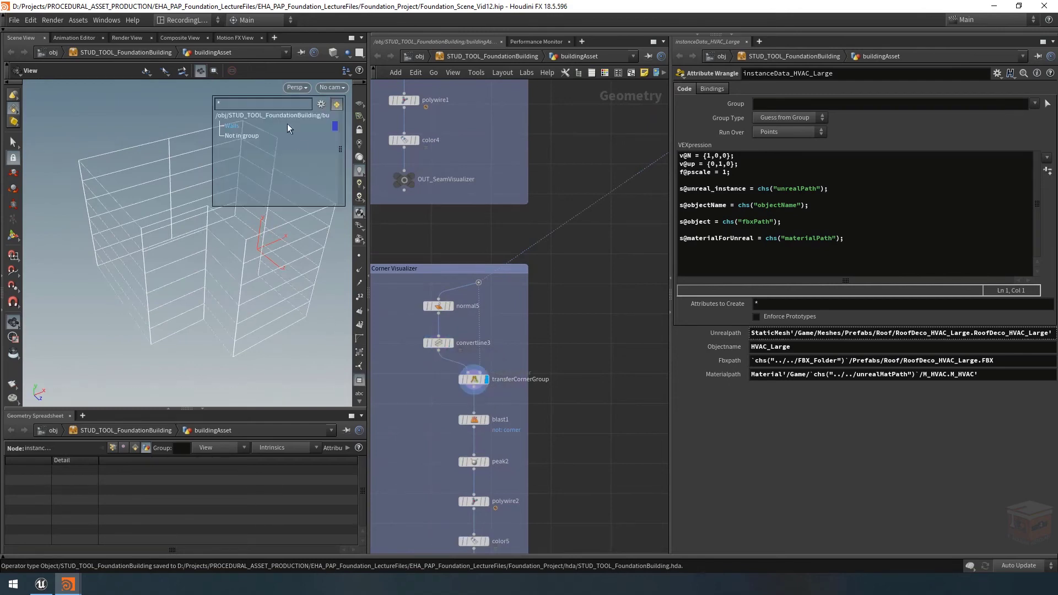
pyautogui.click(322, 104)
pyautogui.click(346, 150)
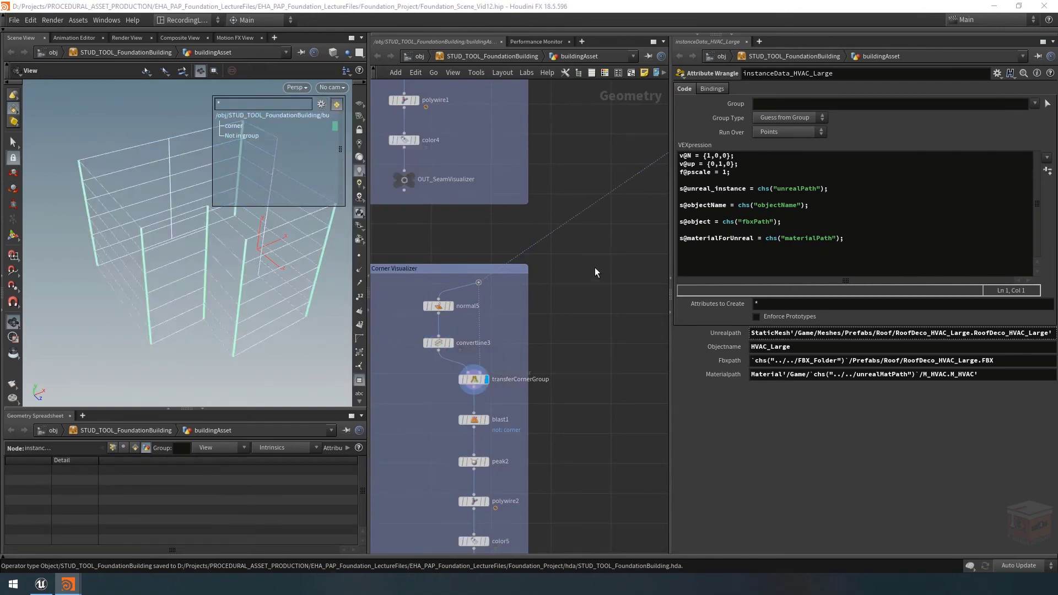
pyautogui.moveTo(303, 338); pyautogui.dragTo(283, 337, button='middle')
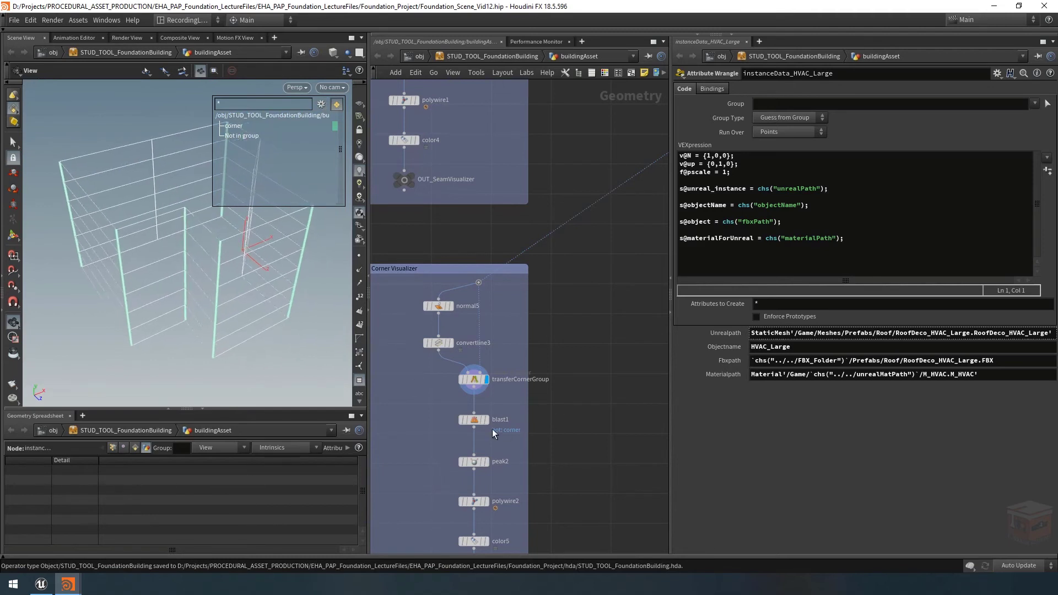
pyautogui.scroll(2, 487, 421)
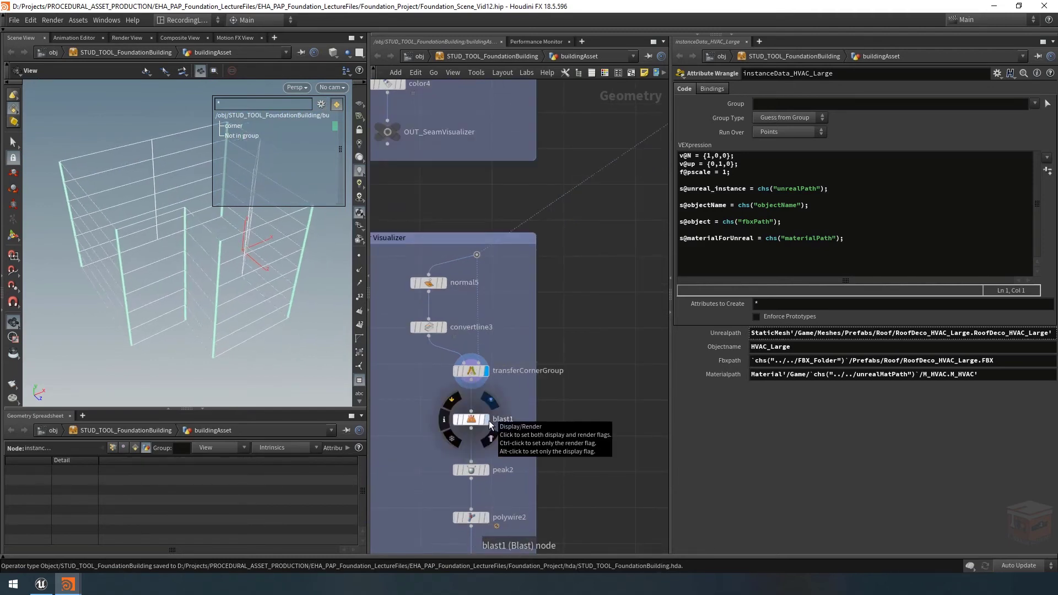
pyautogui.click(488, 421)
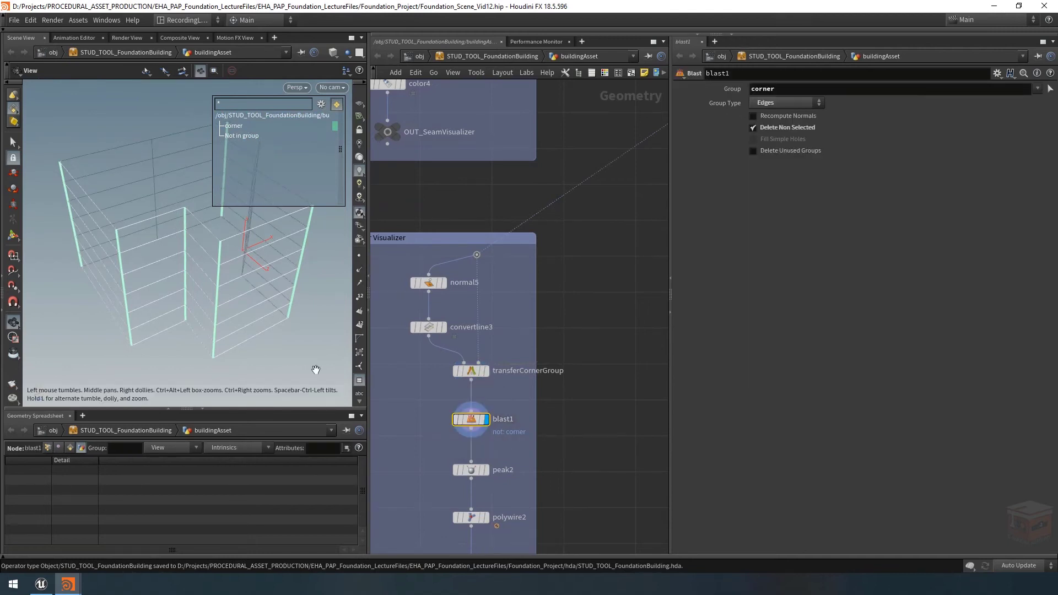
# Orbit the viewport to inspect the wireframe building's corner edges.
pyautogui.moveTo(307, 340); pyautogui.dragTo(302, 337)
pyautogui.moveTo(476, 419)
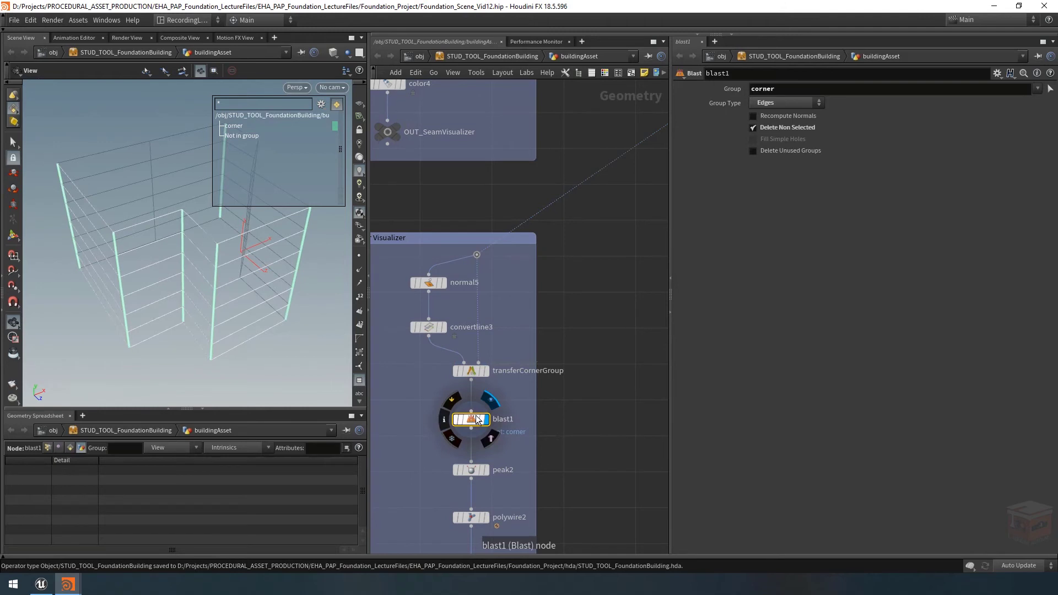
pyautogui.moveTo(278, 351); pyautogui.dragTo(163, 287)
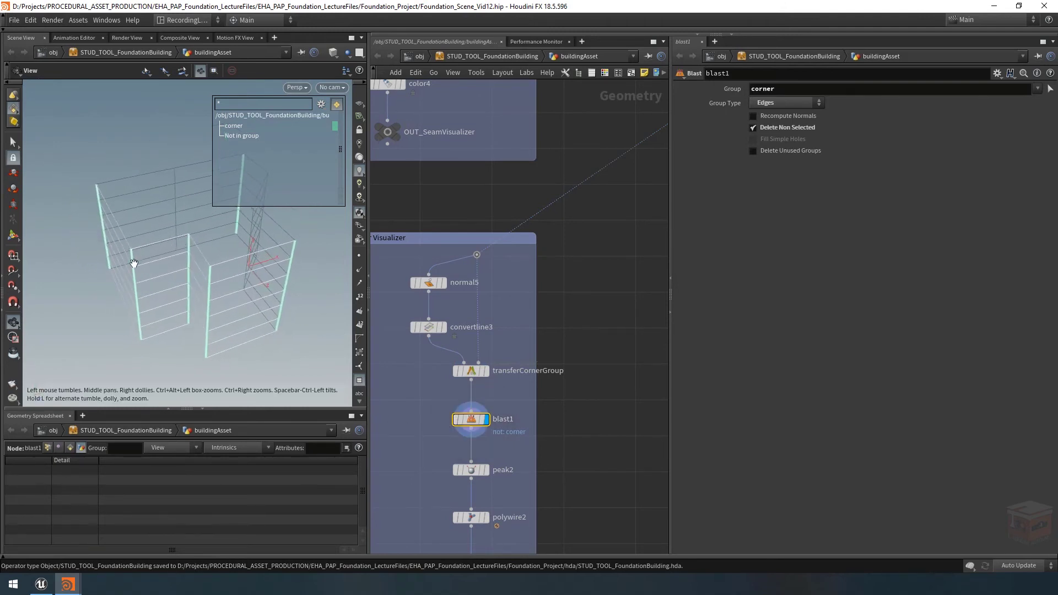
pyautogui.moveTo(135, 251); pyautogui.dragTo(168, 241)
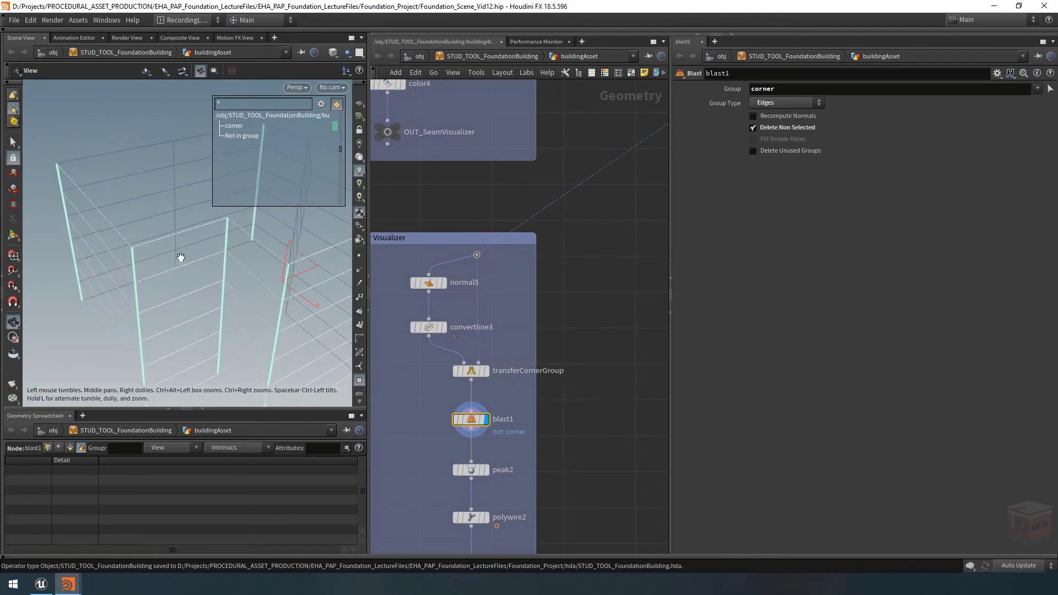
# Drag blast1 out of the Corner Visualizer chain to the left.
pyautogui.moveTo(477, 415)
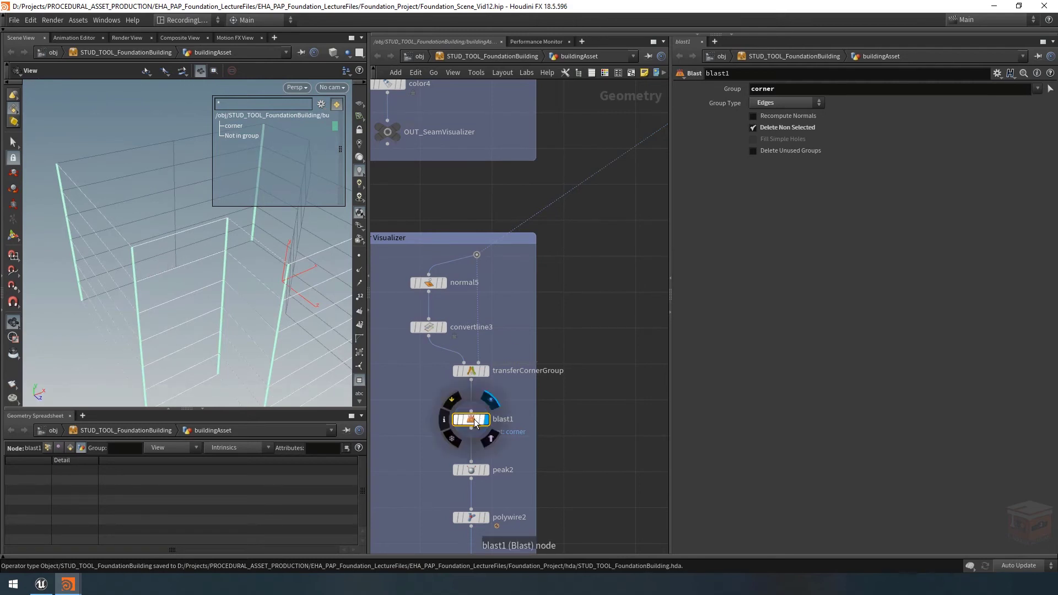
pyautogui.scroll(-3, 589, 410)
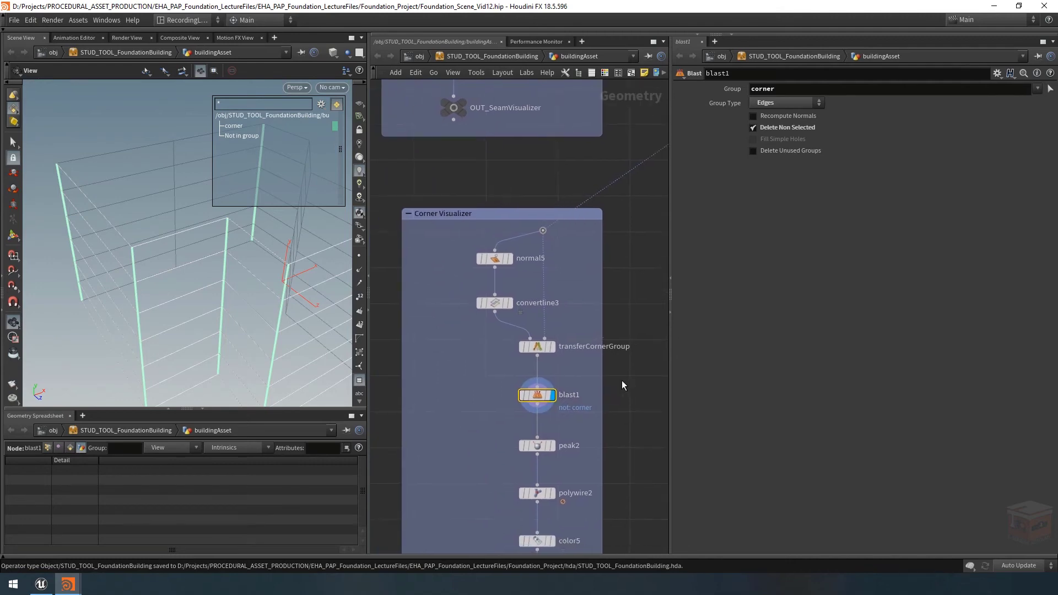
pyautogui.moveTo(557, 391); pyautogui.dragTo(498, 391)
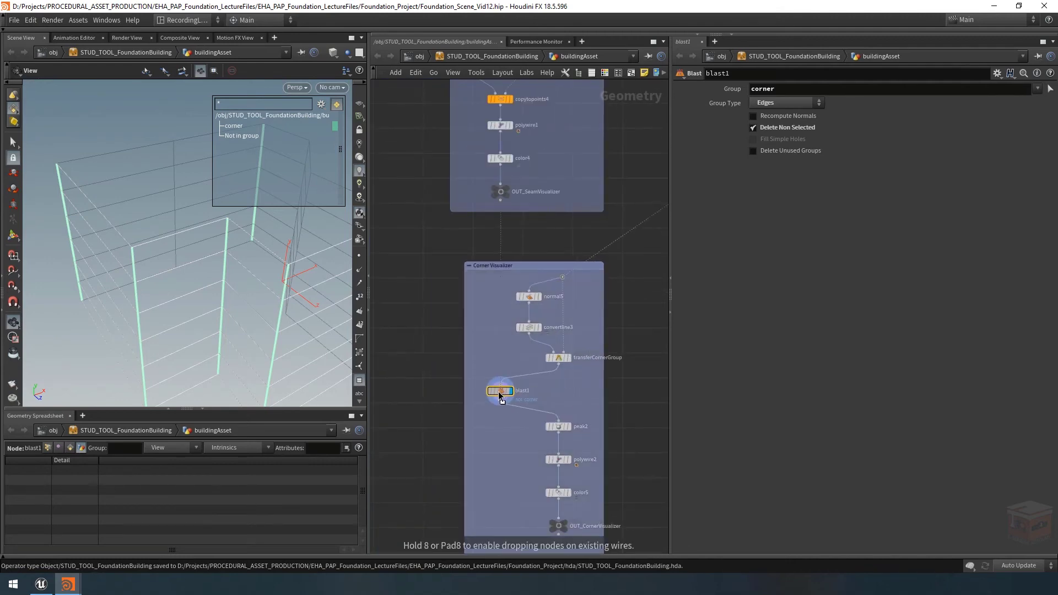
pyautogui.scroll(2, 577, 394)
# Add a Dissolve node fed by transferCornerGroup and feeding peak2 in place of blast1.
pyautogui.press('Tab')
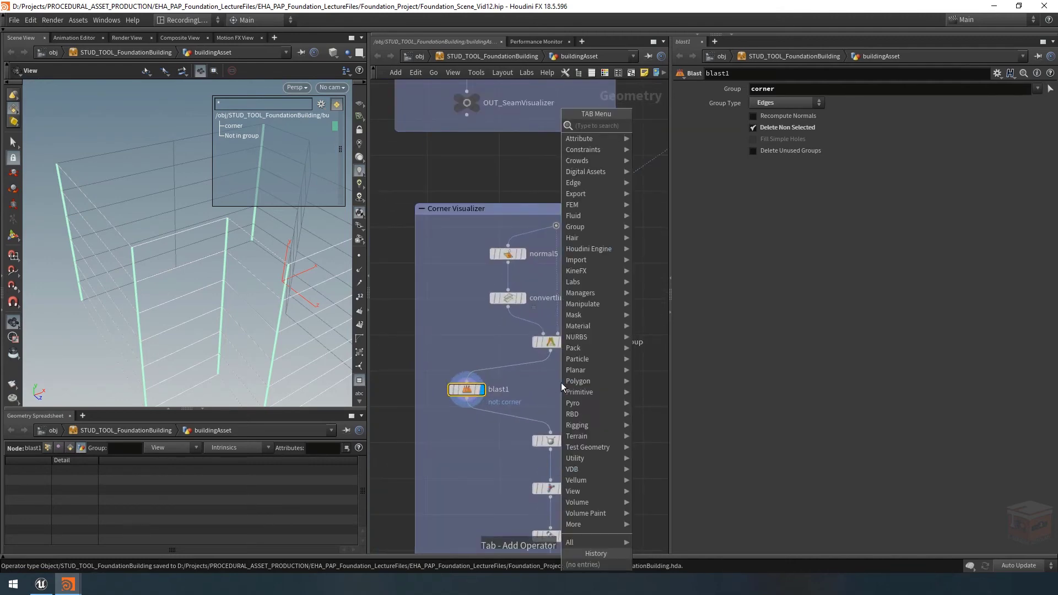
pyautogui.write('group')
pyautogui.press('Return')
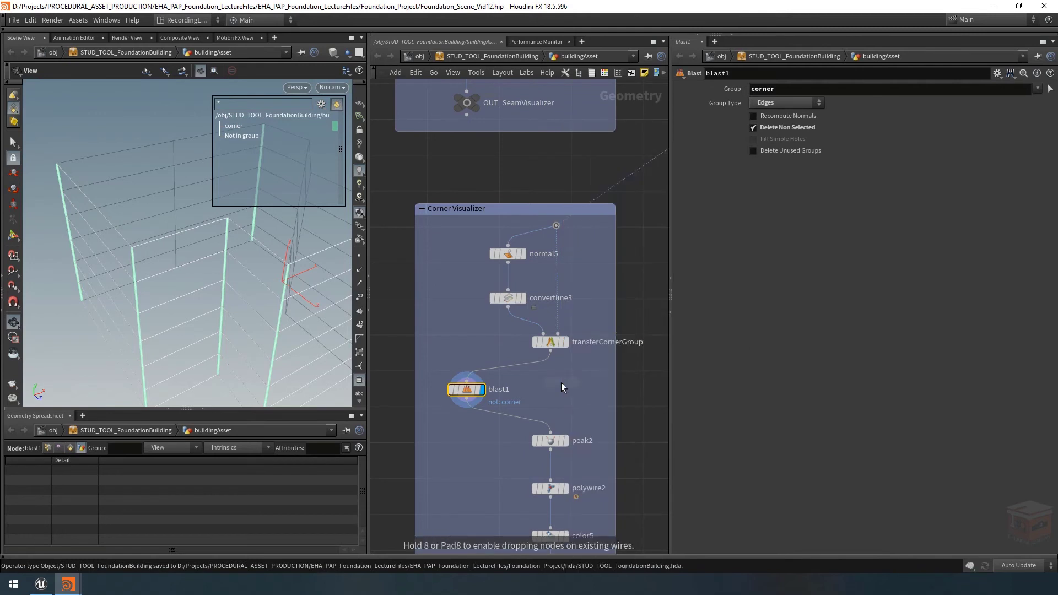
pyautogui.click(564, 389)
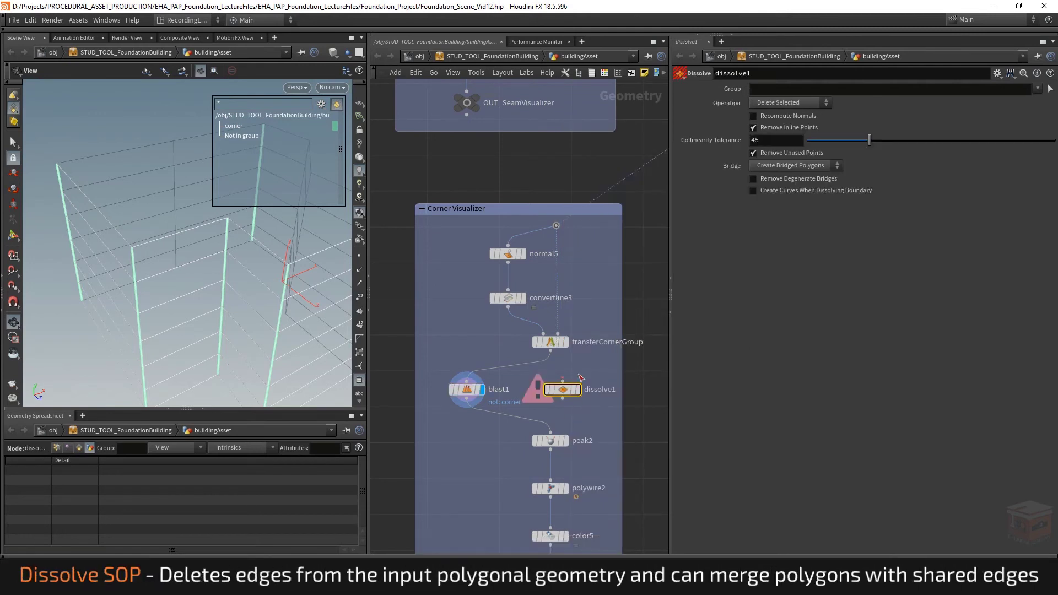
pyautogui.moveTo(570, 390)
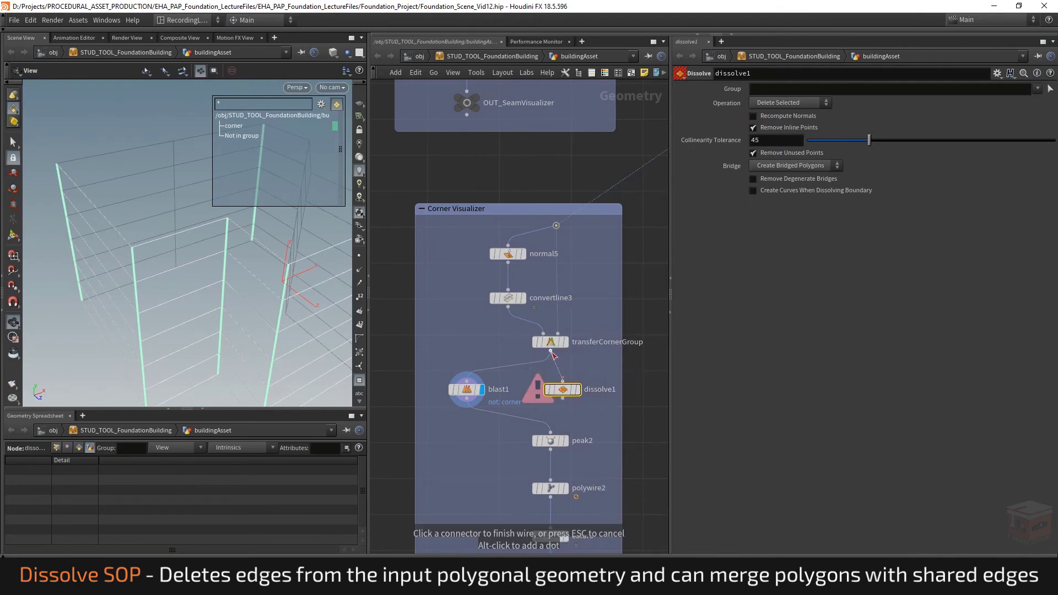
pyautogui.moveTo(551, 348); pyautogui.dragTo(551, 434)
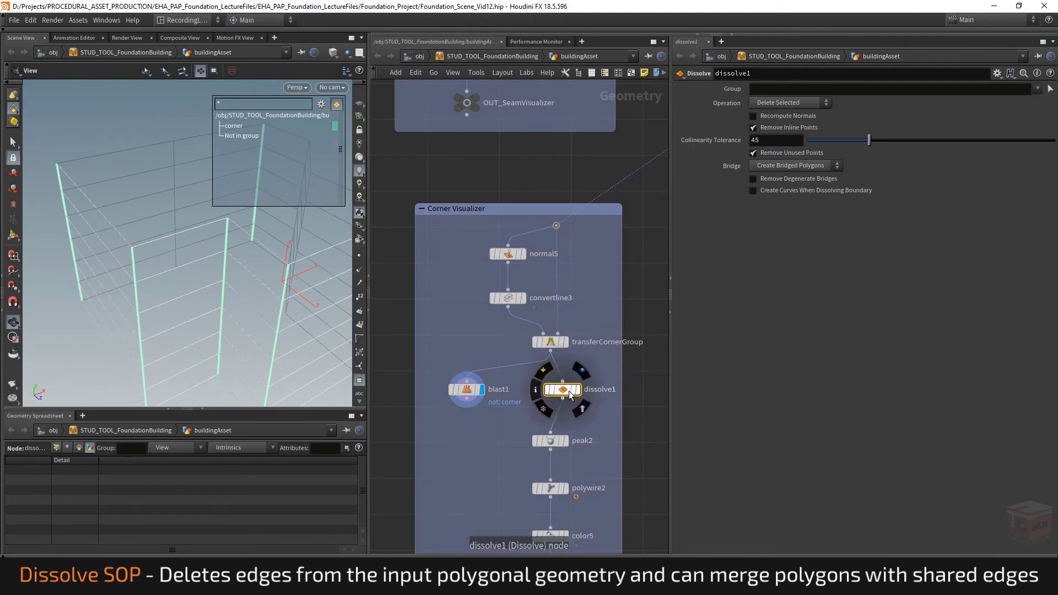
pyautogui.moveTo(564, 389); pyautogui.dragTo(552, 390)
pyautogui.moveTo(576, 403); pyautogui.dragTo(572, 413, button='middle')
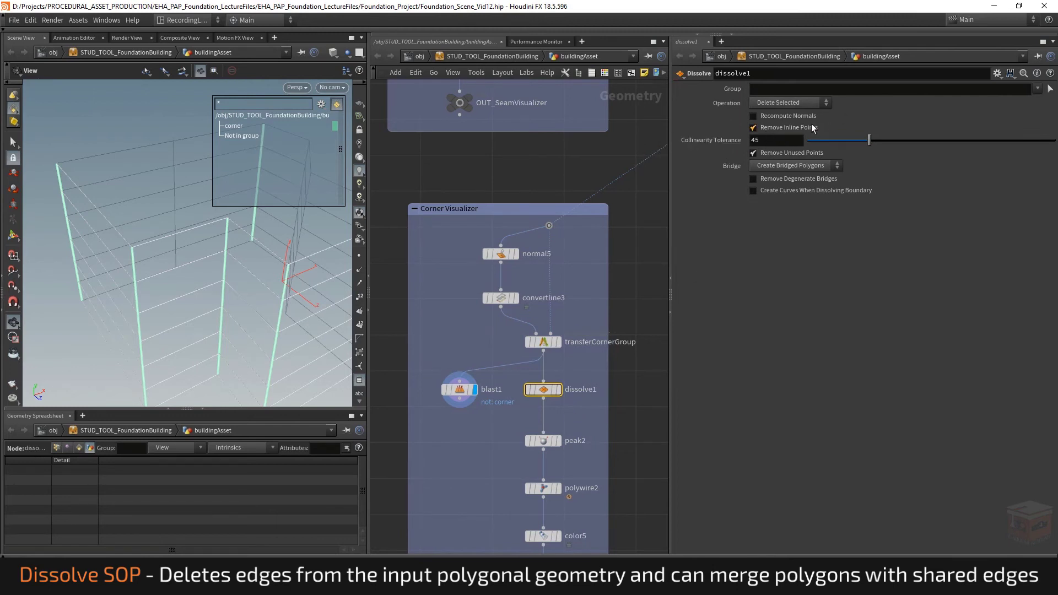
# Set dissolve1 to Delete Non-Selected on the corner group and compare it against blast1.
pyautogui.click(559, 390)
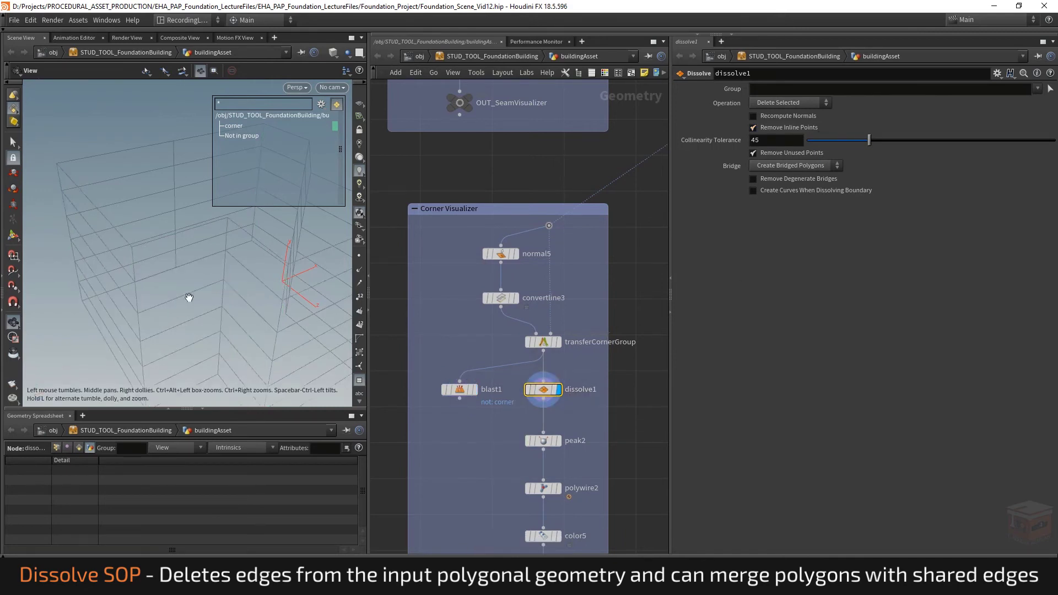
pyautogui.press('h')
pyautogui.click(1037, 89)
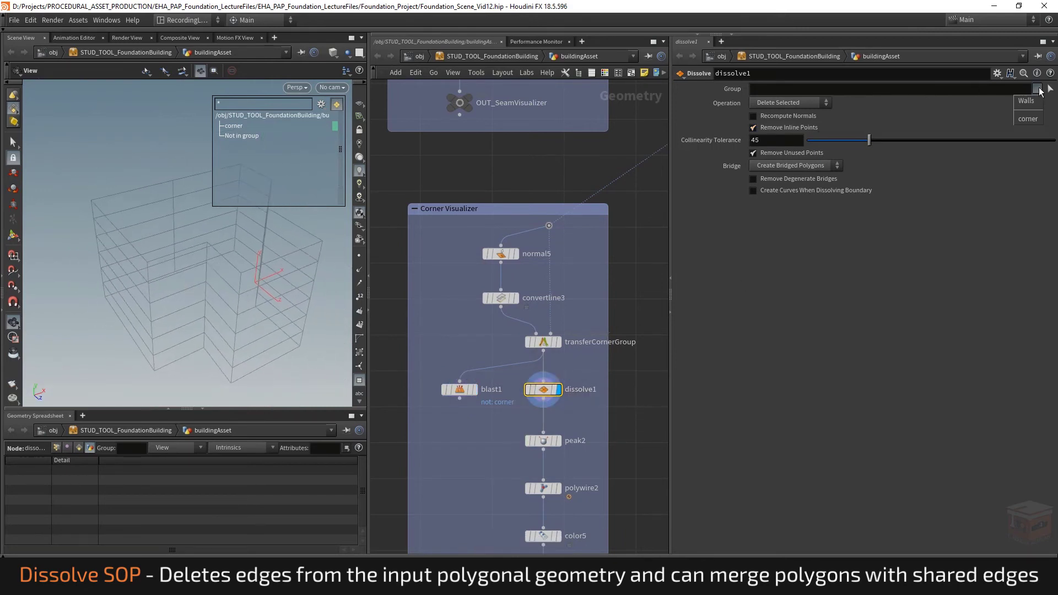
pyautogui.click(1027, 120)
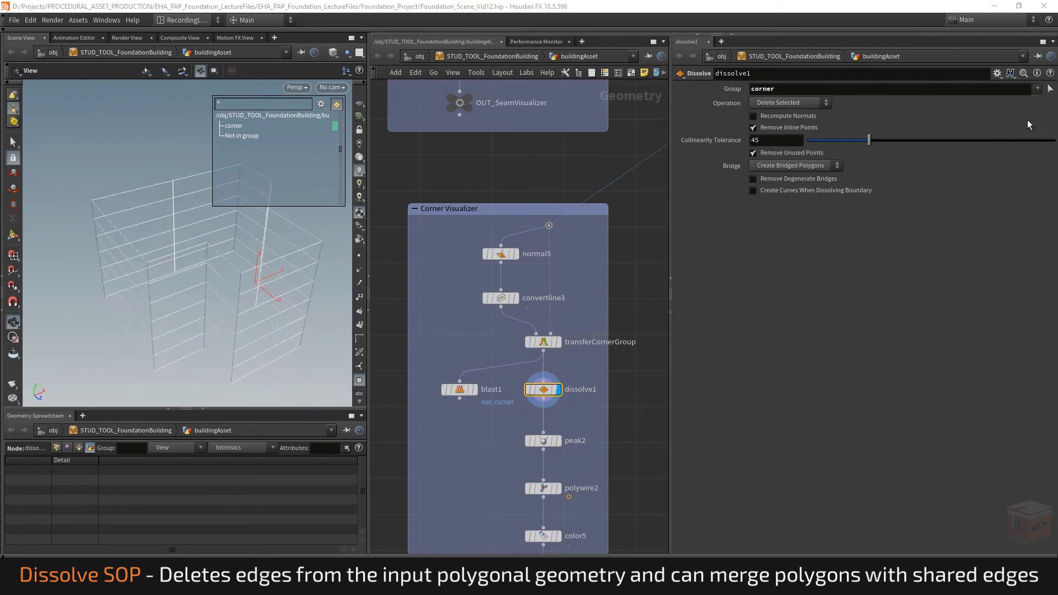
pyautogui.click(776, 102)
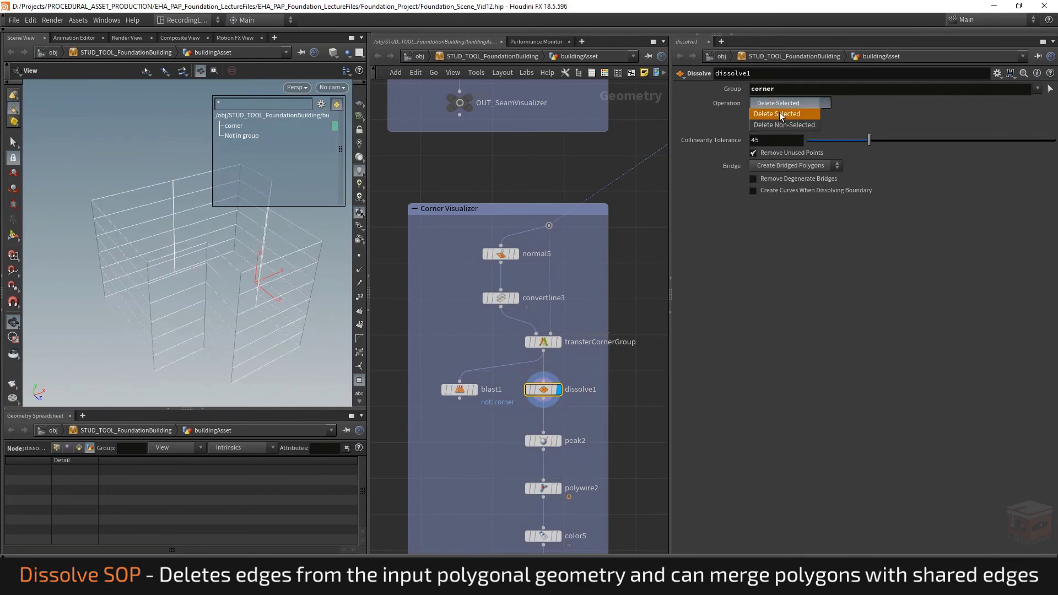
pyautogui.click(804, 124)
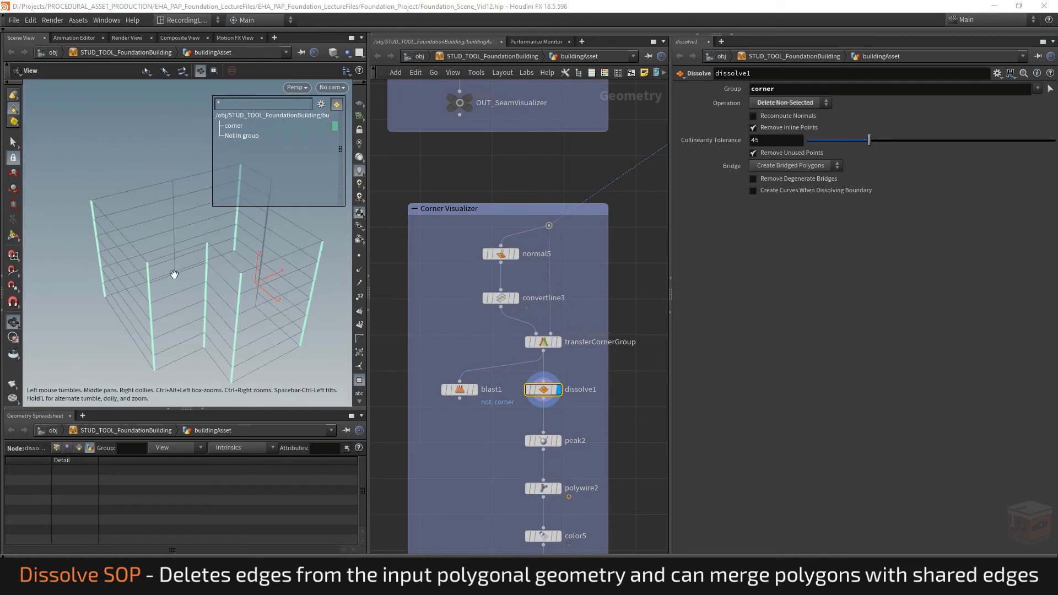
pyautogui.moveTo(174, 272); pyautogui.dragTo(230, 278)
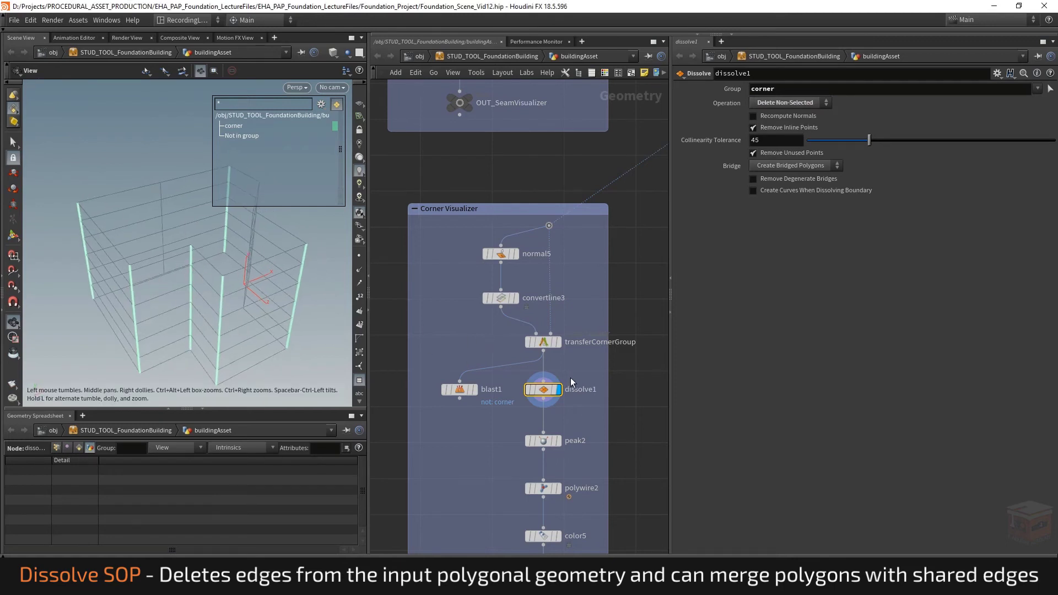
pyautogui.click(474, 389)
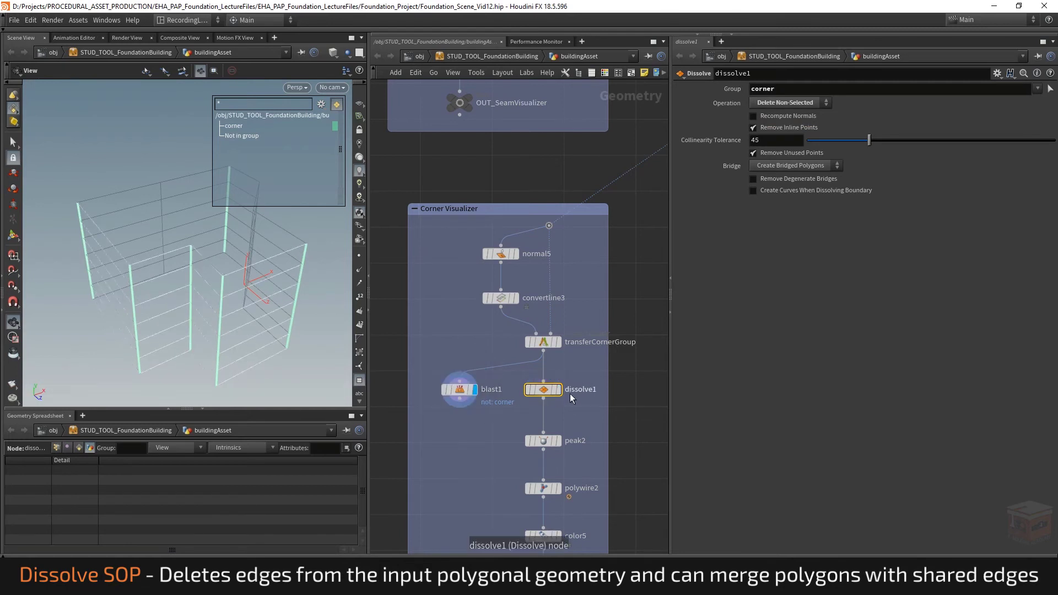
pyautogui.click(558, 390)
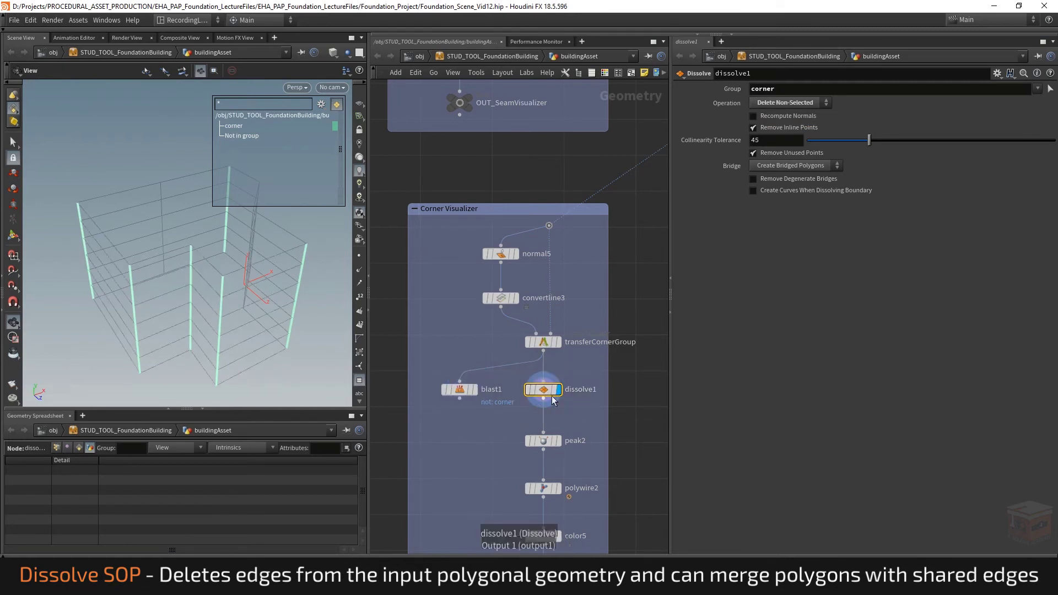
# Display the OUT_CornerVisualizer null's final output with the yellow corner edges.
pyautogui.scroll(-3, 583, 412)
pyautogui.moveTo(556, 513); pyautogui.dragTo(520, 461, button='middle')
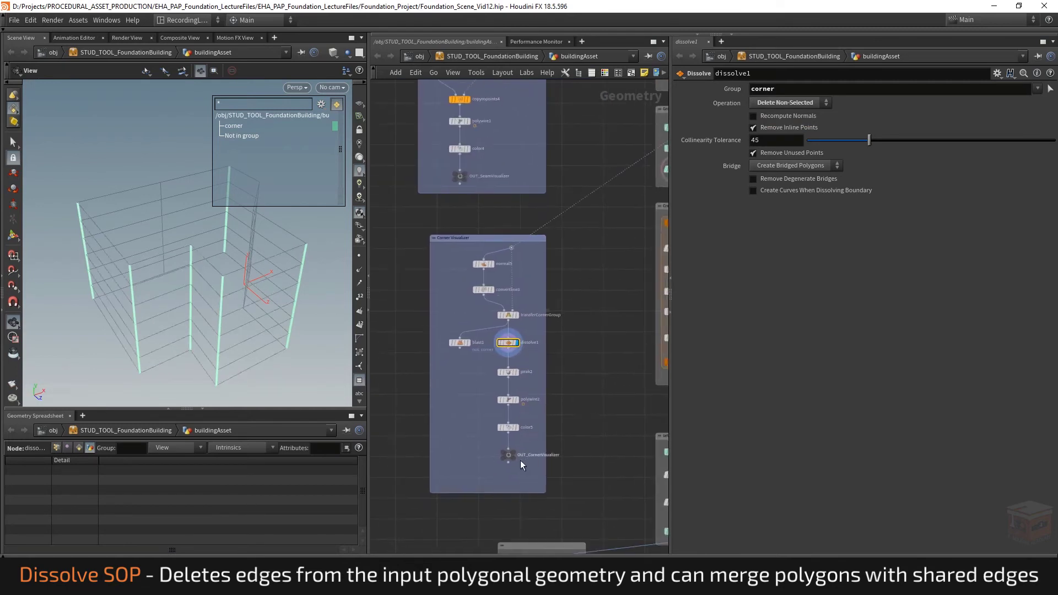
pyautogui.scroll(2, 513, 447)
pyautogui.click(513, 448)
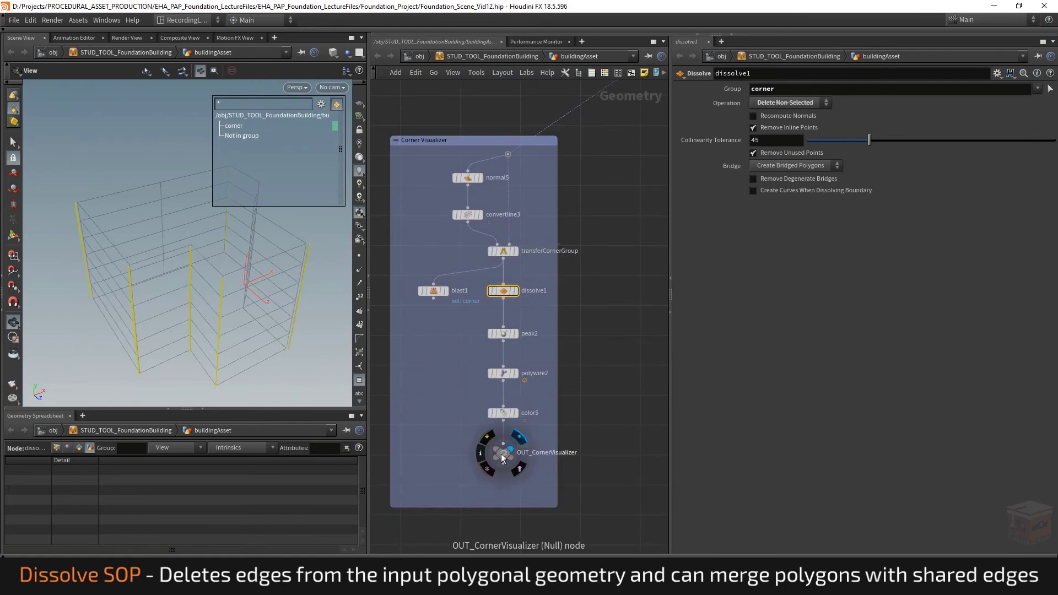
pyautogui.click(501, 454)
pyautogui.scroll(-5, 438, 386)
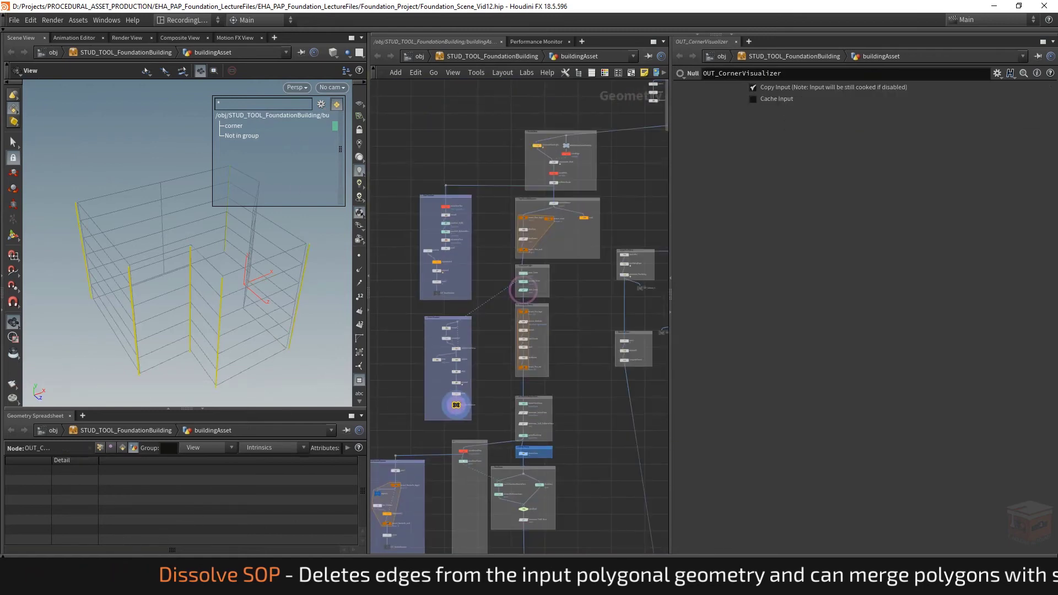
# Set Wall Segment Width back to 2 and minimize the floating parameter window.
pyautogui.click(149, 523)
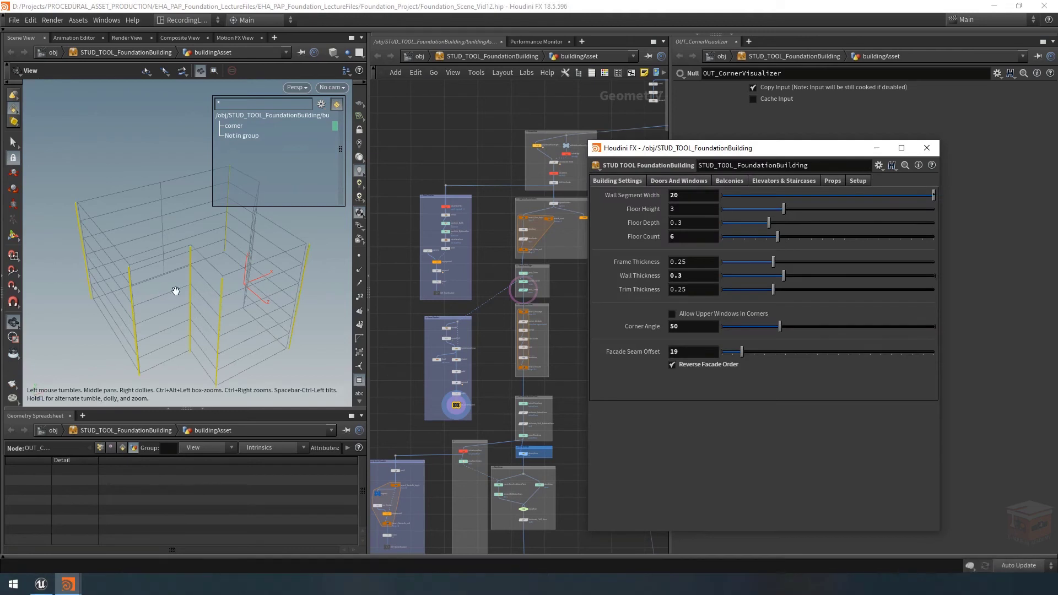
pyautogui.doubleClick(696, 196)
pyautogui.write('2')
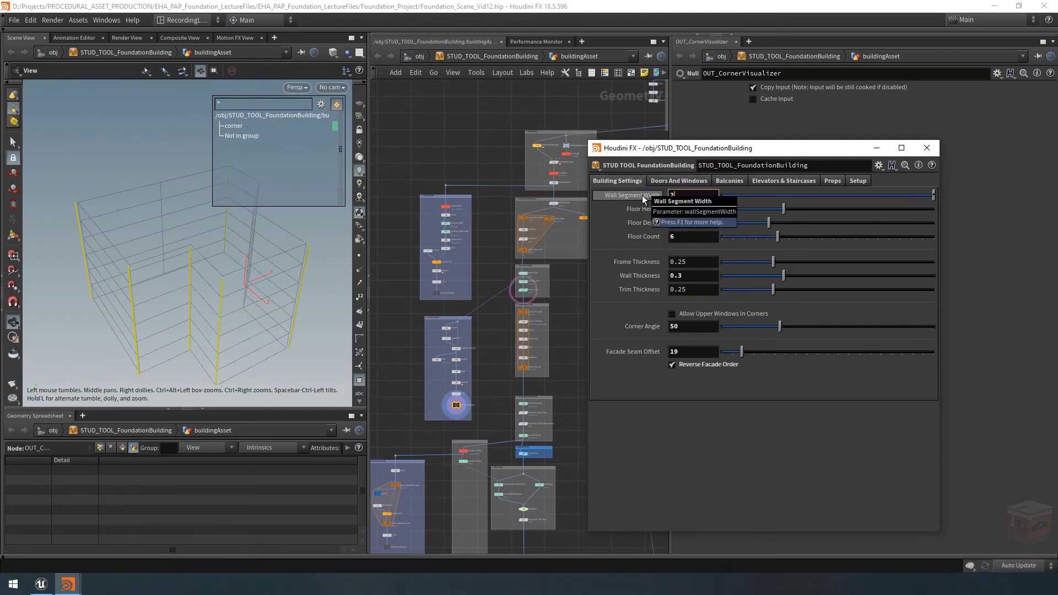
pyautogui.press('Return')
pyautogui.moveTo(280, 330); pyautogui.dragTo(231, 270)
pyautogui.click(876, 148)
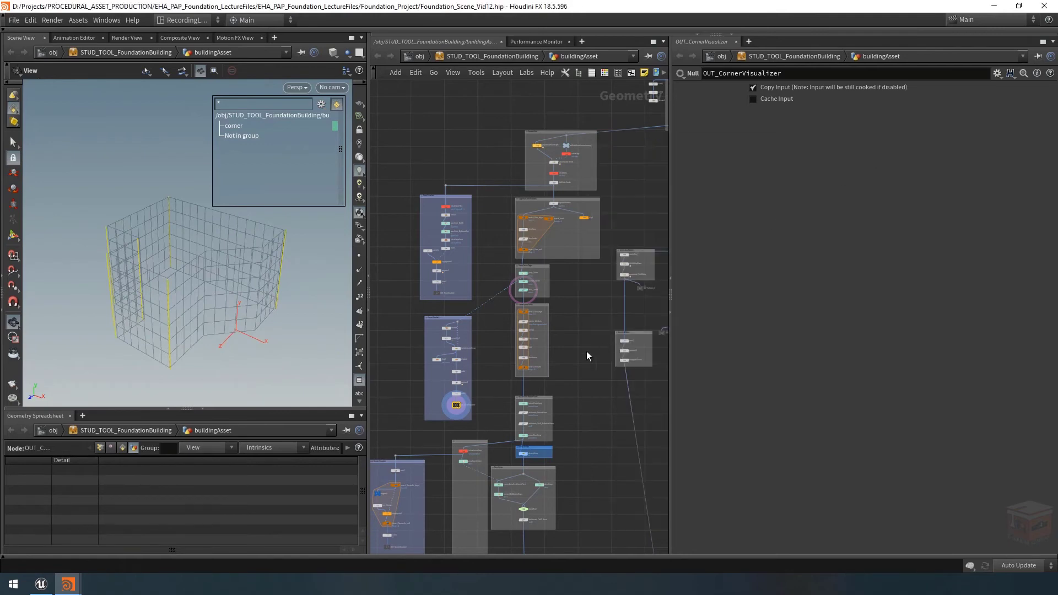
# Return to the full building network, select collisionFromFBX_ToComplex, and reopen the asset parameters.
pyautogui.press('h')
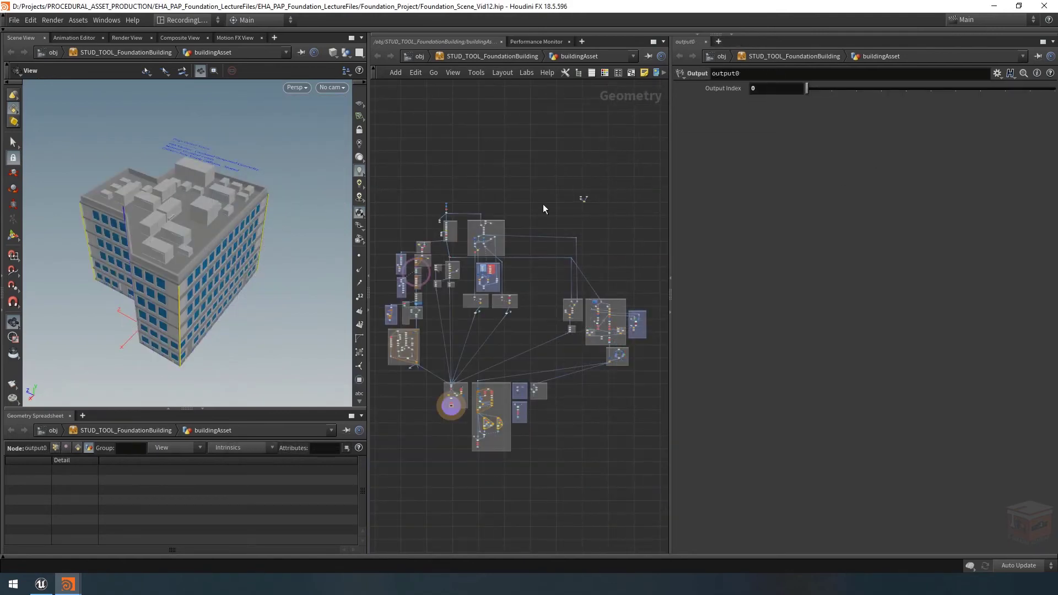
pyautogui.scroll(10, 485, 408)
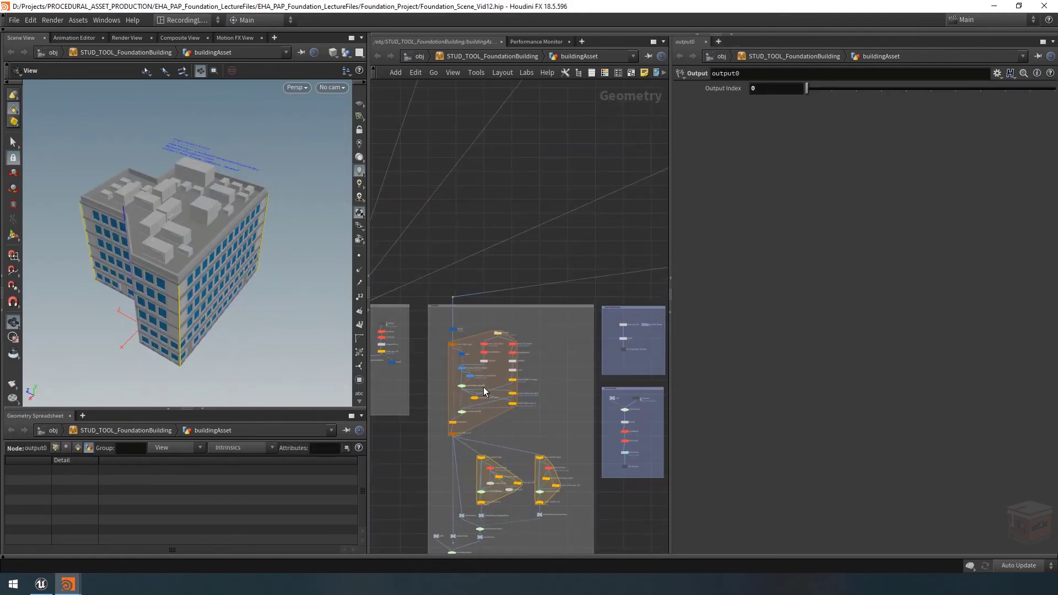
pyautogui.scroll(2, 484, 386)
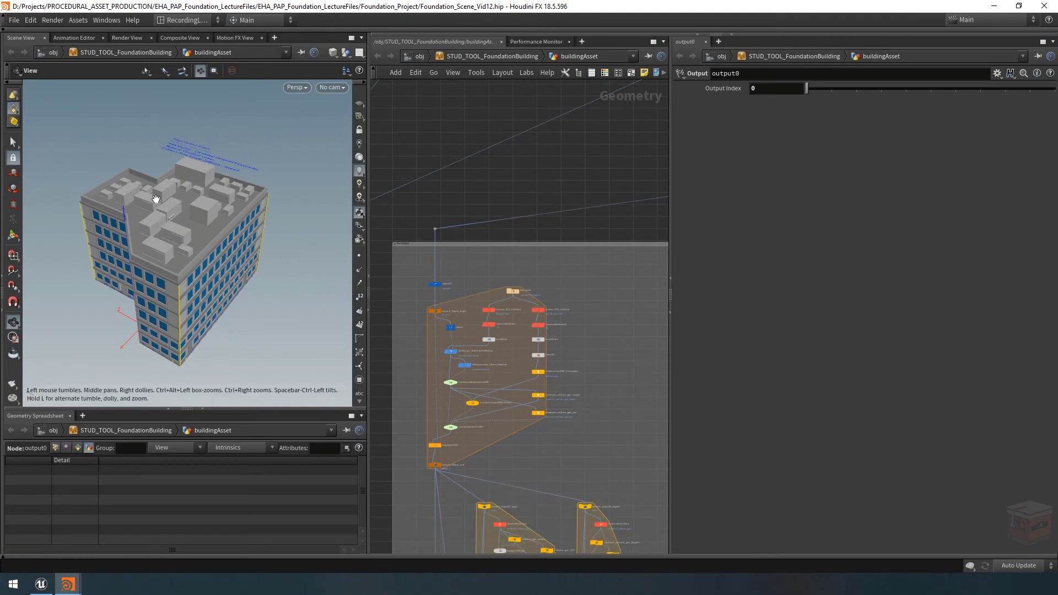
pyautogui.scroll(5, 248, 223)
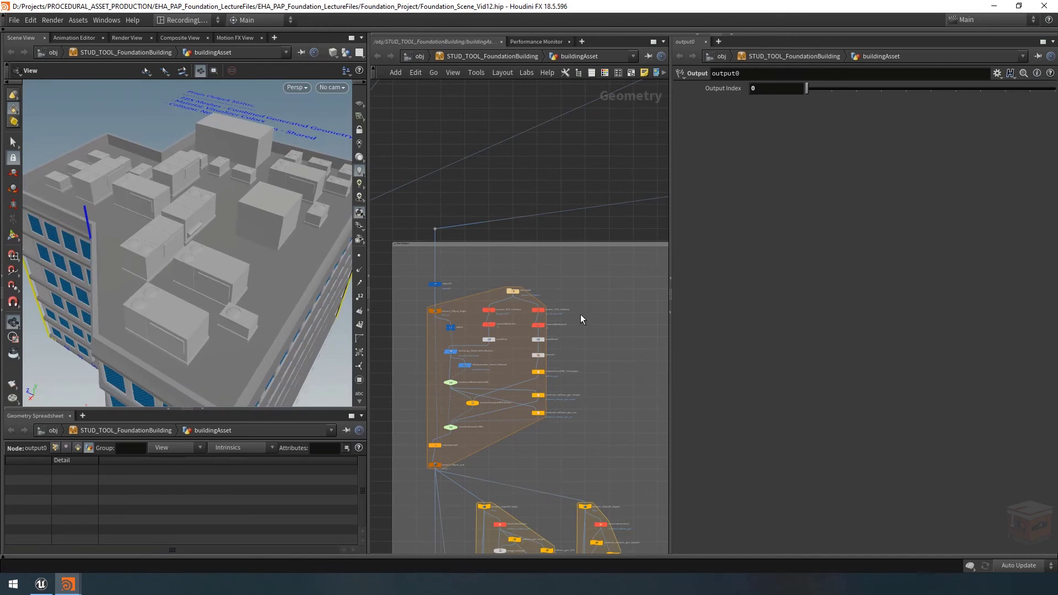
pyautogui.scroll(5, 546, 313)
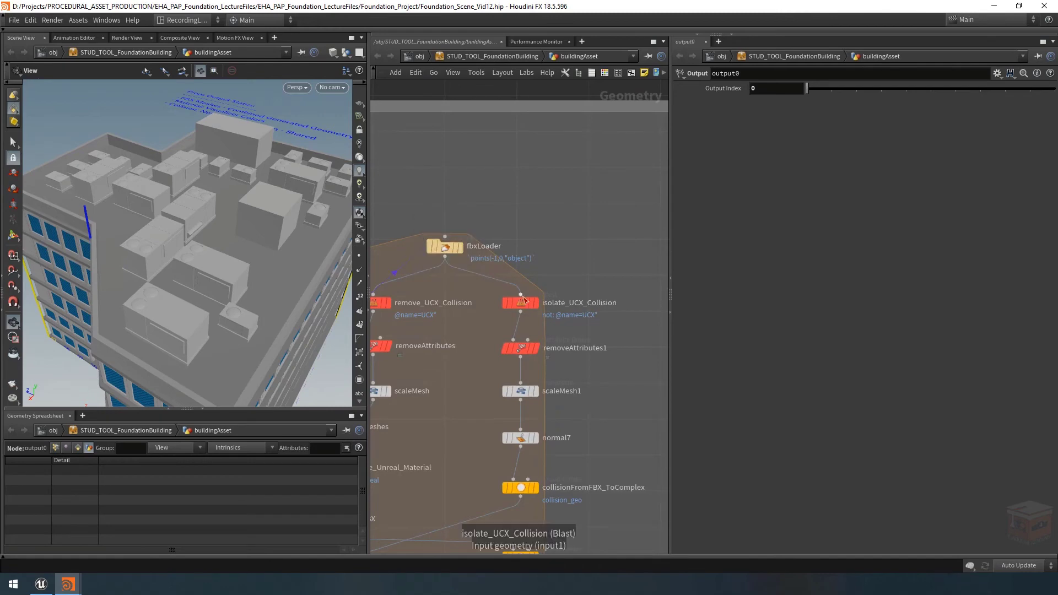
pyautogui.scroll(-5, 537, 448)
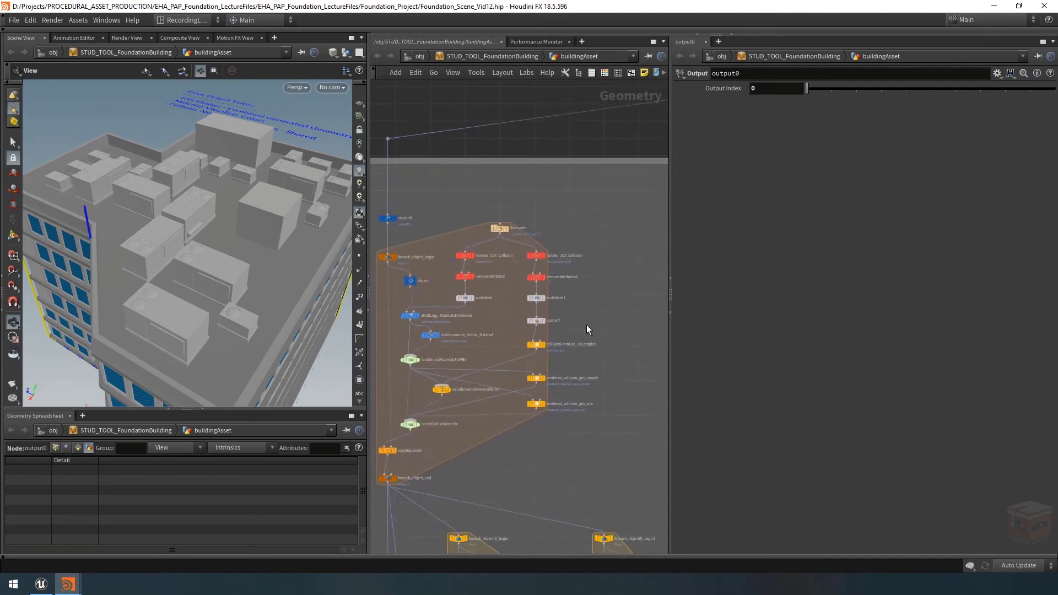
pyautogui.click(536, 345)
pyautogui.moveTo(67, 584)
pyautogui.click(215, 524)
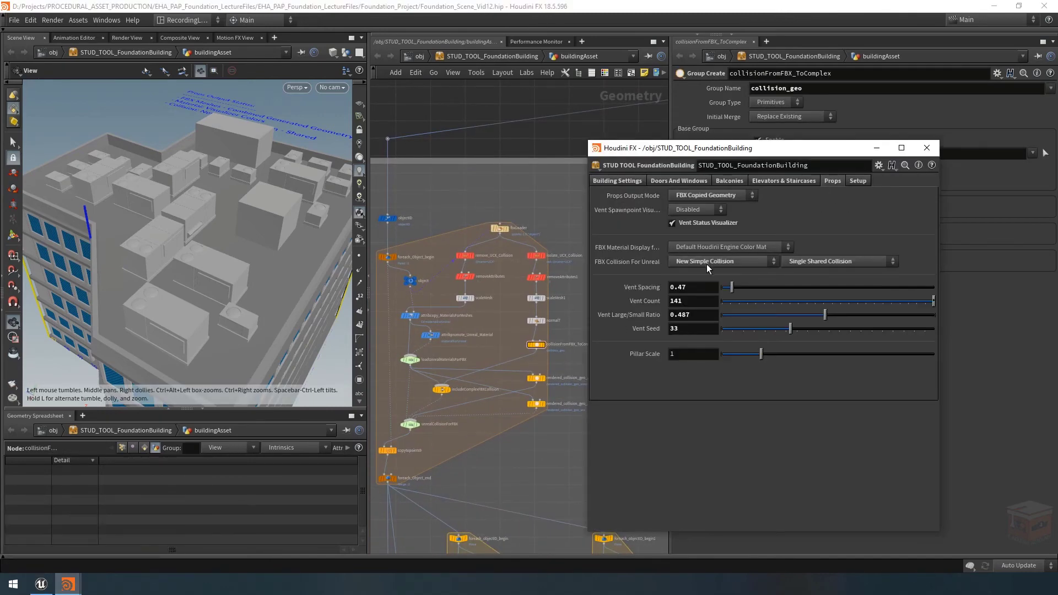
# Choose FBX Sourced Complex Collision for FBX Collision For Unreal, then minimize the parameter window.
pyautogui.click(708, 263)
pyautogui.click(703, 286)
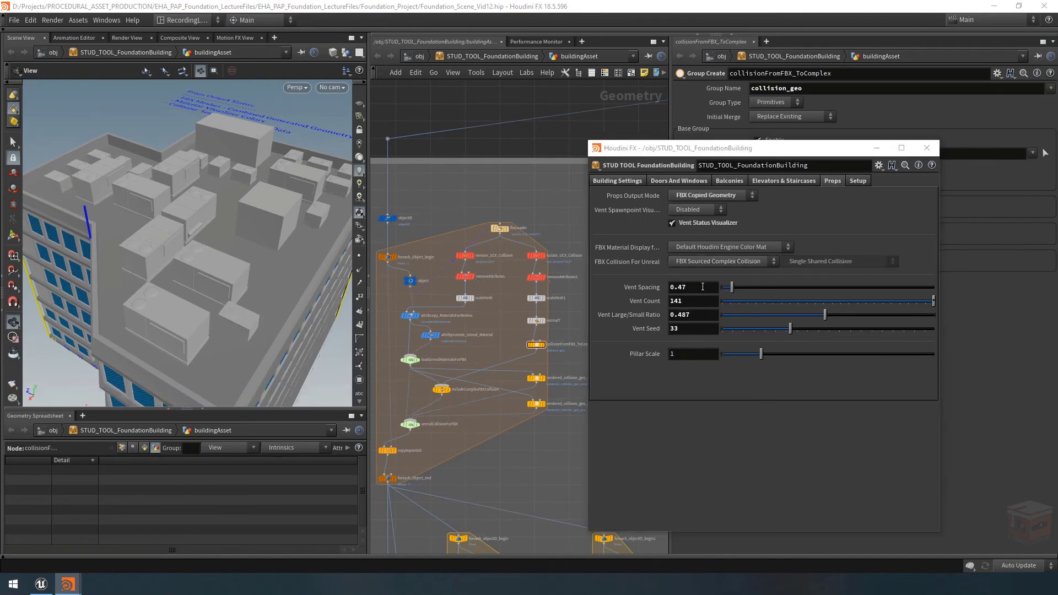
pyautogui.moveTo(241, 246); pyautogui.dragTo(203, 248)
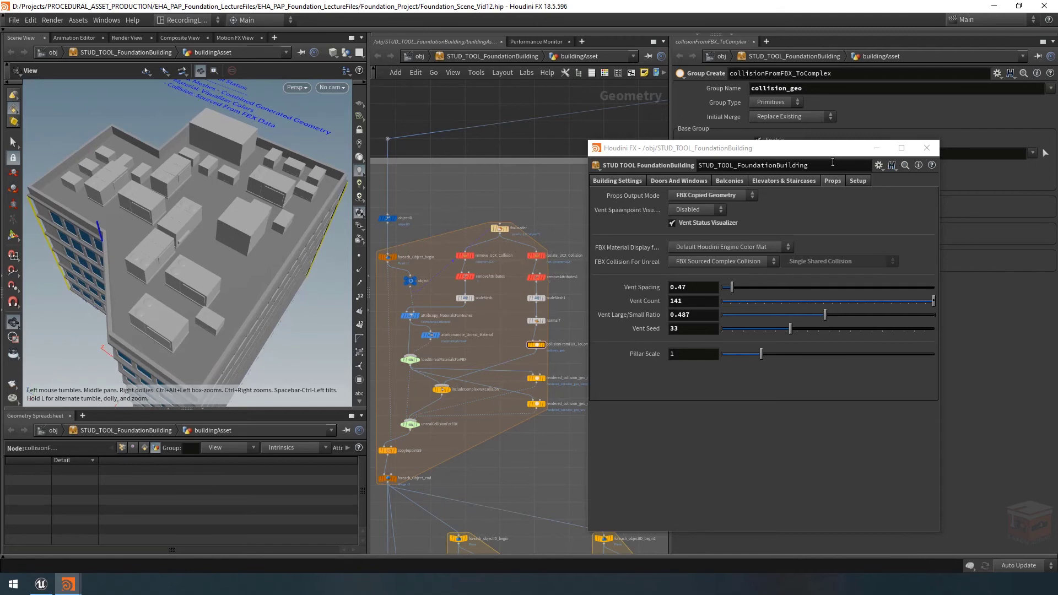
pyautogui.click(879, 150)
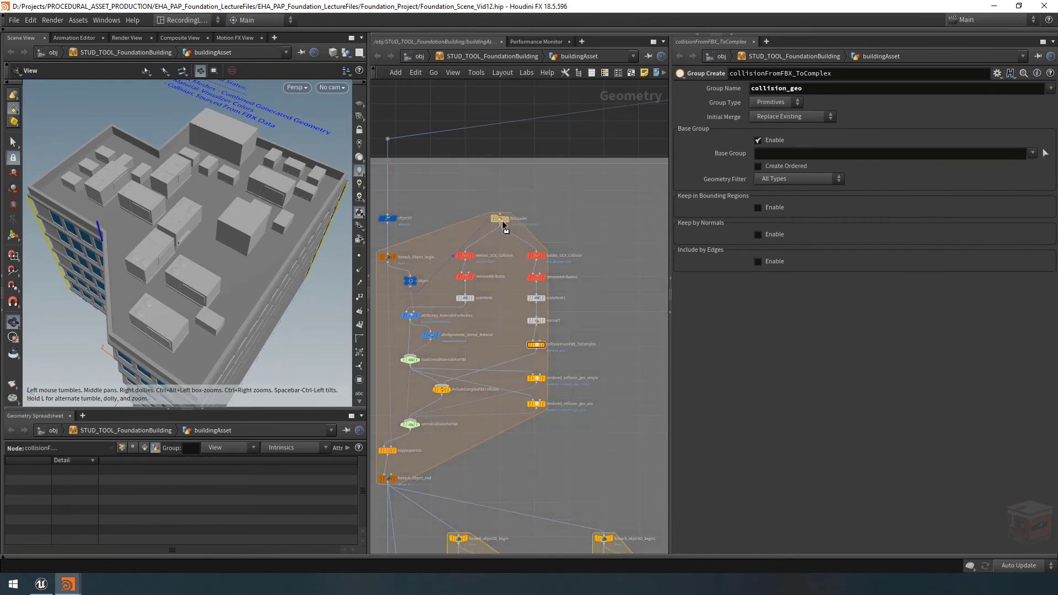
# Display loadUnrealMaterialsForFBX, frame its small box, and turn on the reference grid.
pyautogui.moveTo(538, 262)
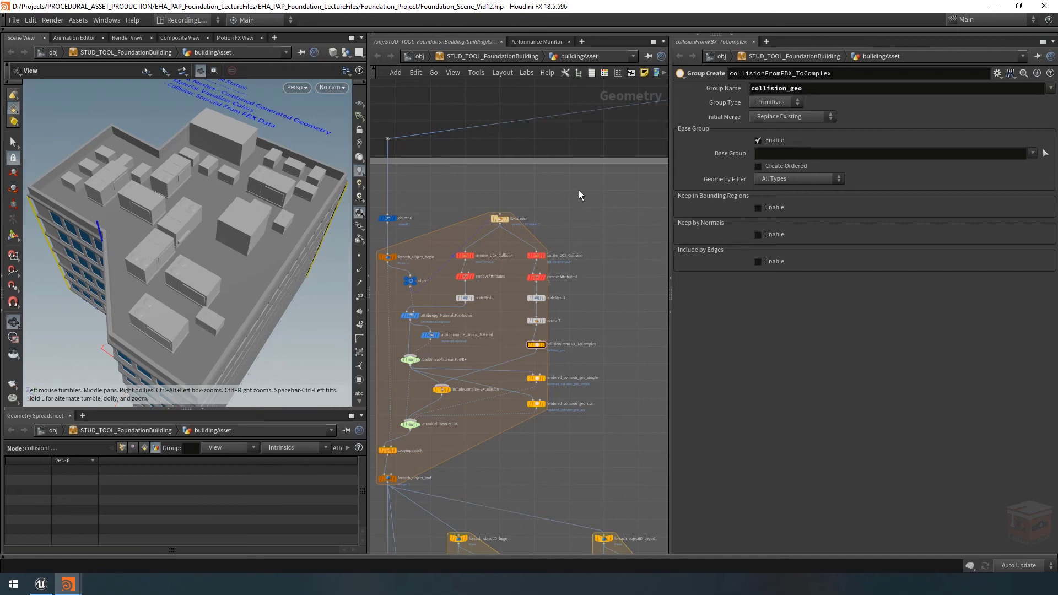
pyautogui.scroll(4, 573, 358)
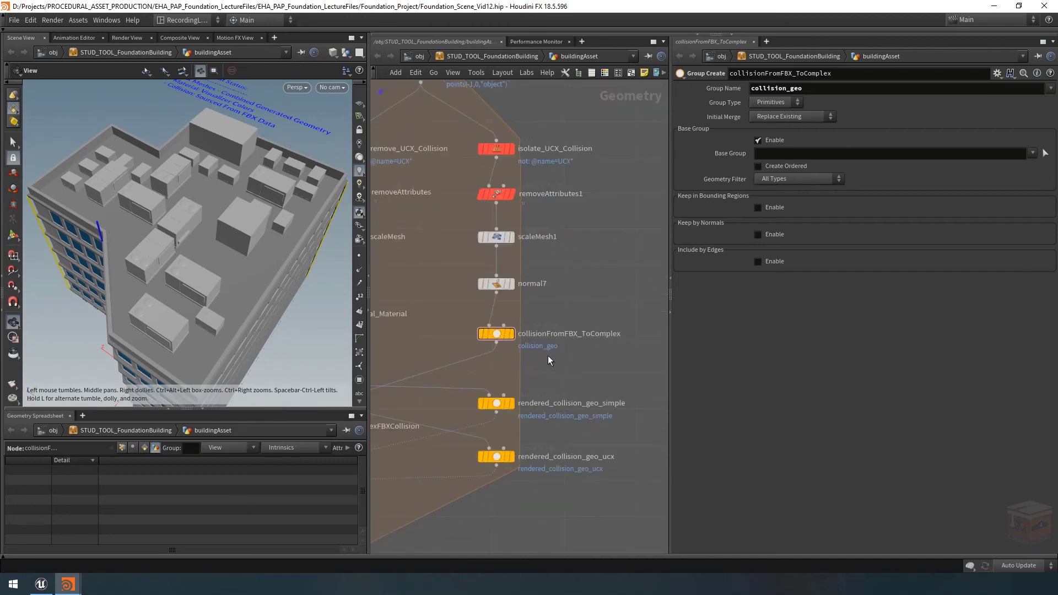
pyautogui.scroll(-3, 556, 361)
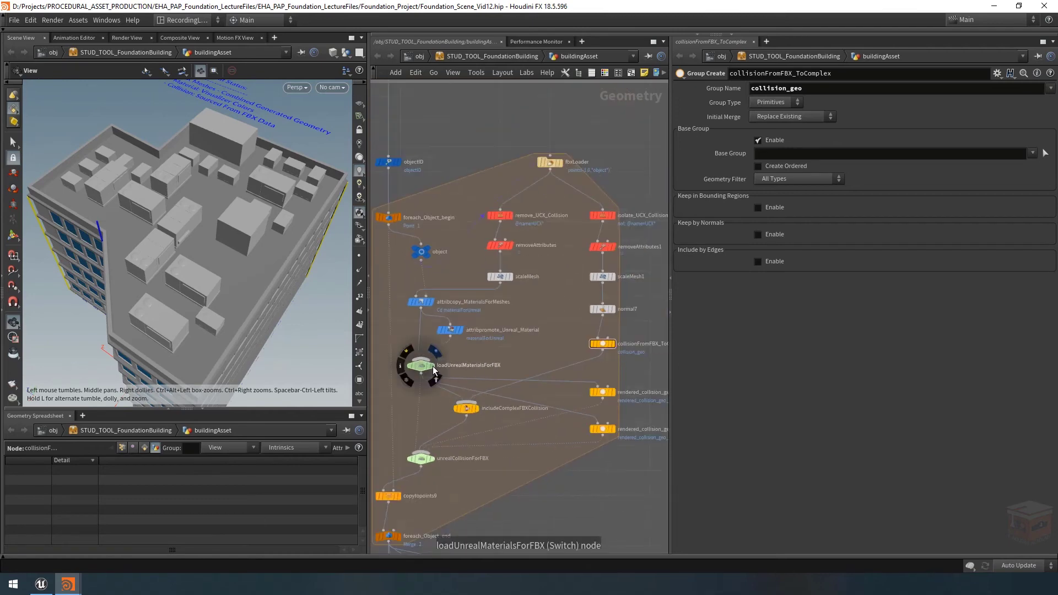
pyautogui.click(432, 365)
pyautogui.moveTo(189, 229); pyautogui.dragTo(187, 303)
pyautogui.press('g')
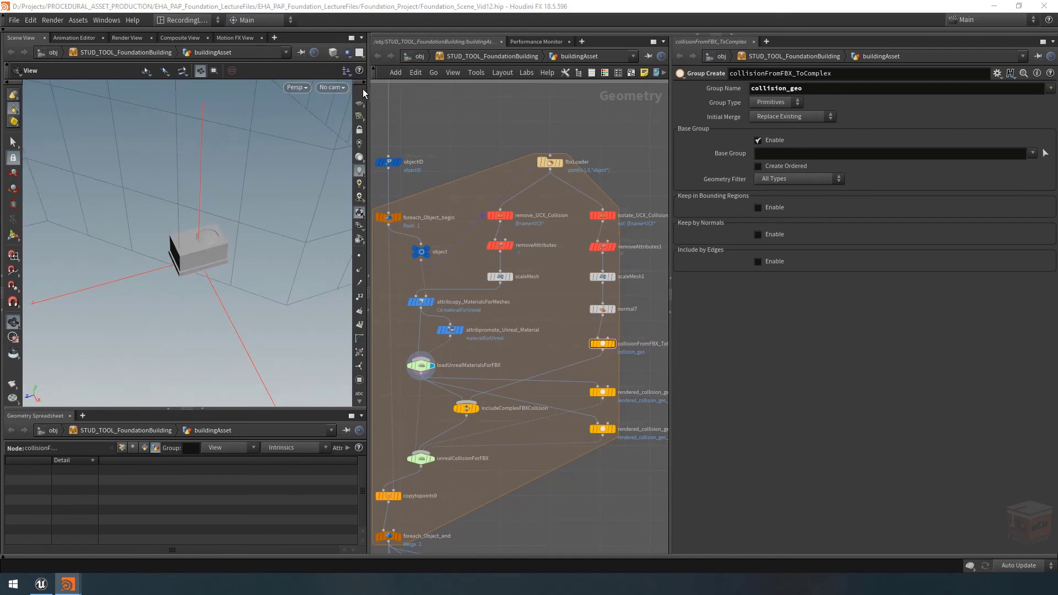
pyautogui.scroll(-3, 500, 357)
pyautogui.scroll(3, 444, 348)
pyautogui.moveTo(444, 348)
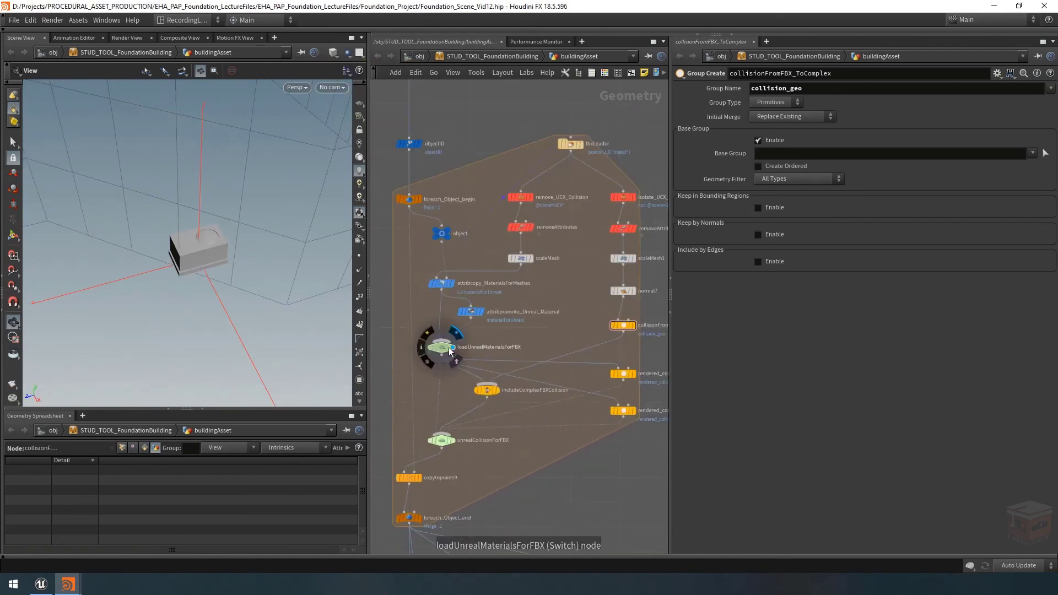
pyautogui.click(359, 103)
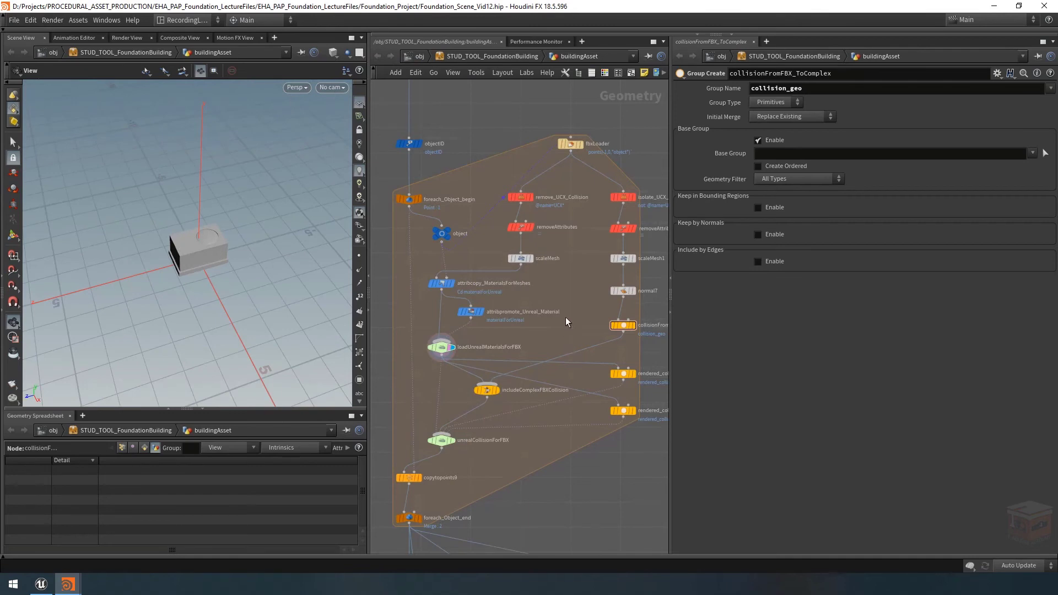
# Undo the accidental node move and open the node search to add a Switch.
pyautogui.scroll(-1, 509, 414)
pyautogui.hotkey('ctrl', 'z')
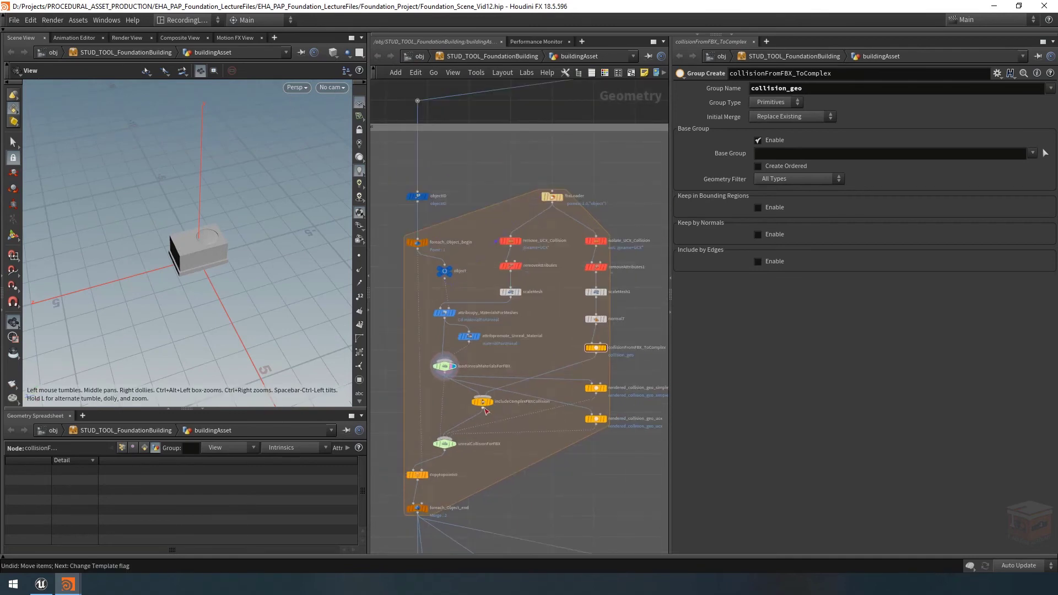
pyautogui.moveTo(479, 401)
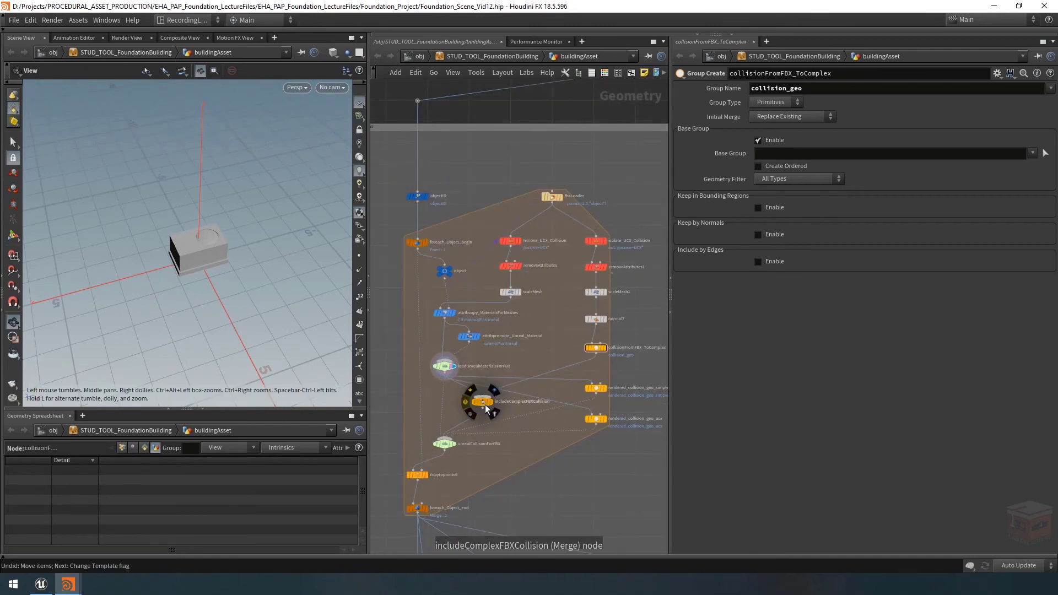
pyautogui.scroll(3, 517, 405)
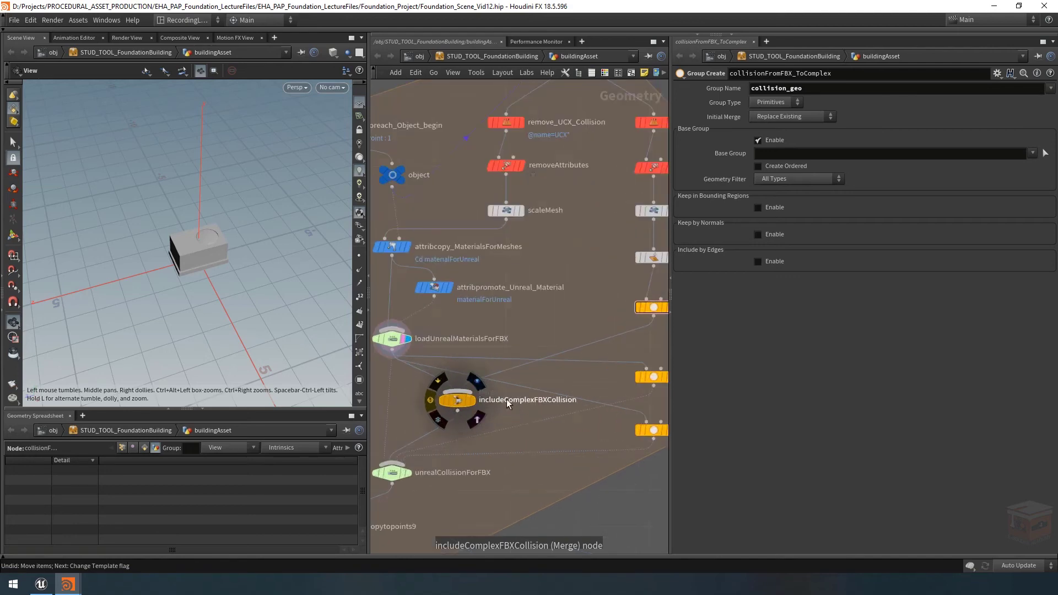
pyautogui.scroll(-5, 544, 404)
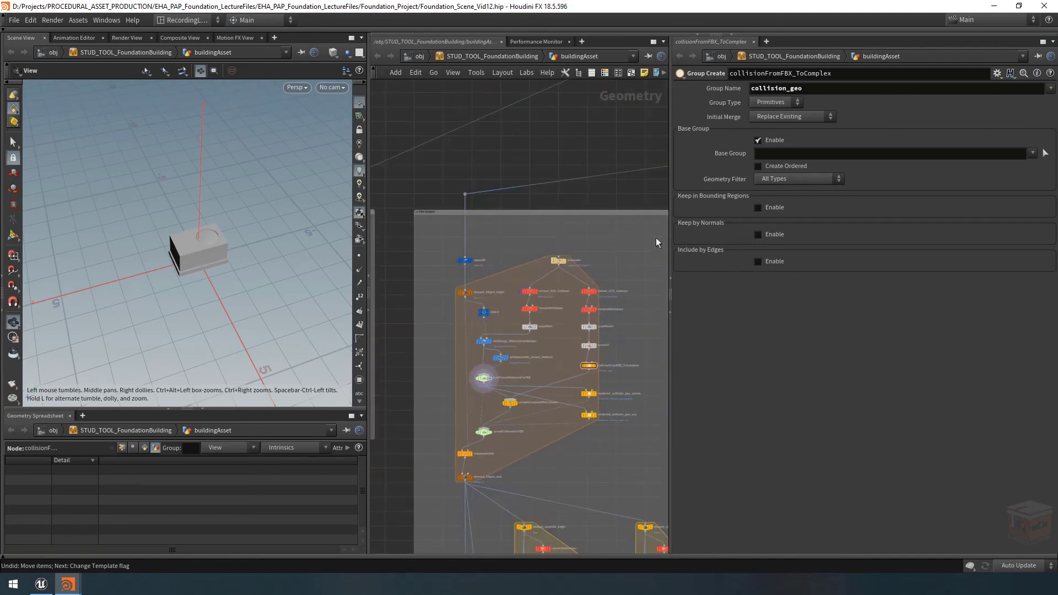
pyautogui.moveTo(656, 237); pyautogui.dragTo(455, 414)
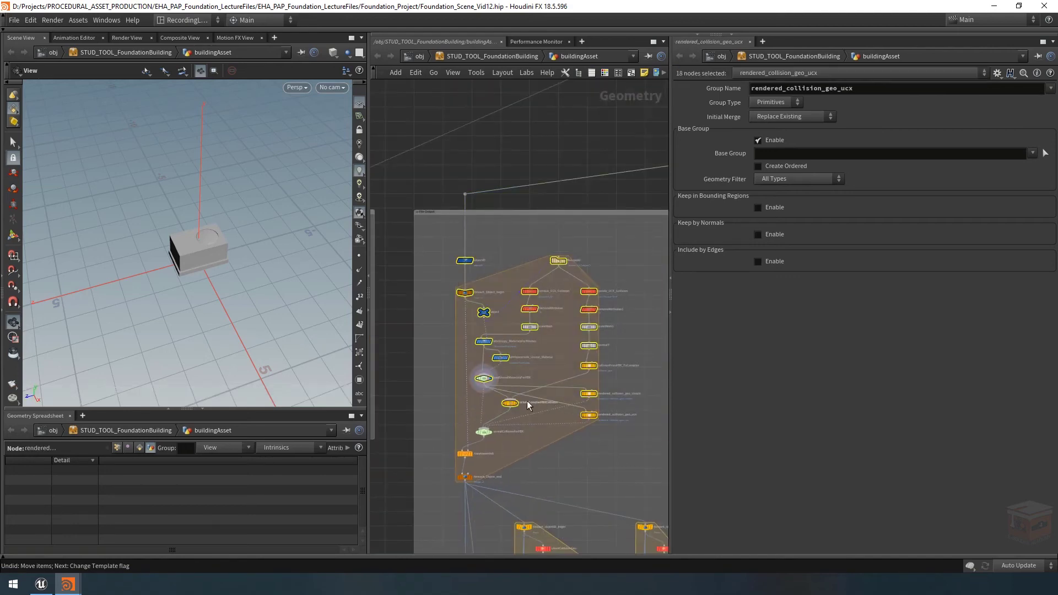
pyautogui.scroll(4, 518, 402)
pyautogui.click(521, 389)
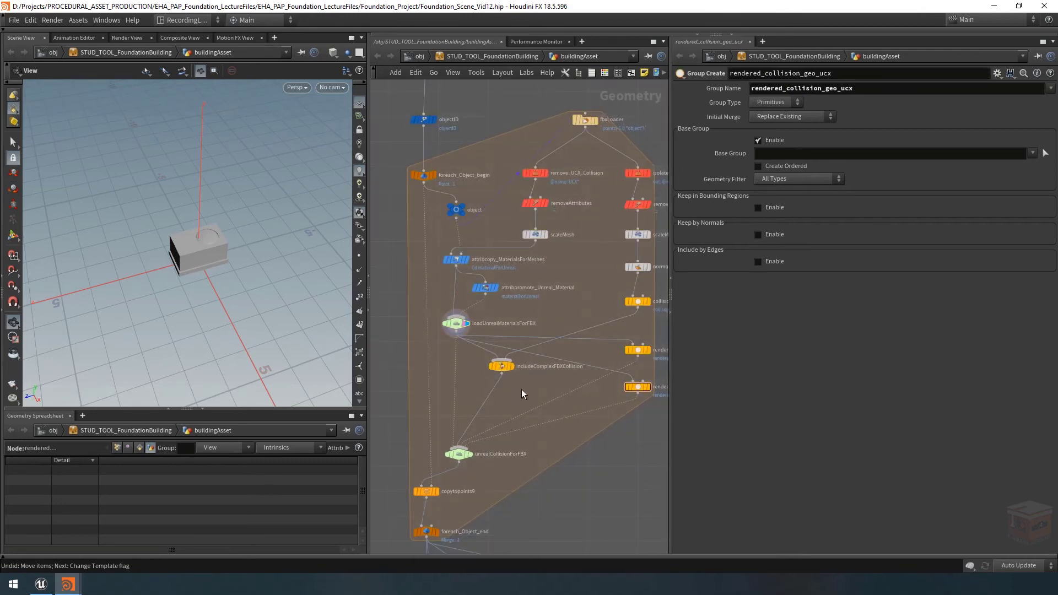
pyautogui.moveTo(521, 389); pyautogui.dragTo(499, 407, button='middle')
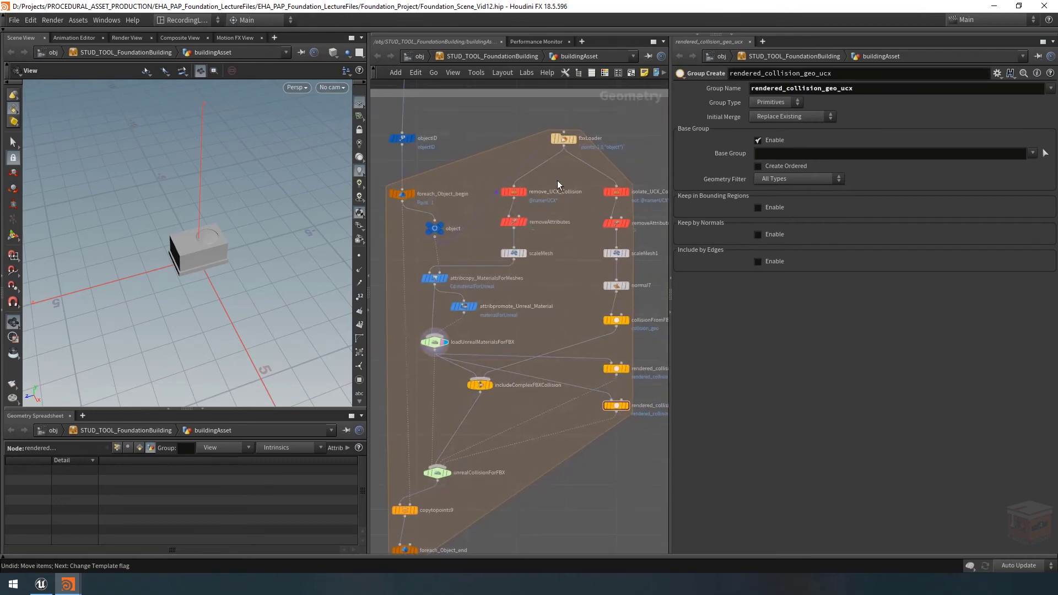
pyautogui.press('Tab')
# Insert a pale yellow Switch node after includeComplexFBXCollision.
pyautogui.write('switc')
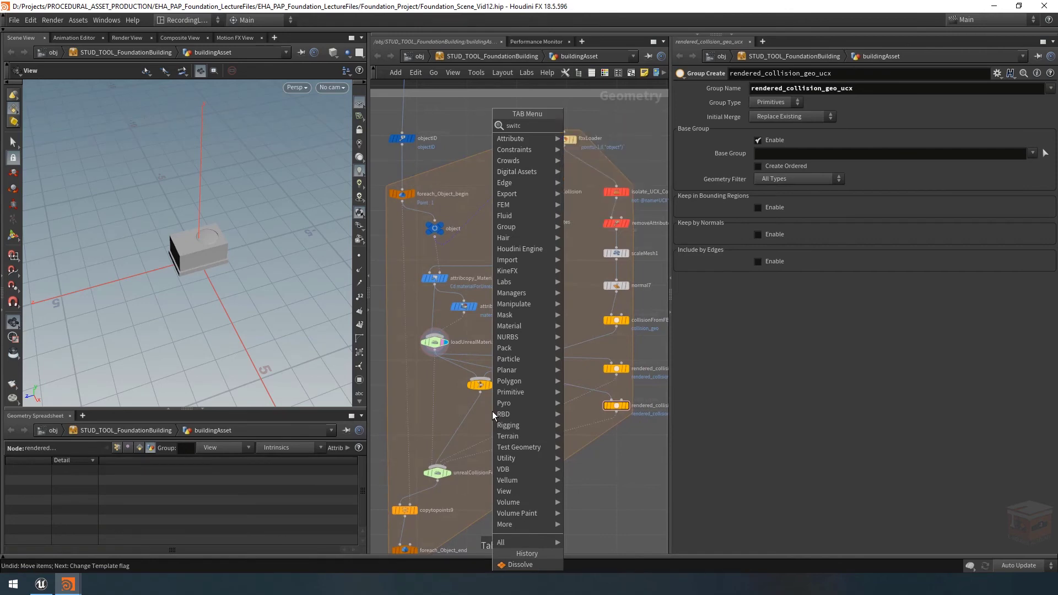
pyautogui.press('Return')
pyautogui.click(490, 409)
pyautogui.scroll(3, 485, 412)
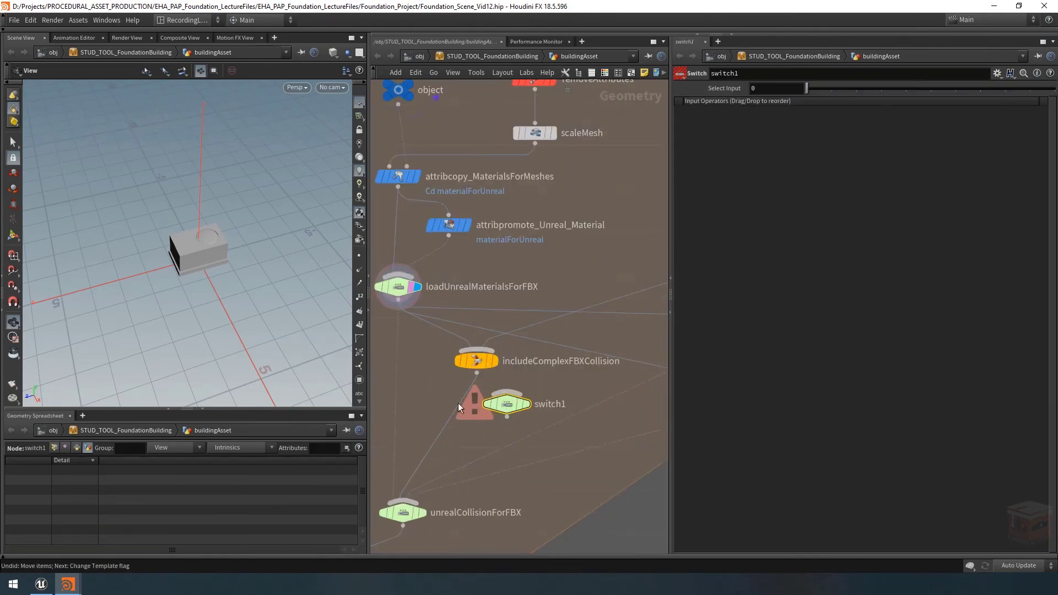
pyautogui.moveTo(486, 405); pyautogui.dragTo(456, 413)
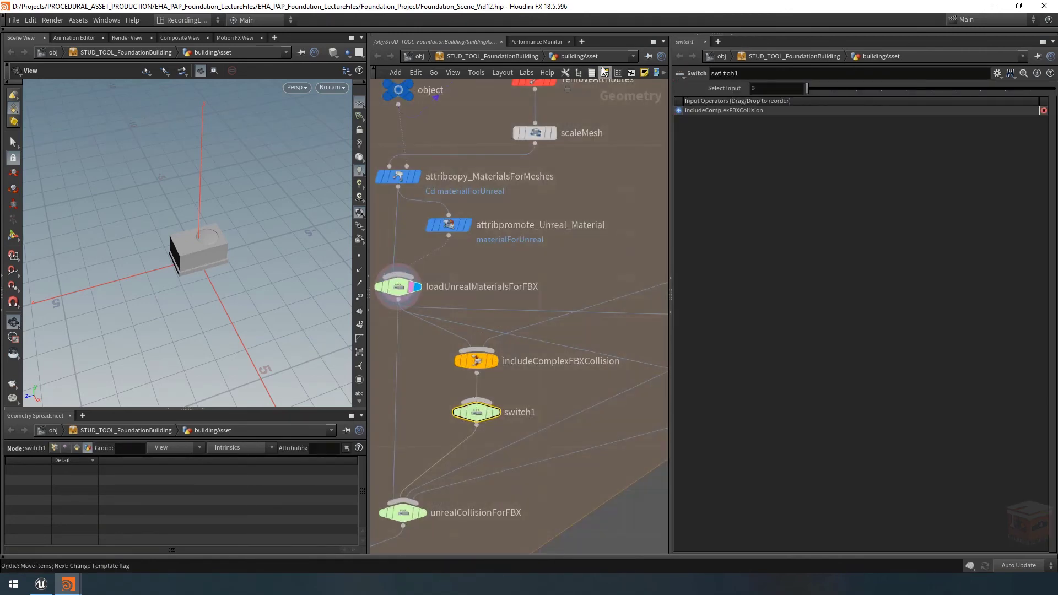
pyautogui.click(605, 70)
pyautogui.click(638, 489)
# Rename the switch to bypassMissingFBXCollision and select the rendered collision group nodes.
pyautogui.doubleClick(520, 412)
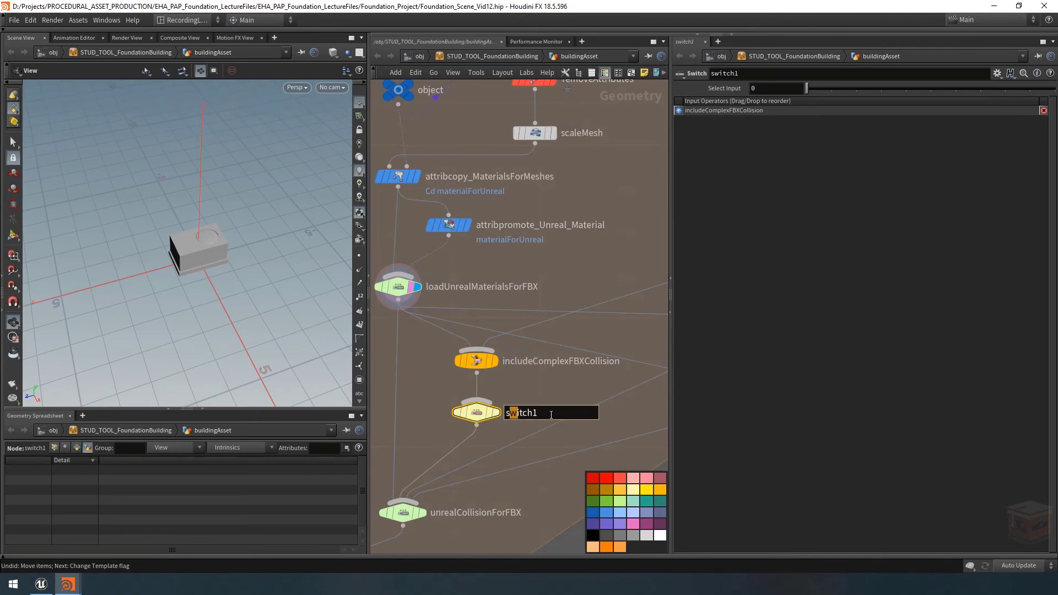
pyautogui.doubleClick(551, 415)
pyautogui.write('bypassMissingS')
pyautogui.press('BackSpace')
pyautogui.write('FBXCollision')
pyautogui.press('Return')
pyautogui.scroll(-5, 539, 390)
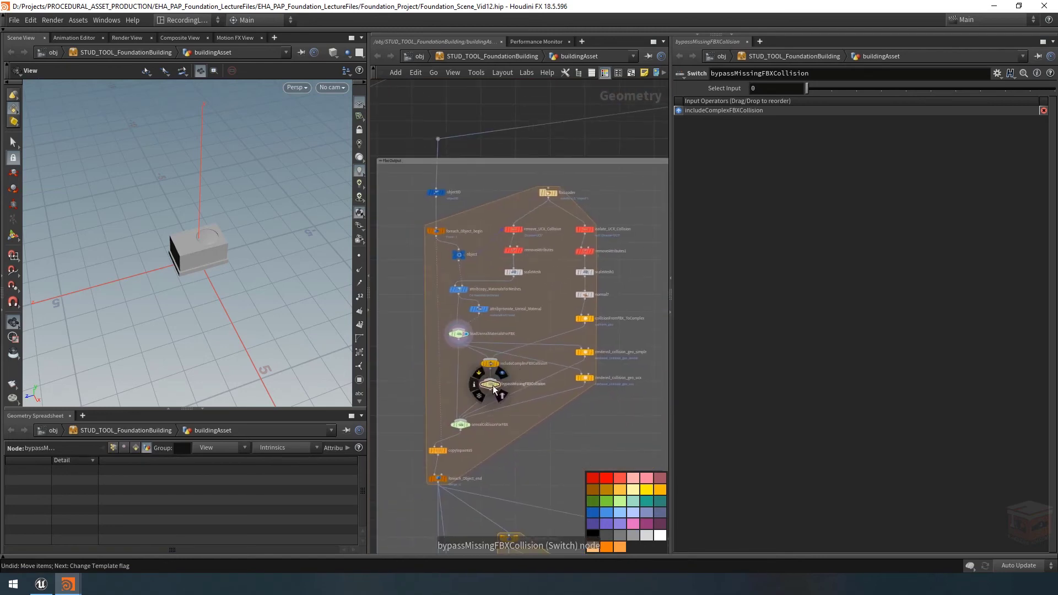
pyautogui.moveTo(567, 392)
pyautogui.mouseDown()
pyautogui.moveTo(618, 342)
pyautogui.moveTo(607, 342)
pyautogui.moveTo(582, 388)
pyautogui.mouseUp()
pyautogui.scroll(2, 610, 355)
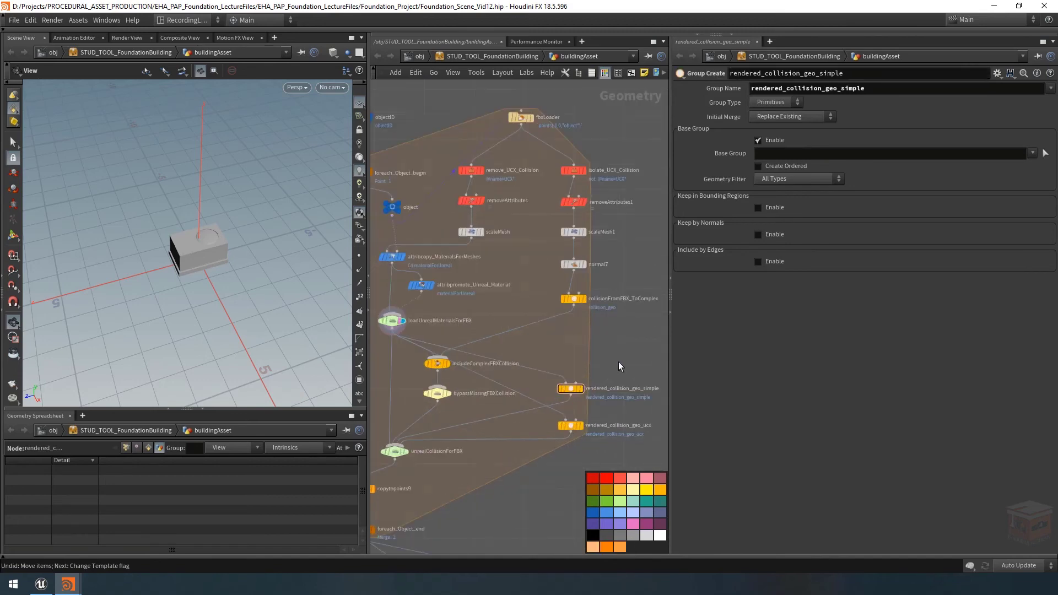
# Copy and paste the rendered_collision_geo_simple Group Create node.
pyautogui.click(554, 385)
pyautogui.click(554, 384)
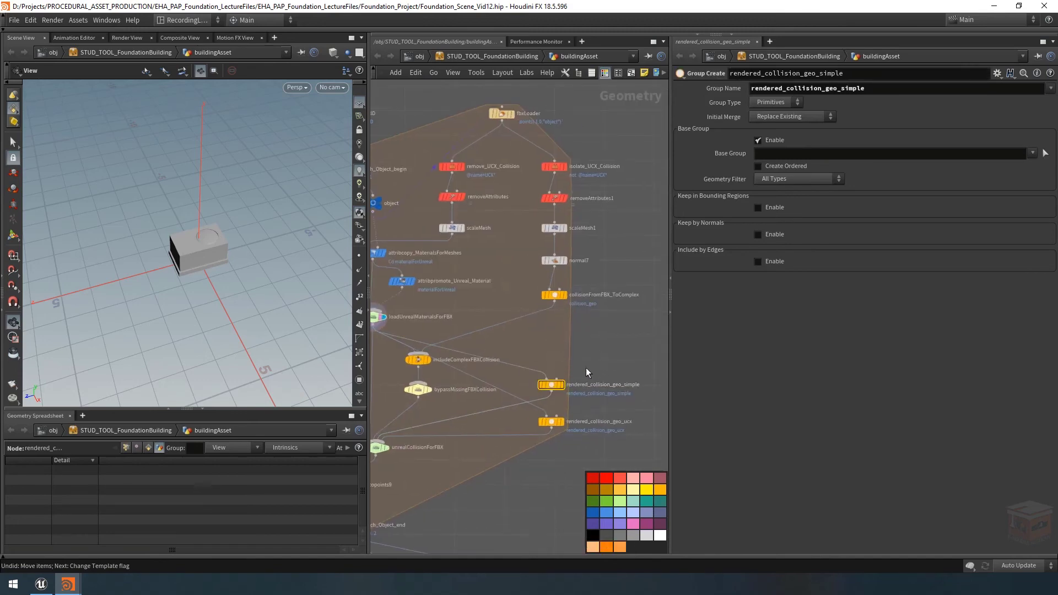
pyautogui.hotkey('ctrl', 'c')
pyautogui.hotkey('ctrl', 'v')
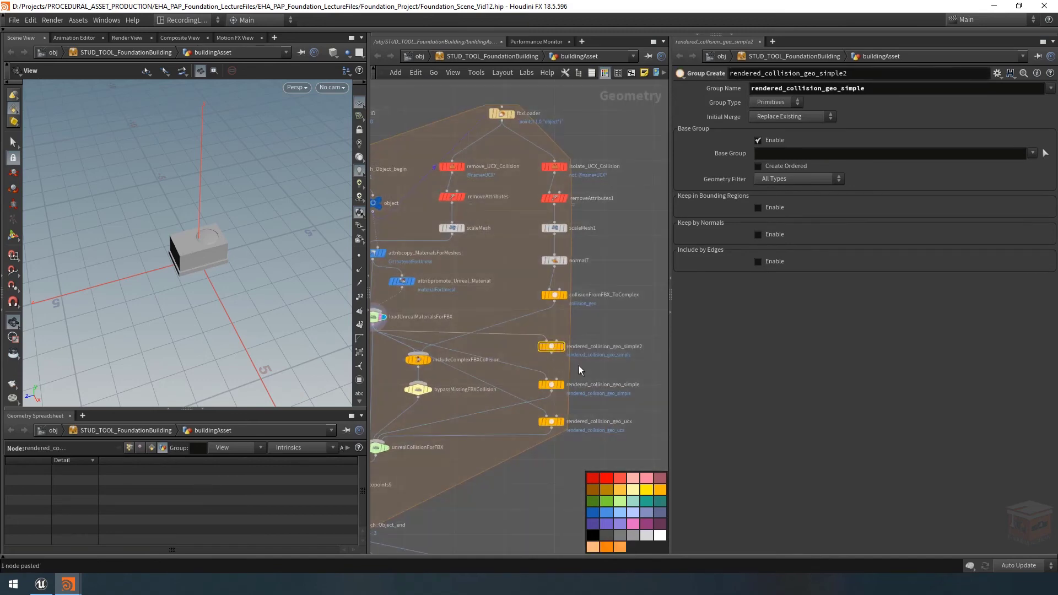
pyautogui.scroll(1, 578, 366)
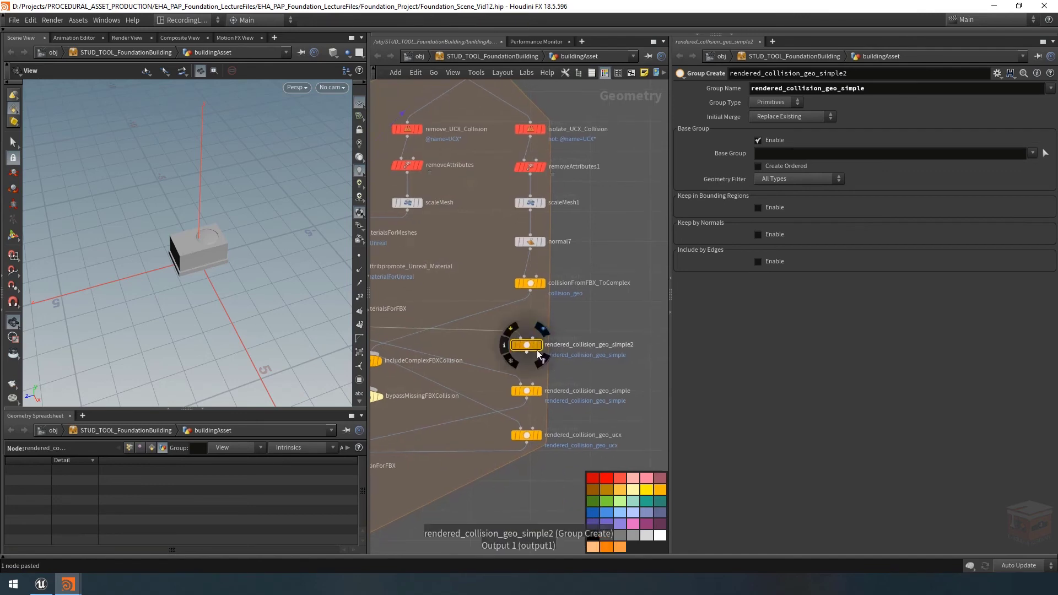
pyautogui.scroll(-3, 536, 349)
pyautogui.scroll(5, 232, 242)
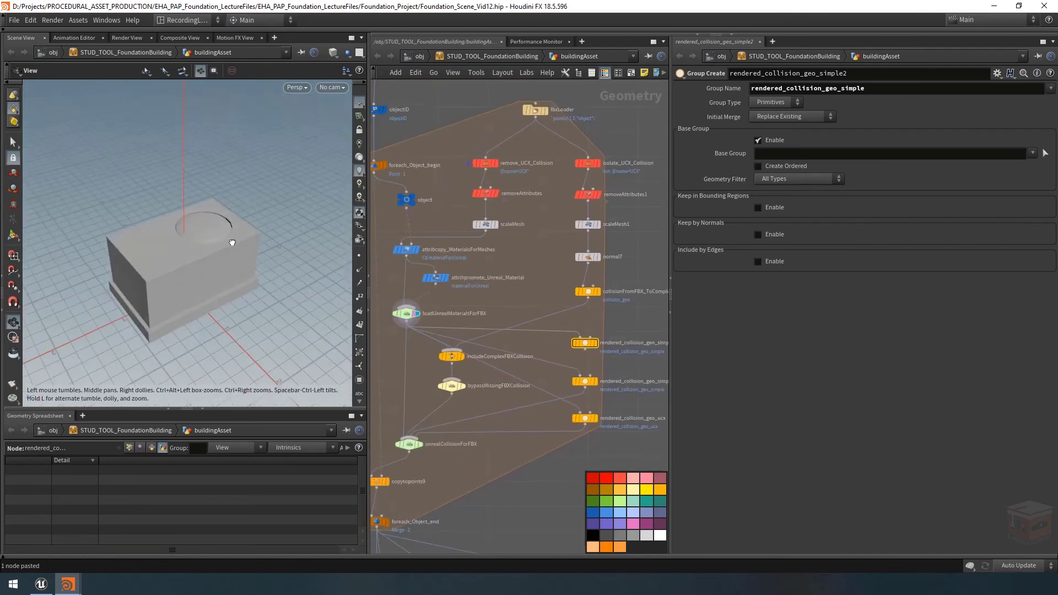
pyautogui.moveTo(232, 243)
pyautogui.mouseDown()
pyautogui.moveTo(168, 240)
pyautogui.moveTo(288, 238)
pyautogui.moveTo(223, 260)
pyautogui.mouseUp()
pyautogui.press('w')
pyautogui.press('w')
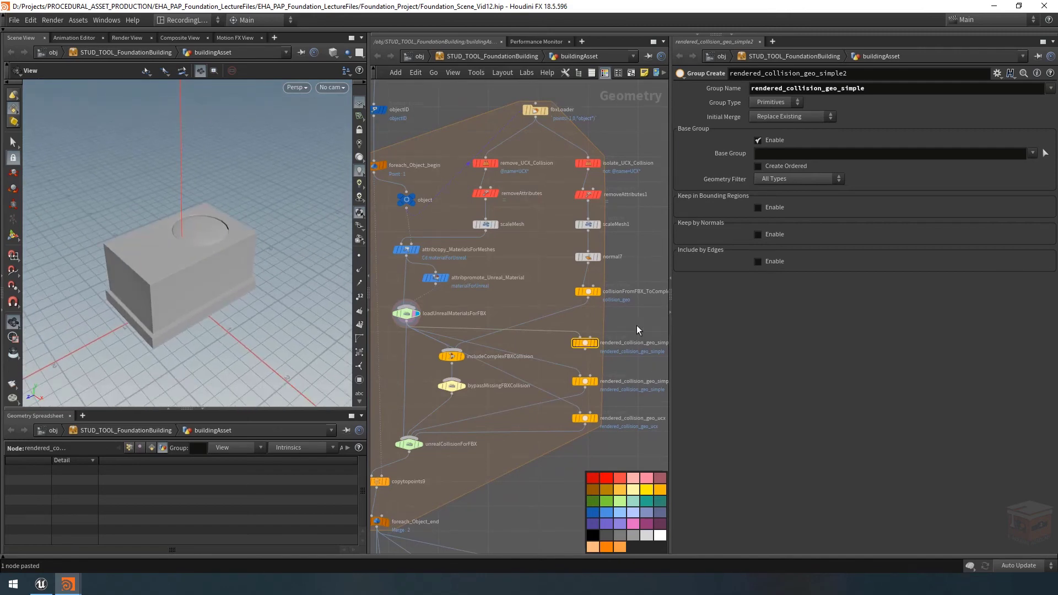
pyautogui.moveTo(638, 329); pyautogui.dragTo(568, 326, button='middle')
pyautogui.scroll(2, 601, 337)
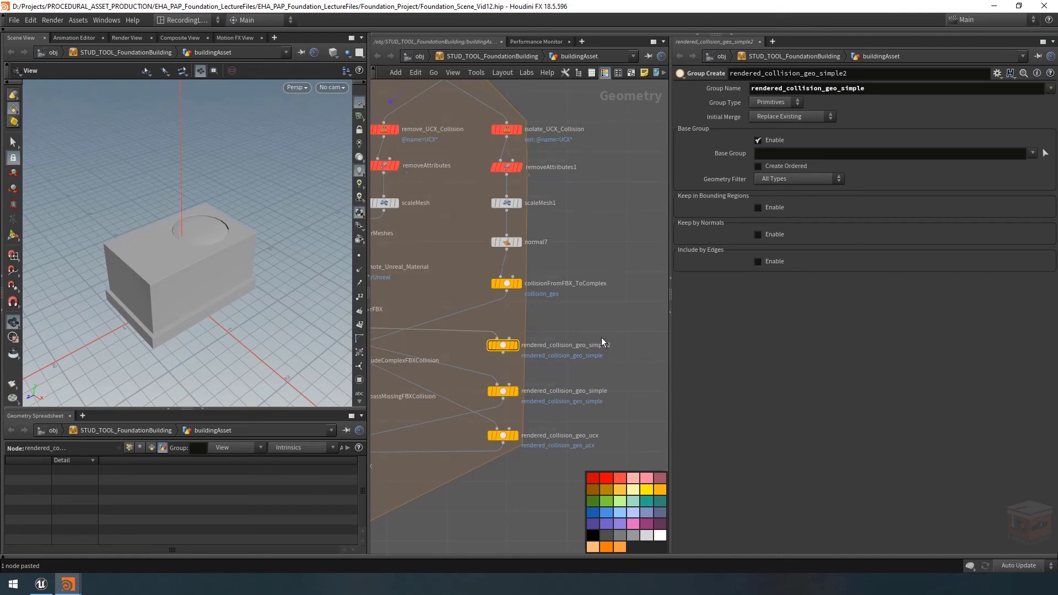
# Rename the copy and its Group Name to rendered_collision_geo.
pyautogui.doubleClick(558, 346)
pyautogui.press('BackSpace')
pyautogui.press('BackSpace')
pyautogui.press('BackSpace')
pyautogui.press('BackSpace')
pyautogui.press('BackSpace')
pyautogui.press('BackSpace')
pyautogui.press('BackSpace')
pyautogui.press('BackSpace')
pyautogui.press('Return')
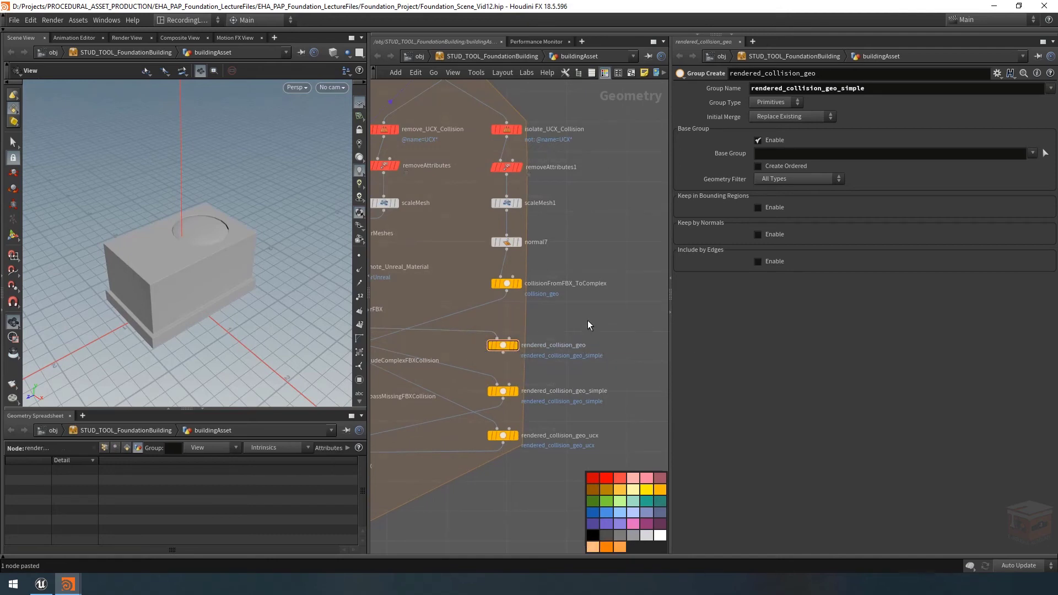
pyautogui.moveTo(864, 89); pyautogui.dragTo(837, 100)
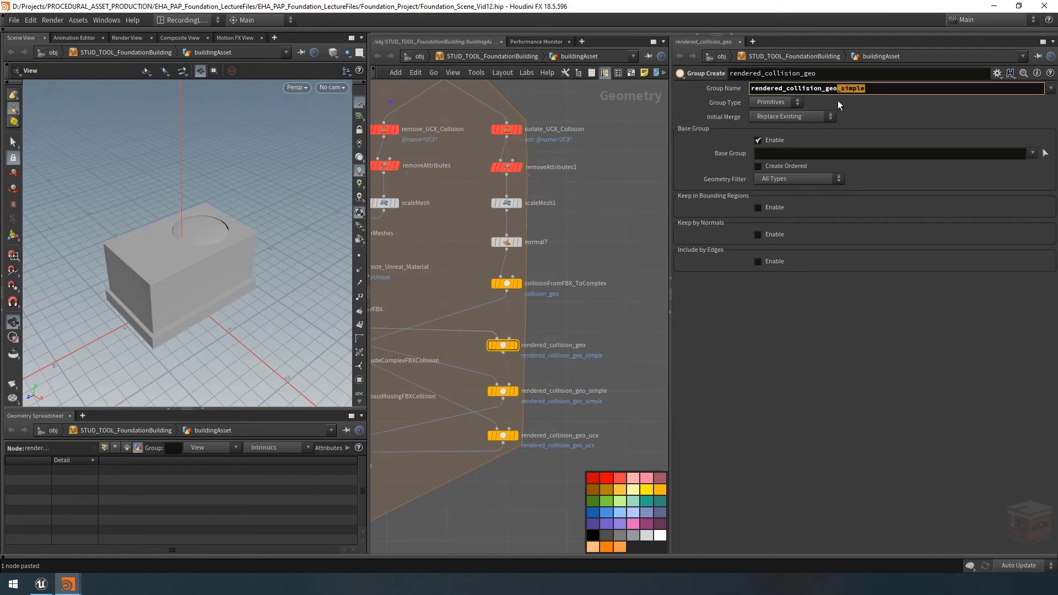
pyautogui.press('Return')
# Wire rendered_collision_geo's output into bypassMissingFBXCollision.
pyautogui.moveTo(590, 330); pyautogui.dragTo(626, 318, button='middle')
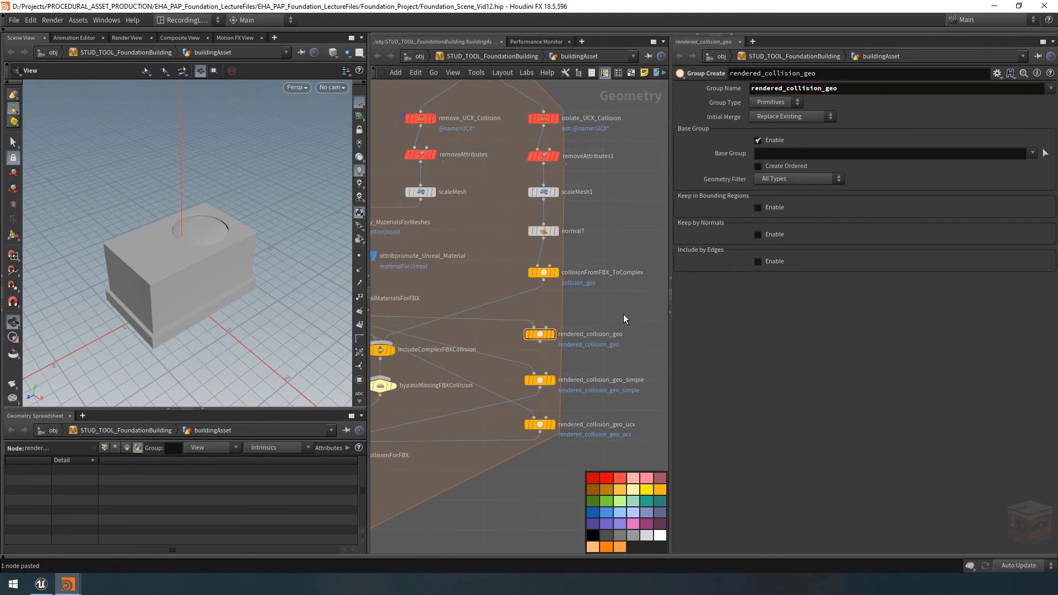
pyautogui.scroll(-2, 570, 361)
pyautogui.click(586, 337)
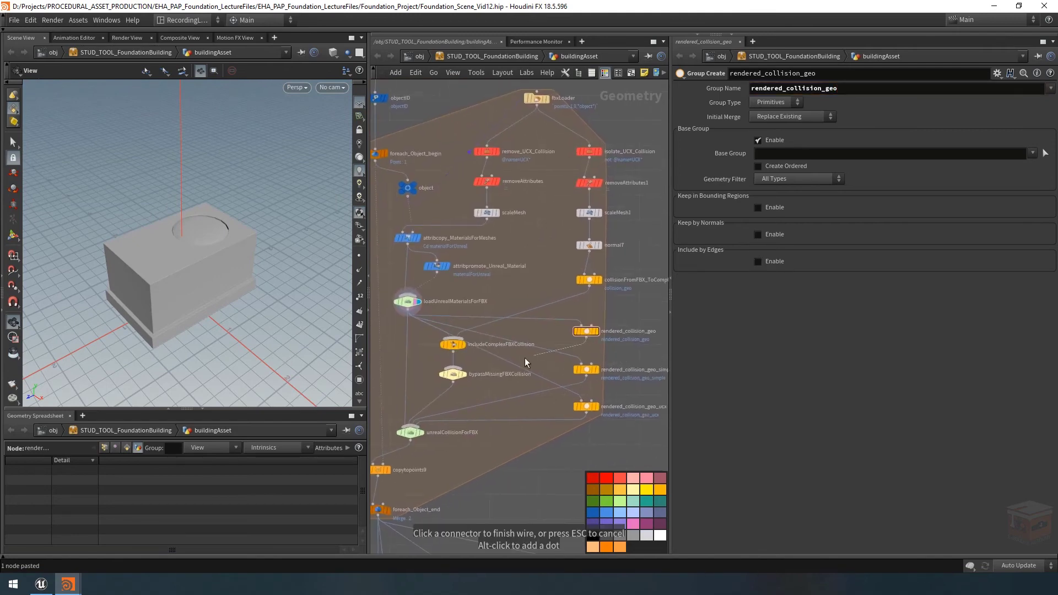
pyautogui.click(468, 373)
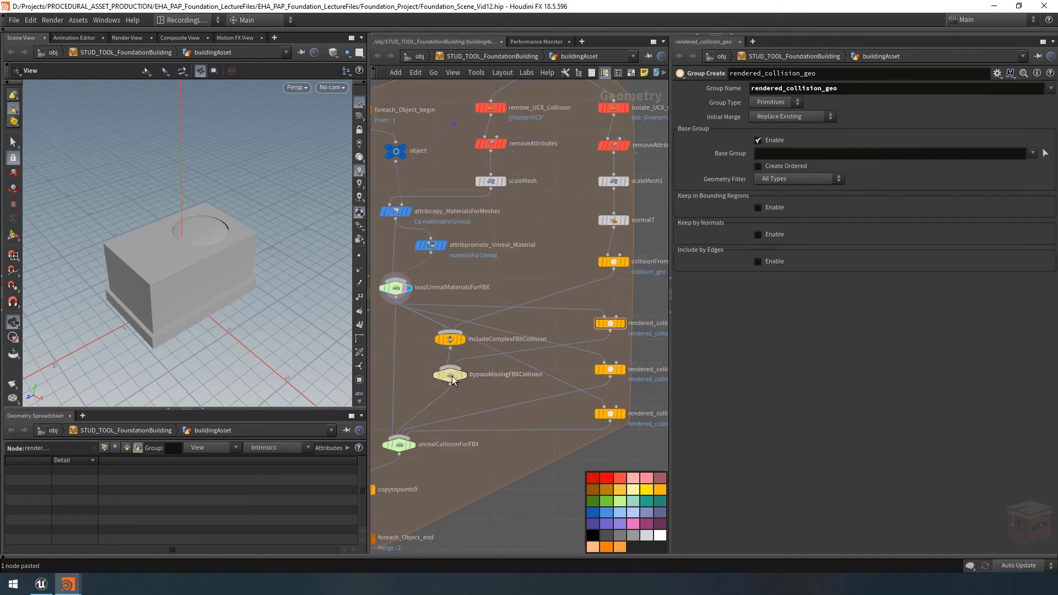
# Select the bypassMissingFBXCollision switch and nudge includeComplexFBXCollision to a tidier spot.
pyautogui.click(452, 376)
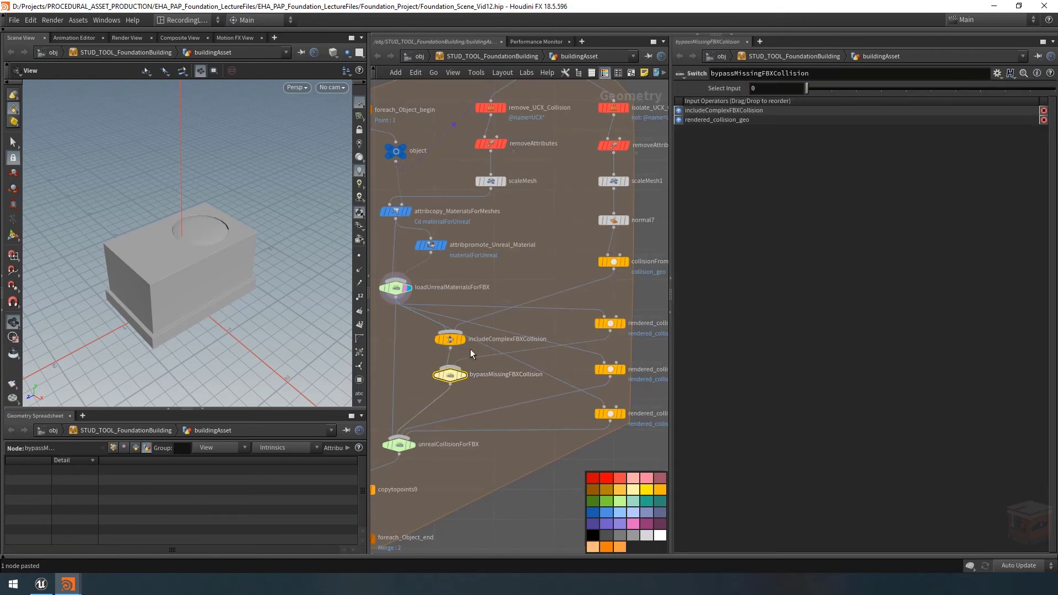
pyautogui.moveTo(451, 338); pyautogui.dragTo(465, 380)
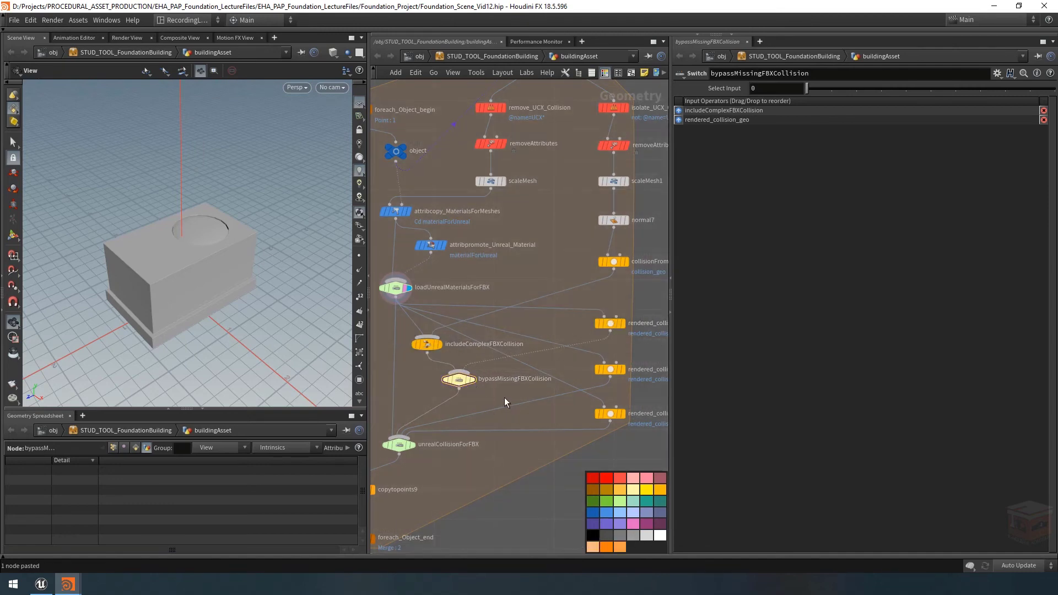
pyautogui.scroll(-2, 489, 404)
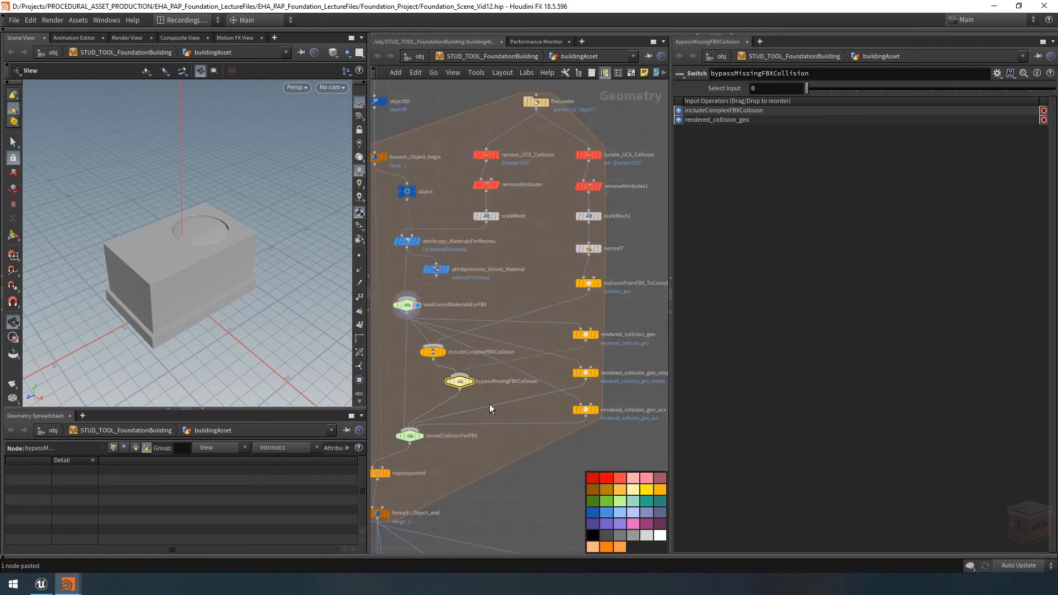
pyautogui.moveTo(489, 404); pyautogui.dragTo(476, 423, button='middle')
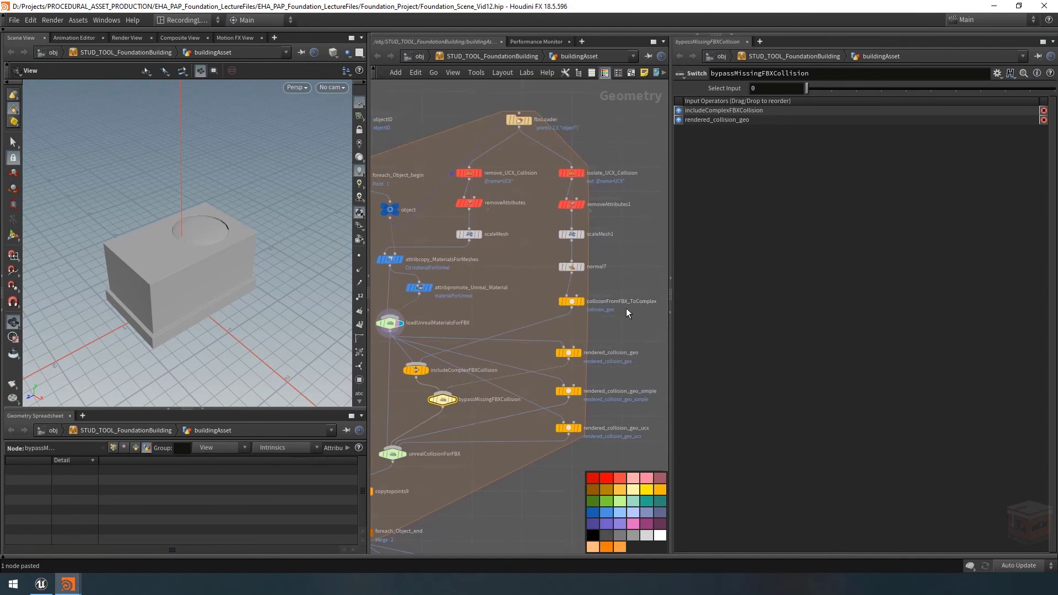
pyautogui.moveTo(586, 306)
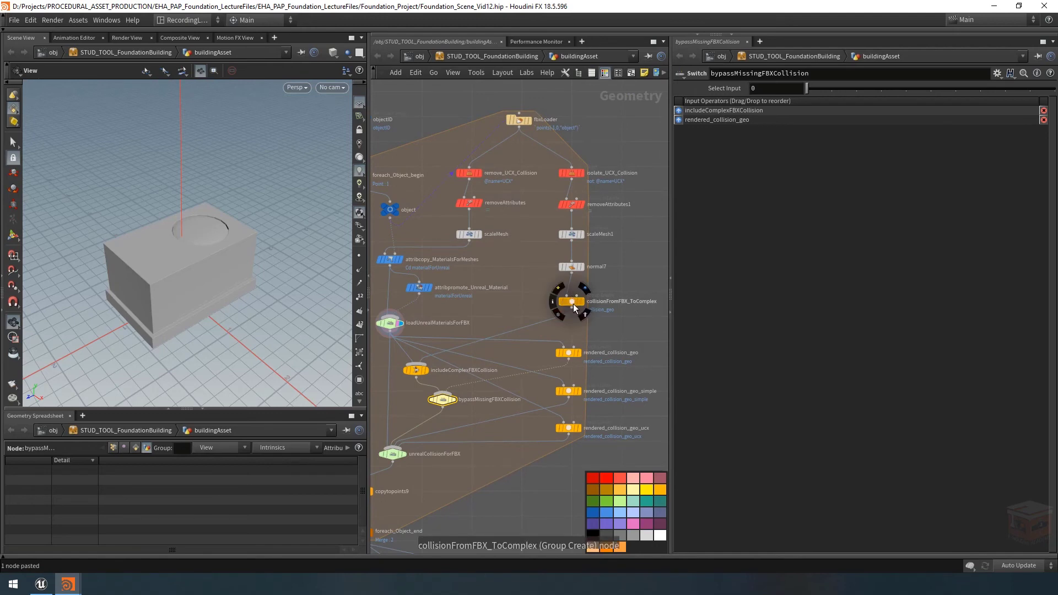
# Add a Spare Input 0 to the switch set to ../collisionFromFBX_ToComplex.
pyautogui.click(995, 76)
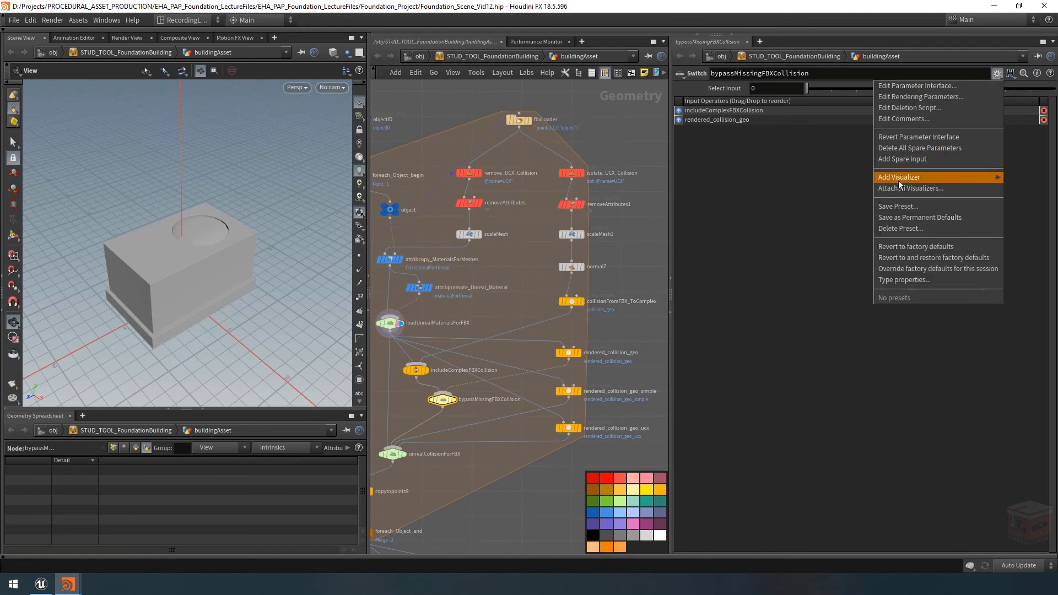
pyautogui.click(917, 159)
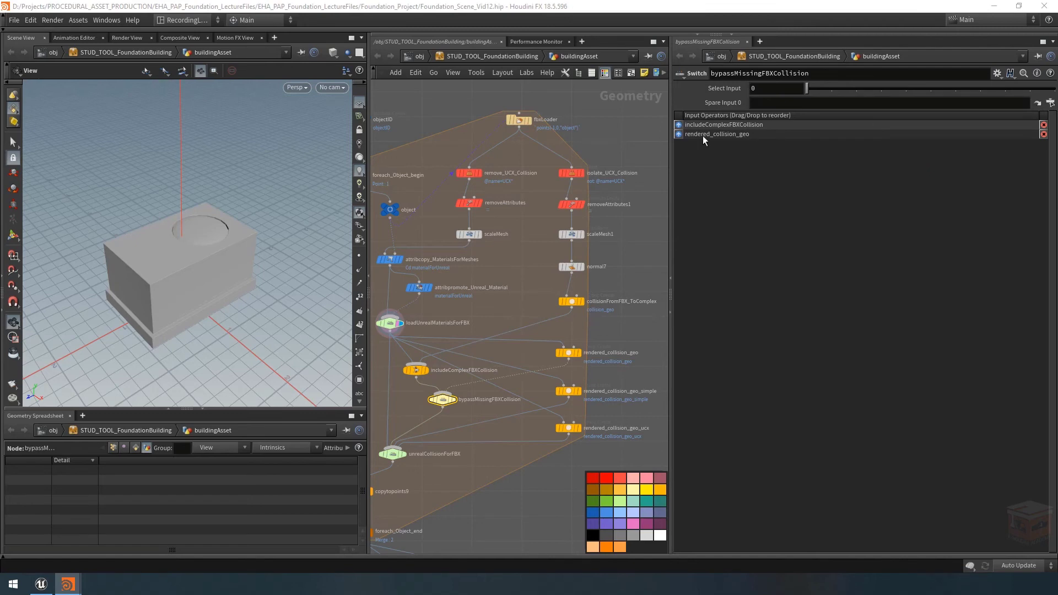
pyautogui.doubleClick(635, 302)
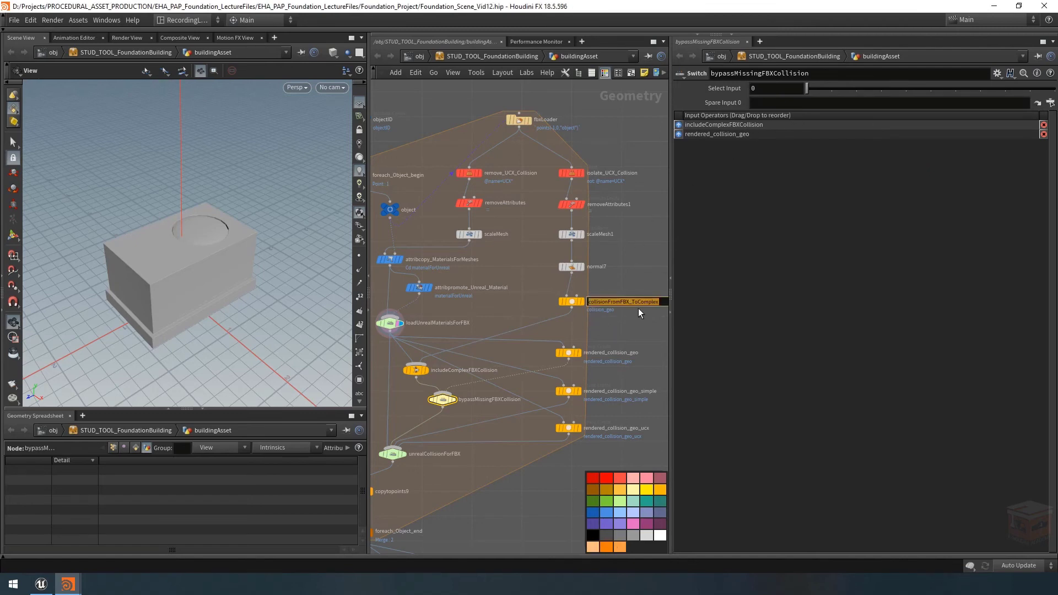
pyautogui.click(804, 103)
pyautogui.write('../collisionFromFBX_ToComplex')
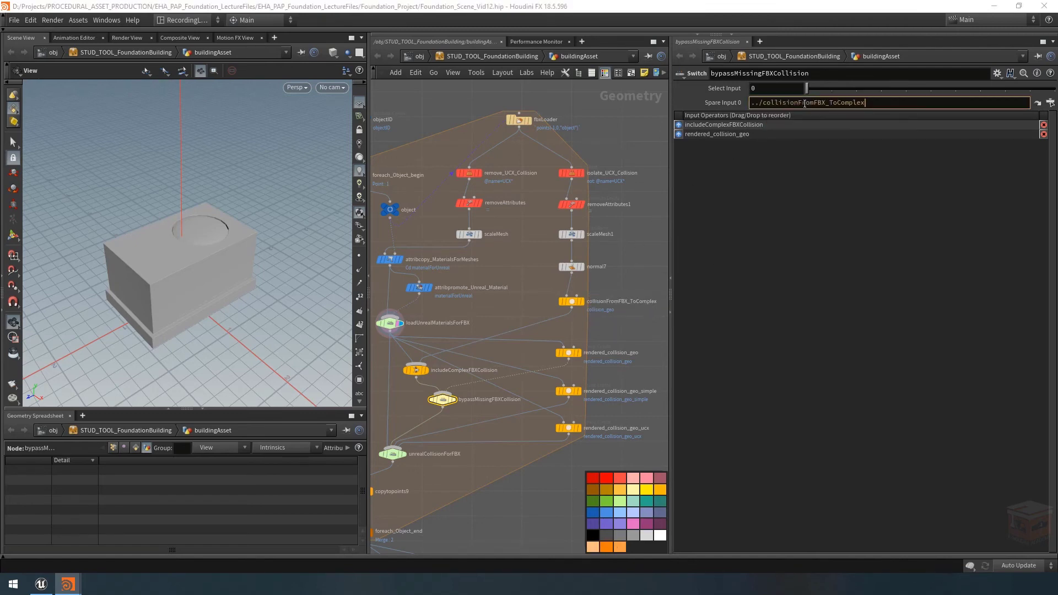
pyautogui.press('Return')
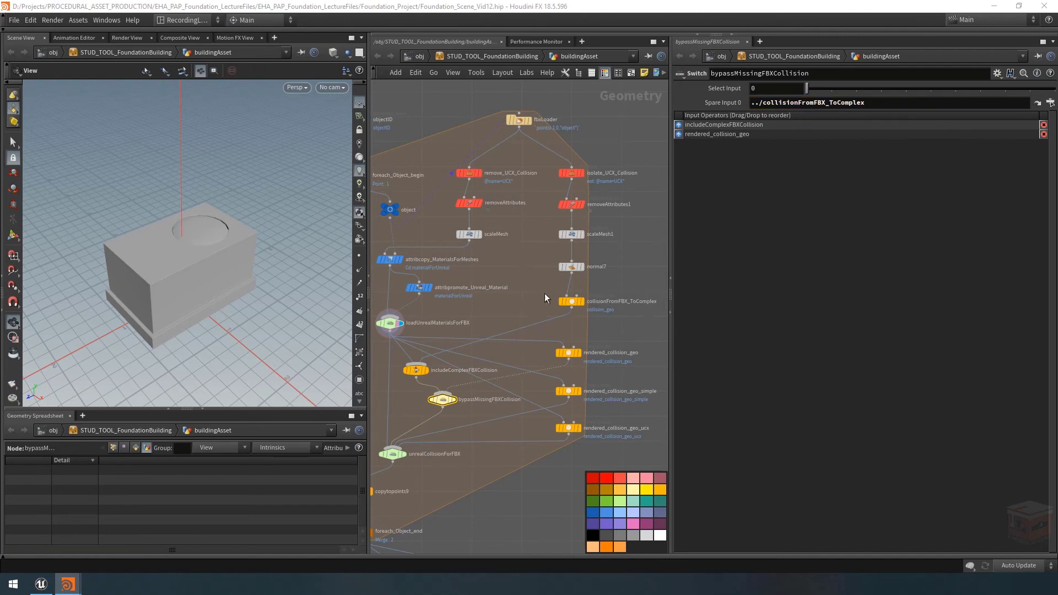
pyautogui.moveTo(519, 305); pyautogui.dragTo(526, 298, button='middle')
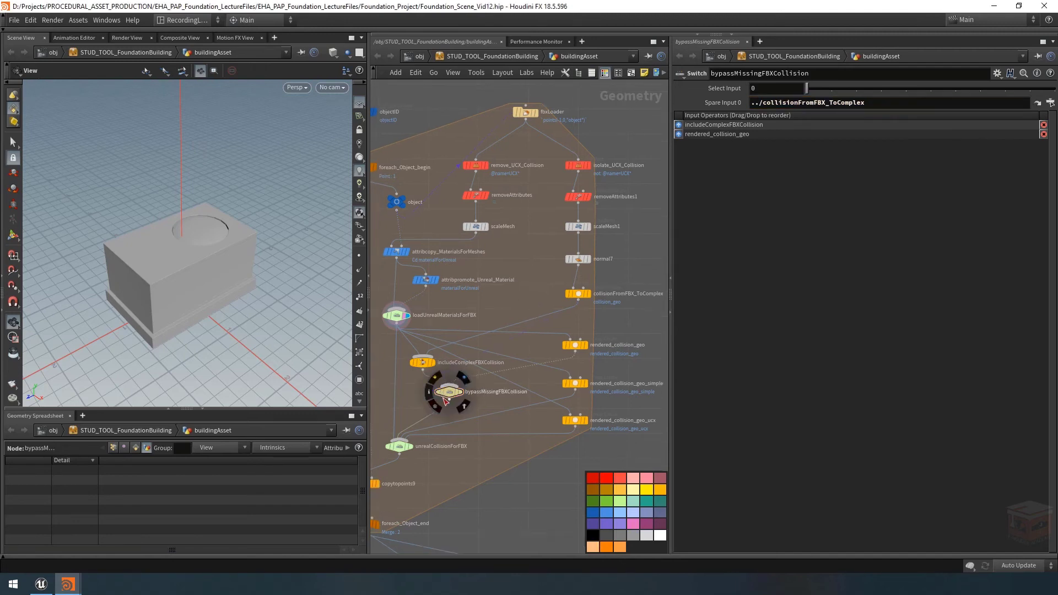
# Enter if( nprims(-1) == 0, 1, 0) as the switch's Select Input expression.
pyautogui.click(759, 86)
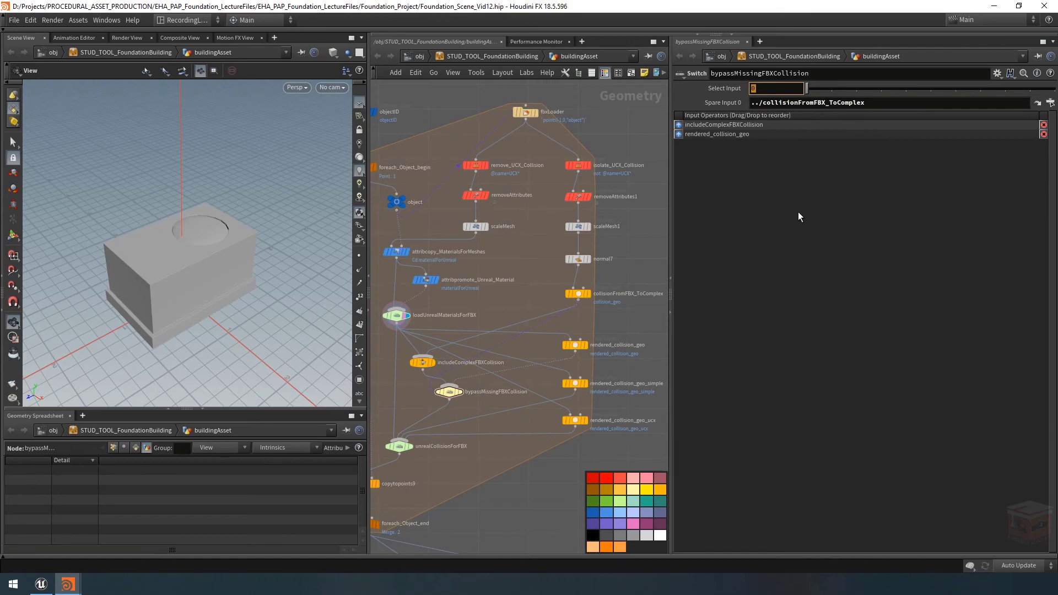
pyautogui.write('nprims()')
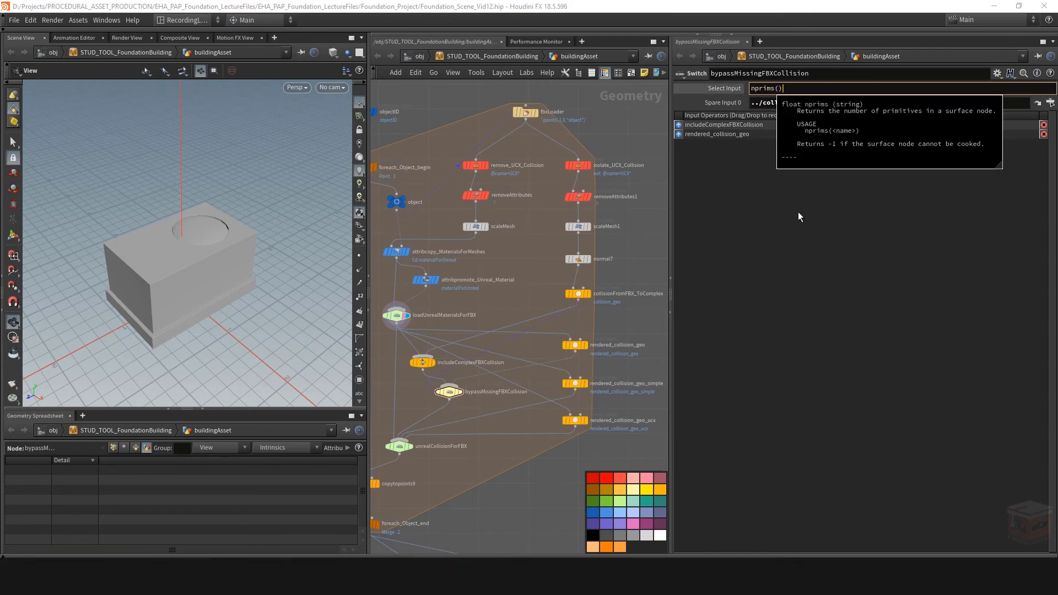
pyautogui.write('-1')
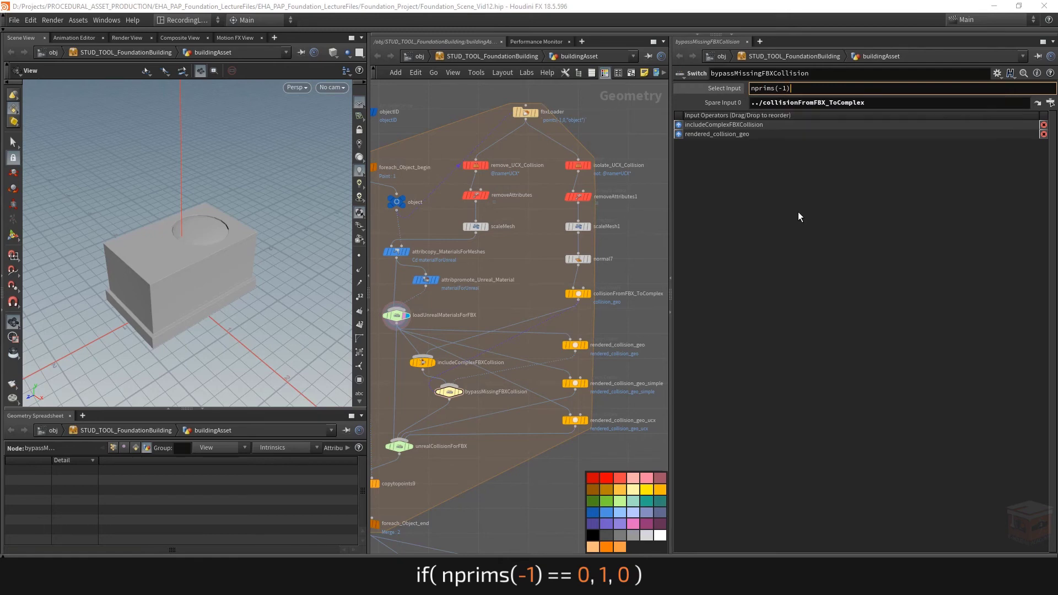
pyautogui.write('if(')
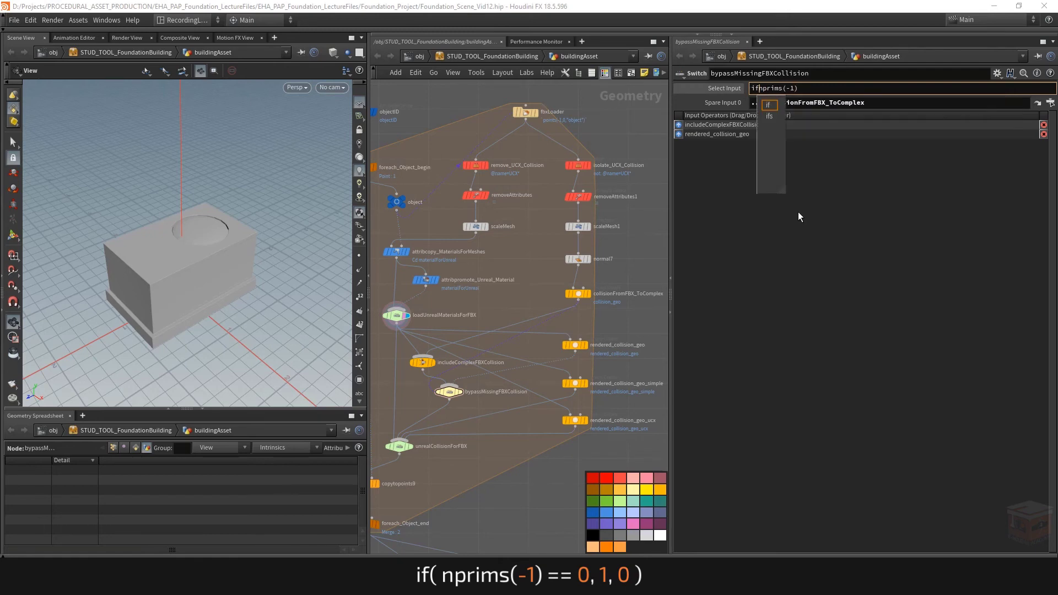
pyautogui.press('End')
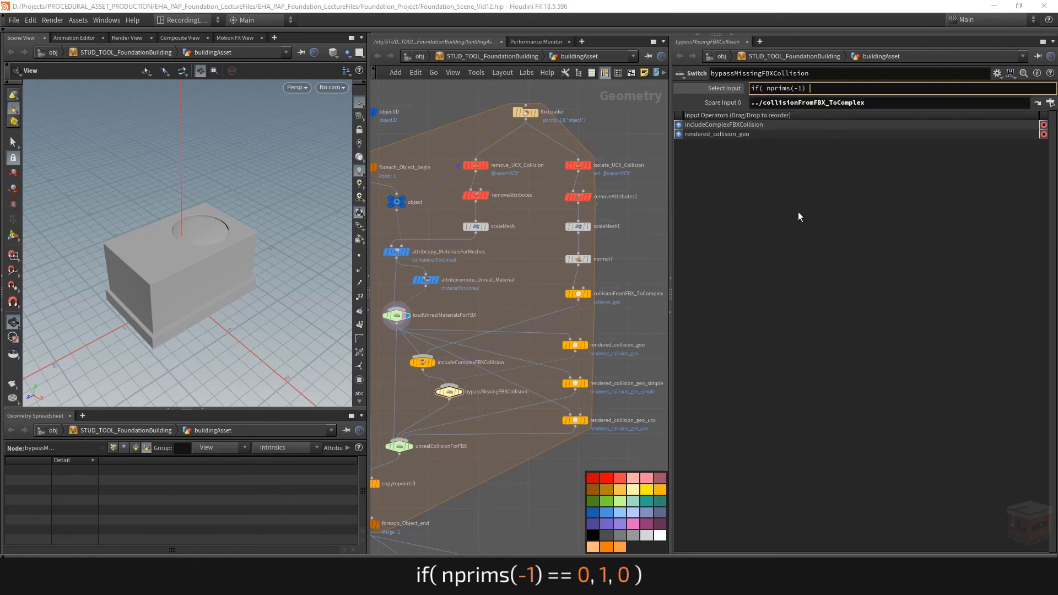
pyautogui.write('== 0')
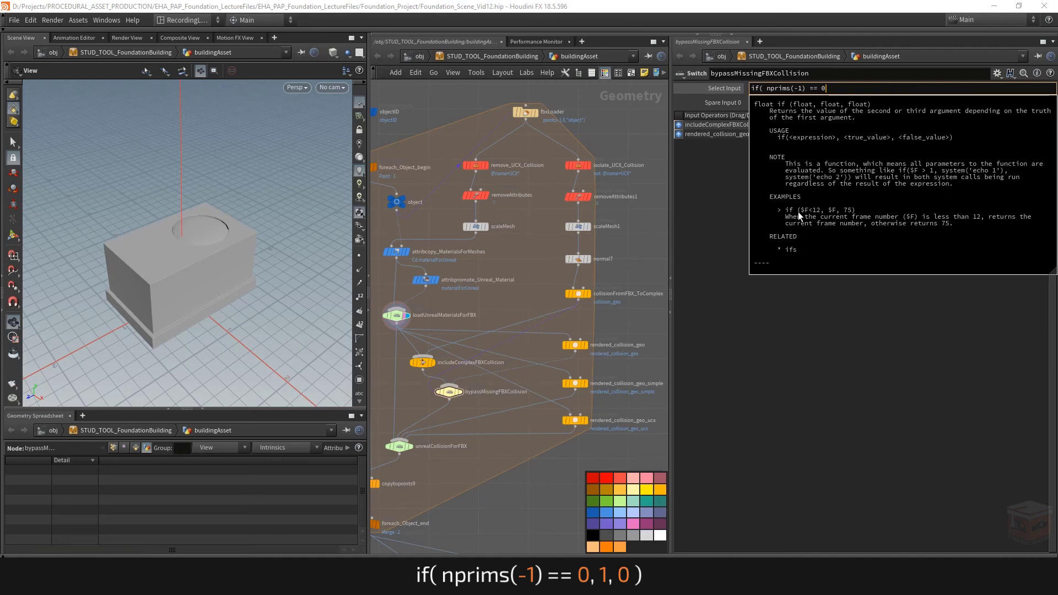
pyautogui.write(', 1, 0)')
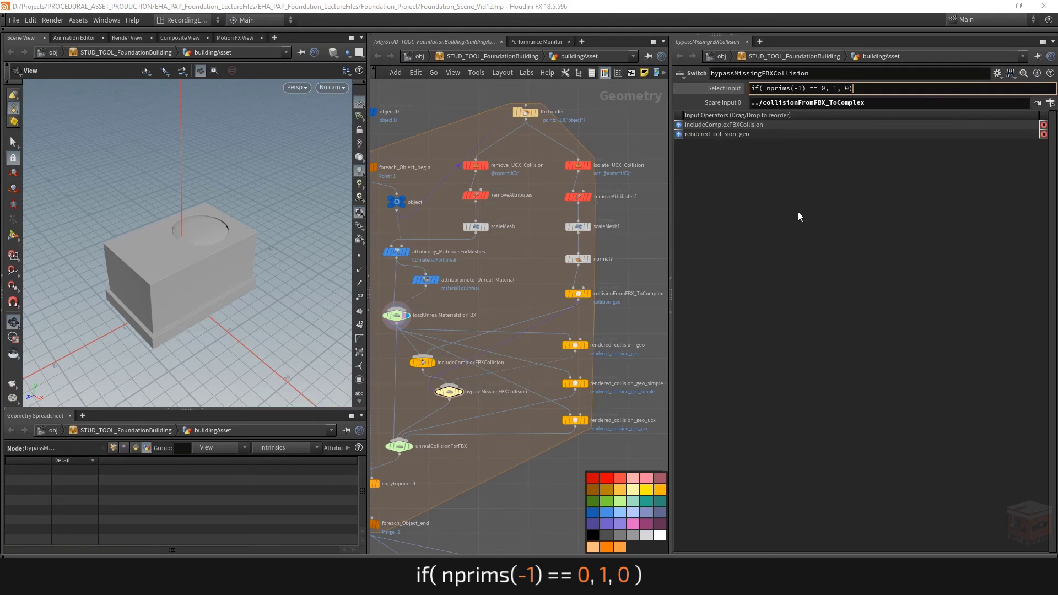
pyautogui.press('Return')
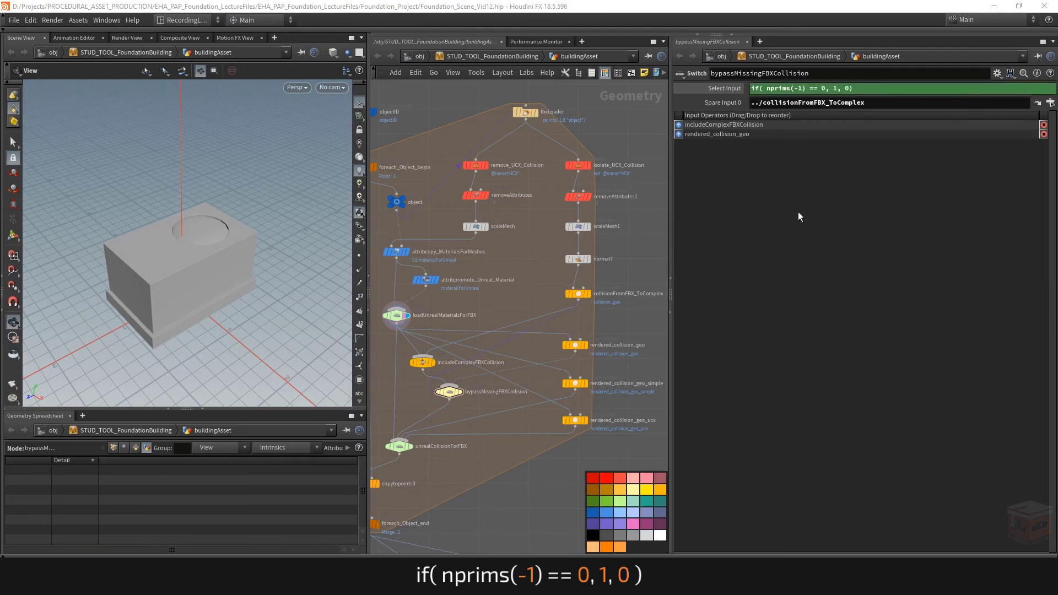
# Display the switch result, then add a Null (null7) fed by fbxLoader to inspect it.
pyautogui.click(461, 393)
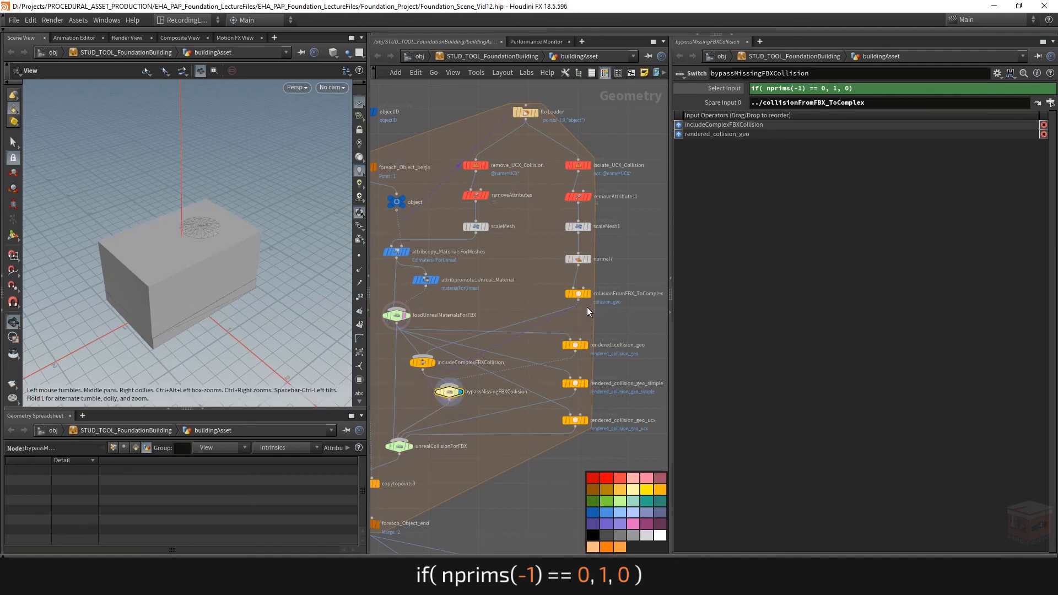
pyautogui.moveTo(576, 347)
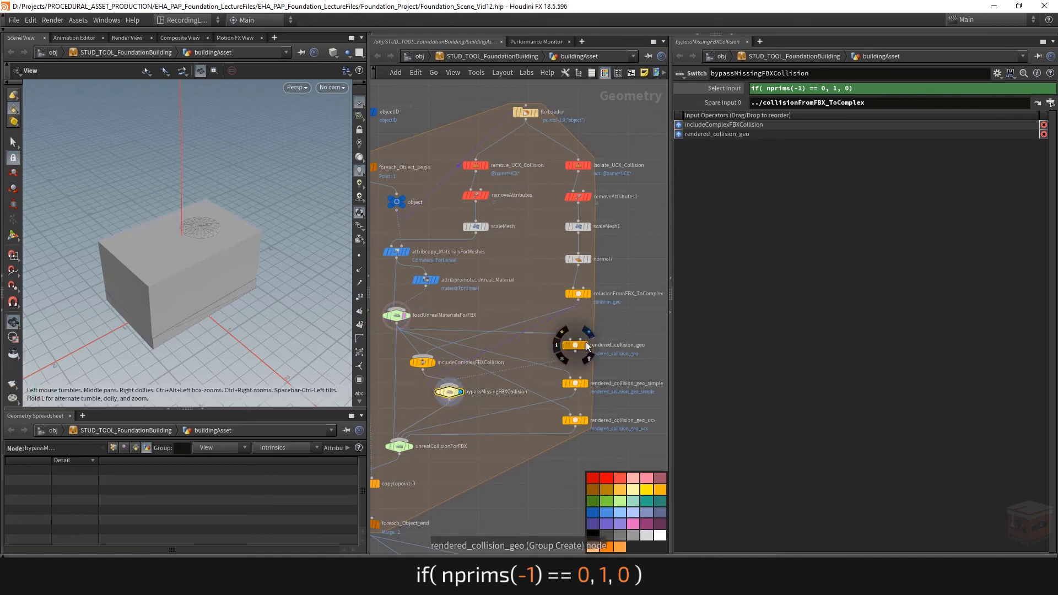
pyautogui.scroll(-2, 586, 341)
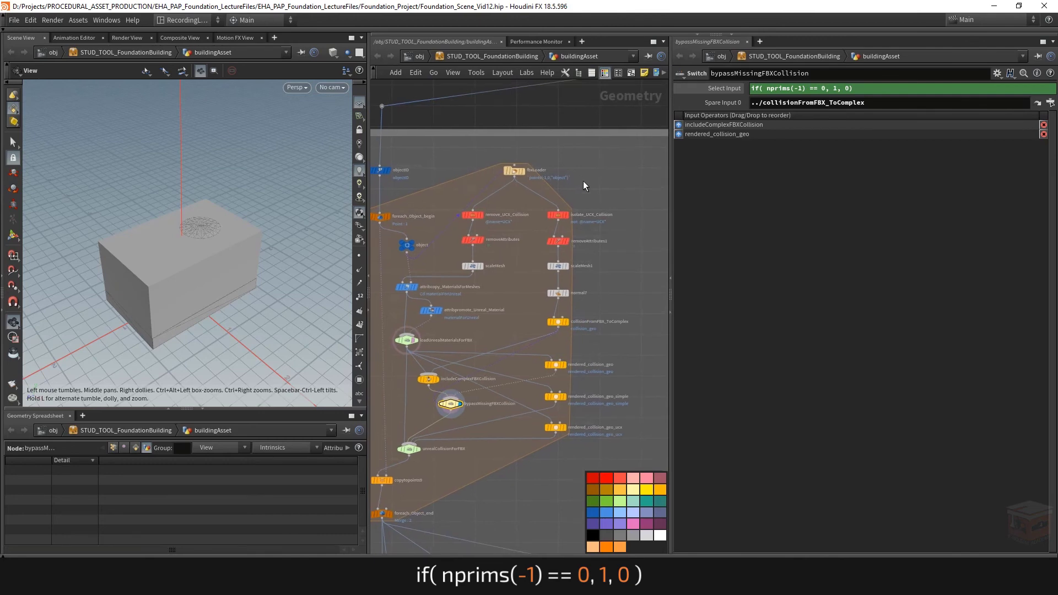
pyautogui.press('Tab')
pyautogui.write('null')
pyautogui.press('Return')
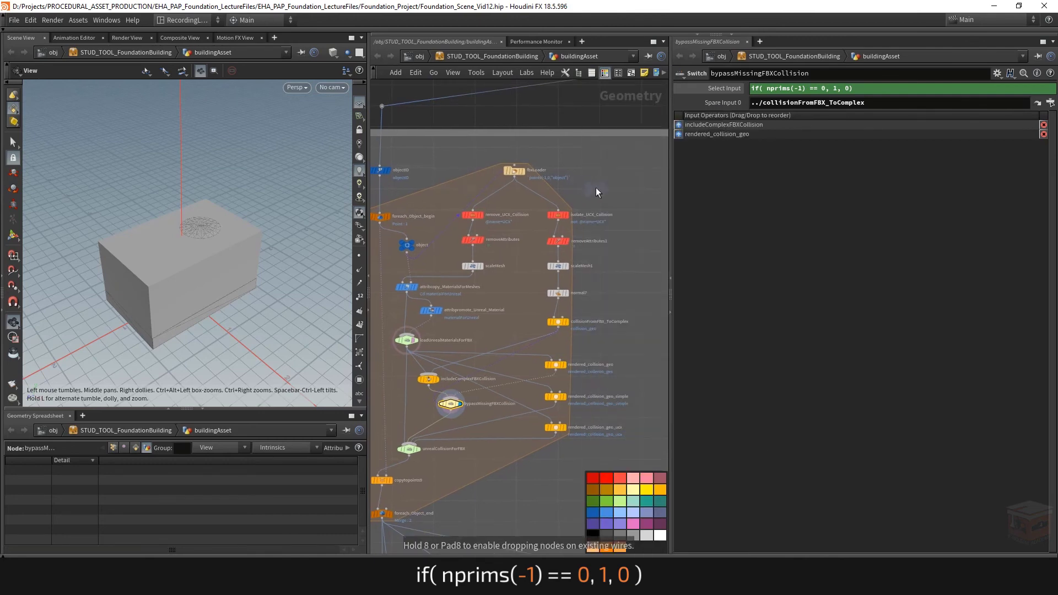
pyautogui.click(587, 184)
pyautogui.moveTo(514, 178); pyautogui.dragTo(568, 200)
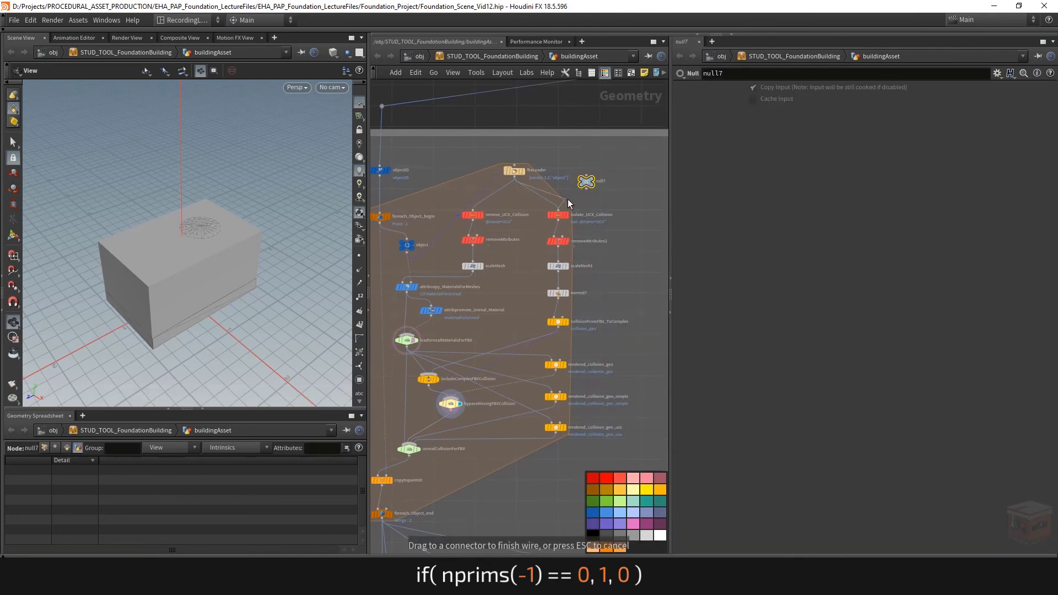
pyautogui.click(585, 196)
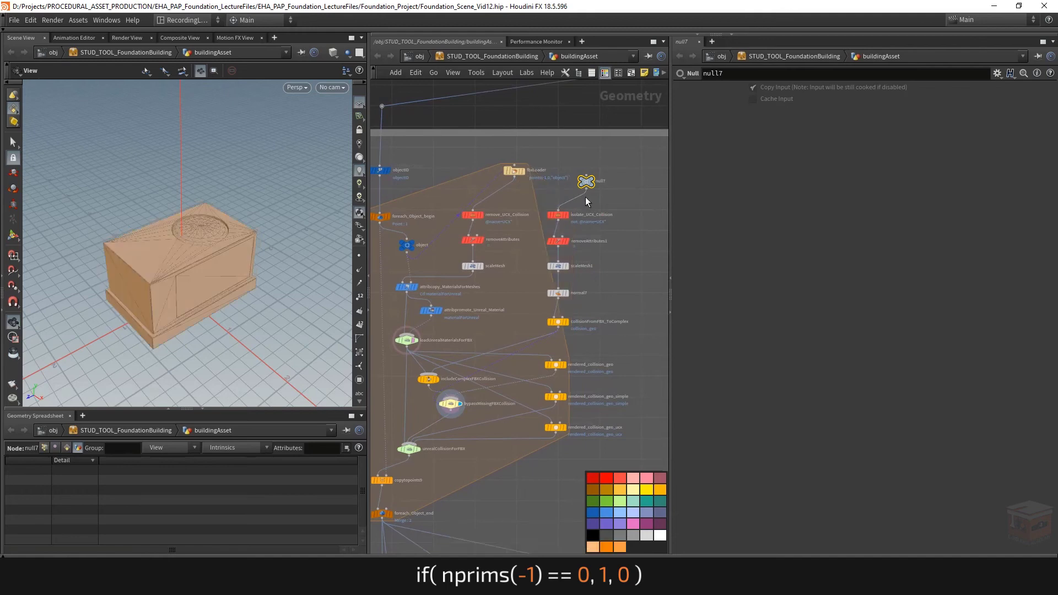
# Return the display to the collision box and delete the temporary null7.
pyautogui.scroll(2, 452, 401)
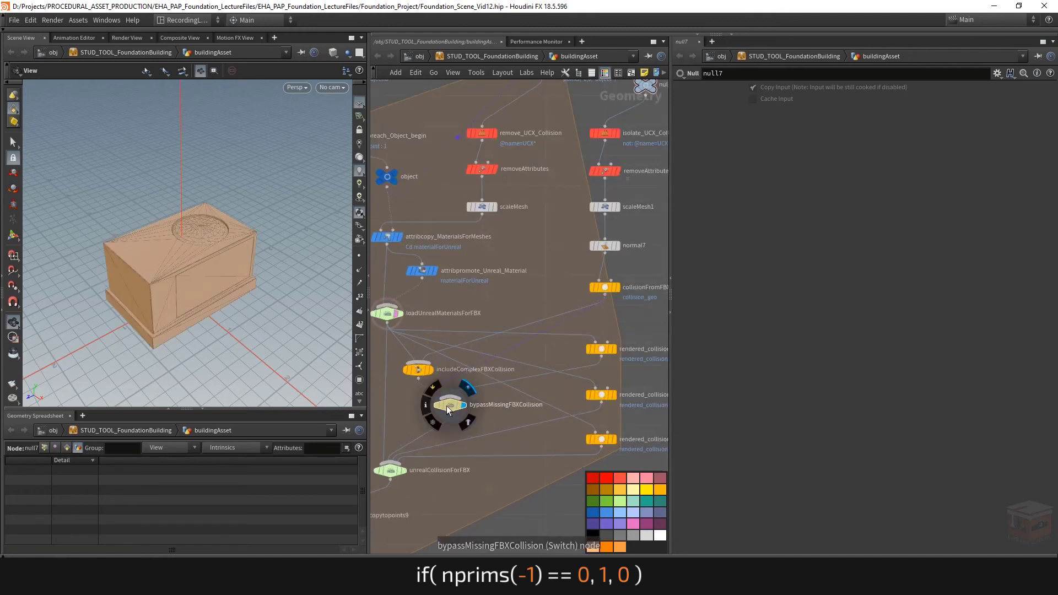
pyautogui.moveTo(614, 368); pyautogui.dragTo(539, 366, button='middle')
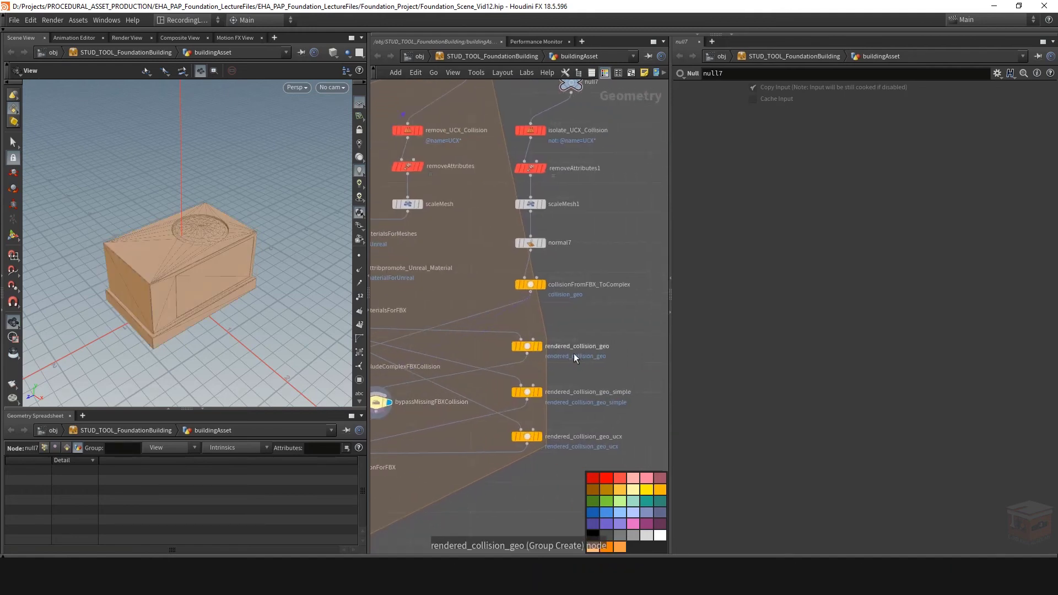
pyautogui.scroll(-3, 590, 363)
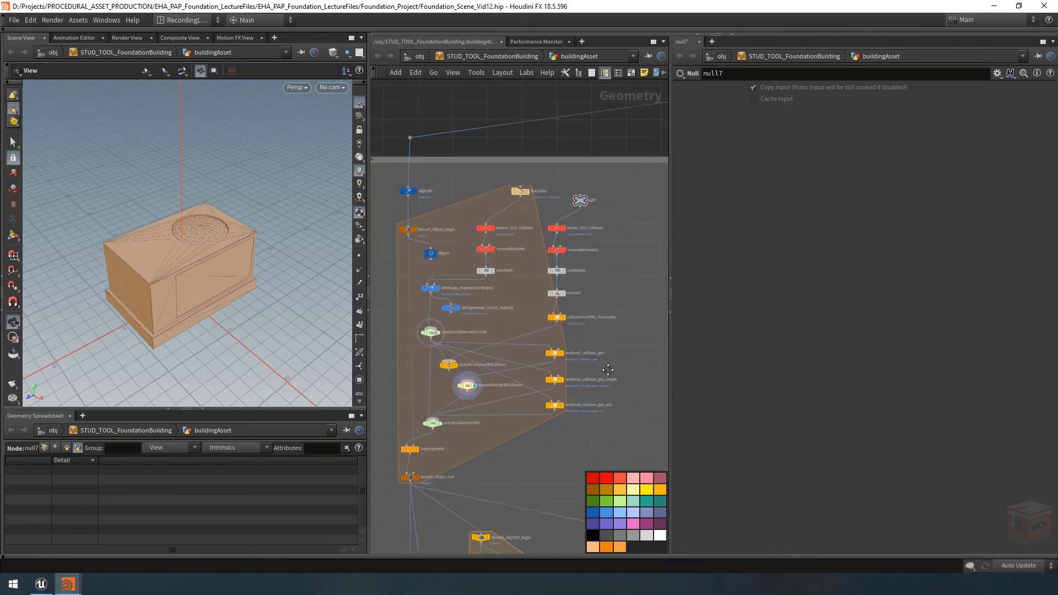
pyautogui.moveTo(608, 369); pyautogui.dragTo(615, 374, button='middle')
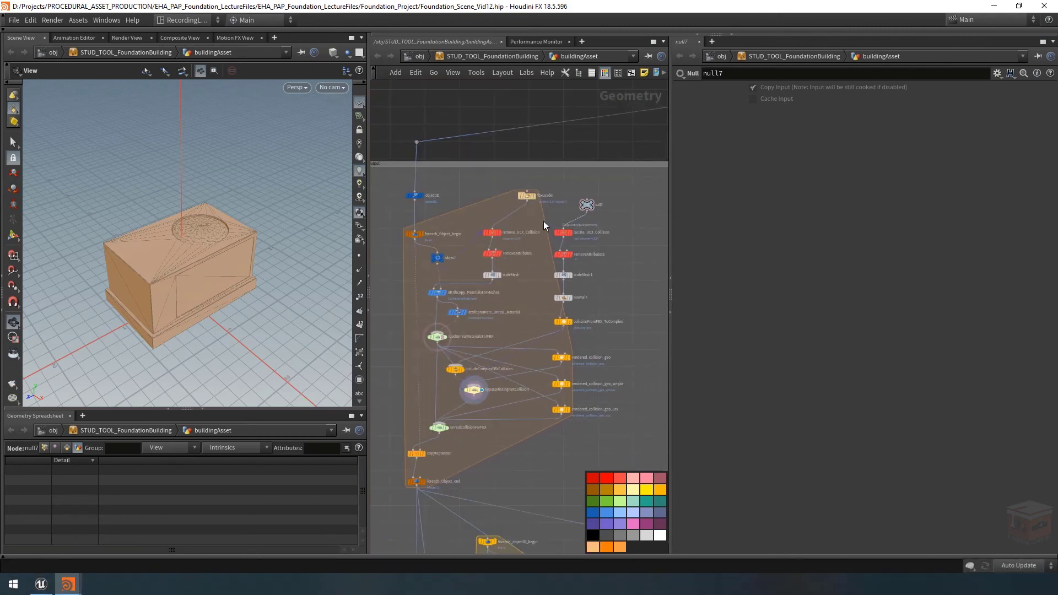
pyautogui.click(594, 205)
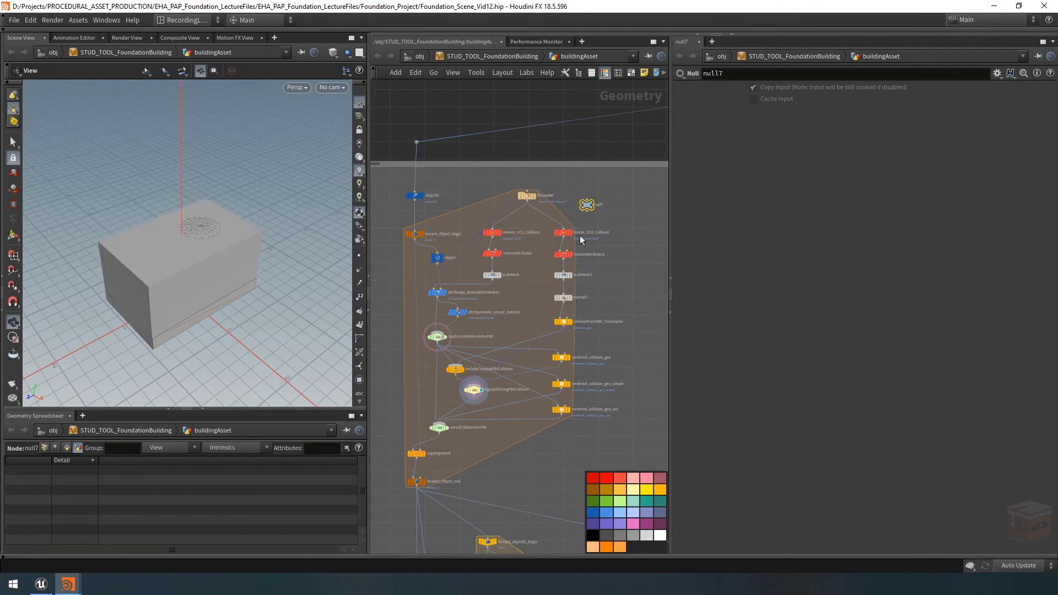
pyautogui.press('Delete')
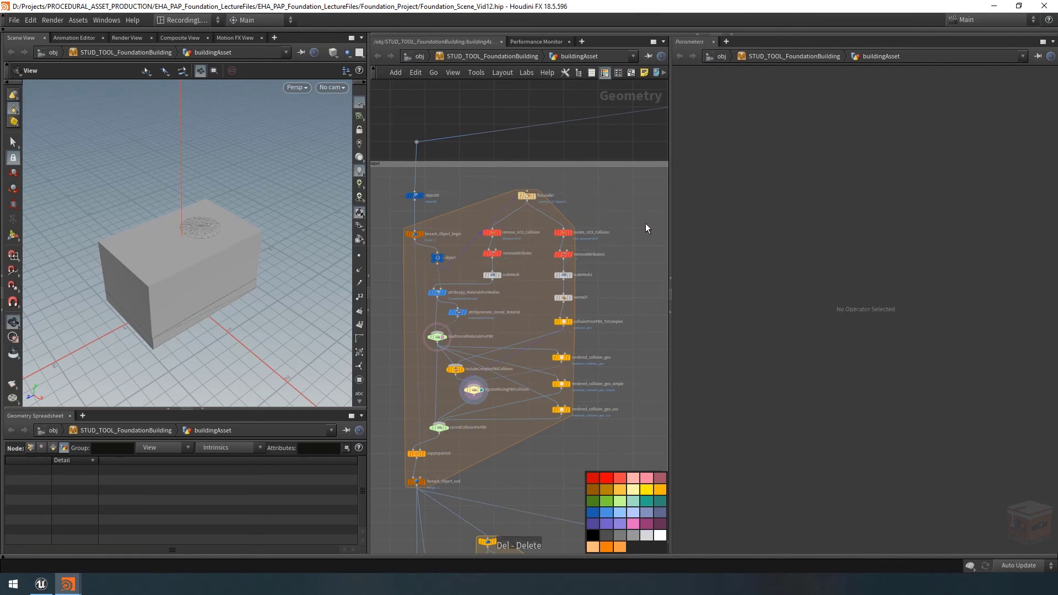
# Nudge bypassMissingFBXCollision into place and pan down to cleanGroups1 and output0.
pyautogui.scroll(2, 636, 221)
pyautogui.scroll(2, 624, 314)
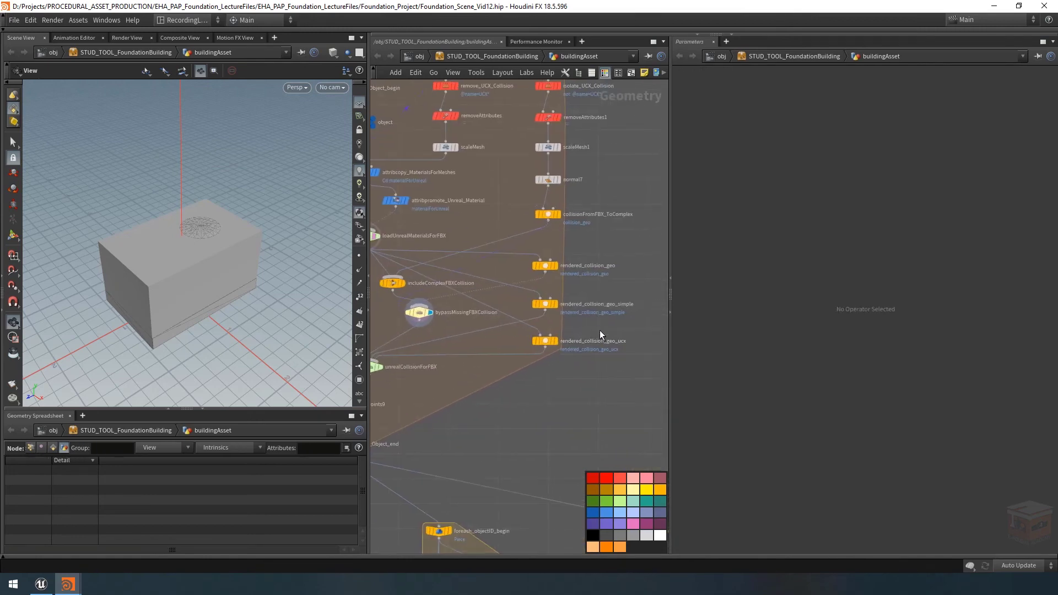
pyautogui.scroll(-5, 600, 329)
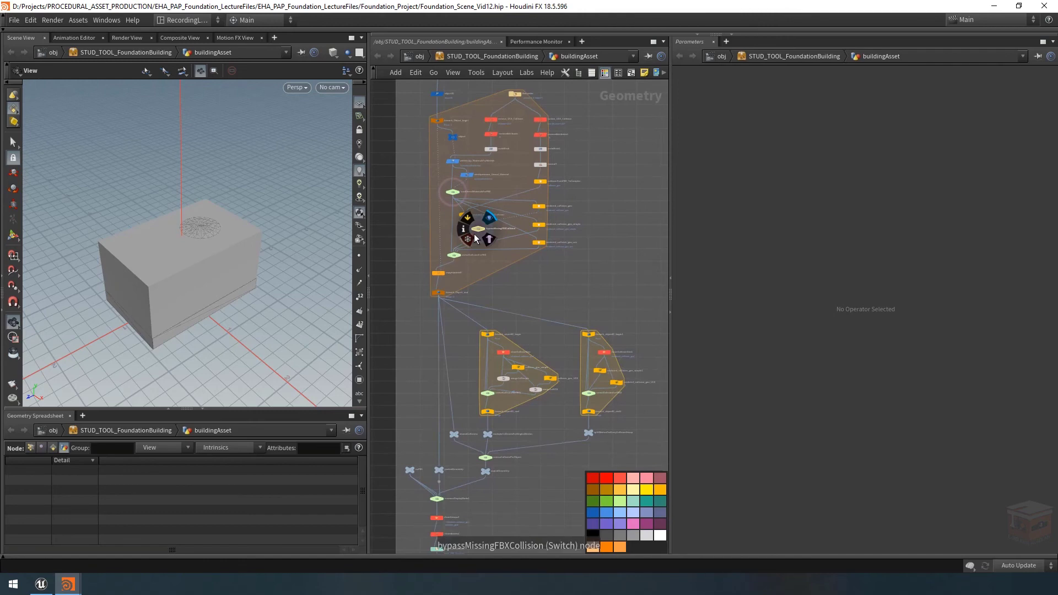
pyautogui.scroll(5, 473, 235)
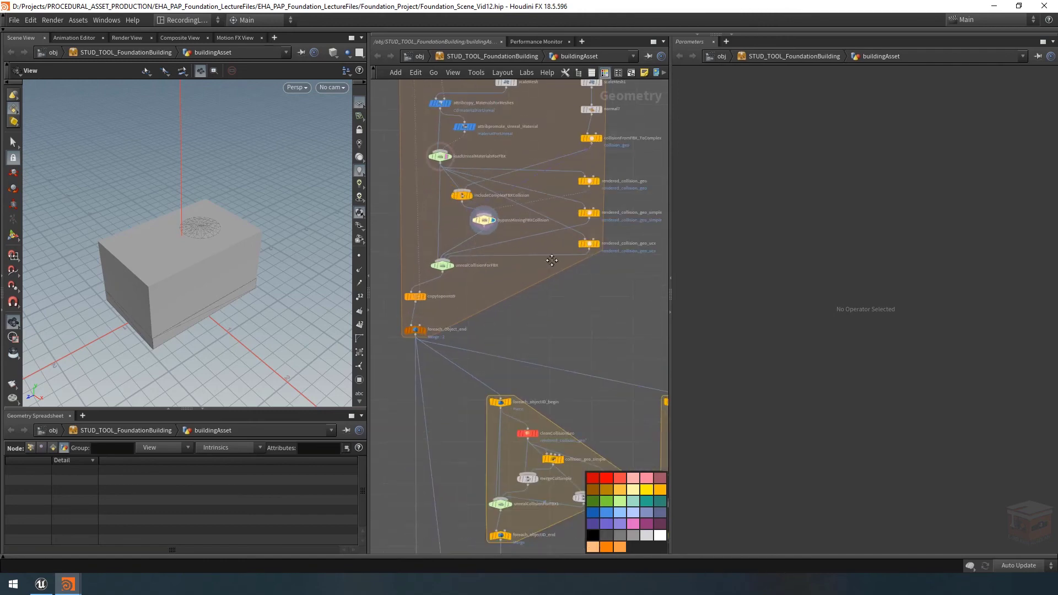
pyautogui.moveTo(484, 293); pyautogui.dragTo(481, 300)
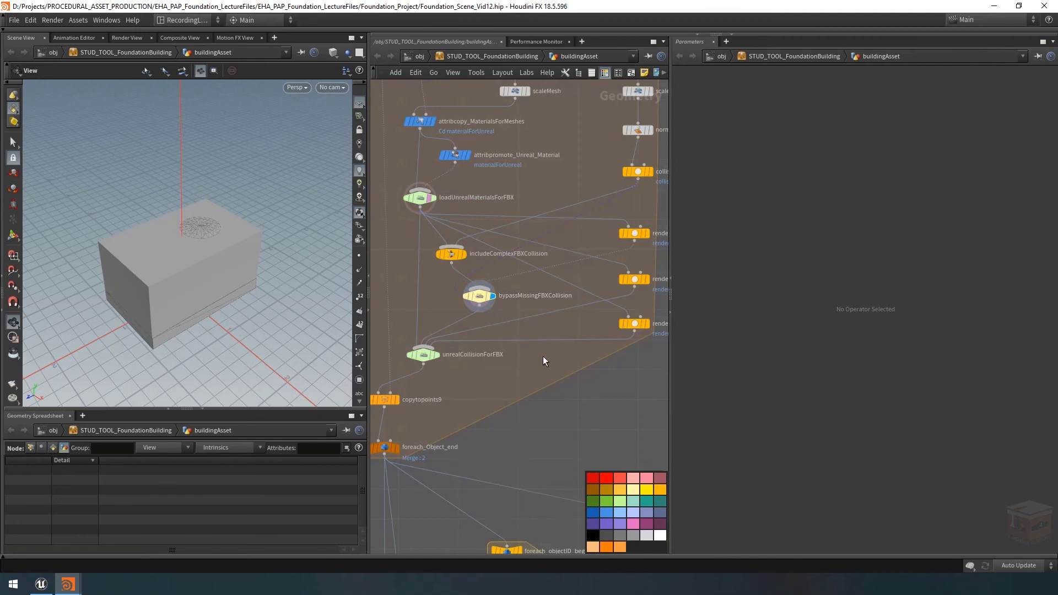
pyautogui.scroll(-5, 544, 356)
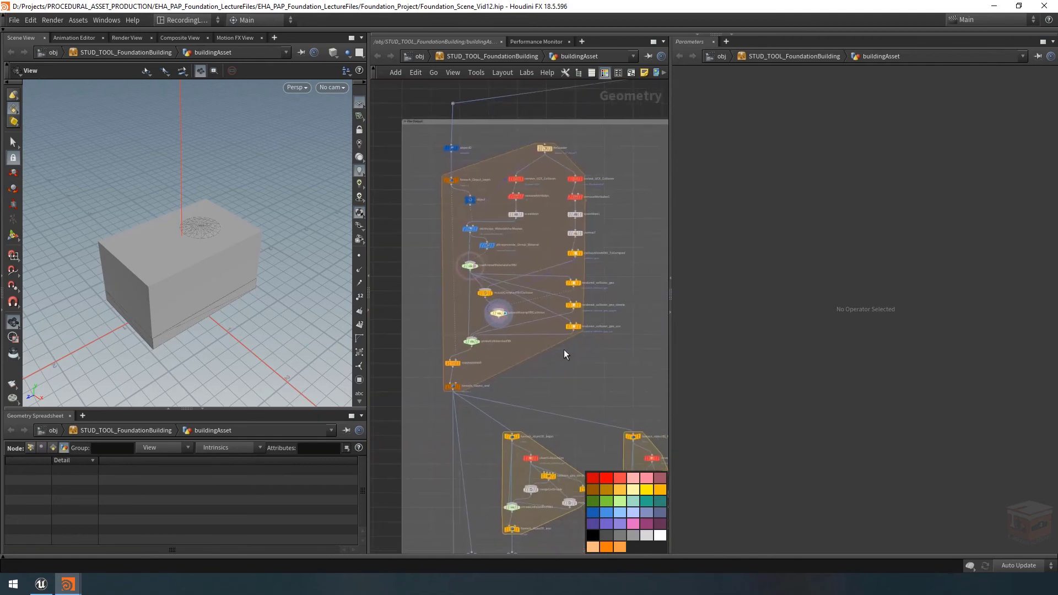
pyautogui.scroll(-3, 615, 248)
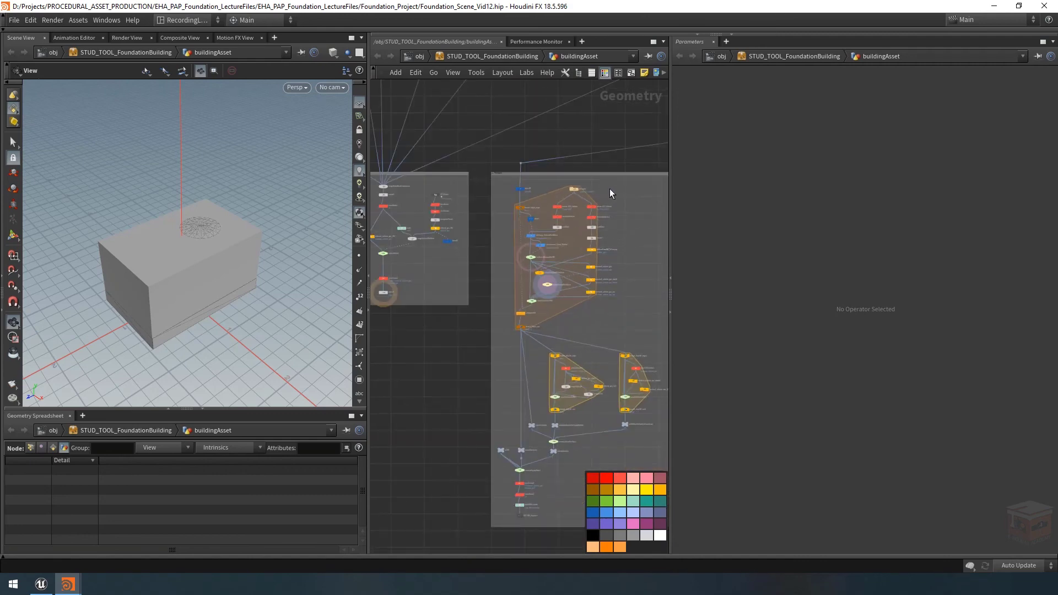
pyautogui.scroll(-2, 626, 243)
pyautogui.scroll(8, 461, 279)
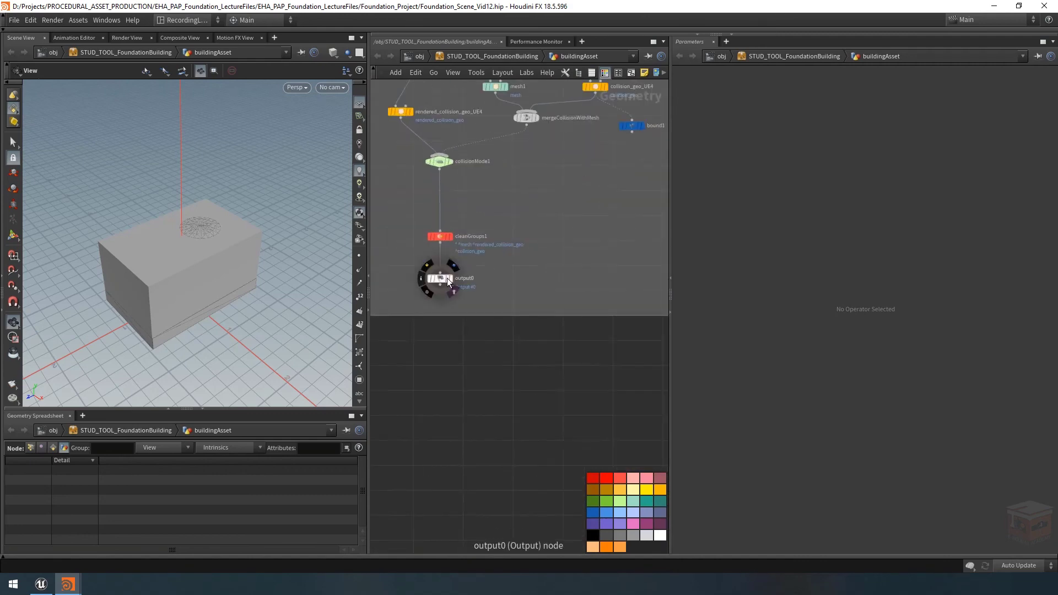
# Display and select output0, then orbit to view the complete multi-storey building.
pyautogui.click(450, 279)
pyautogui.click(451, 279)
pyautogui.moveTo(231, 209); pyautogui.dragTo(225, 243)
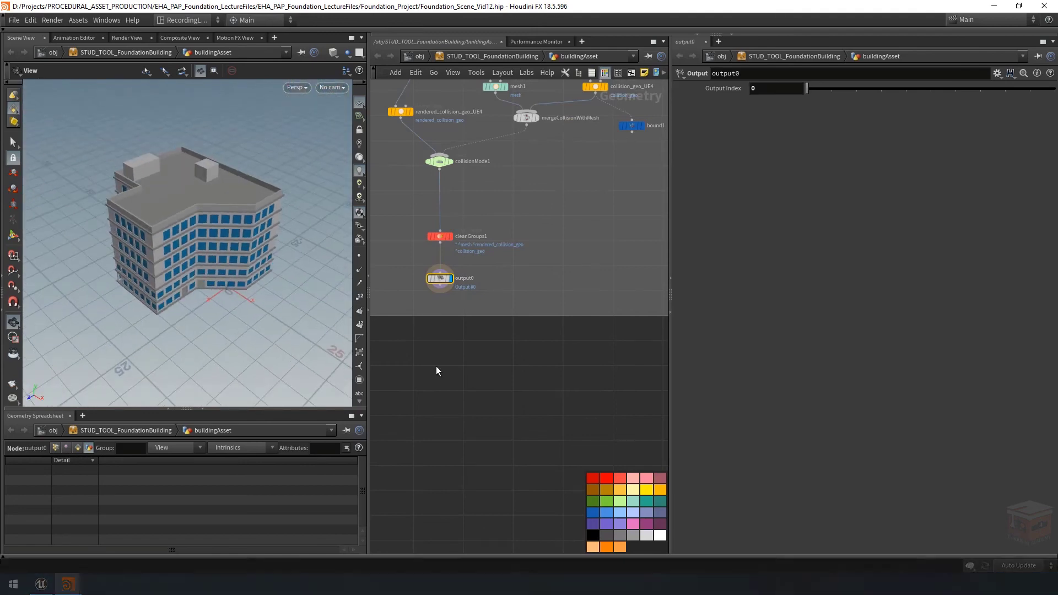
pyautogui.scroll(-5, 436, 366)
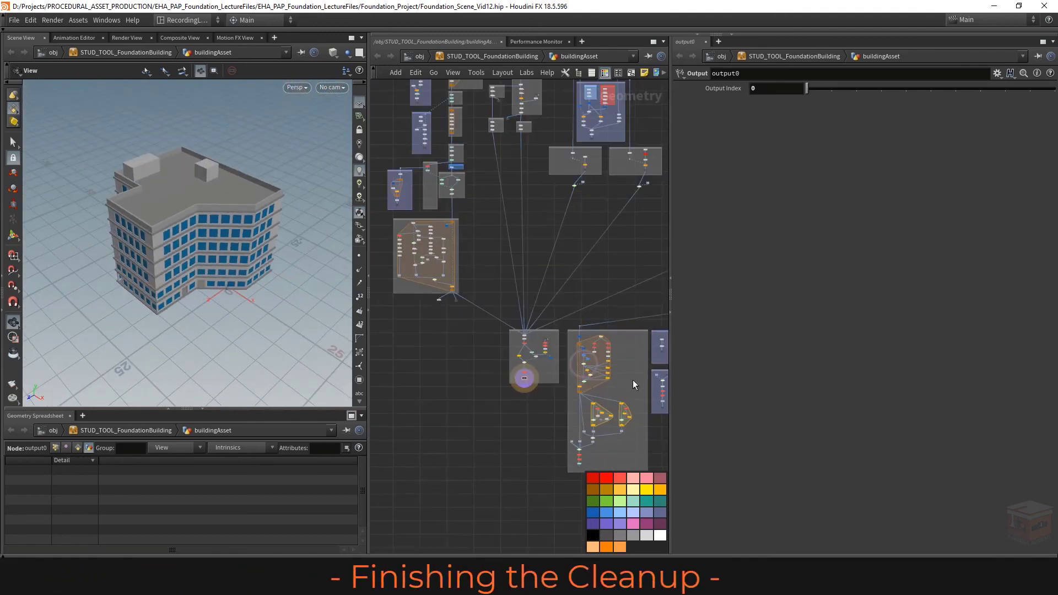
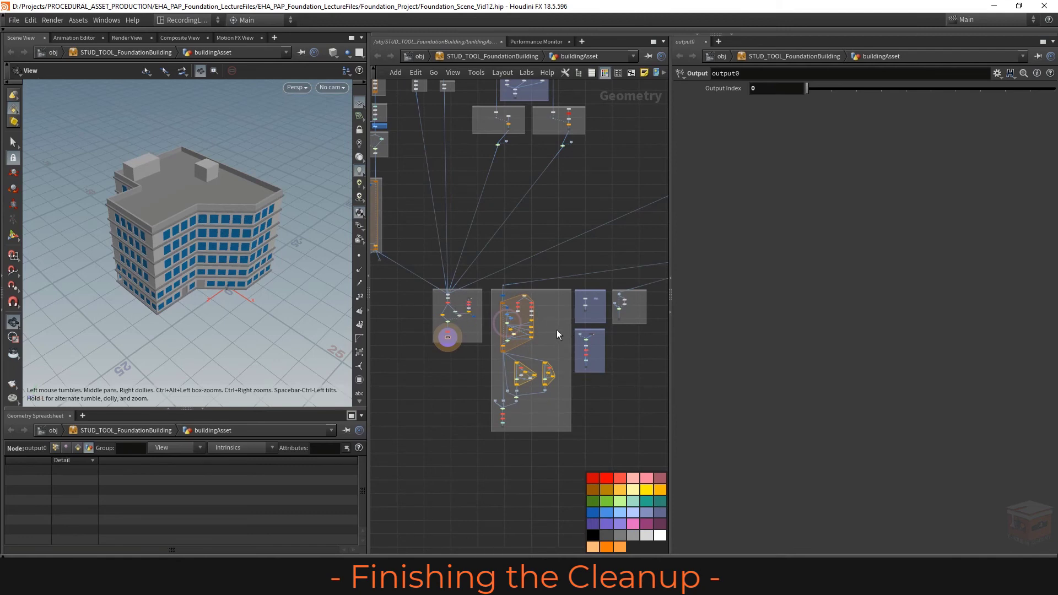
# Widen the Network Editor and zoom in on the Assign Objects From Database nodes.
pyautogui.moveTo(556, 330); pyautogui.dragTo(552, 331, button='middle')
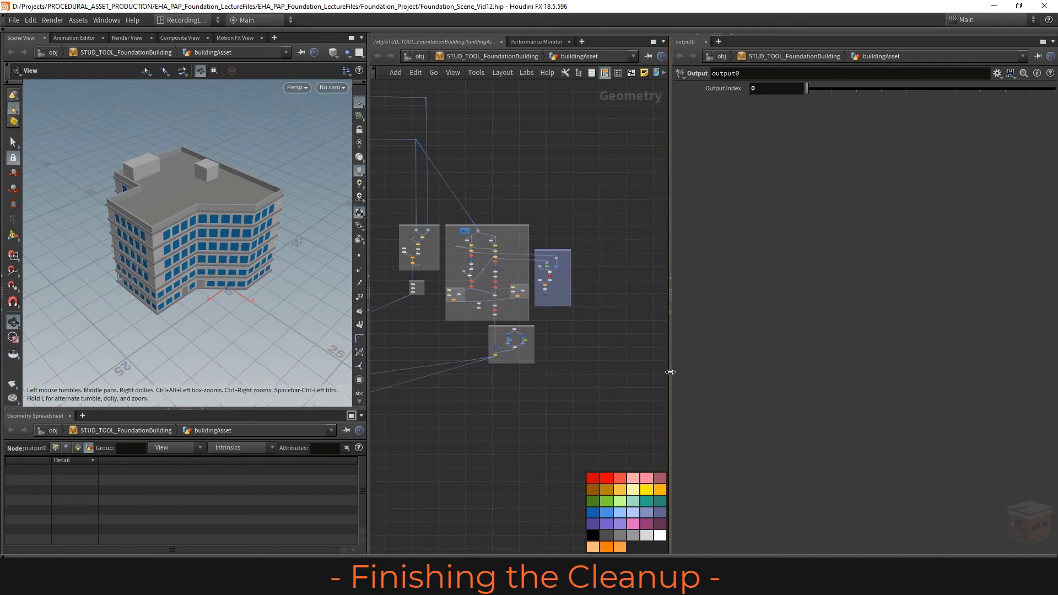
pyautogui.moveTo(670, 372); pyautogui.dragTo(789, 375)
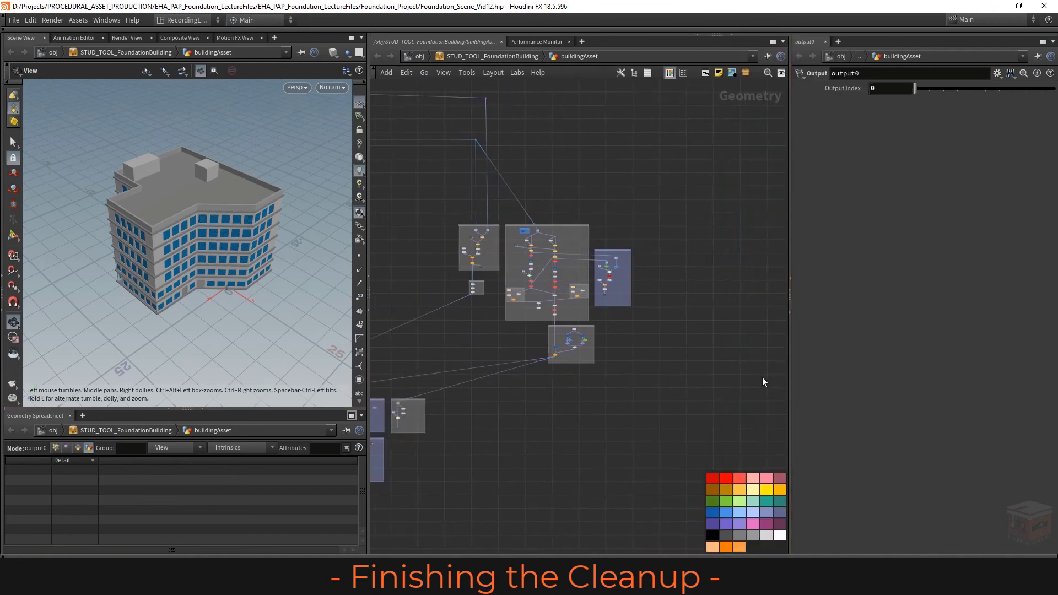
pyautogui.scroll(5, 548, 345)
pyautogui.scroll(4, 696, 381)
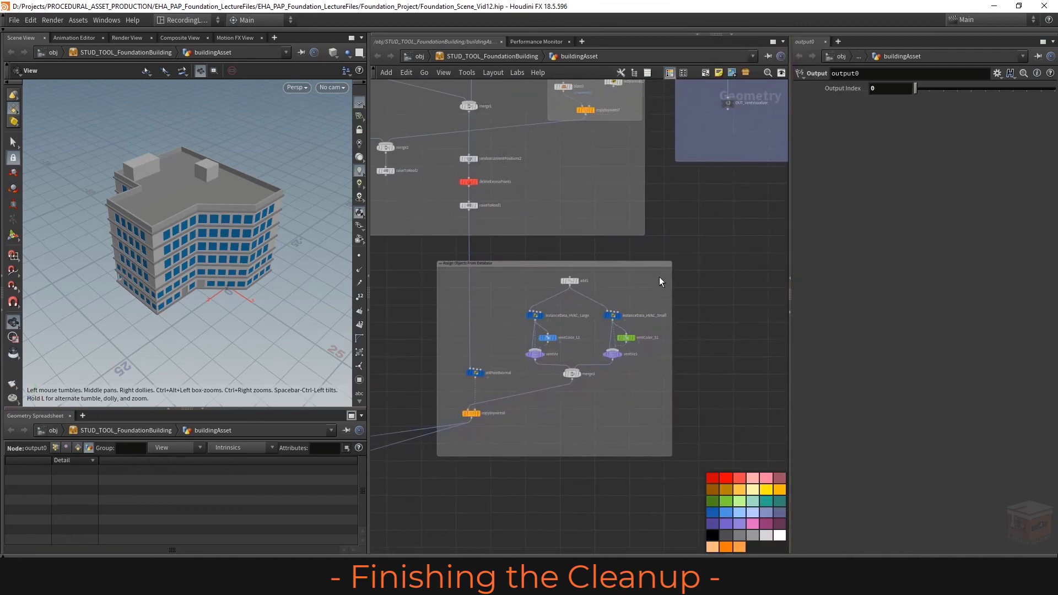
pyautogui.moveTo(657, 273); pyautogui.dragTo(513, 387)
# Move the eight vent nodes out of Assign Objects, shrink that box, and wrap them in a new box.
pyautogui.moveTo(573, 374)
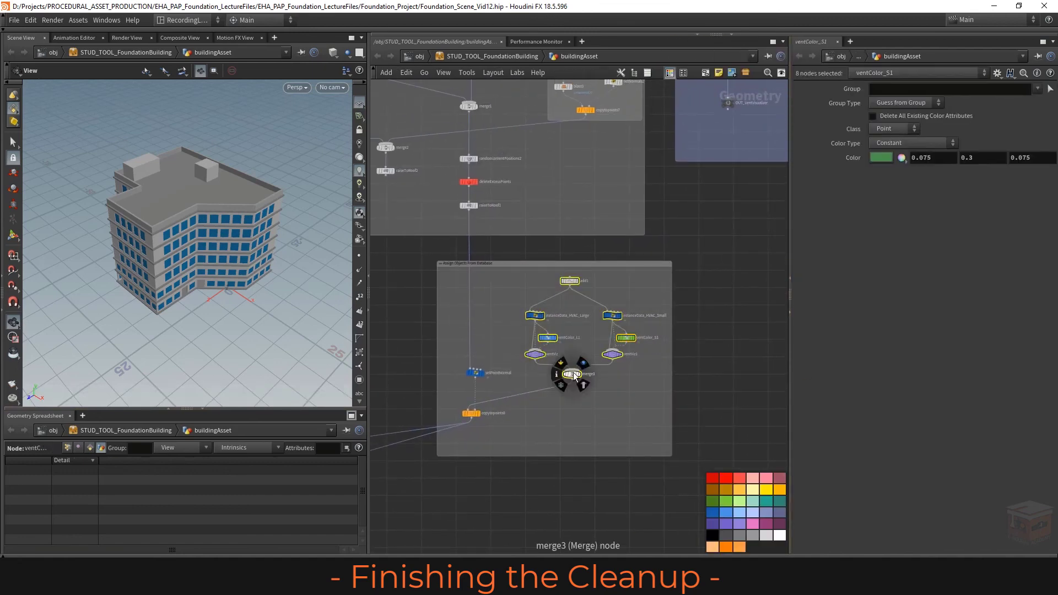
pyautogui.moveTo(573, 374); pyautogui.dragTo(748, 376)
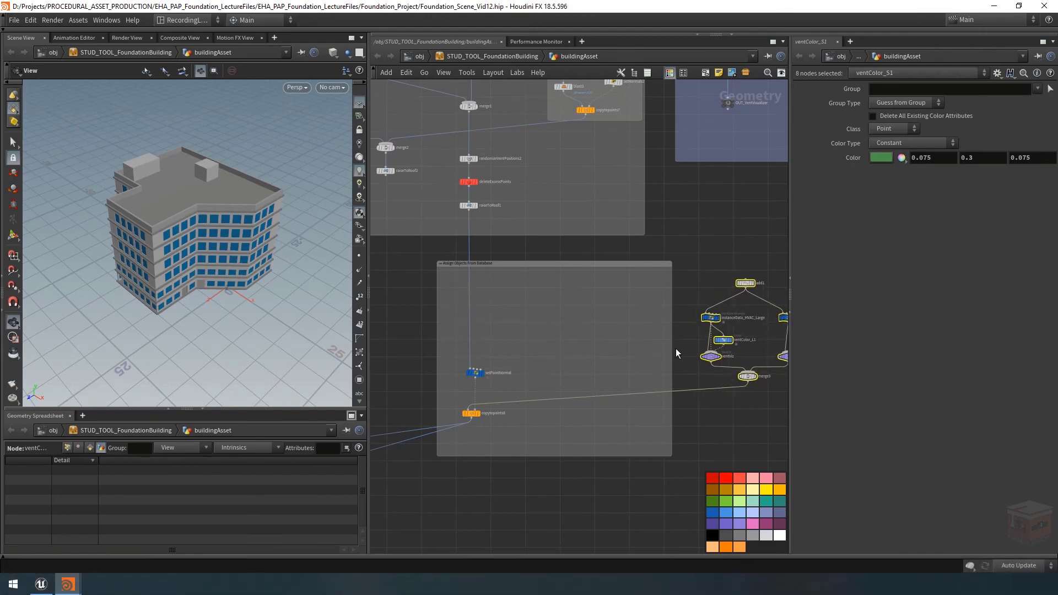
pyautogui.moveTo(672, 353); pyautogui.dragTo(530, 350)
pyautogui.moveTo(747, 378); pyautogui.dragTo(724, 383, button='middle')
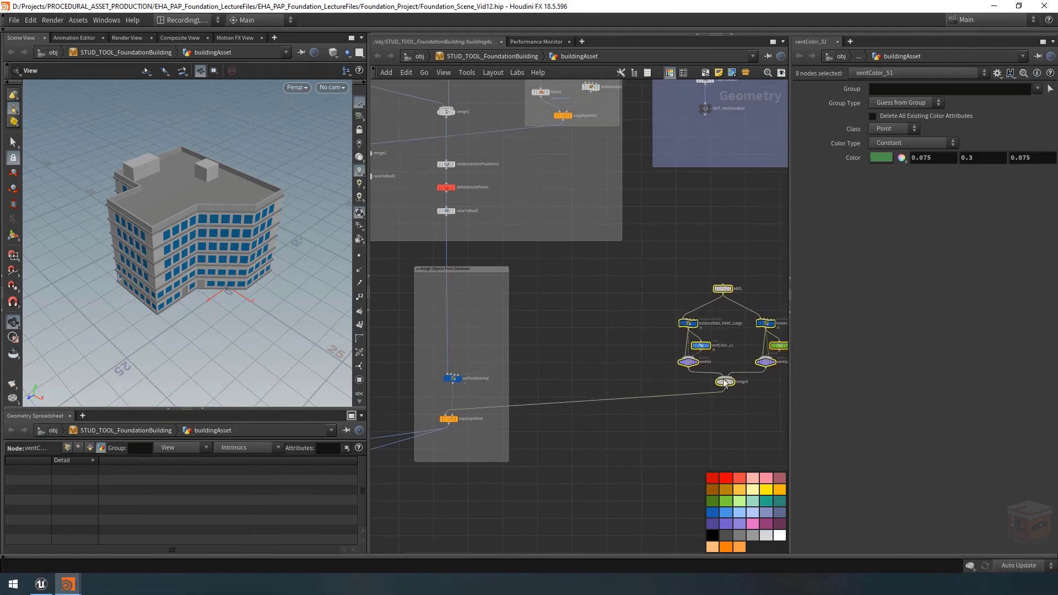
pyautogui.moveTo(724, 384); pyautogui.dragTo(597, 381)
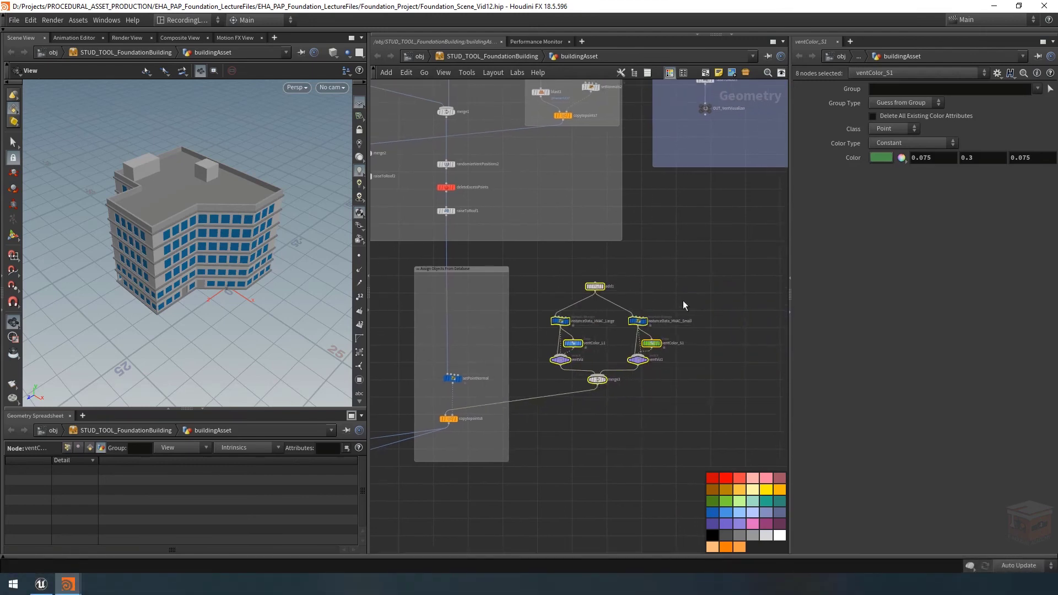
pyautogui.click(654, 269)
pyautogui.moveTo(719, 251); pyautogui.dragTo(532, 423)
pyautogui.click(705, 73)
pyautogui.click(554, 287)
pyautogui.scroll(1, 553, 286)
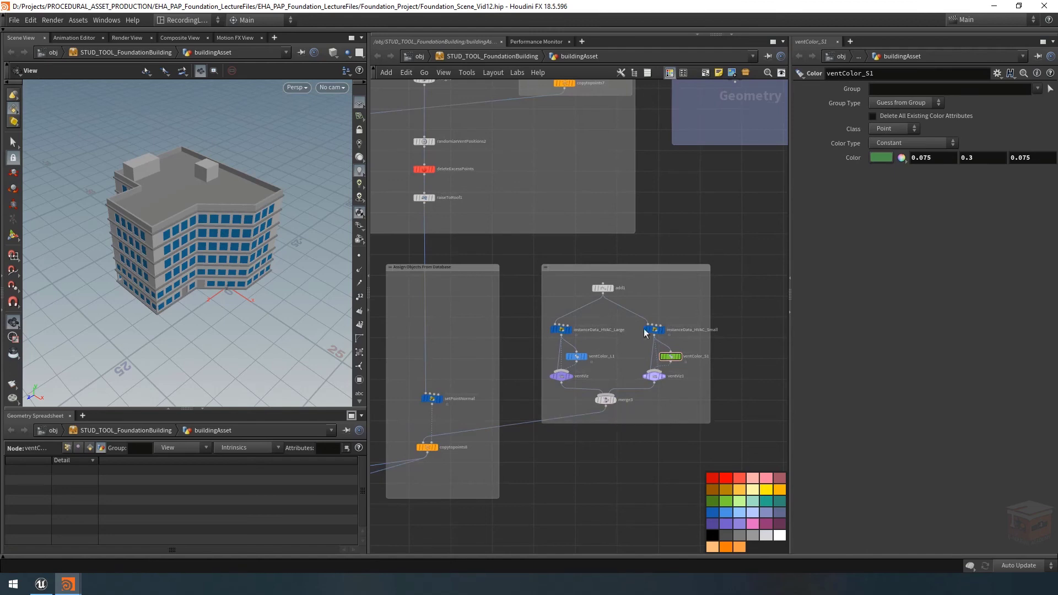
pyautogui.scroll(2, 574, 266)
# Title the new network box 'FBX Database' and colour it blue.
pyautogui.doubleClick(574, 267)
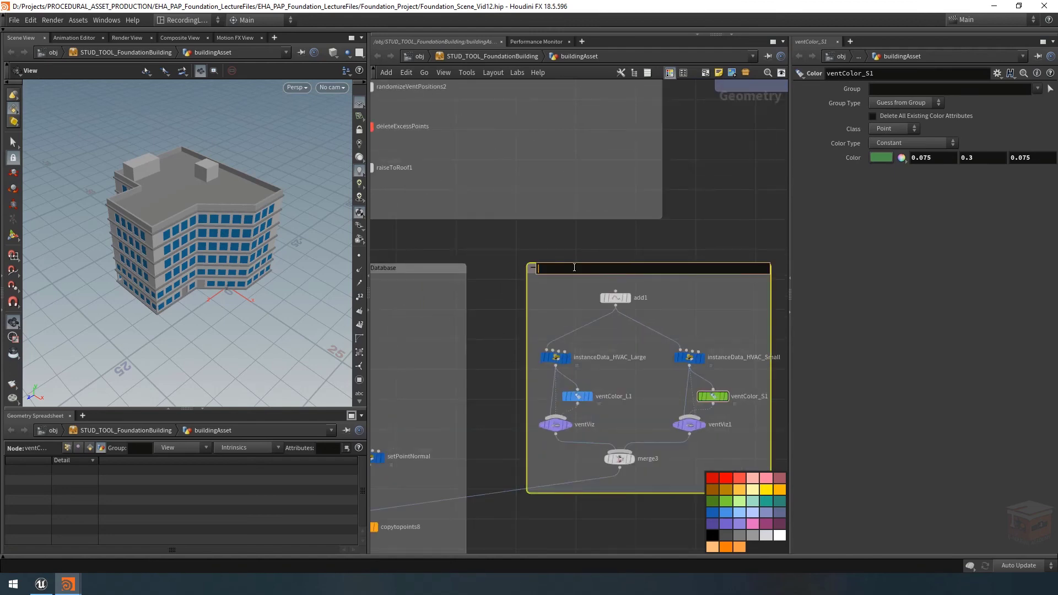
pyautogui.write('FBX Database')
pyautogui.press('Return')
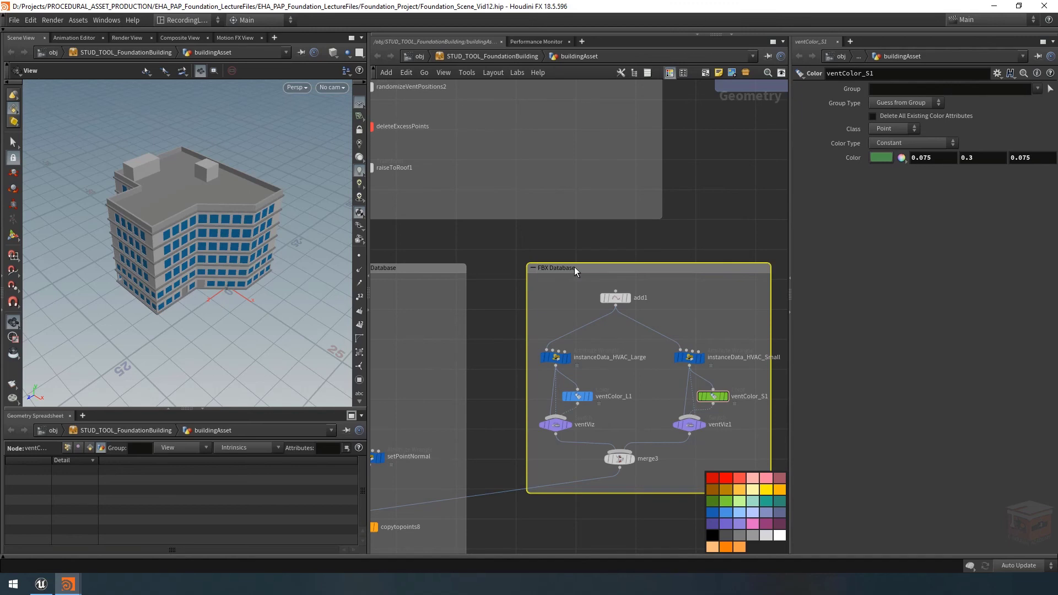
pyautogui.hotkey('ctrl', 'z')
pyautogui.scroll(-2, 656, 336)
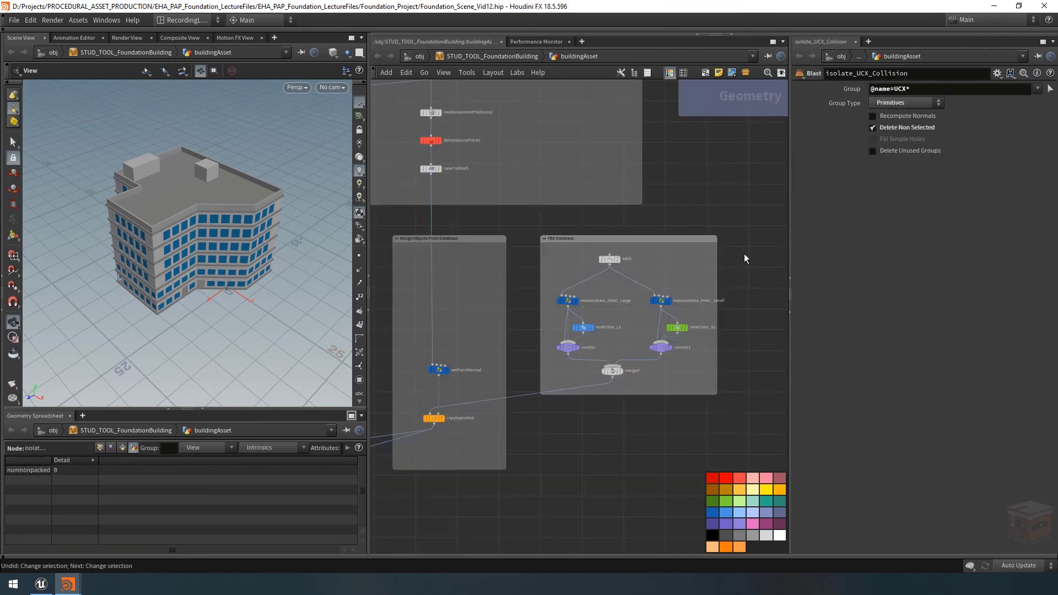
pyautogui.moveTo(746, 203); pyautogui.dragTo(685, 246)
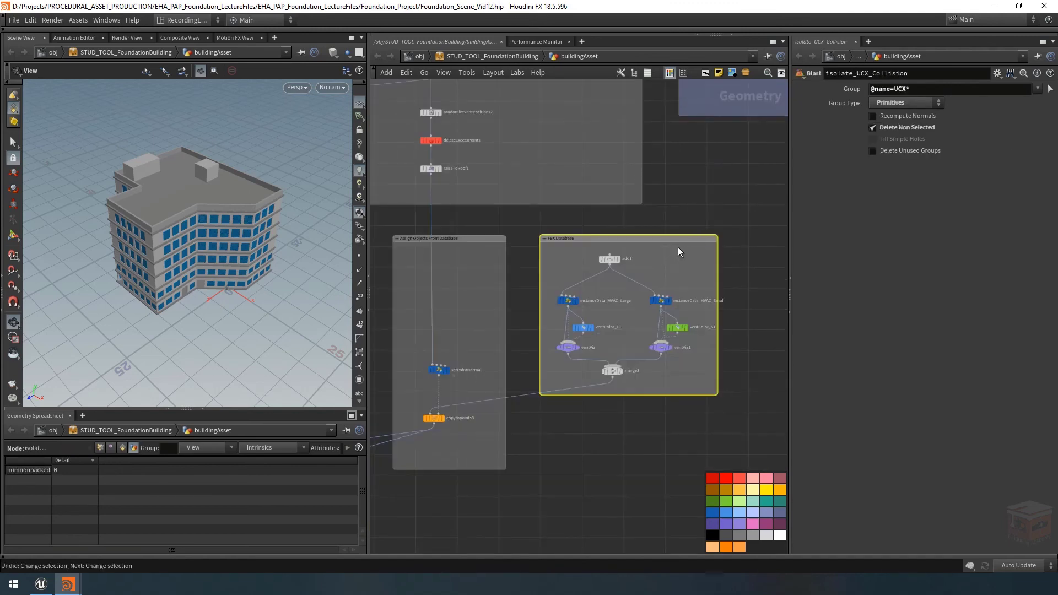
pyautogui.click(726, 513)
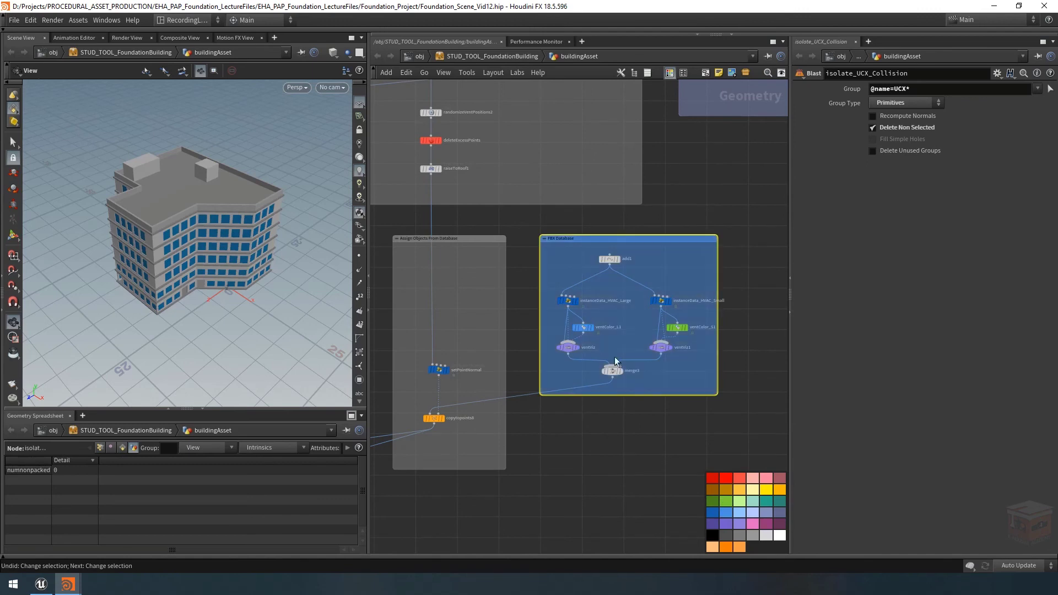
pyautogui.click(636, 446)
# Wrap the 23 for-each loop nodes inside Fbx Output in a new network box.
pyautogui.scroll(-10, 636, 446)
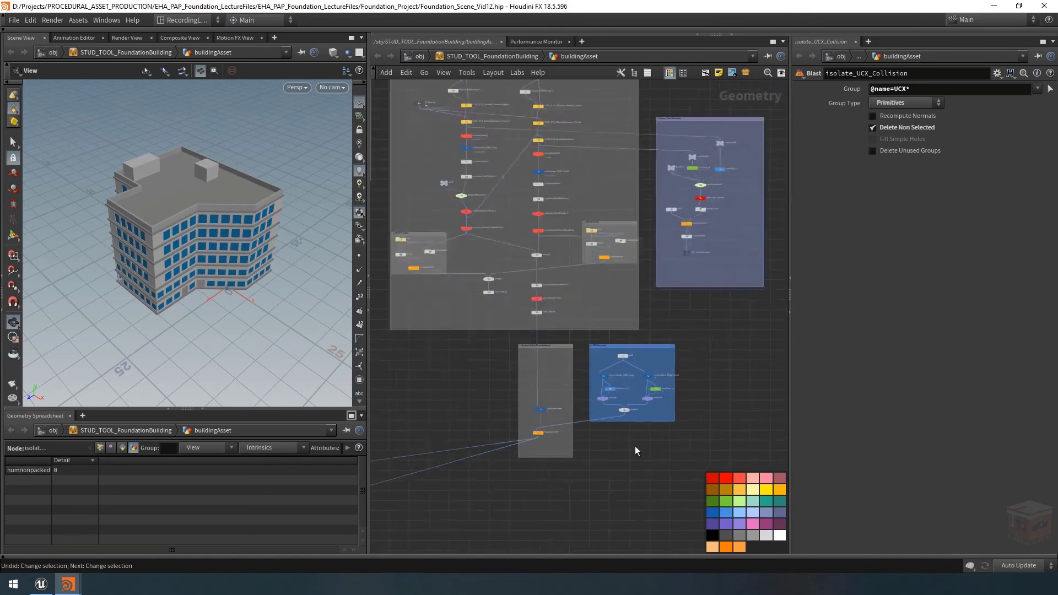
pyautogui.scroll(8, 635, 450)
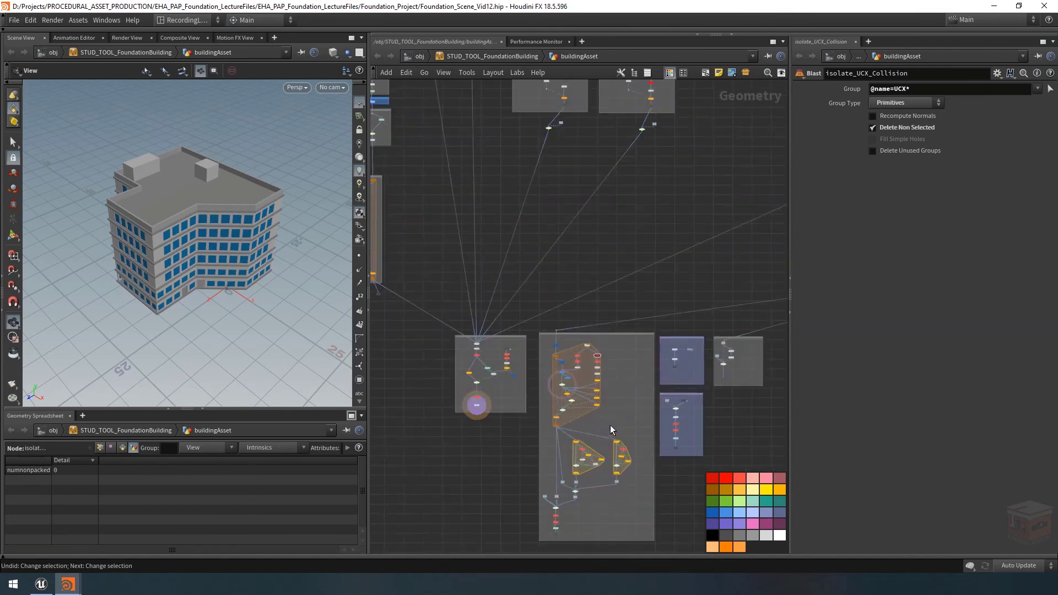
pyautogui.moveTo(613, 405); pyautogui.dragTo(625, 361, button='middle')
pyautogui.moveTo(616, 312); pyautogui.dragTo(616, 284, button='middle')
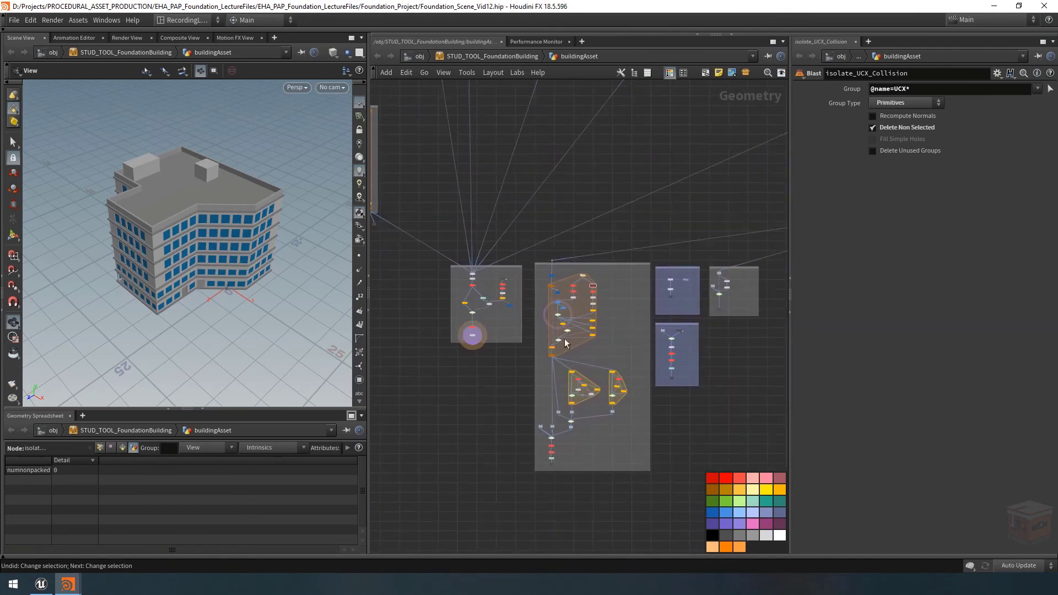
pyautogui.scroll(2, 602, 281)
pyautogui.scroll(2, 602, 281)
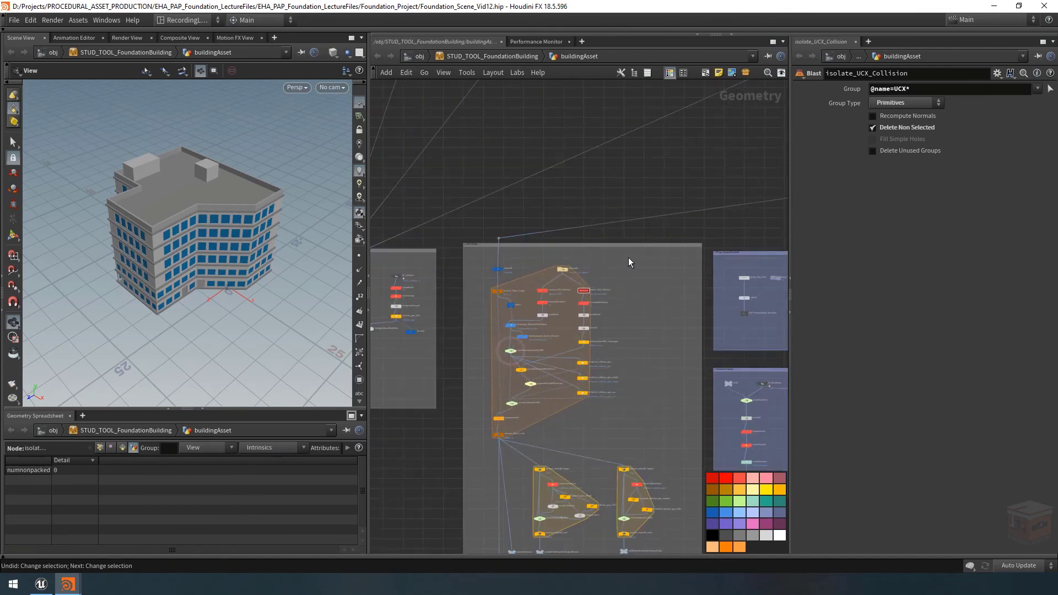
pyautogui.moveTo(637, 253); pyautogui.dragTo(480, 446)
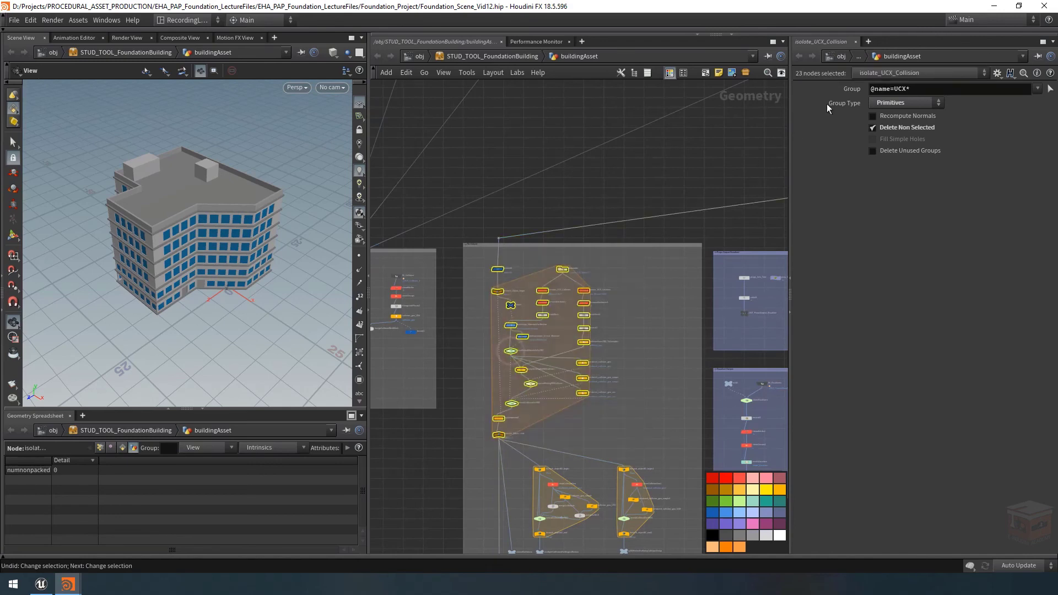
pyautogui.click(705, 72)
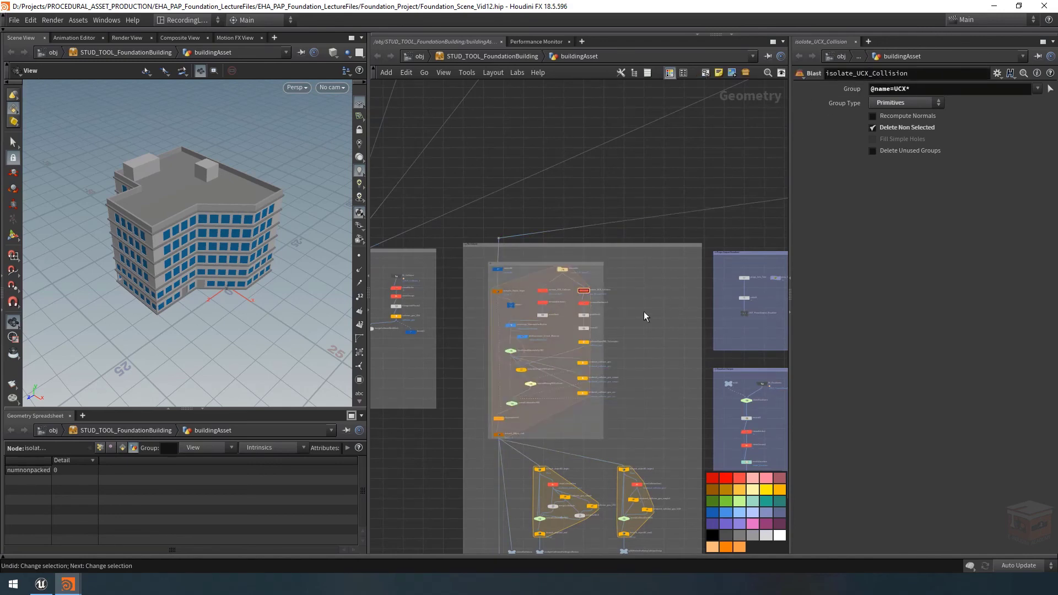
# Resize the new loop box's left, right, top and bottom edges to fit the nodes.
pyautogui.moveTo(489, 278); pyautogui.dragTo(477, 279)
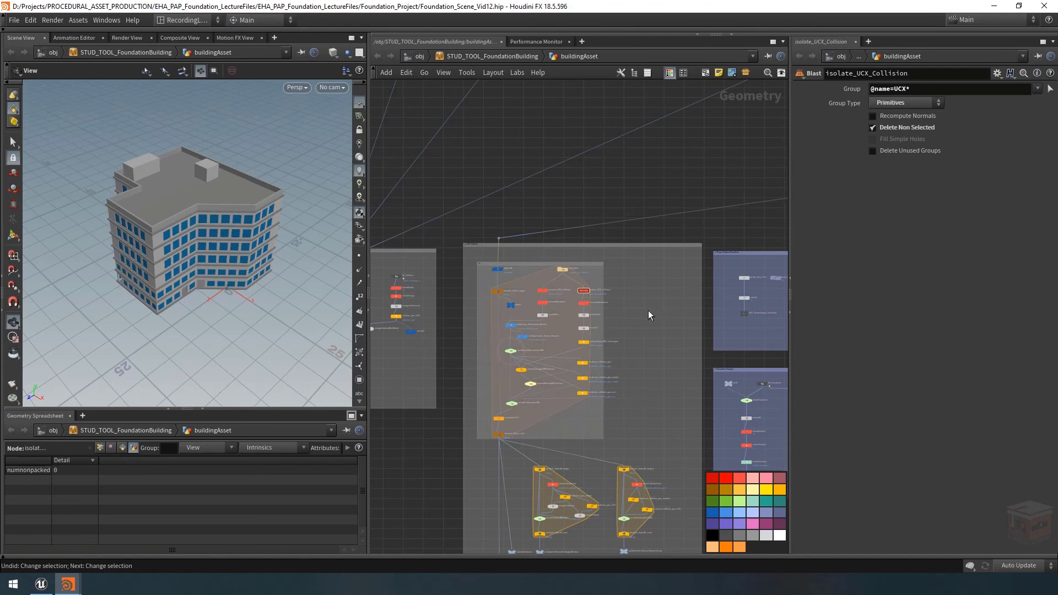
pyautogui.moveTo(602, 322); pyautogui.dragTo(629, 321)
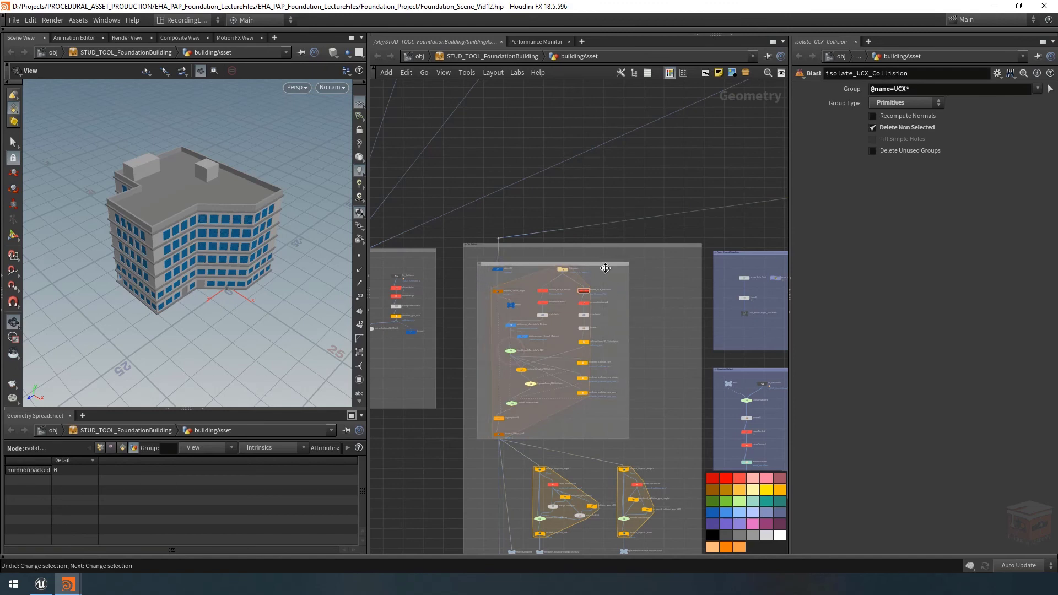
pyautogui.moveTo(606, 263); pyautogui.dragTo(605, 257)
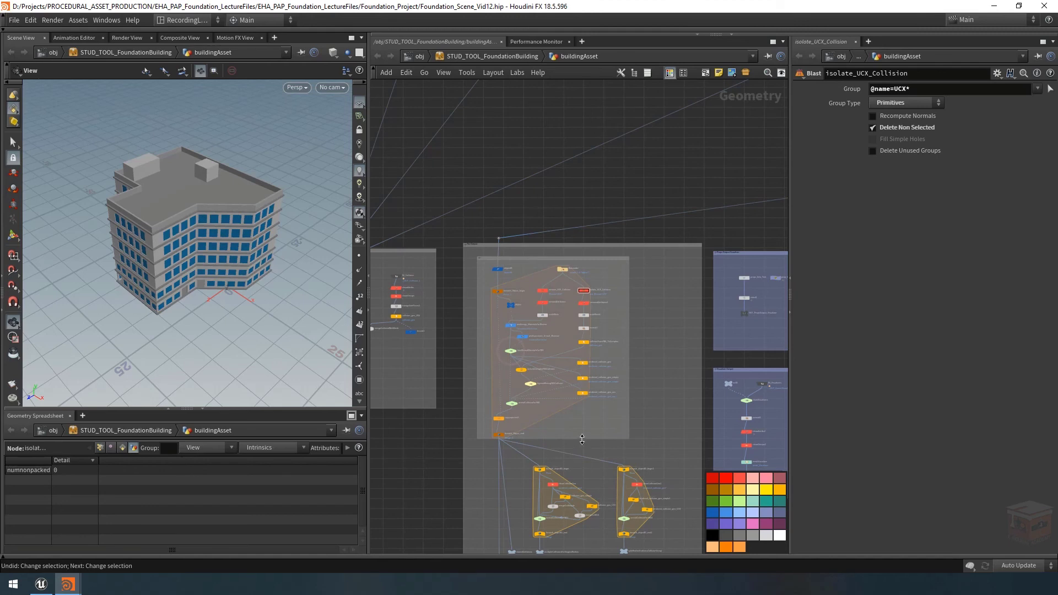
pyautogui.moveTo(582, 439); pyautogui.dragTo(585, 447)
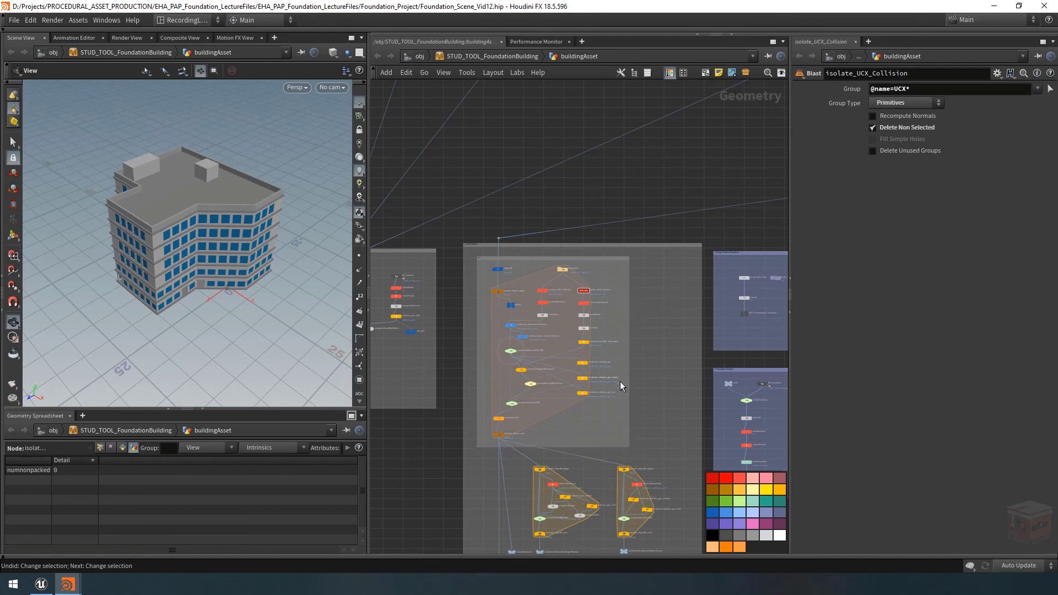
pyautogui.press('l')
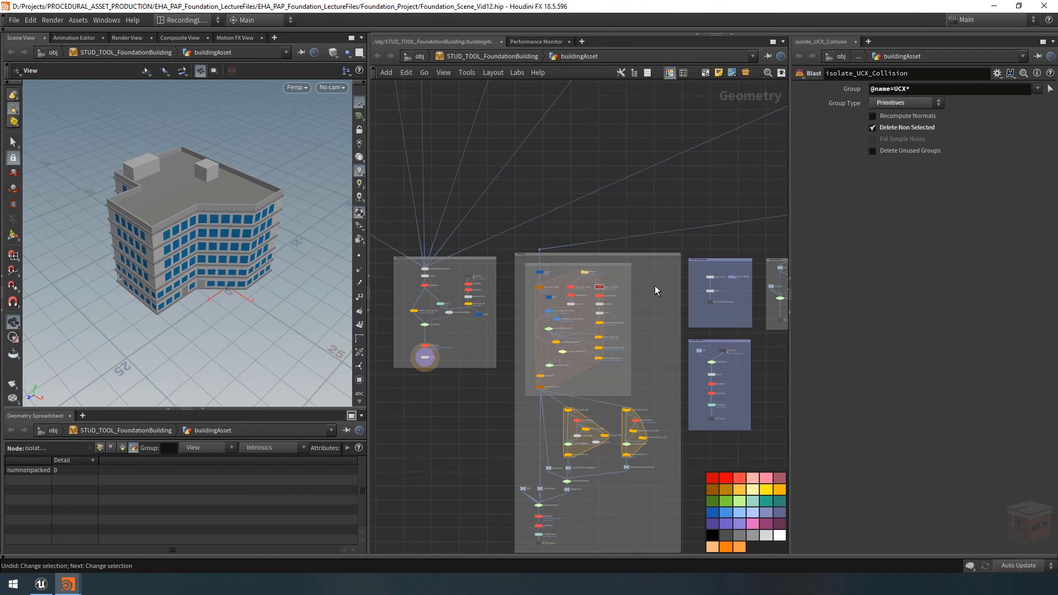
# Colour the Fbx Output network box dark grey.
pyautogui.scroll(5, 633, 283)
pyautogui.moveTo(663, 205); pyautogui.dragTo(702, 253)
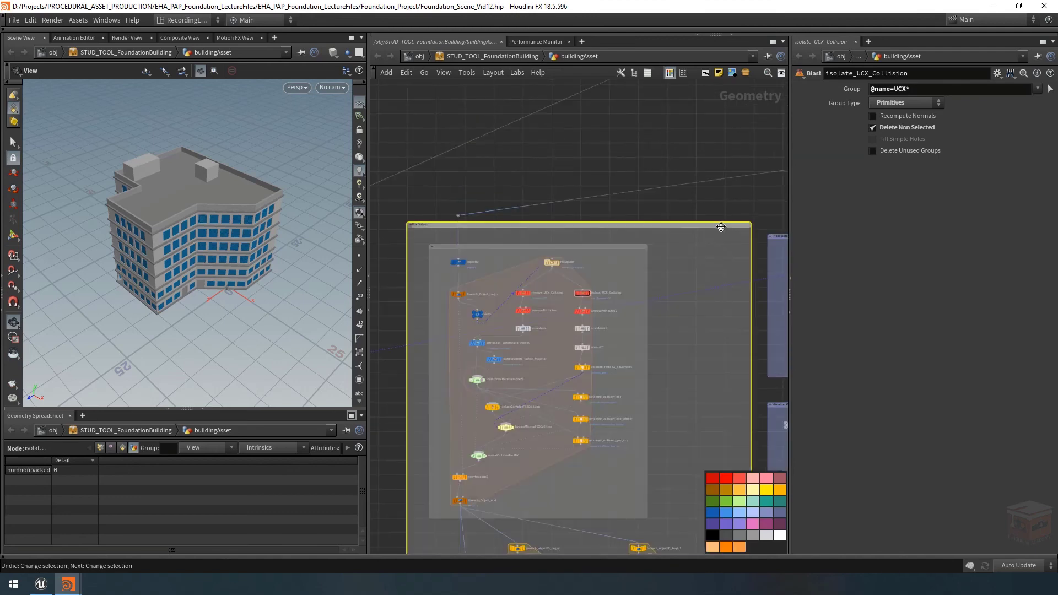
pyautogui.click(727, 535)
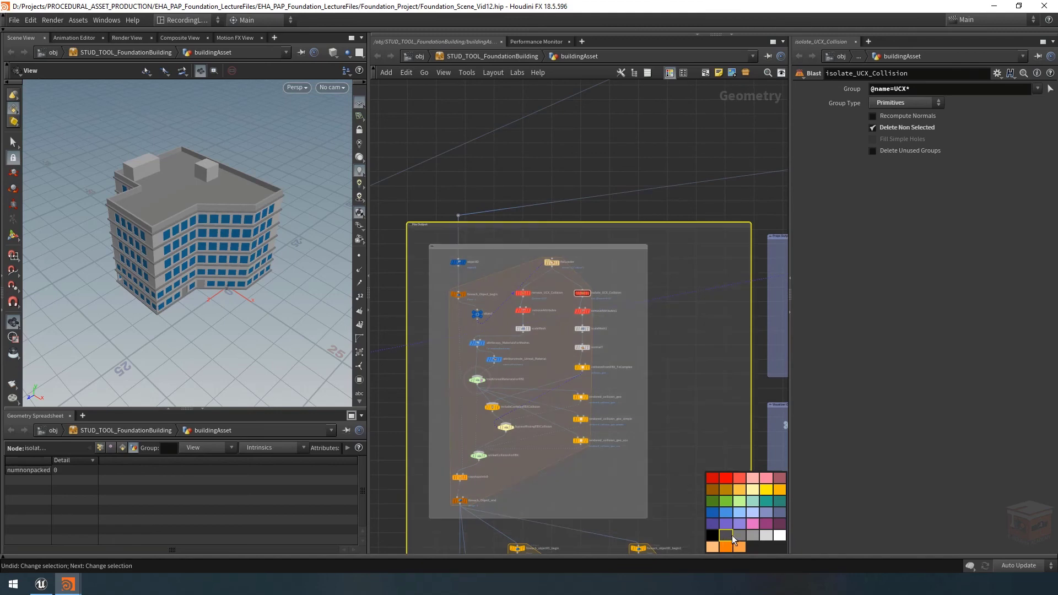
pyautogui.click(709, 369)
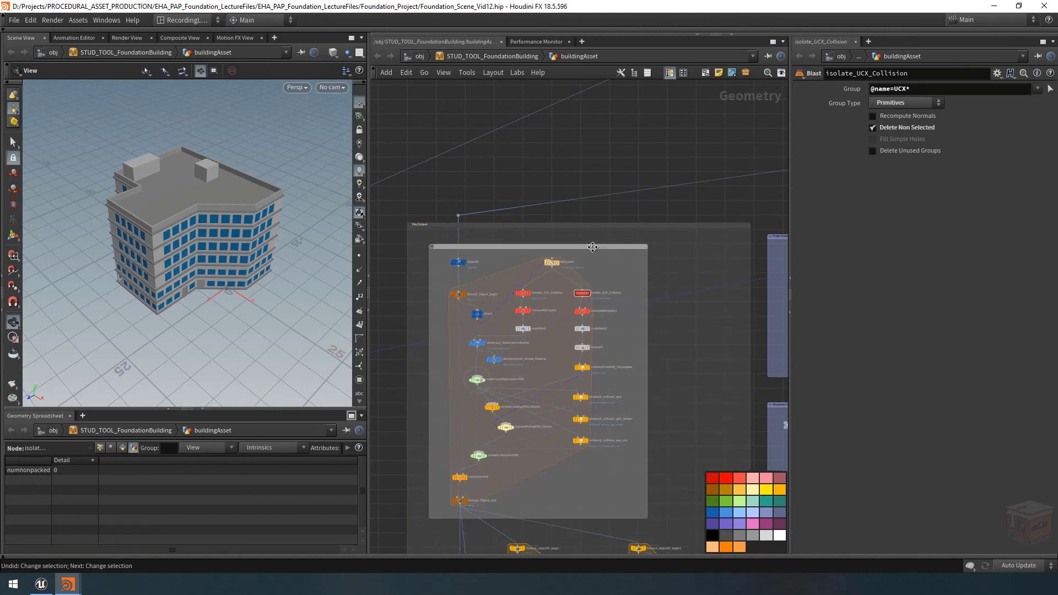
# Title the inner loop network box 'FBX Loading Loop'.
pyautogui.click(594, 249)
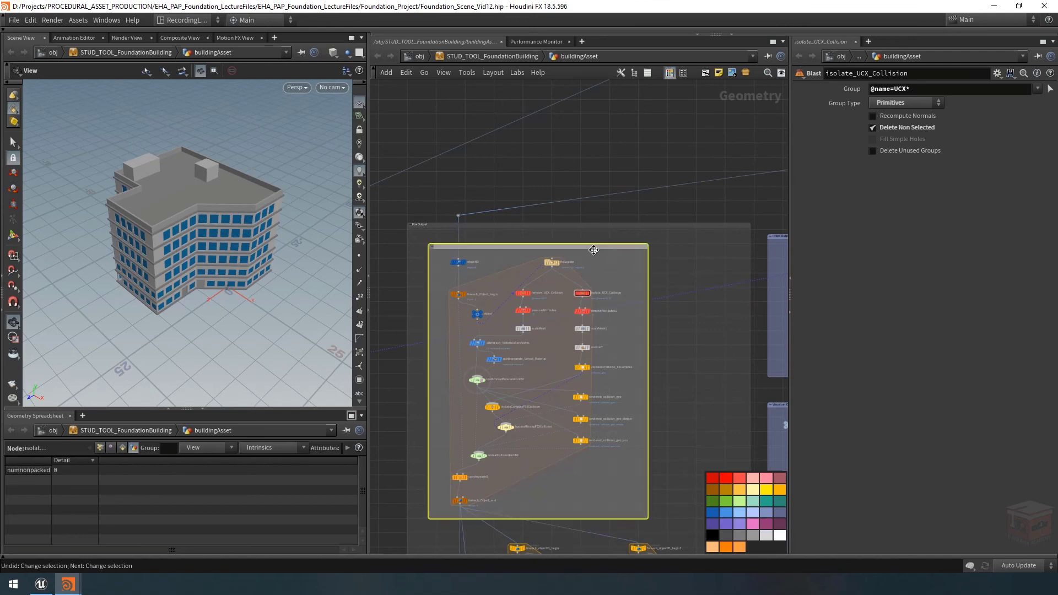
pyautogui.scroll(1, 441, 255)
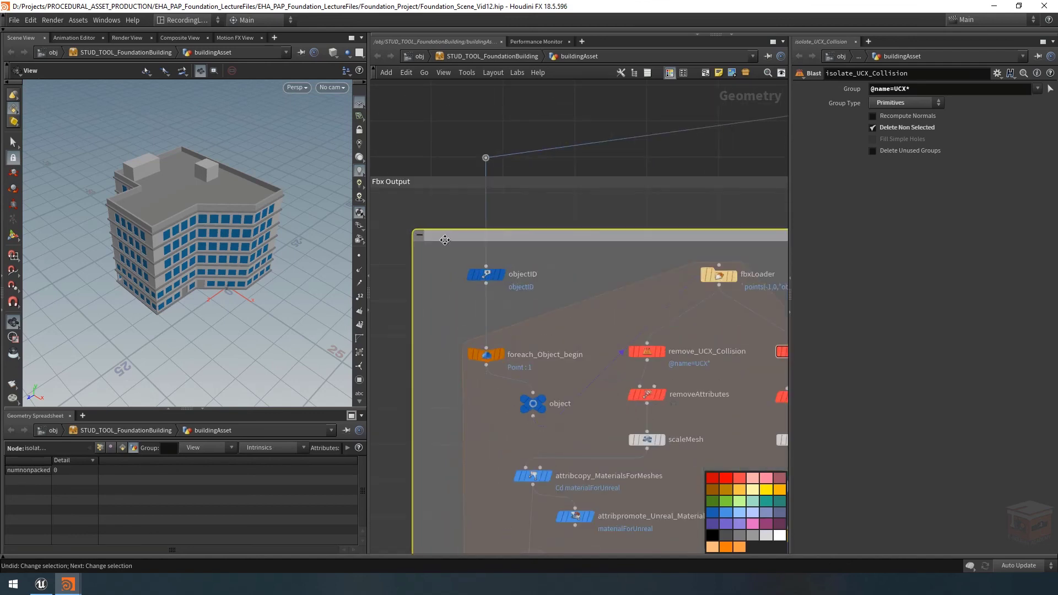
pyautogui.doubleClick(445, 238)
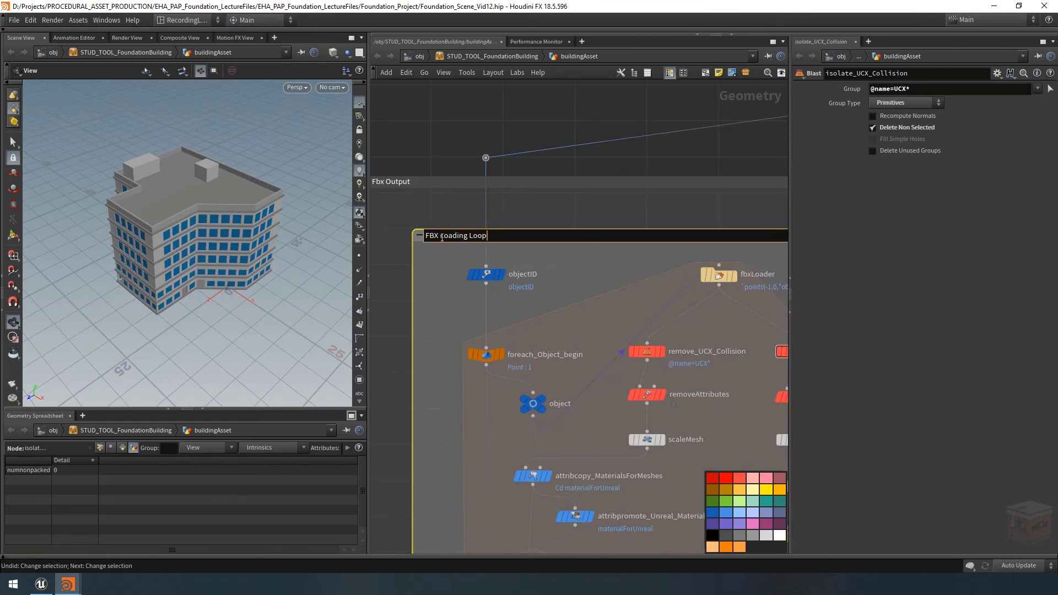
pyautogui.press('Return')
# Make room below and wrap the eighteen collision-splitting nodes in a new network box.
pyautogui.press('h')
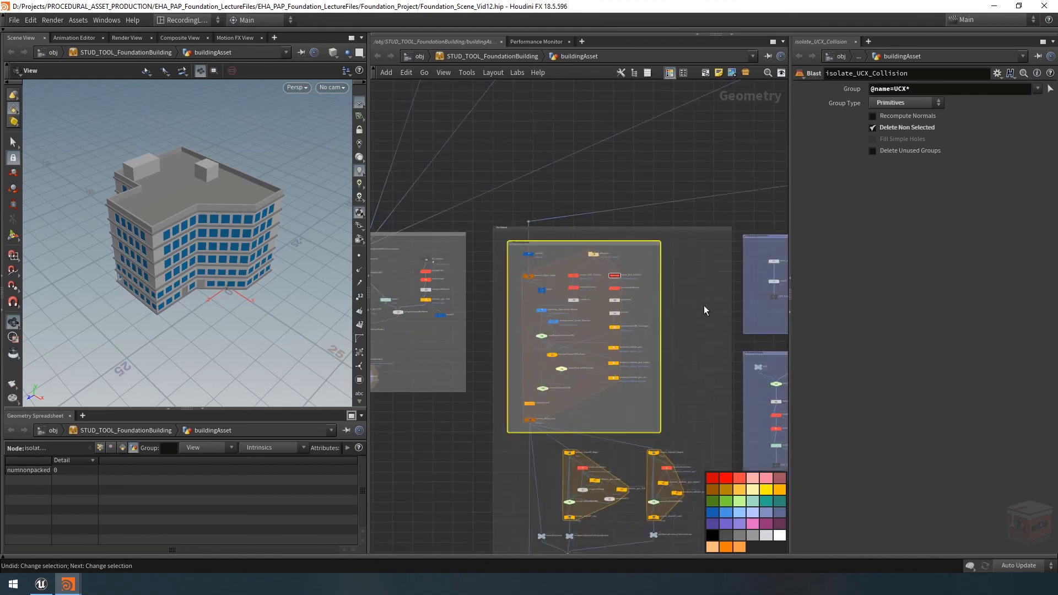
pyautogui.moveTo(659, 251); pyautogui.dragTo(629, 189, button='middle')
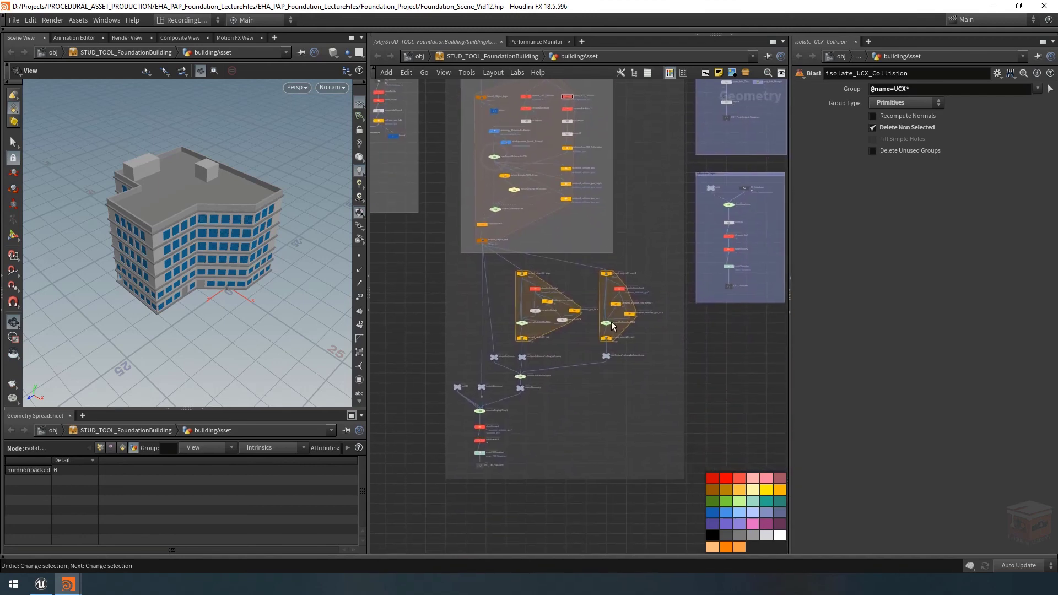
pyautogui.moveTo(567, 479); pyautogui.dragTo(444, 369)
pyautogui.moveTo(520, 390)
pyautogui.mouseDown()
pyautogui.moveTo(520, 406)
pyautogui.moveTo(533, 385)
pyautogui.mouseUp()
pyautogui.click(523, 394)
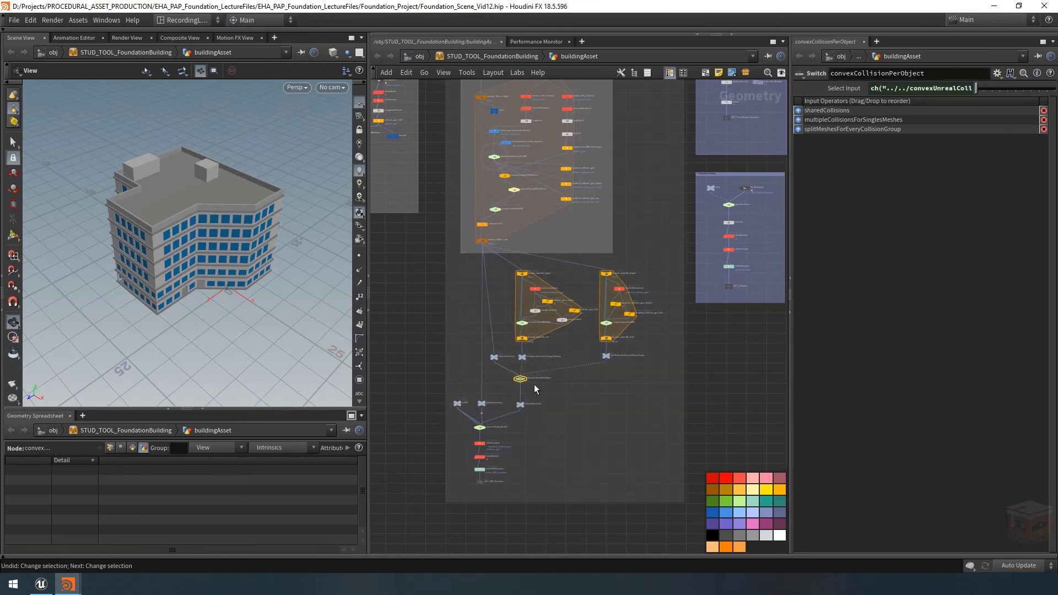
pyautogui.moveTo(603, 347); pyautogui.dragTo(462, 258)
pyautogui.click(705, 72)
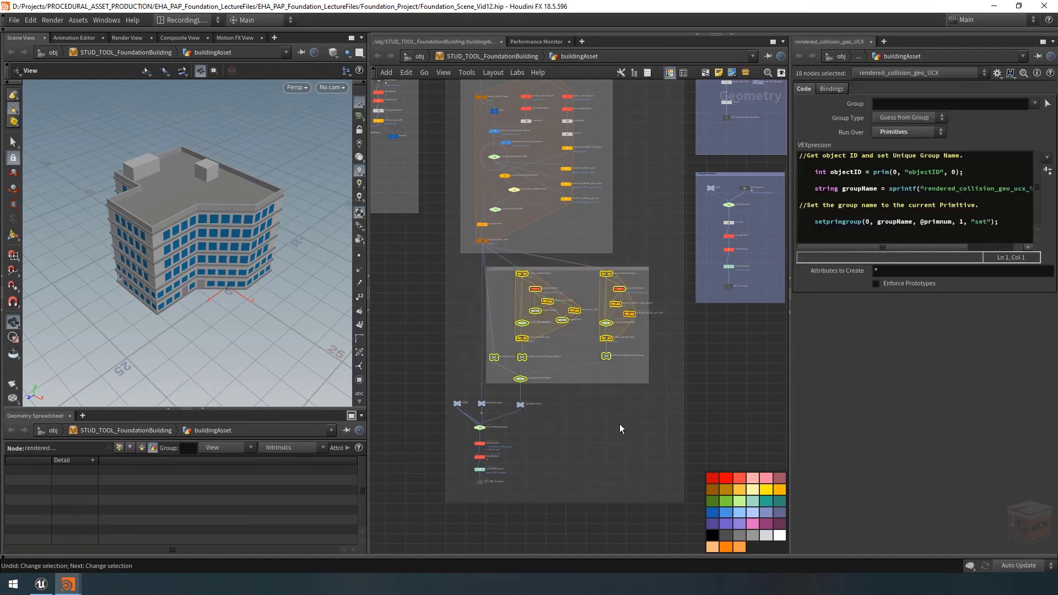
pyautogui.moveTo(577, 269); pyautogui.dragTo(588, 269)
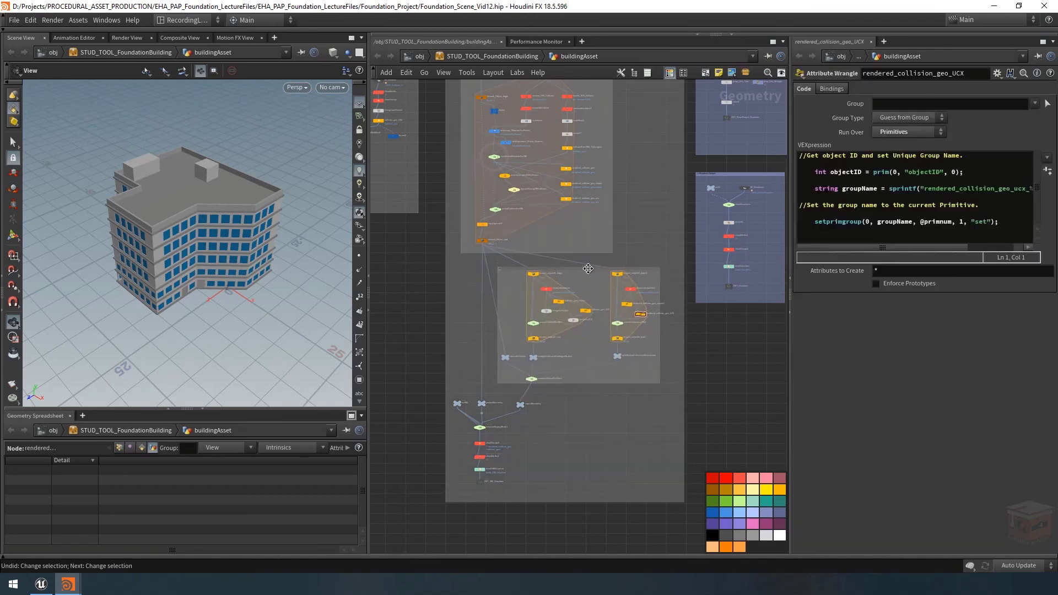
pyautogui.moveTo(521, 406); pyautogui.dragTo(532, 405)
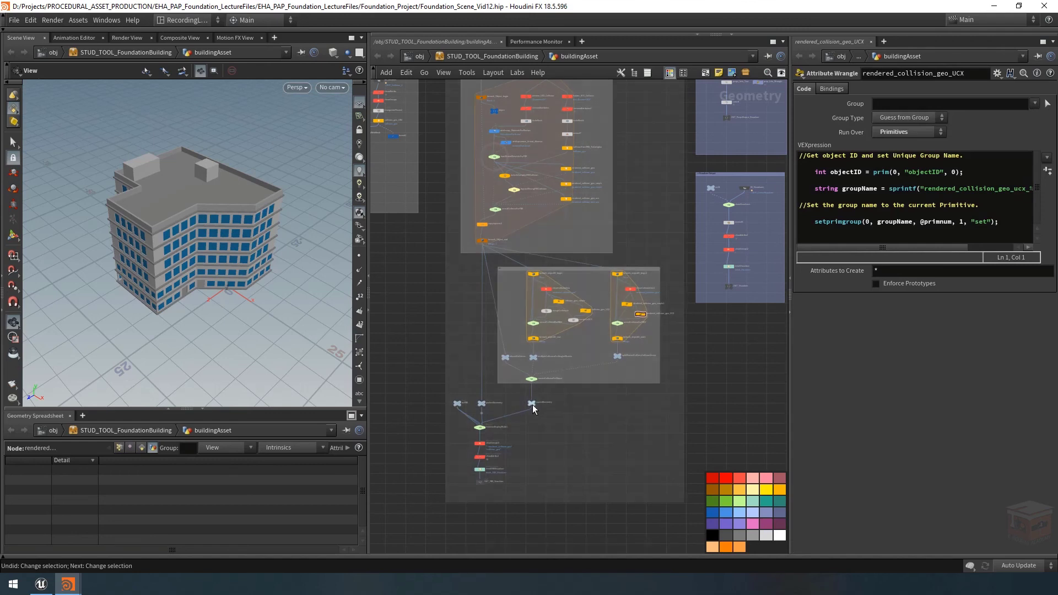
# Title the new box 'Split Collision' and enlarge it upward.
pyautogui.scroll(5, 514, 259)
pyautogui.doubleClick(503, 280)
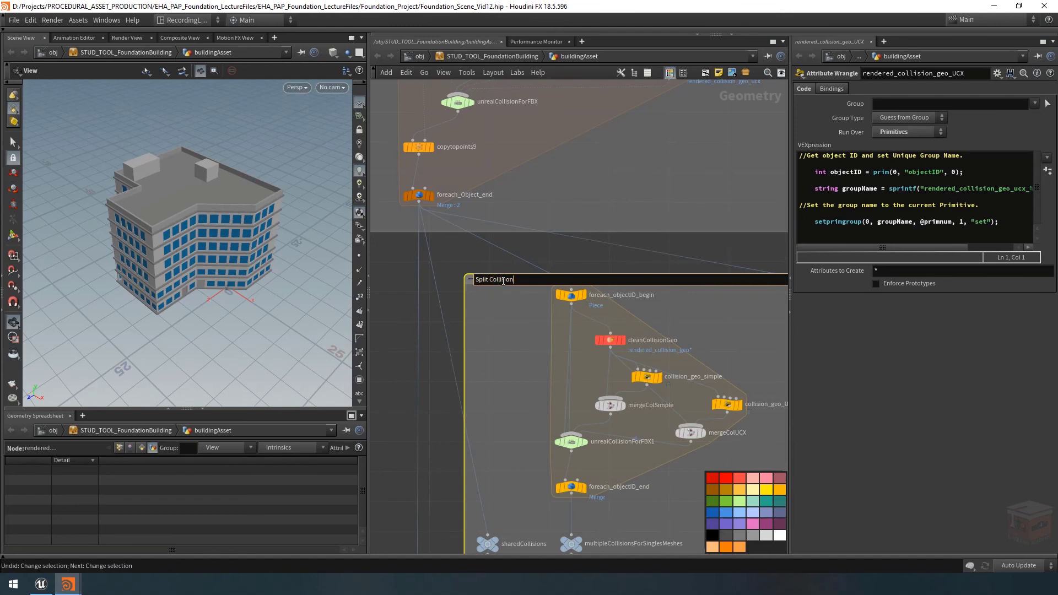
pyautogui.press('Return')
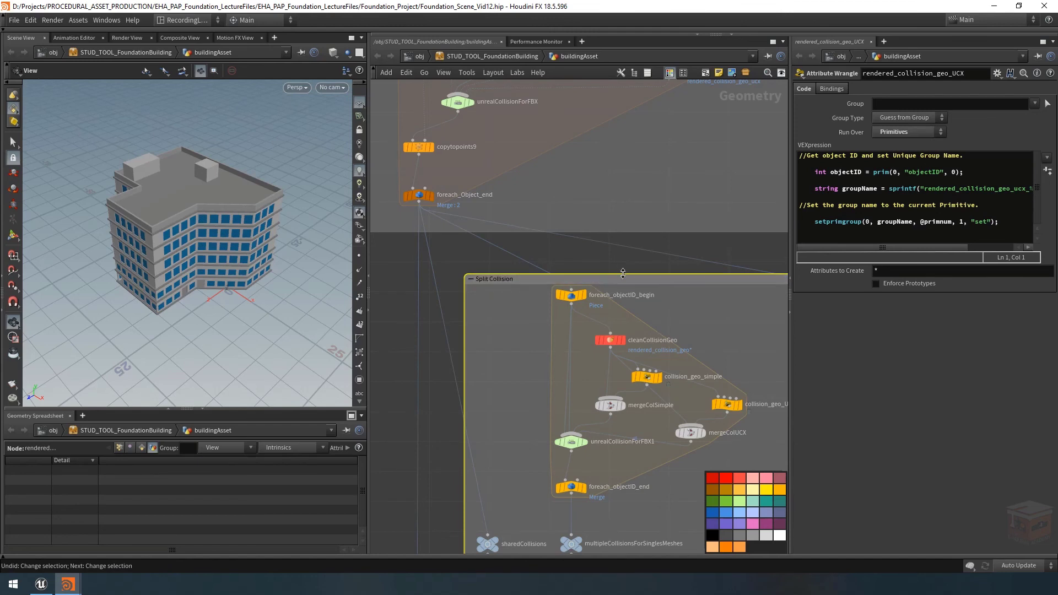
pyautogui.moveTo(623, 273); pyautogui.dragTo(622, 261)
pyautogui.scroll(-10, 710, 301)
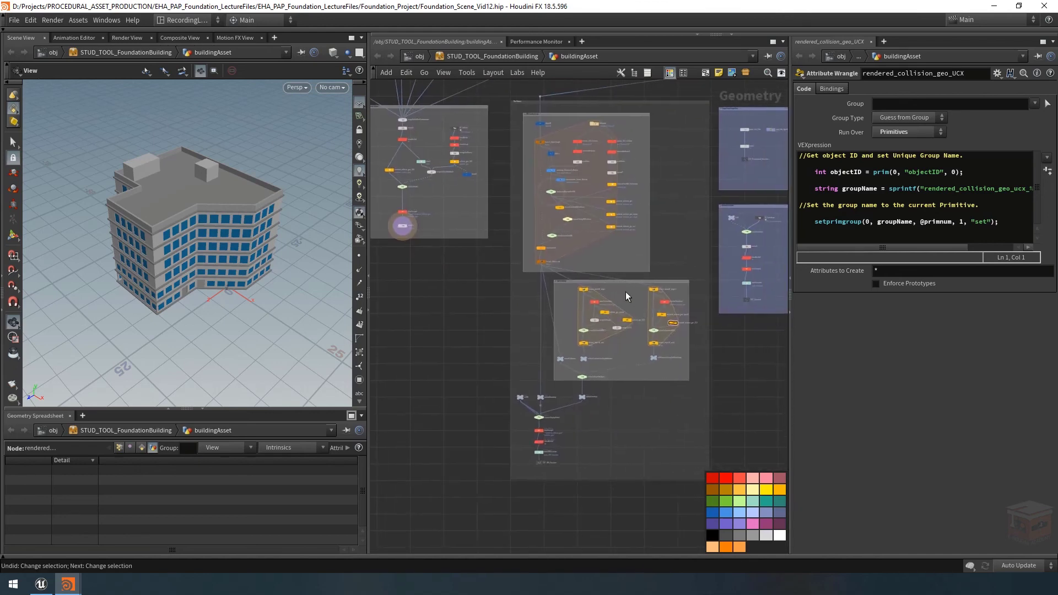
# Box the six collision-mesh nodes through bound1 and title the box 'Collision Mesh'.
pyautogui.scroll(-3, 690, 378)
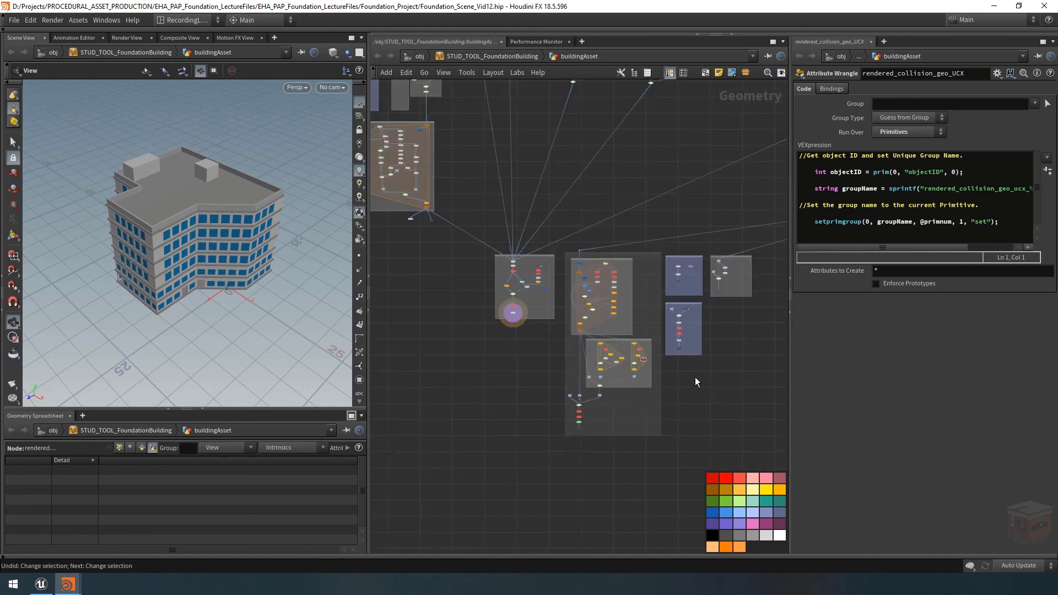
pyautogui.moveTo(695, 377); pyautogui.dragTo(613, 398, button='middle')
pyautogui.scroll(8, 389, 311)
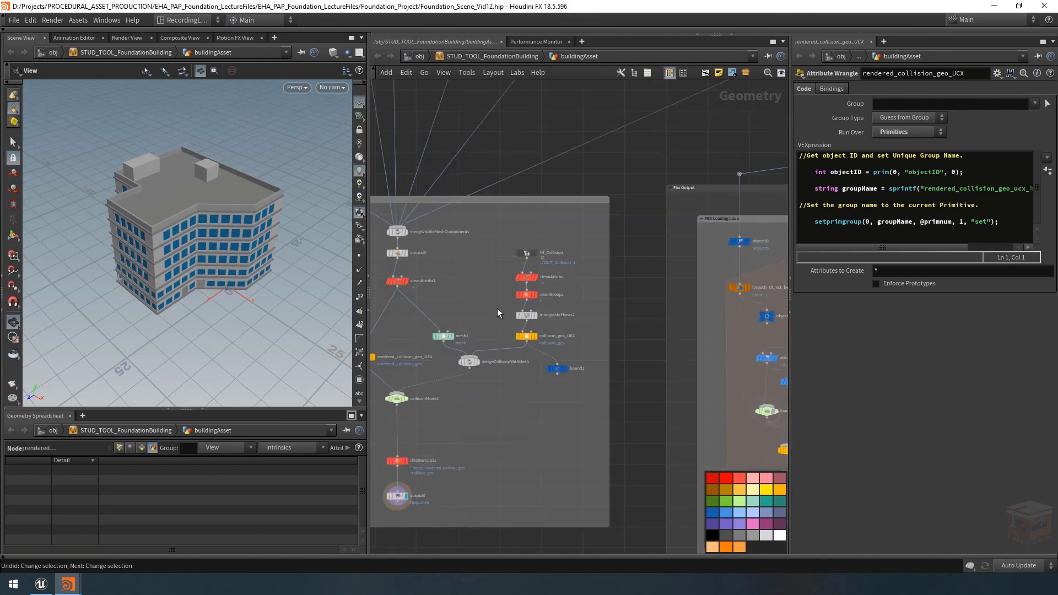
pyautogui.moveTo(574, 320); pyautogui.dragTo(598, 396)
pyautogui.hotkey('shift', 'o')
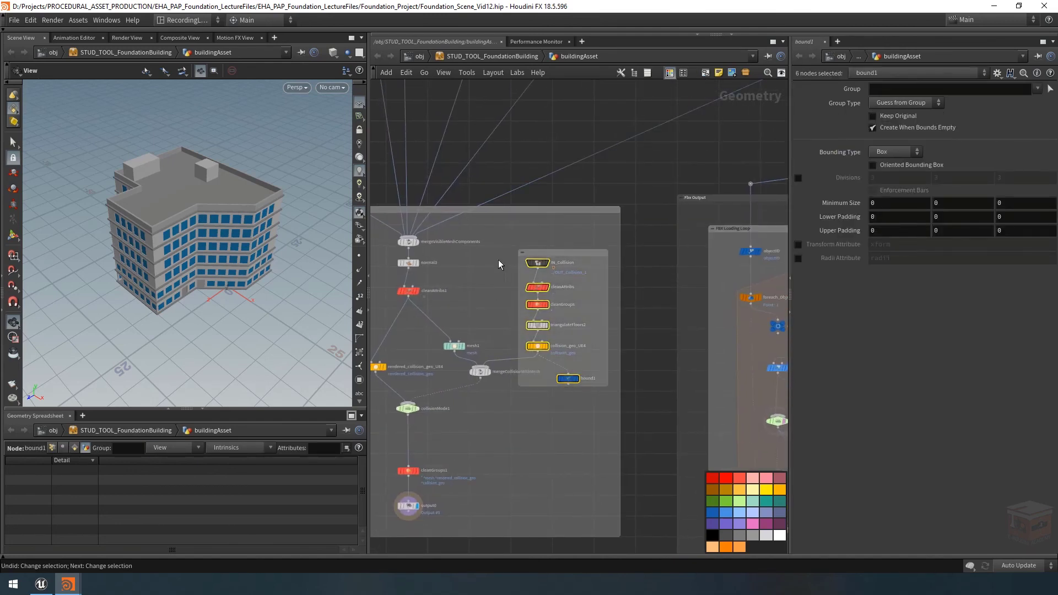
pyautogui.doubleClick(520, 248)
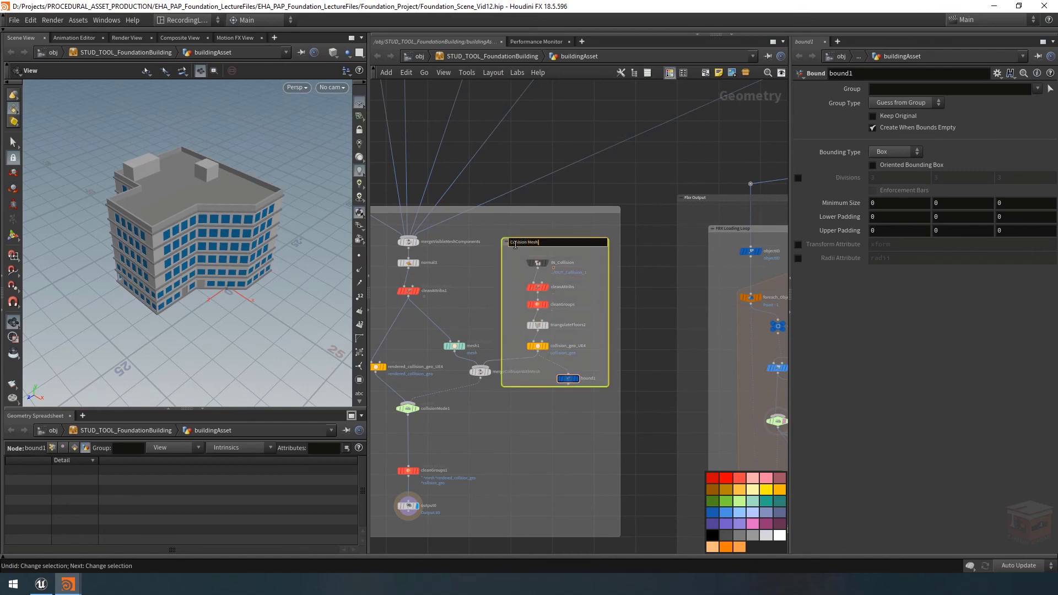
pyautogui.press('Return')
pyautogui.click(554, 411)
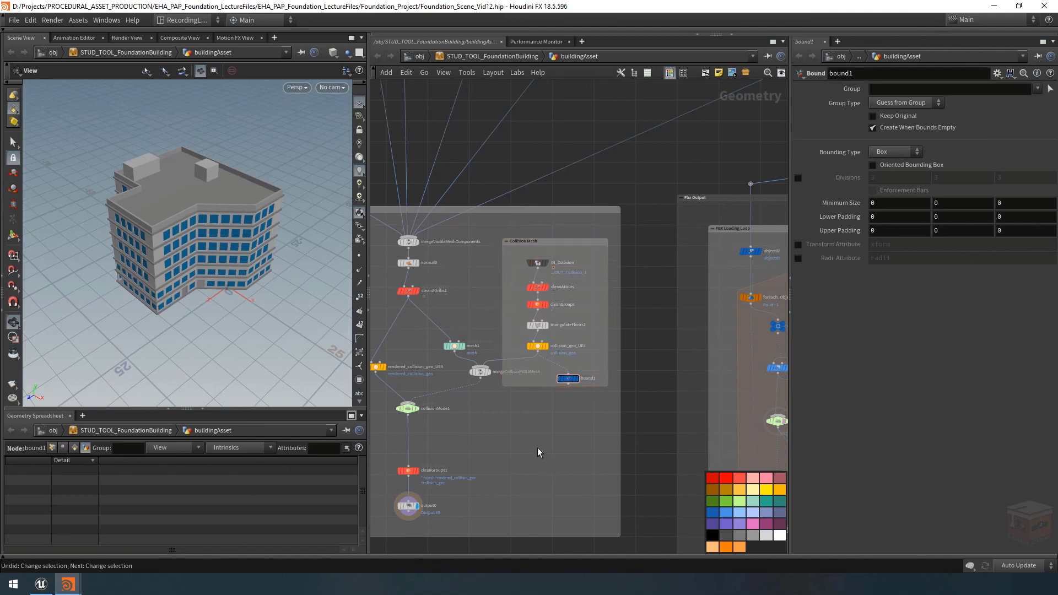
# Save the STUD_TOOL_FoundationBuilding asset definition with Save Node Type, then switch to Unreal Engine.
pyautogui.scroll(-2, 537, 447)
pyautogui.moveTo(533, 441); pyautogui.dragTo(596, 440, button='middle')
pyautogui.scroll(-2, 596, 439)
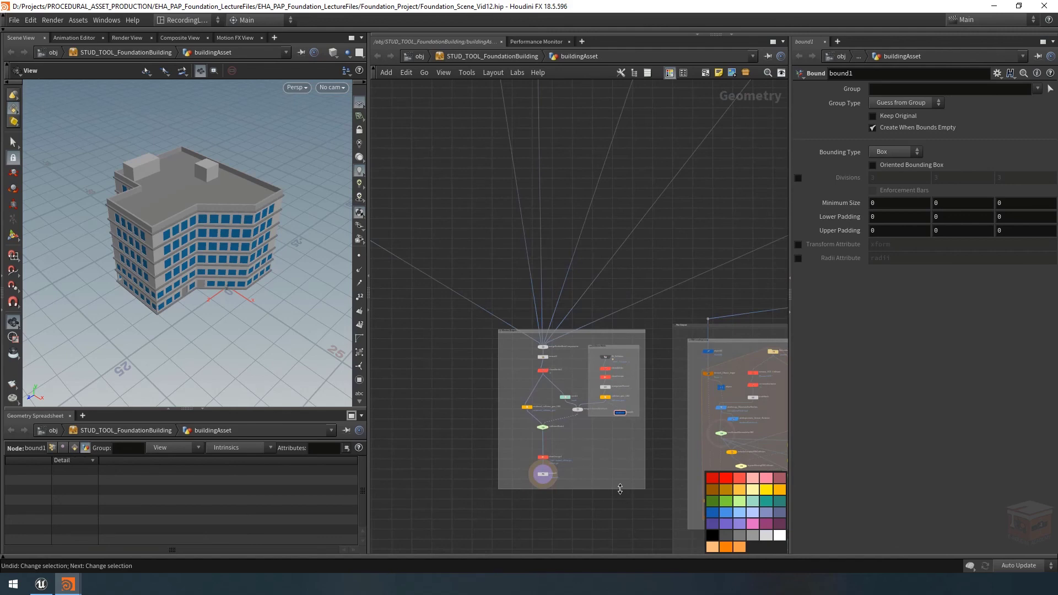
pyautogui.moveTo(607, 462); pyautogui.dragTo(578, 441, button='middle')
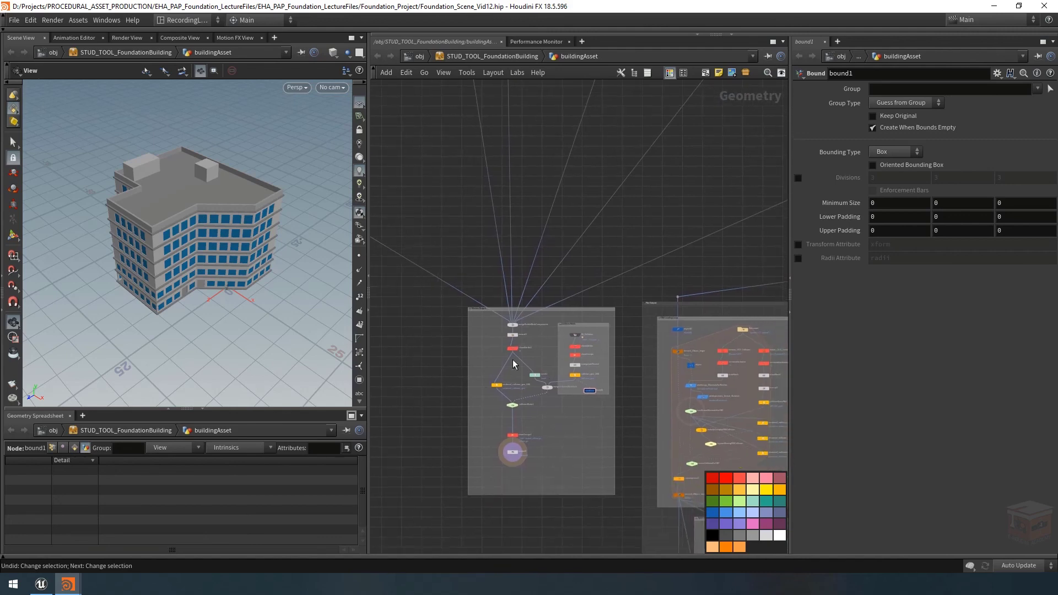
pyautogui.scroll(-5, 566, 428)
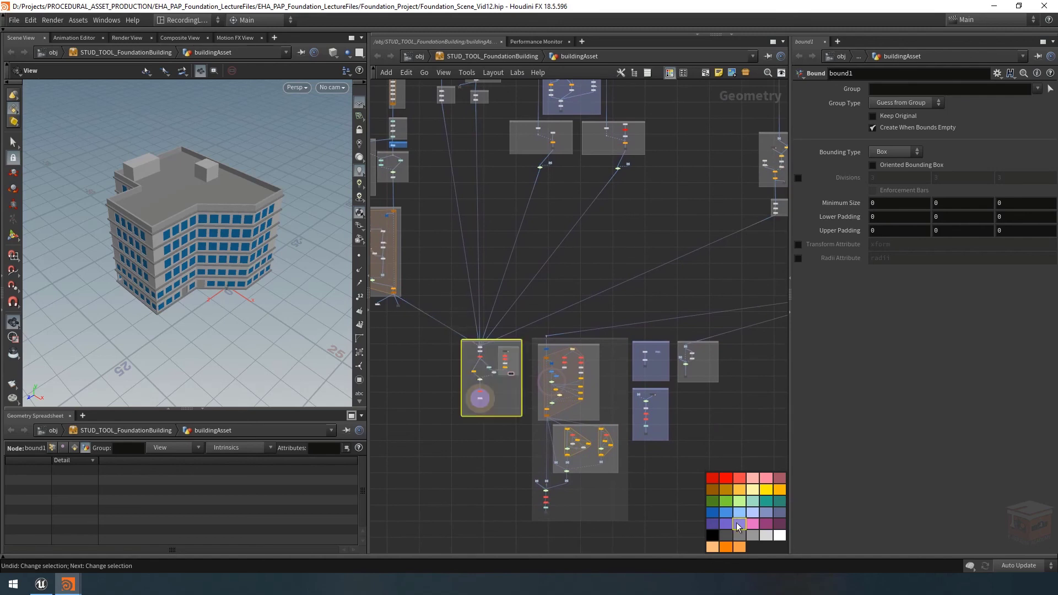
pyautogui.scroll(-2, 481, 483)
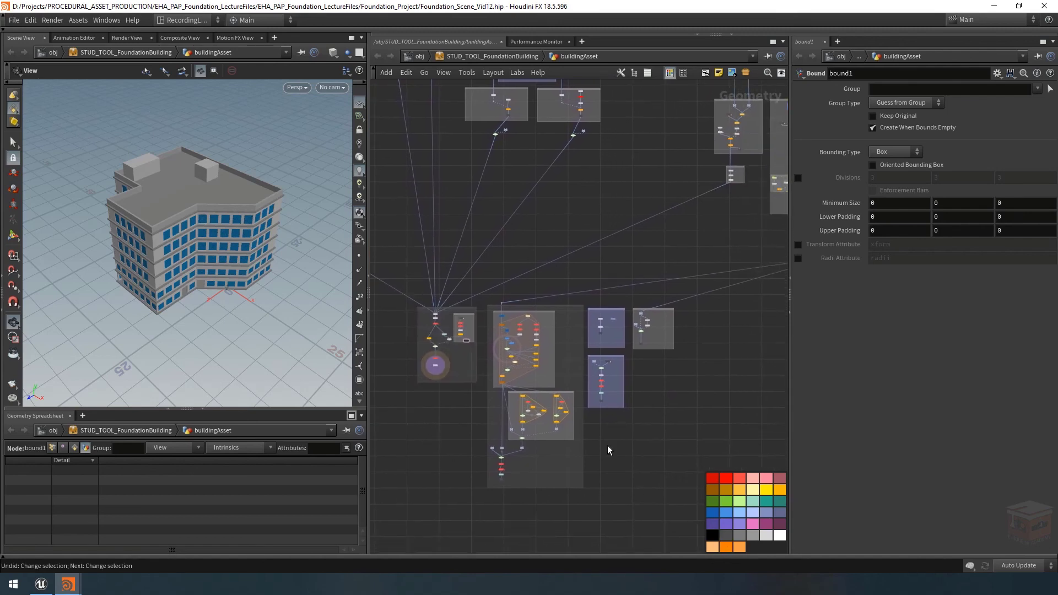
pyautogui.scroll(-2, 622, 438)
pyautogui.scroll(-2, 672, 401)
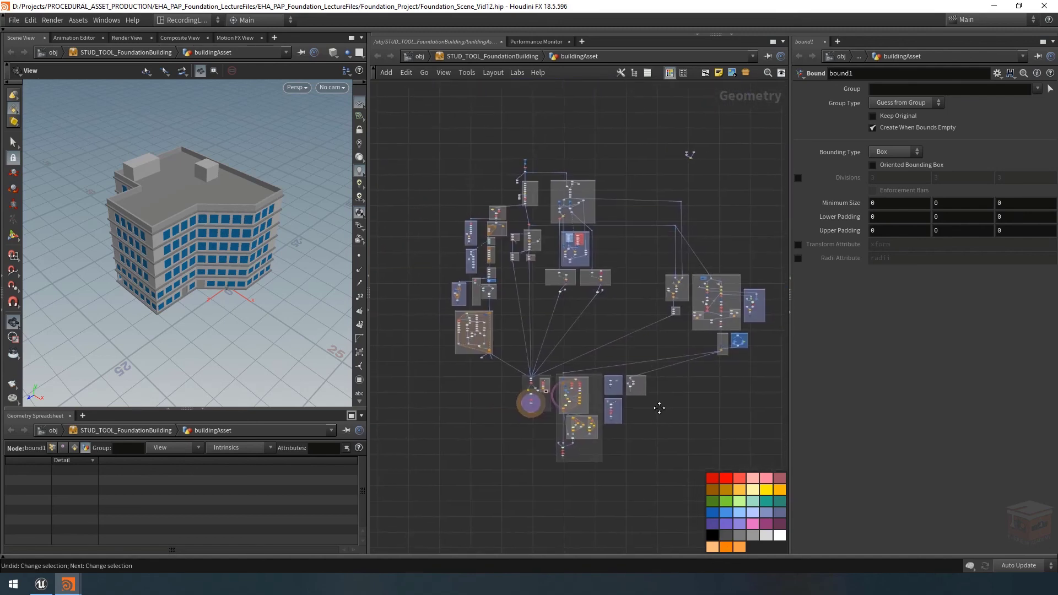
pyautogui.scroll(-2, 635, 414)
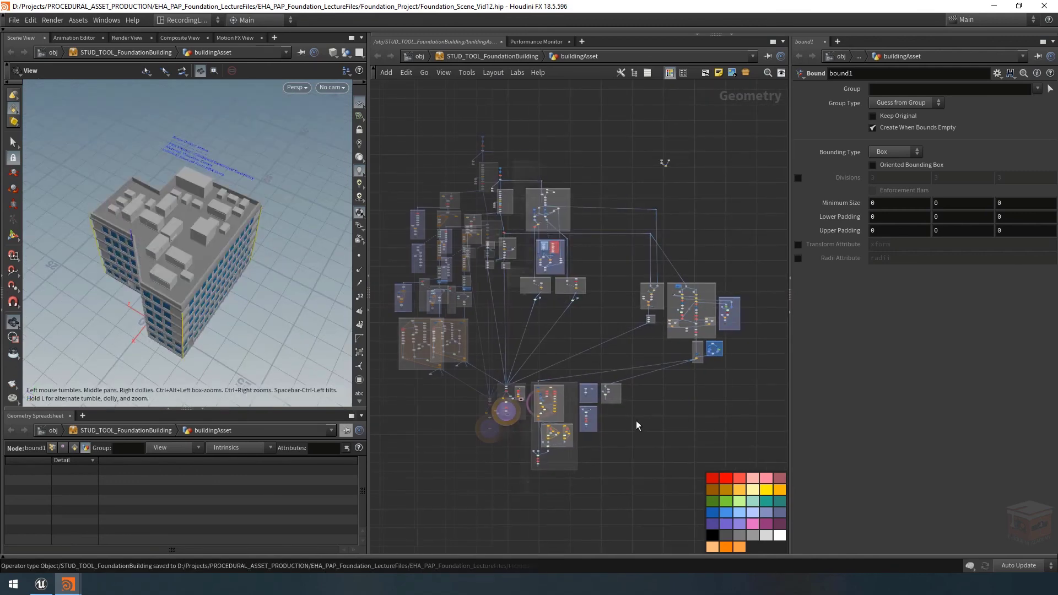
pyautogui.scroll(2, 583, 318)
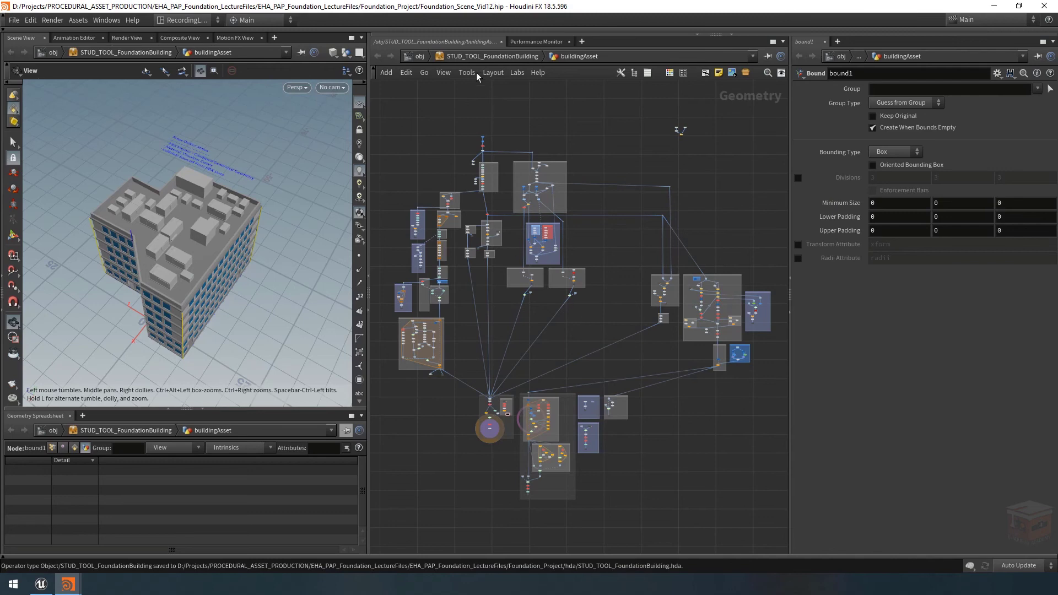
pyautogui.rightClick(479, 55)
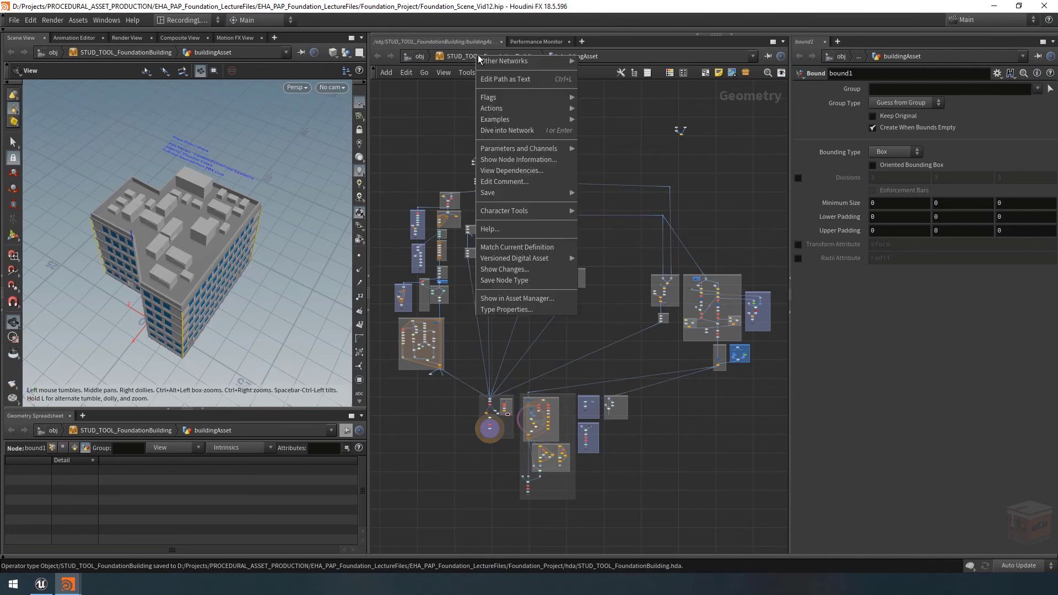
pyautogui.click(510, 280)
pyautogui.click(41, 583)
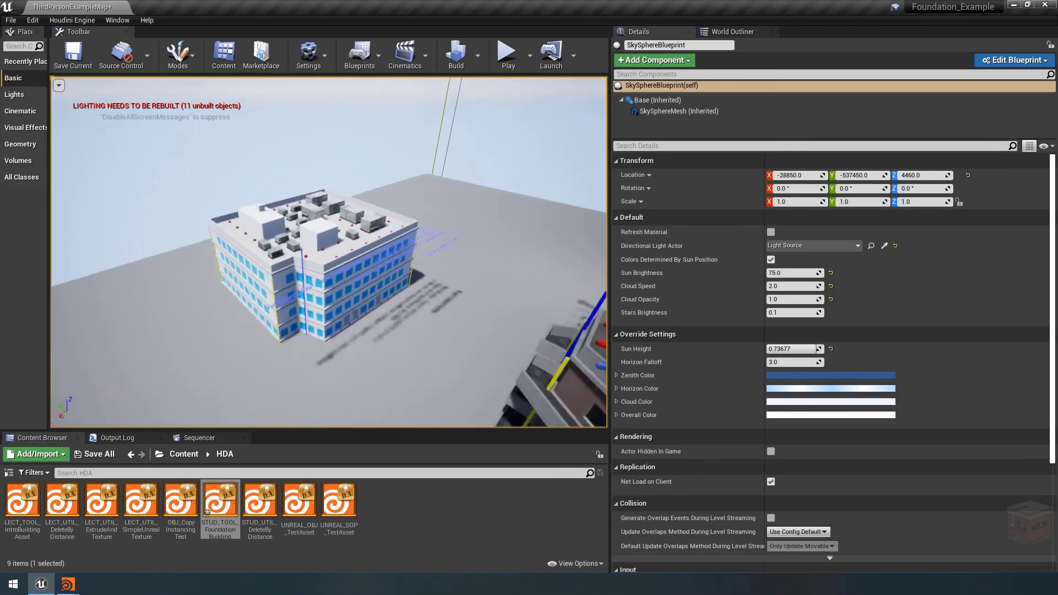
# Reimport the STUD_TOOL_FoundationBuilding HDA and rebuild the building in the level.
pyautogui.moveTo(386, 316)
pyautogui.mouseDown(button='right')
pyautogui.moveTo(364, 320)
pyautogui.moveTo(402, 314)
pyautogui.mouseUp(button='right')
pyautogui.rightClick(220, 504)
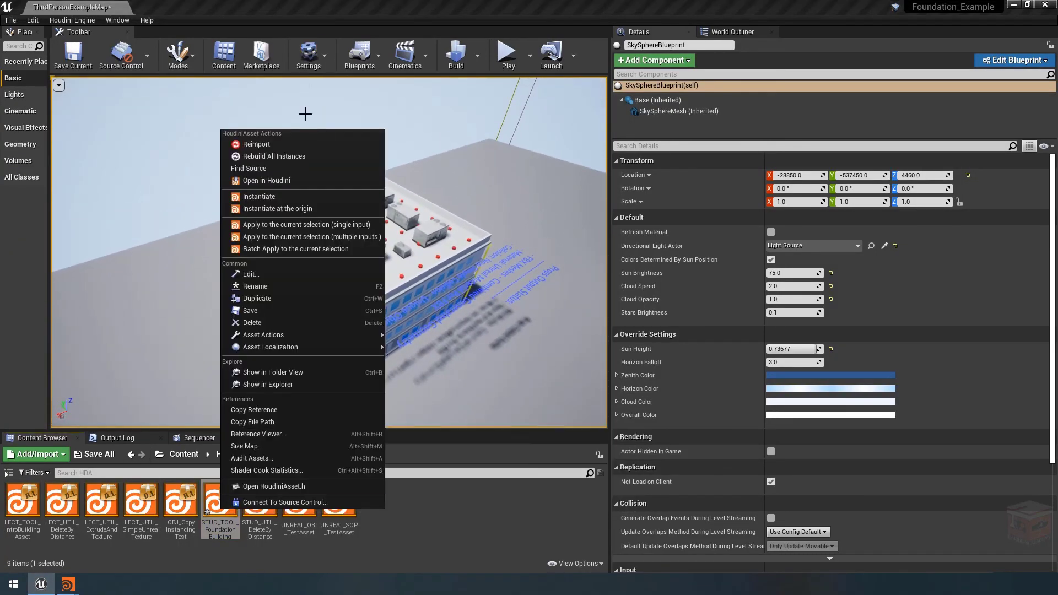
pyautogui.click(295, 143)
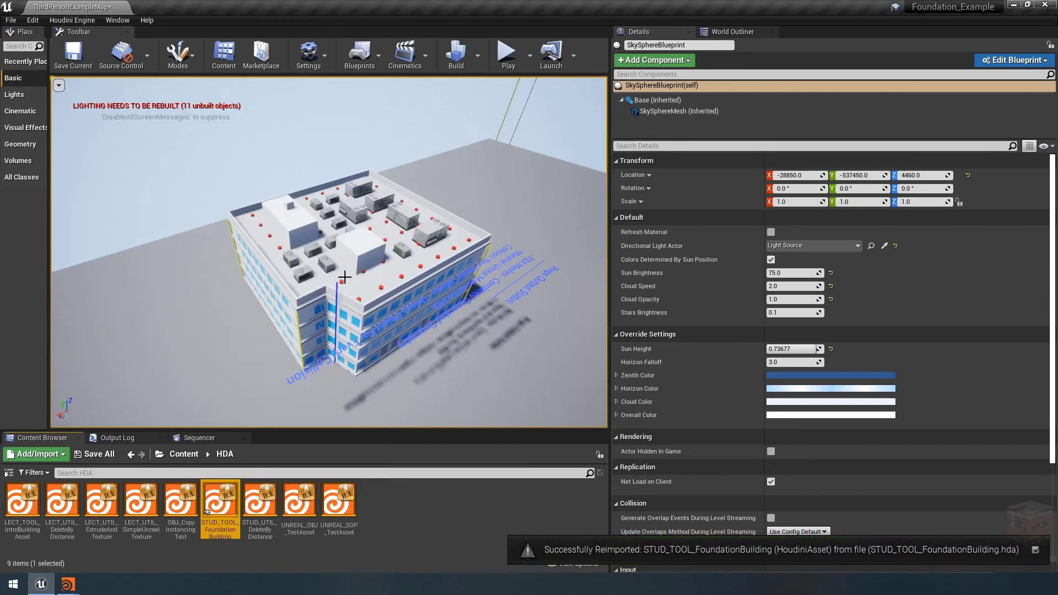
pyautogui.rightClick(344, 276)
pyautogui.click(419, 330)
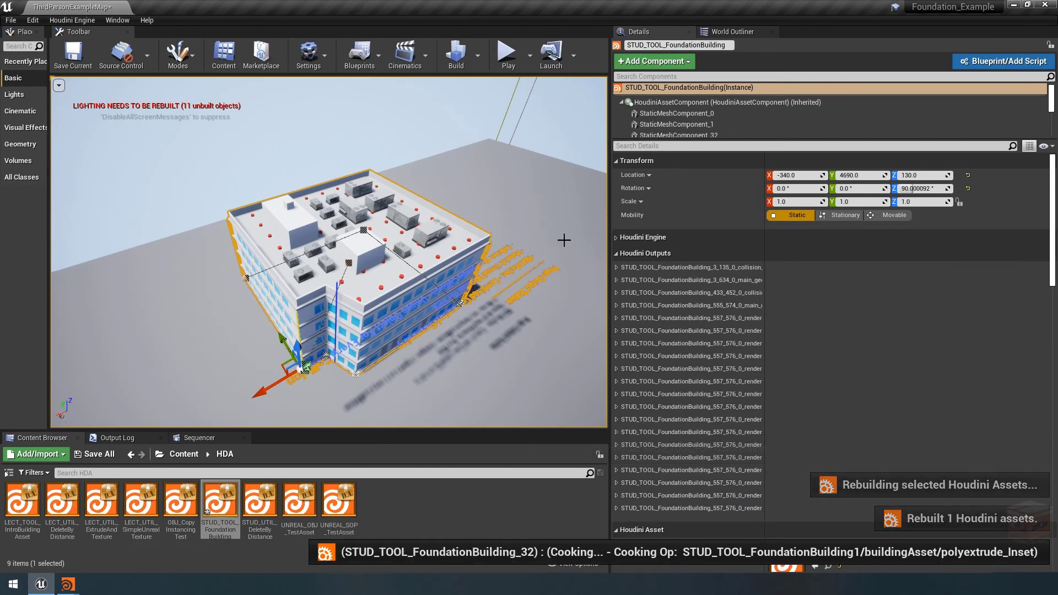
pyautogui.click(571, 137)
pyautogui.moveTo(545, 334); pyautogui.dragTo(584, 331, button='right')
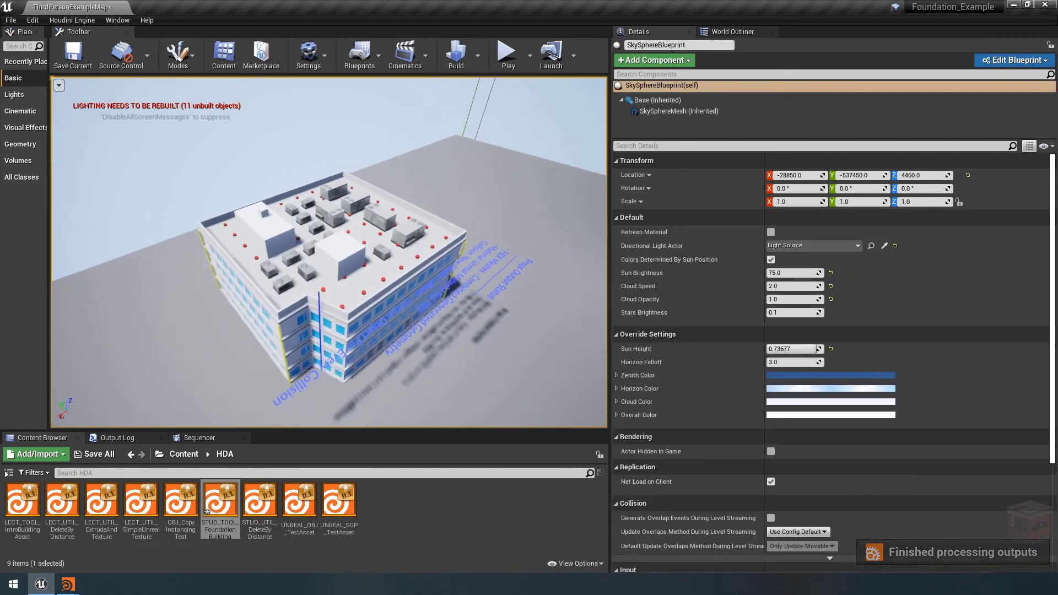
# Set the building's Props Output Mode to Instances (Unreal) and check the roof.
pyautogui.click(362, 279)
pyautogui.click(817, 285)
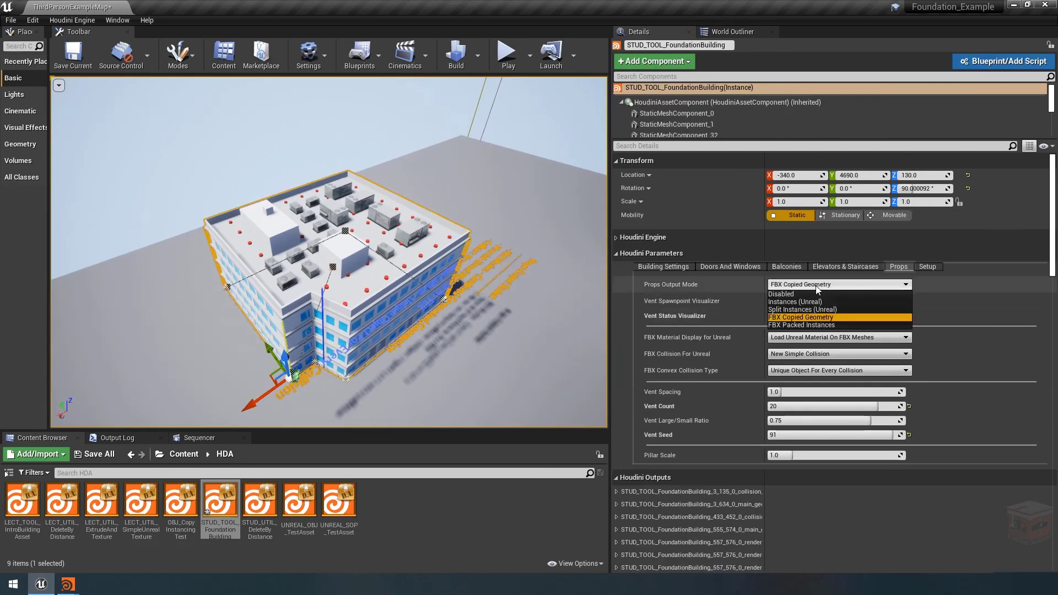
pyautogui.click(813, 302)
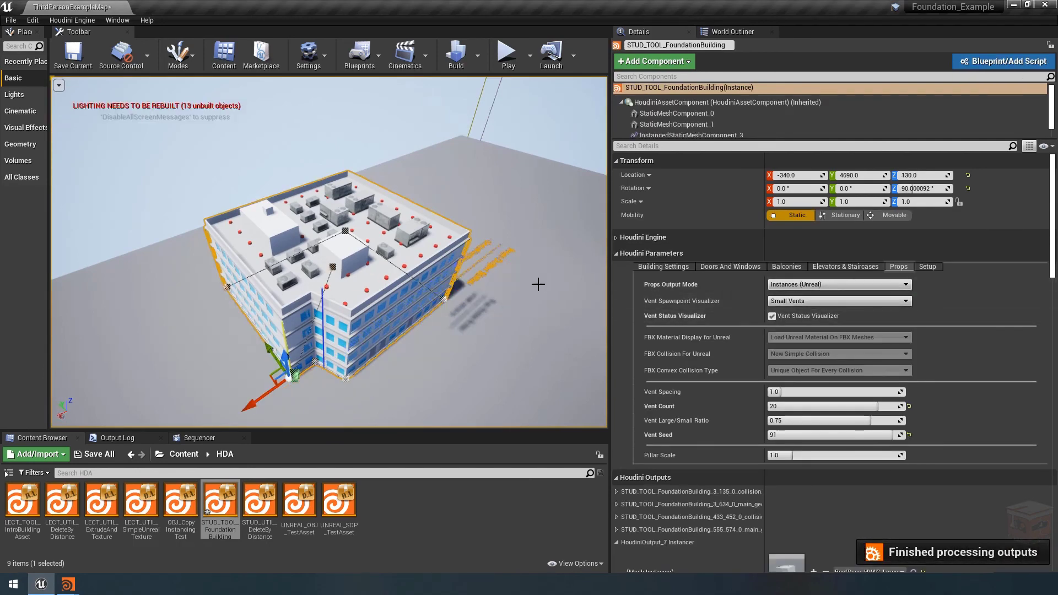
pyautogui.click(573, 134)
pyautogui.moveTo(285, 283); pyautogui.dragTo(343, 266, button='right')
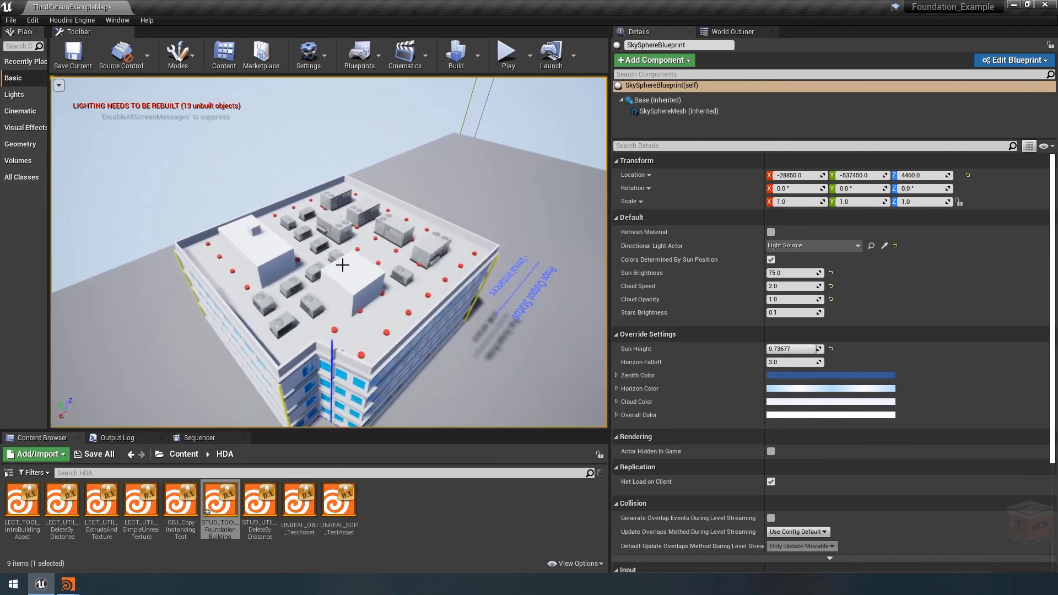
pyautogui.click(372, 239)
pyautogui.scroll(-6, 713, 465)
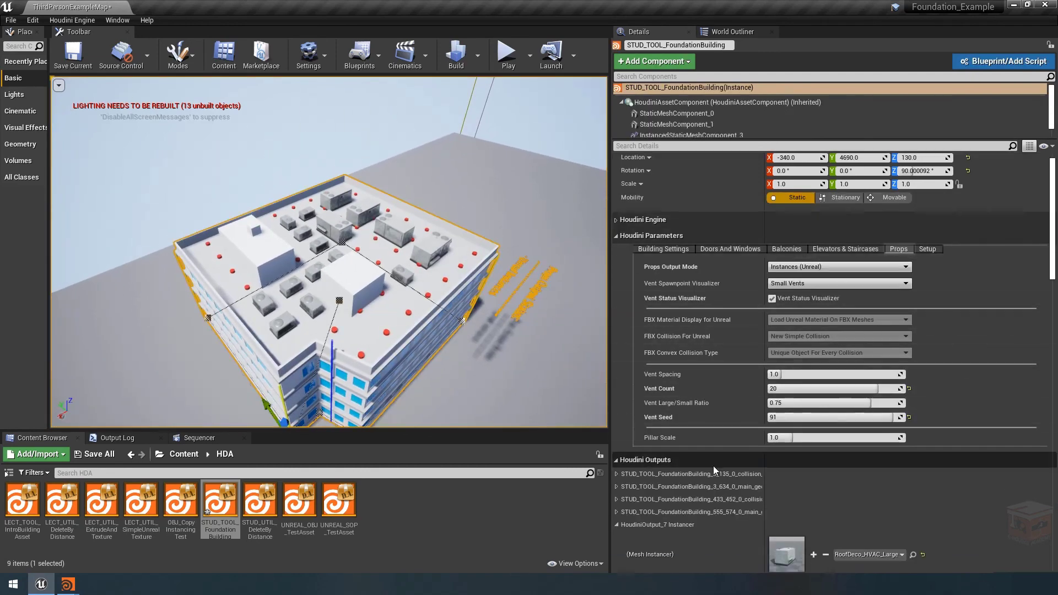
pyautogui.scroll(2, 676, 408)
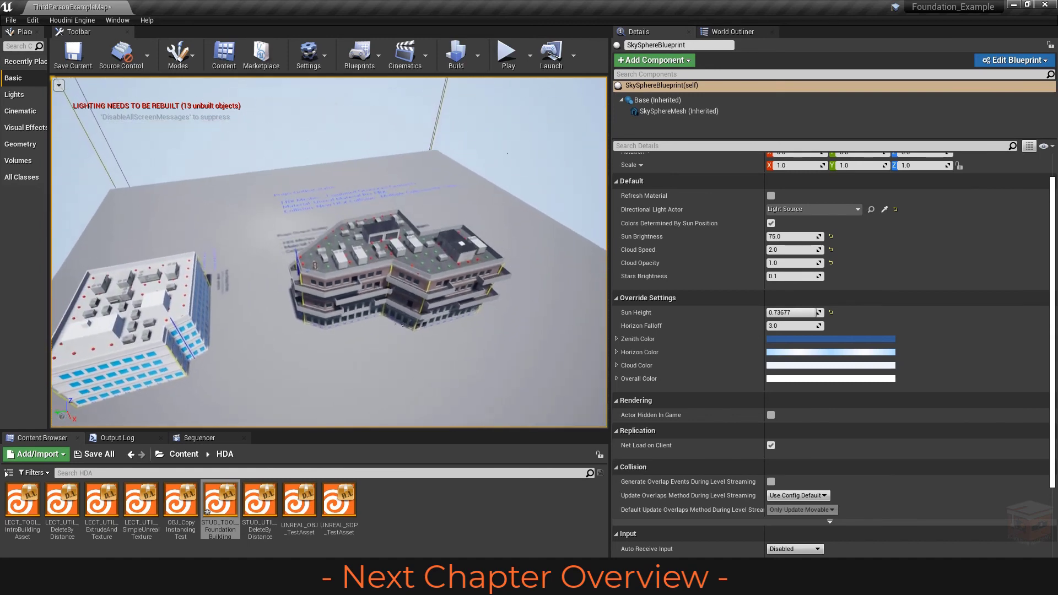
# Fly the camera around both buildings and down onto the foundation building's rooftop parapet.
pyautogui.moveTo(343, 353); pyautogui.dragTo(343, 353, button='right')
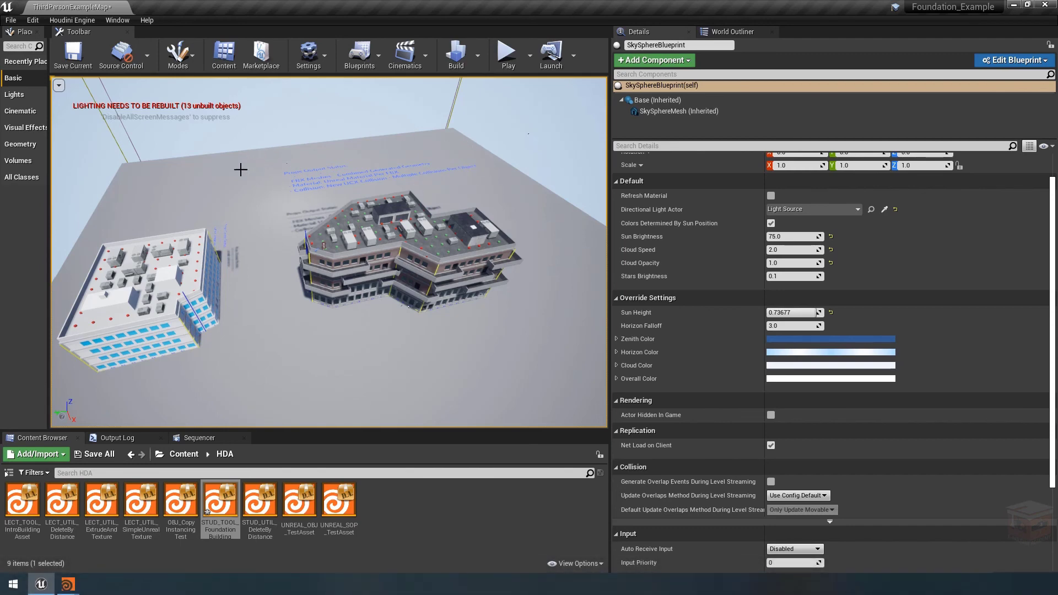
pyautogui.moveTo(271, 165); pyautogui.dragTo(383, 280)
pyautogui.moveTo(349, 320); pyautogui.dragTo(349, 322)
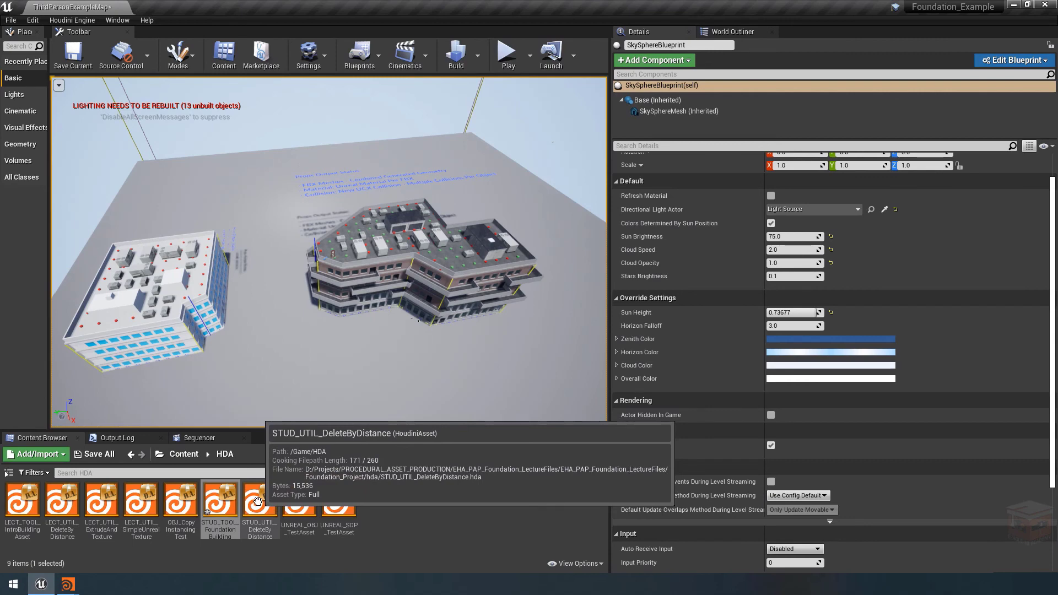
pyautogui.moveTo(419, 374); pyautogui.dragTo(344, 301)
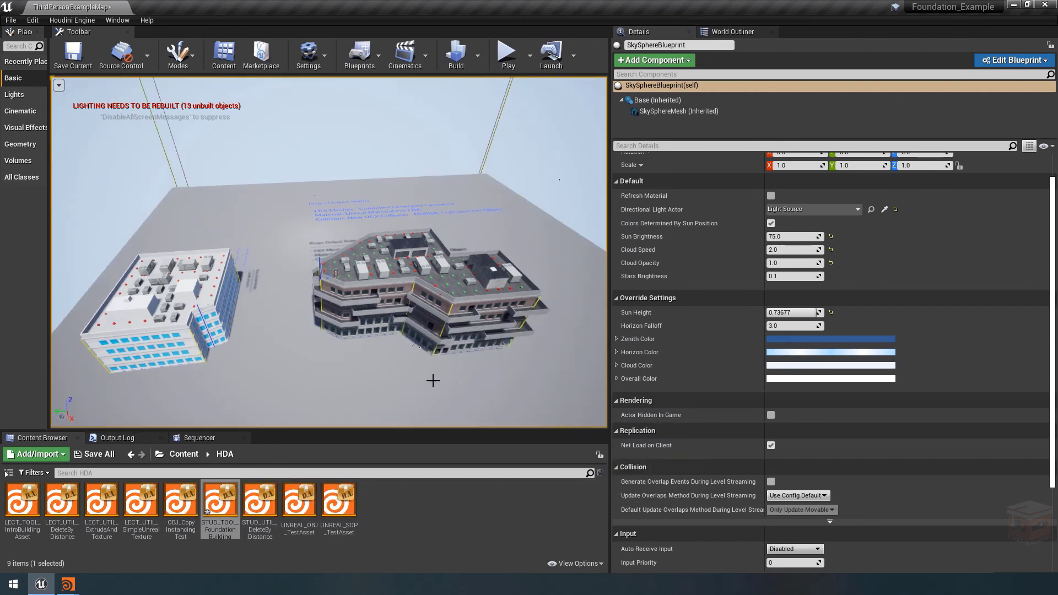
pyautogui.moveTo(393, 387); pyautogui.dragTo(466, 288)
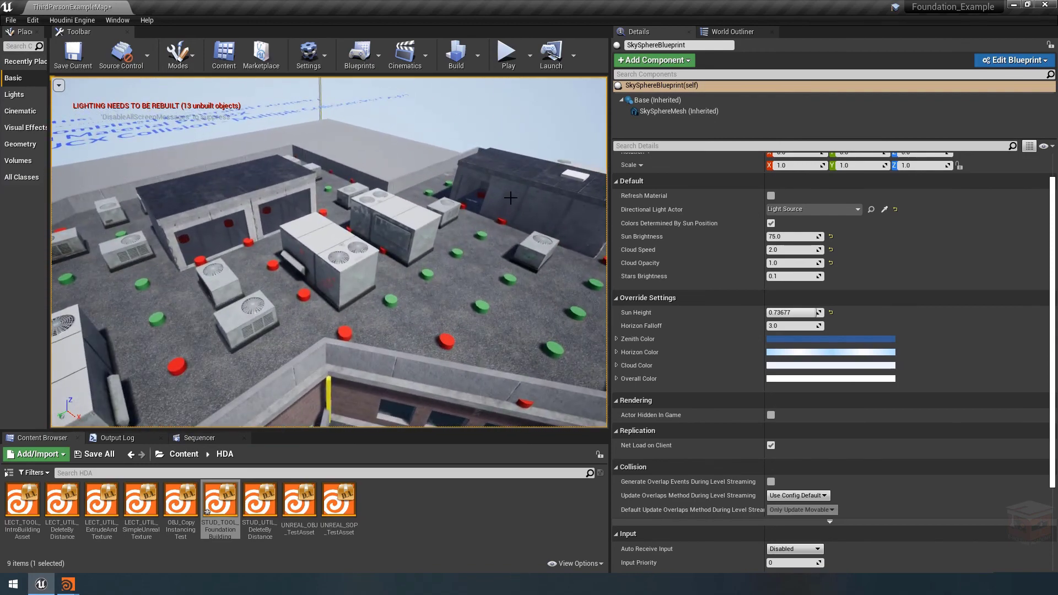
pyautogui.moveTo(510, 204); pyautogui.dragTo(359, 252)
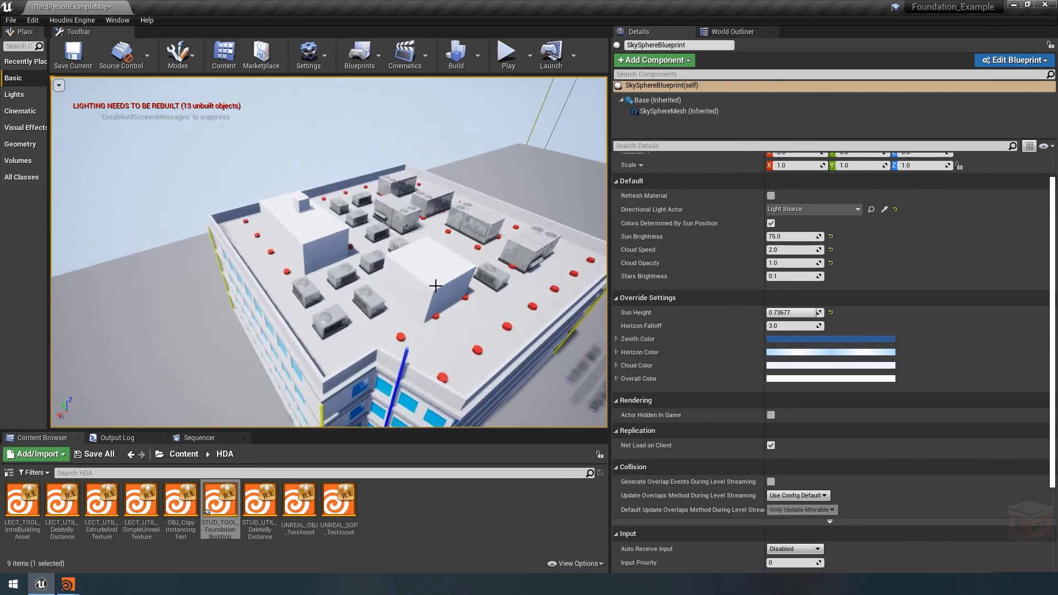
pyautogui.moveTo(441, 288); pyautogui.dragTo(229, 246)
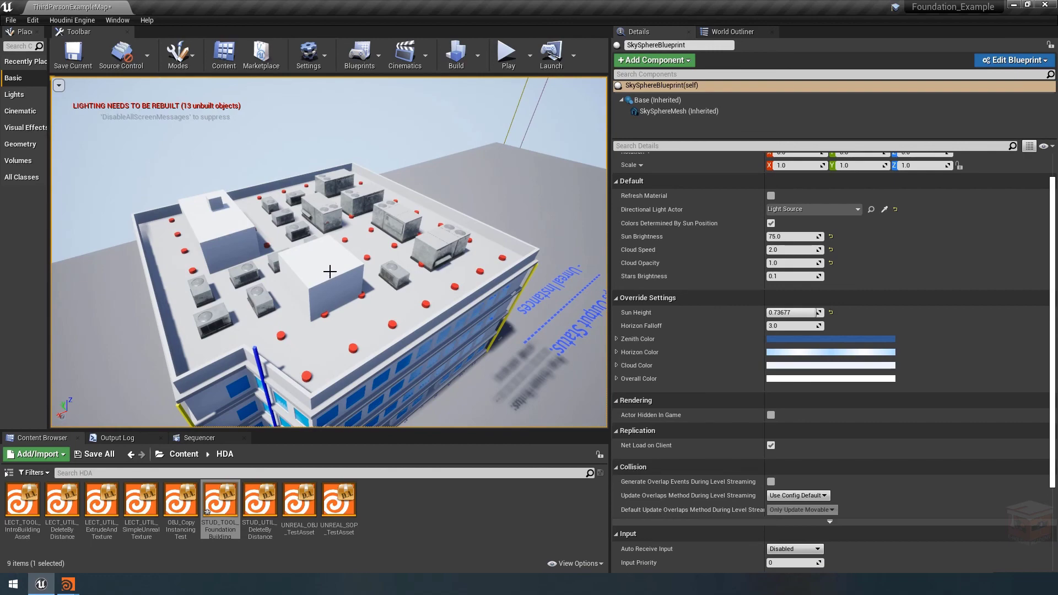
pyautogui.moveTo(325, 278)
pyautogui.mouseDown()
pyautogui.moveTo(165, 270)
pyautogui.moveTo(316, 288)
pyautogui.mouseUp()
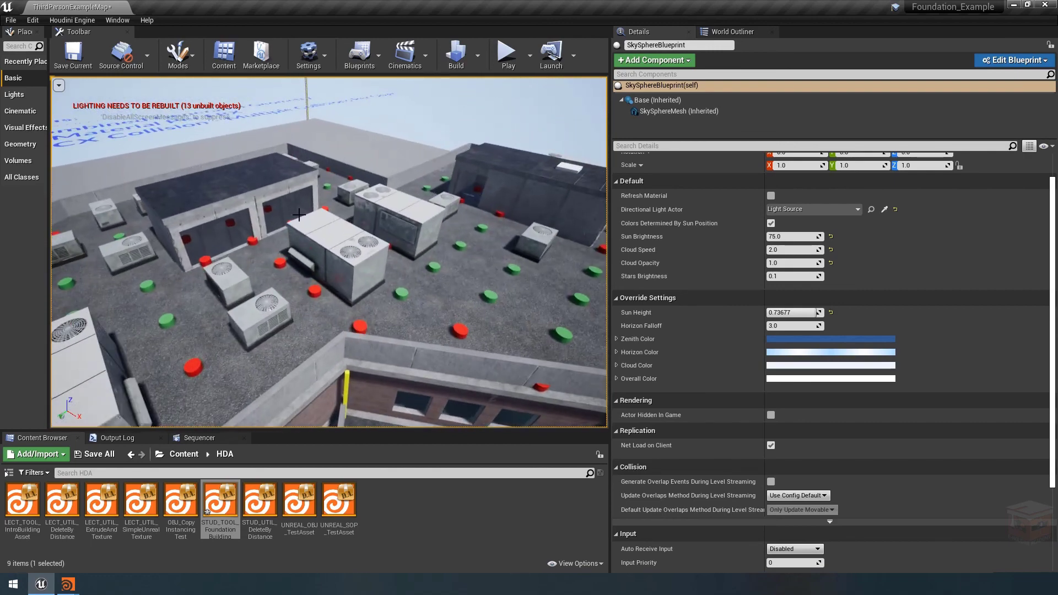
pyautogui.moveTo(298, 214); pyautogui.dragTo(289, 332)
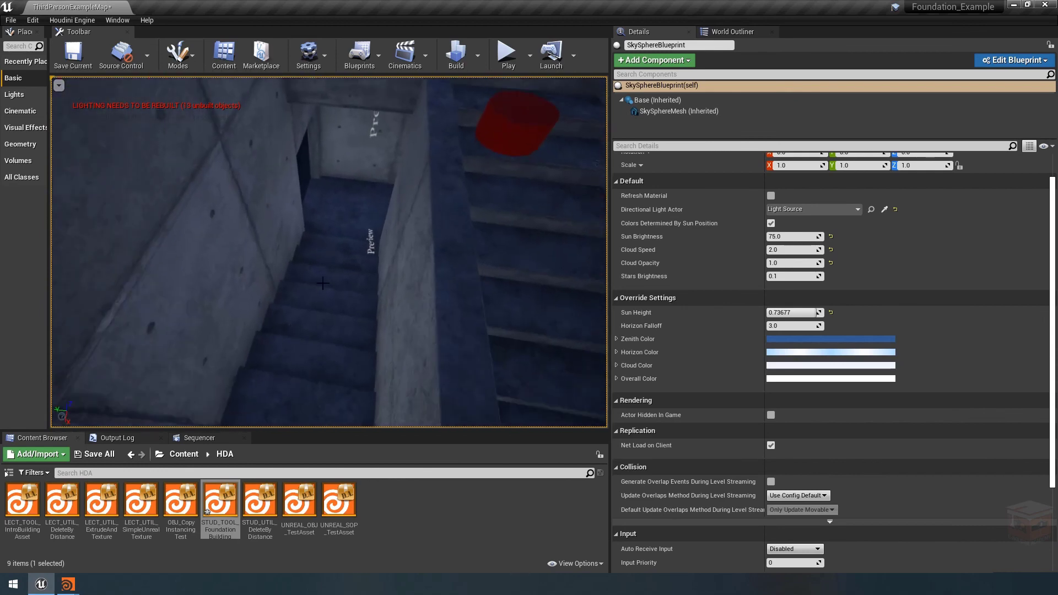
# Fly down into the lit Preview stairwell to inspect the stairs and landings.
pyautogui.moveTo(323, 284); pyautogui.dragTo(345, 263)
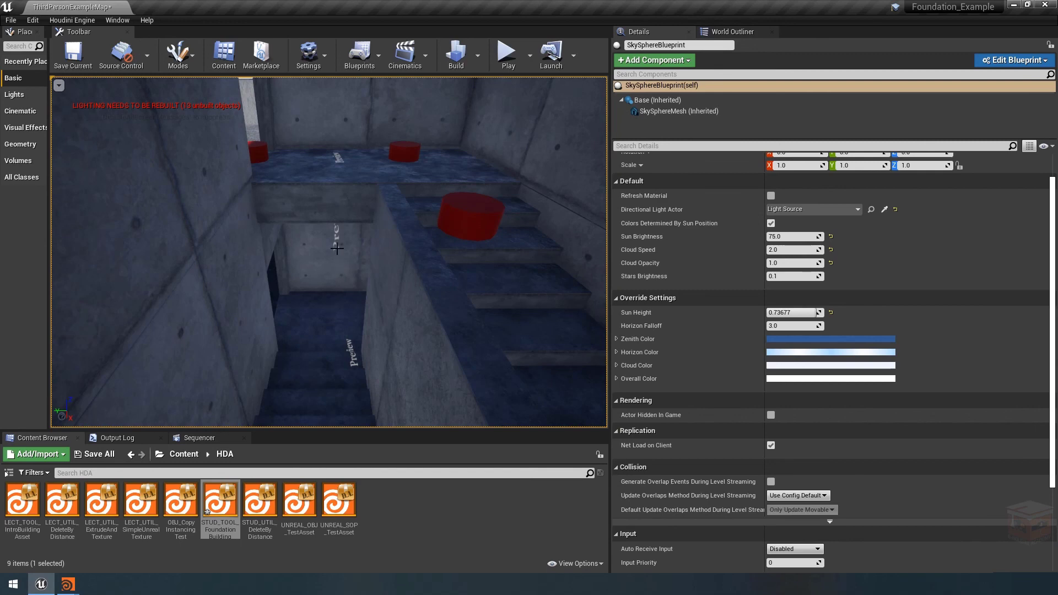
pyautogui.scroll(3, 341, 282)
pyautogui.scroll(4, 341, 282)
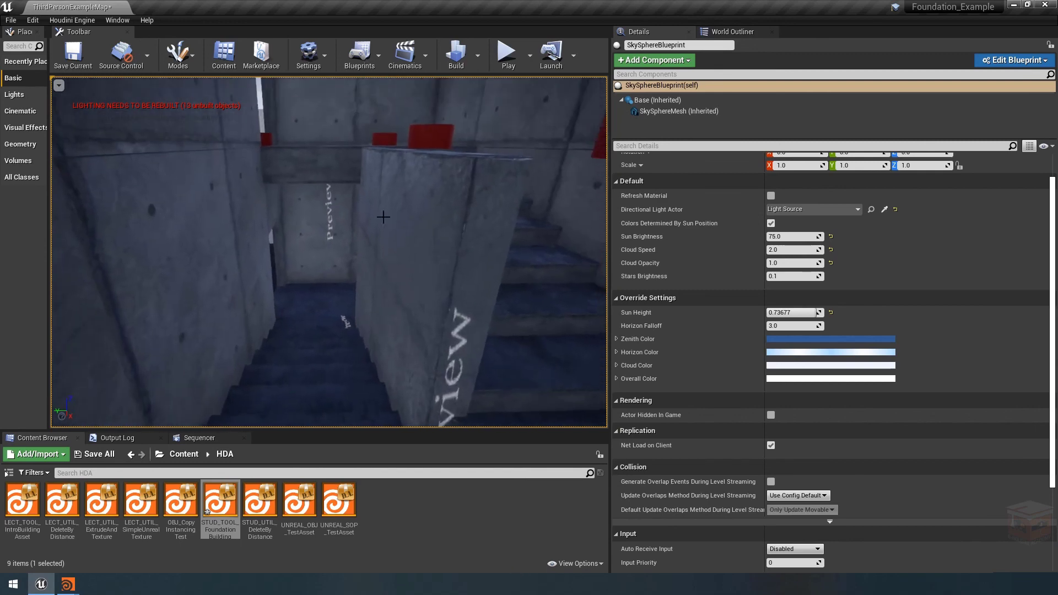
# Play the level, running the character across the roof, down the shaft and up the stairs, then stop.
pyautogui.click(508, 55)
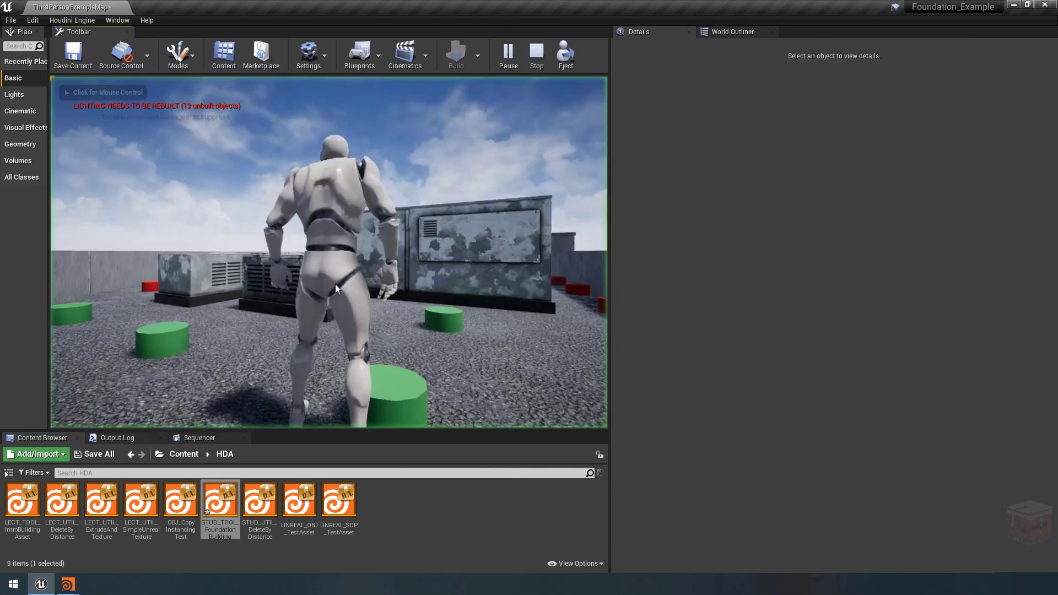
pyautogui.press('w')
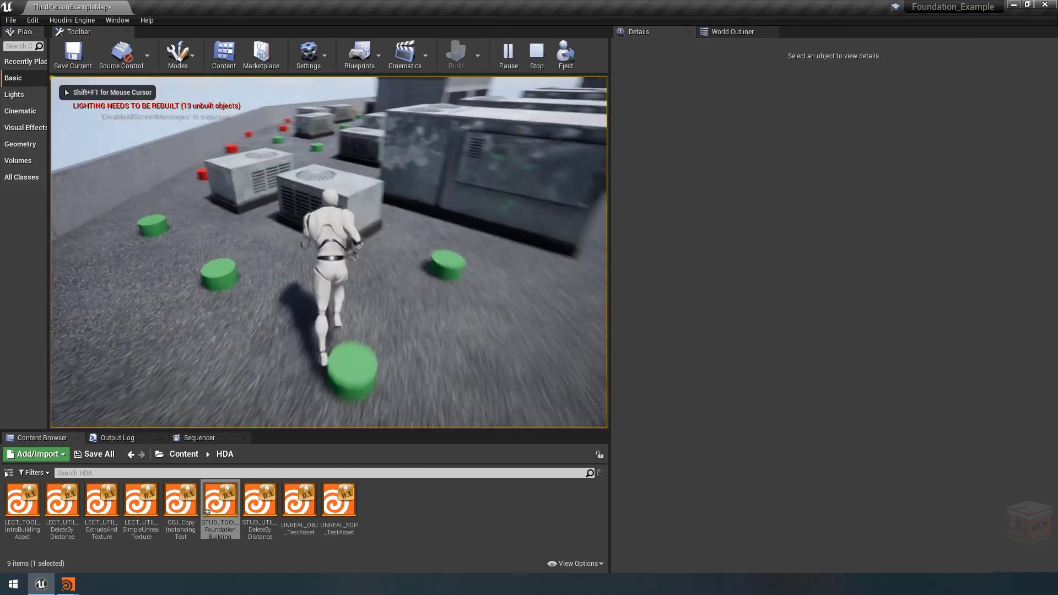
pyautogui.press('w')
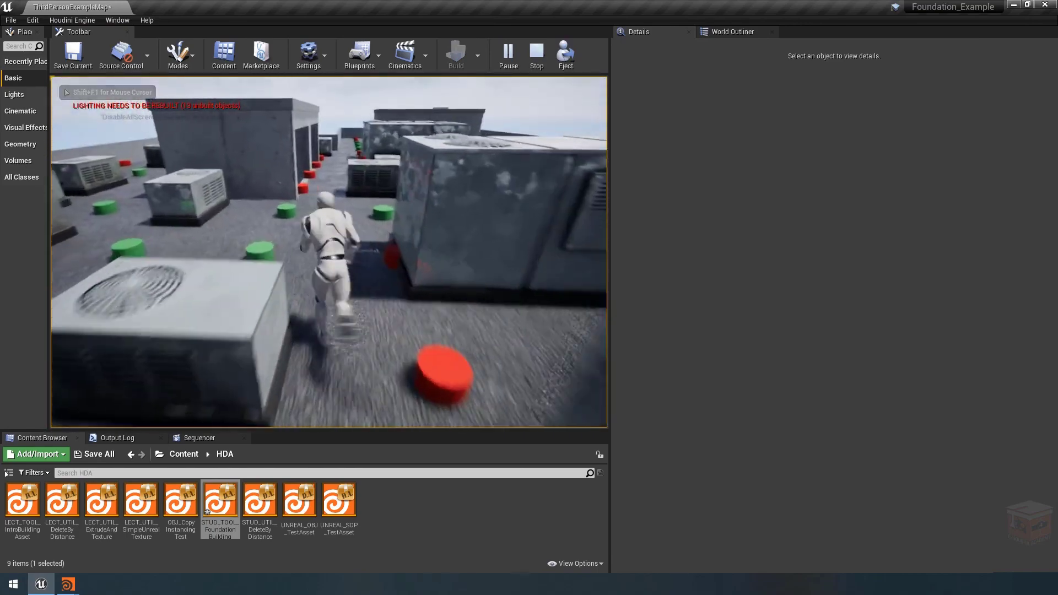
pyautogui.press('w')
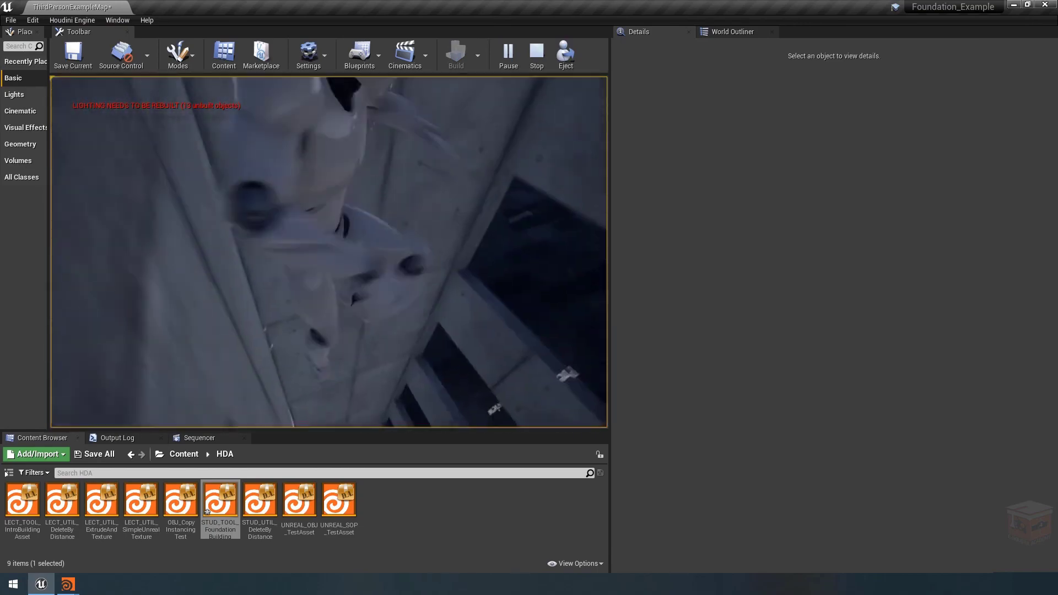
pyautogui.press('w')
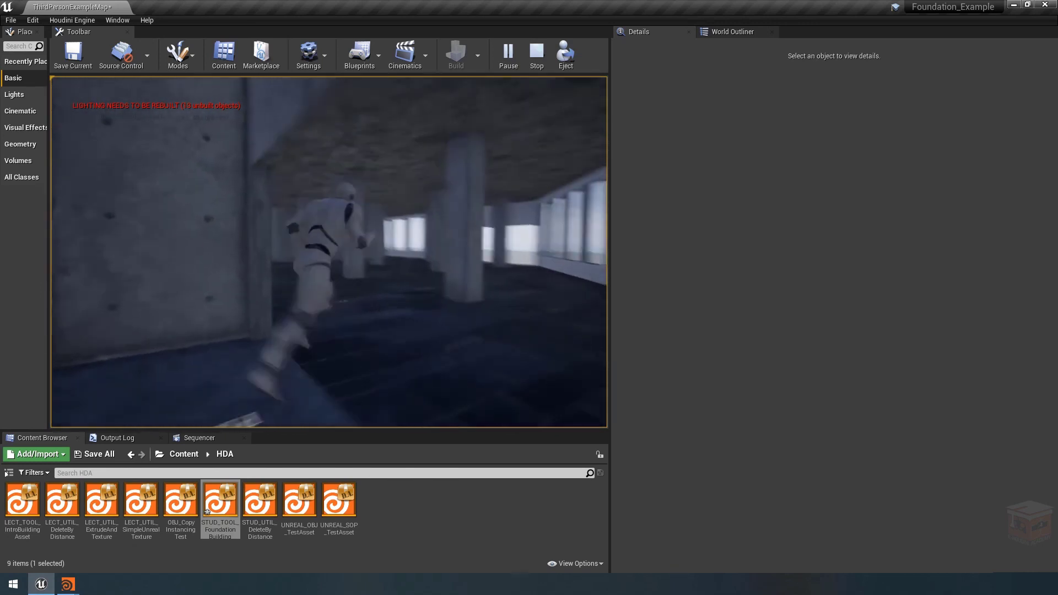
pyautogui.press('w')
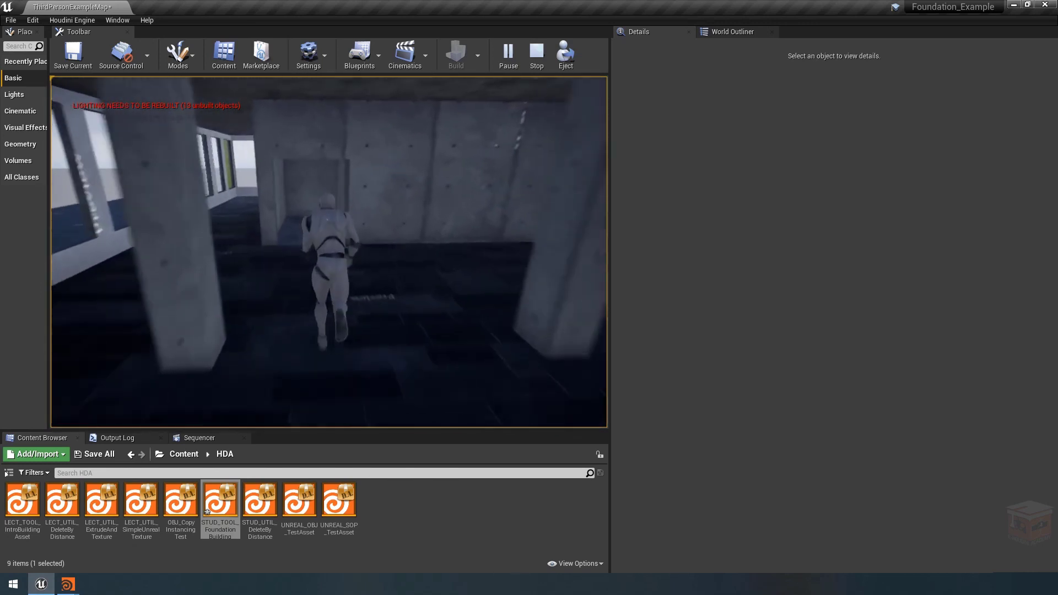
pyautogui.press('w')
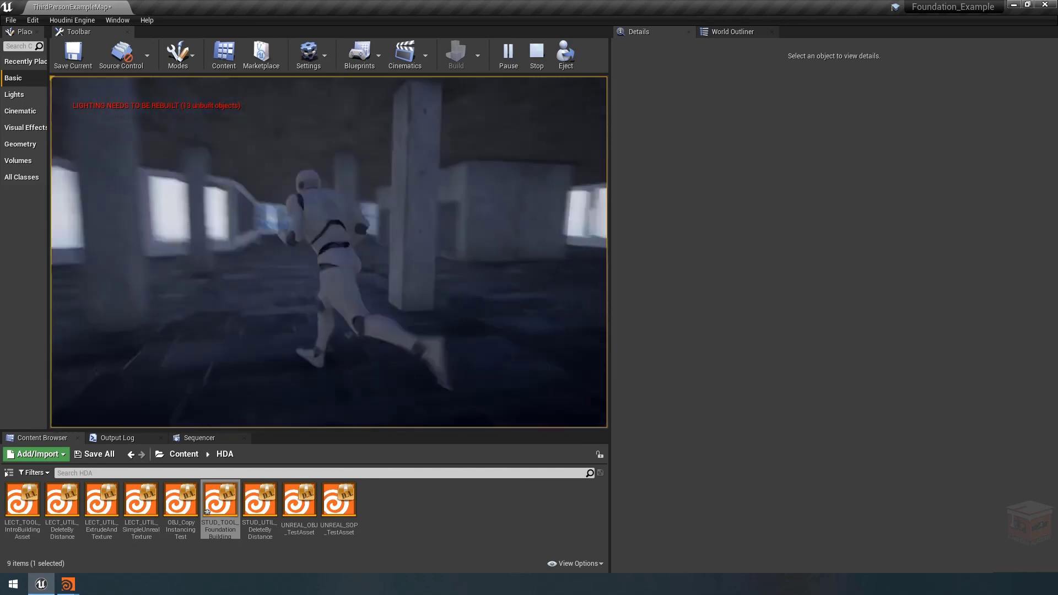
pyautogui.press('Escape')
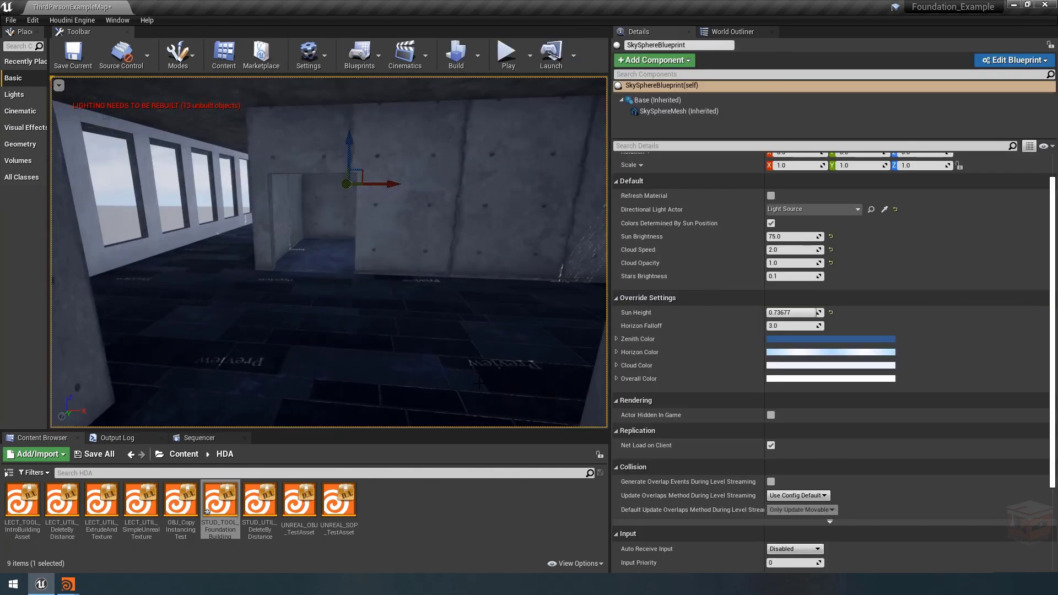
# Return to Houdini FX and select the four network boxes in the building network.
pyautogui.moveTo(68, 584)
pyautogui.click(135, 557)
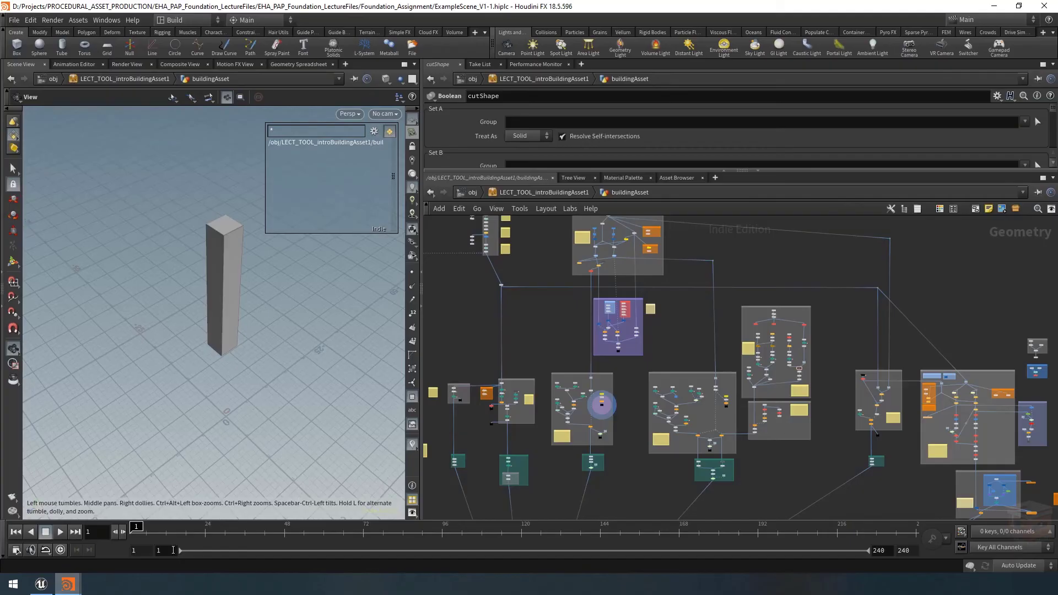
pyautogui.click(606, 380)
pyautogui.keyDown('shift'); pyautogui.click(661, 378); pyautogui.keyUp('shift')
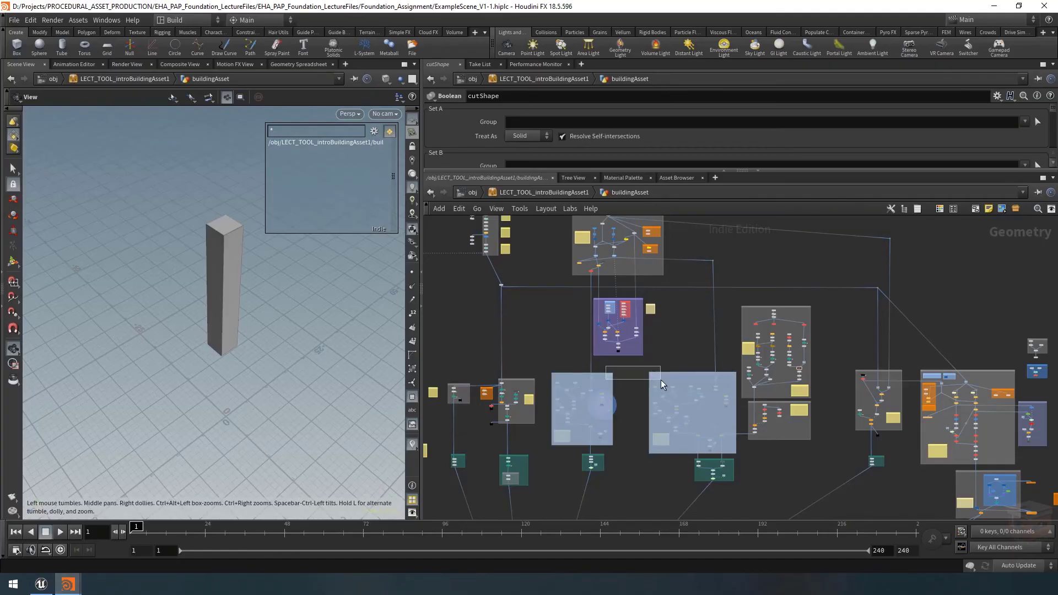
pyautogui.keyDown('shift'); pyautogui.click(802, 319); pyautogui.keyUp('shift')
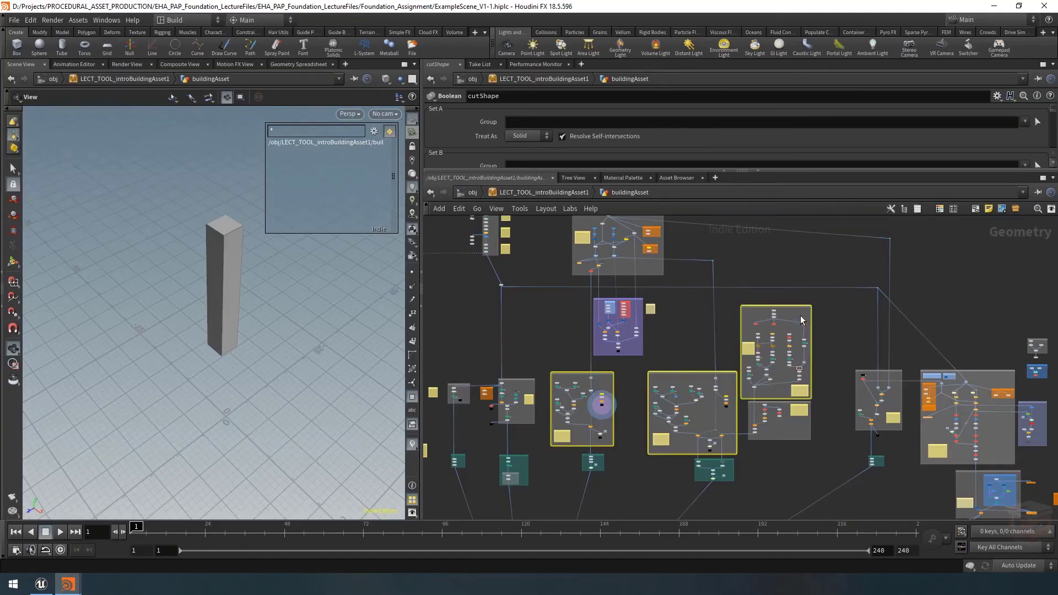
pyautogui.keyDown('shift'); pyautogui.click(805, 422); pyautogui.keyUp('shift')
# Set the display flag on a shaft node, then on rotateShaftShape1 to show its tower.
pyautogui.scroll(-5, 649, 446)
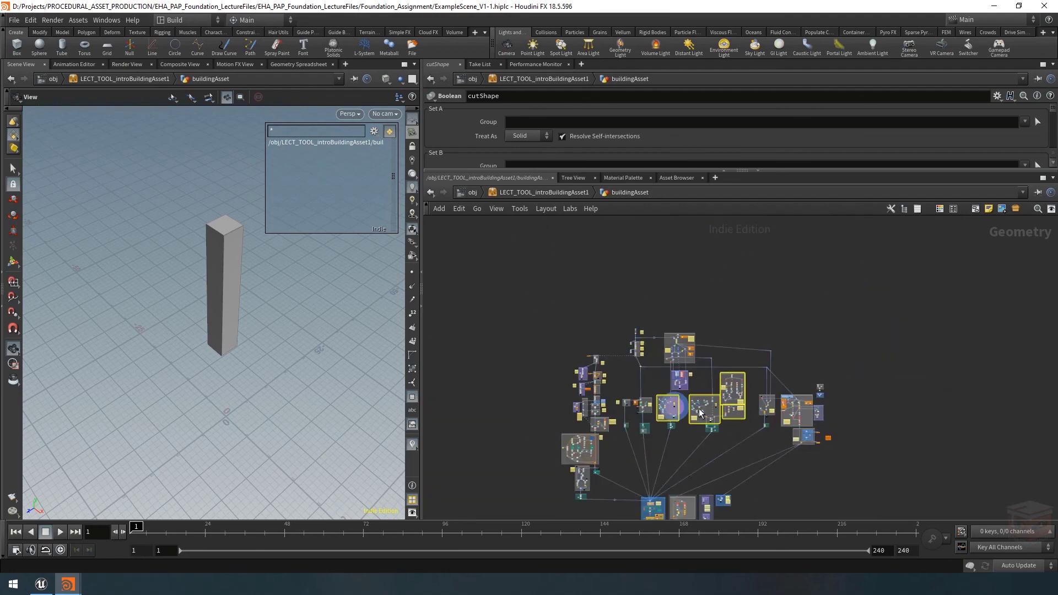
pyautogui.moveTo(696, 397); pyautogui.dragTo(687, 357, button='middle')
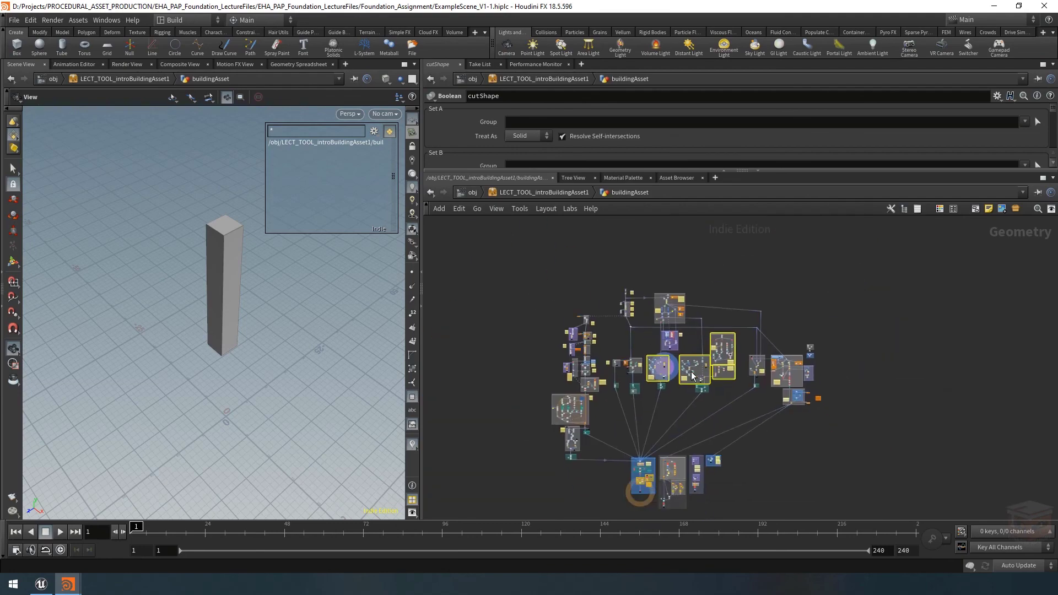
pyautogui.scroll(6, 688, 357)
pyautogui.scroll(6, 551, 380)
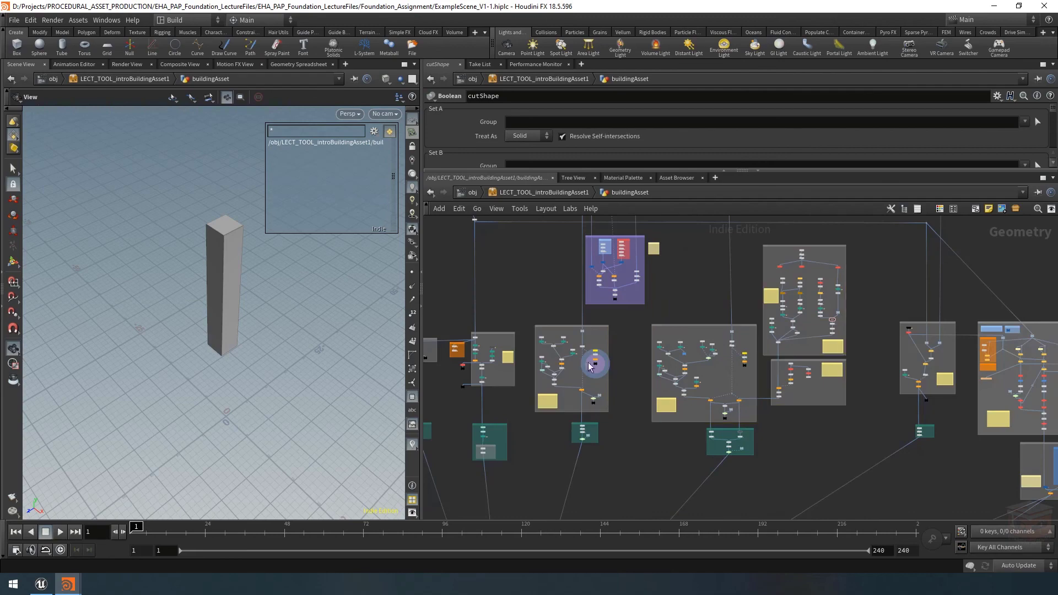
pyautogui.click(572, 394)
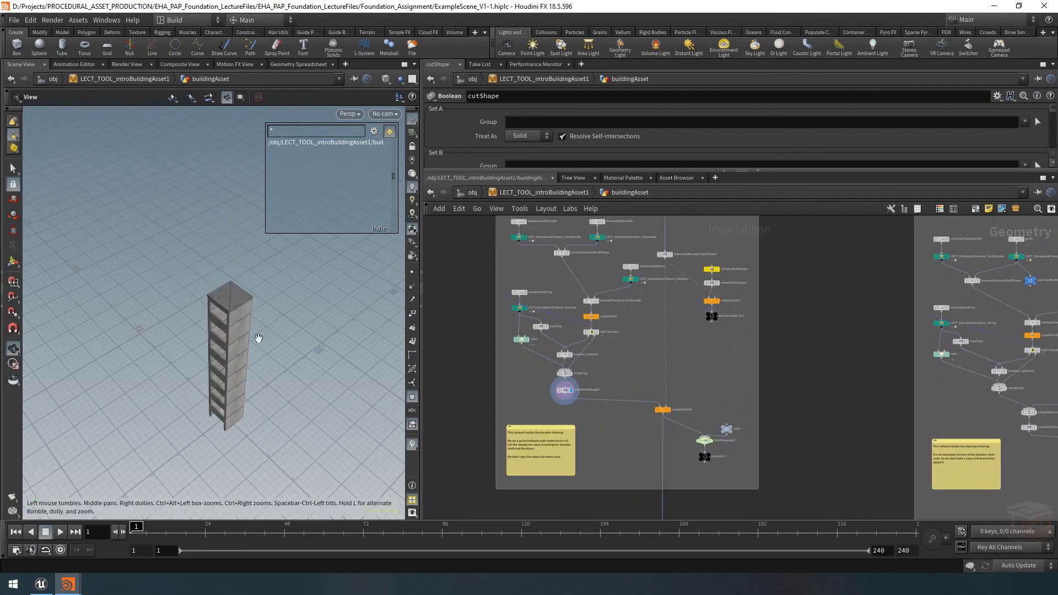
pyautogui.scroll(3, 252, 309)
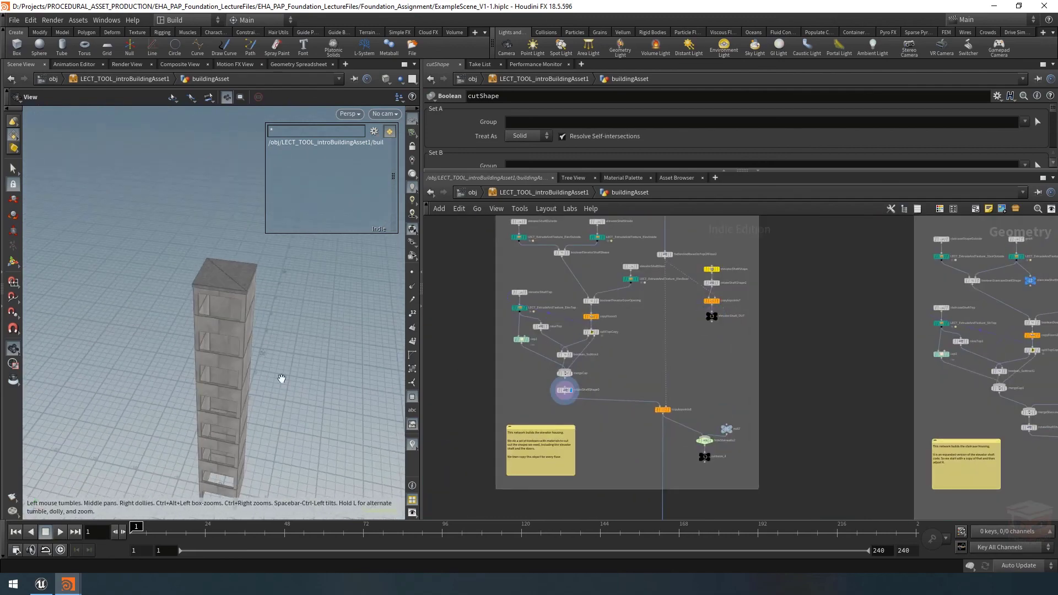
pyautogui.moveTo(819, 378); pyautogui.dragTo(472, 381, button='middle')
pyautogui.moveTo(661, 447)
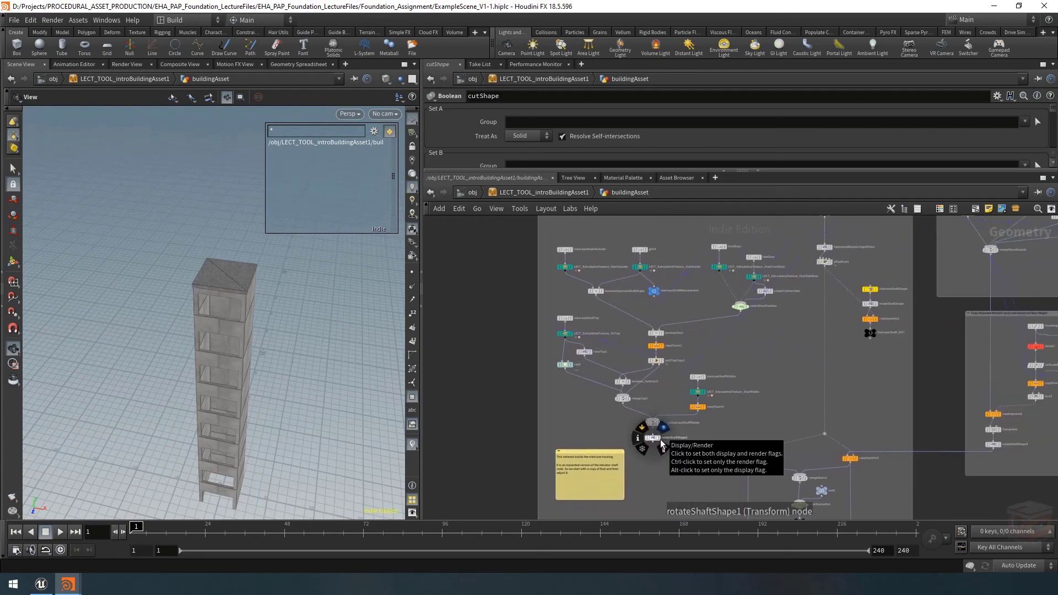
pyautogui.click(661, 443)
# Tumble around the shaft tower, toggling wireframe on and back to shaded.
pyautogui.moveTo(229, 349)
pyautogui.mouseDown()
pyautogui.moveTo(212, 378)
pyautogui.moveTo(230, 294)
pyautogui.moveTo(172, 283)
pyautogui.moveTo(243, 296)
pyautogui.moveTo(230, 270)
pyautogui.moveTo(273, 350)
pyautogui.moveTo(231, 292)
pyautogui.moveTo(224, 300)
pyautogui.mouseUp()
pyautogui.press('w')
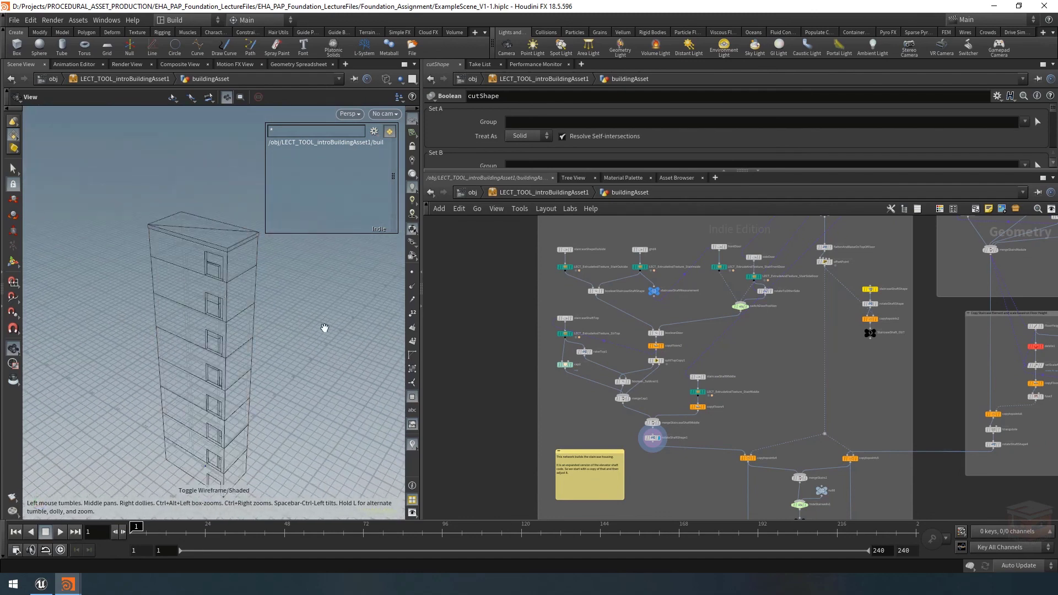
pyautogui.press('w')
pyautogui.scroll(-2, 776, 406)
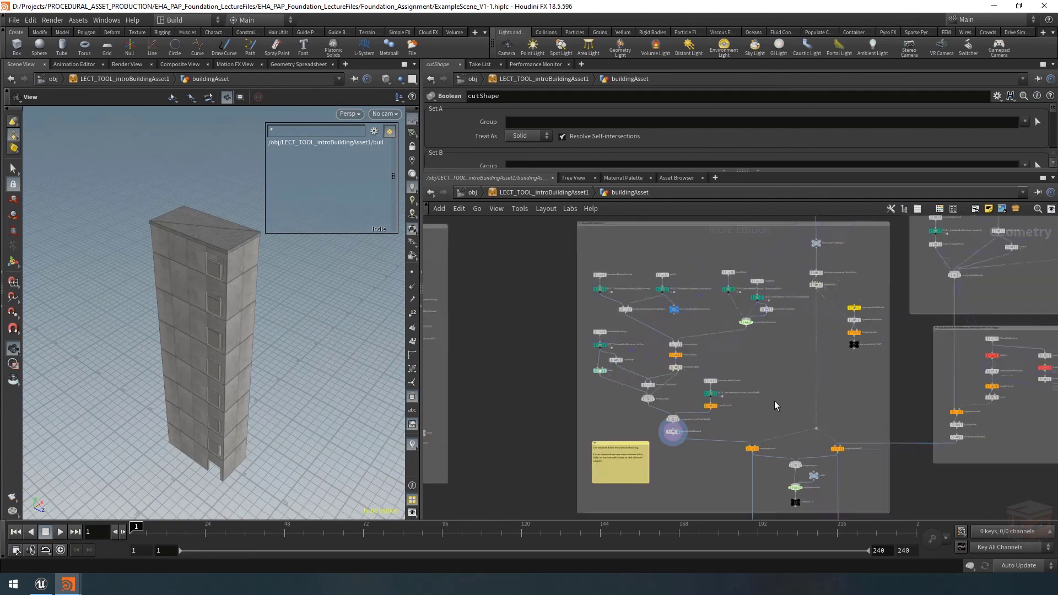
pyautogui.scroll(-3, 776, 406)
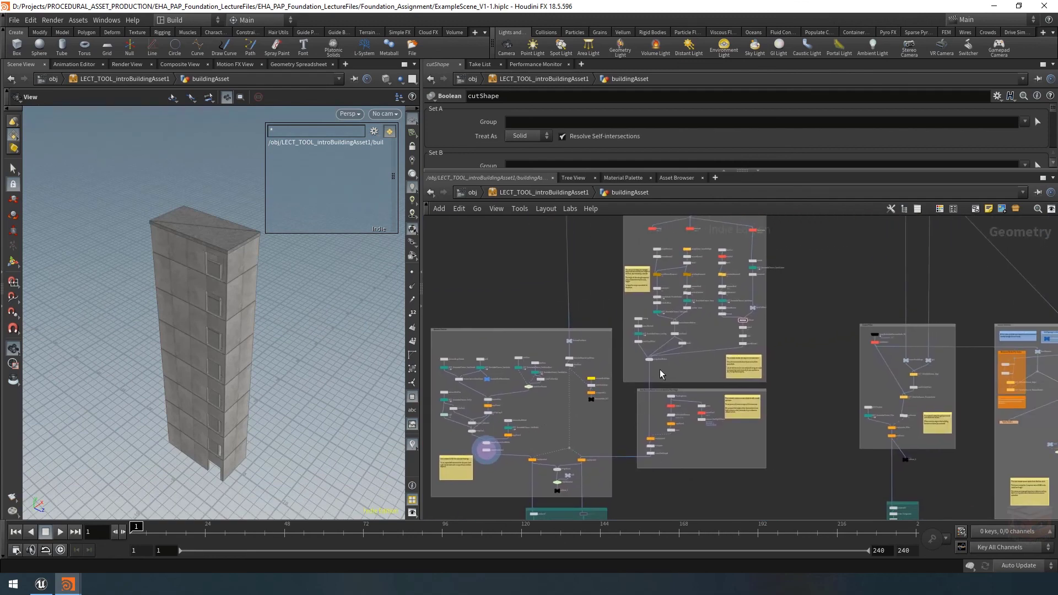
pyautogui.scroll(5, 660, 375)
# Display the mergeStairsModule staircase, then the stacked staircase output, and orbit around them.
pyautogui.click(649, 354)
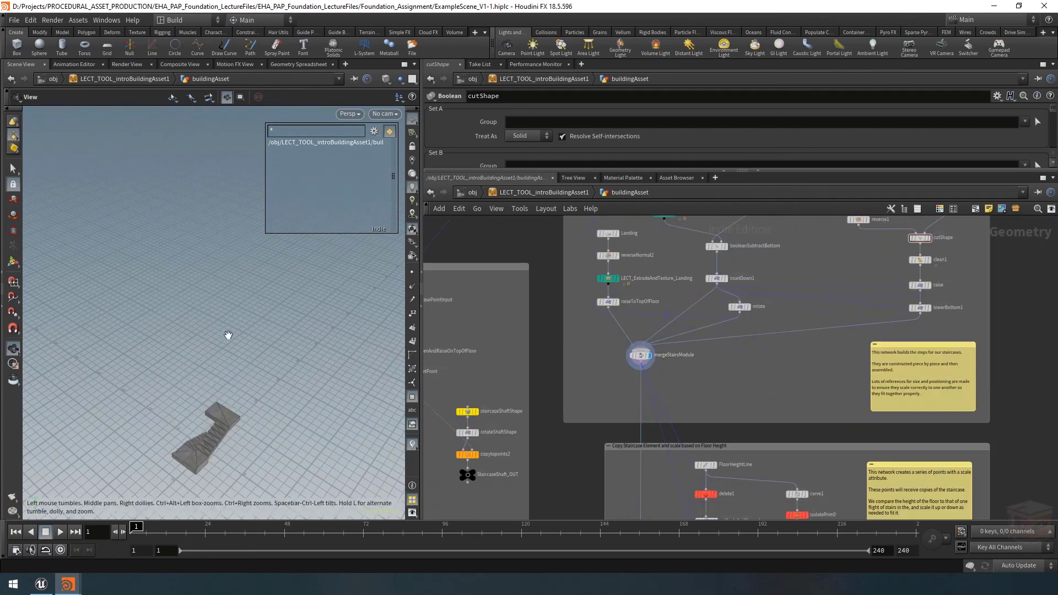
pyautogui.moveTo(228, 334); pyautogui.dragTo(45, 377)
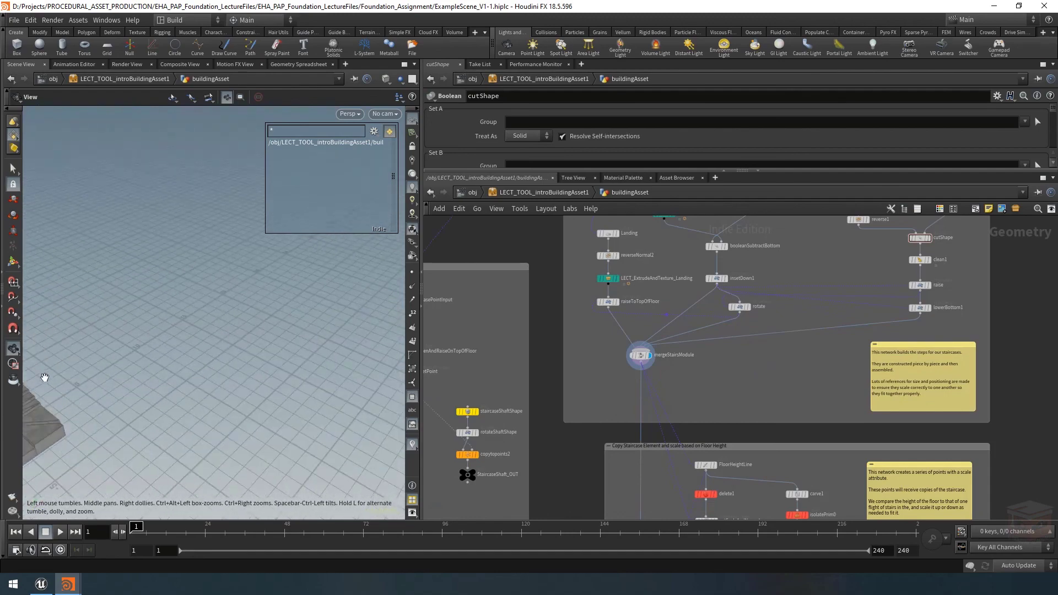
pyautogui.press('h')
pyautogui.scroll(-2, 686, 404)
pyautogui.moveTo(686, 403); pyautogui.dragTo(708, 269, button='middle')
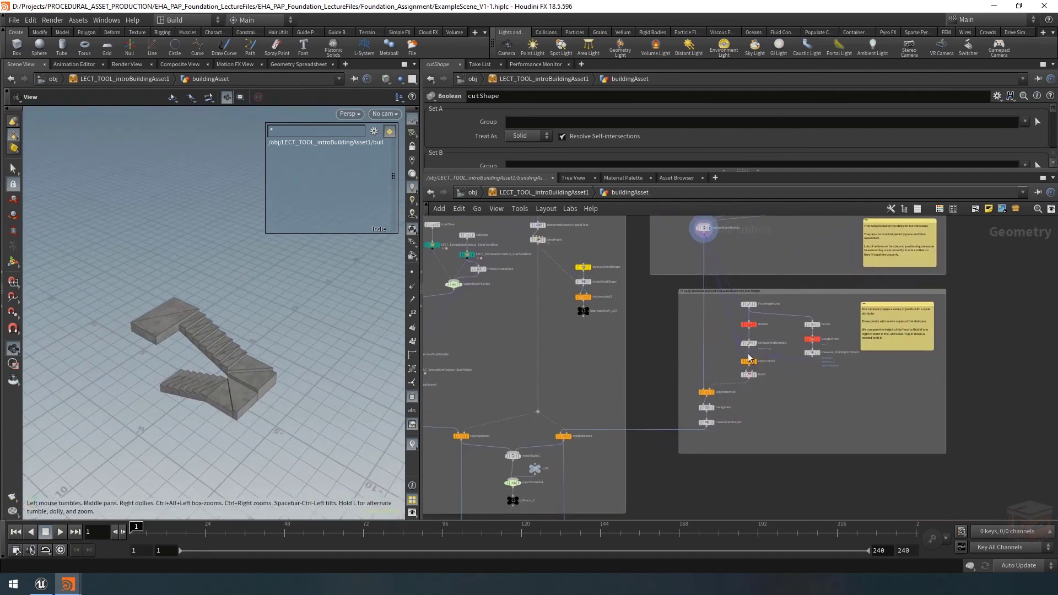
pyautogui.scroll(2, 695, 429)
pyautogui.click(712, 427)
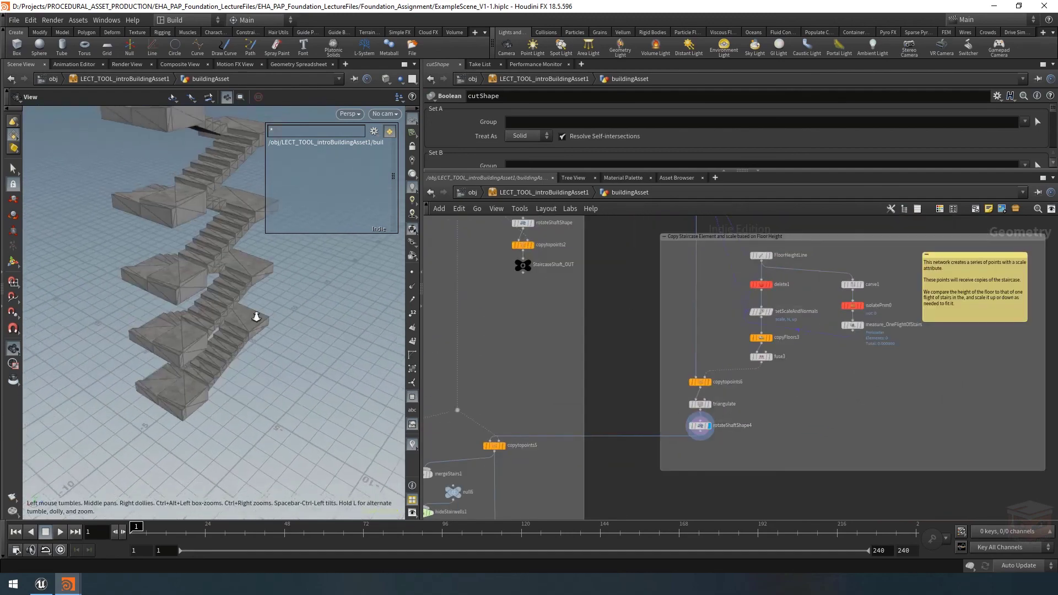
pyautogui.moveTo(255, 314); pyautogui.dragTo(182, 324)
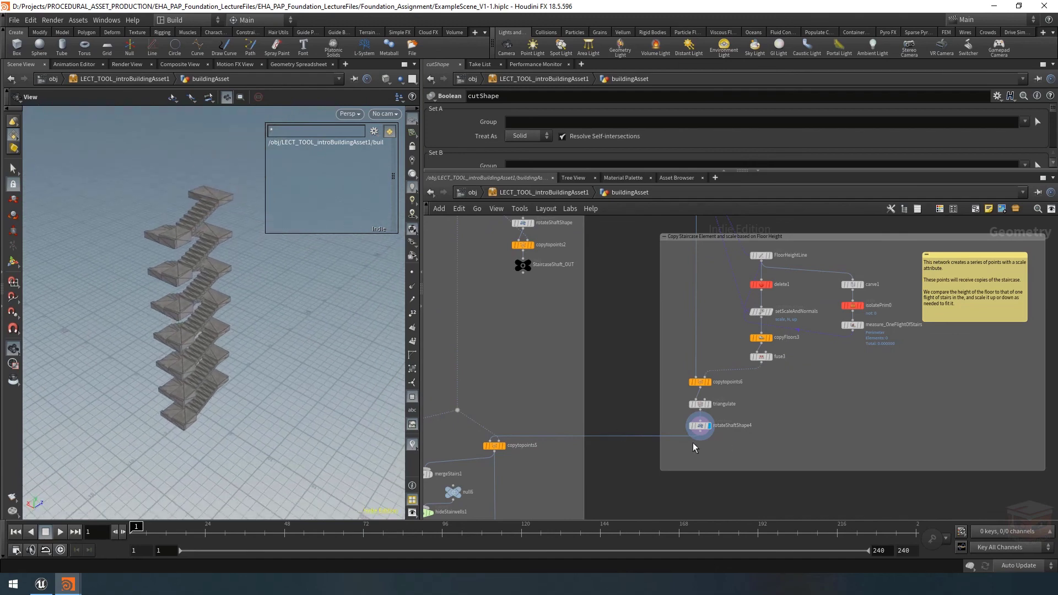
# Set the display flag on hideStairwells and zoom out to overview the whole network.
pyautogui.moveTo(696, 446); pyautogui.dragTo(769, 418, button='middle')
pyautogui.scroll(-2, 716, 429)
pyautogui.moveTo(695, 447); pyautogui.dragTo(801, 385, button='middle')
pyautogui.scroll(2, 709, 467)
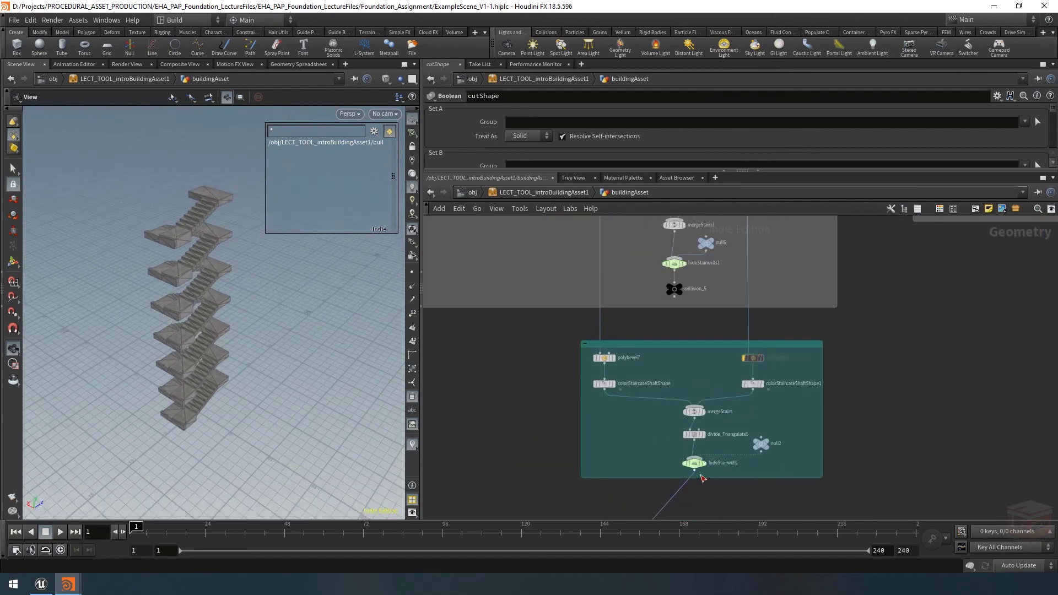
pyautogui.click(704, 463)
pyautogui.moveTo(221, 330); pyautogui.dragTo(247, 372)
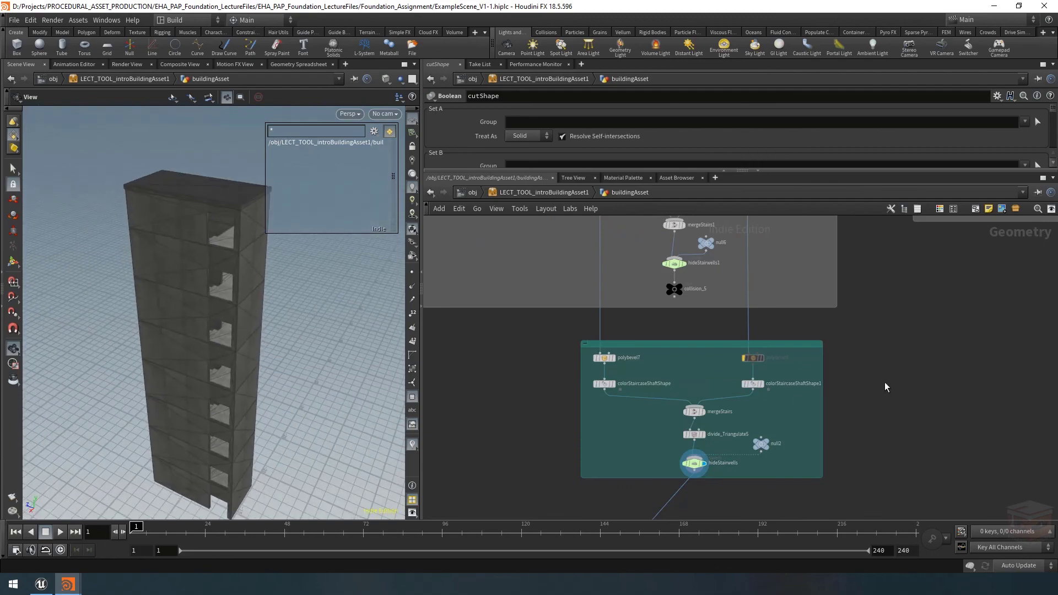
pyautogui.scroll(-8, 886, 389)
pyautogui.moveTo(911, 404); pyautogui.dragTo(846, 366, button='middle')
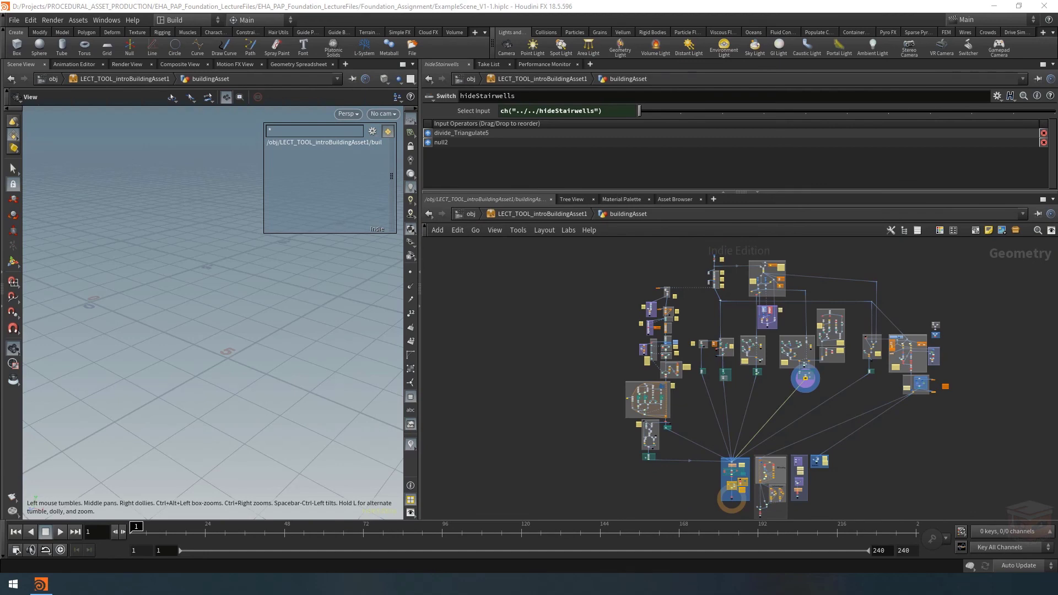
# Zoom and pan the network to the copyFloors and boolean_CutElevatorHoles nodes.
pyautogui.scroll(5, 805, 353)
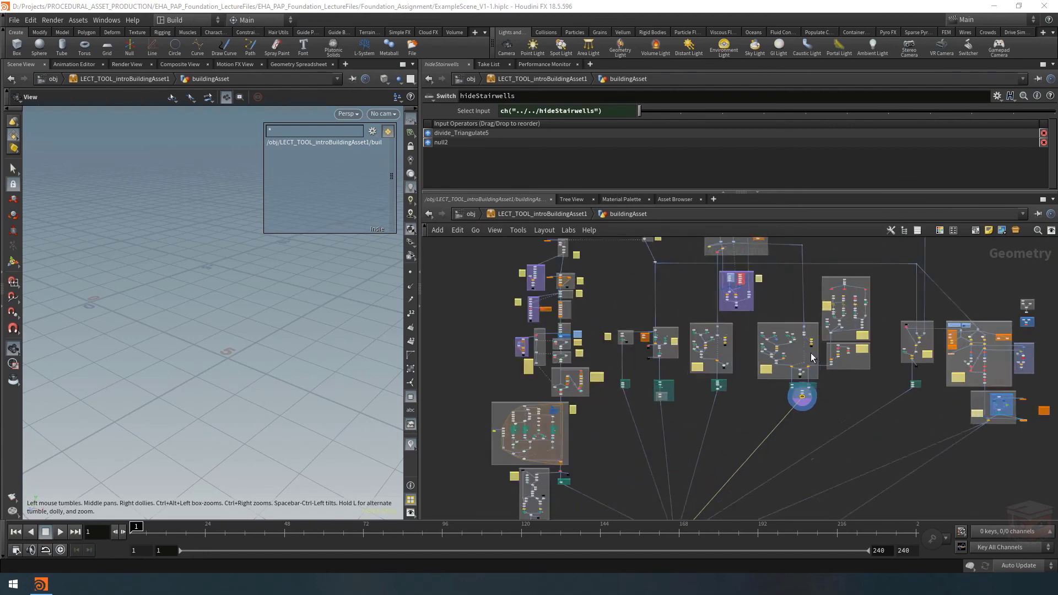
pyautogui.scroll(5, 743, 320)
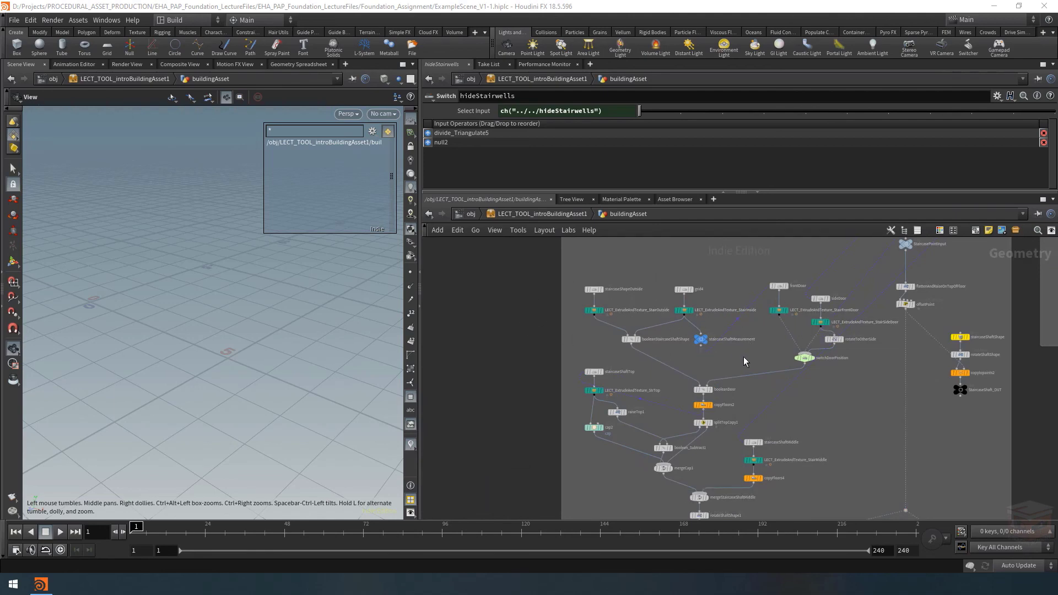
pyautogui.scroll(-5, 743, 361)
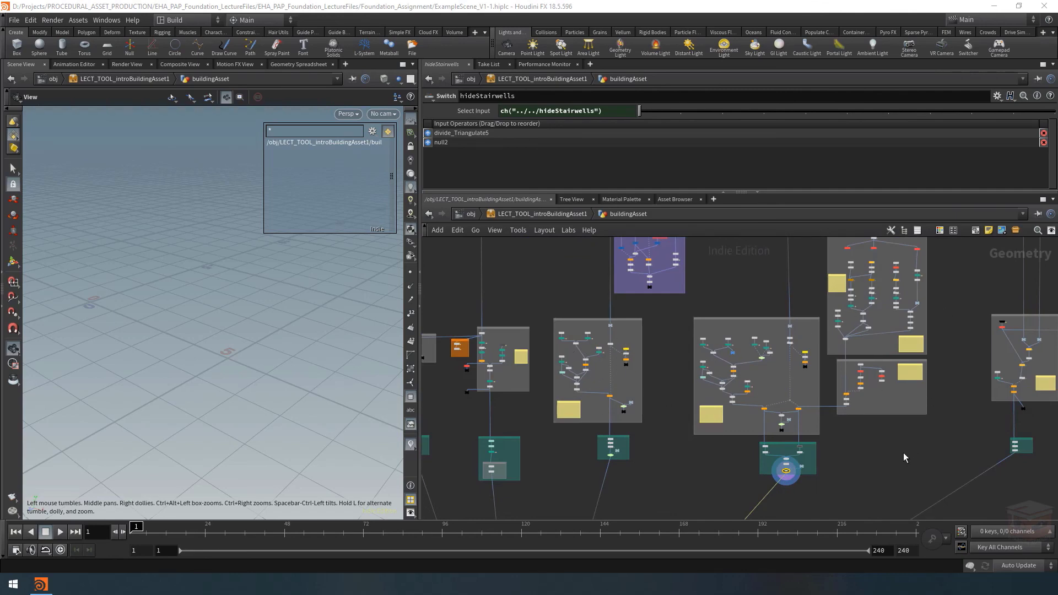
pyautogui.moveTo(560, 408); pyautogui.dragTo(623, 425, button='middle')
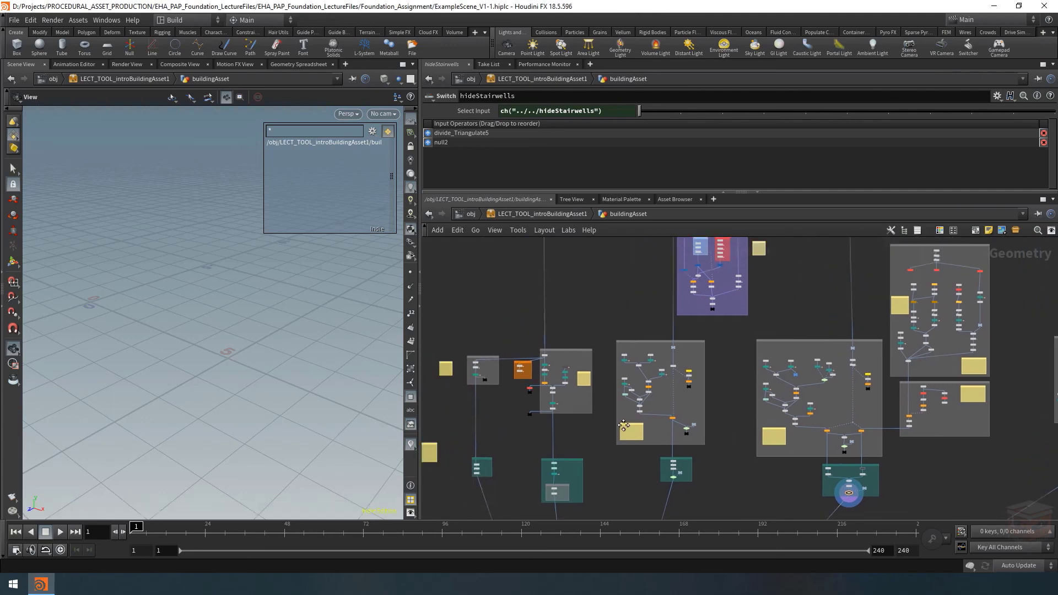
pyautogui.scroll(8, 623, 425)
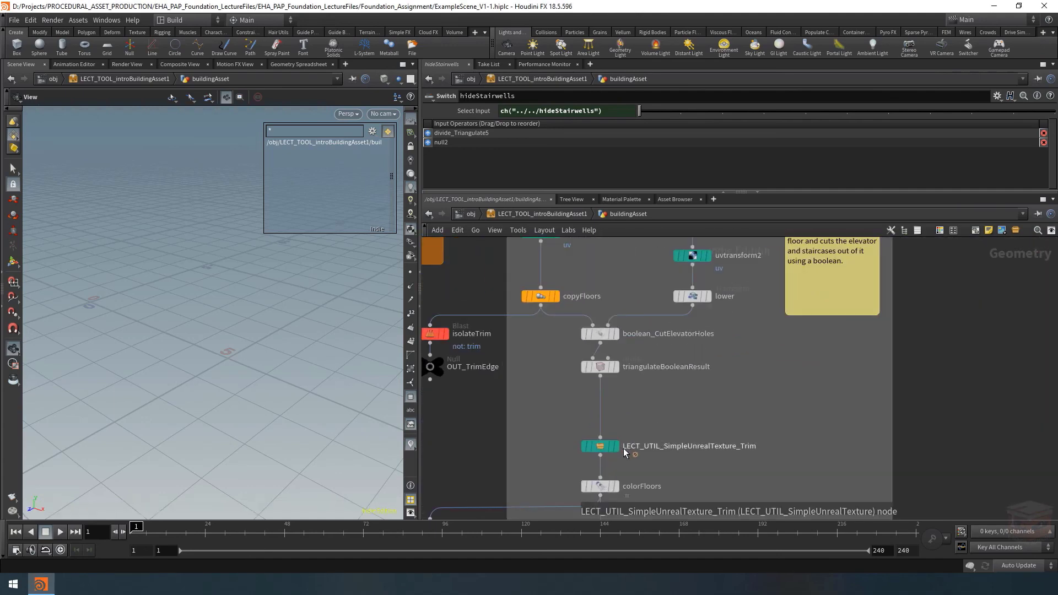
# Display the textured floor stack from LECT_UTIL_SimpleUnrealTexture_Trim, peek inside it, and return.
pyautogui.click(615, 446)
pyautogui.click(600, 445)
pyautogui.moveTo(144, 308); pyautogui.dragTo(224, 268)
pyautogui.moveTo(225, 269); pyautogui.dragTo(239, 287, button='middle')
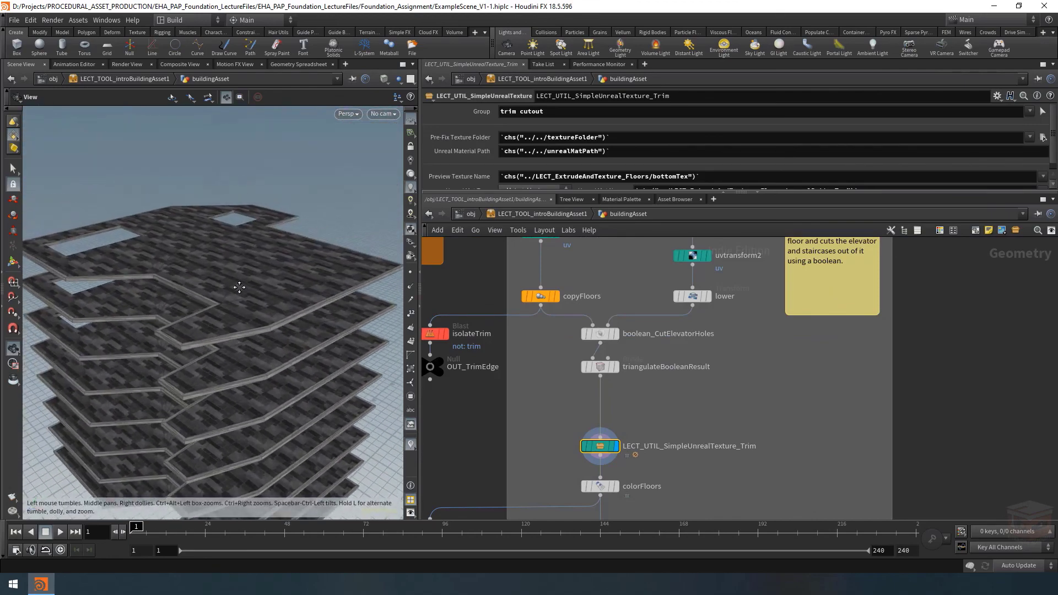
pyautogui.doubleClick(599, 445)
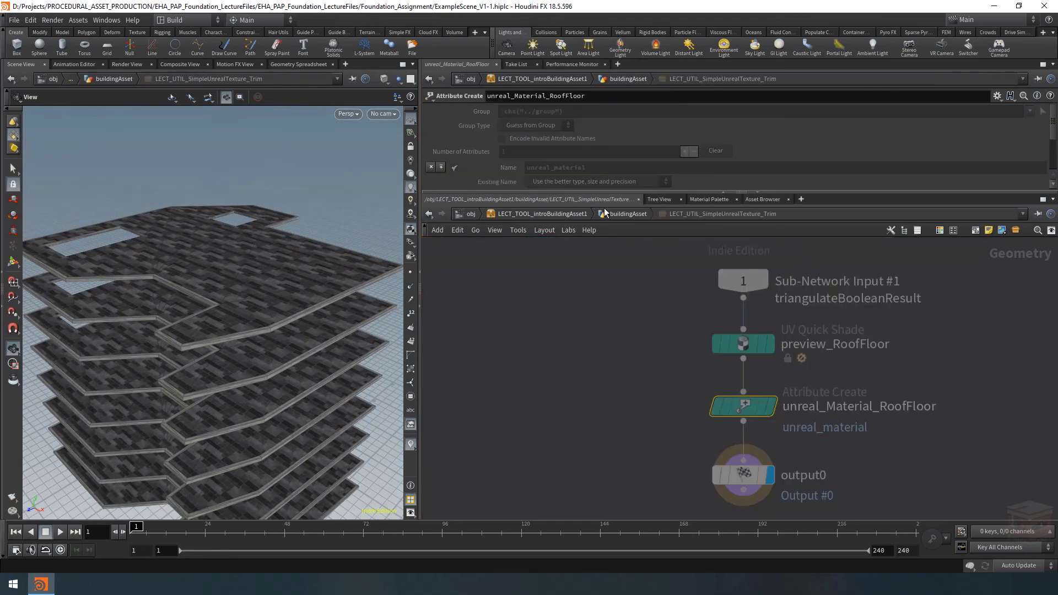
pyautogui.click(623, 214)
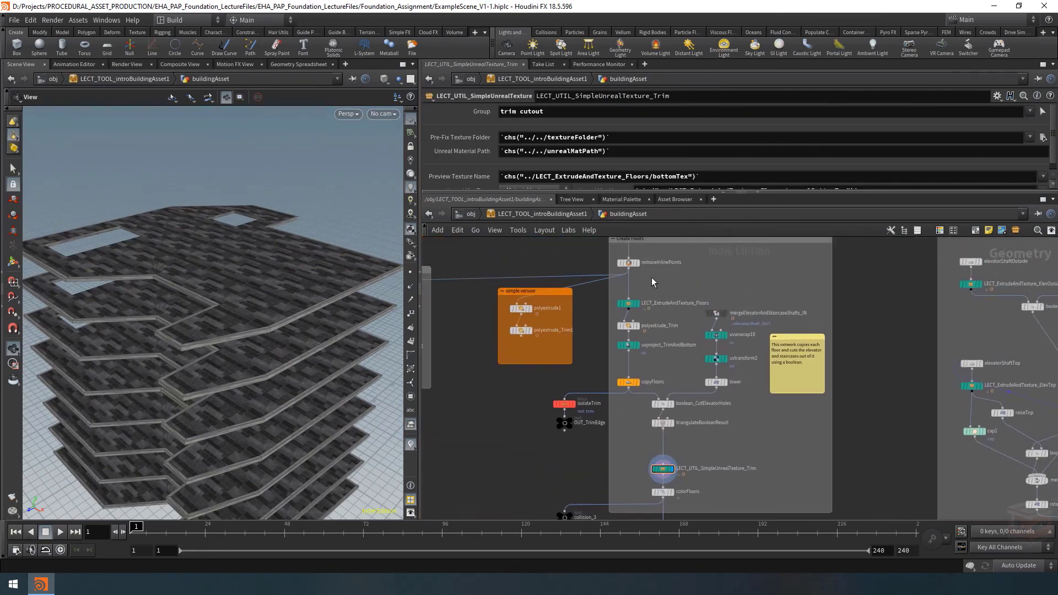
# Enter LECT_ExtrudeAndTexture_Floors and orbit its single textured floor slab.
pyautogui.scroll(4, 652, 282)
pyautogui.doubleClick(632, 329)
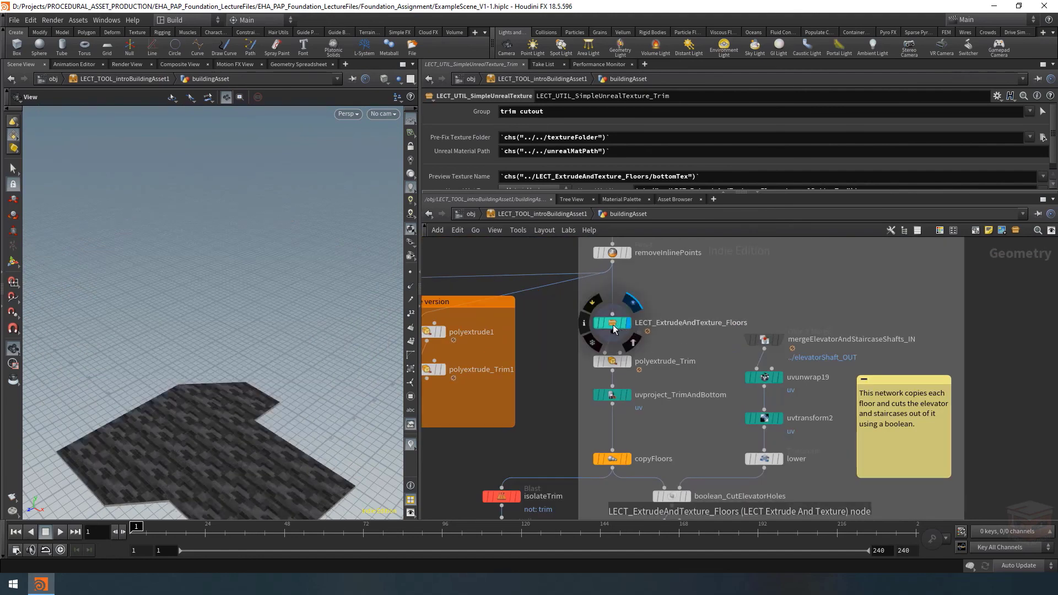
pyautogui.scroll(-6, 551, 391)
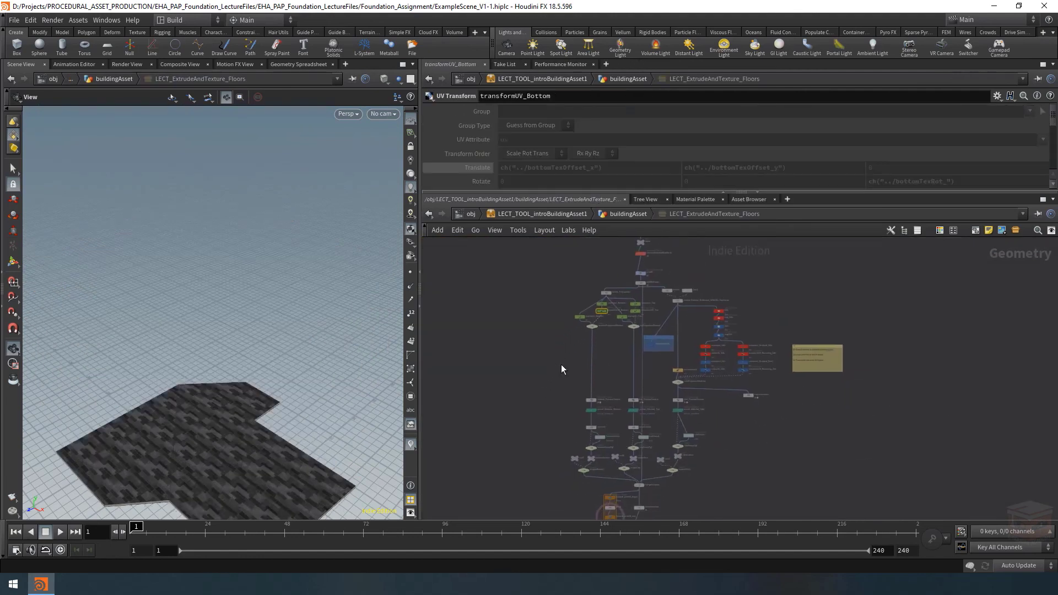
pyautogui.moveTo(272, 410); pyautogui.dragTo(302, 366)
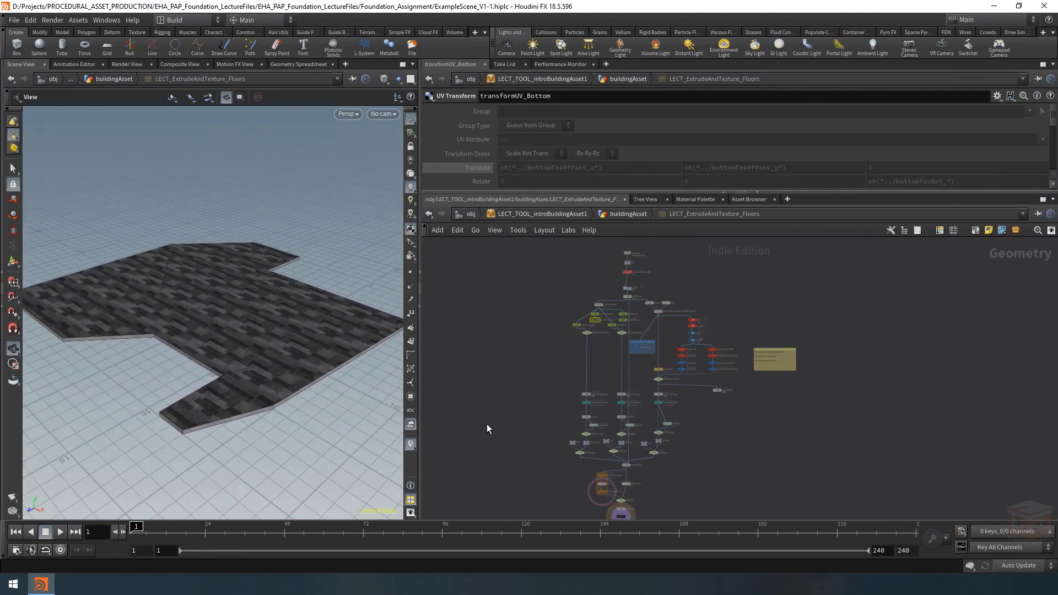
# Switch the viewport to Two Views Side by Side with UV and 3D, widening the pane.
pyautogui.click(410, 80)
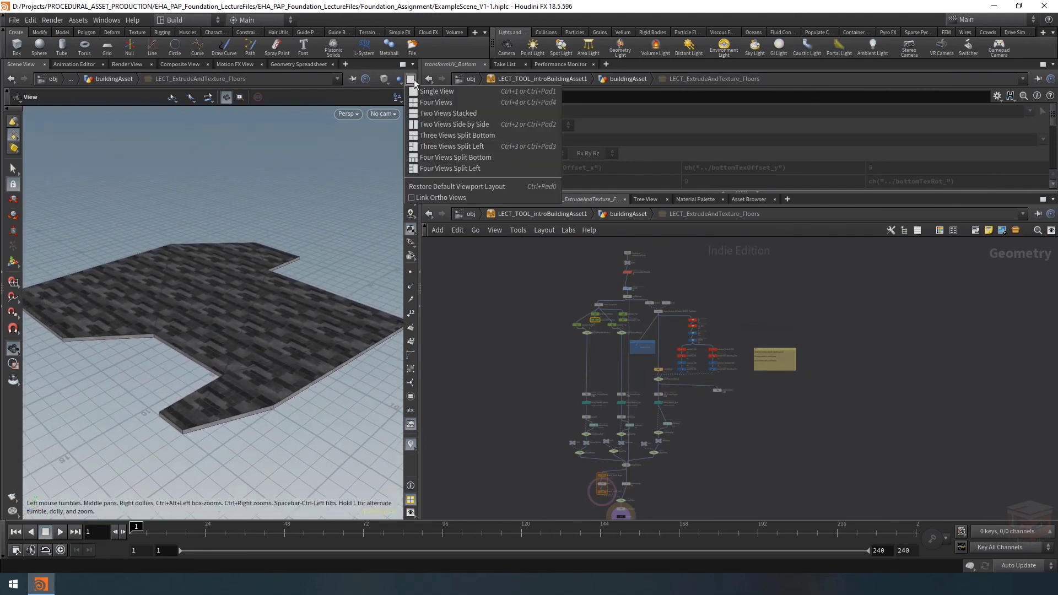
pyautogui.click(443, 120)
pyautogui.moveTo(181, 181); pyautogui.dragTo(182, 324, button='middle')
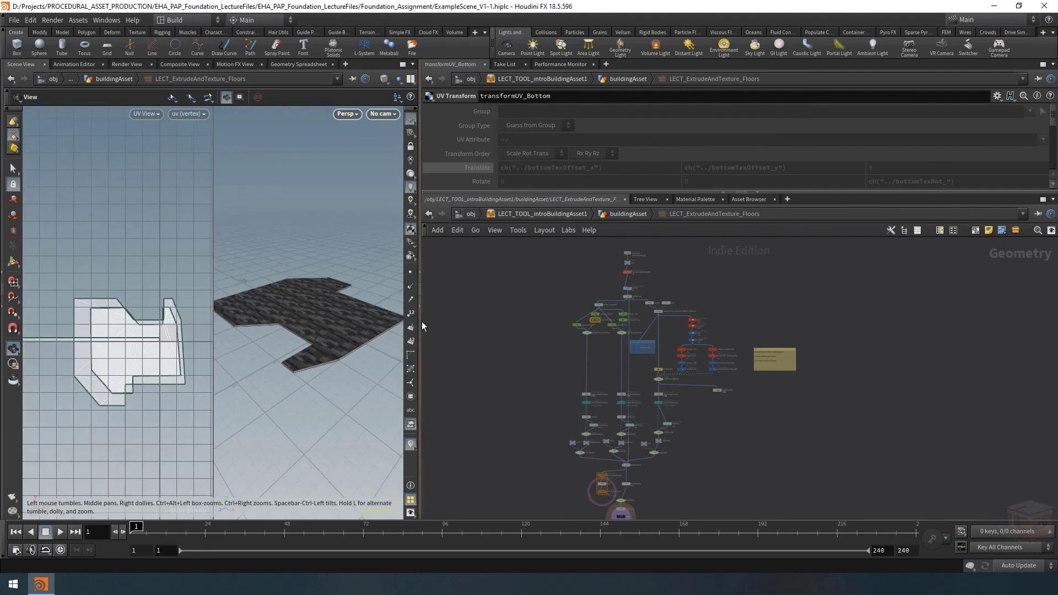
pyautogui.moveTo(419, 320); pyautogui.dragTo(537, 321)
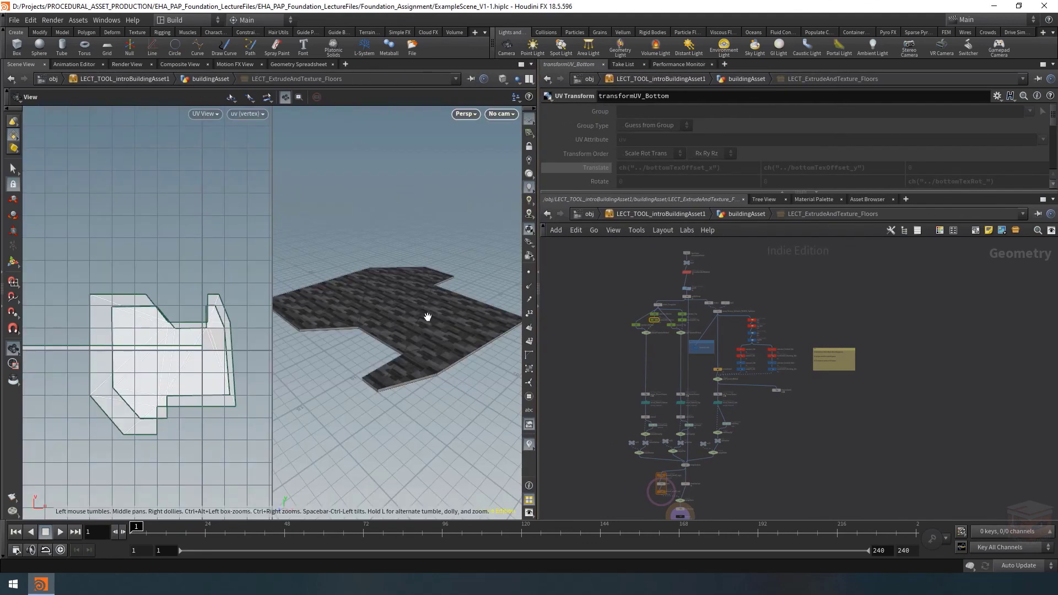
pyautogui.moveTo(427, 317); pyautogui.dragTo(414, 330, button='middle')
# Back in buildingAsset, review the floor node's Extrude & Groups side, top and bottom settings.
pyautogui.click(735, 215)
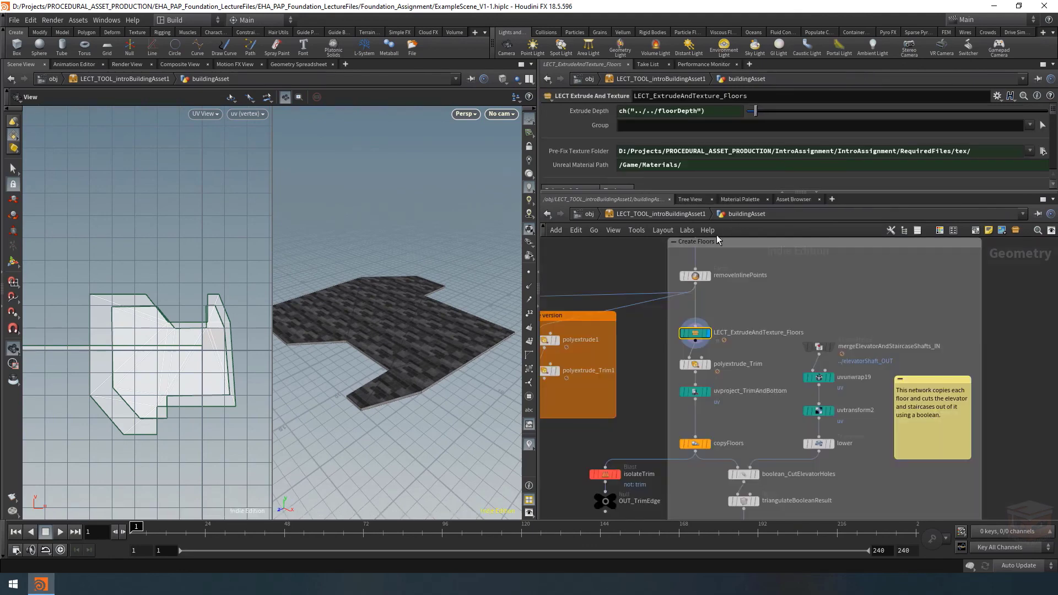
pyautogui.moveTo(846, 190); pyautogui.dragTo(832, 358)
pyautogui.click(573, 193)
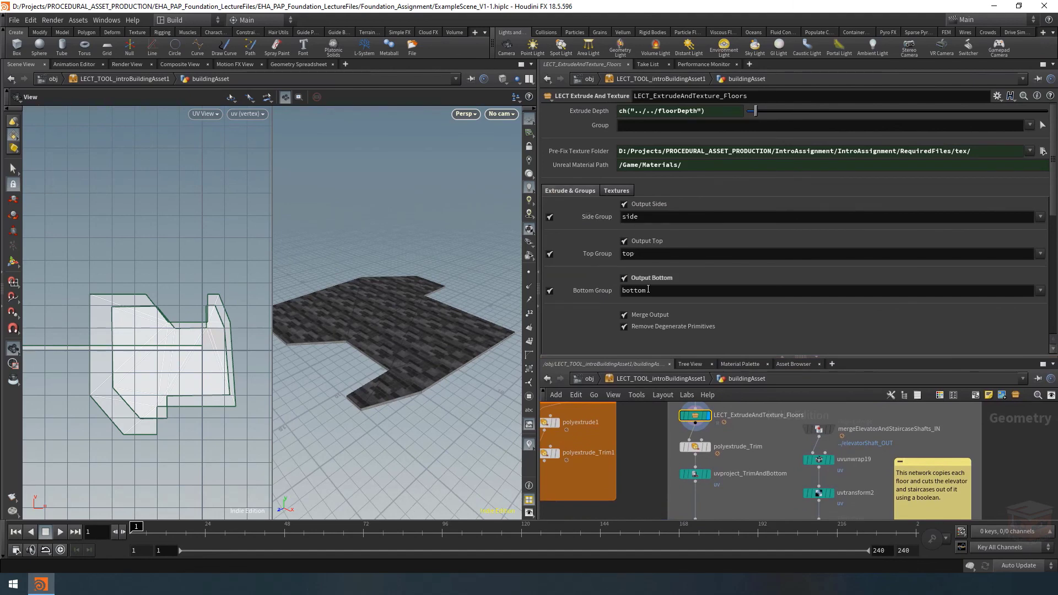
pyautogui.scroll(2, 457, 328)
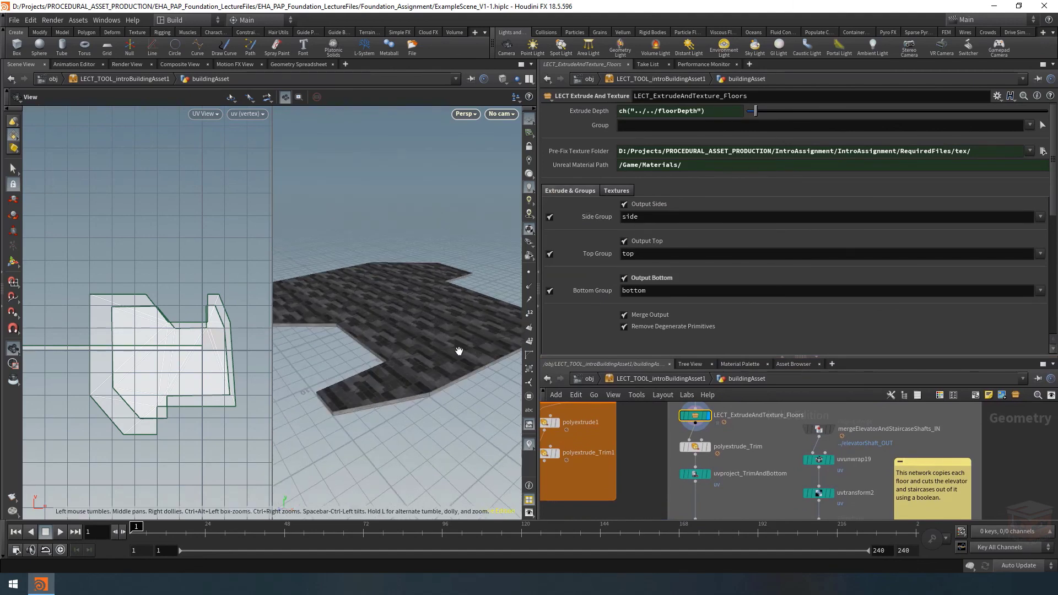
pyautogui.moveTo(459, 351)
pyautogui.mouseDown()
pyautogui.moveTo(439, 295)
pyautogui.moveTo(448, 359)
pyautogui.mouseUp()
pyautogui.moveTo(864, 361); pyautogui.dragTo(865, 238)
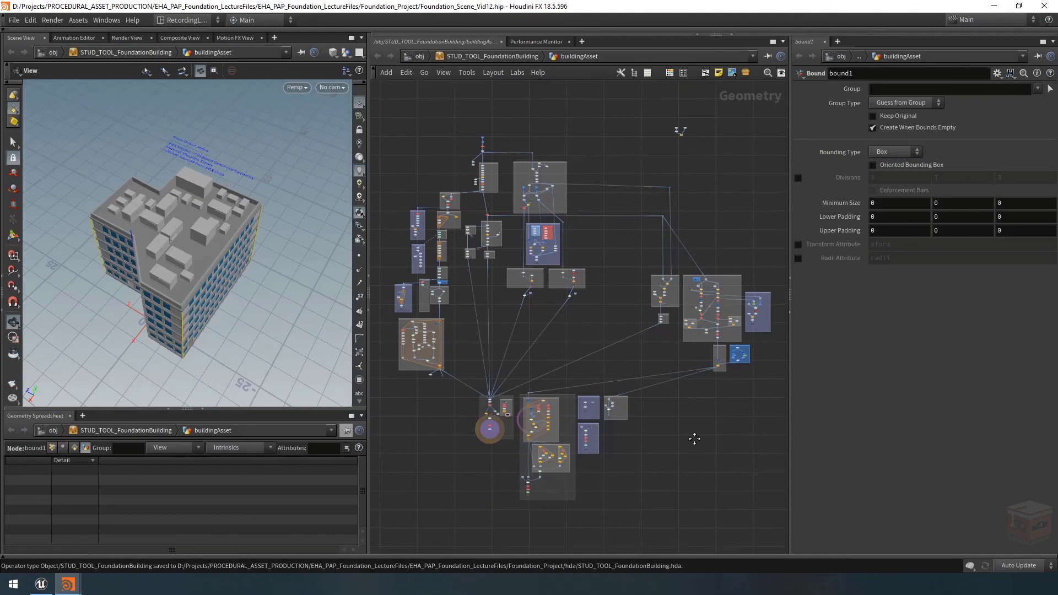
# Save the STUD_TOOL_FoundationBuilding node type definition and then the scene file.
pyautogui.rightClick(477, 57)
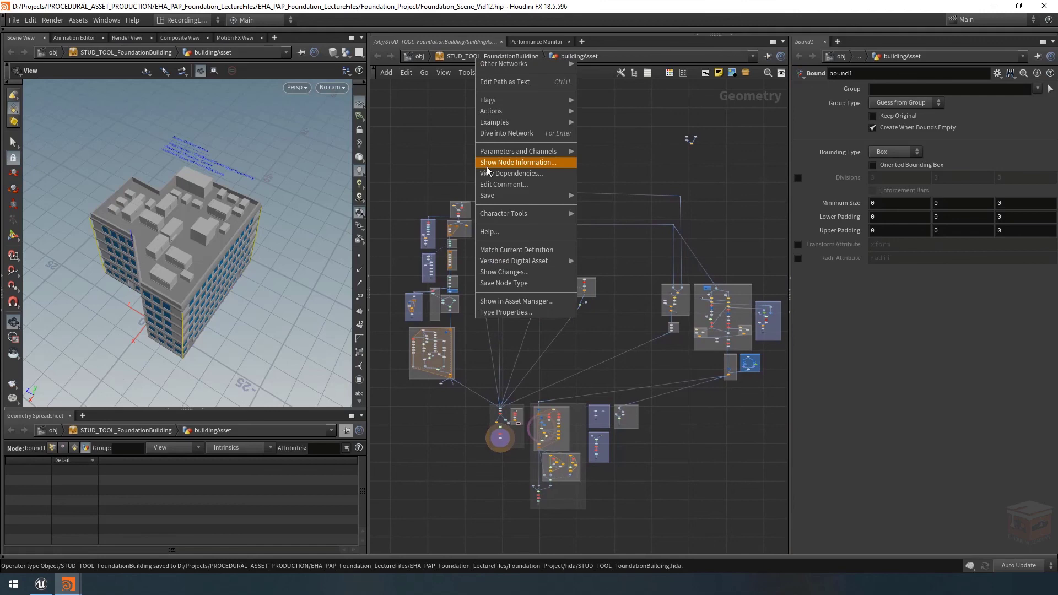
pyautogui.click(509, 281)
pyautogui.click(14, 20)
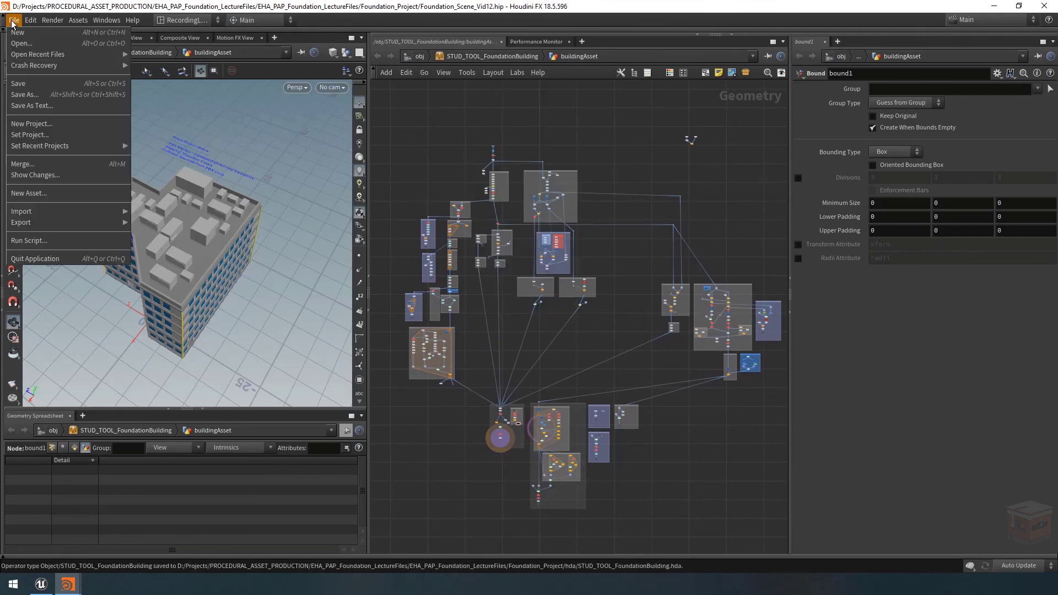
pyautogui.click(40, 83)
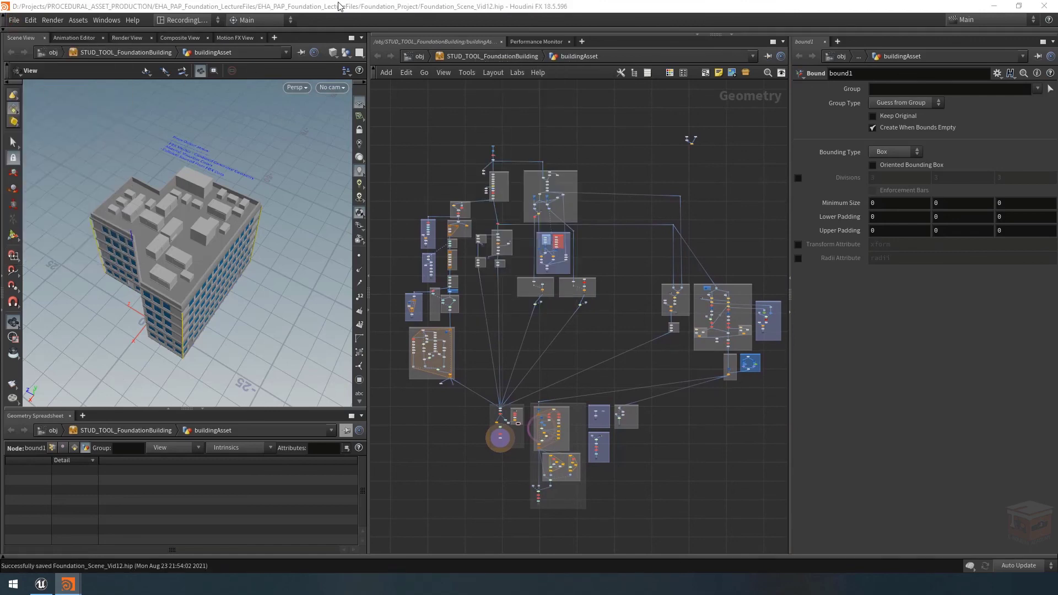
# Save the scene as a new version, Foundation_Scene_Vid17.hip.
pyautogui.click(15, 20)
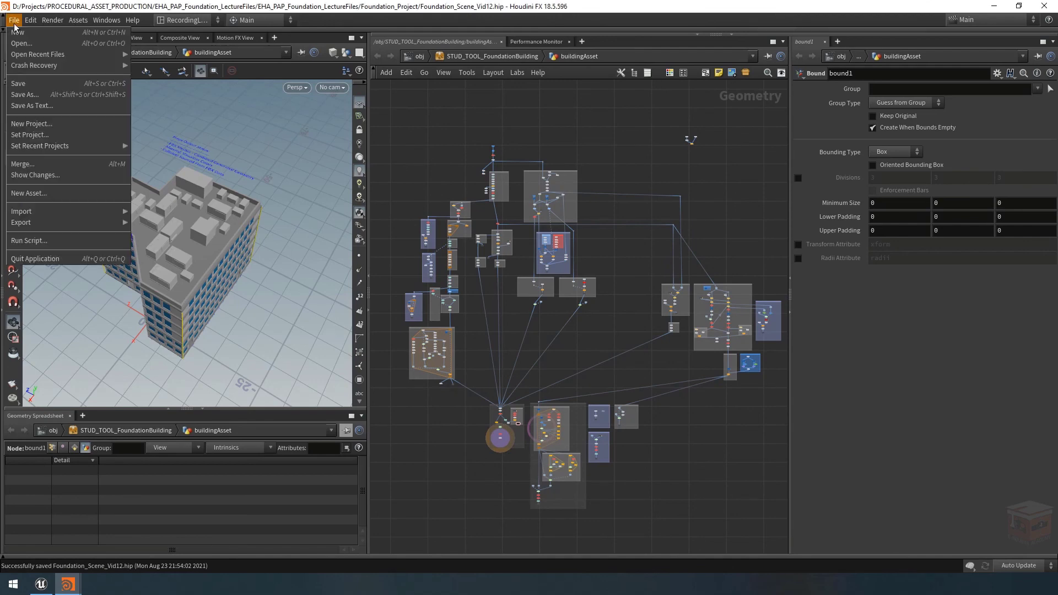
pyautogui.click(36, 95)
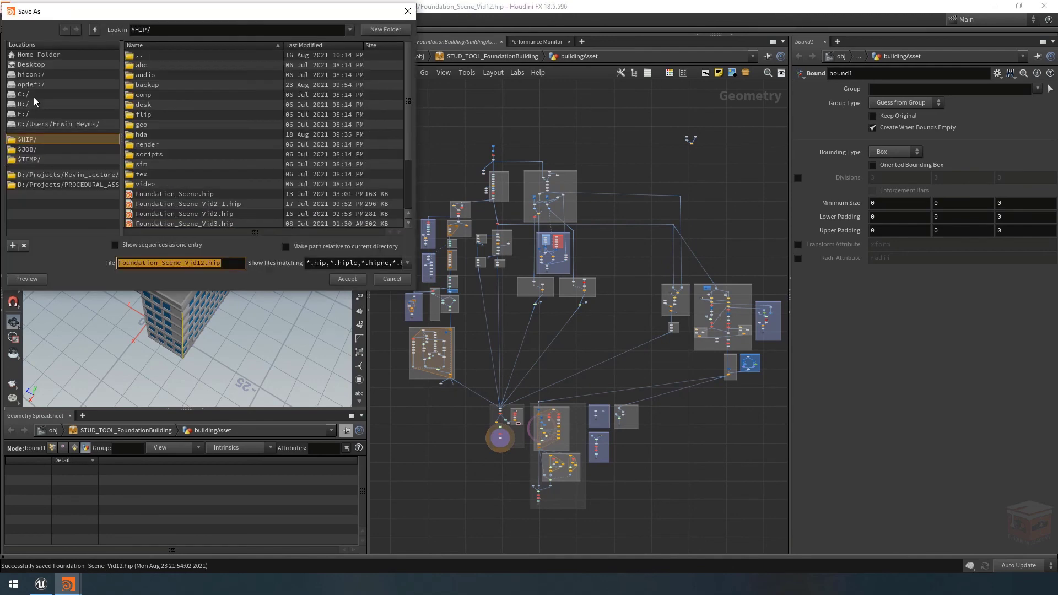
pyautogui.click(205, 263)
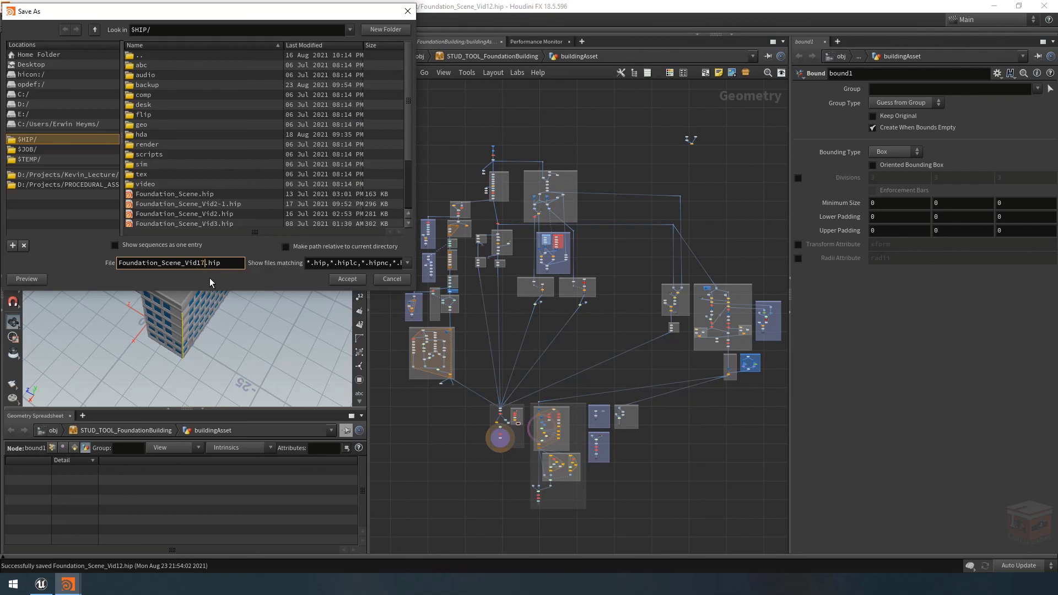
pyautogui.click(347, 278)
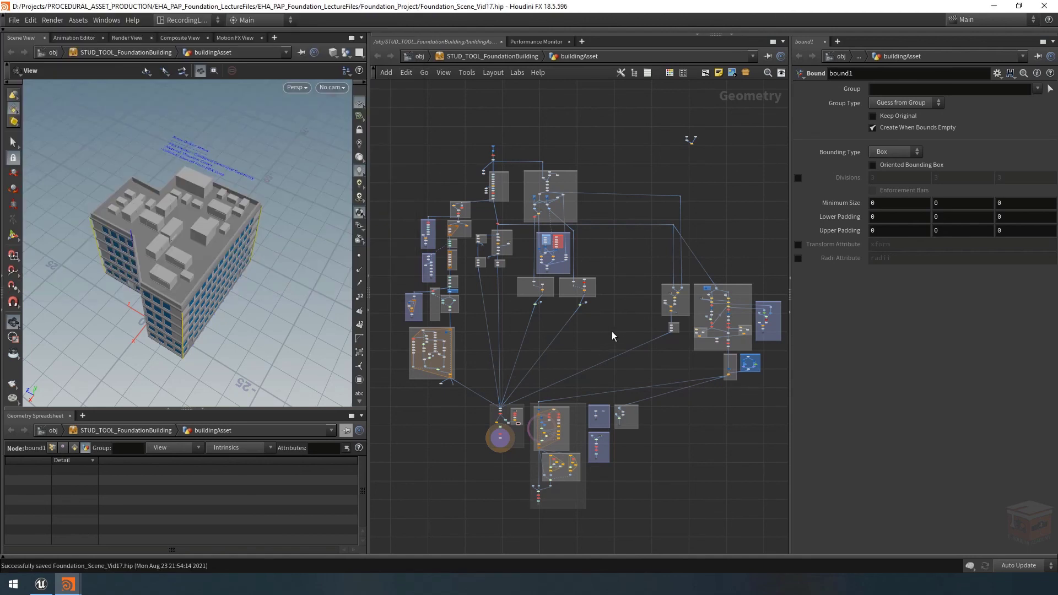
# In Unreal Engine, fly the camera around the generated multi-storey foundation building.
pyautogui.click(41, 584)
pyautogui.moveTo(420, 254); pyautogui.dragTo(420, 283, button='right')
pyautogui.moveTo(514, 177); pyautogui.dragTo(515, 177, button='right')
pyautogui.moveTo(472, 240); pyautogui.dragTo(507, 247, button='right')
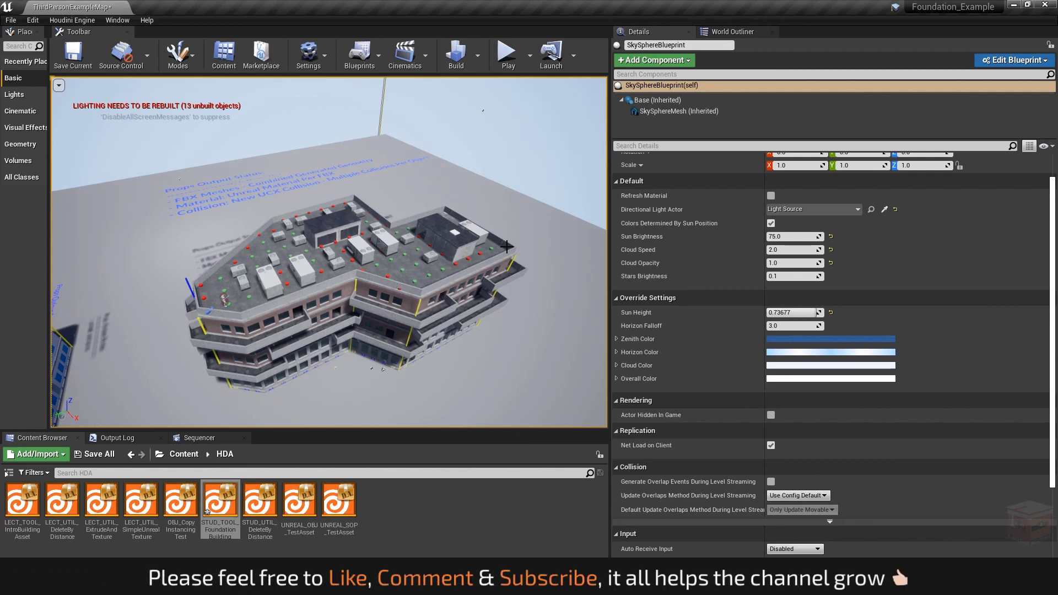
pyautogui.moveTo(507, 246); pyautogui.dragTo(547, 271, button='middle')
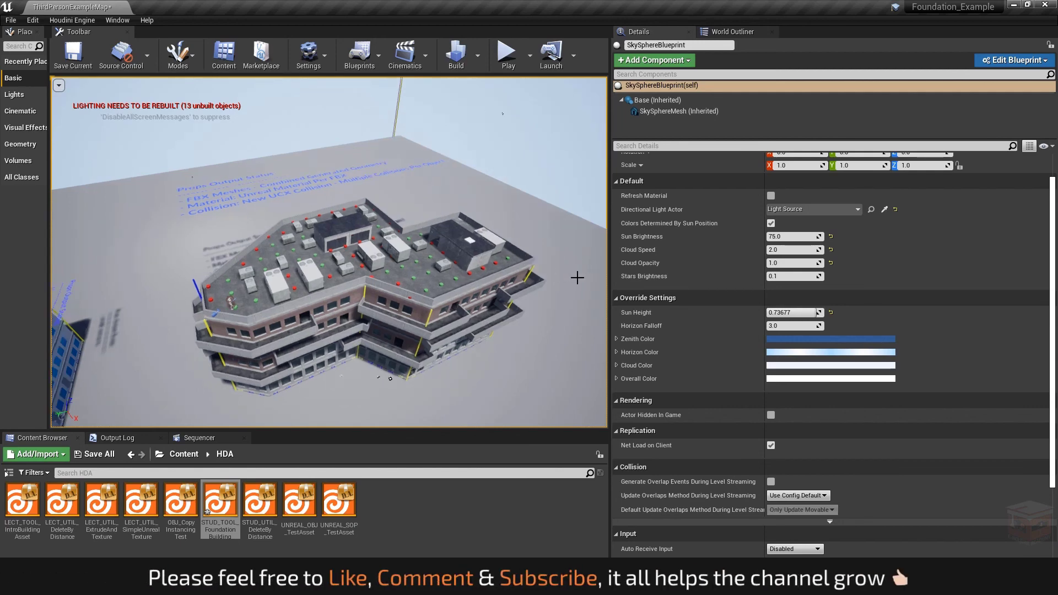